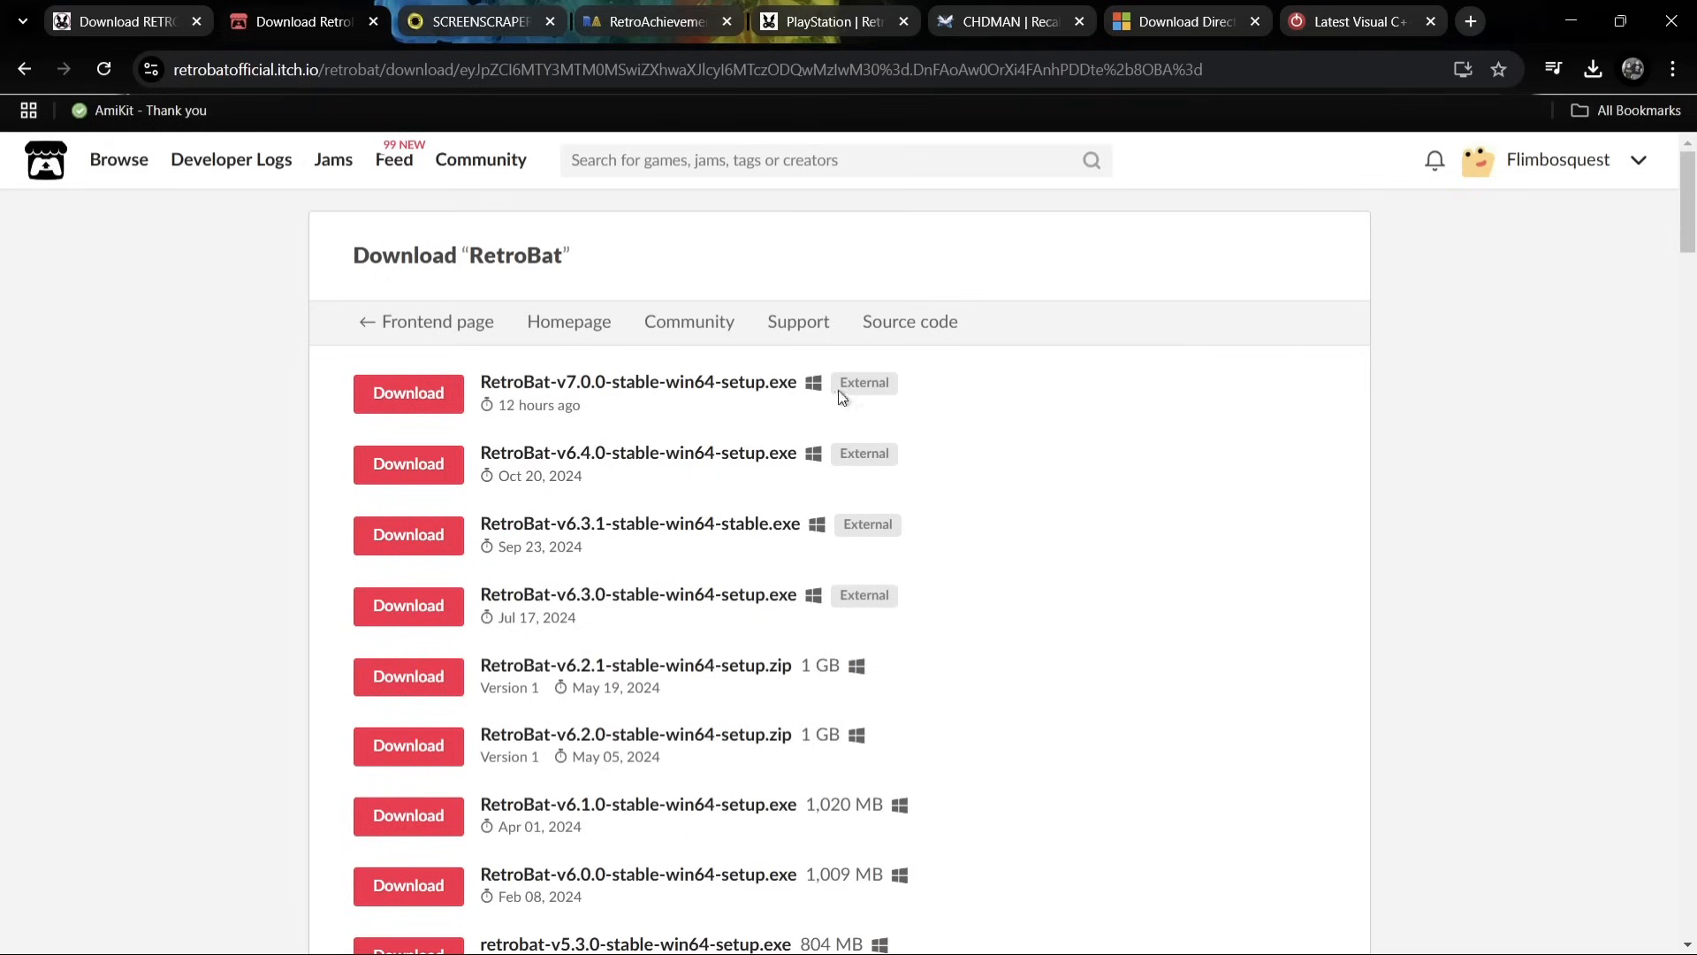
Step: Minimise the browser, move the RetroBat v7.0.0 setup file to the upper middle of the desktop, and run it
left_click(1564, 18)
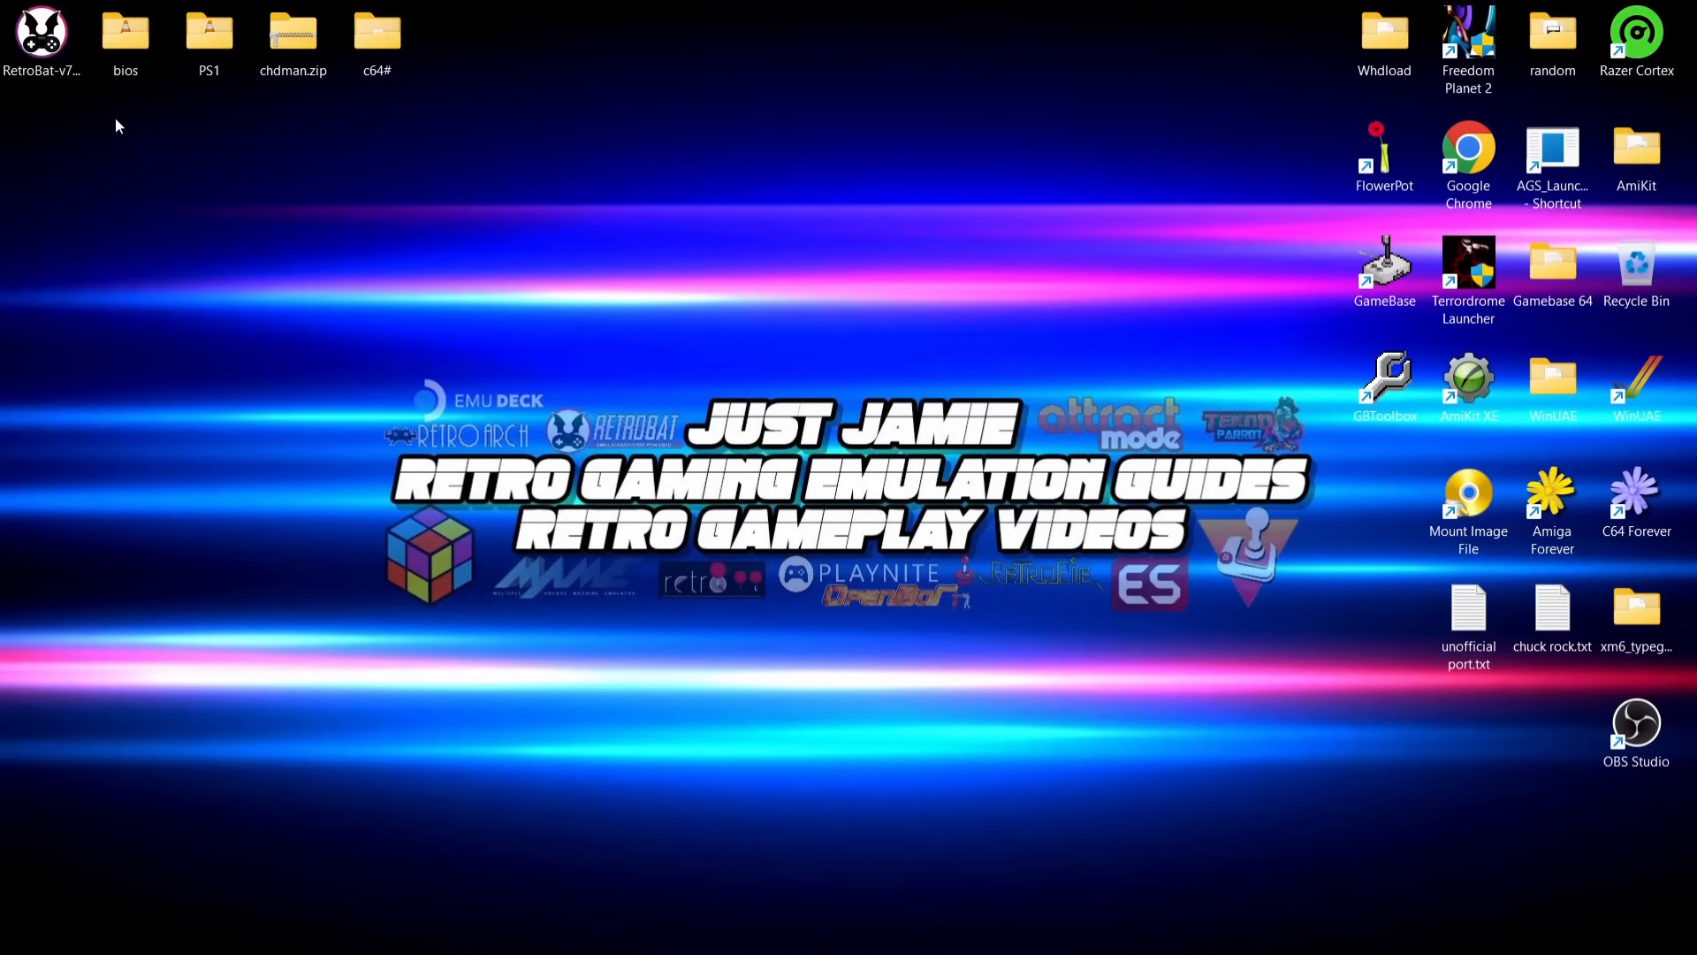
left_click_drag(39, 35, 797, 55)
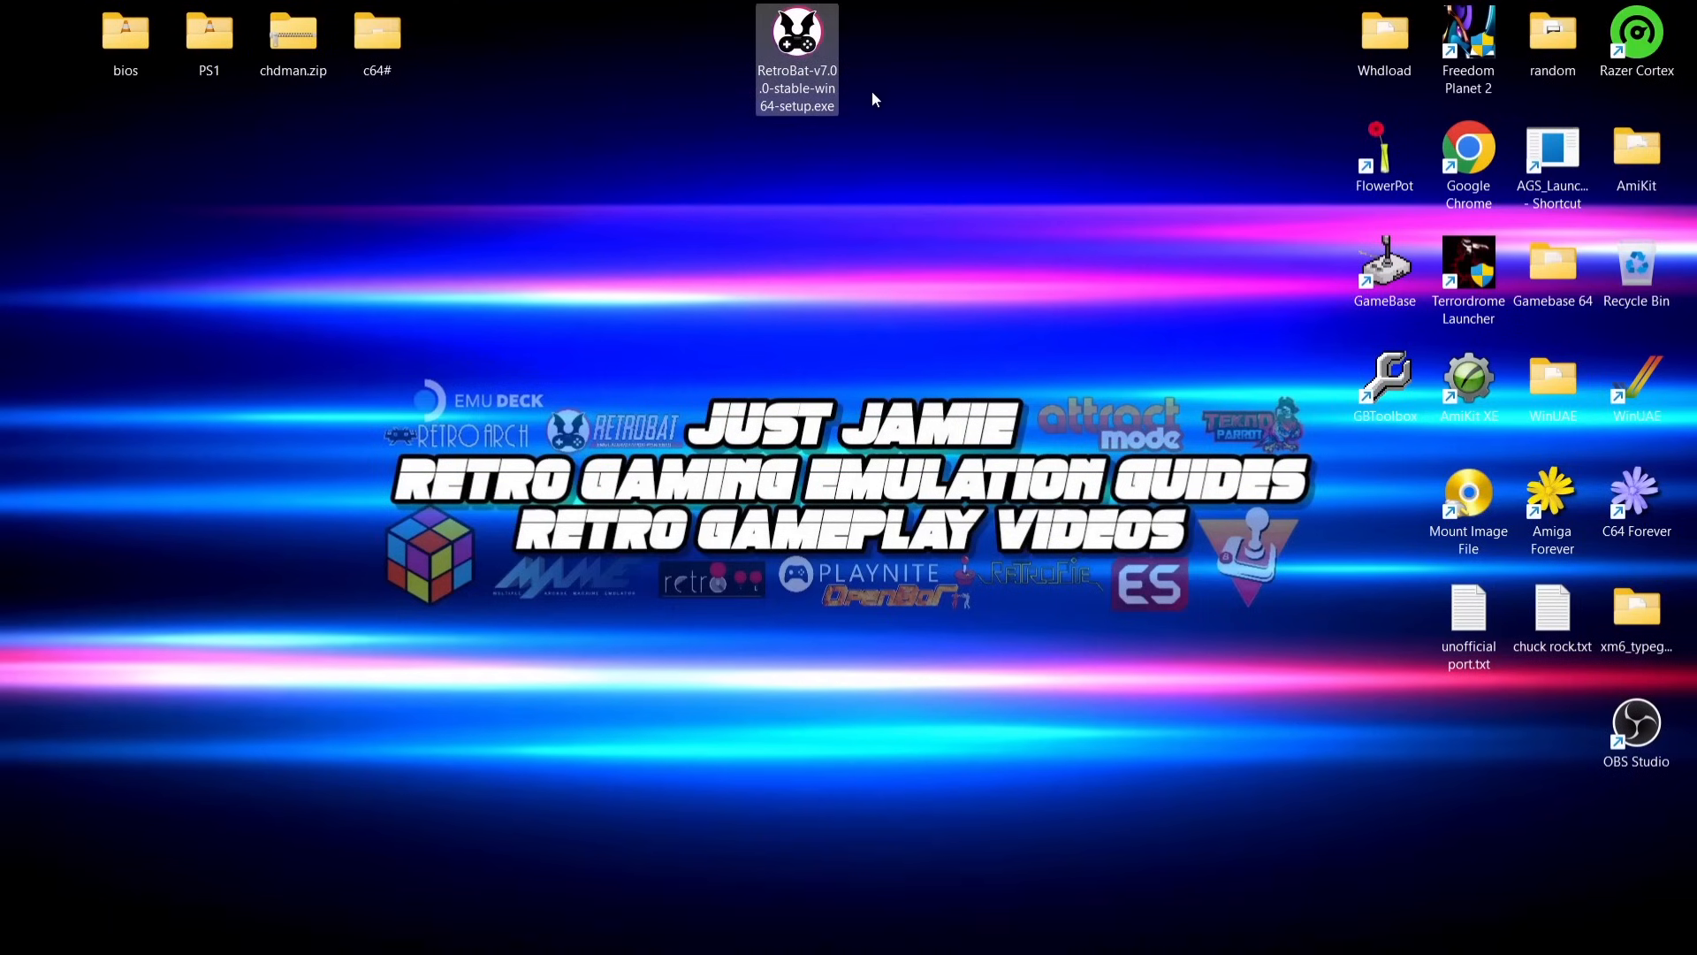
mouse_move(798, 71)
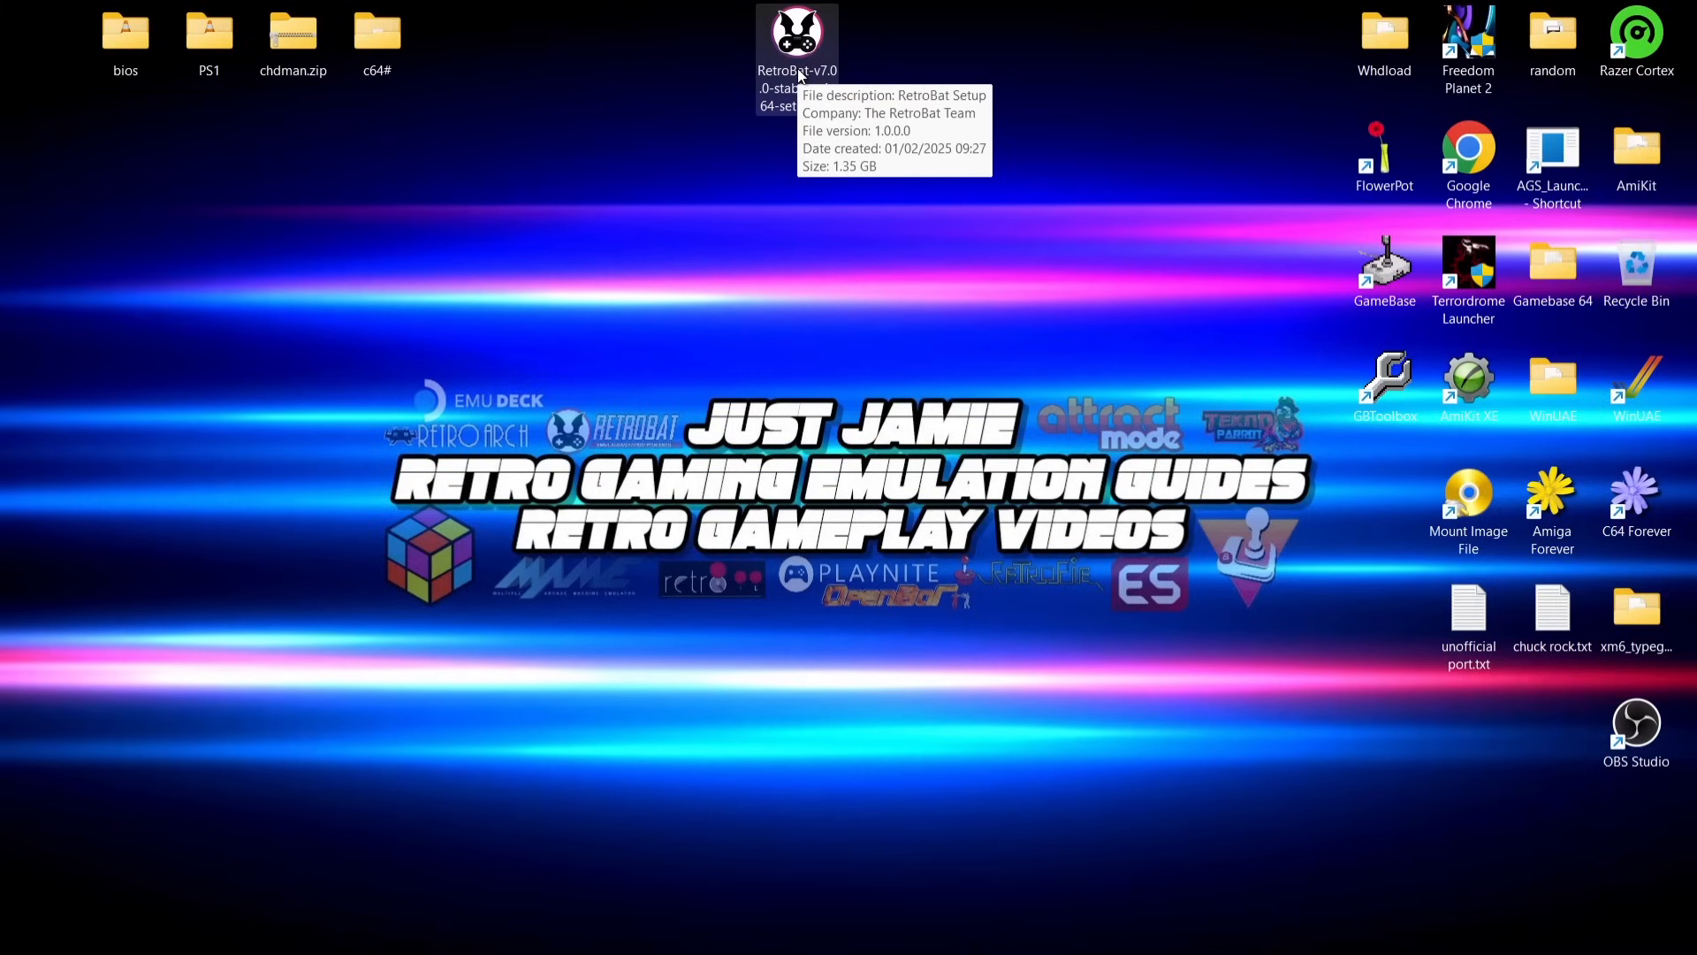
double_click(798, 35)
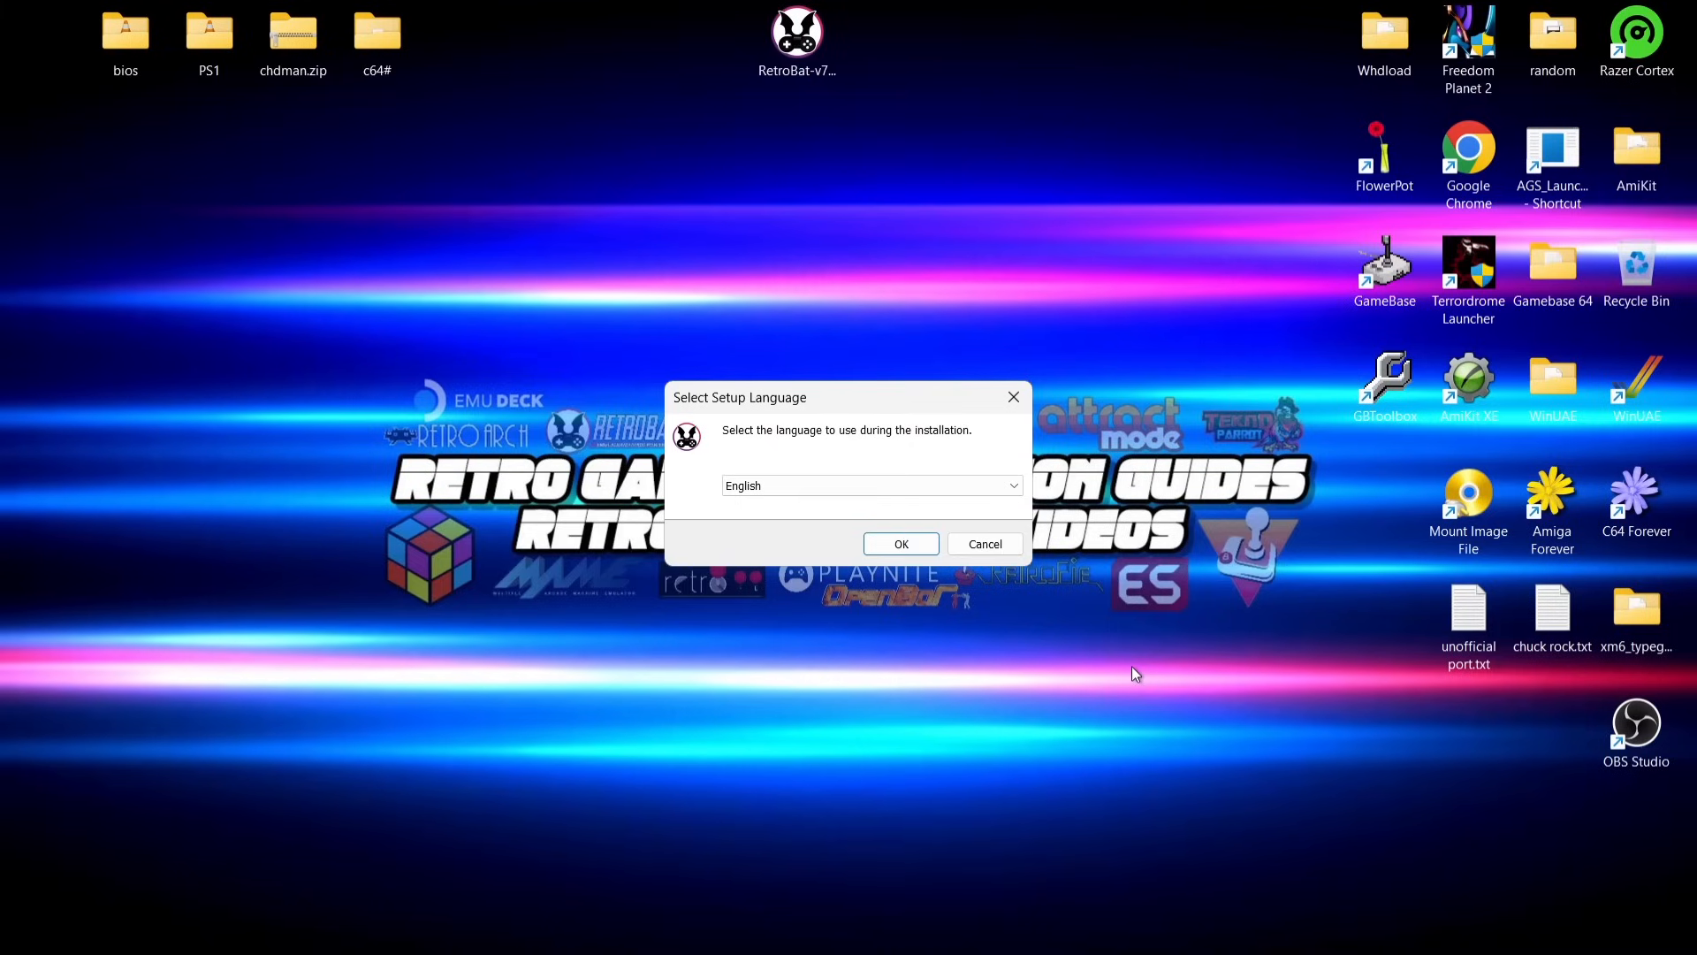
Step: Choose English as the setup language and confirm it
left_click(858, 500)
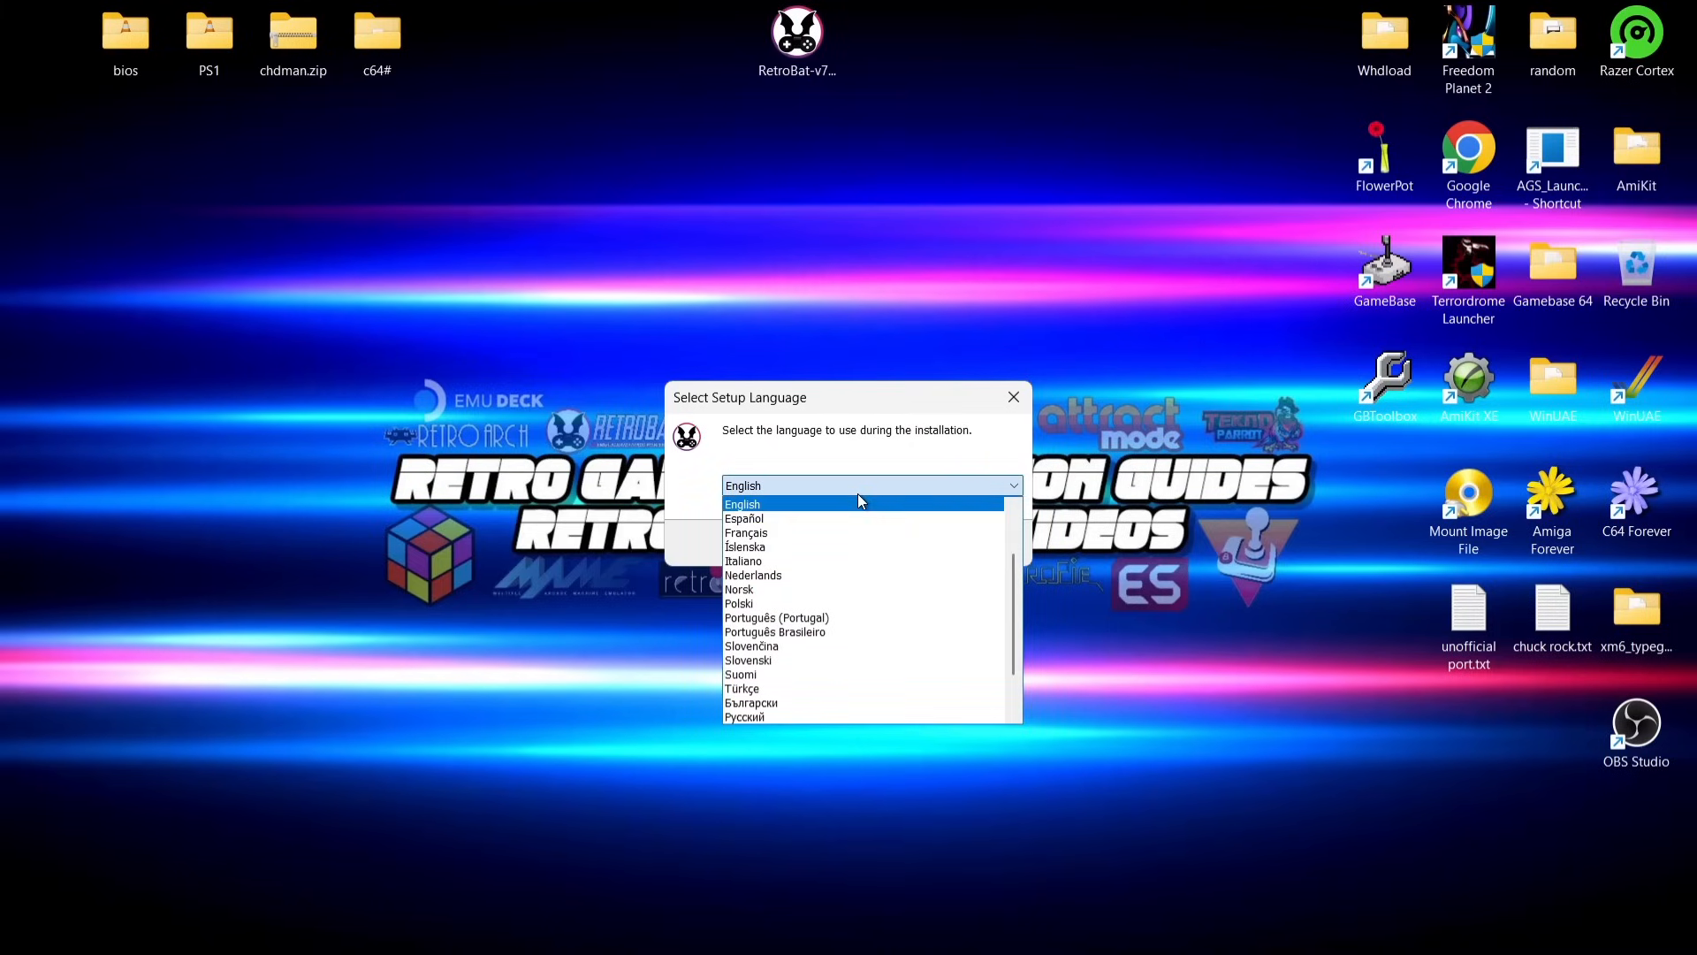
left_click(777, 508)
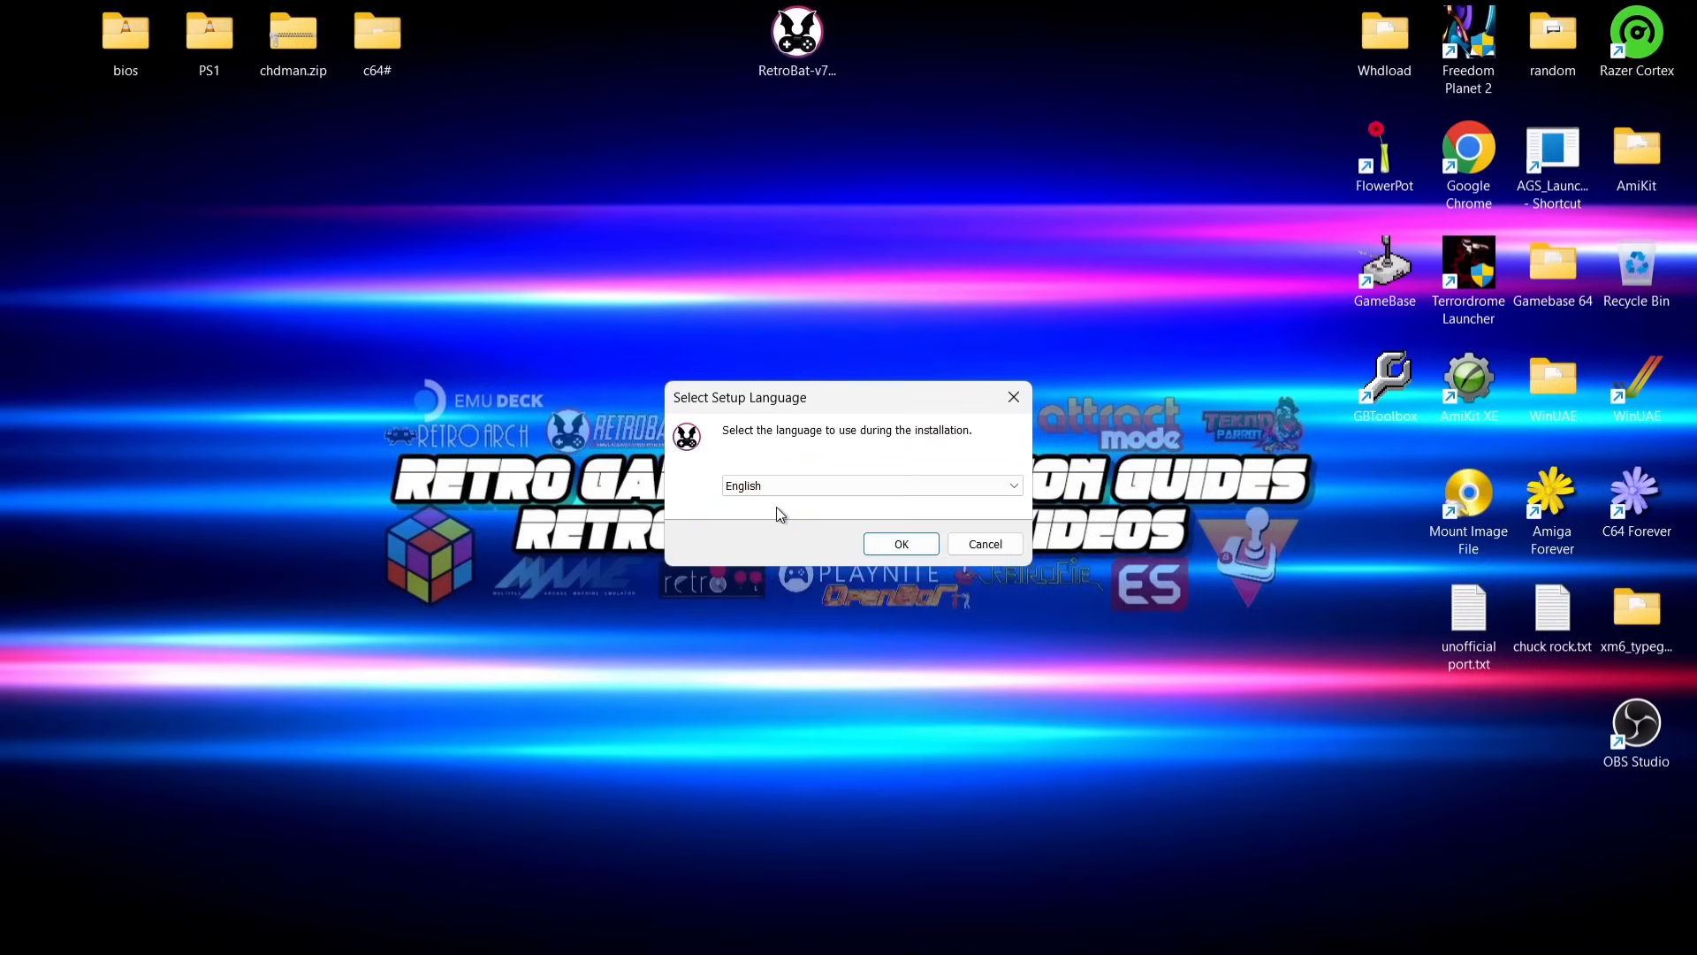
left_click(898, 547)
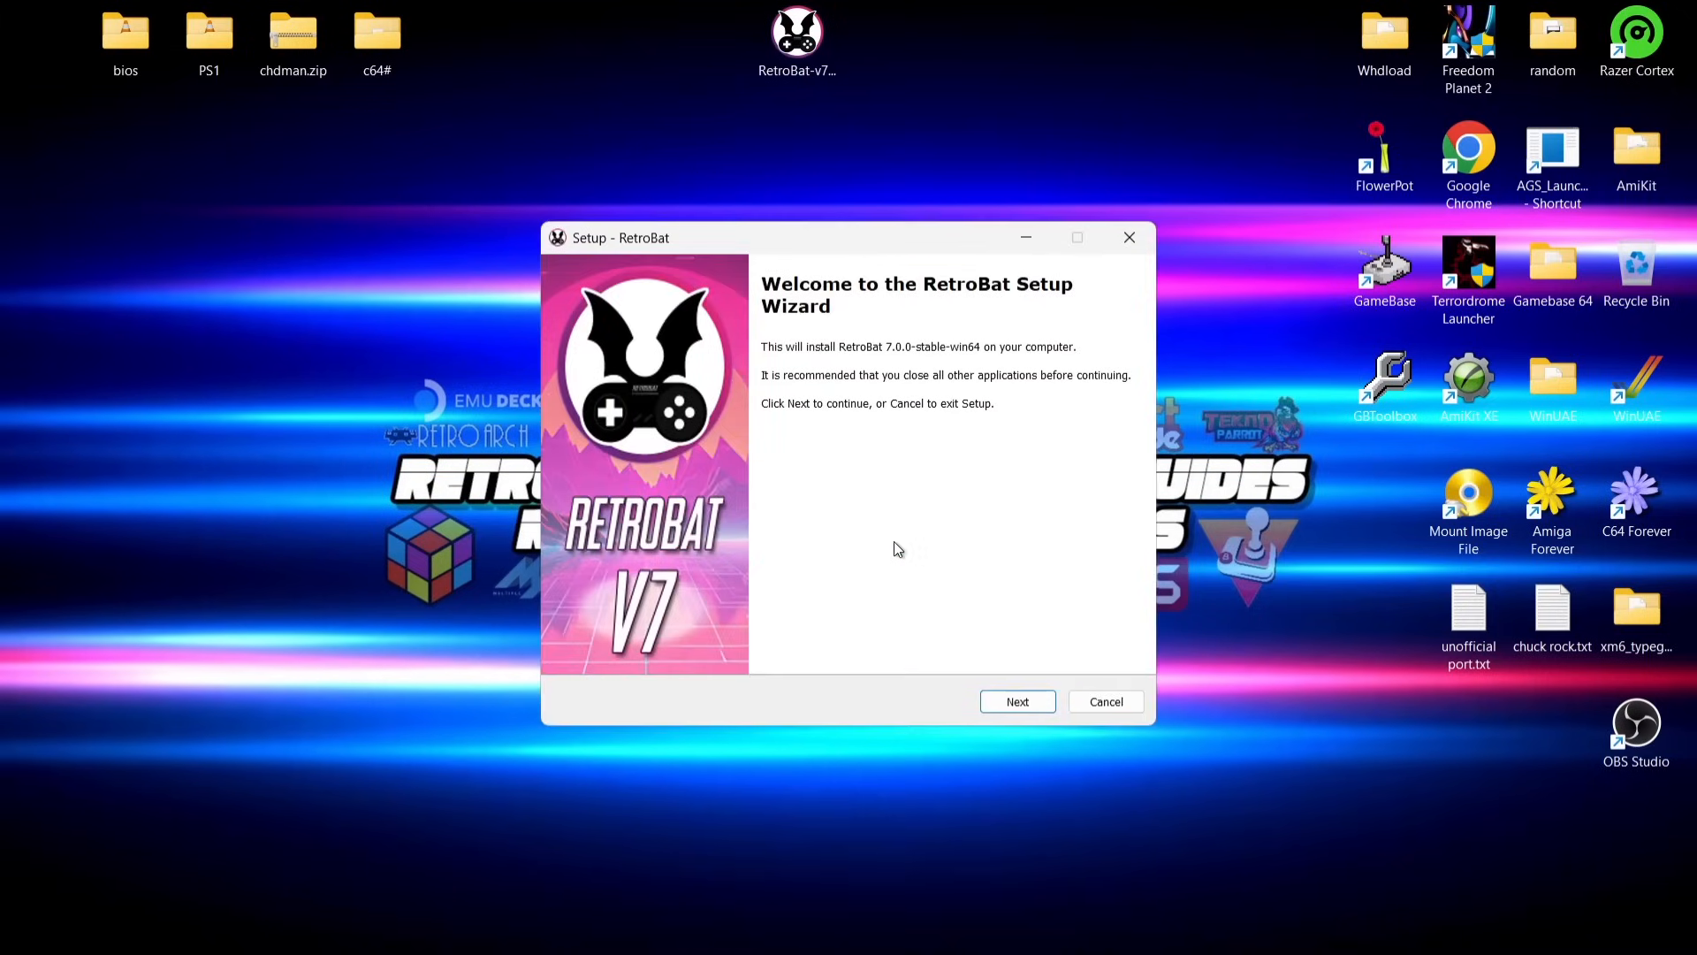
Step: Accept the RetroBat license agreement and continue past the information page to the destination choice
left_click(995, 695)
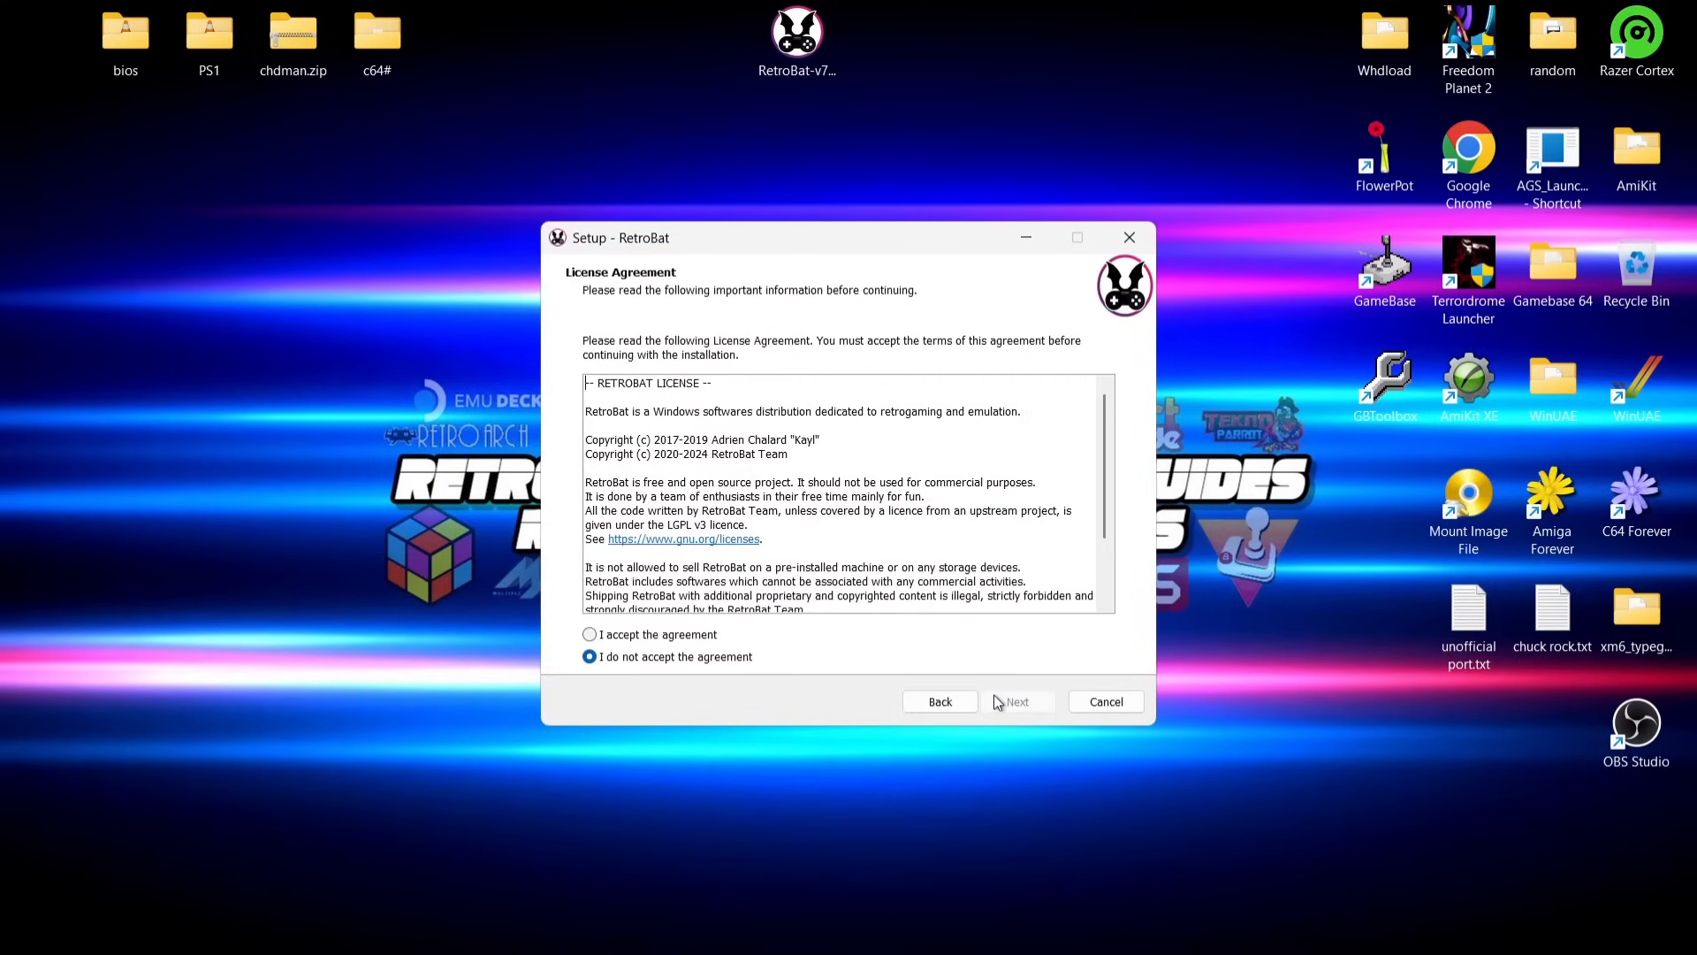
left_click(709, 636)
left_click(1032, 698)
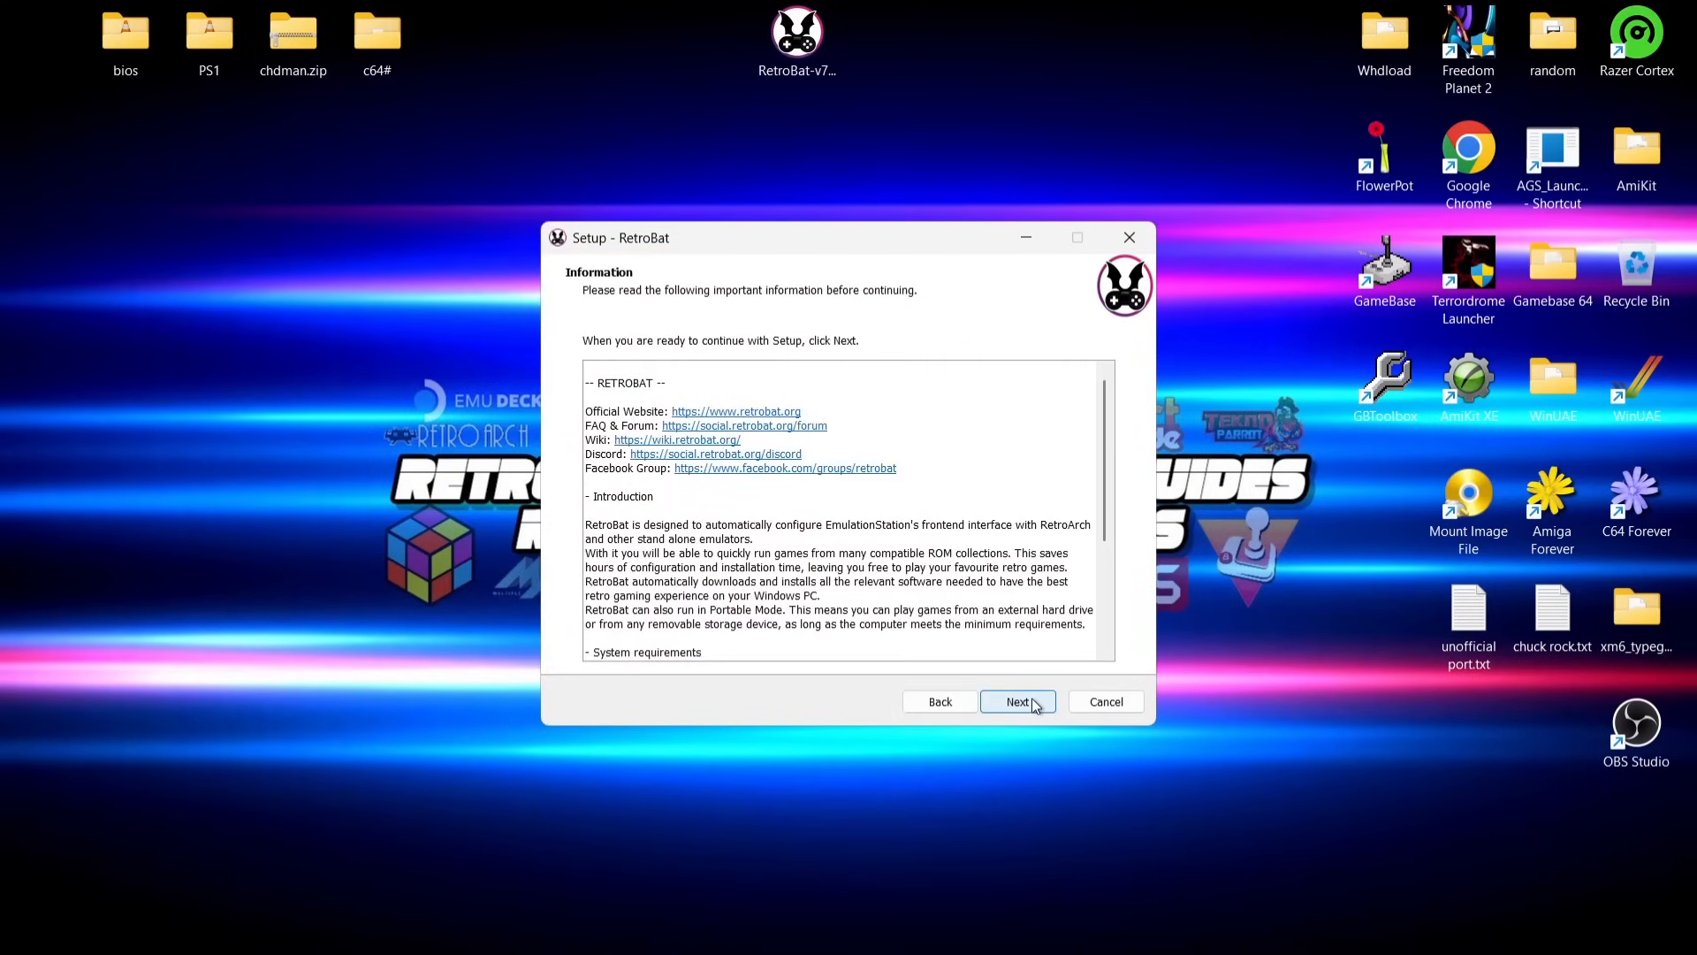
left_click(1032, 697)
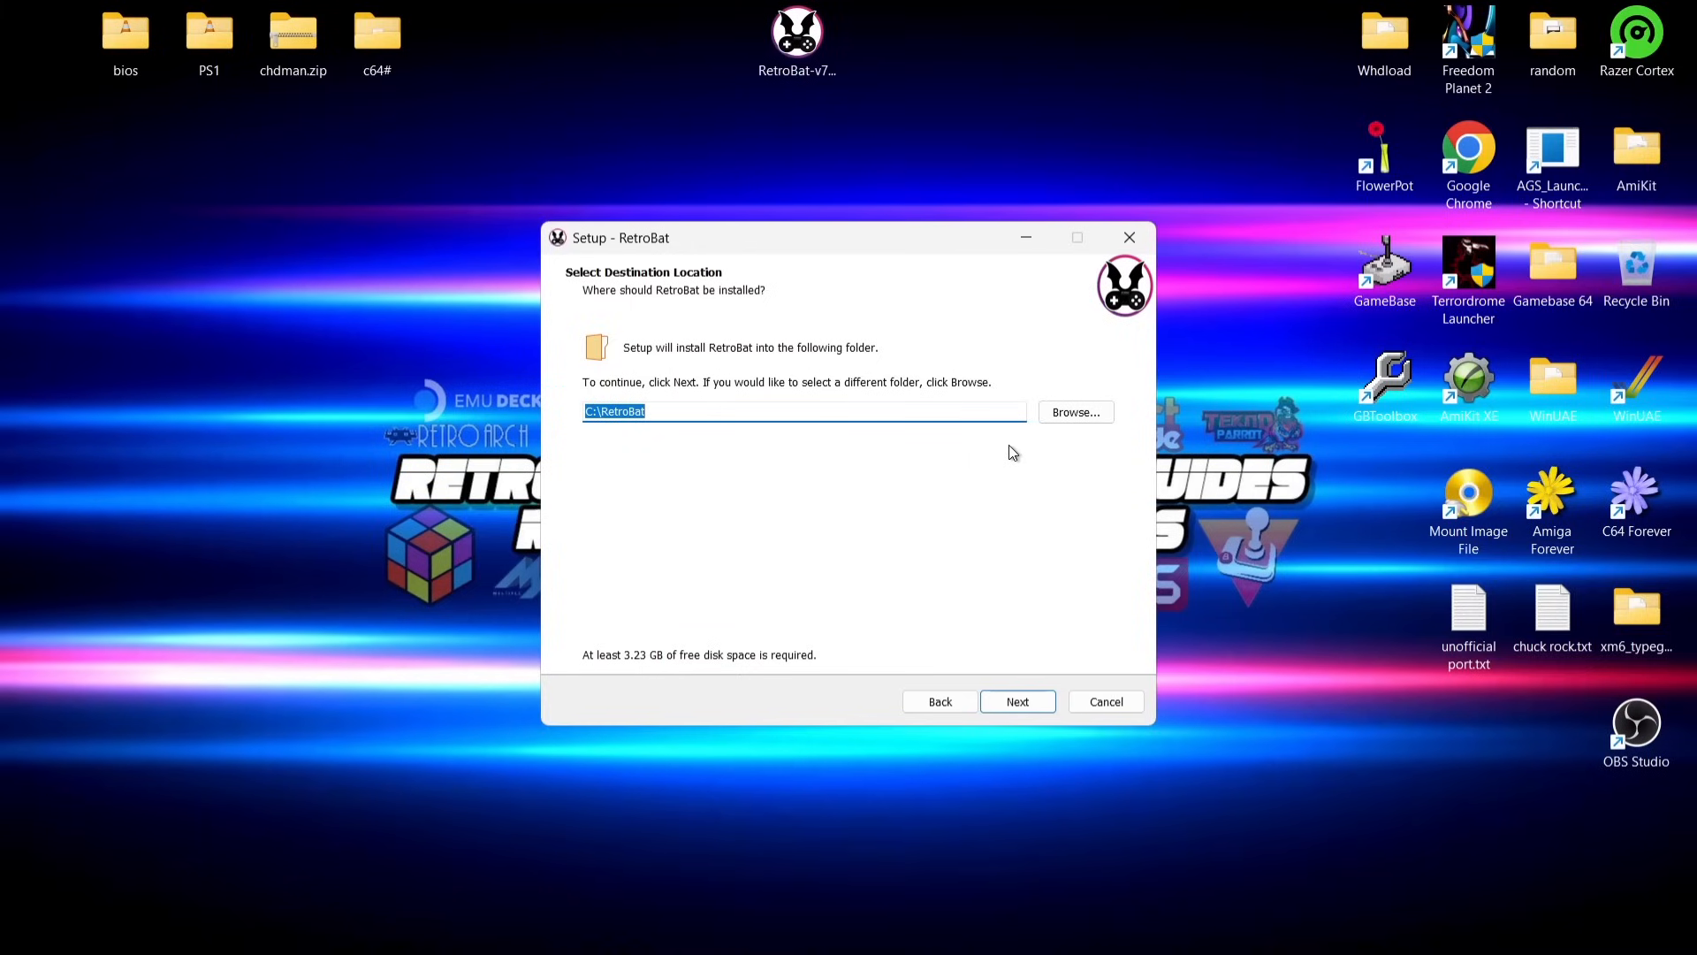
Step: Browse the C: drive for an install location and confirm C:\RetroBat as the destination folder
left_click(1093, 417)
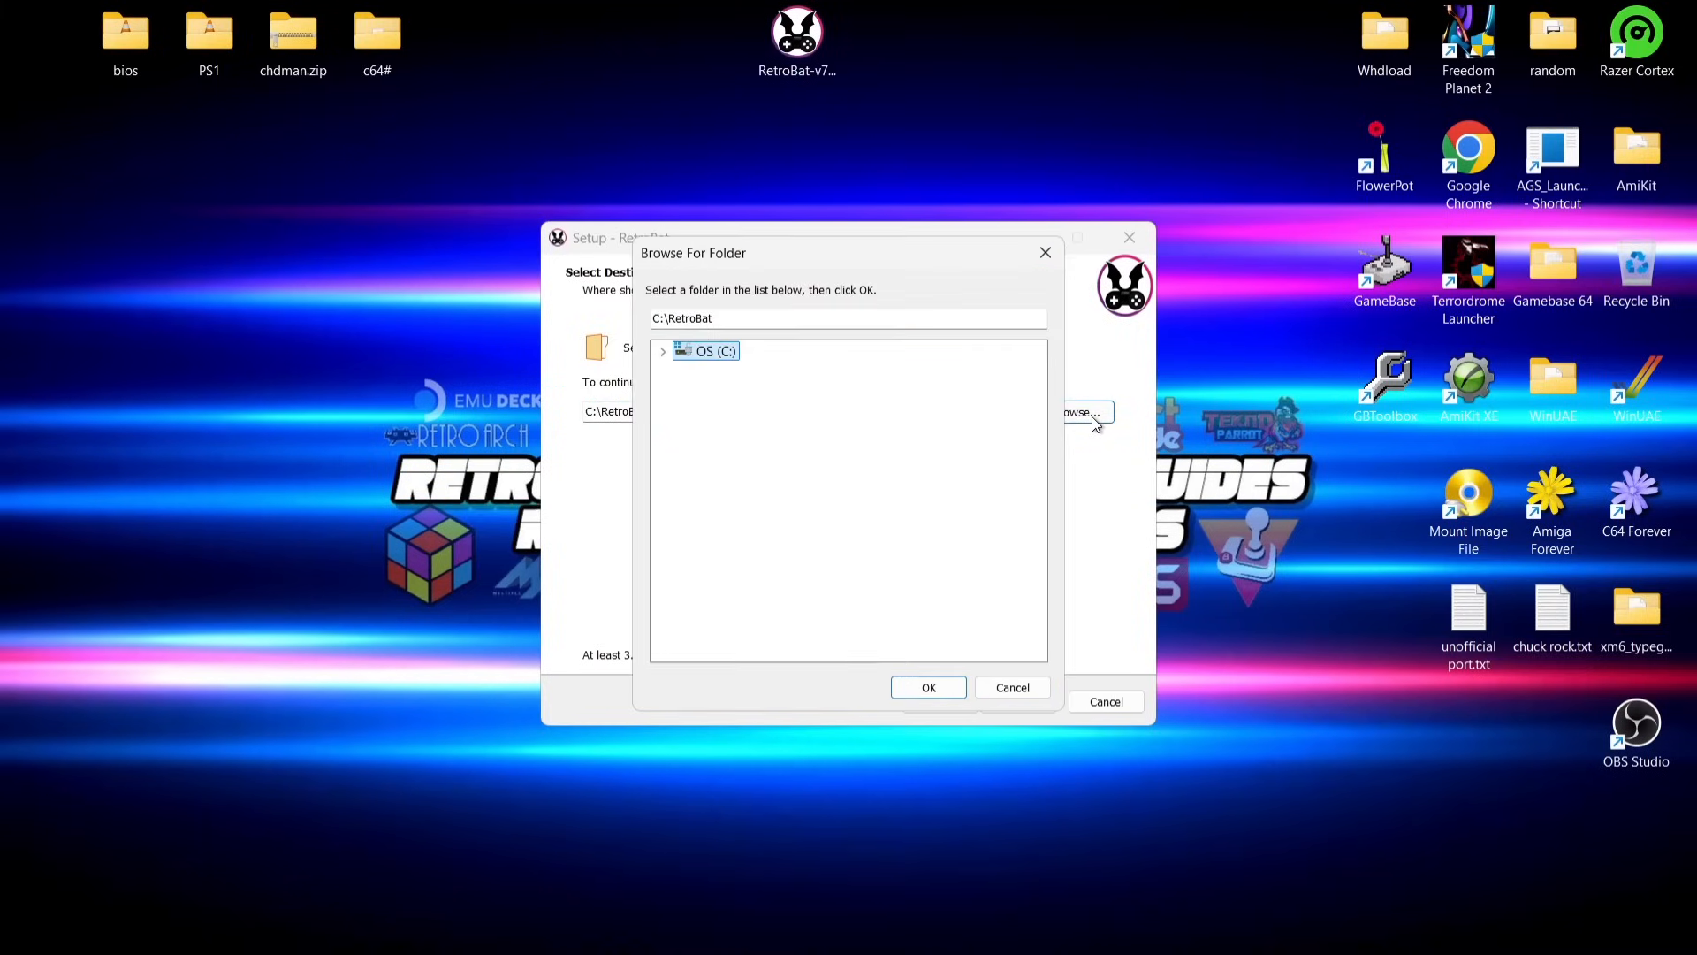
left_click(663, 353)
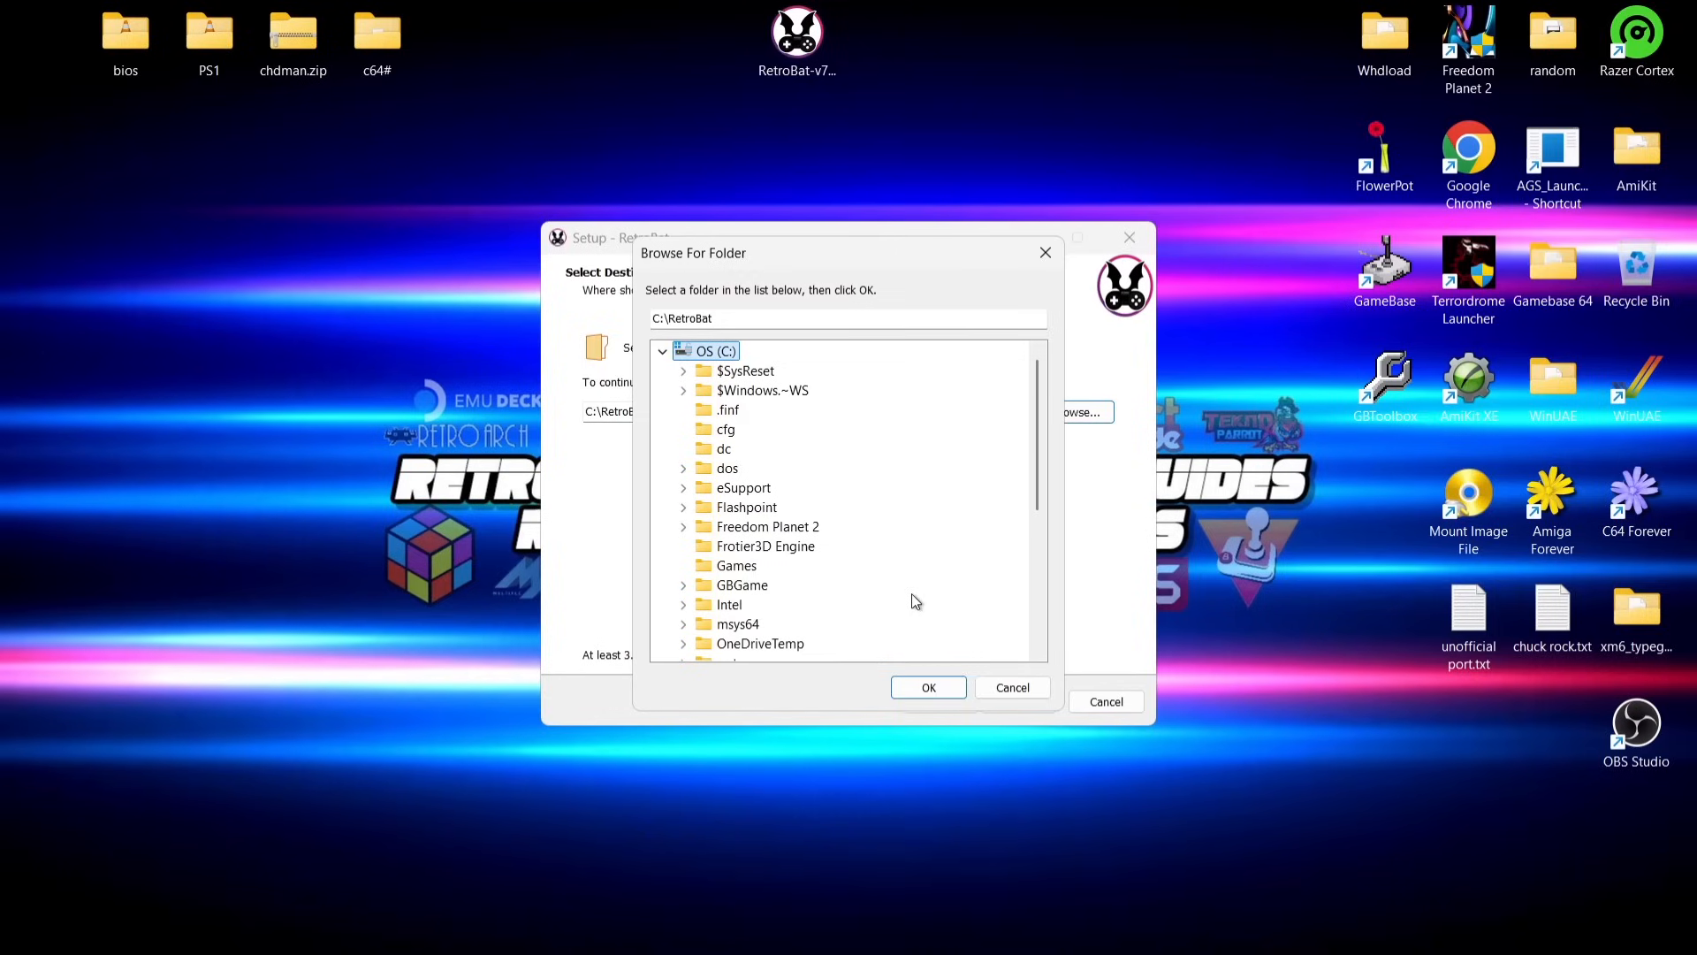
left_click(664, 354)
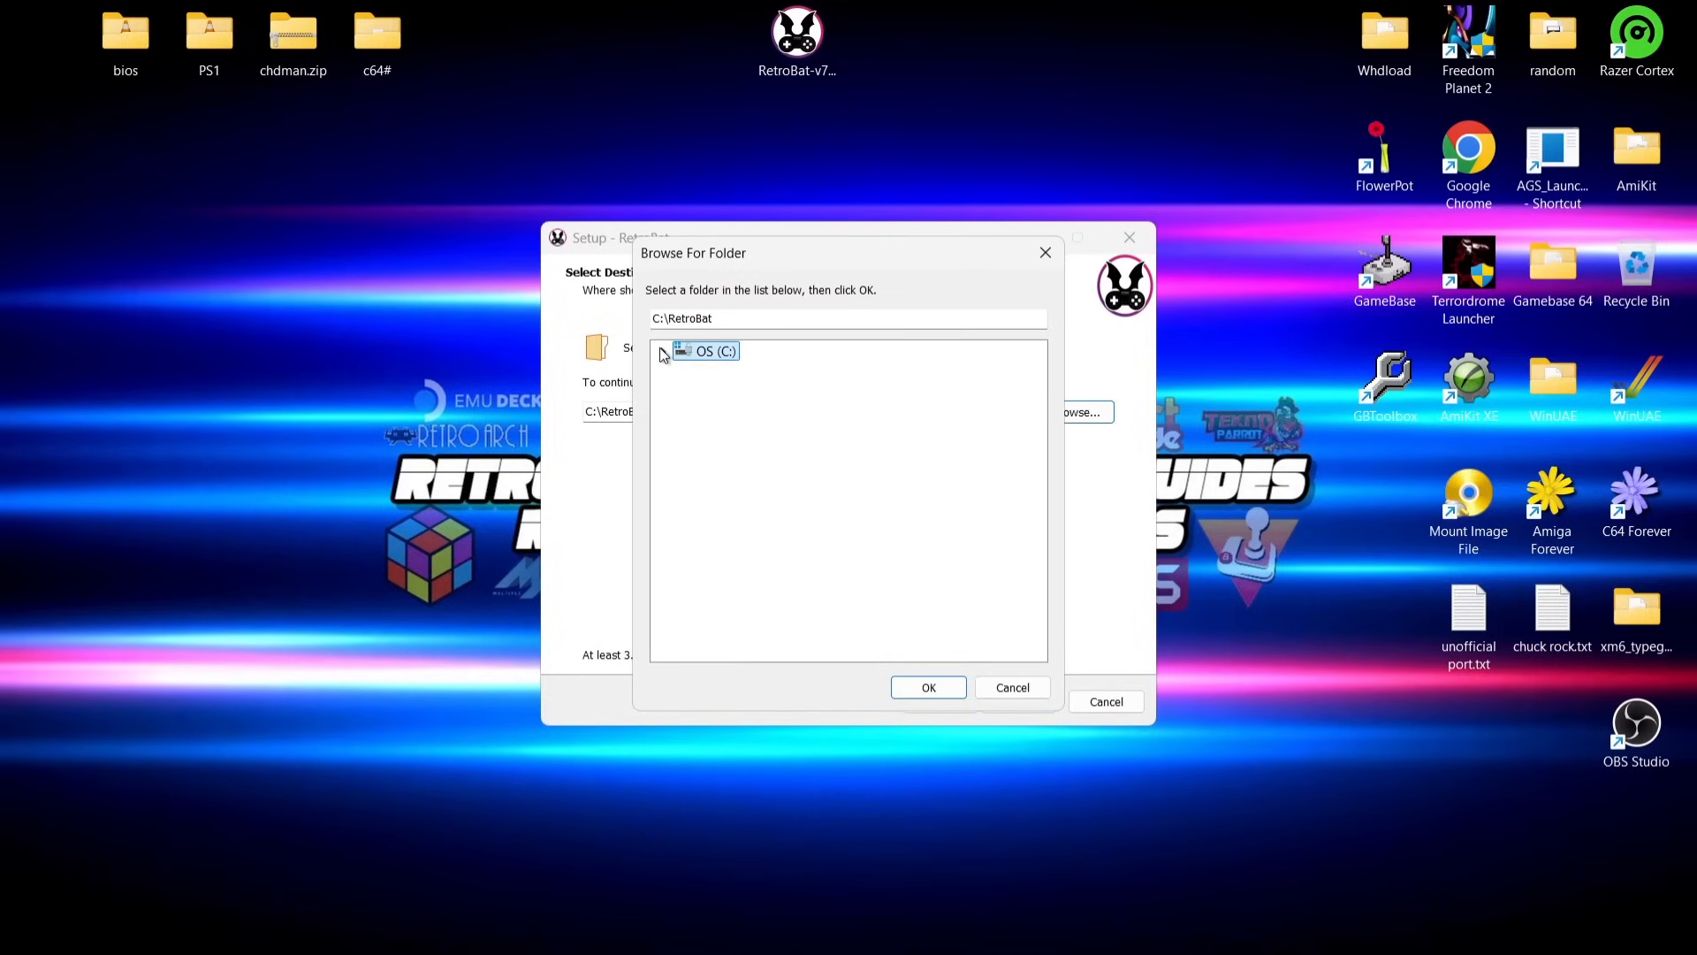
left_click(930, 688)
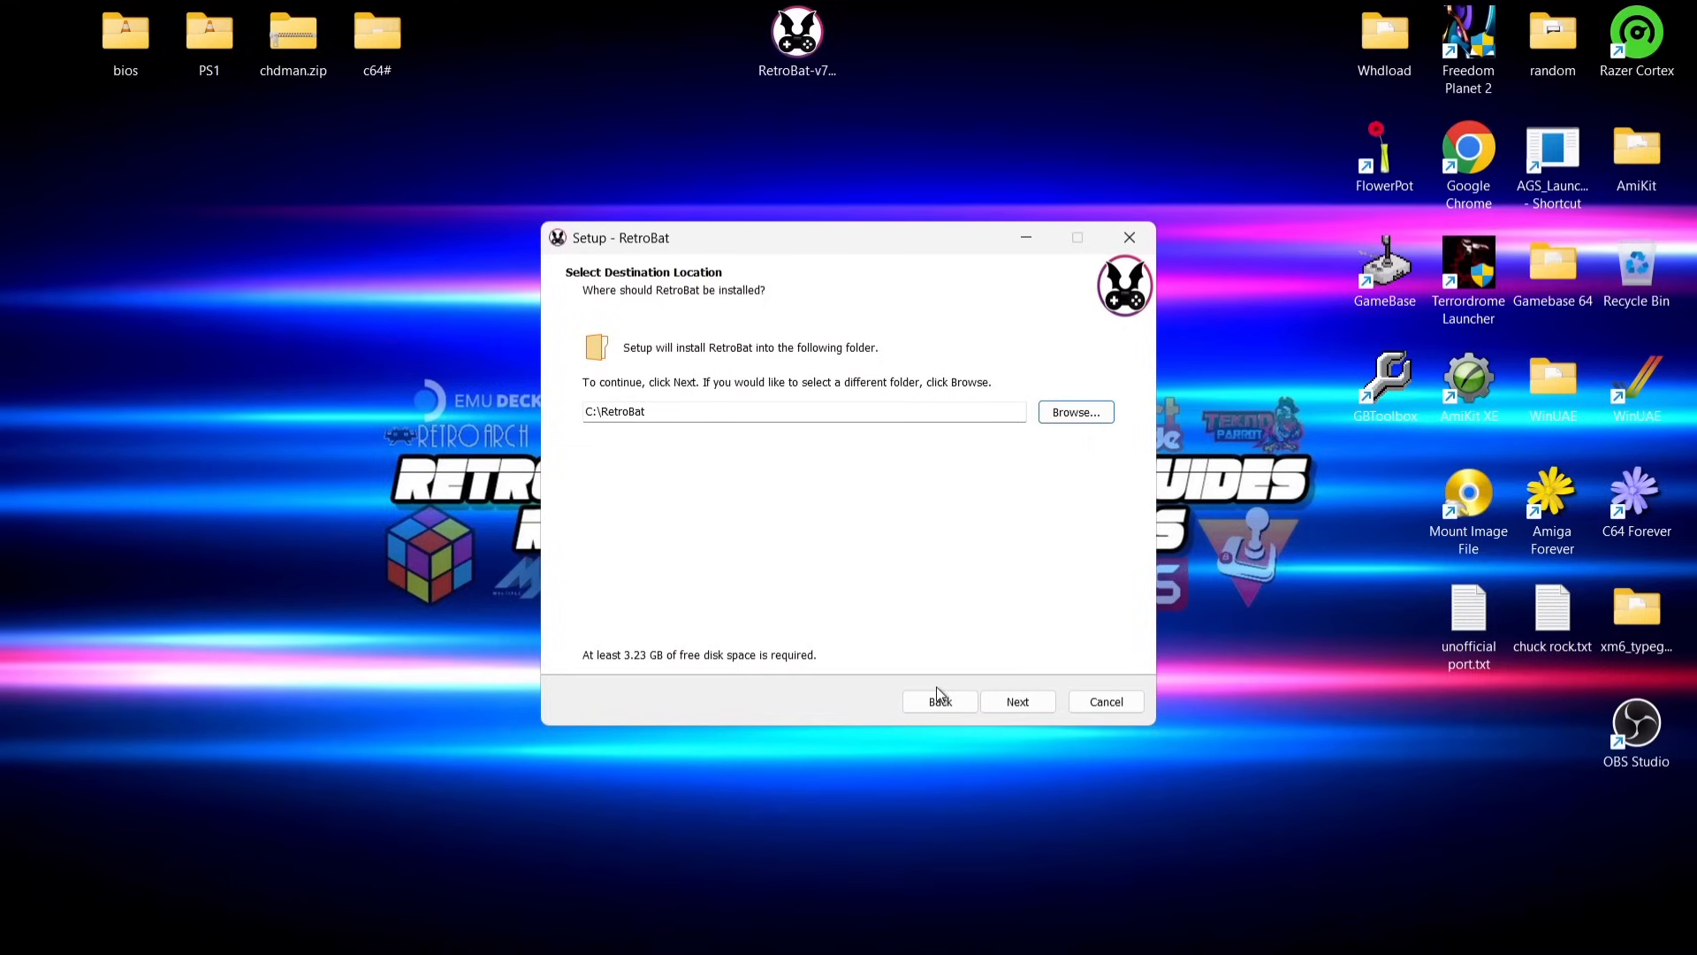
left_click(1018, 692)
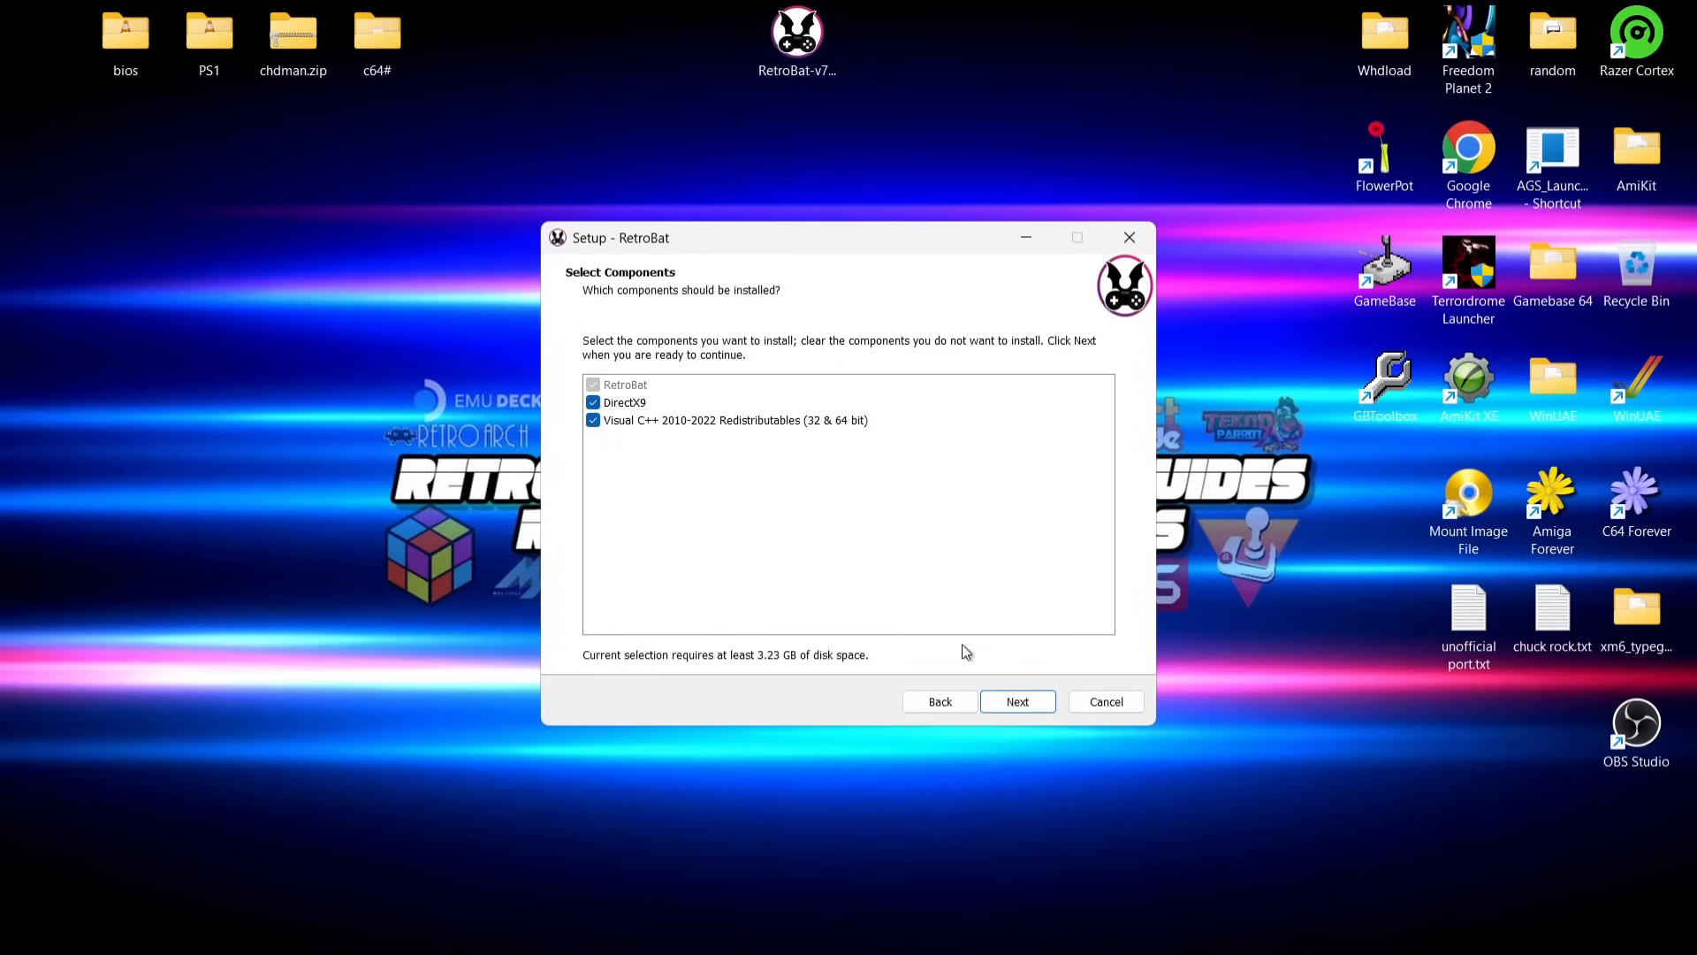
Step: Keep the DirectX9, Visual C++ 2010-2022 and desktop shortcut options selected and start the RetroBat installation
left_click(1004, 703)
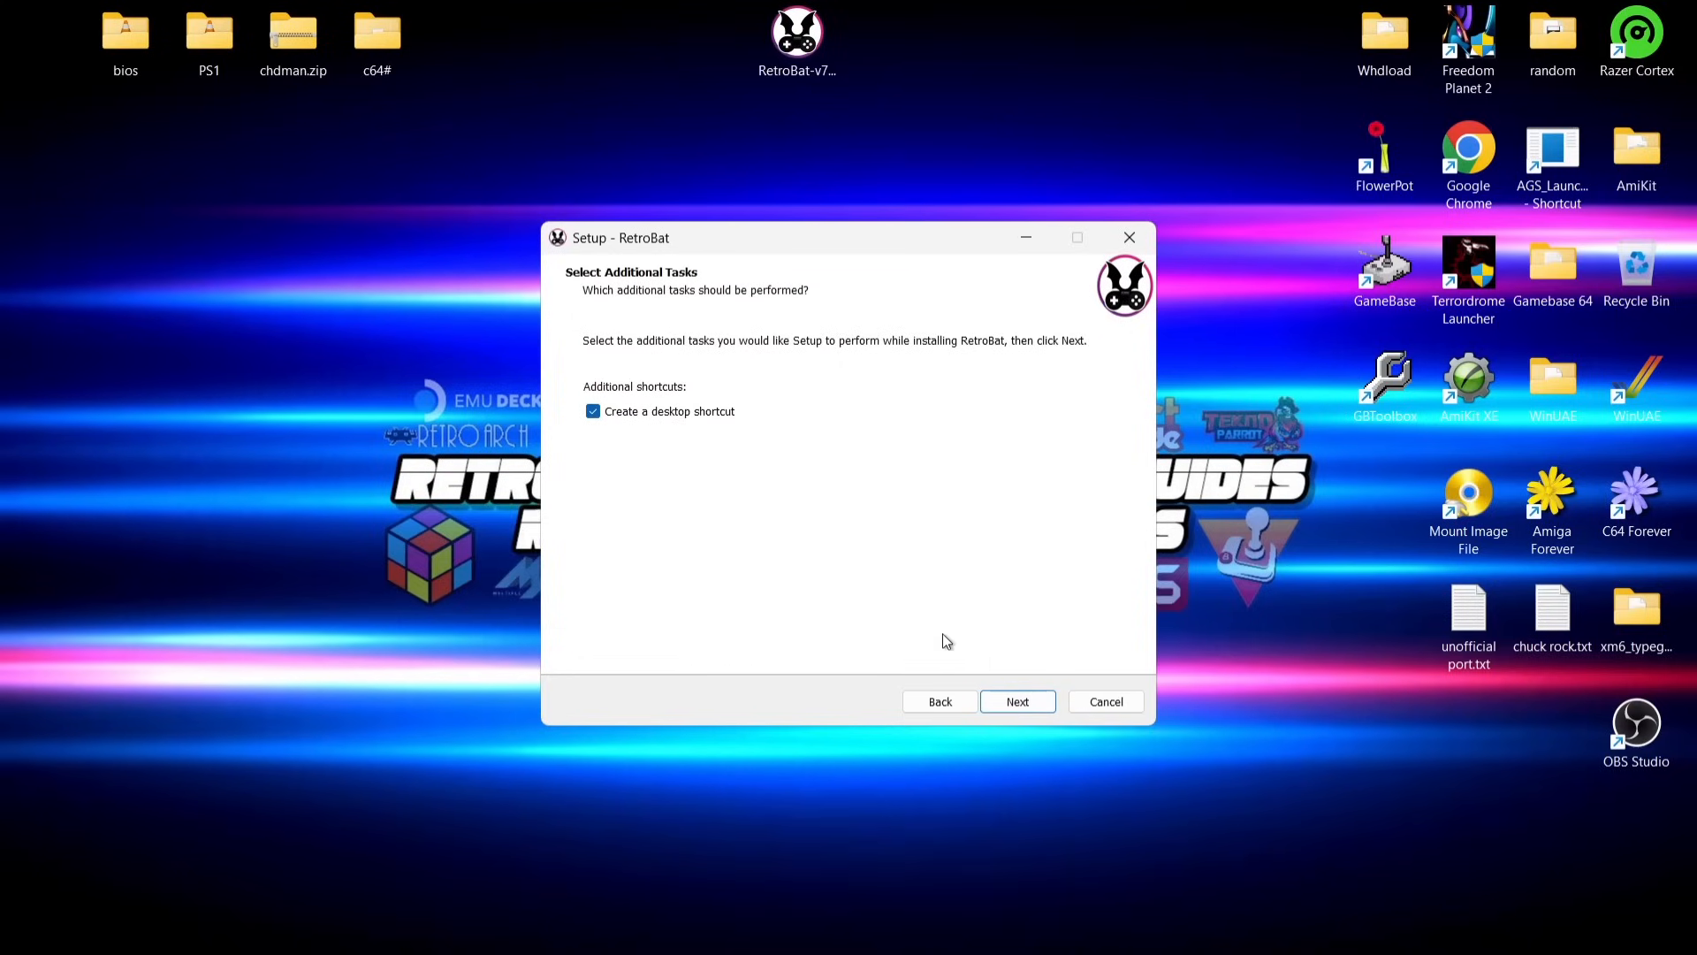
left_click(1008, 704)
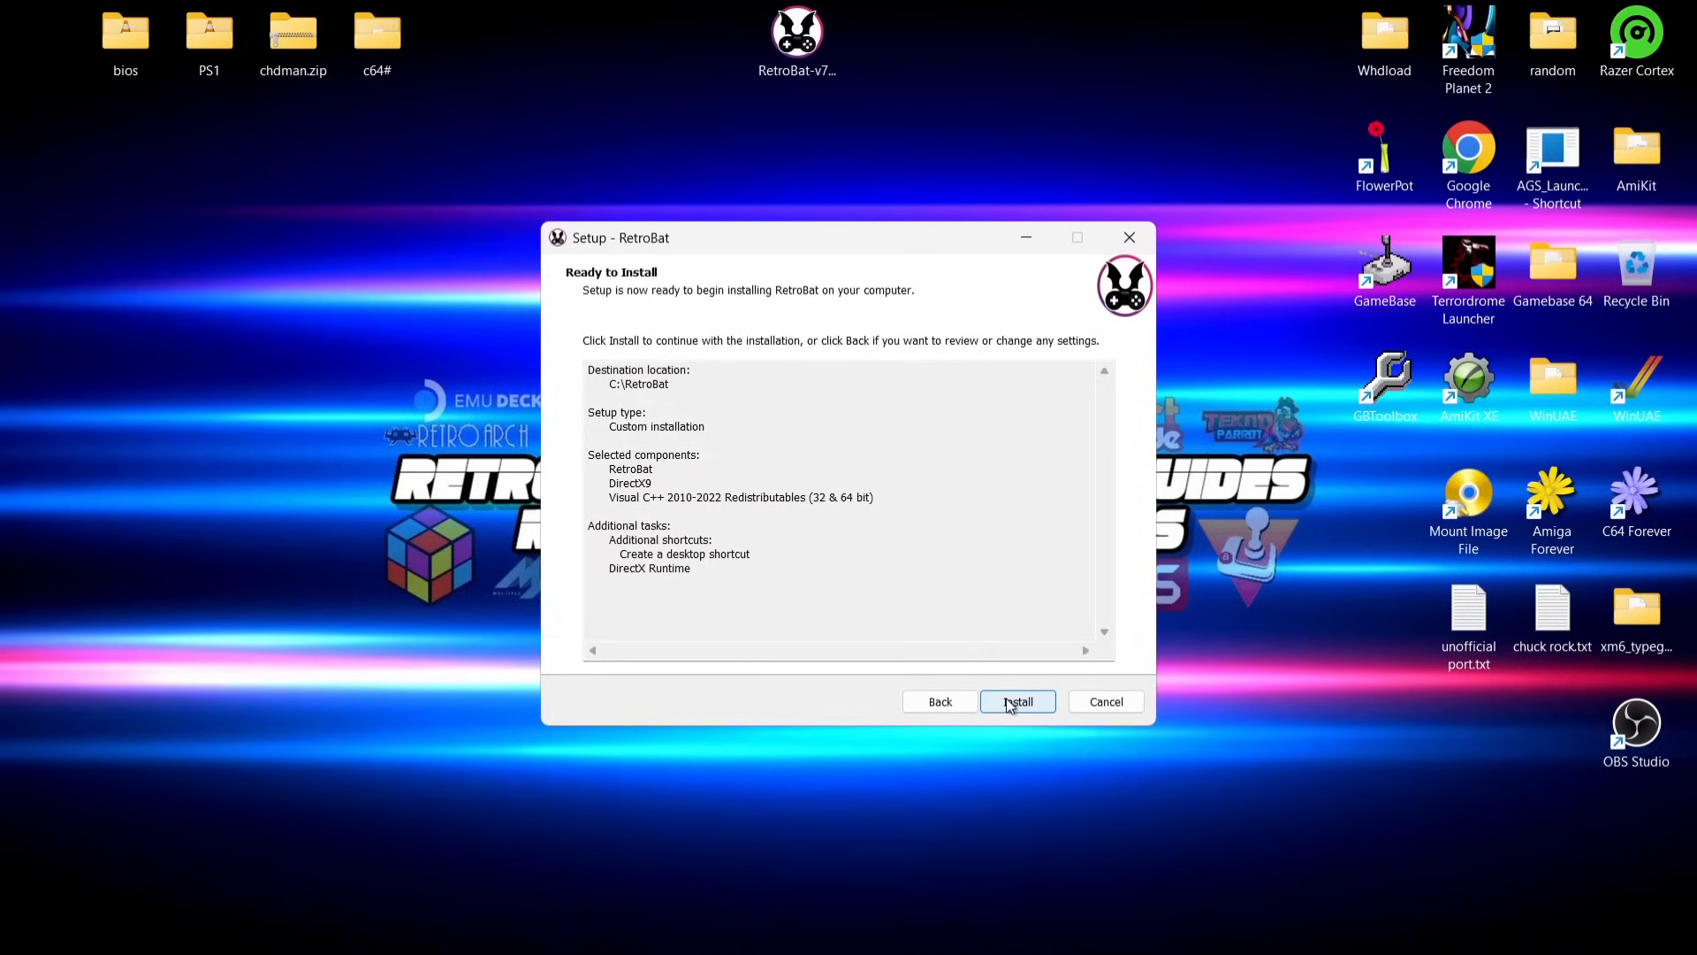
left_click(1010, 703)
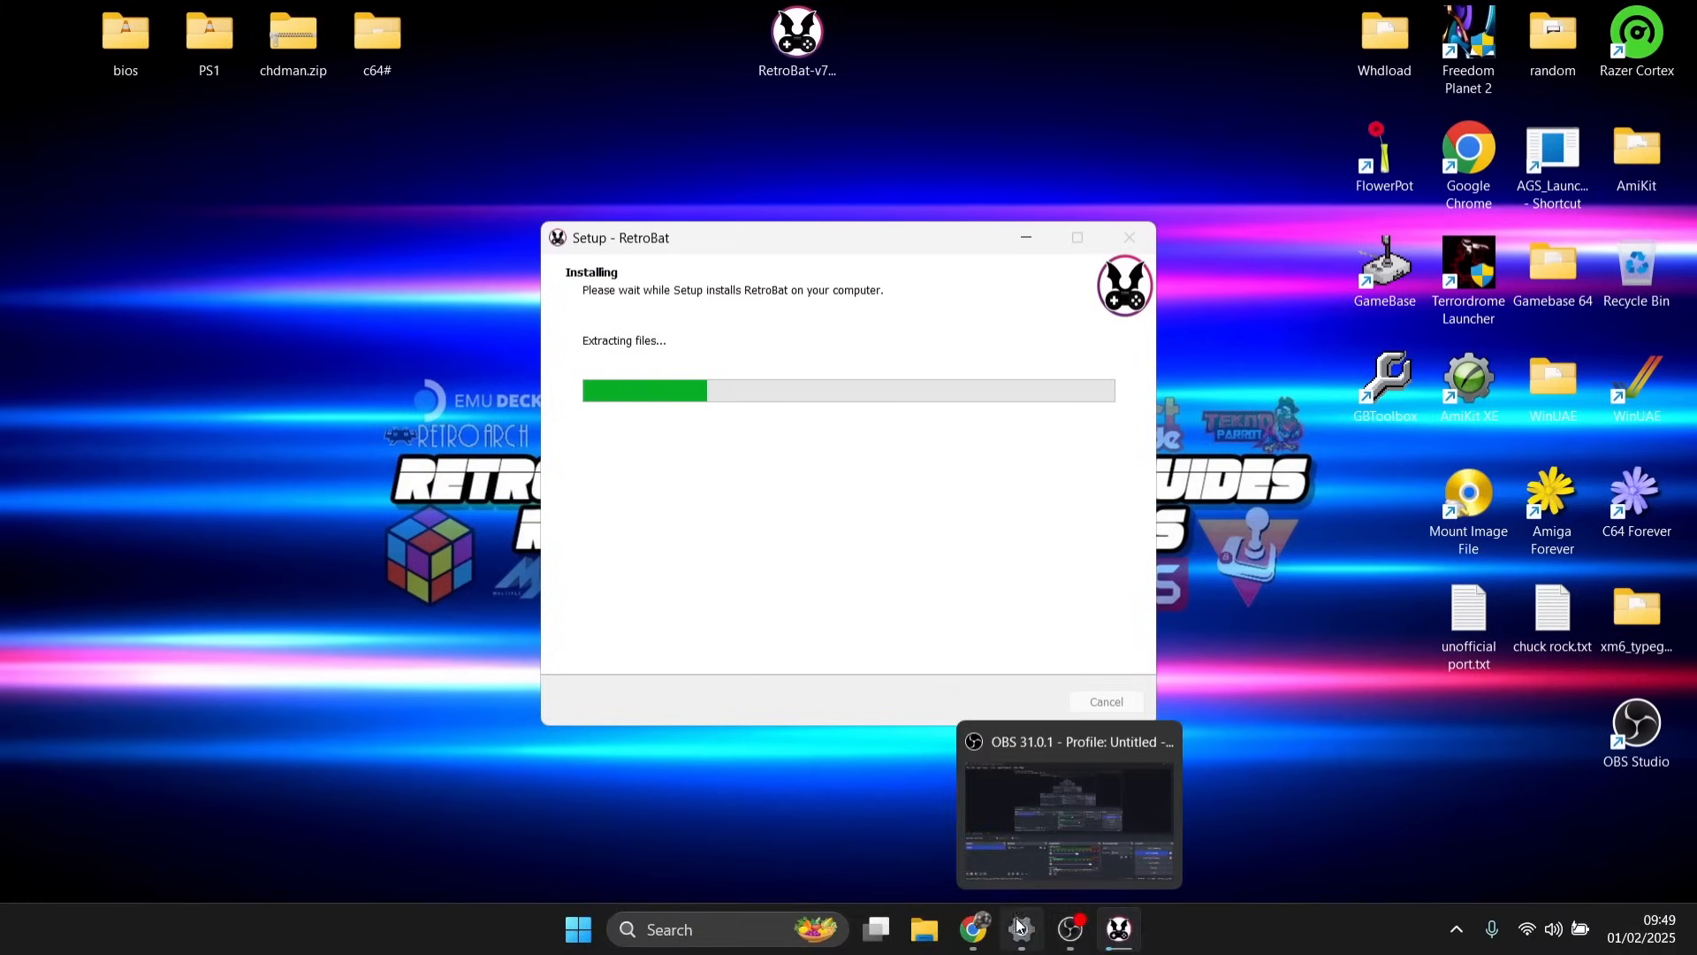
Step: Switch to Chrome and download the Visual C++ Redistributable Runtimes All-in-One Nov 2024 archive from the TechPowerUp UK-2 server
left_click(973, 929)
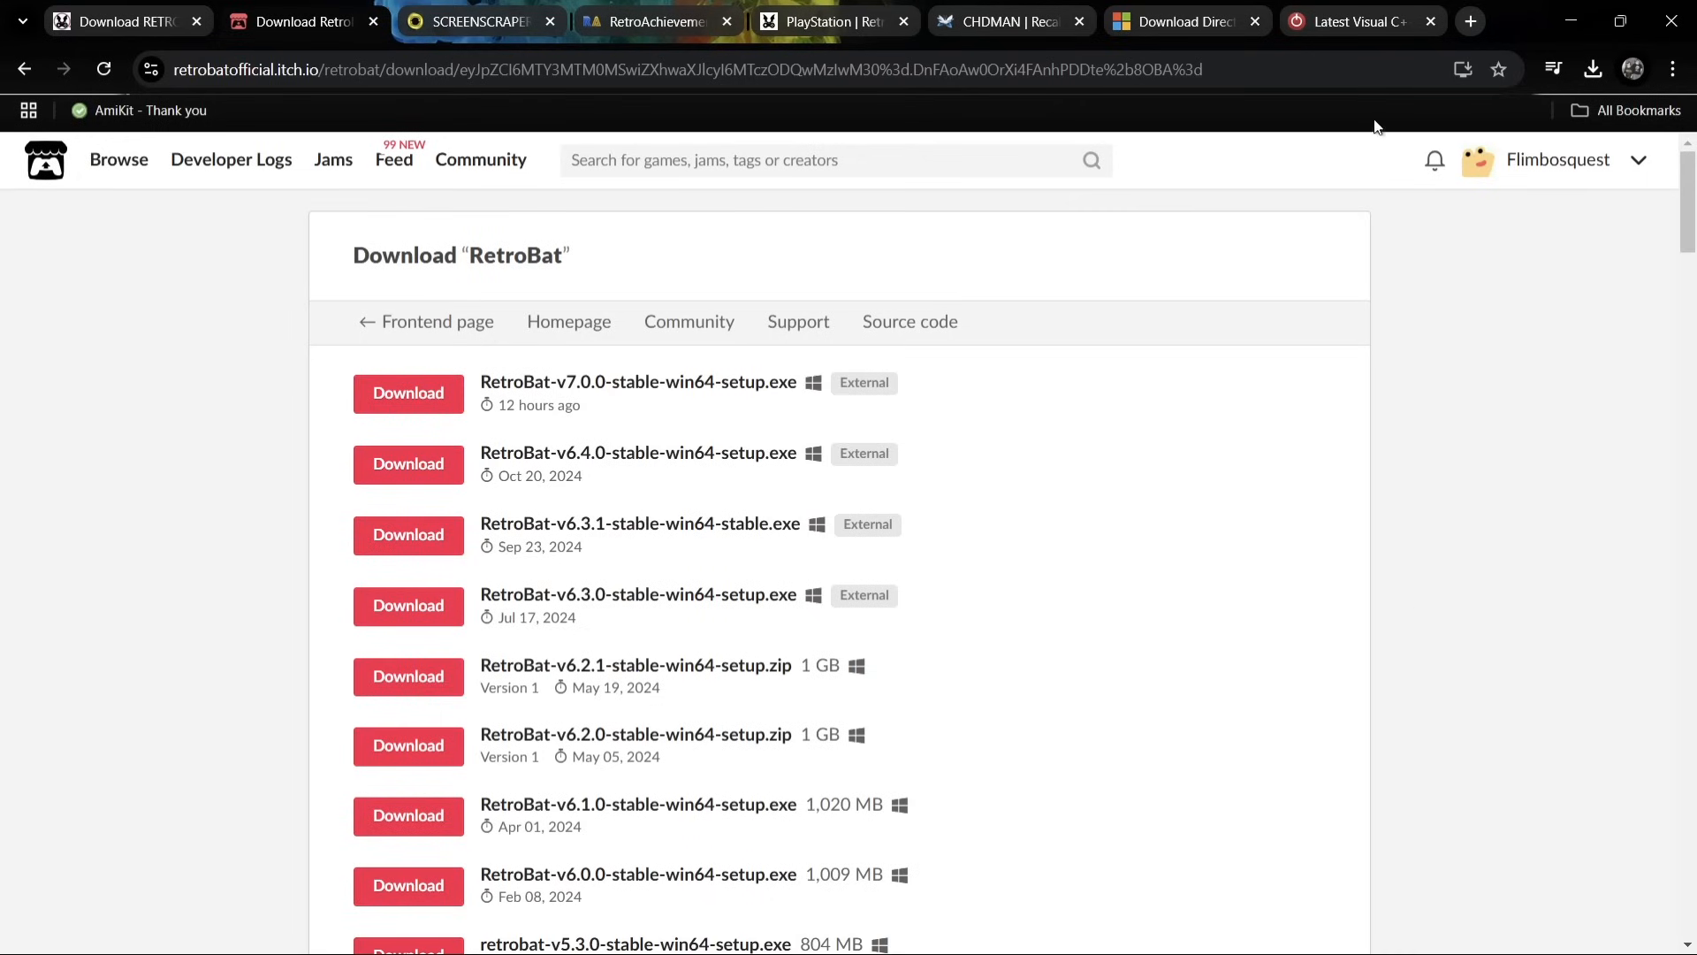
left_click(1362, 19)
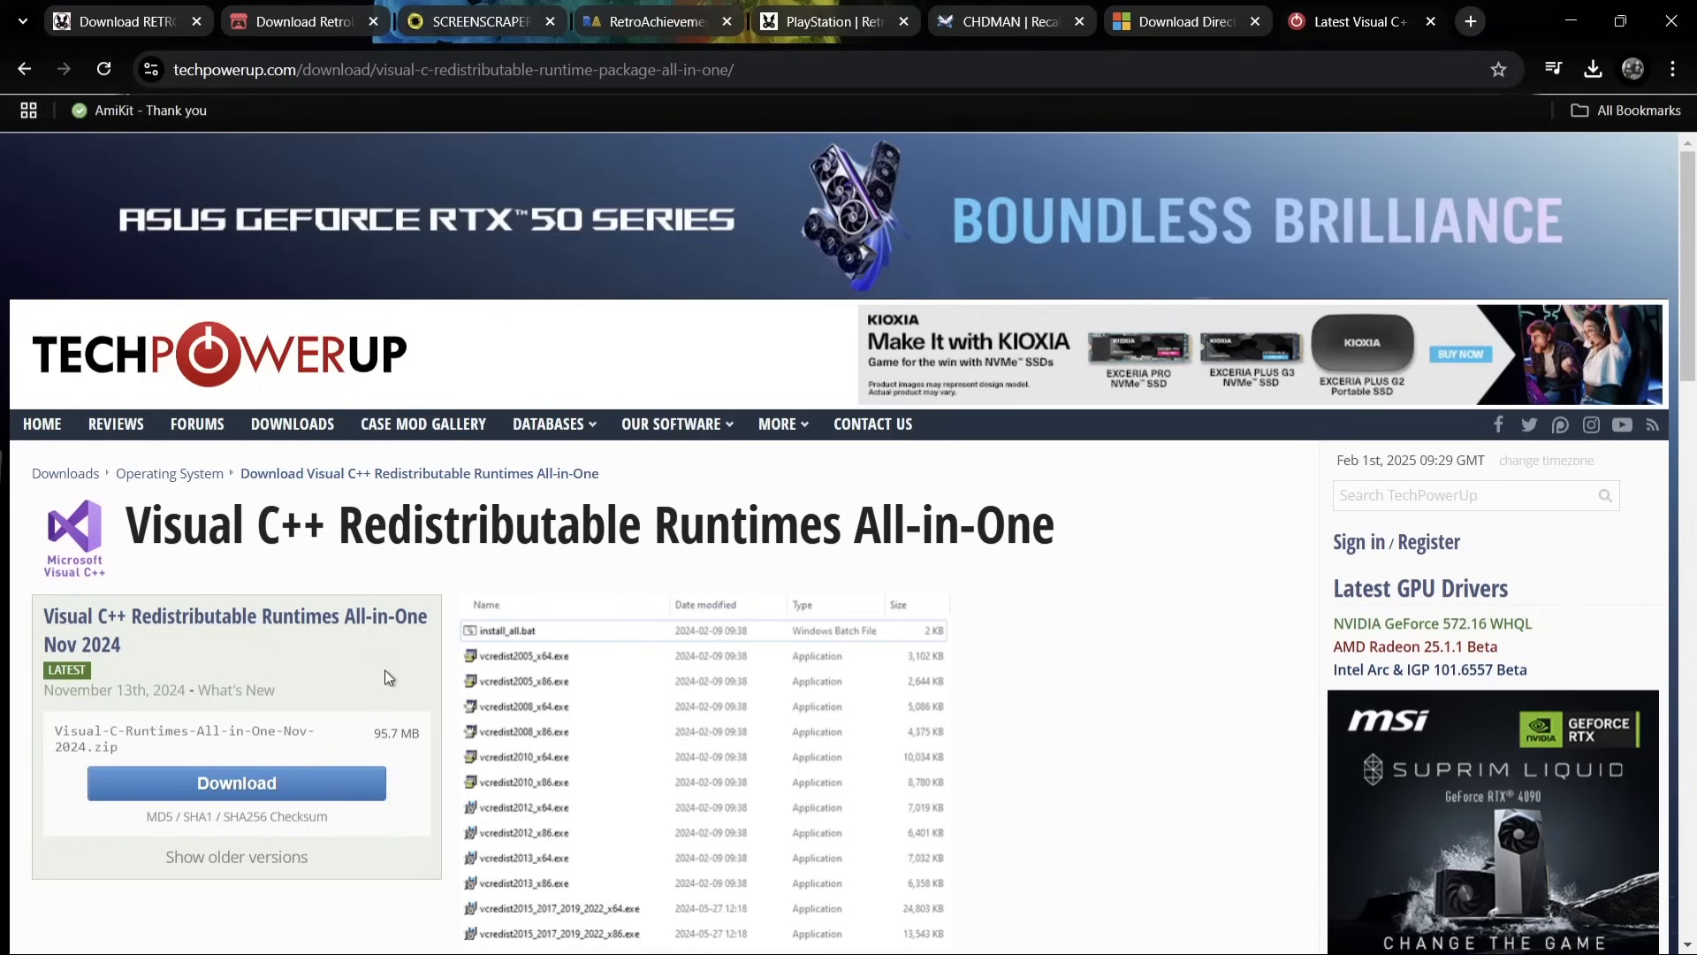
left_click(276, 785)
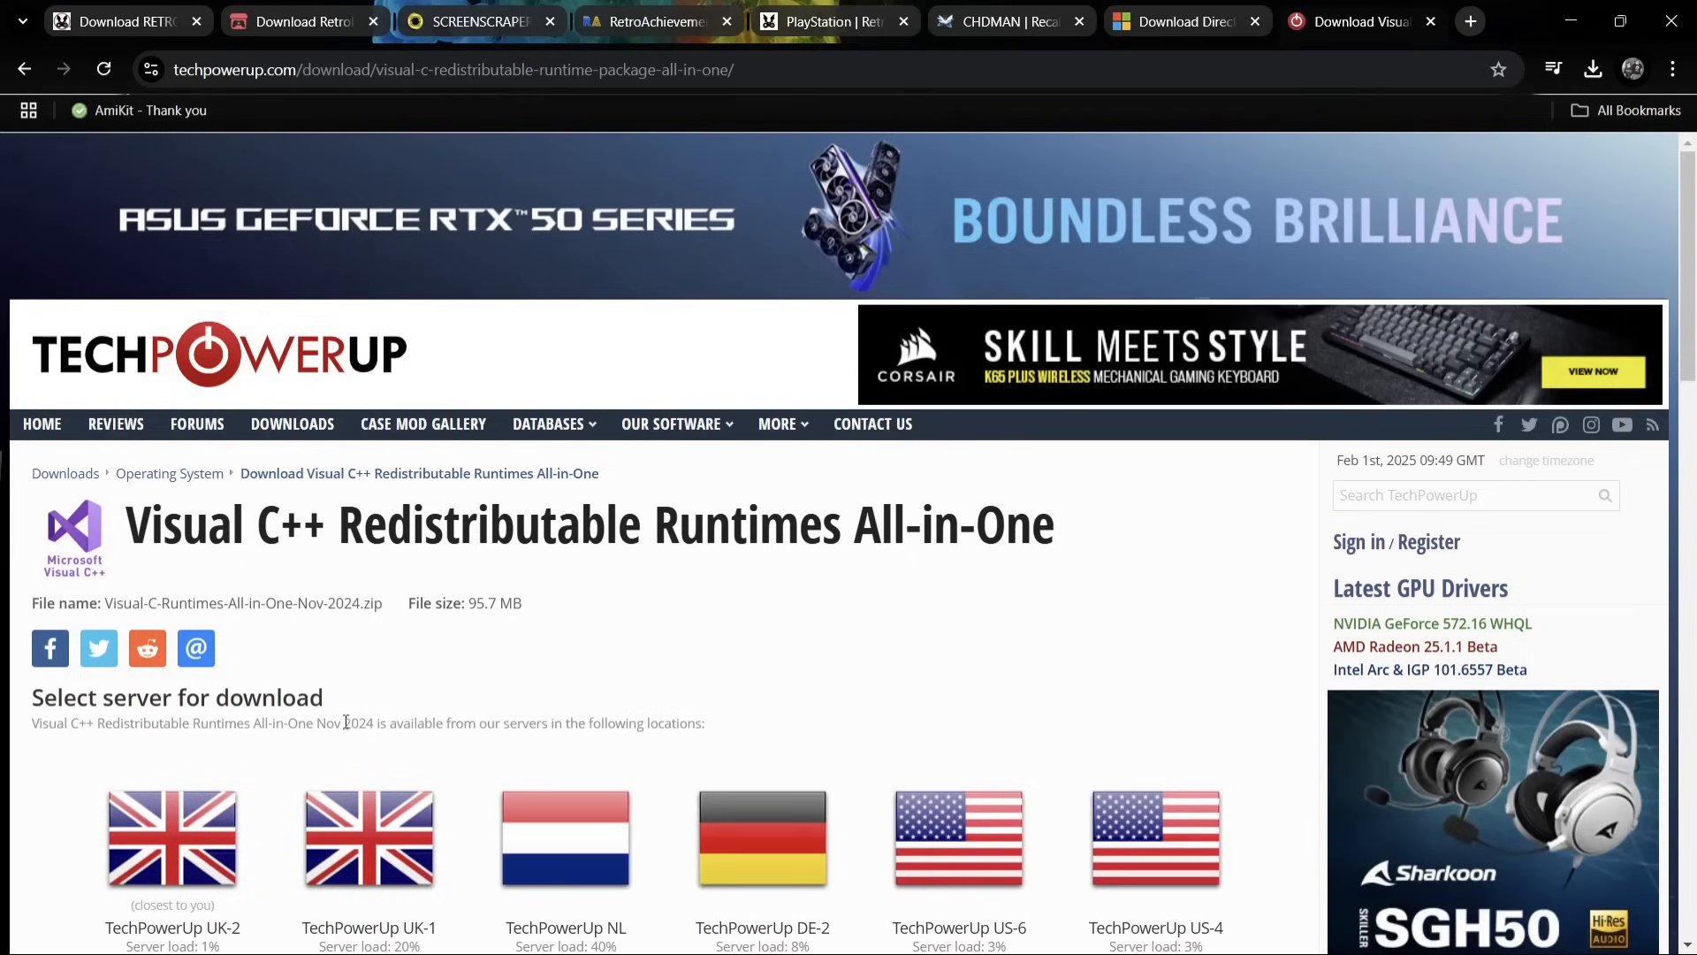
left_click(194, 836)
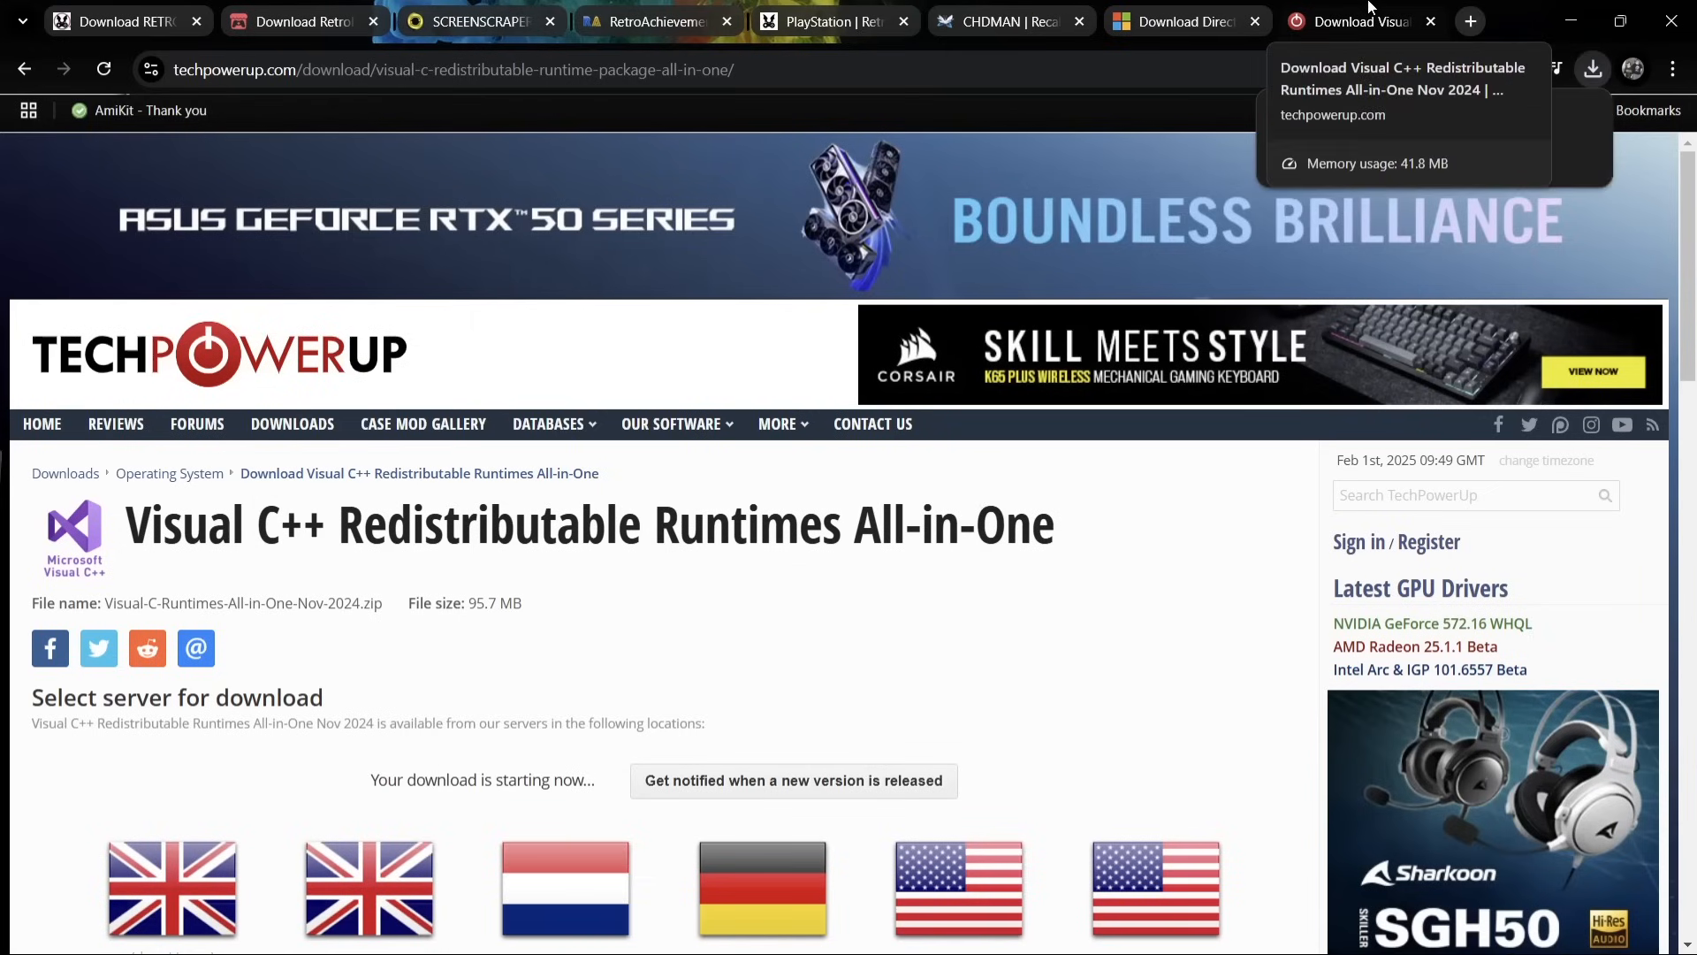
Step: Close the TechPowerUp page and download the English DirectX End-User Runtime Web Installer from Microsoft
left_click(1429, 21)
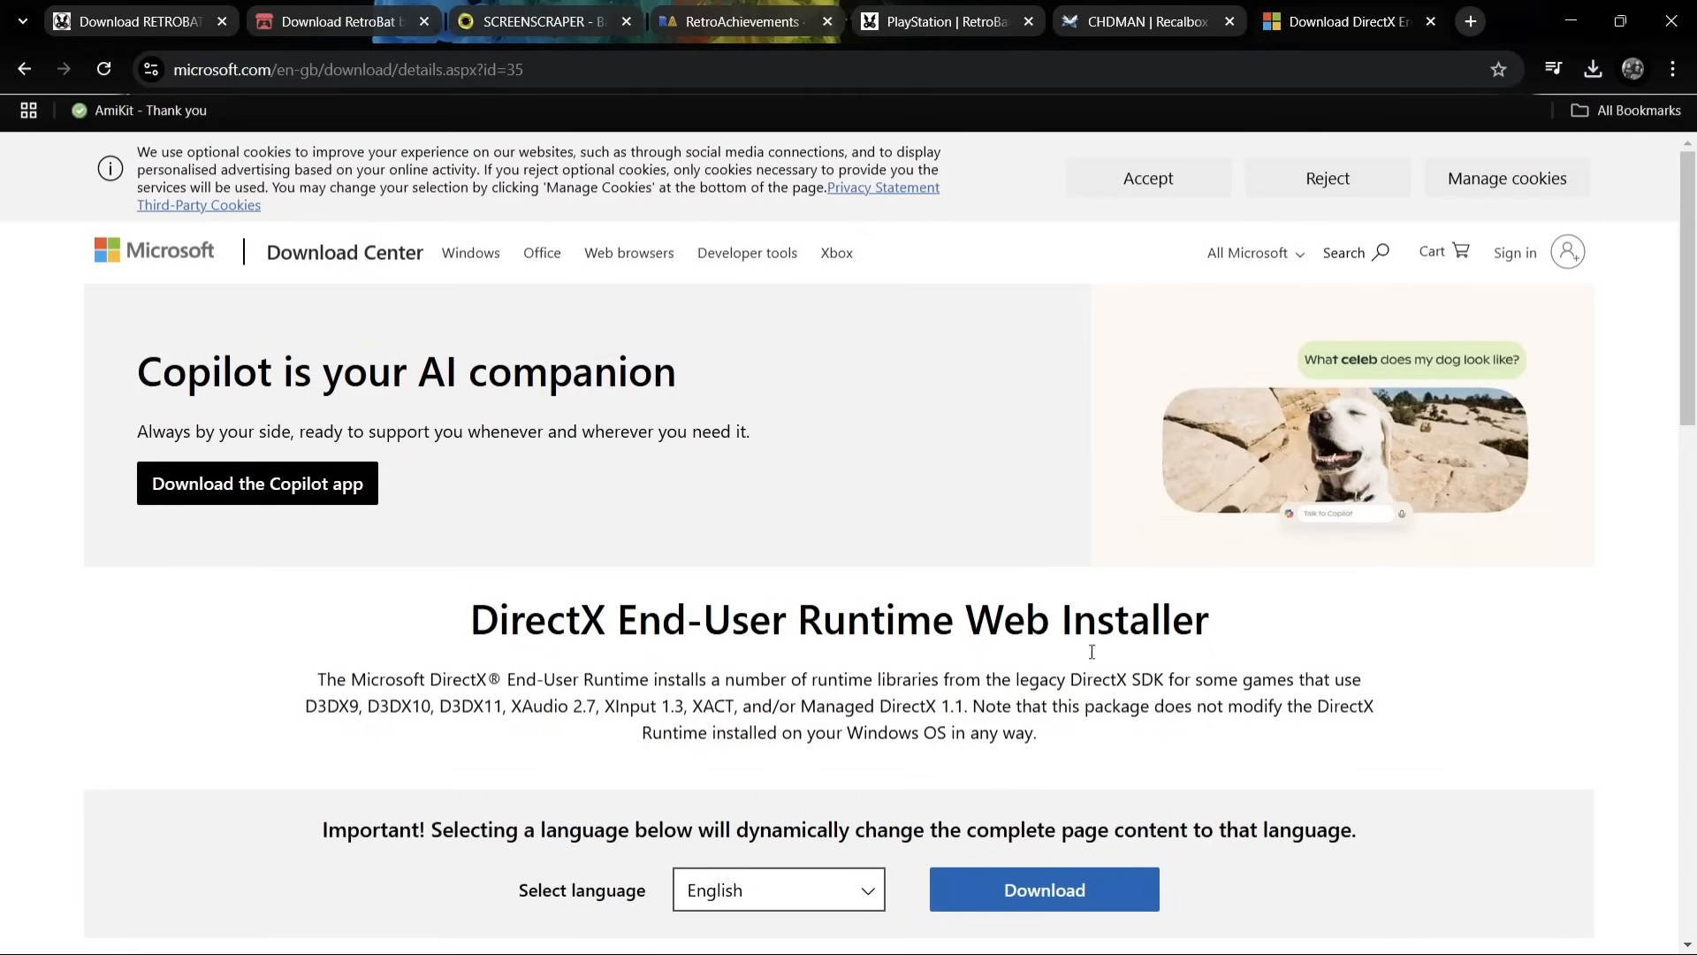
left_click(1015, 889)
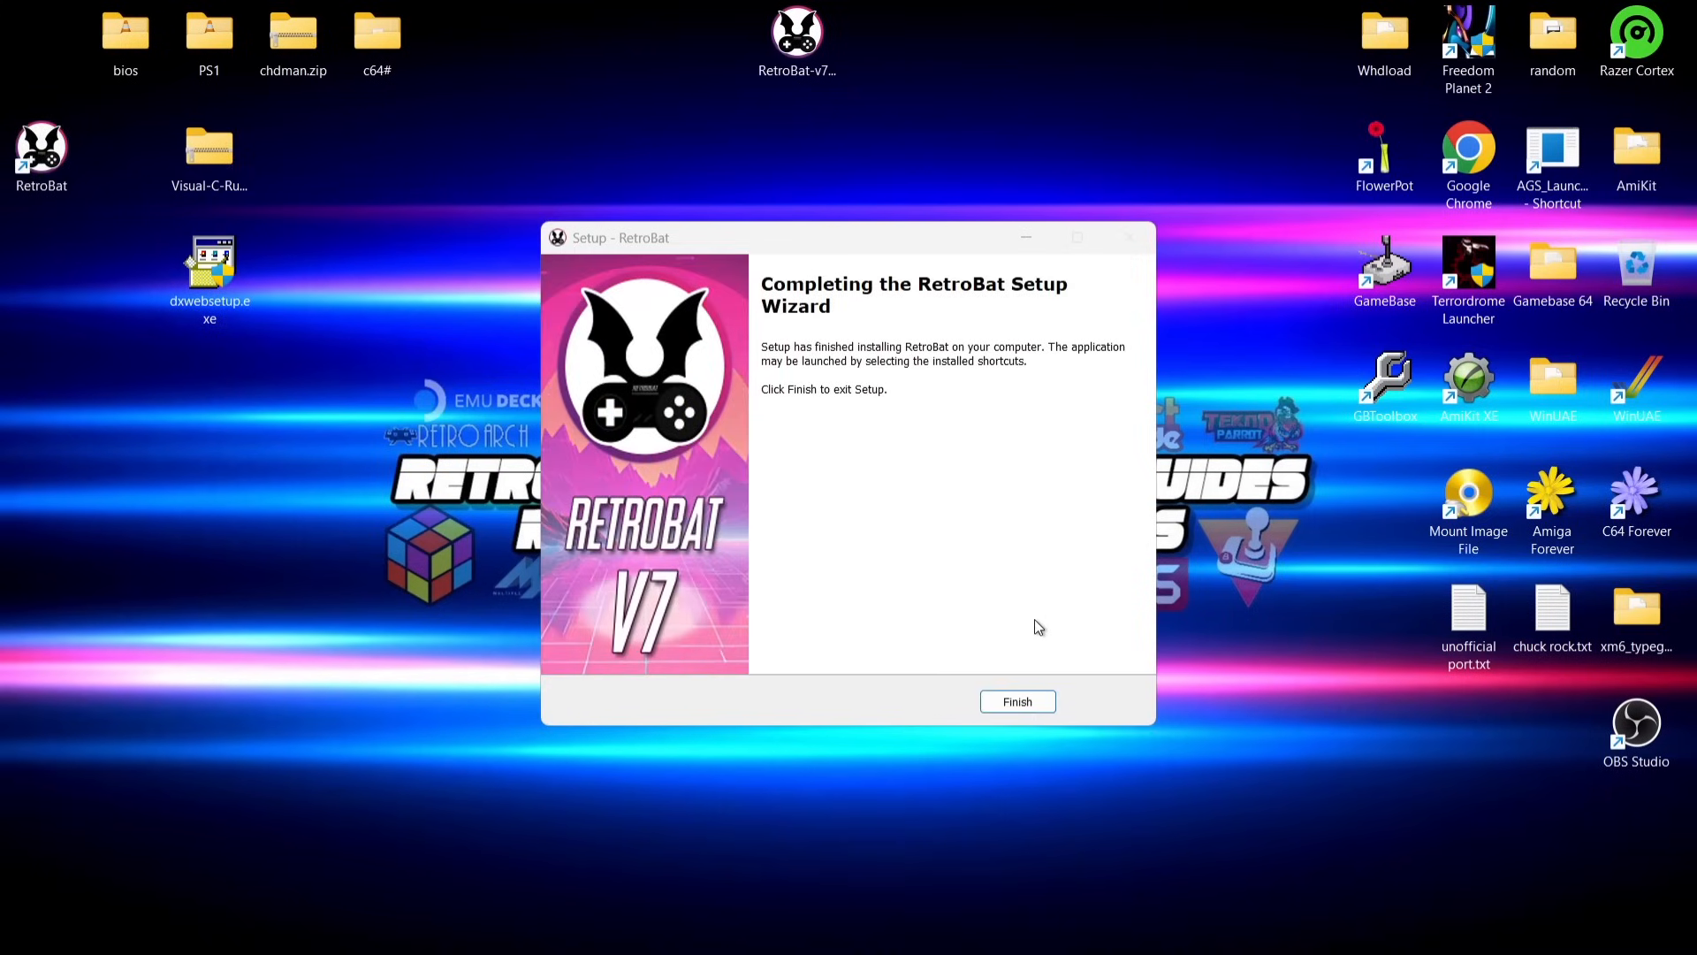
Step: Finish the RetroBat setup wizard and move the new RetroBat desktop shortcut beside the setup file
left_click(1018, 703)
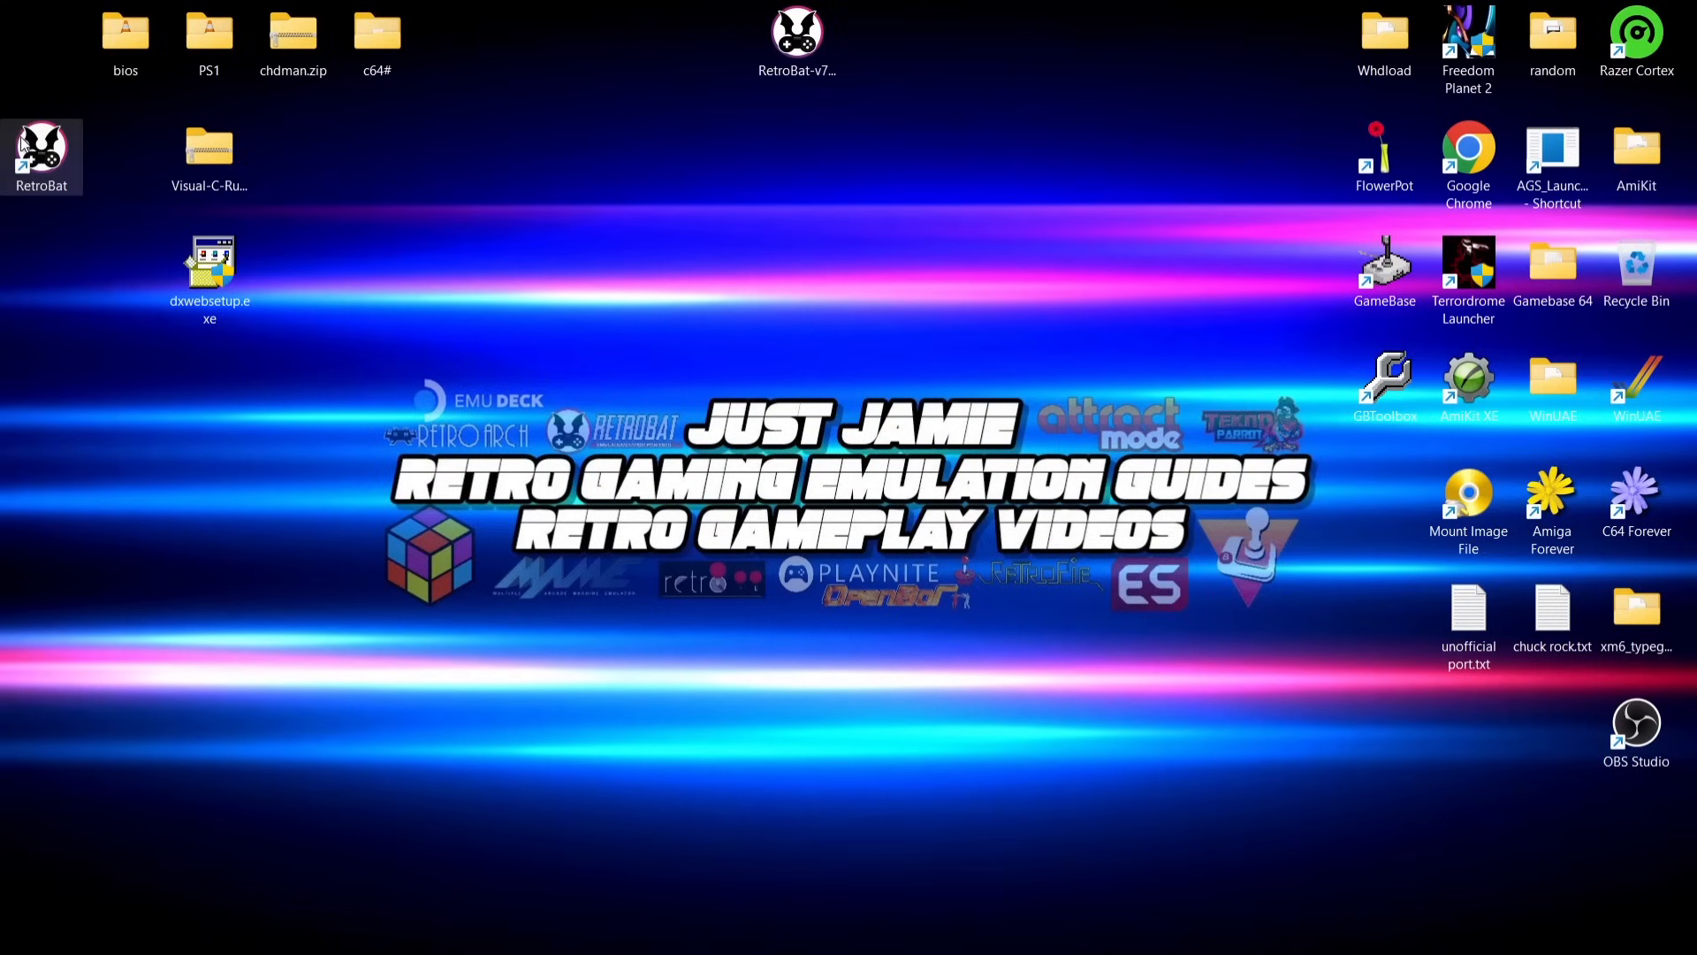
left_click_drag(42, 148, 665, 55)
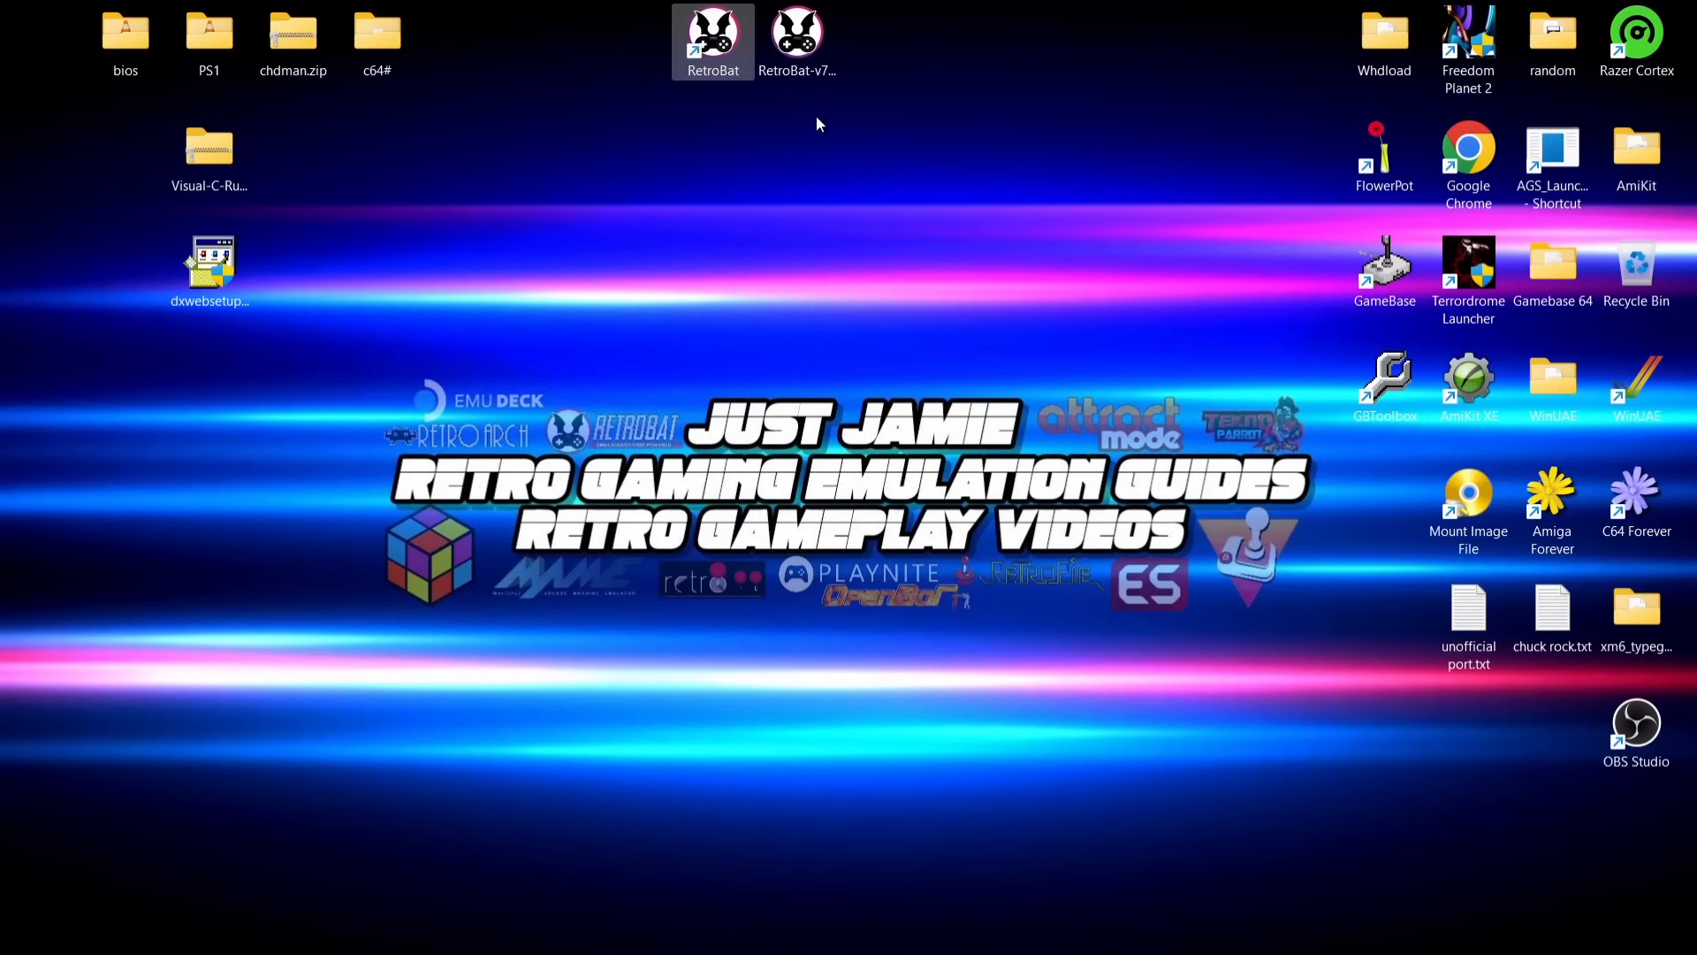
Step: Delete the RetroBat v7.0.0 setup file from the desktop
left_click(801, 44)
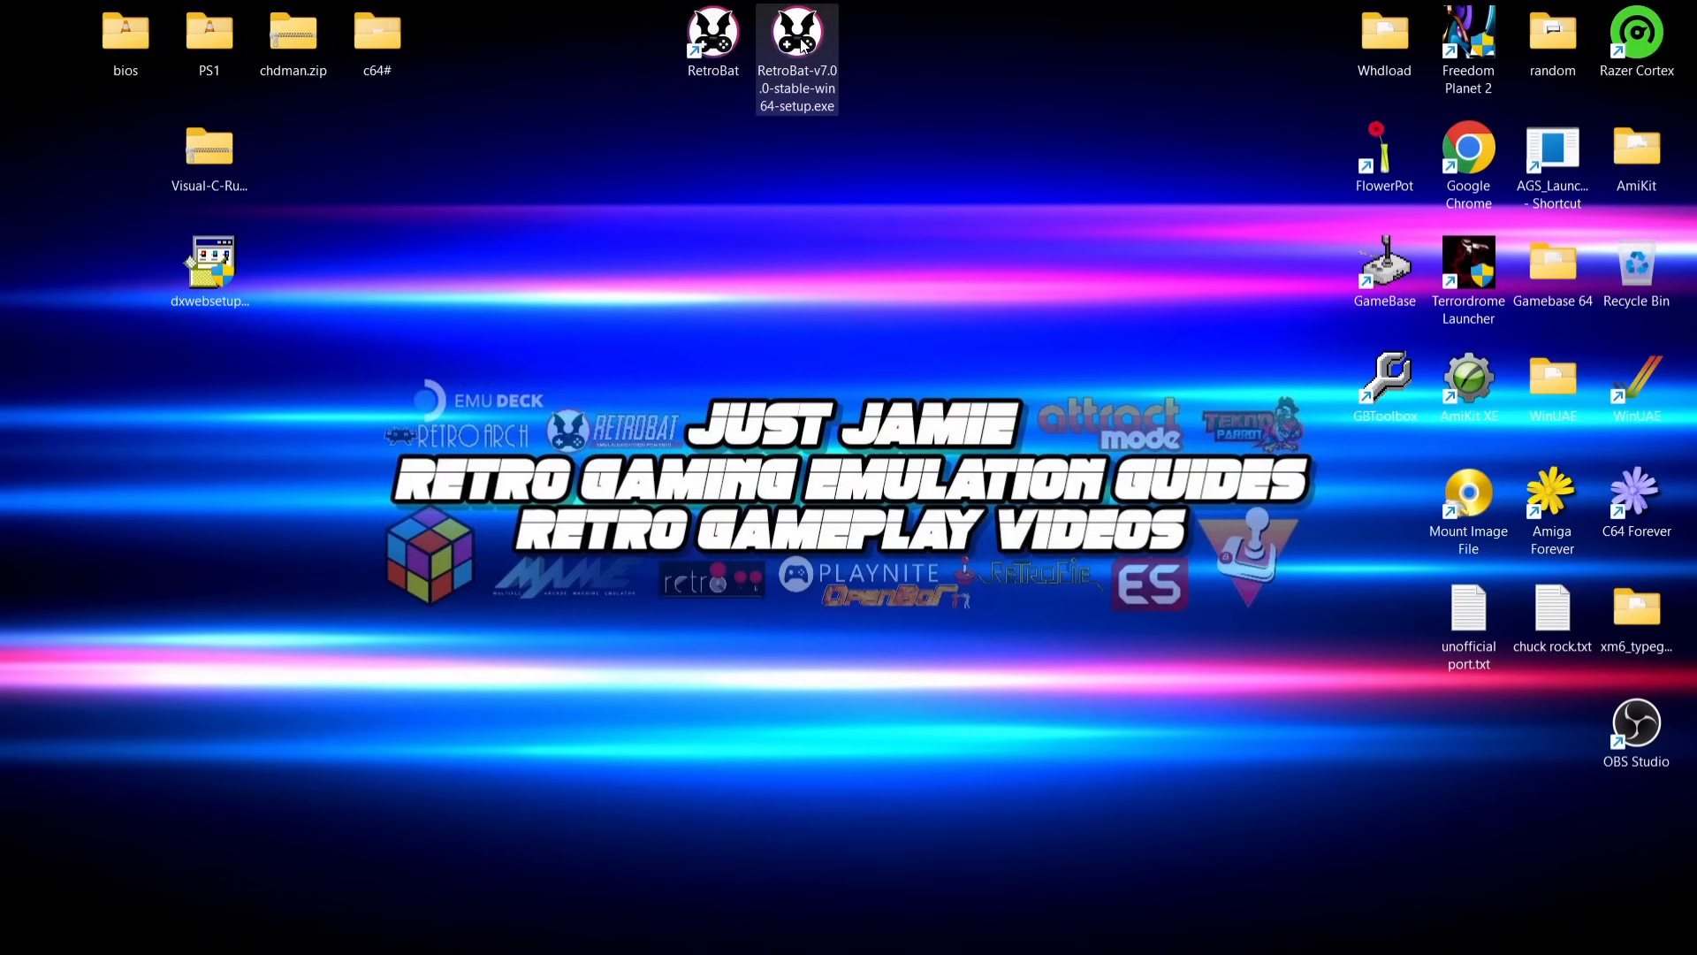
right_click(801, 44)
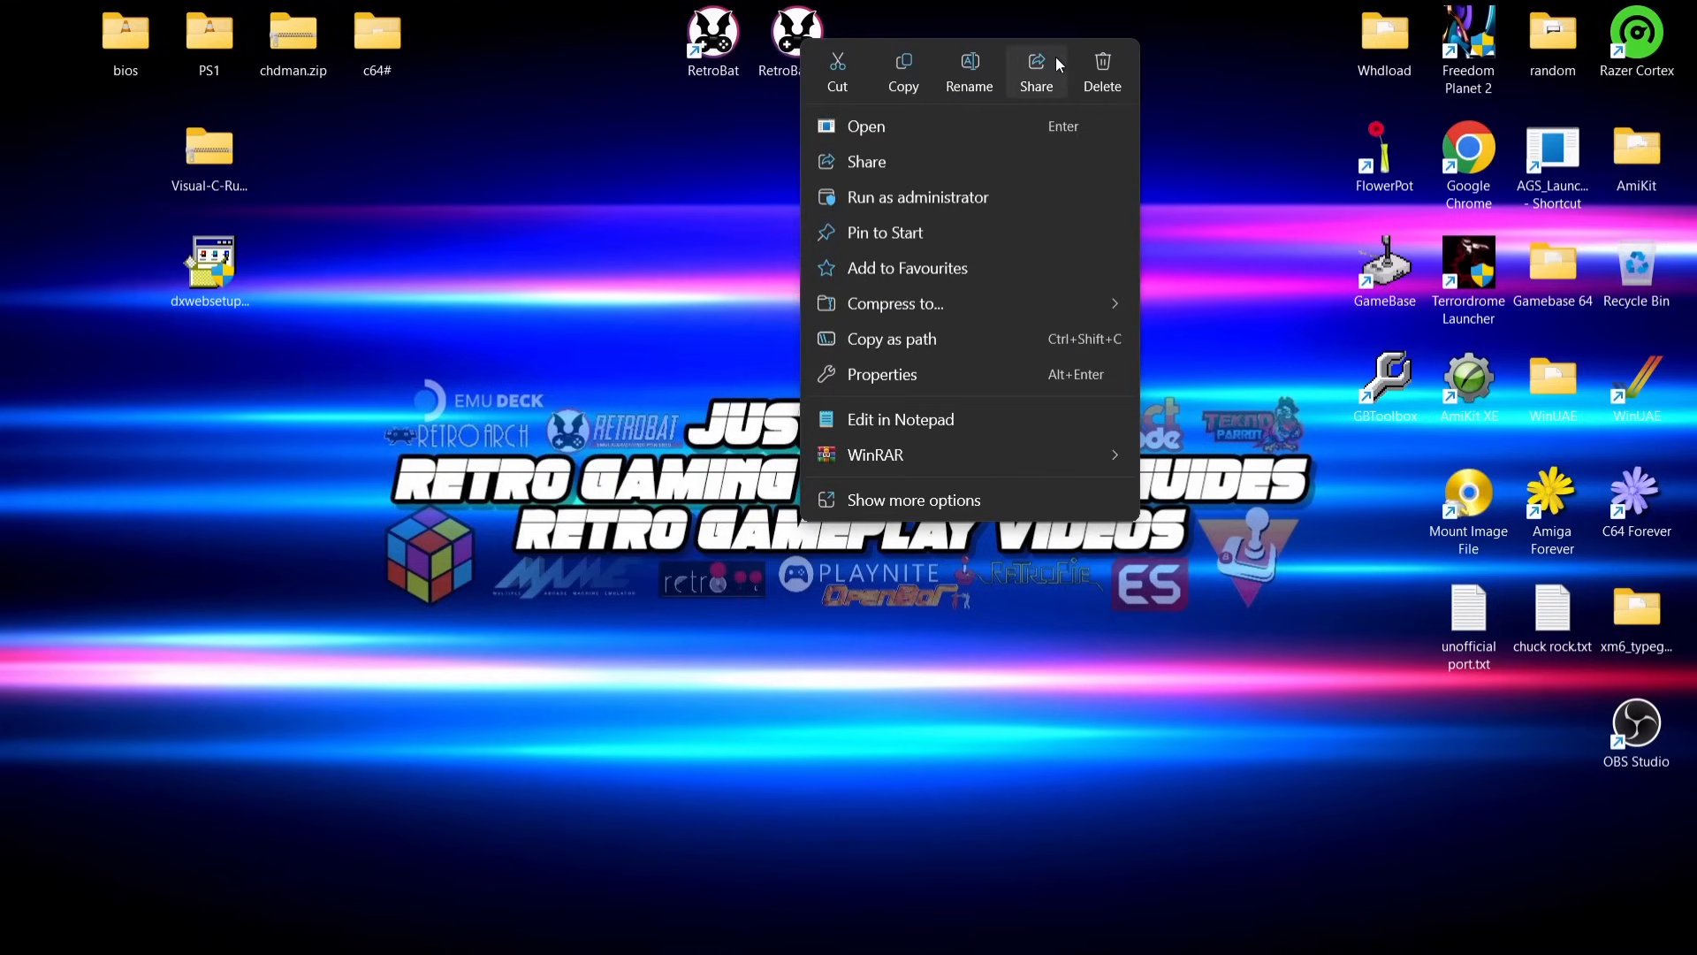
left_click(1101, 63)
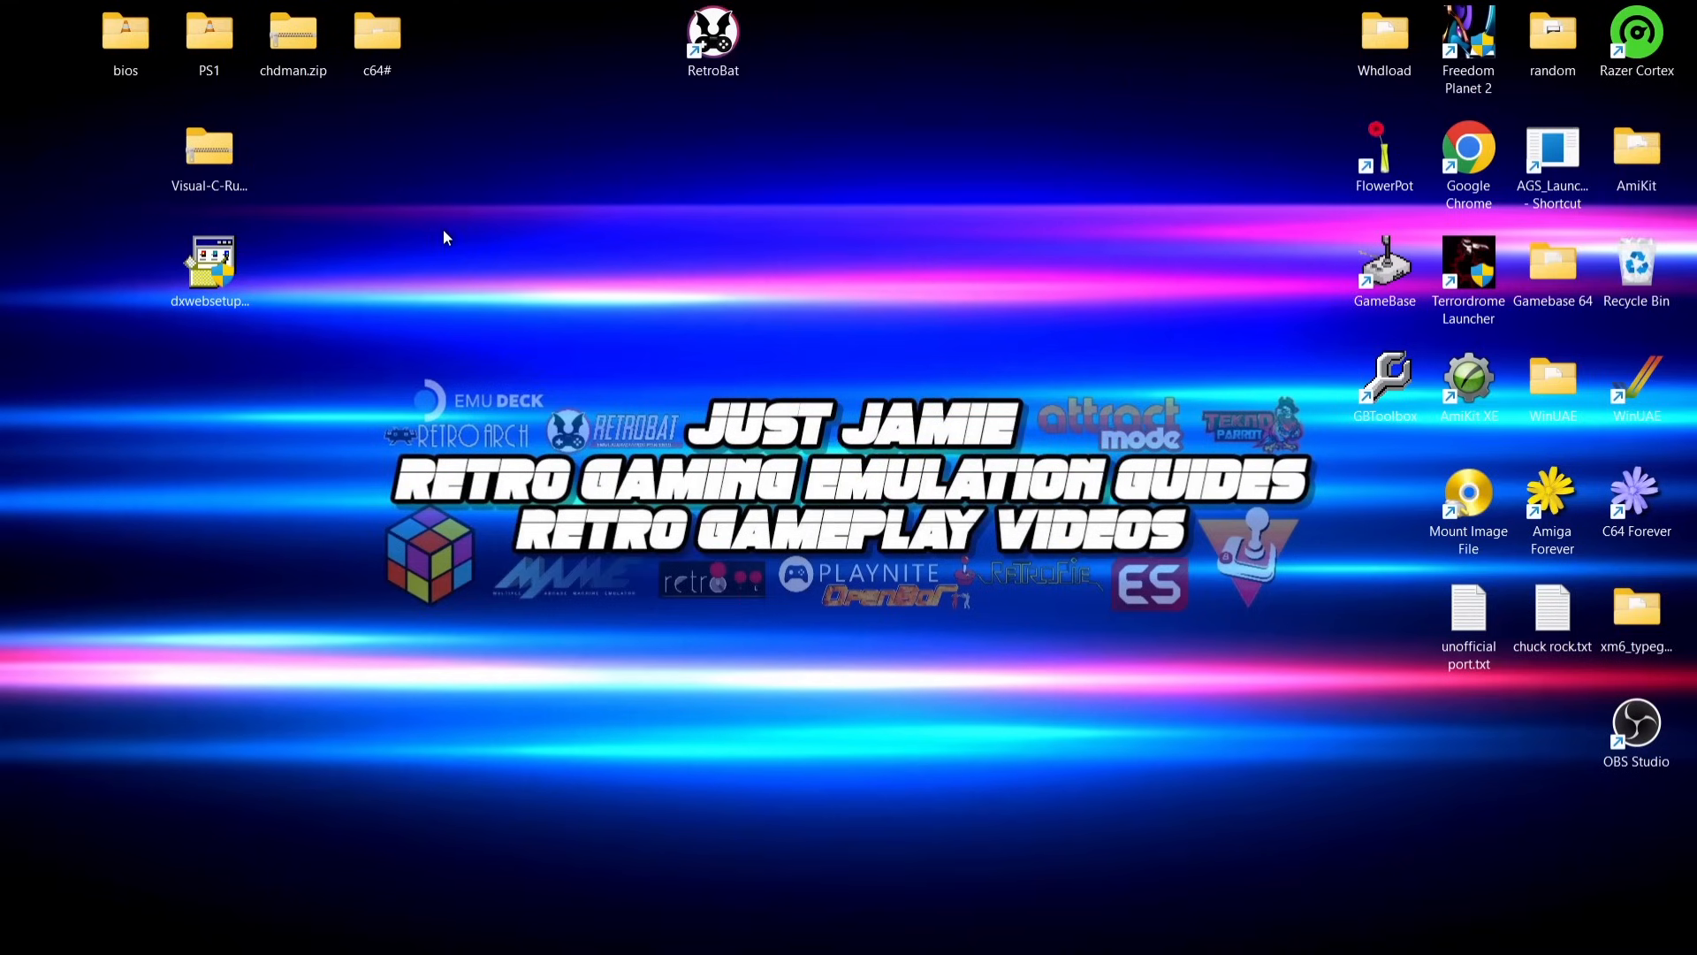
Step: Move the Visual C++ runtimes zip to a free area of the desktop and open it
left_click_drag(216, 181, 467, 179)
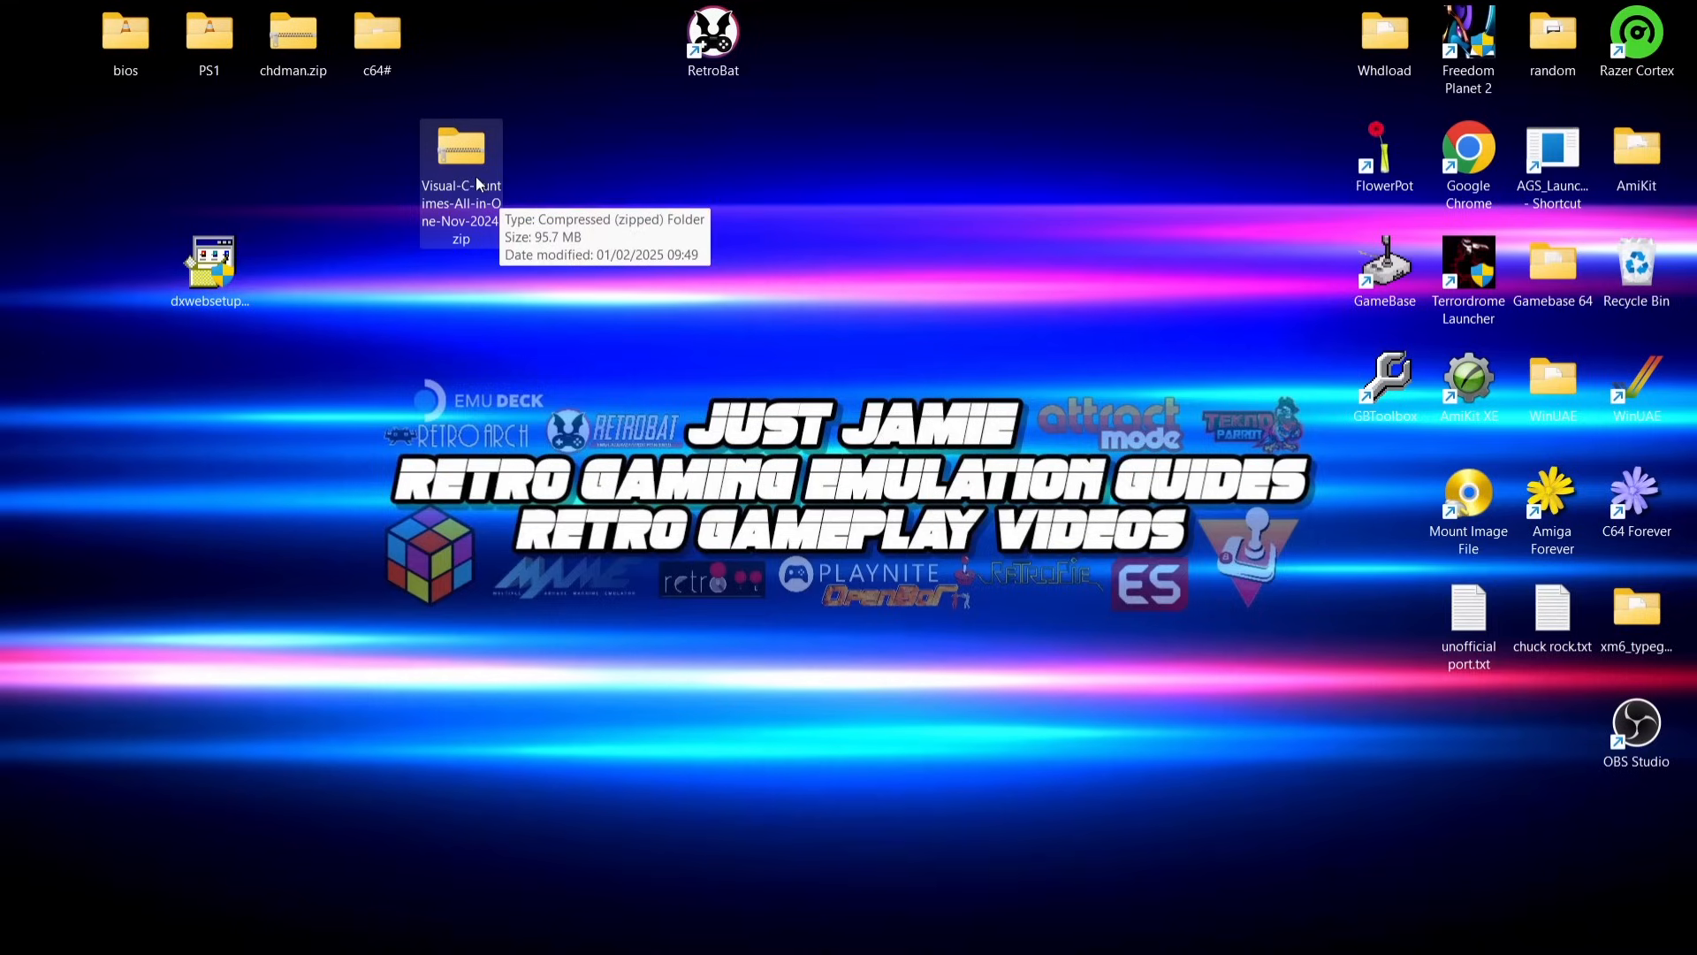
double_click(477, 183)
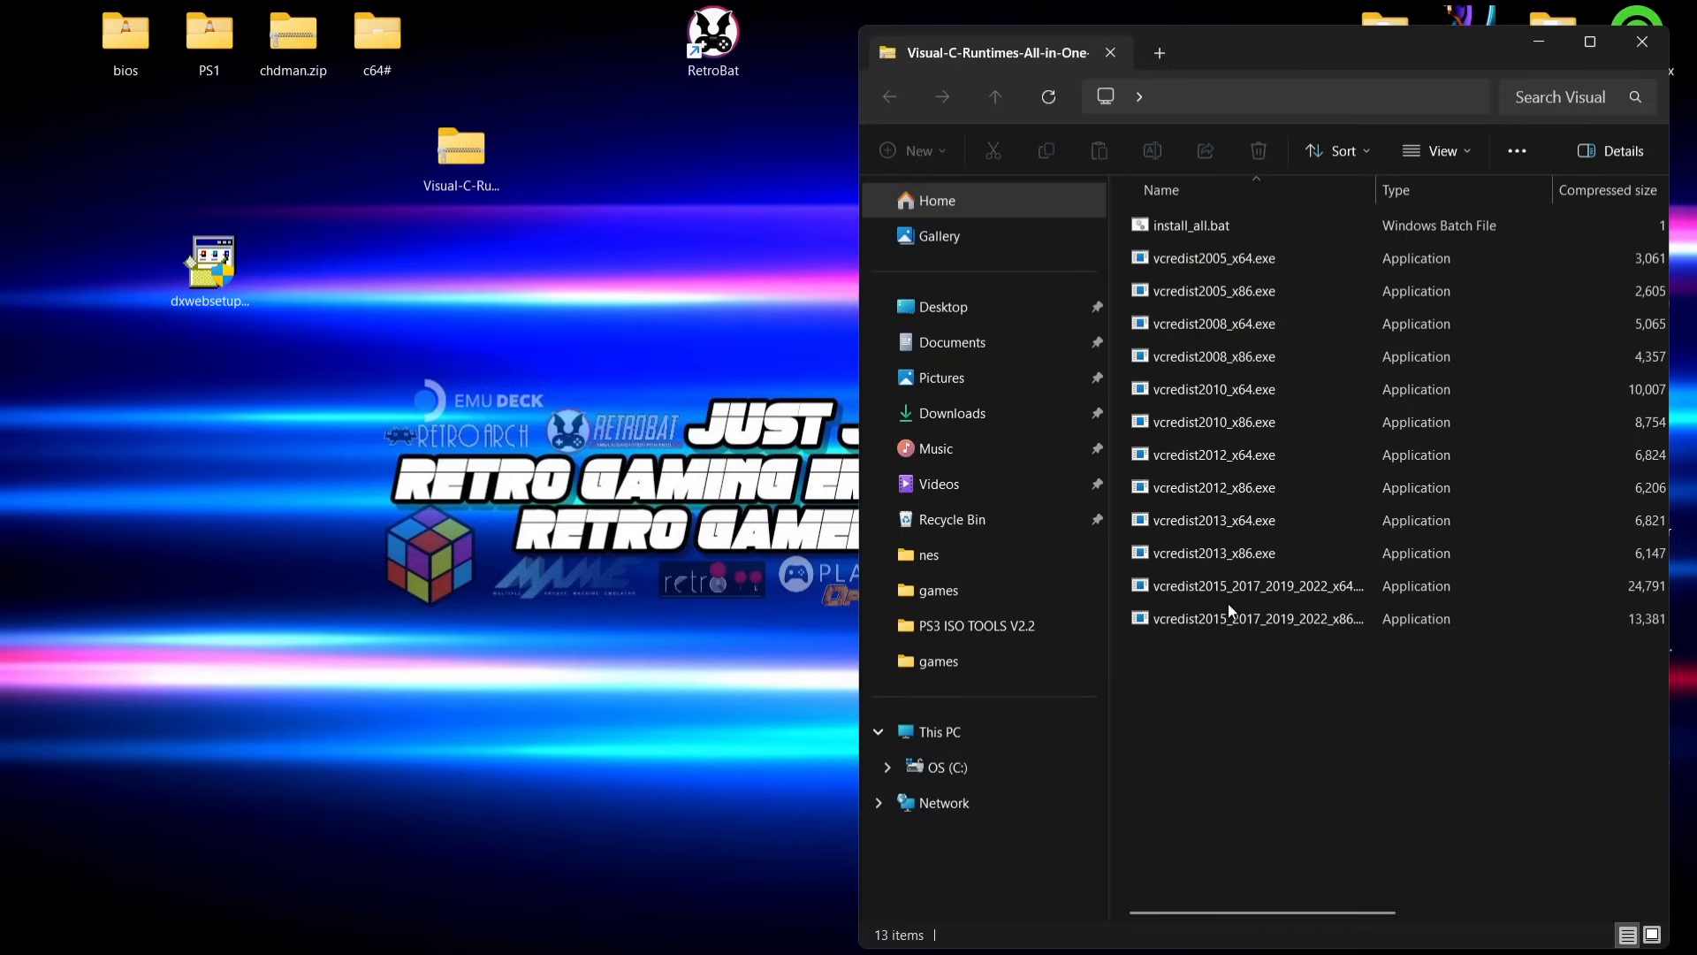
Step: Create a new desktop folder named VC below the Visual C++ runtimes zip
right_click(497, 267)
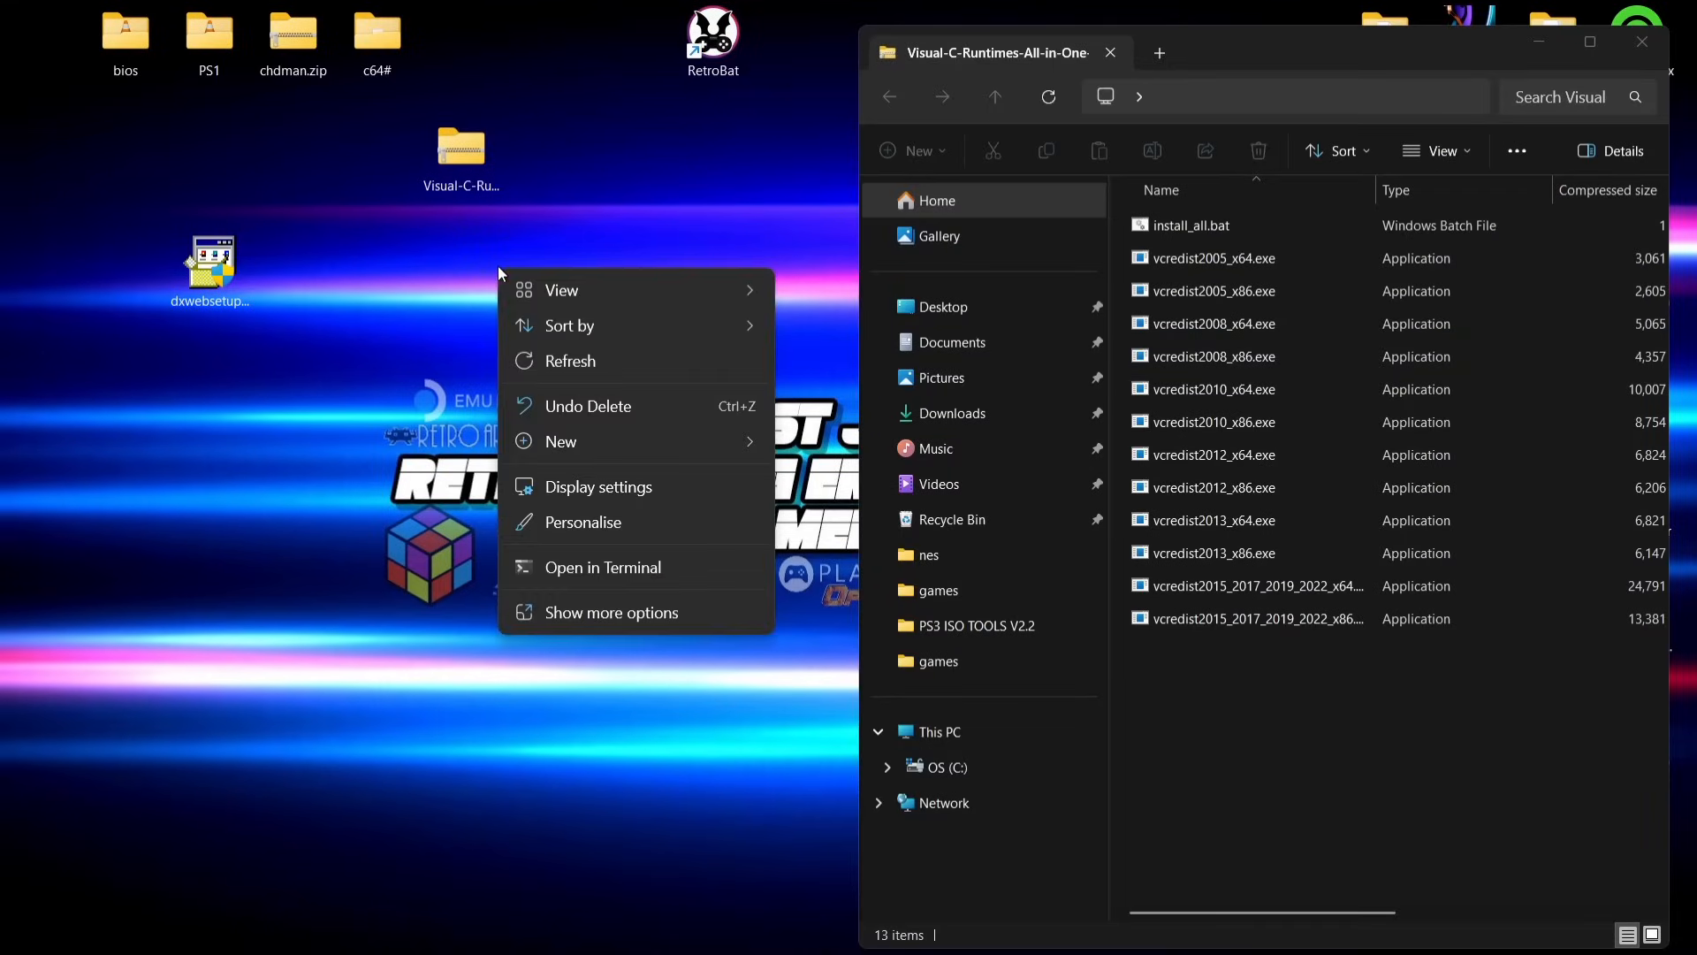
mouse_move(576, 437)
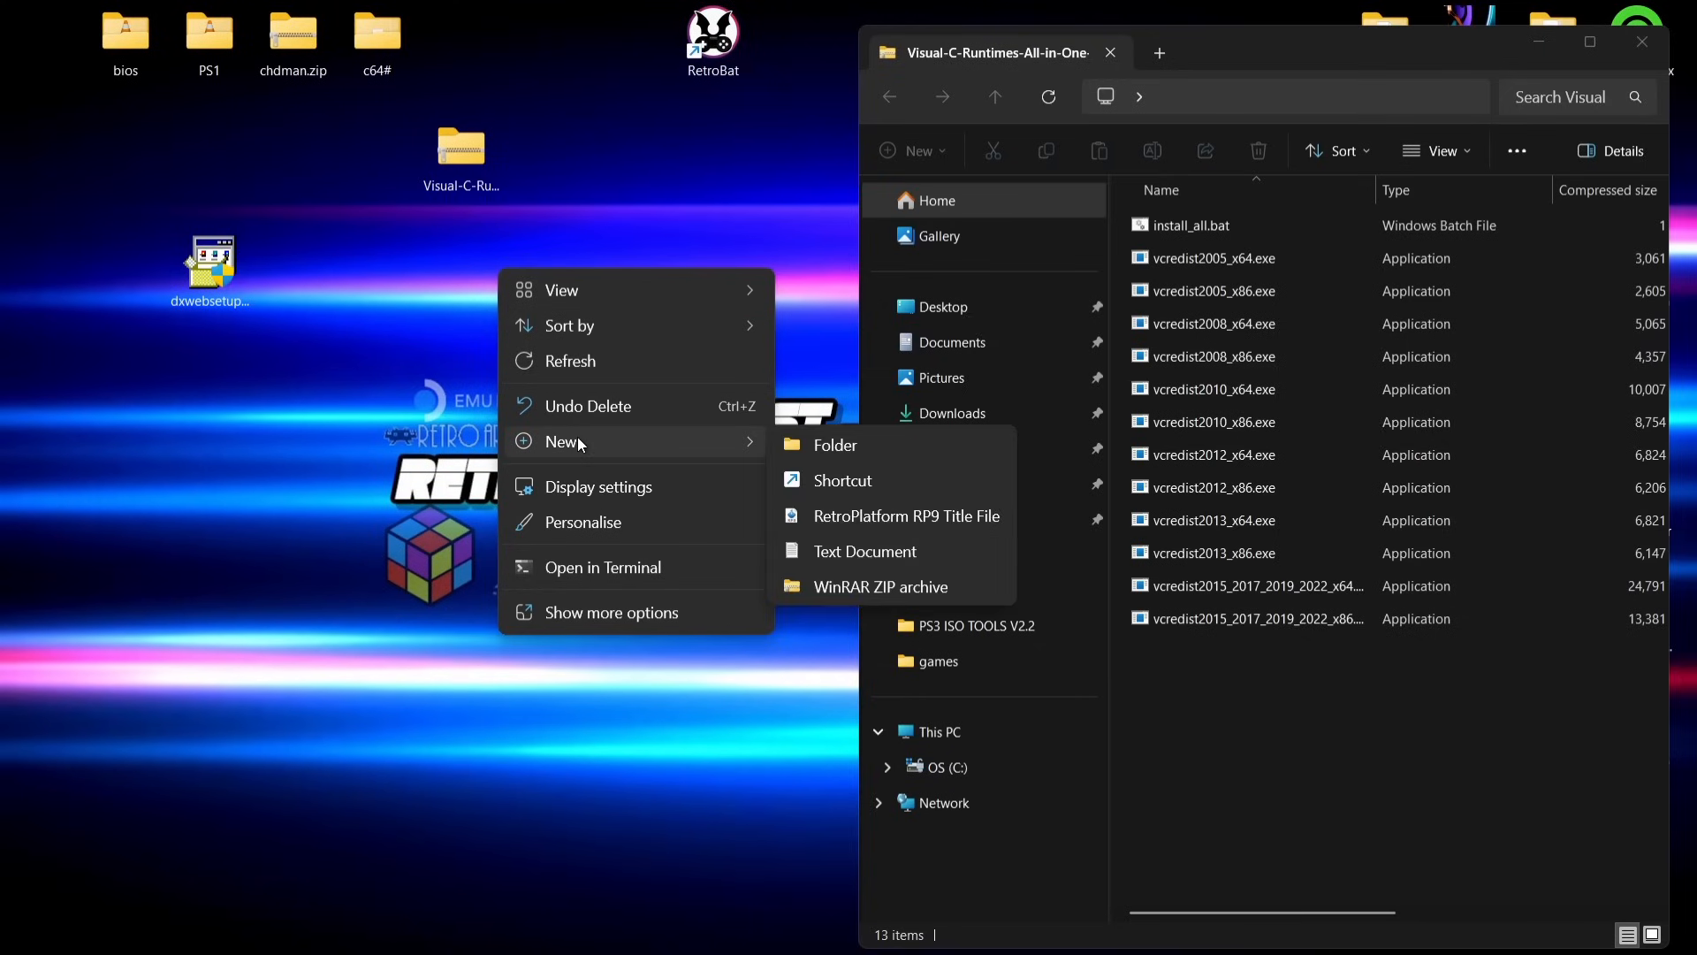
left_click(866, 448)
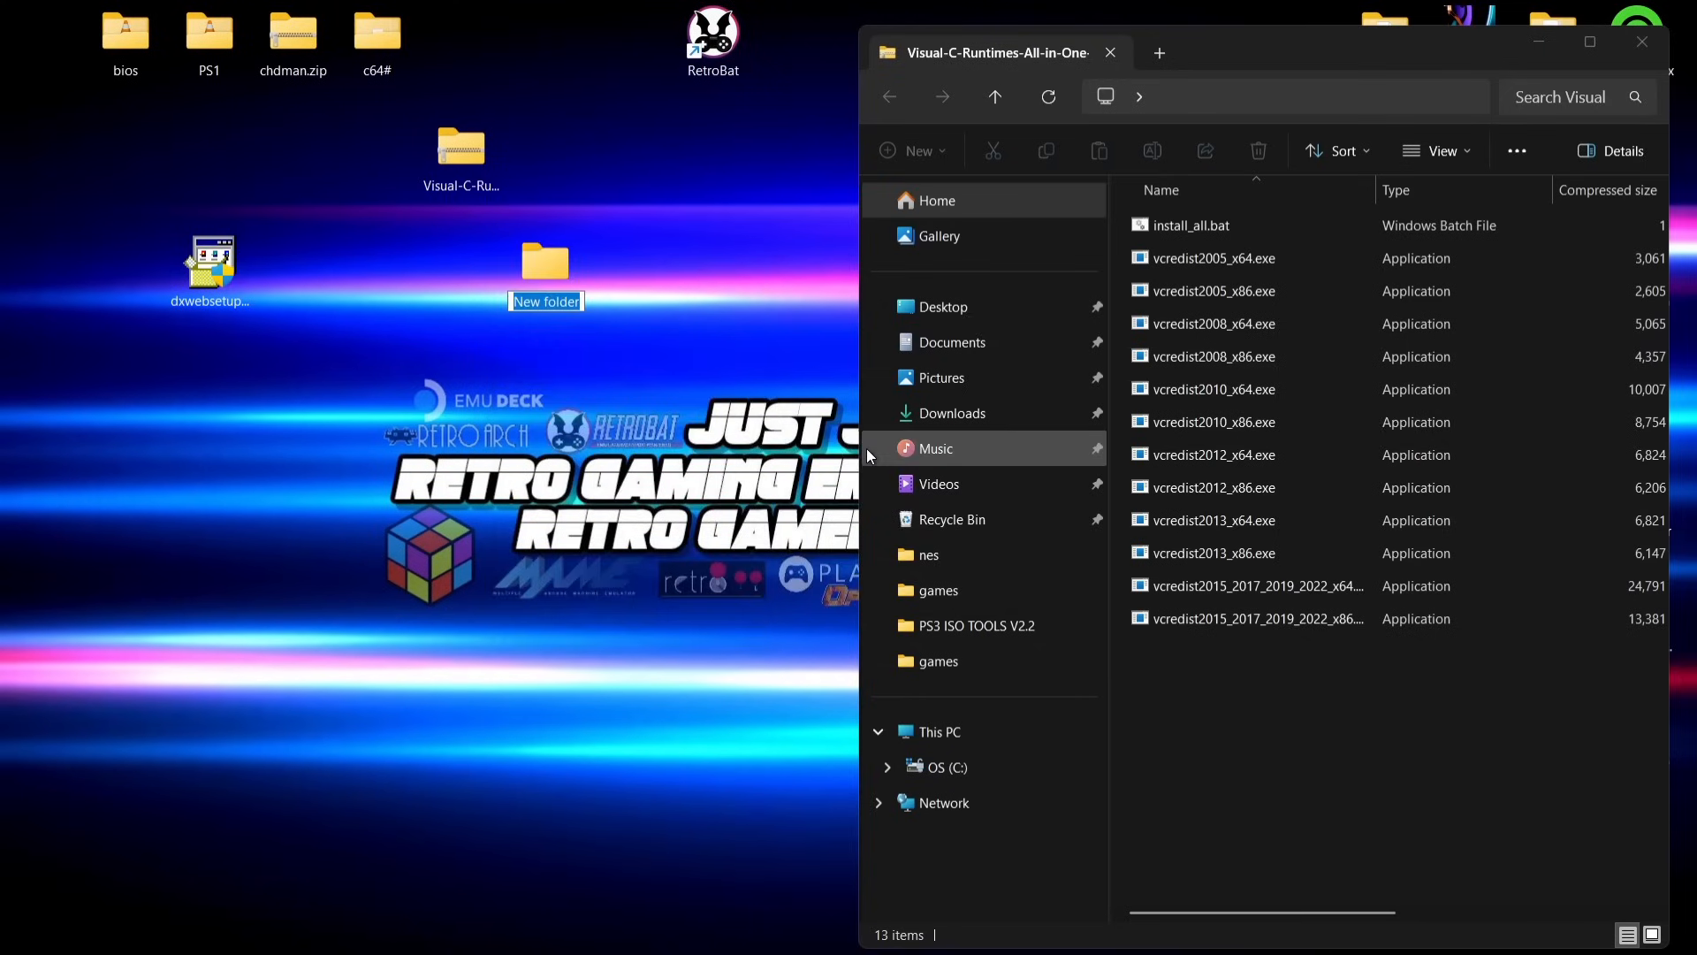
type("VC")
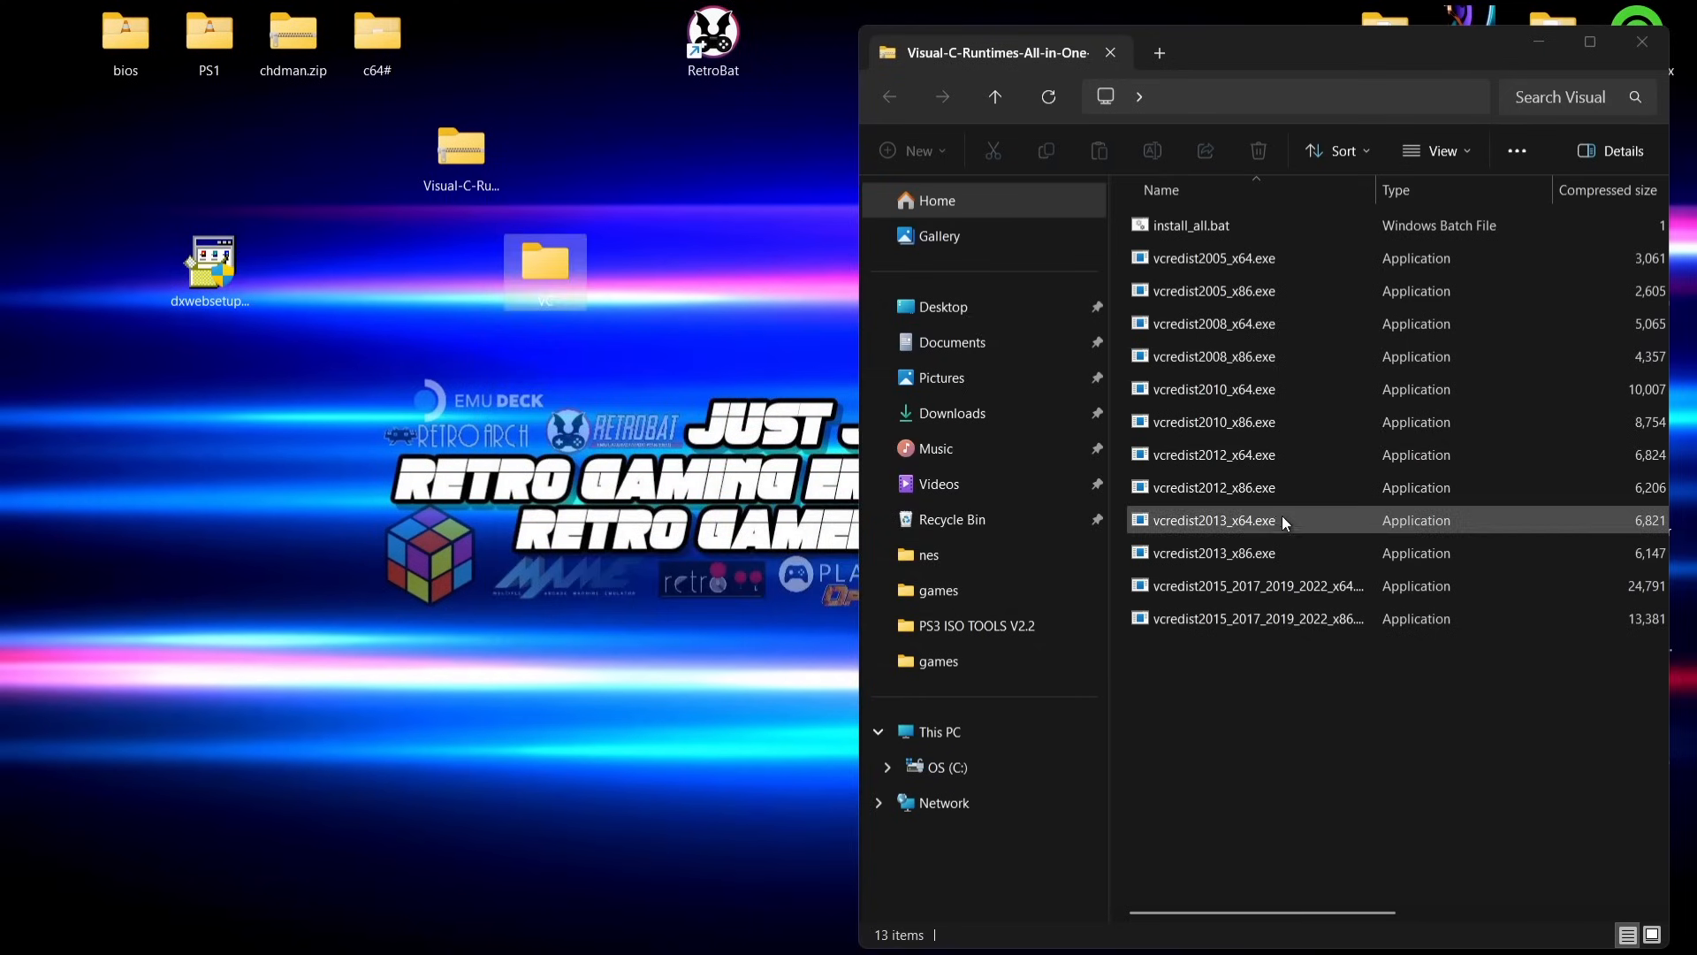
Step: Extract all the Visual C++ runtime files from the zip into the VC folder, and delete the zip from the desktop
left_click_drag(1218, 699, 1203, 130)
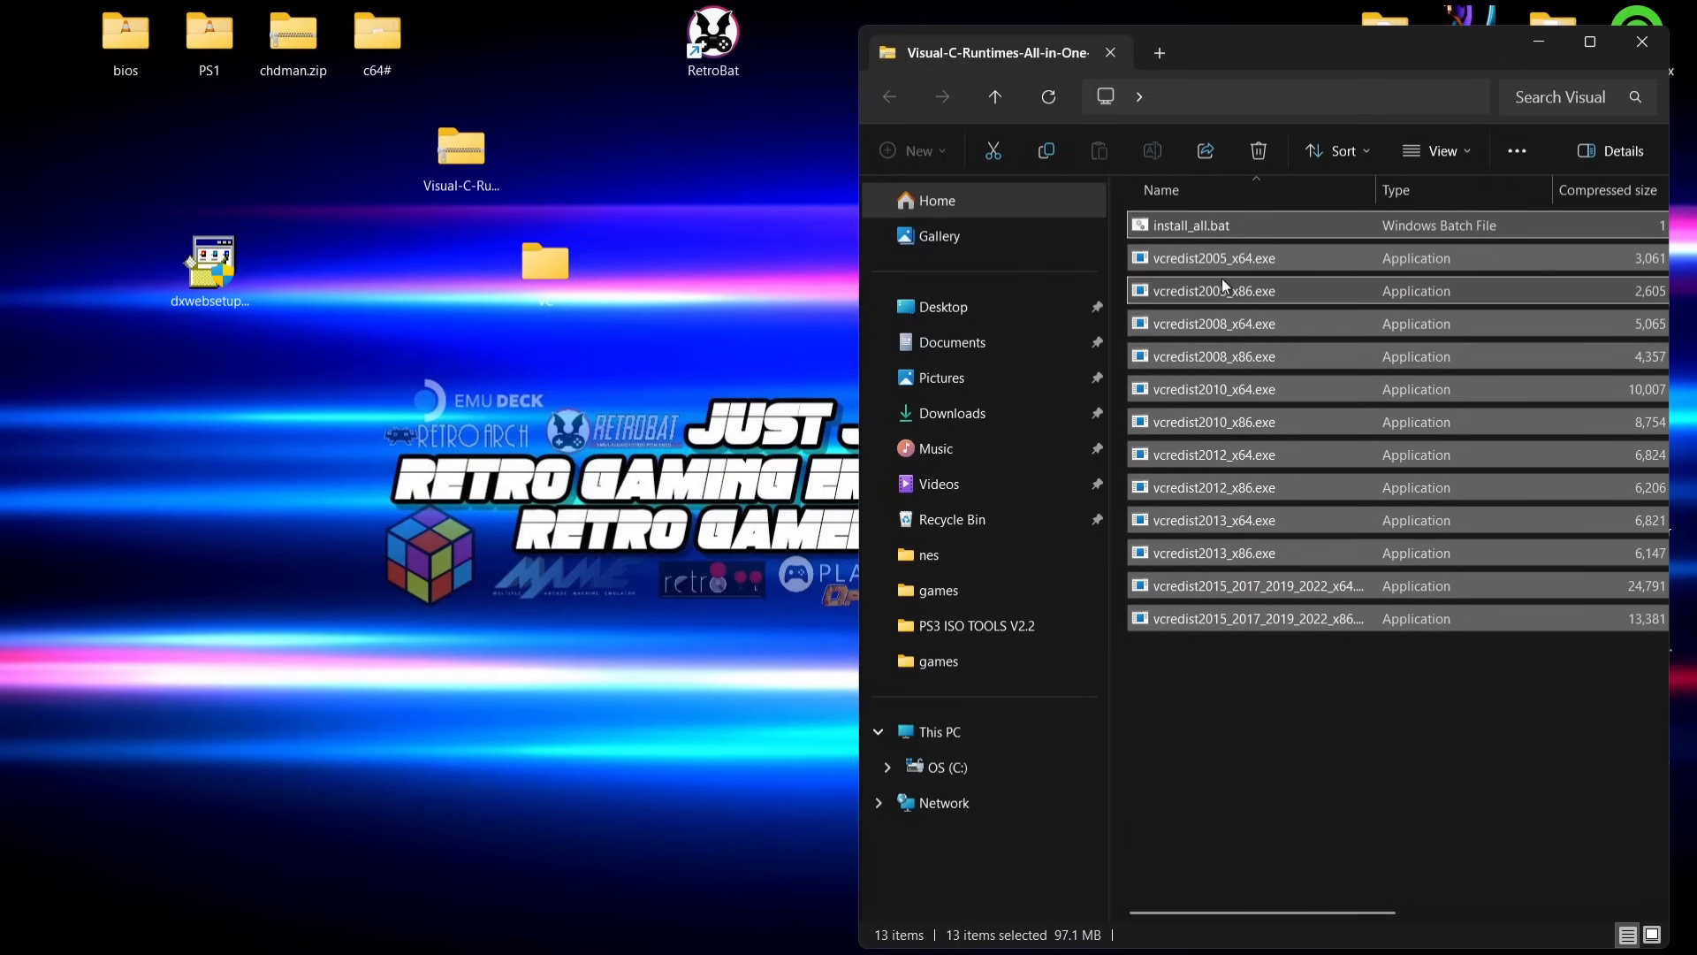
left_click_drag(1187, 228, 553, 268)
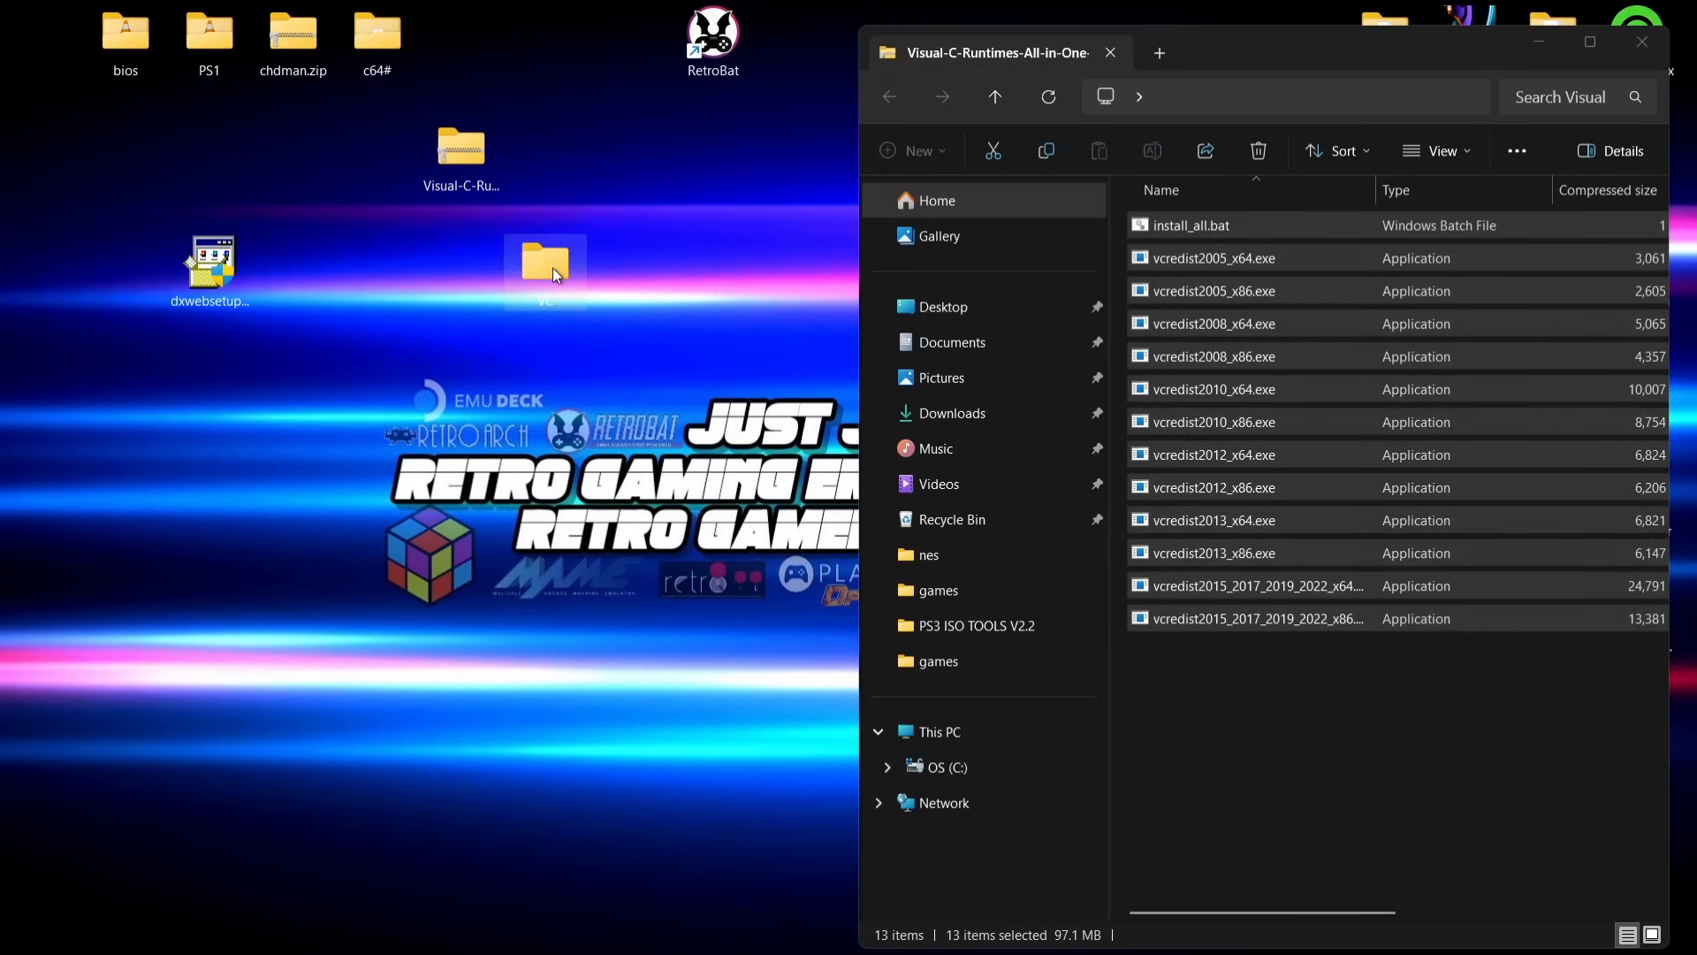
left_click(1643, 41)
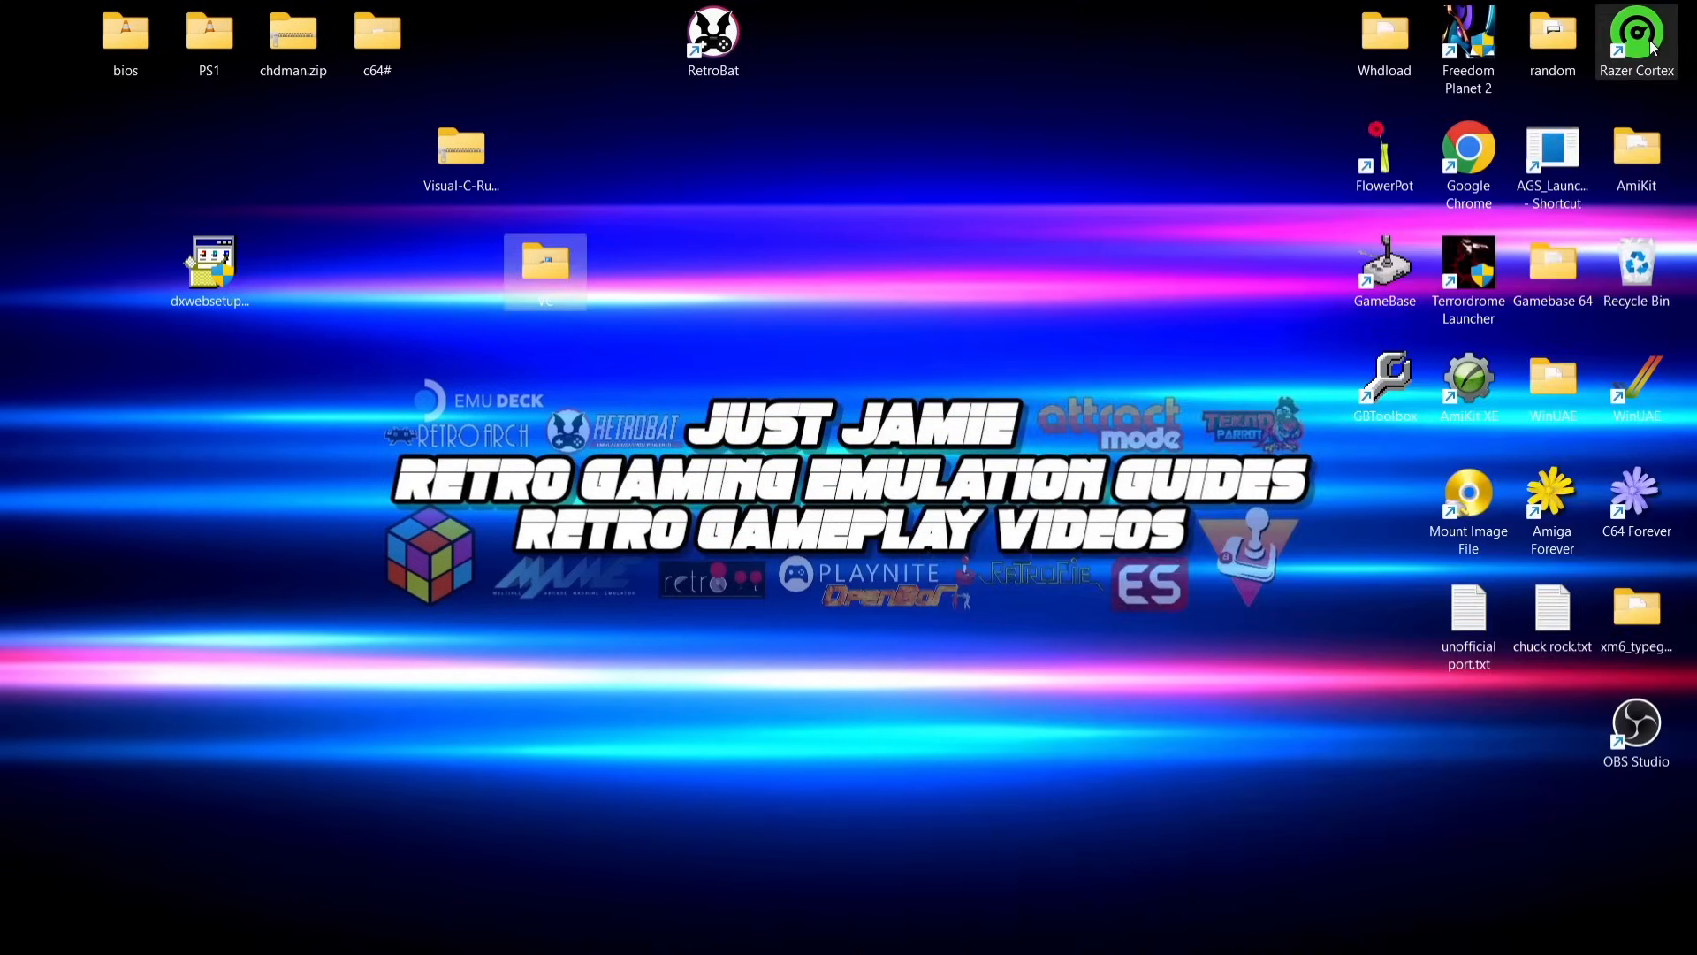
right_click(454, 161)
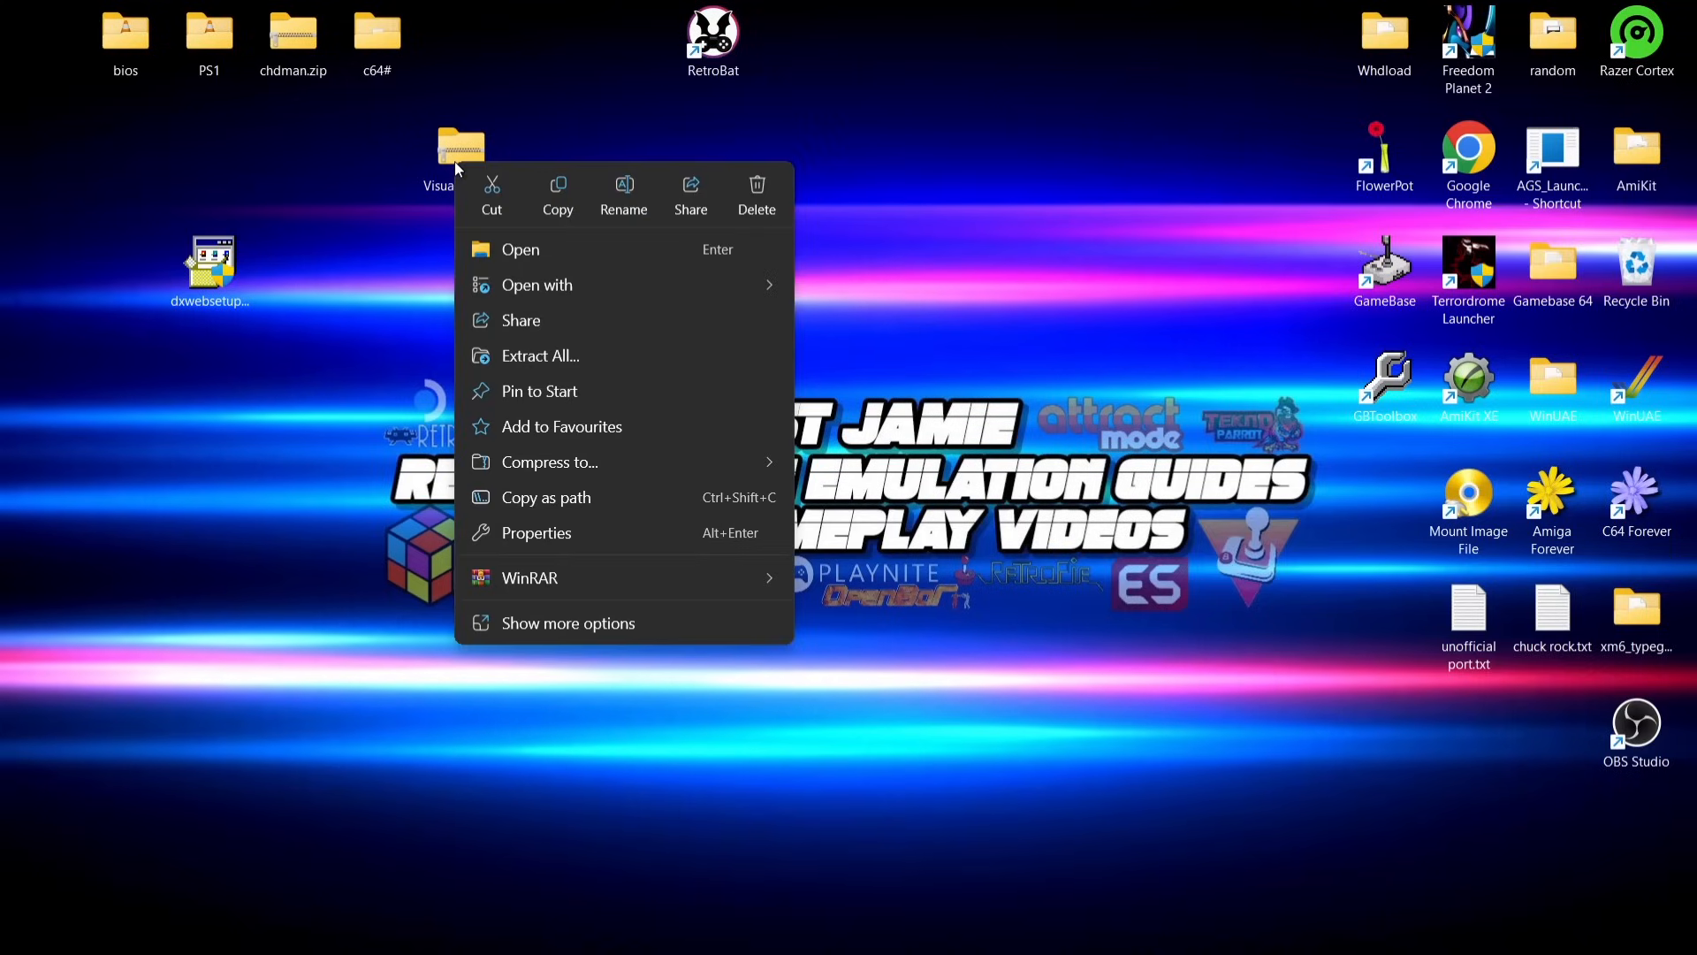
left_click(757, 190)
Step: Run install_all.bat from the VC folder to install the Visual C++ runtimes, and close the folder window
double_click(545, 261)
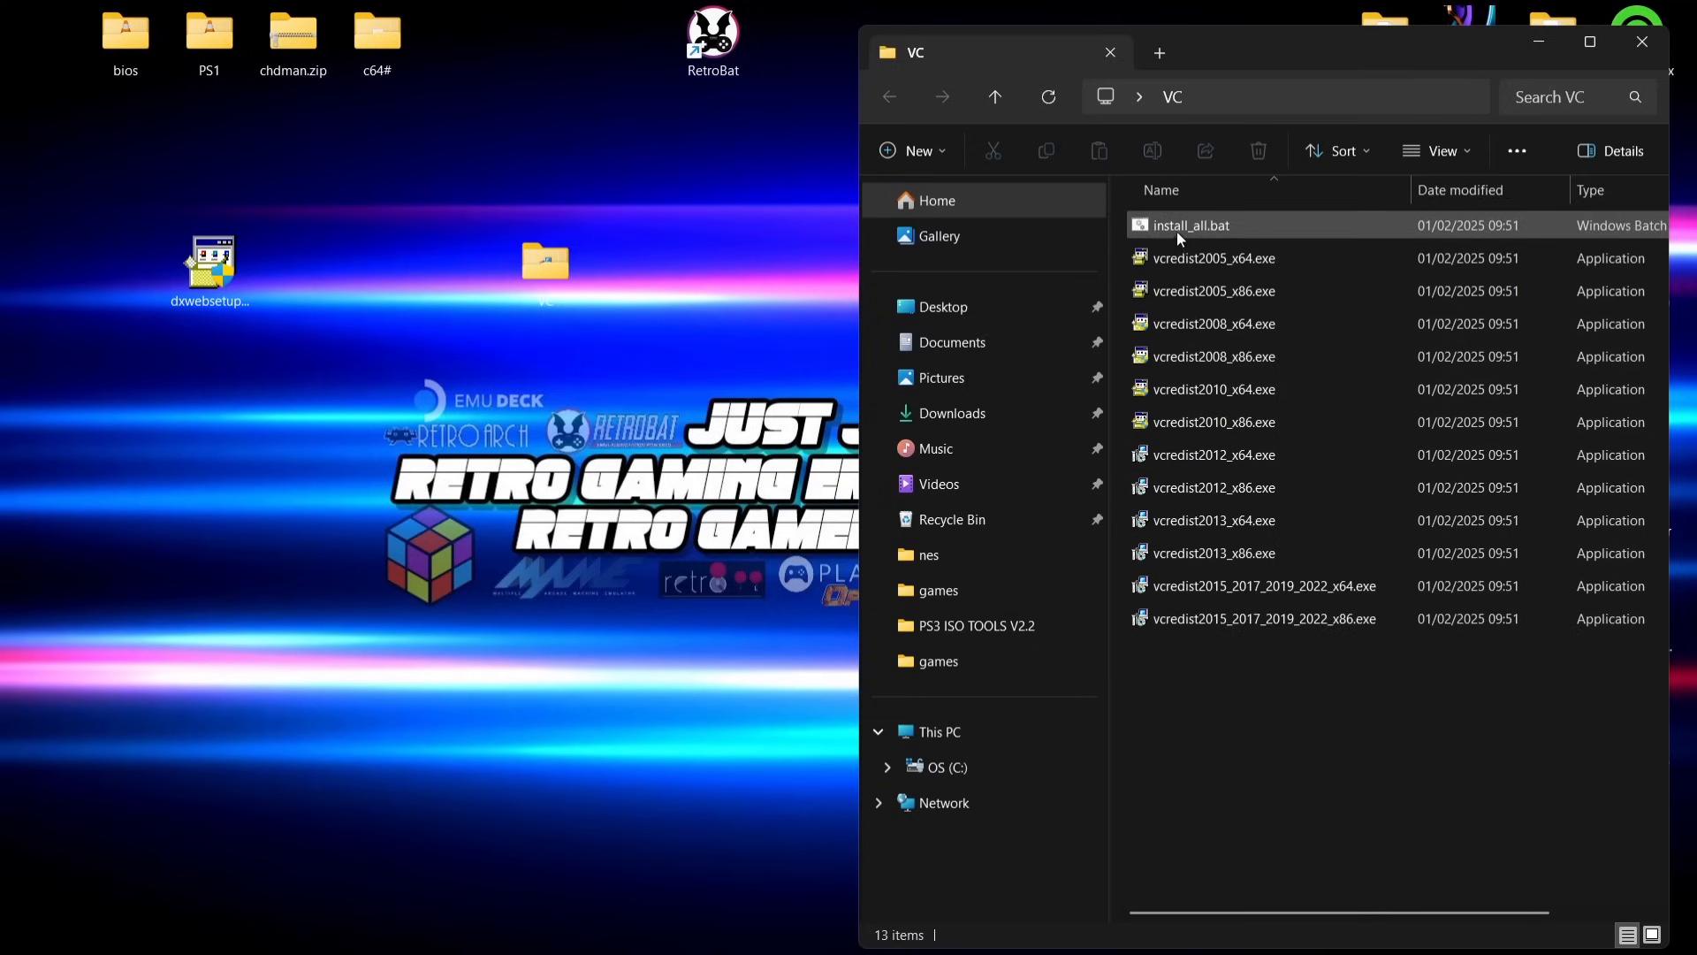
double_click(1265, 230)
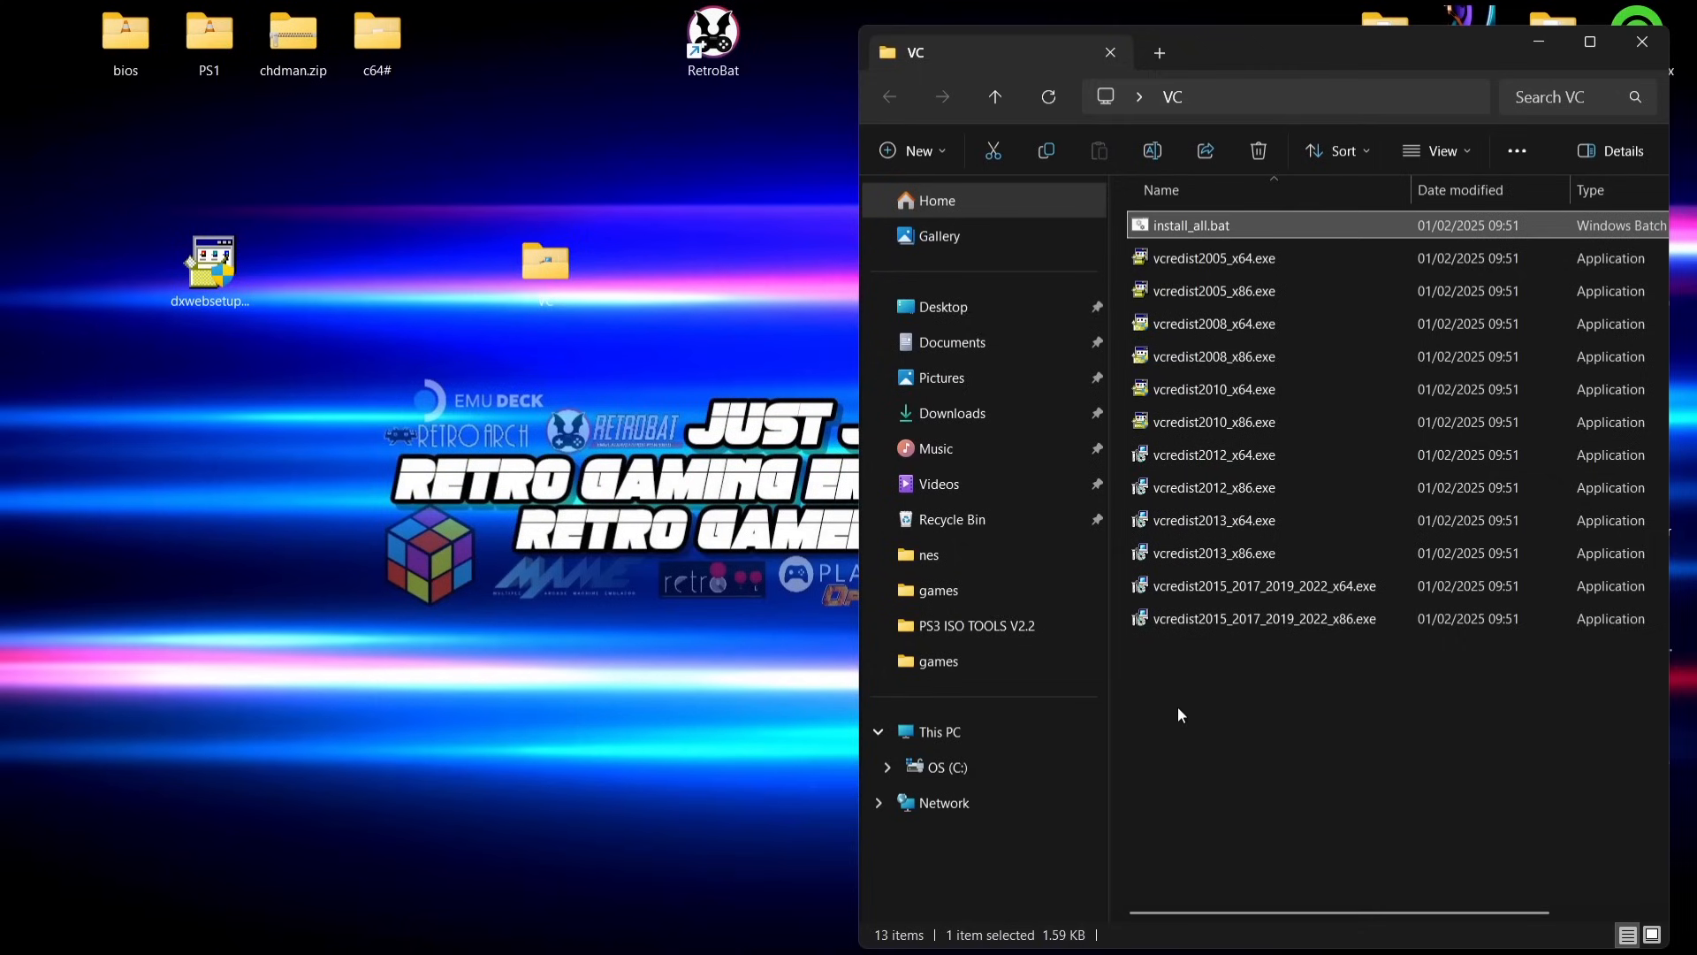
left_click(1634, 43)
Step: Move the VC folder up to the top row of desktop icons and delete it
left_click_drag(550, 264, 541, 39)
right_click(541, 39)
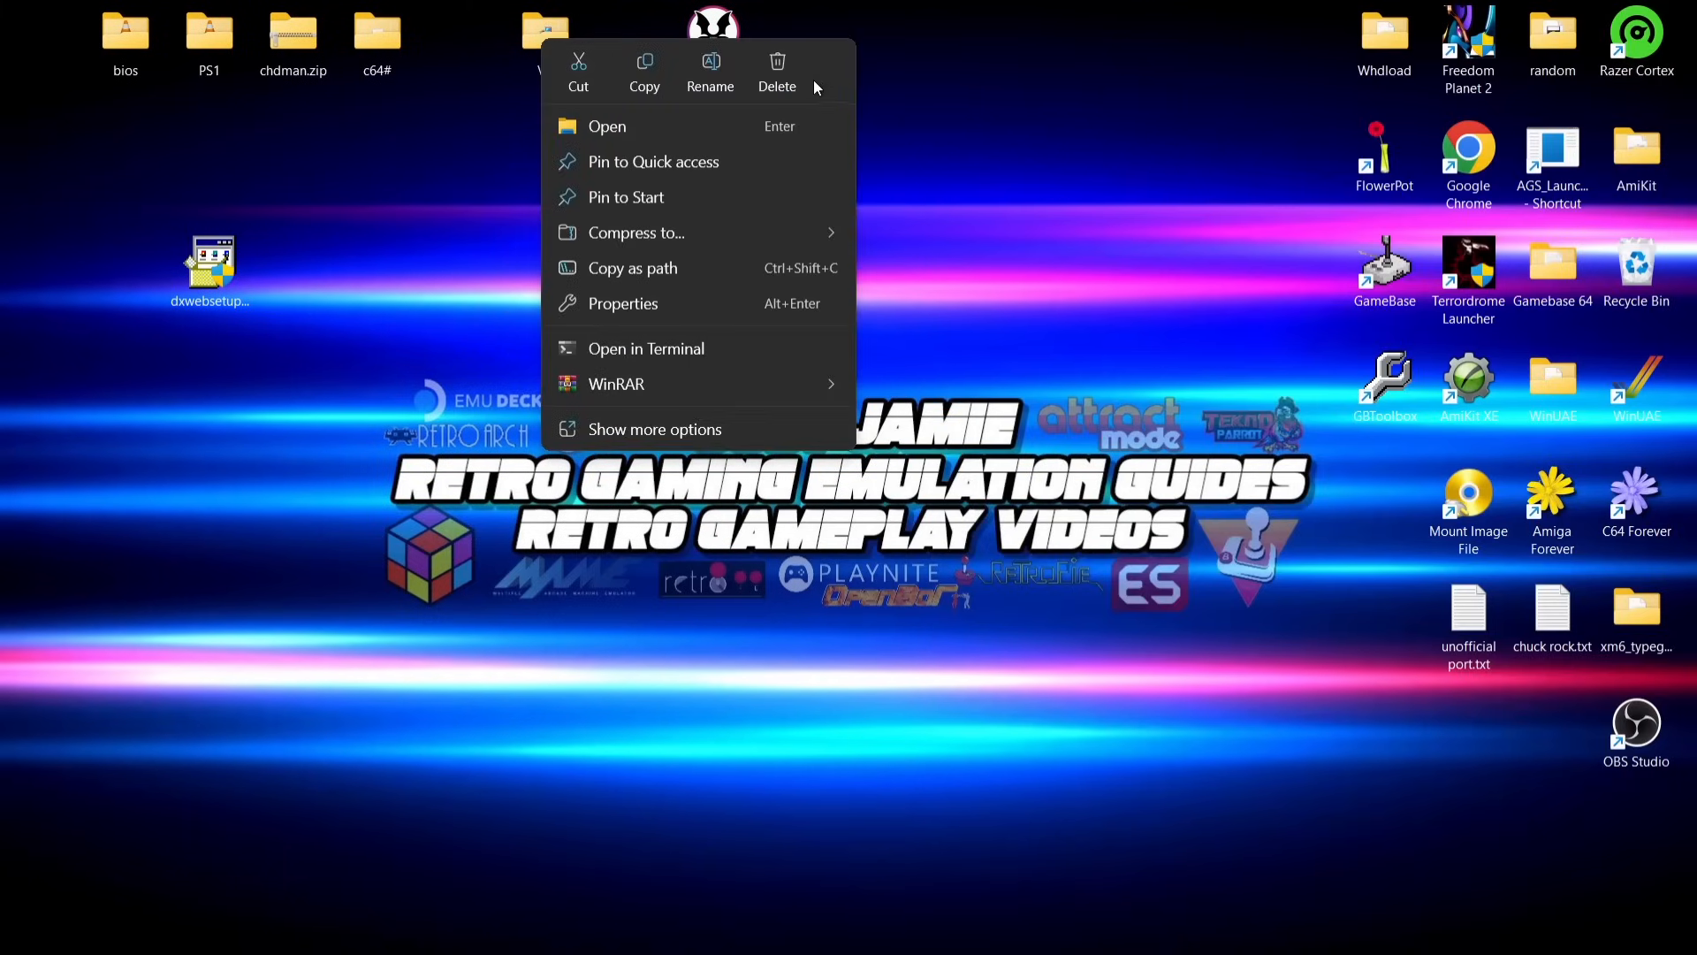
left_click(783, 75)
Step: Move dxwebsetup.exe to a free desktop spot and complete the DirectX setup, accepting the agreement and declining the Bing Bar
left_click_drag(232, 287, 491, 120)
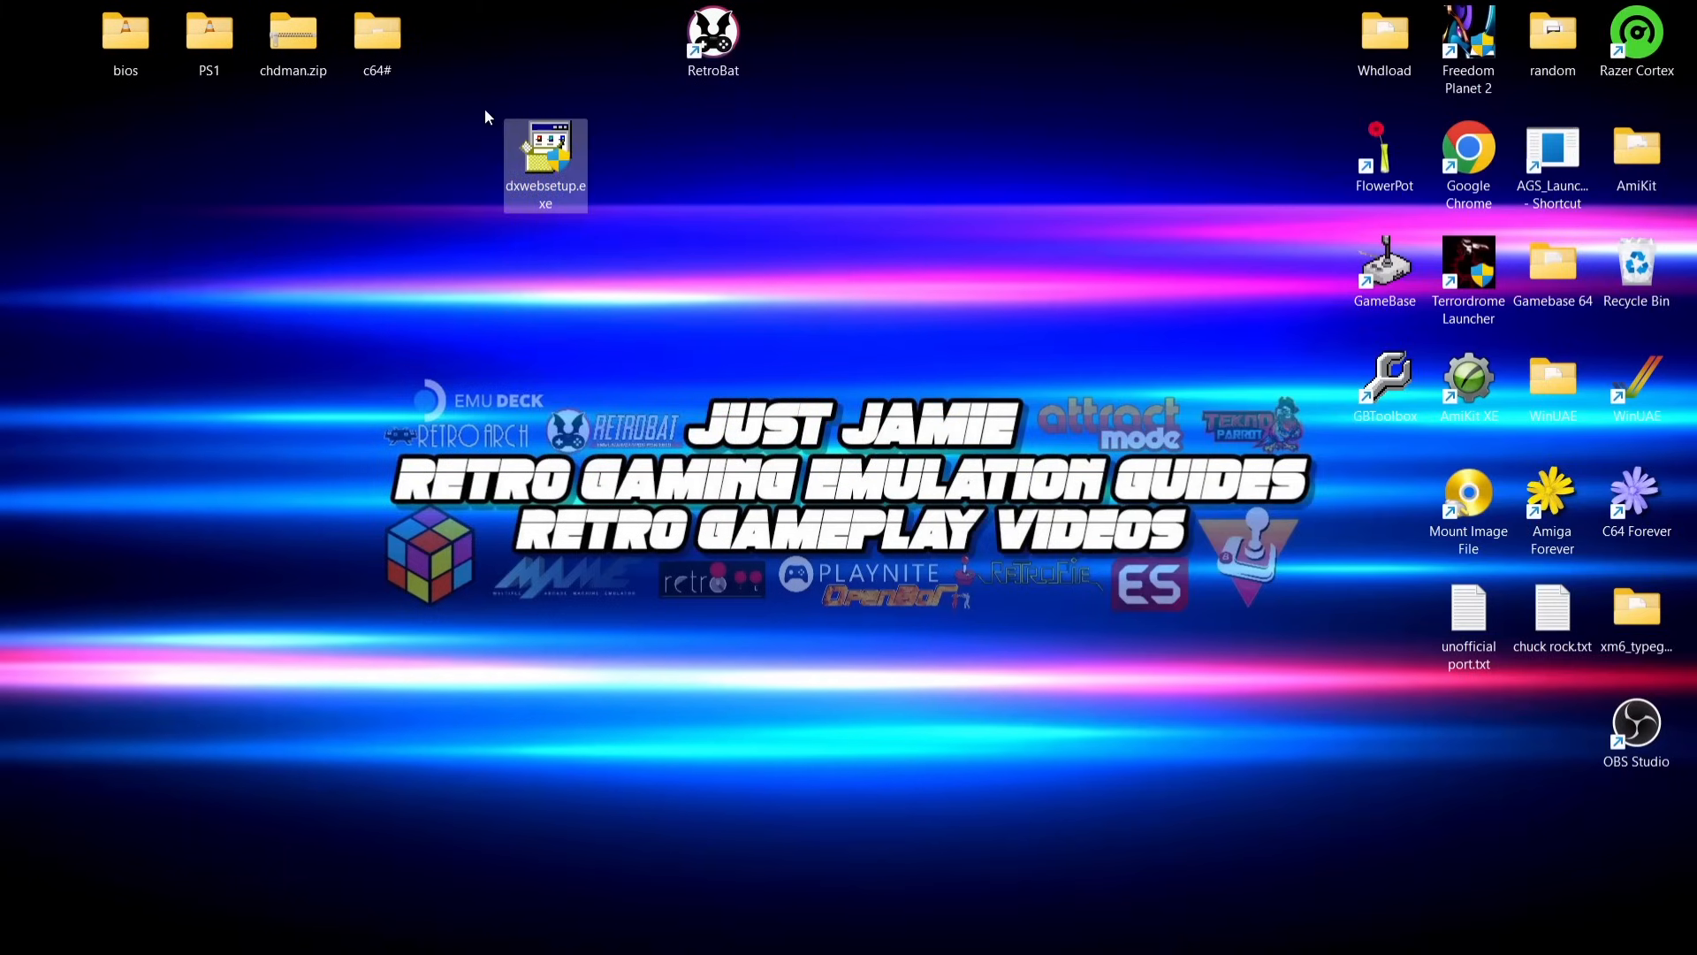
double_click(553, 159)
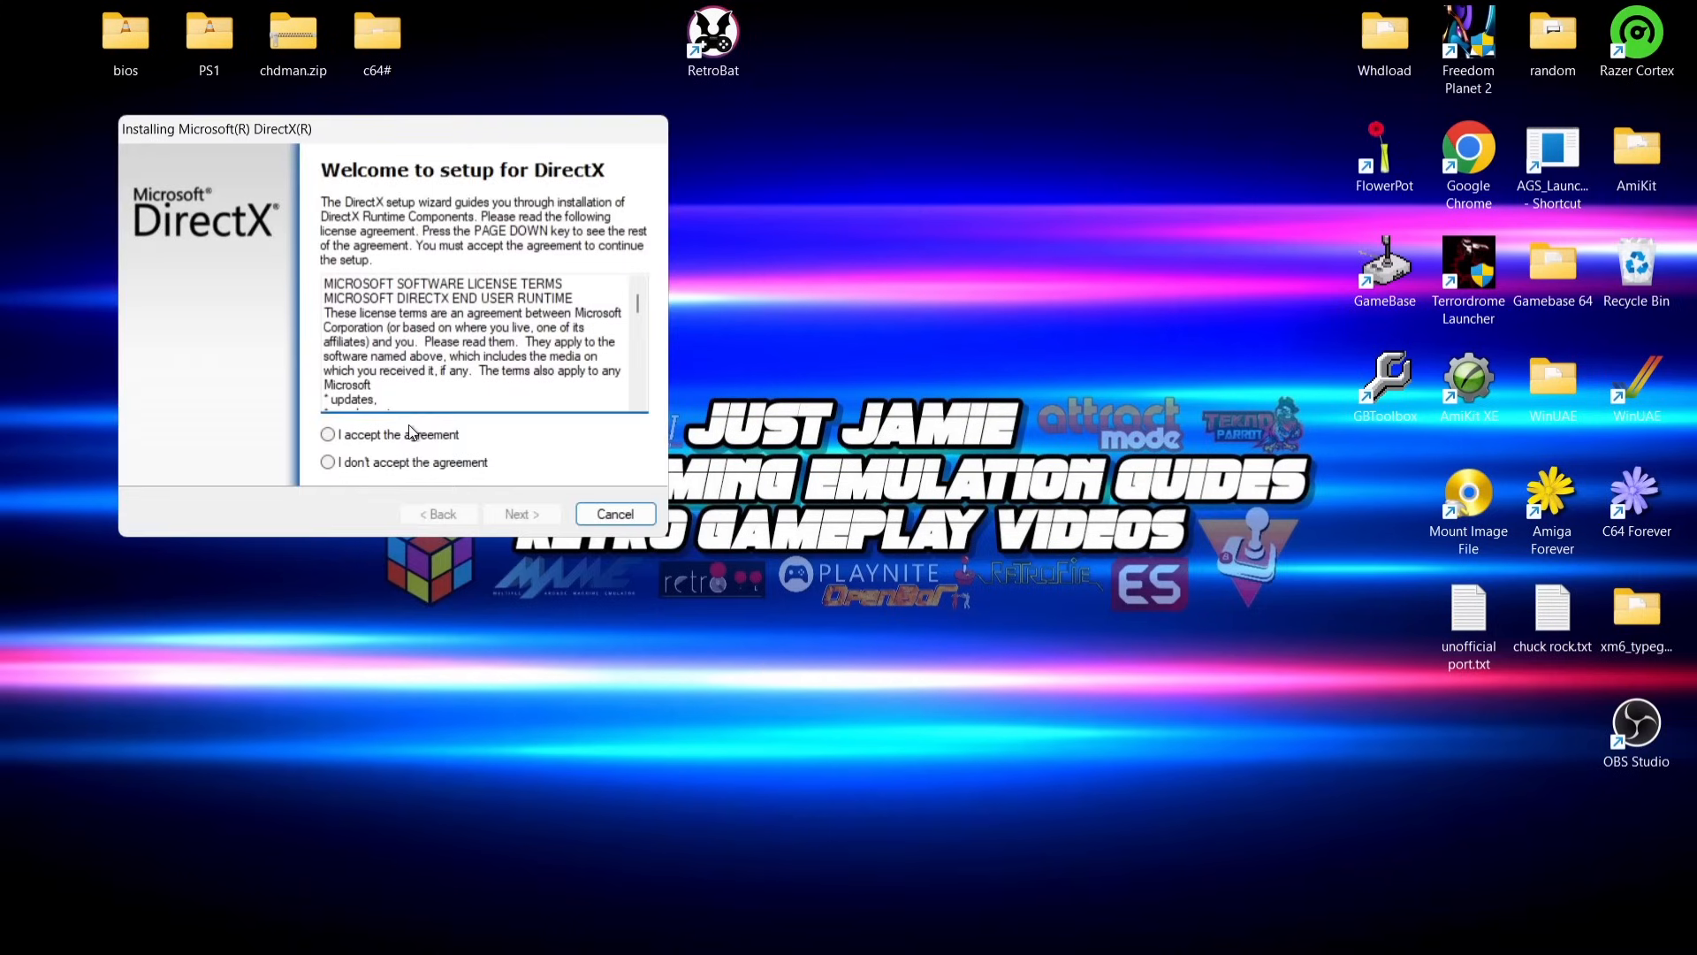
left_click(410, 433)
left_click(550, 515)
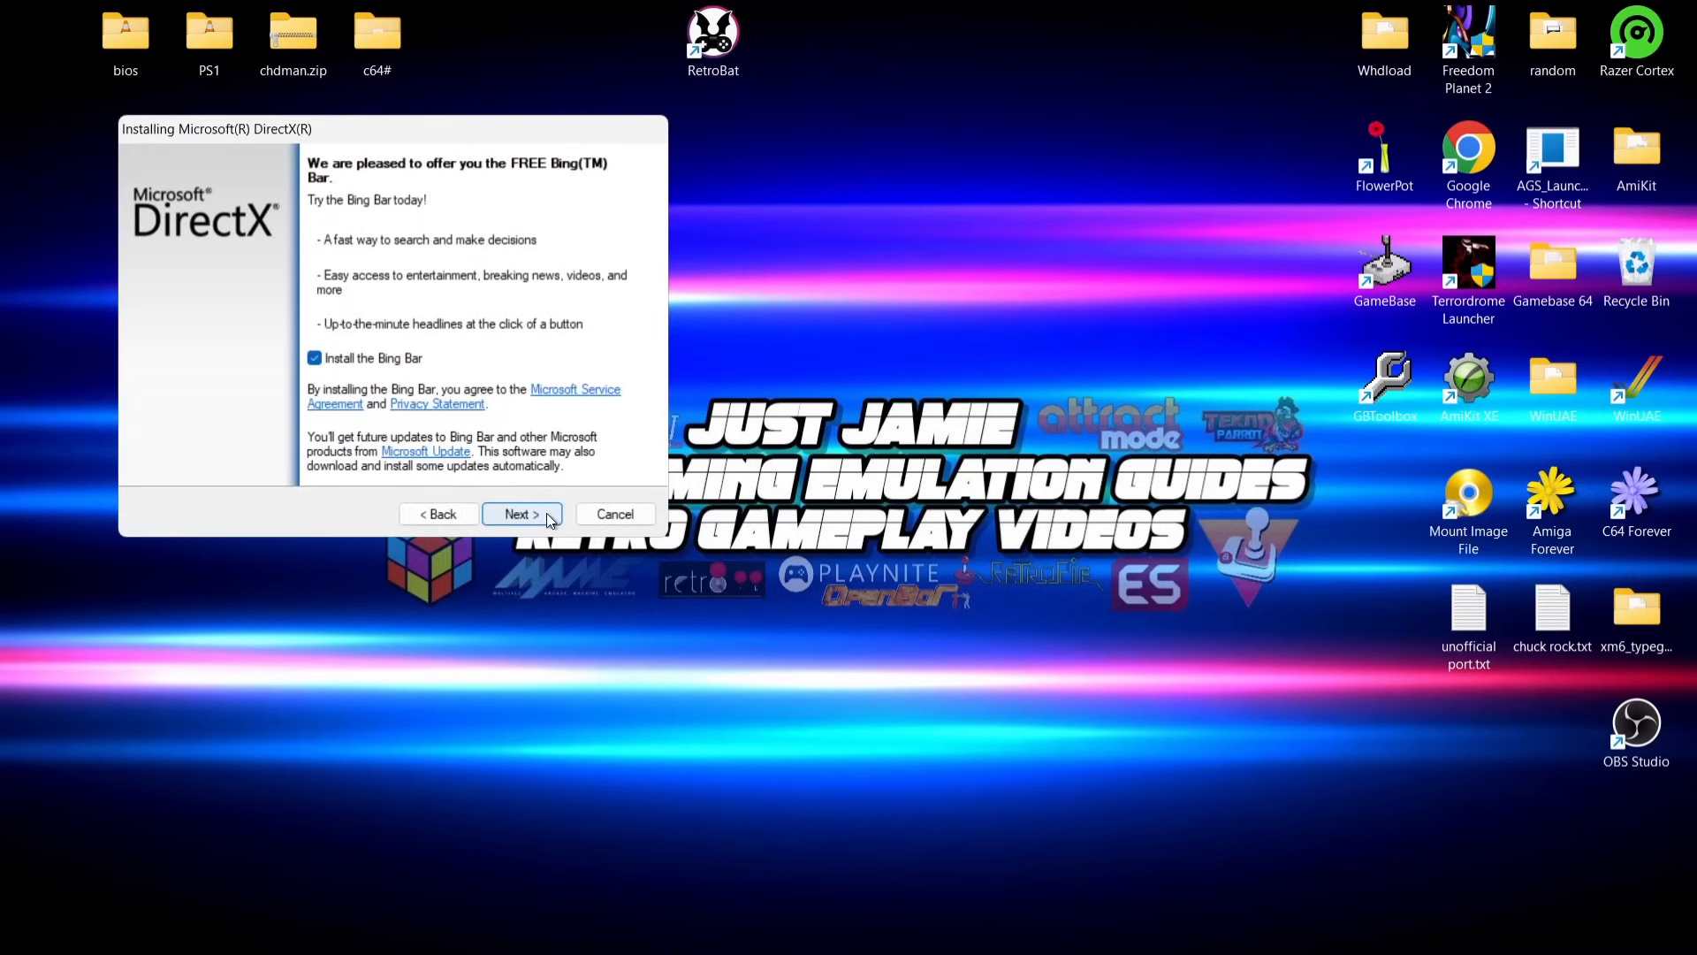
left_click(311, 362)
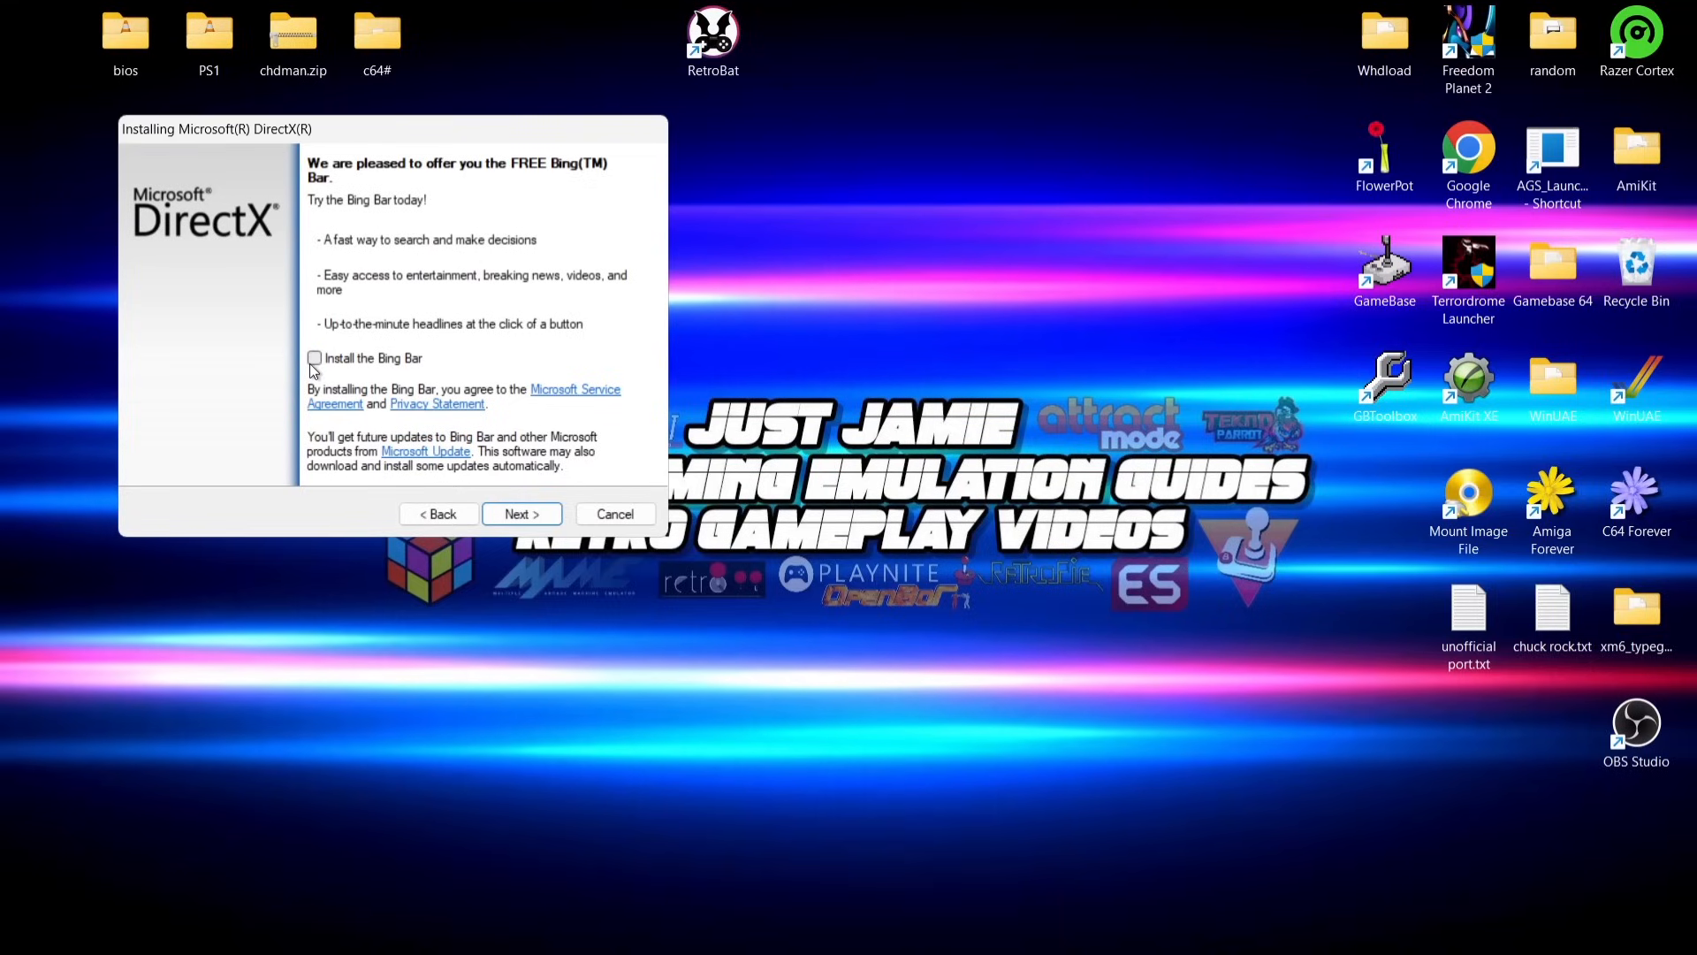
left_click(528, 513)
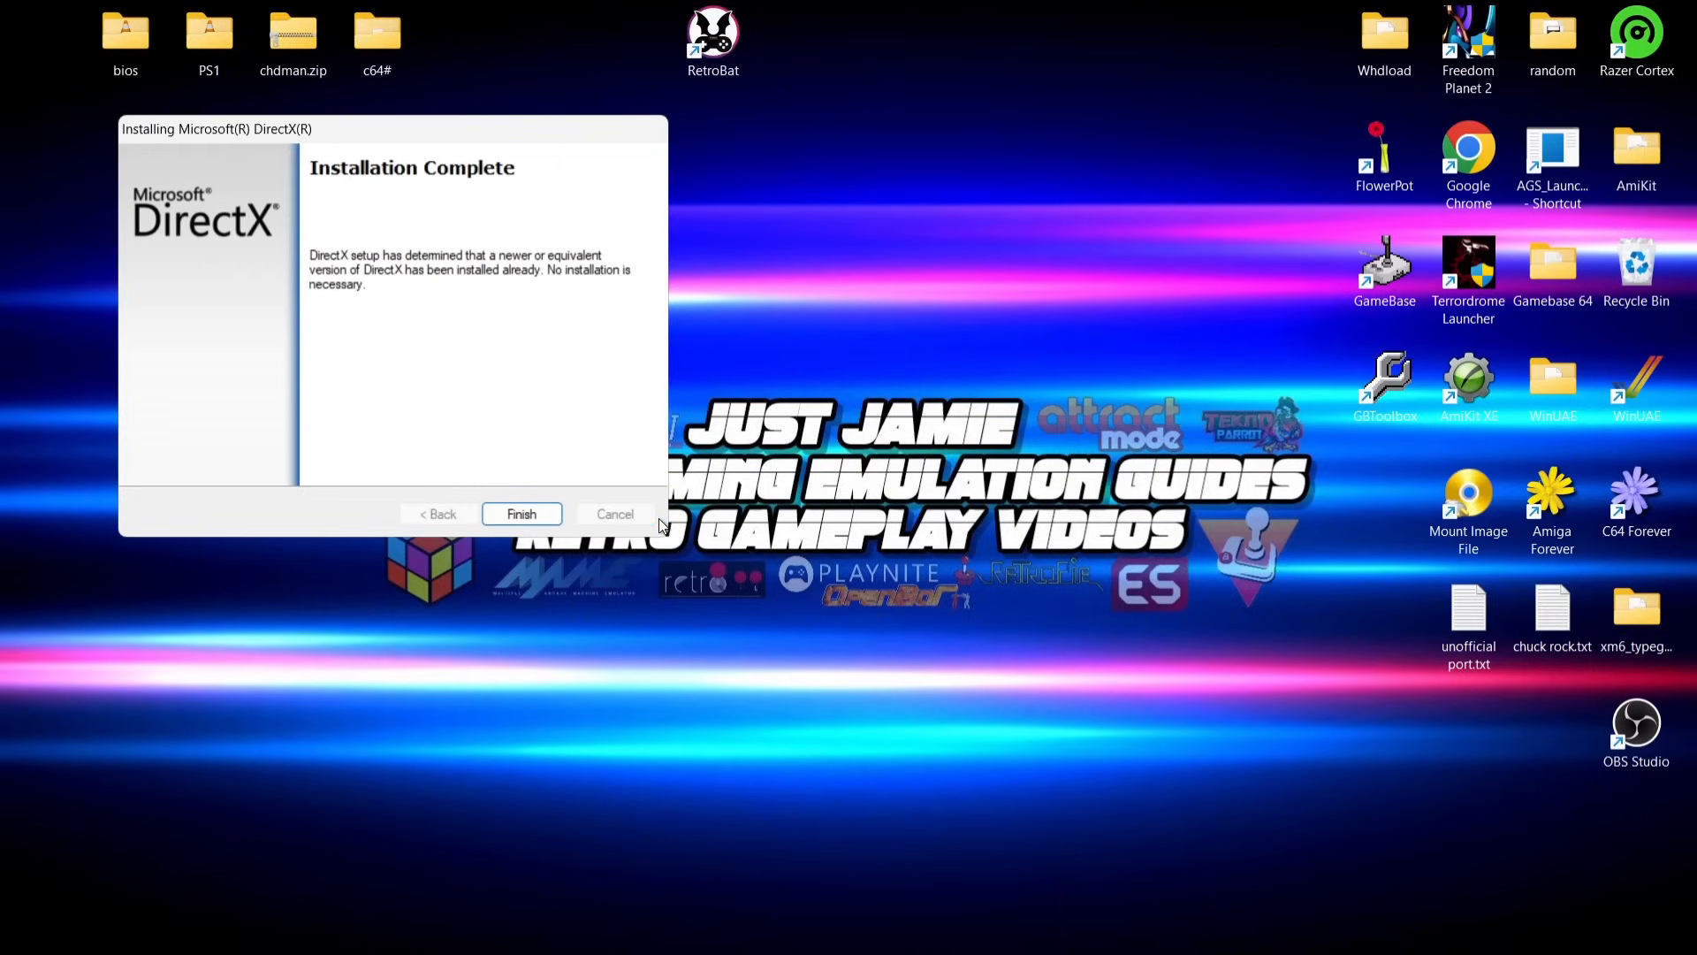
left_click(522, 516)
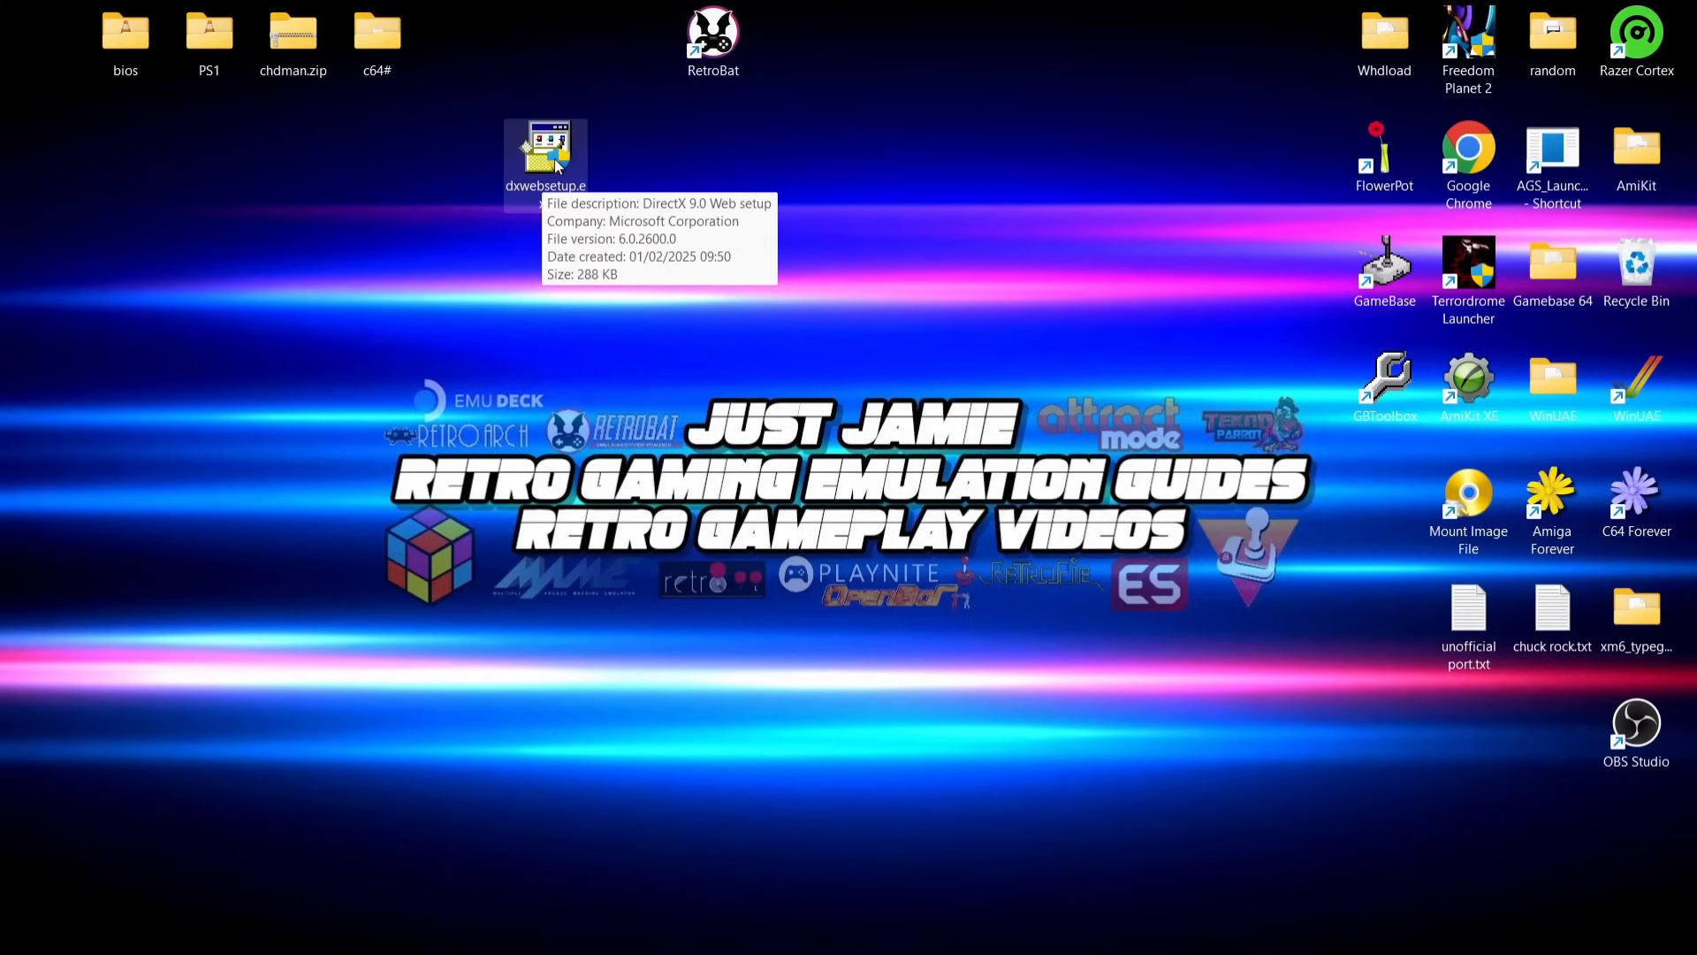
Step: Delete dxwebsetup.exe from the desktop and move the RetroBat shortcut next to the c64# folder
right_click(557, 165)
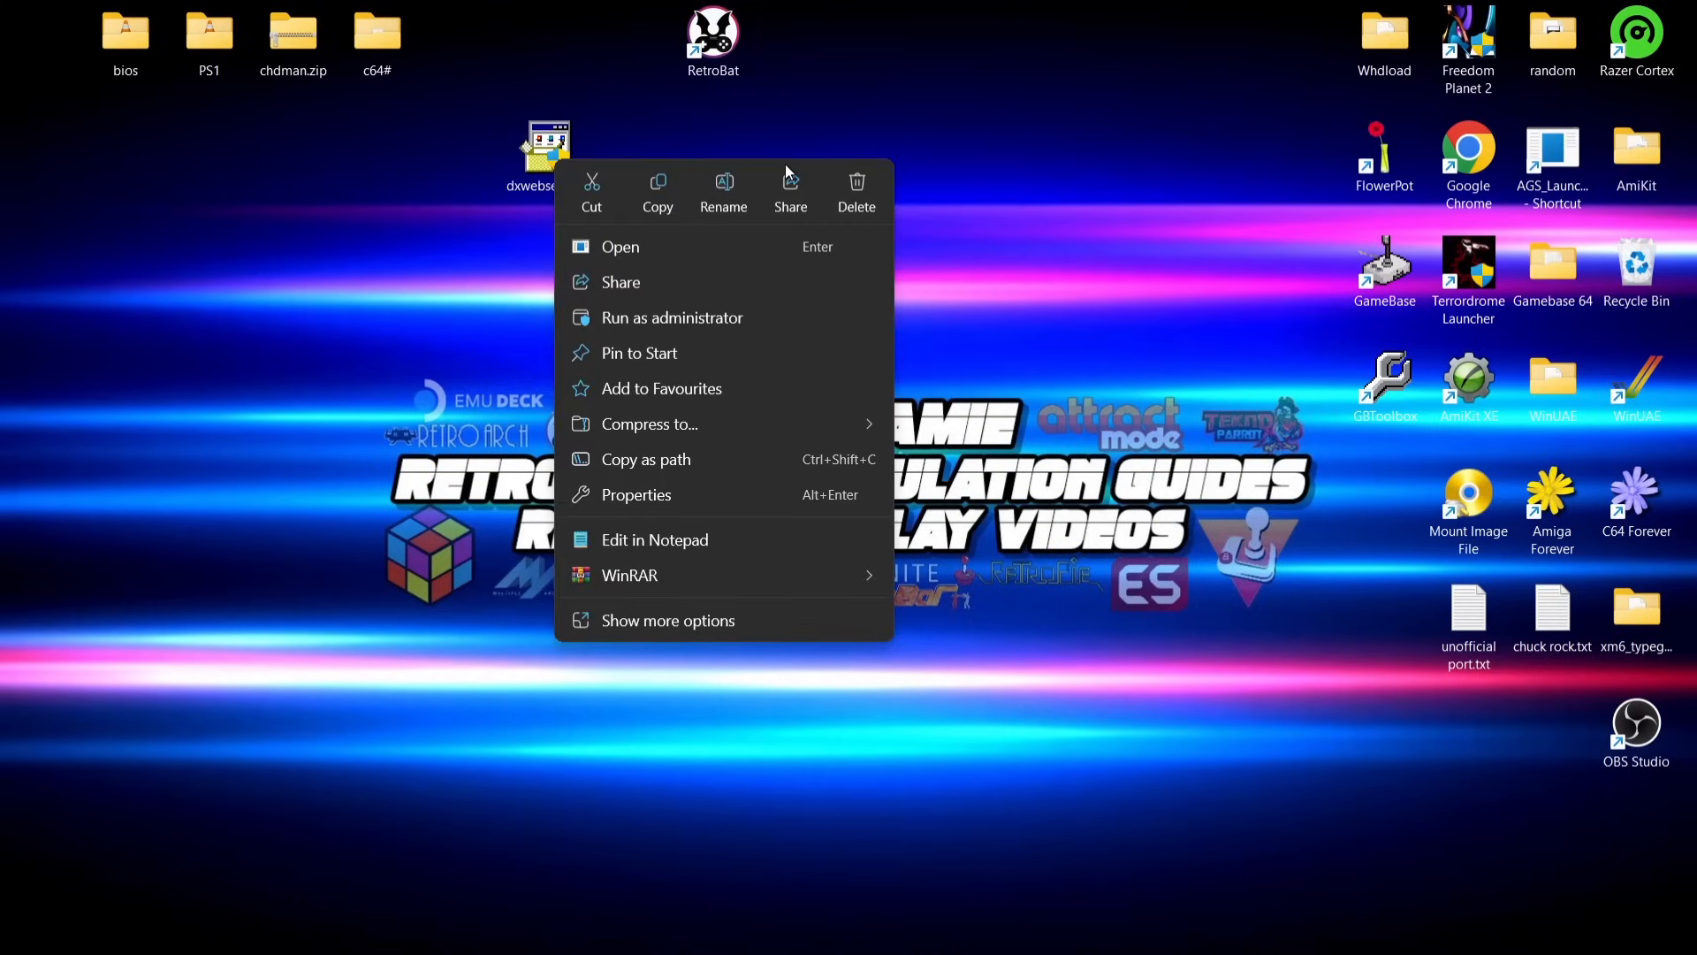
left_click(857, 187)
left_click_drag(730, 71, 478, 71)
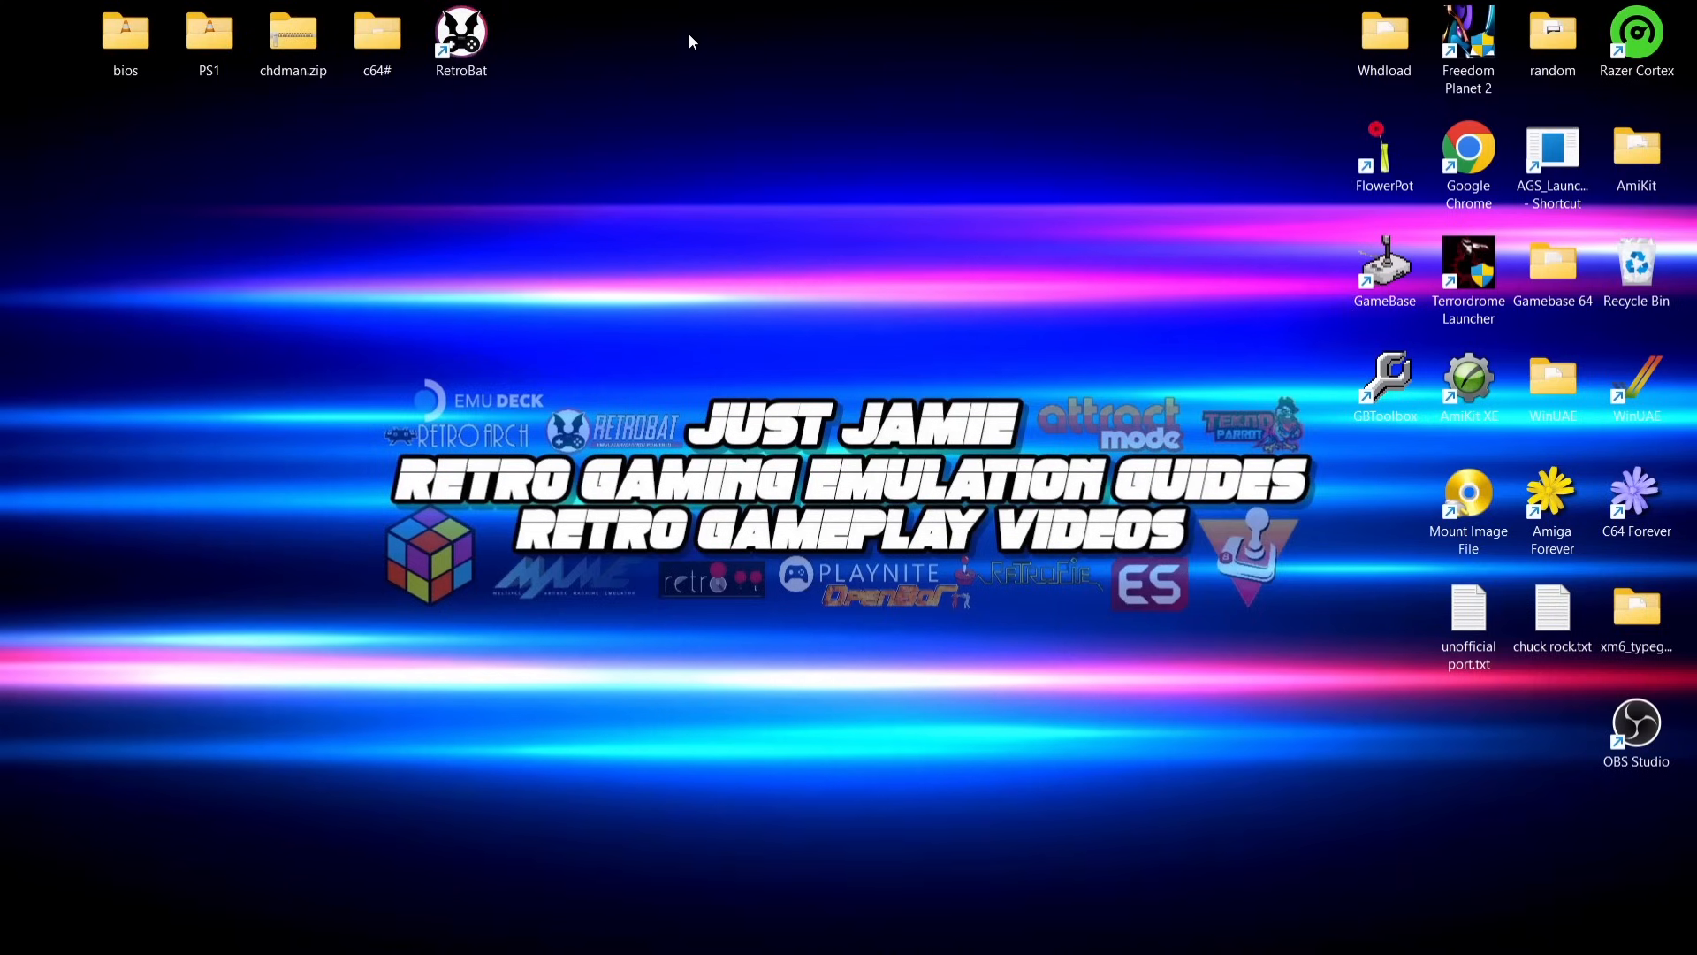
Step: Open the file location of the RetroBat desktop shortcut and clear the file selection
right_click(460, 40)
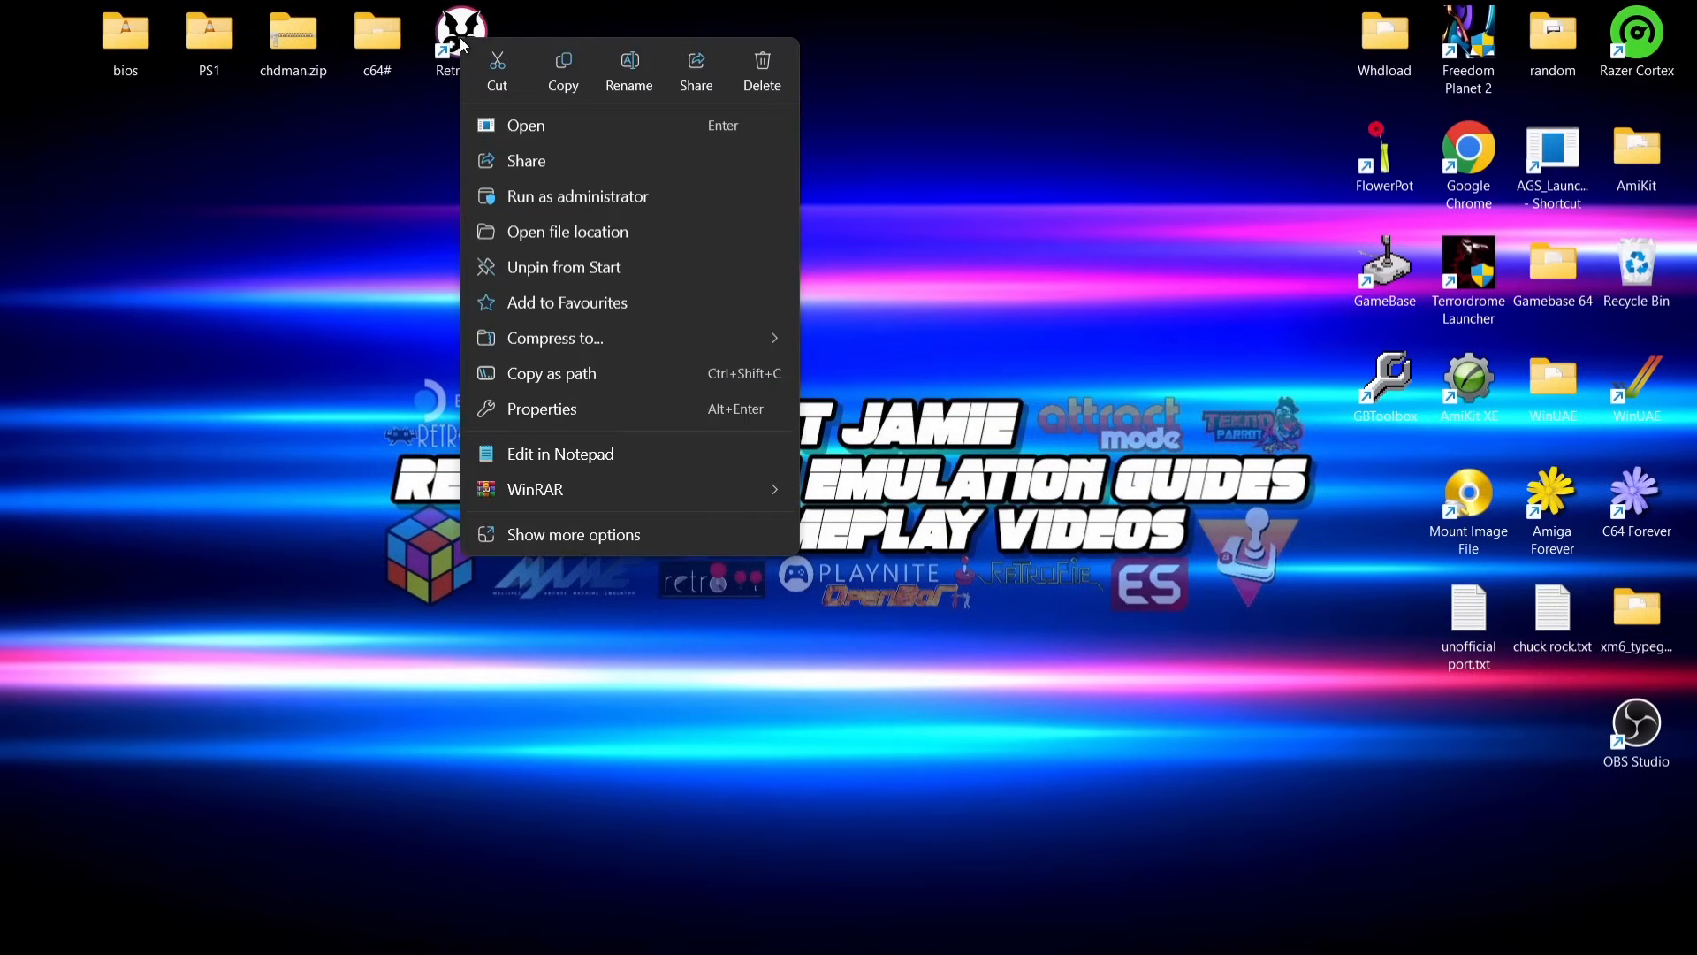
left_click(513, 232)
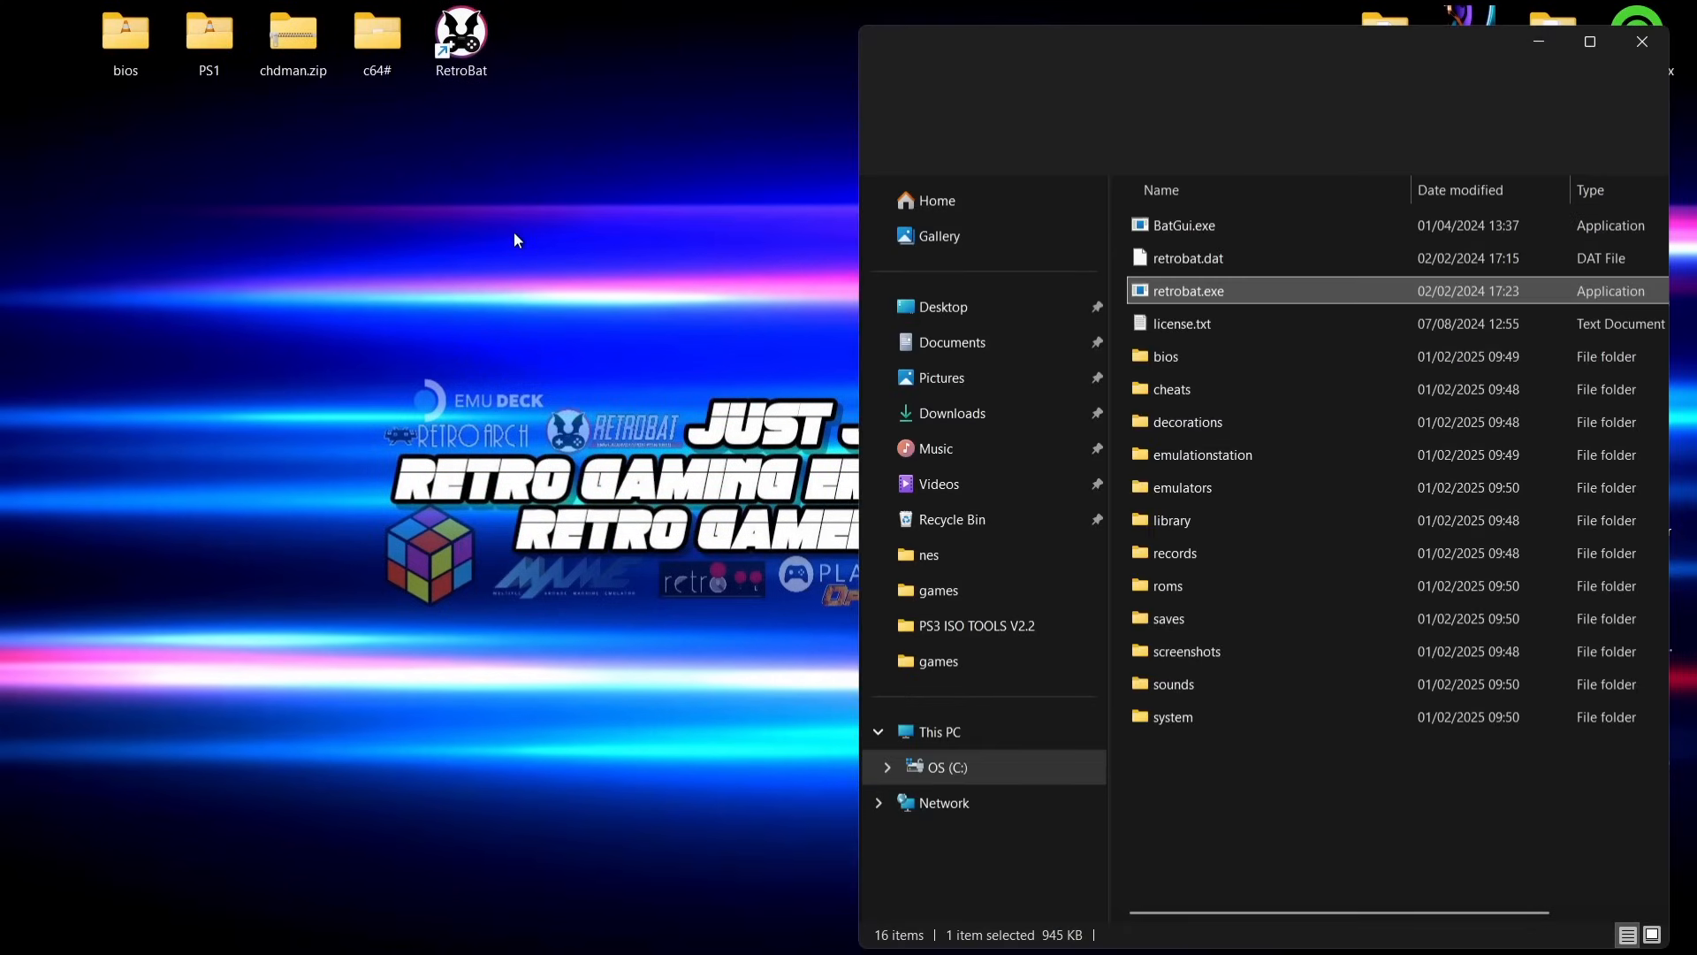
left_click(1261, 753)
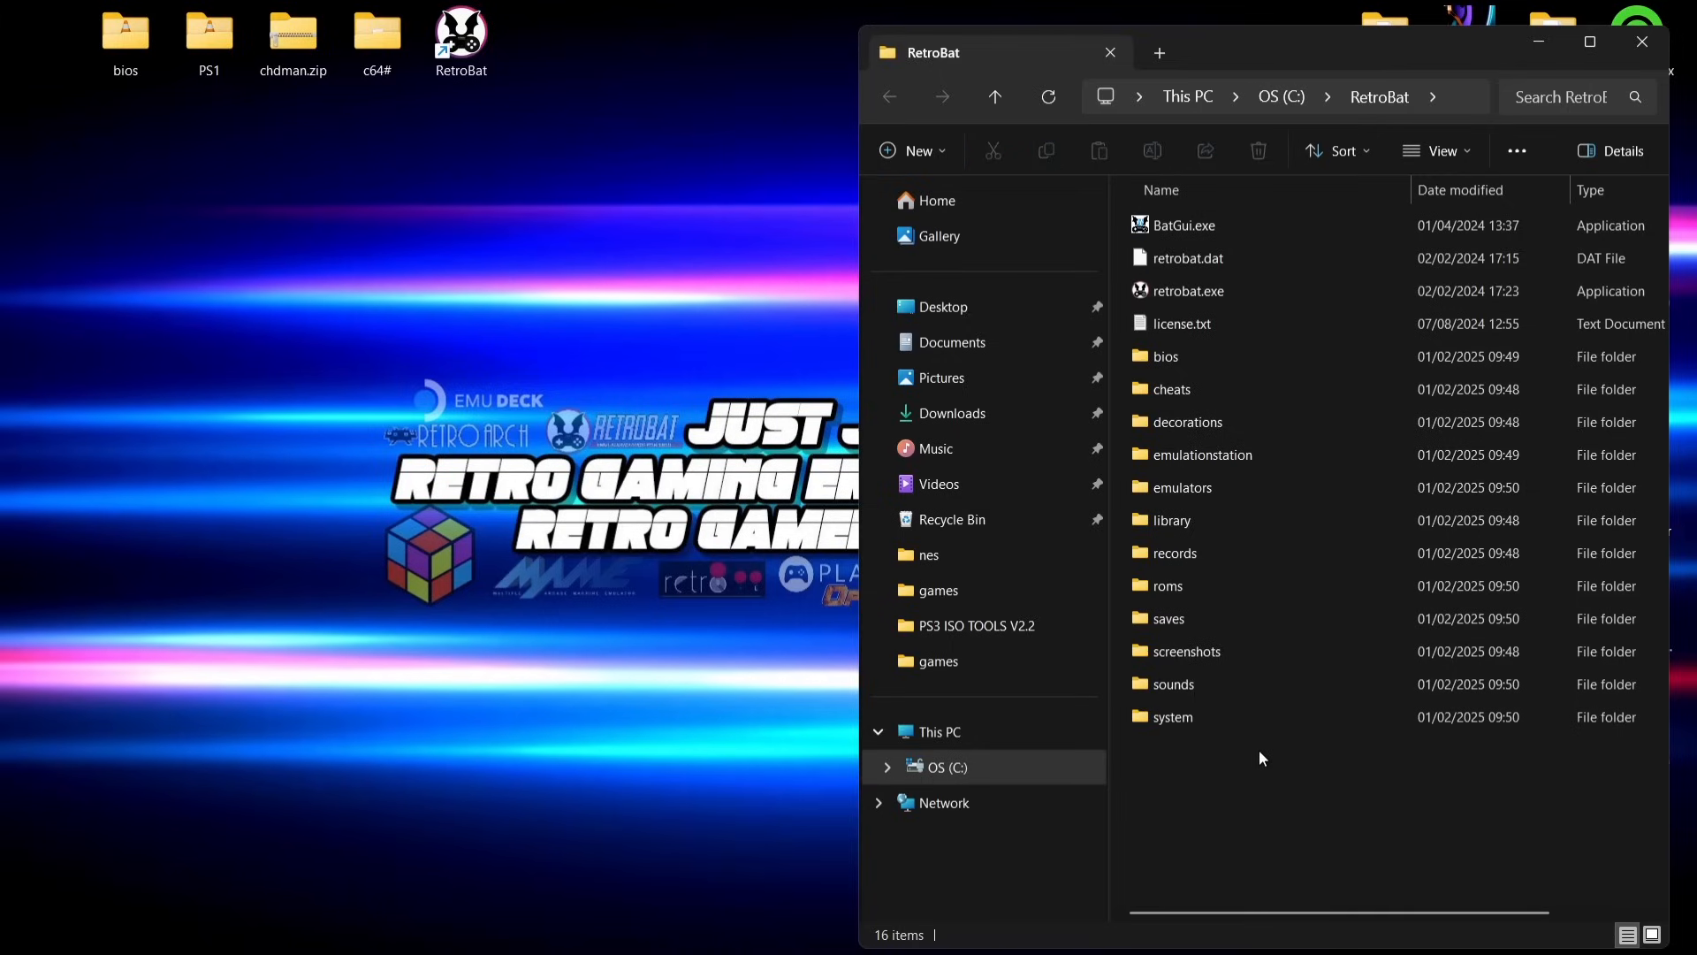
Step: Browse from This PC through the OS (C:) drive to the RetroBat folder
left_click(935, 731)
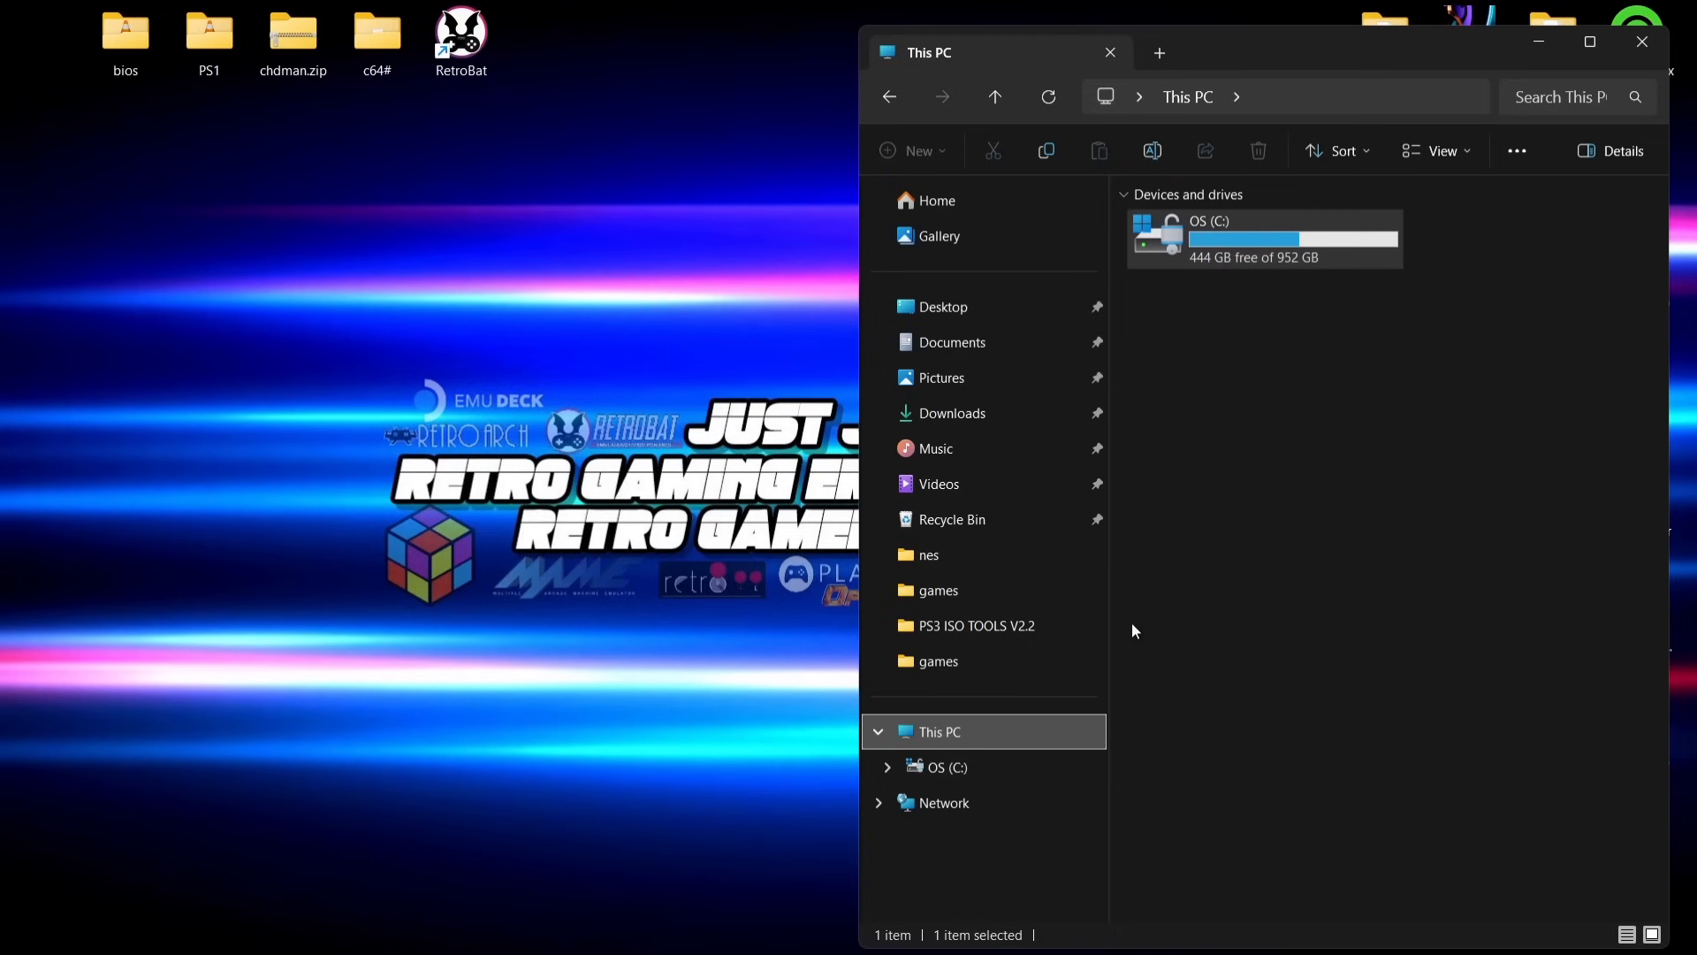
double_click(1244, 258)
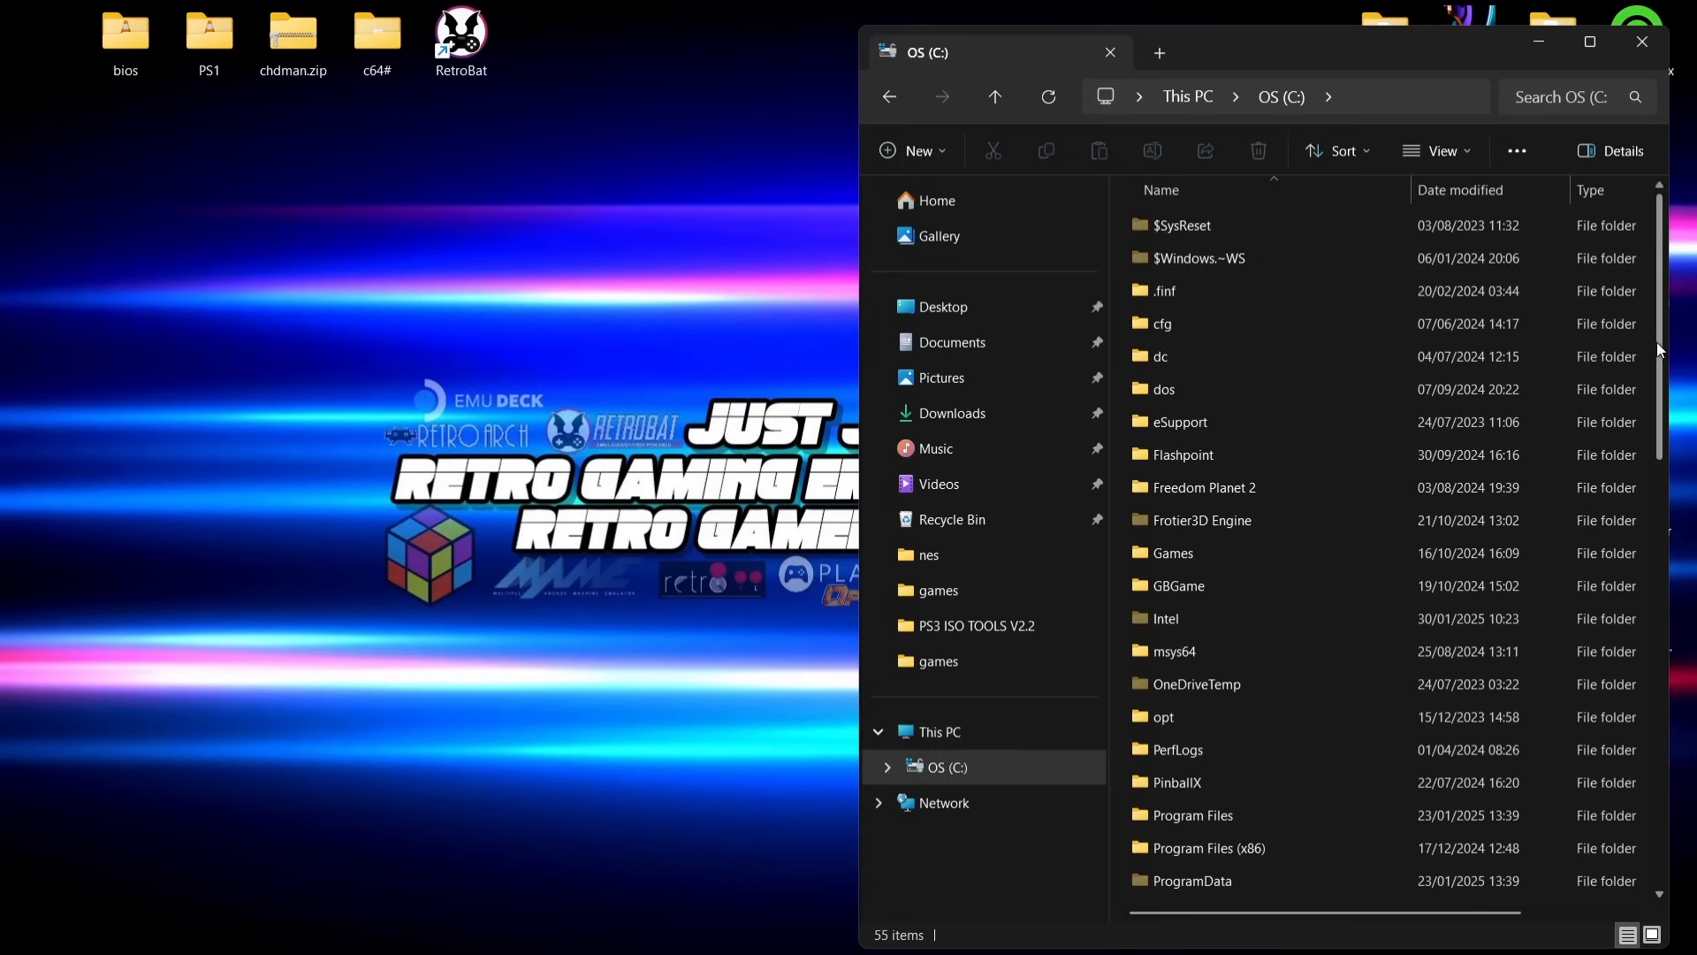
left_click_drag(1657, 343, 1672, 473)
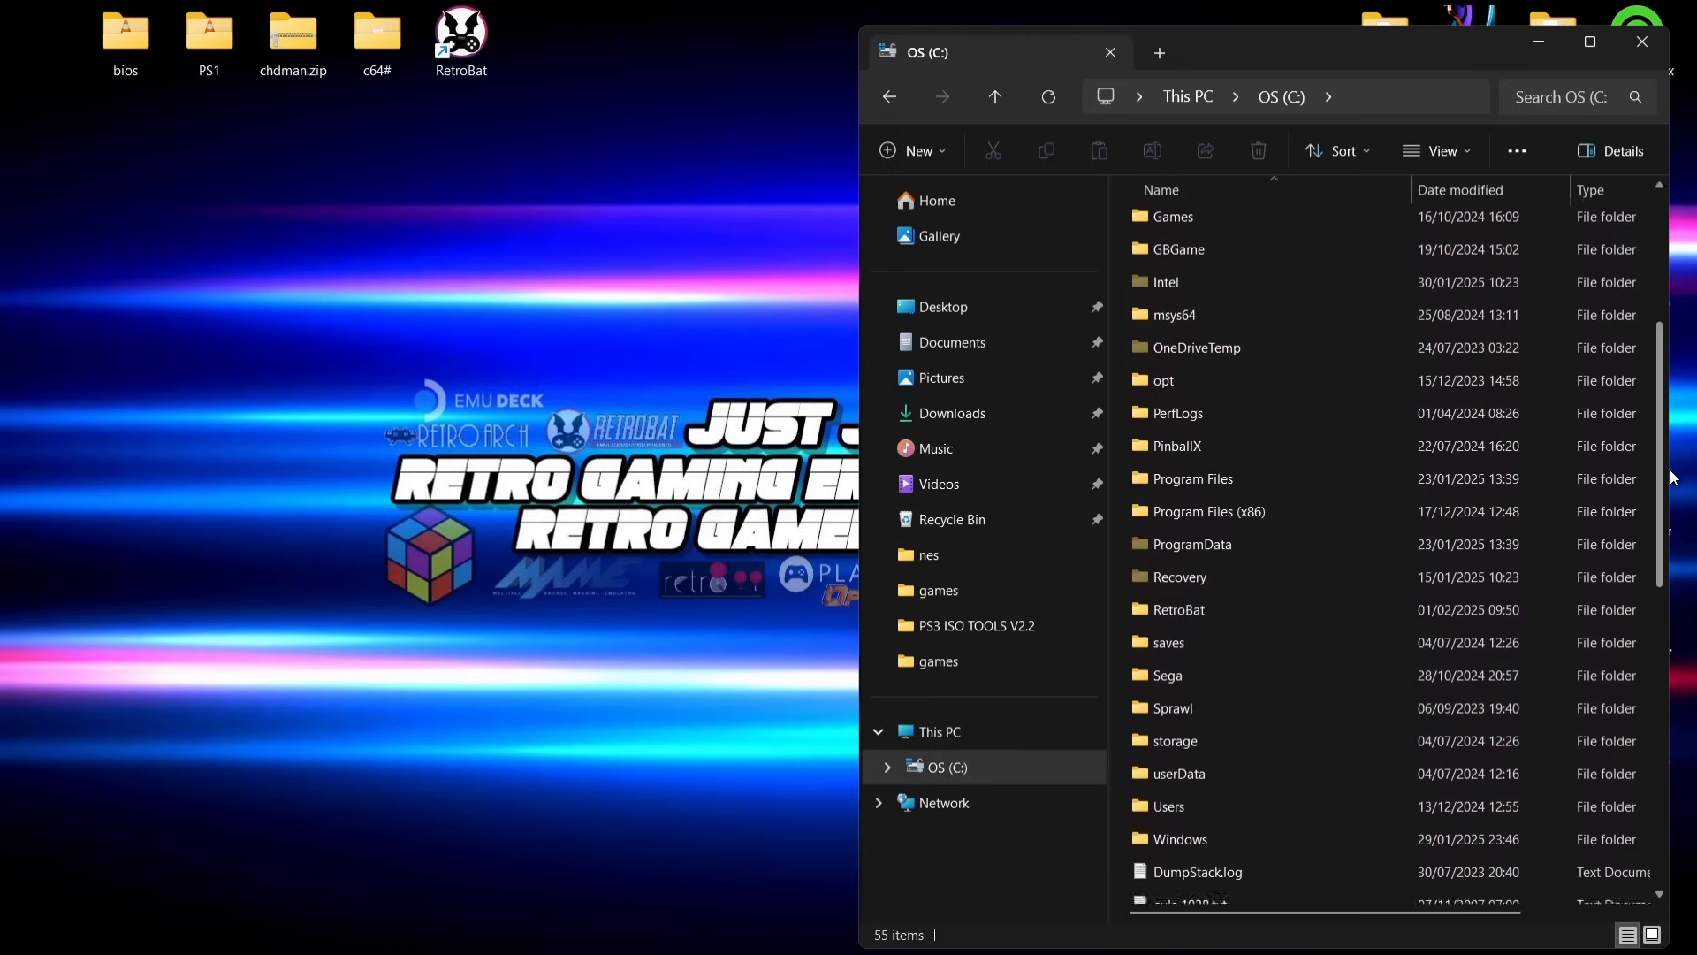
double_click(1192, 606)
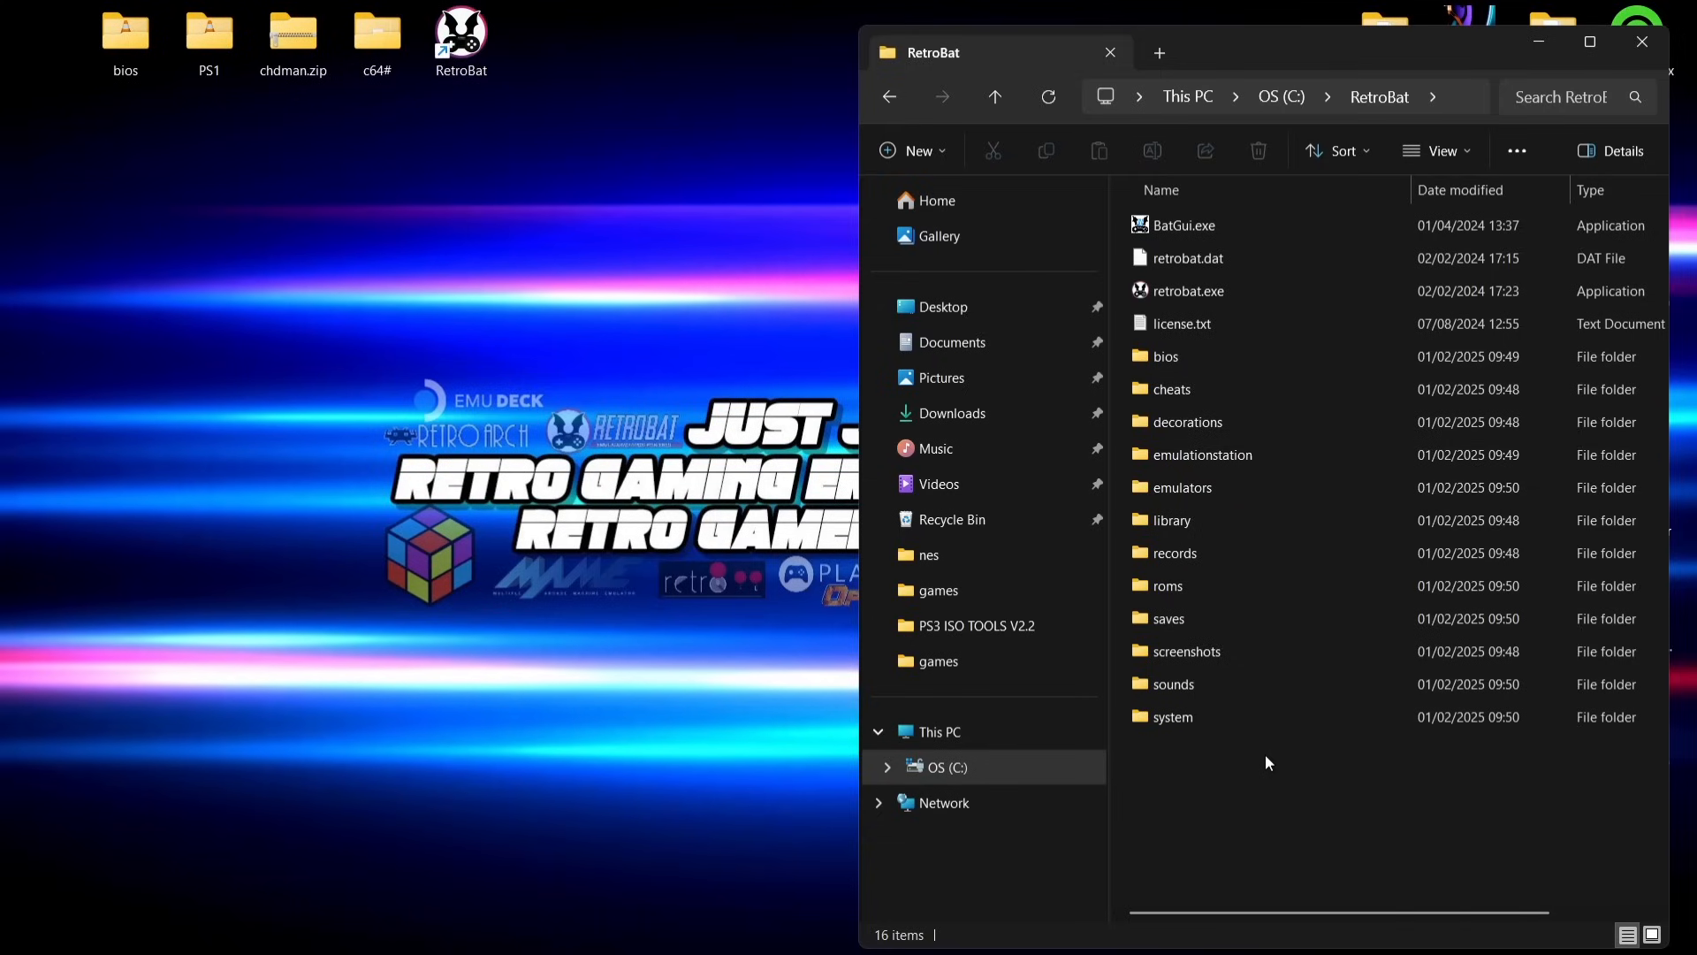
Step: Open RetroBat's roms folder, look through its system folders in a maximized window, and restore the window size
double_click(1316, 56)
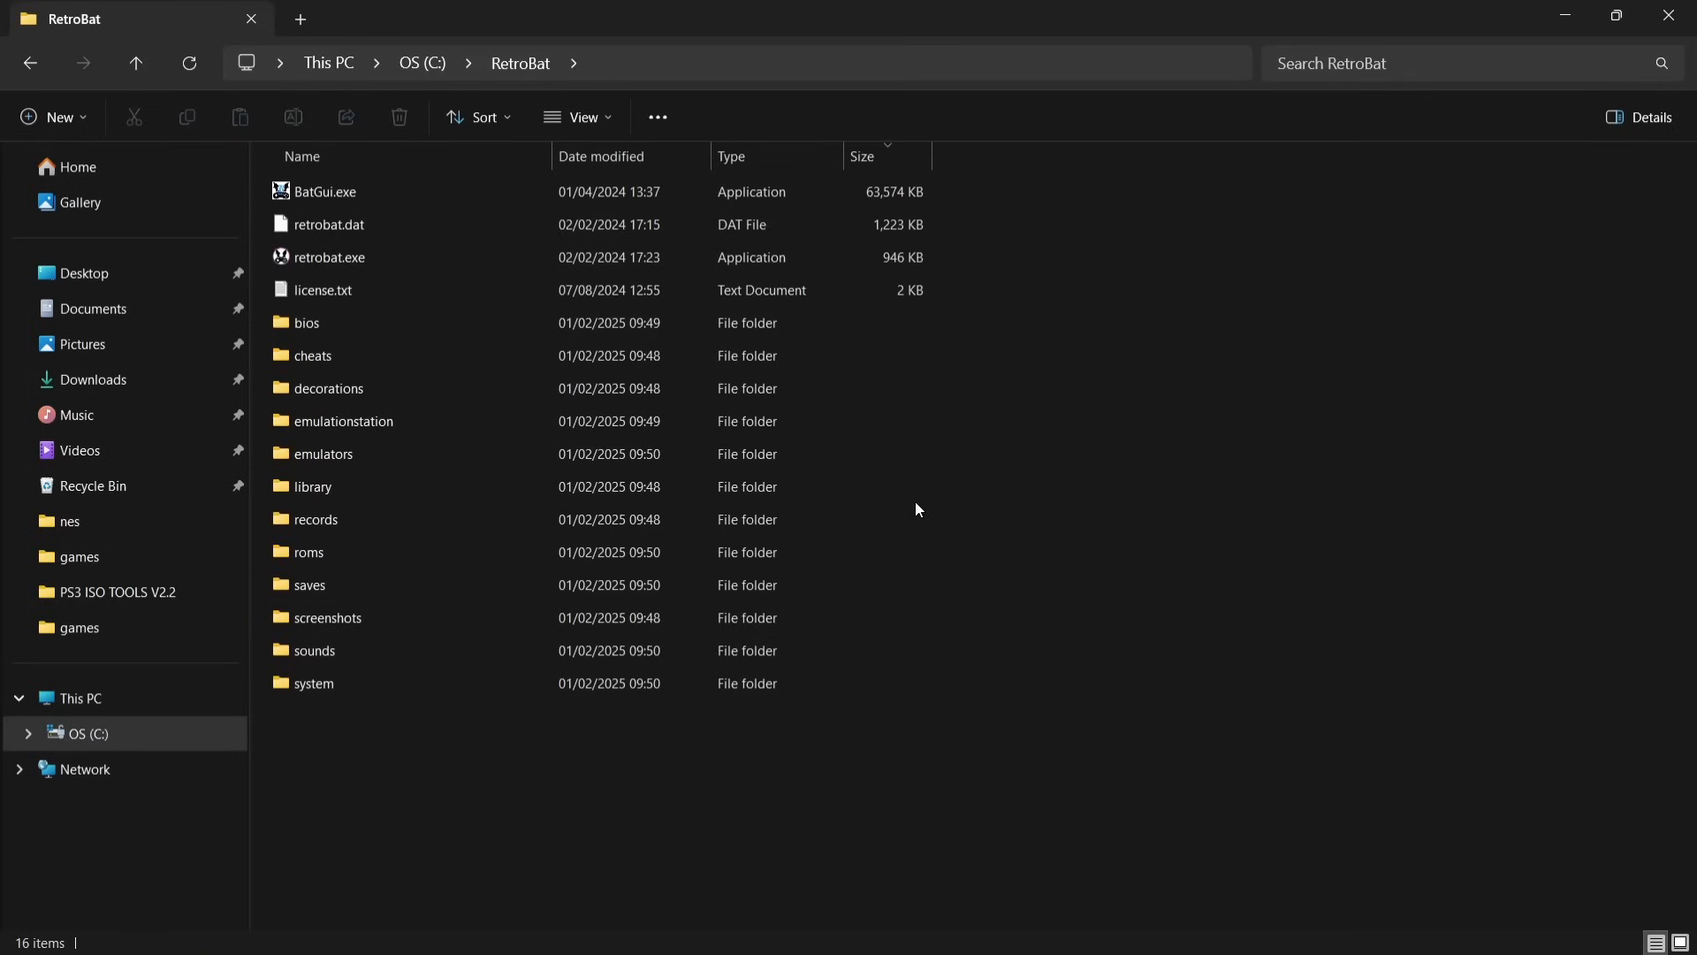
double_click(309, 555)
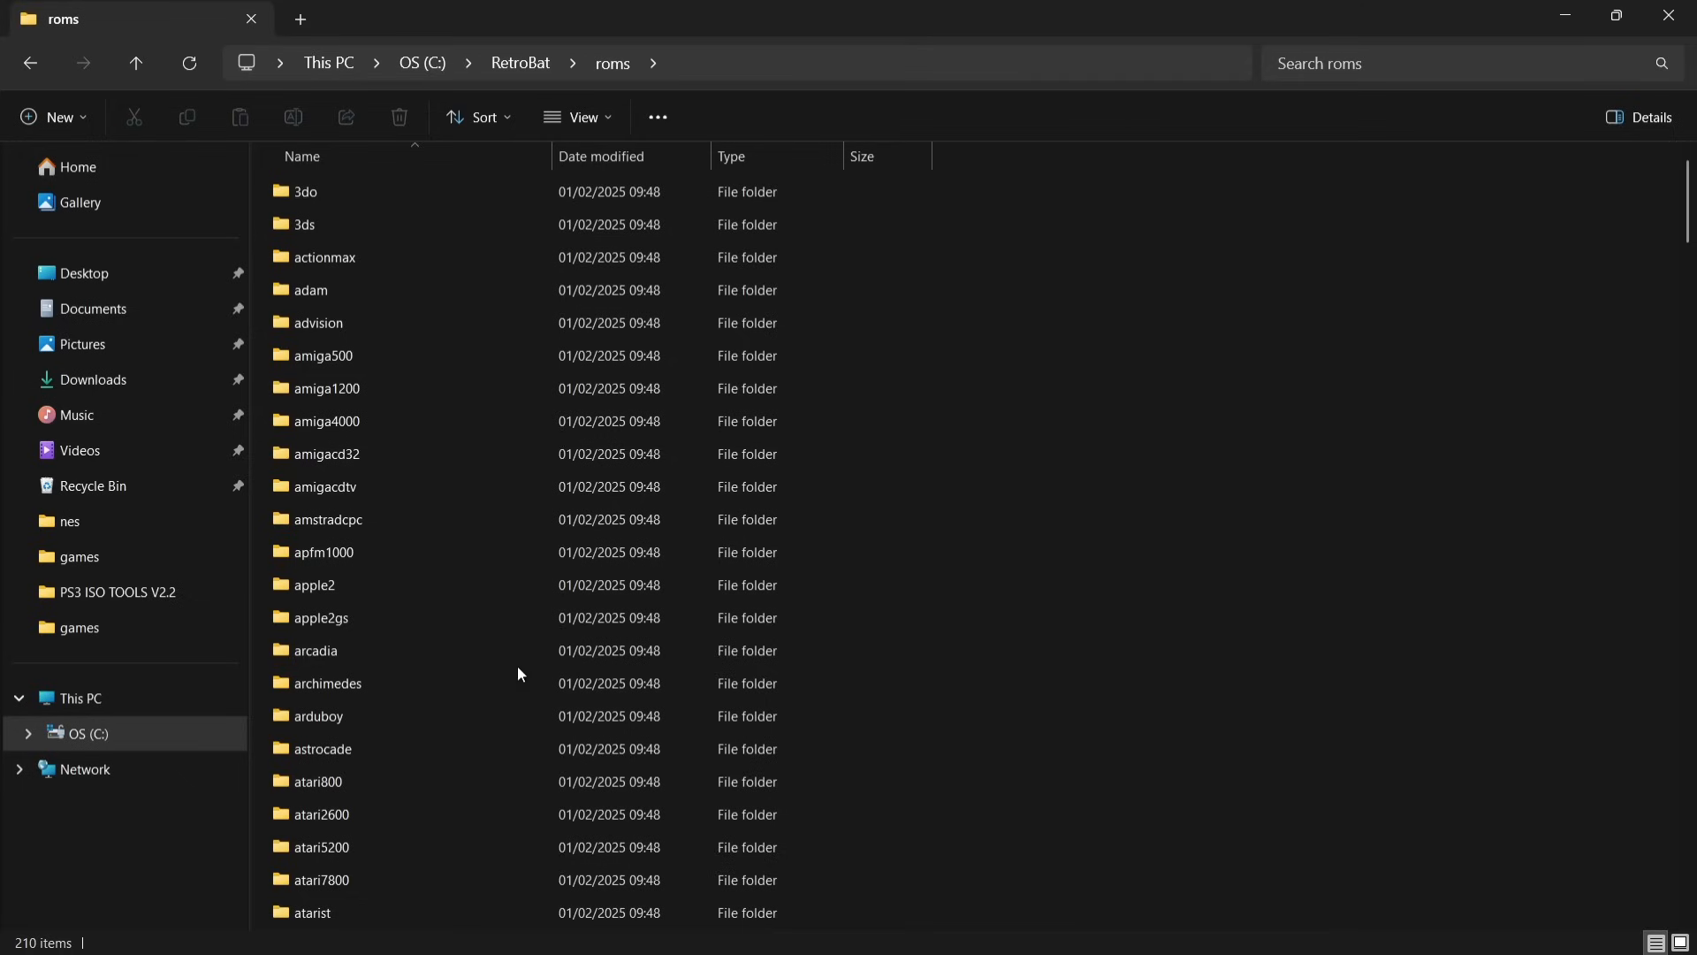
left_click_drag(1691, 221, 1675, 950)
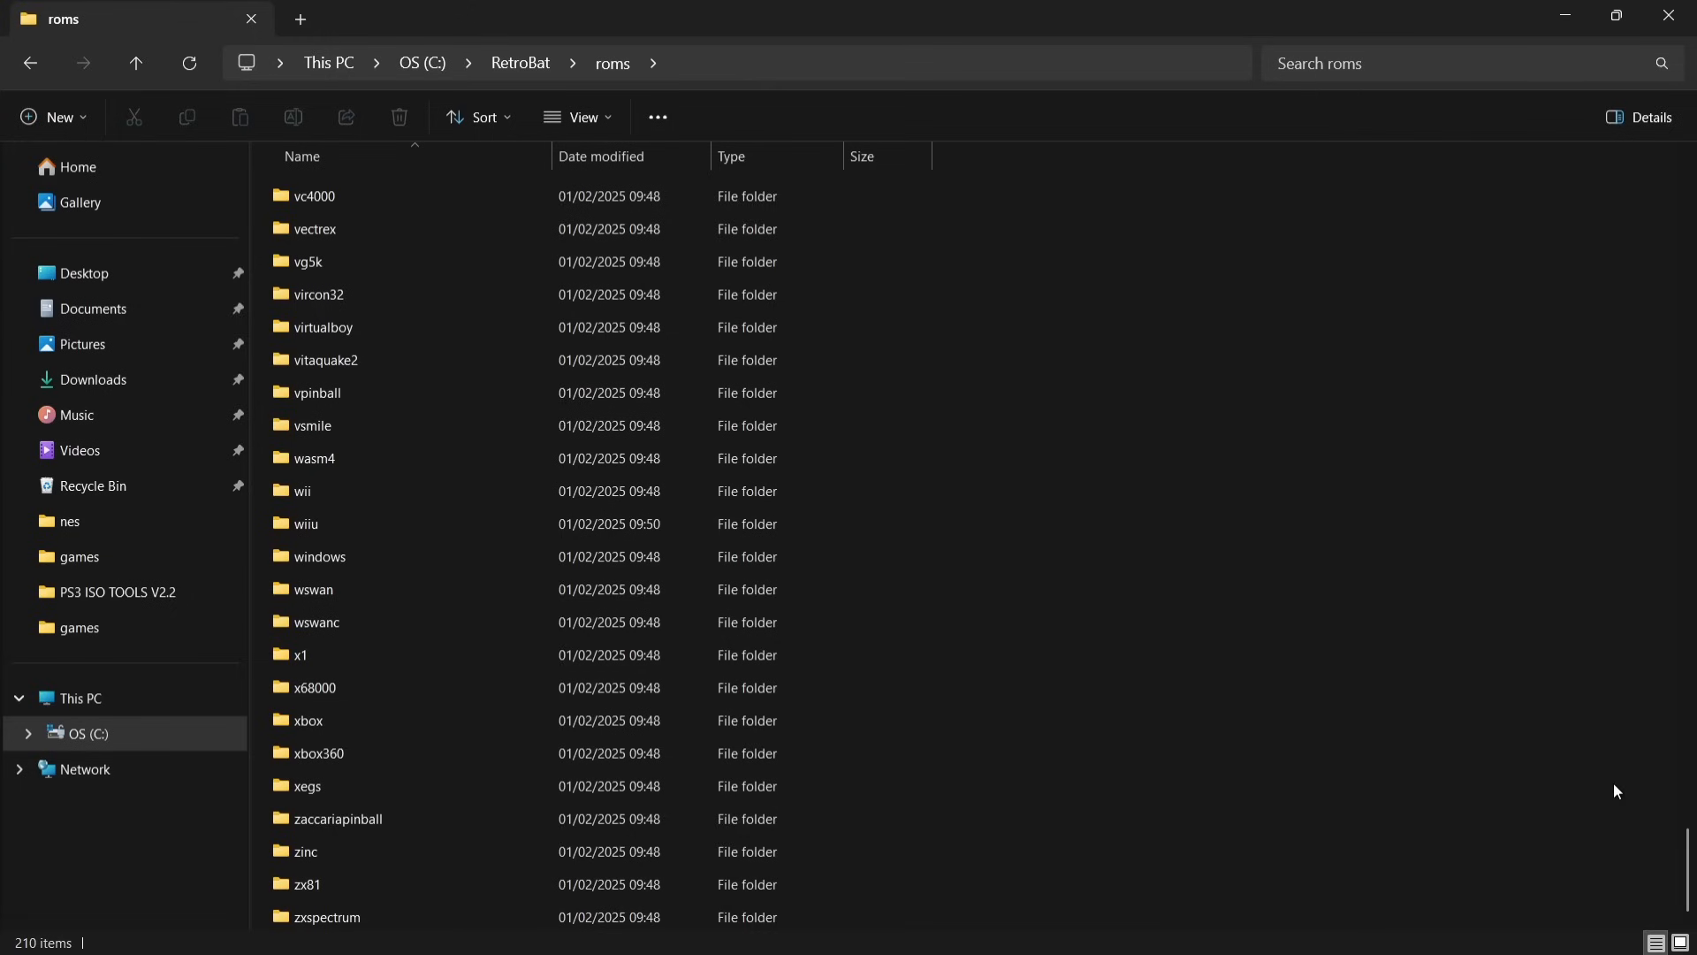
left_click_drag(1692, 854, 1686, 655)
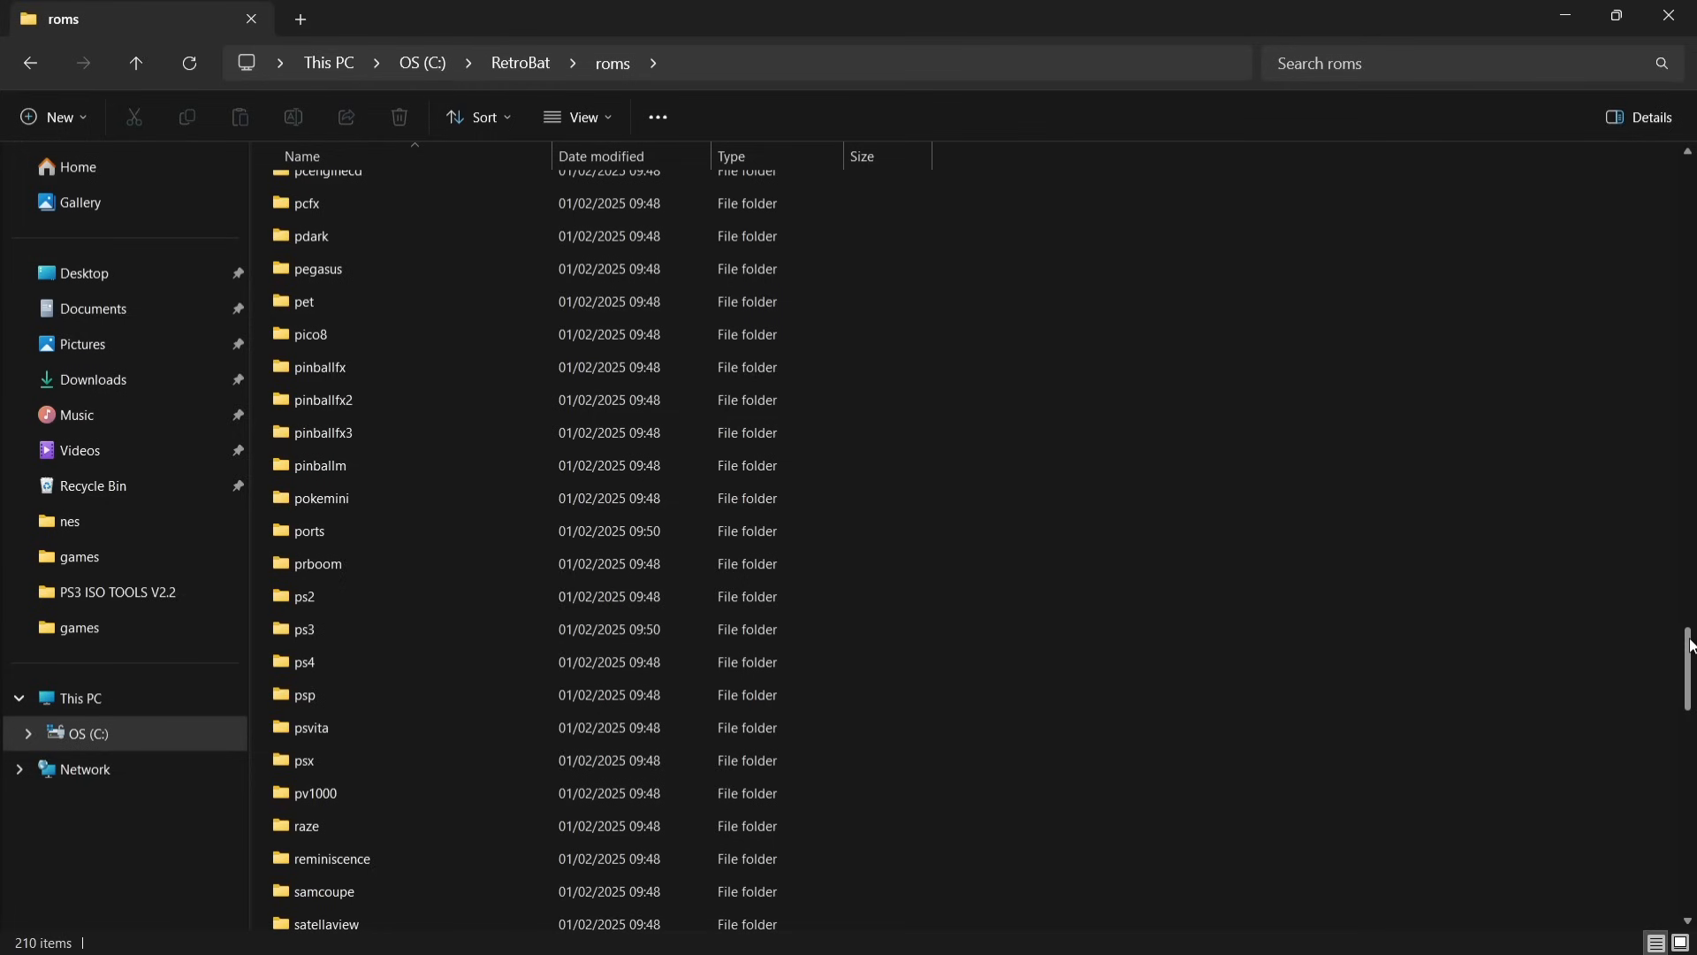
left_click_drag(1690, 638, 1694, 484)
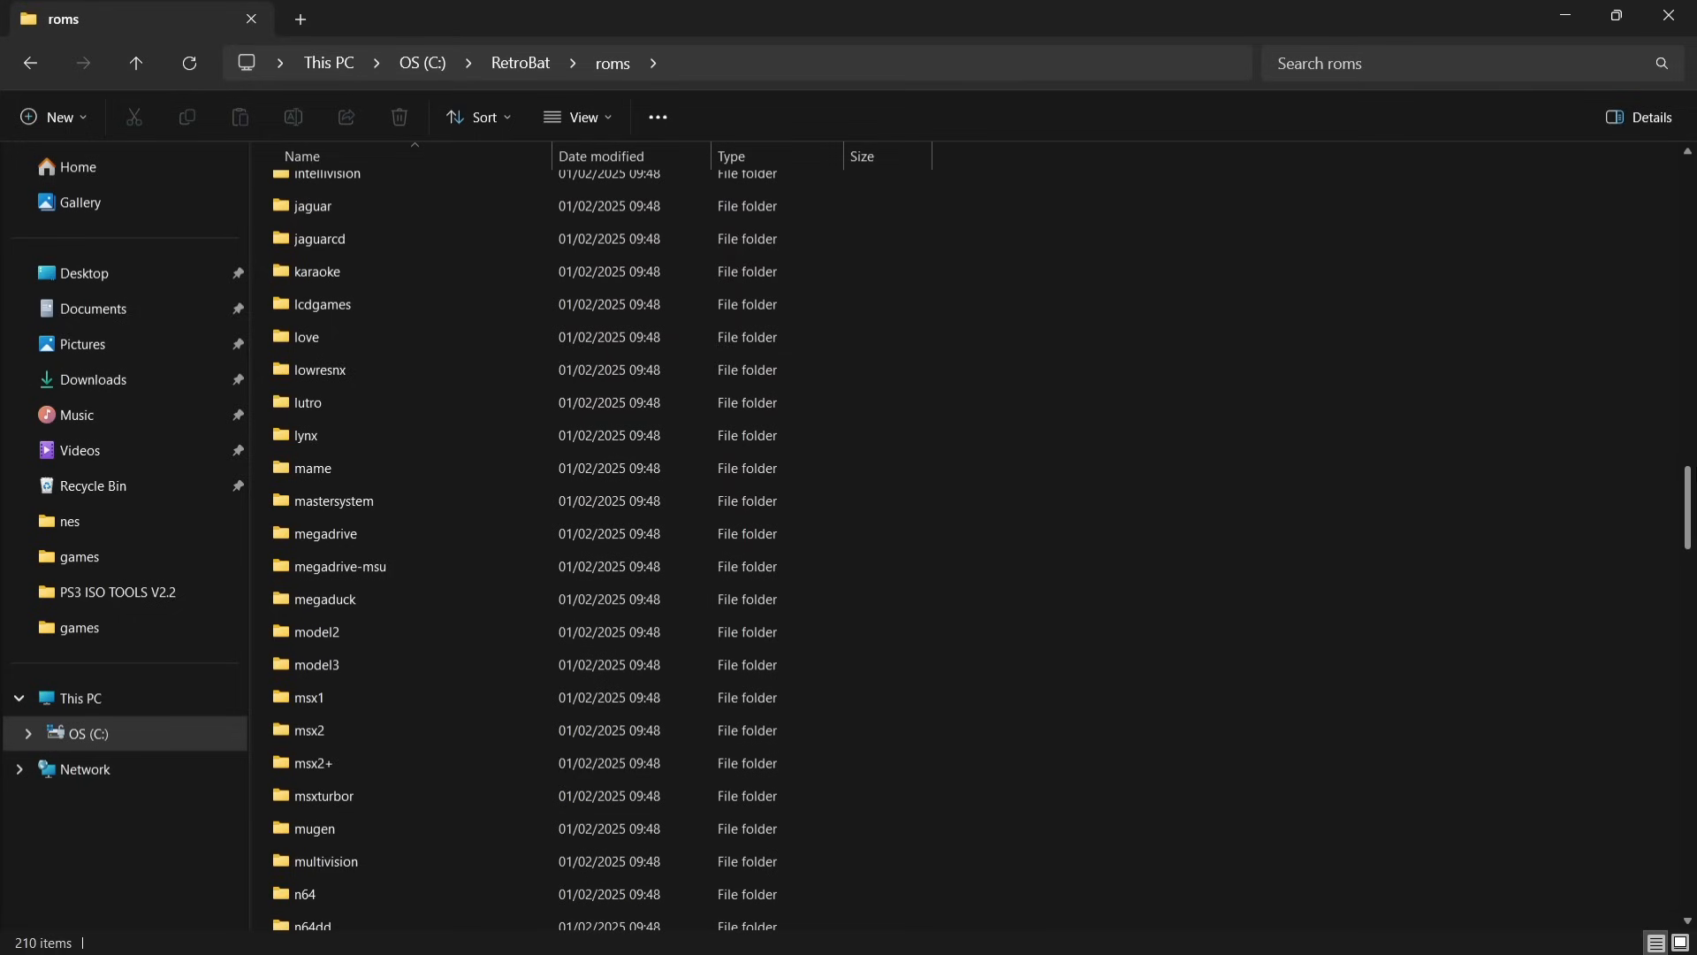
left_click_drag(1693, 473, 1693, 181)
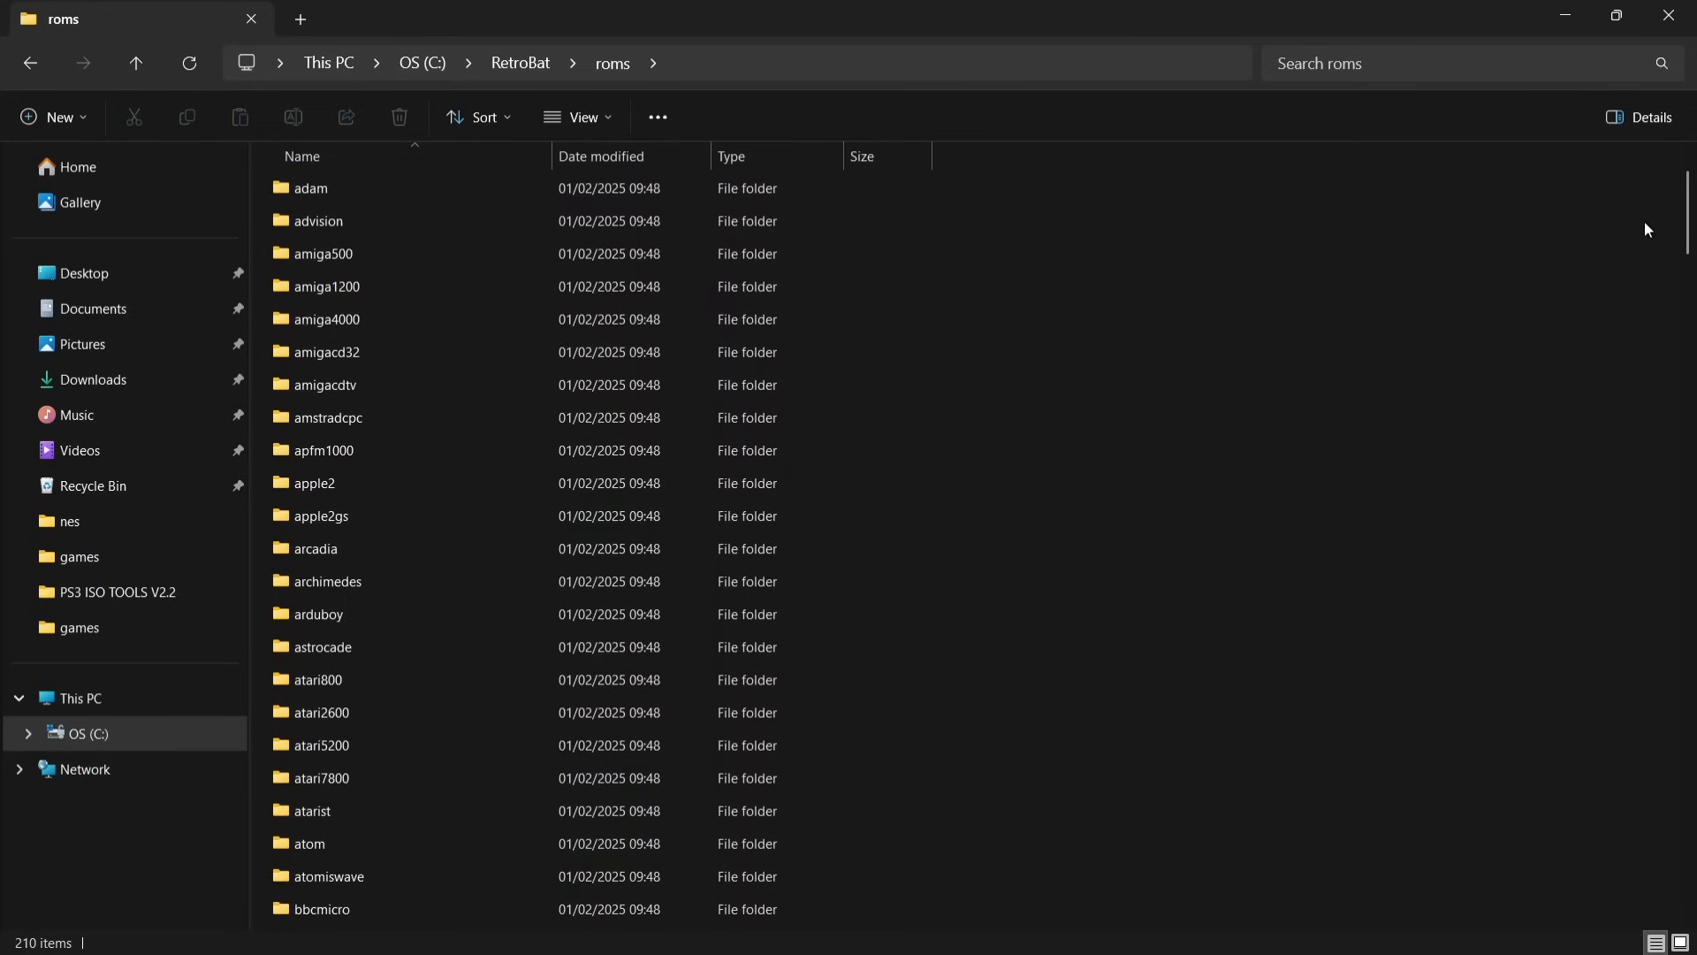
double_click(1123, 7)
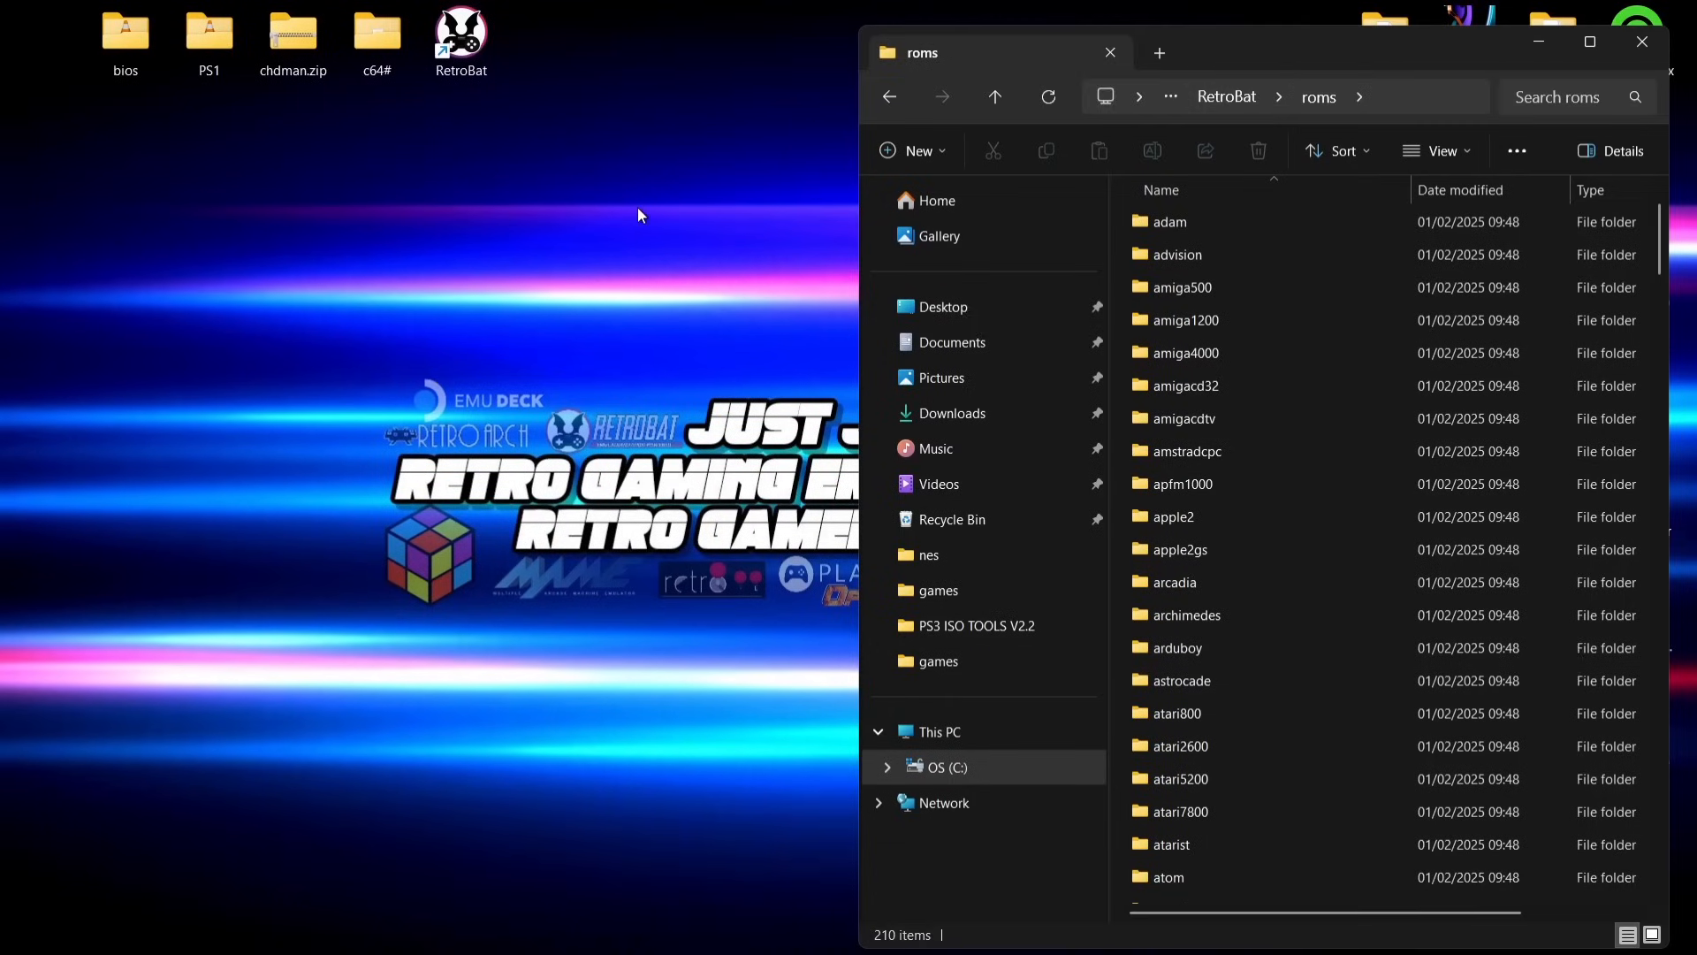
Step: Place the desktop c64# folder's window beside the roms window and open the c64 folder inside roms
double_click(378, 36)
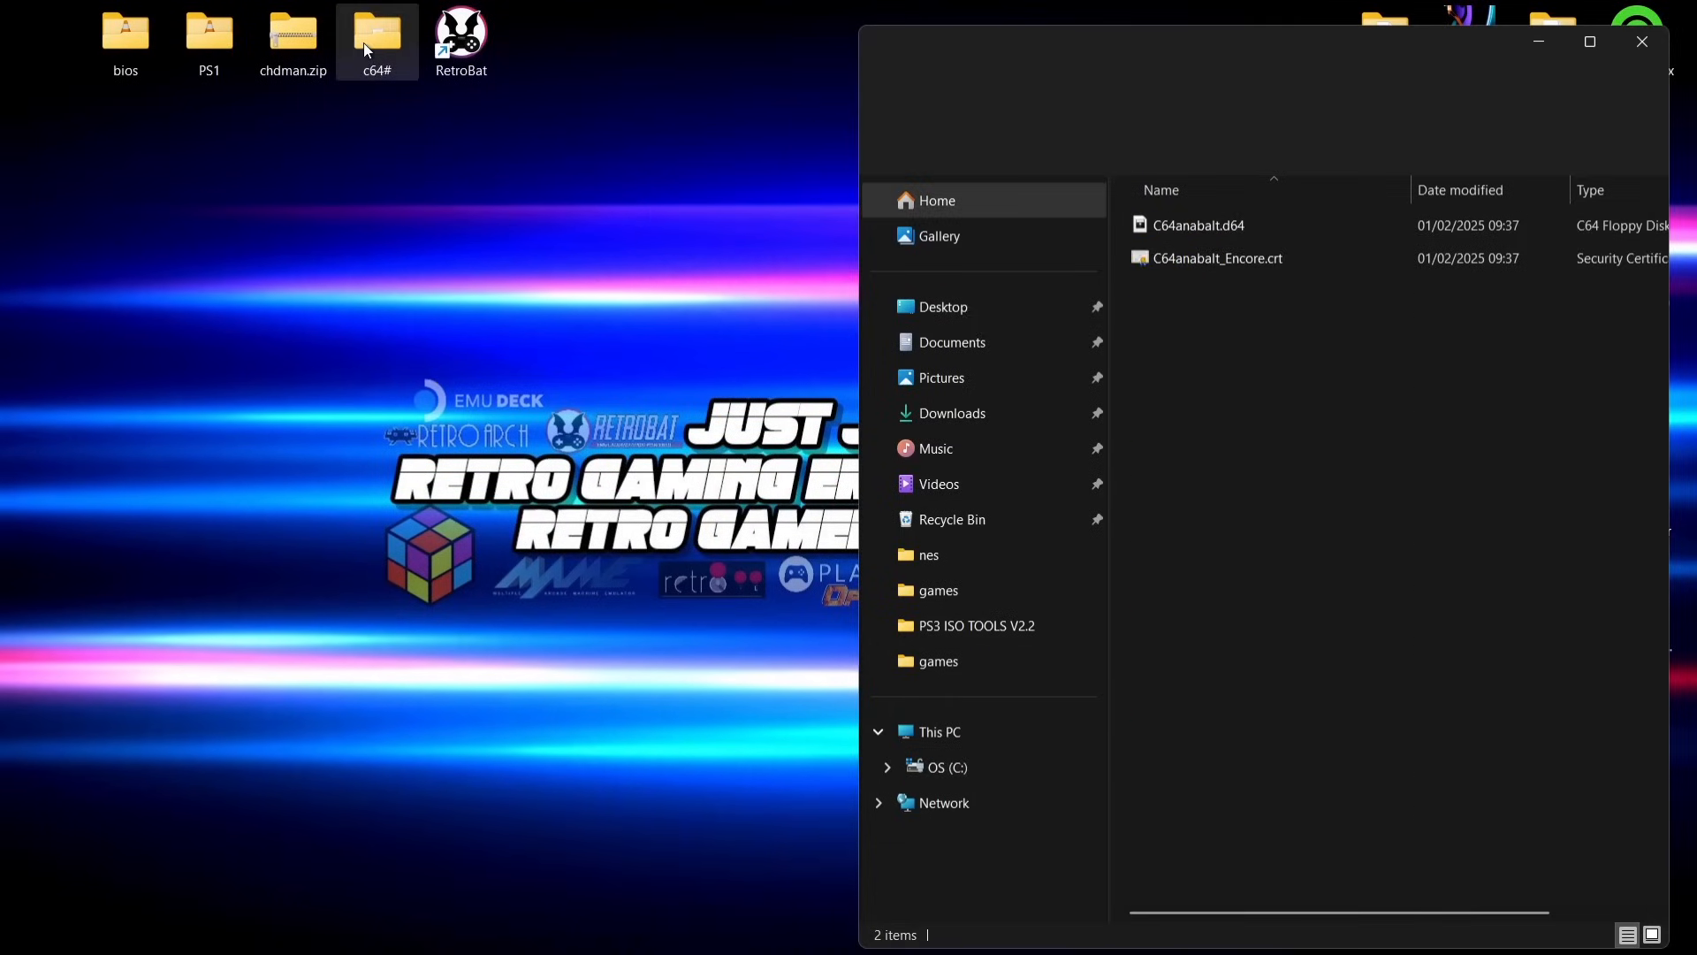
left_click_drag(1287, 43, 517, 43)
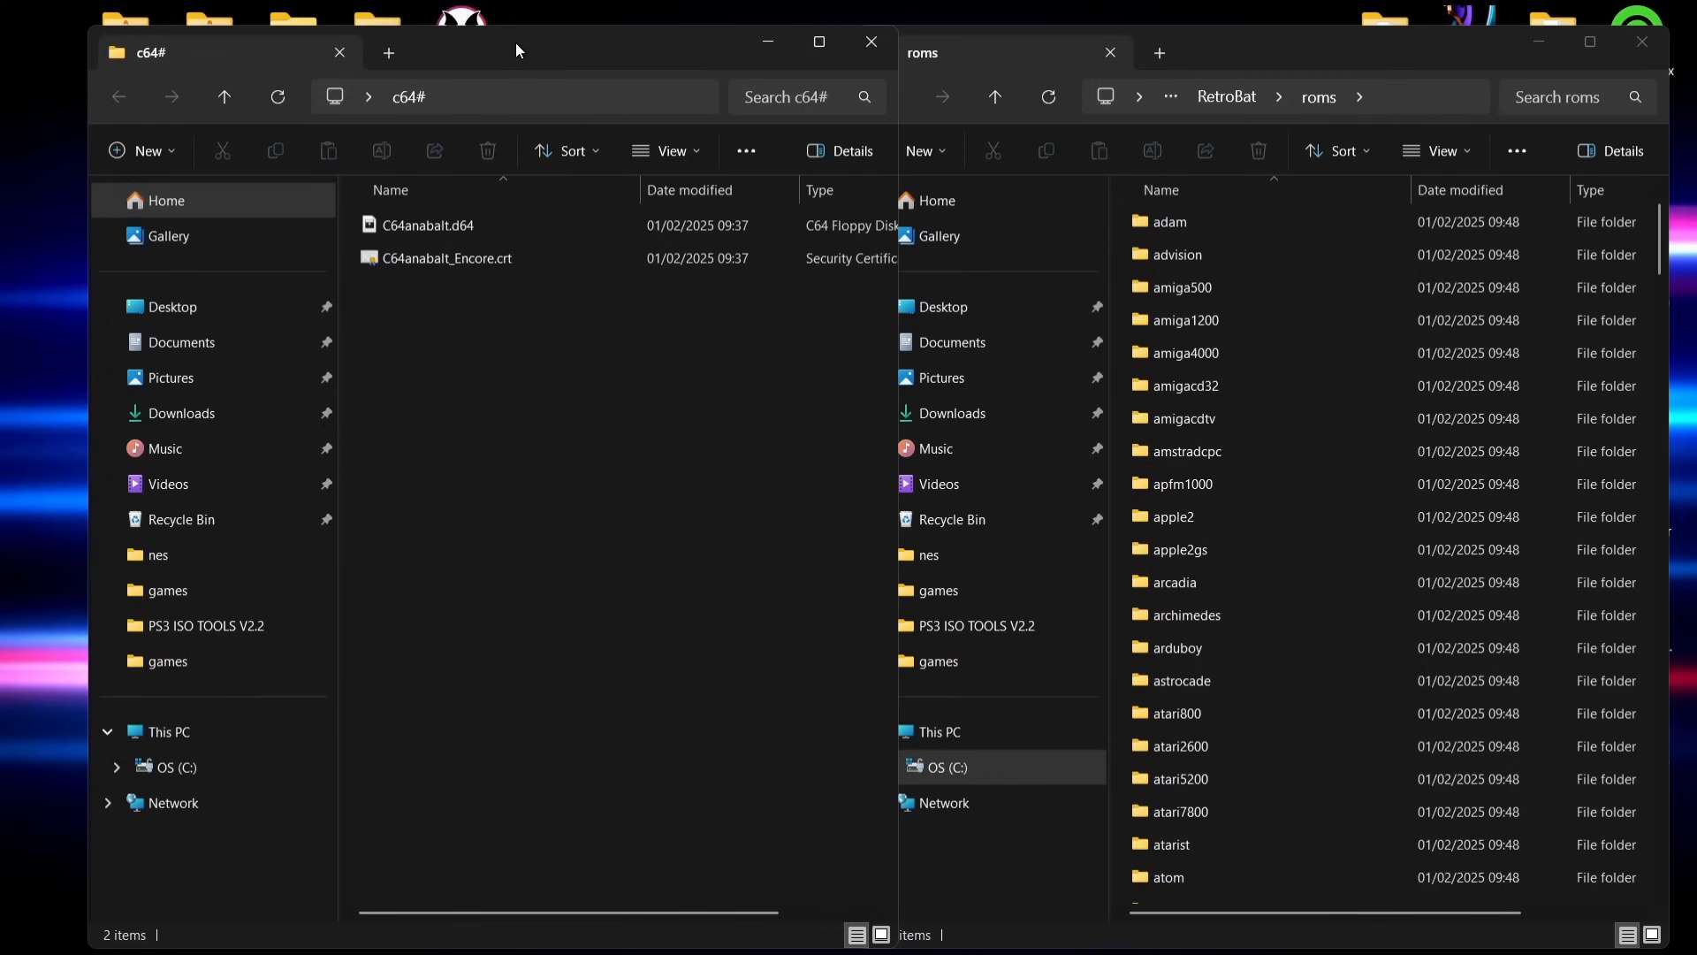
left_click(1667, 232)
scroll(1666, 232, "down", 4)
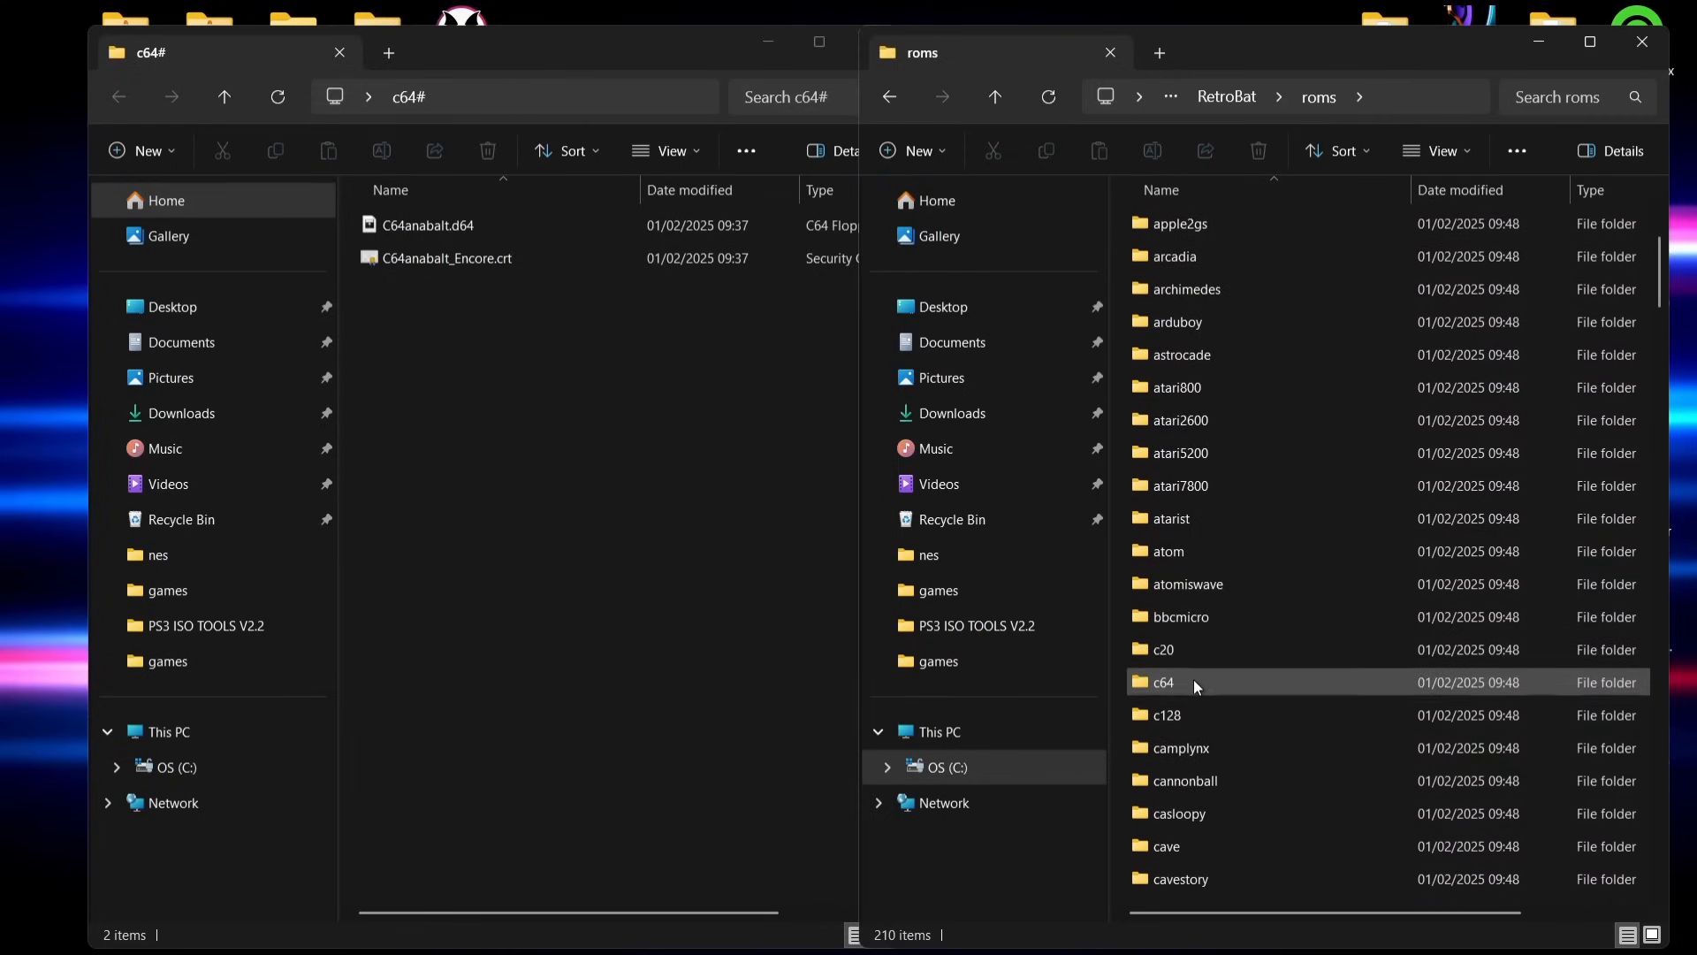
double_click(1193, 679)
Step: Move C64anabalt.d64 and C64anabalt_Encore.crt from c64# into roms\c64, and close the c64# window
left_click(544, 366)
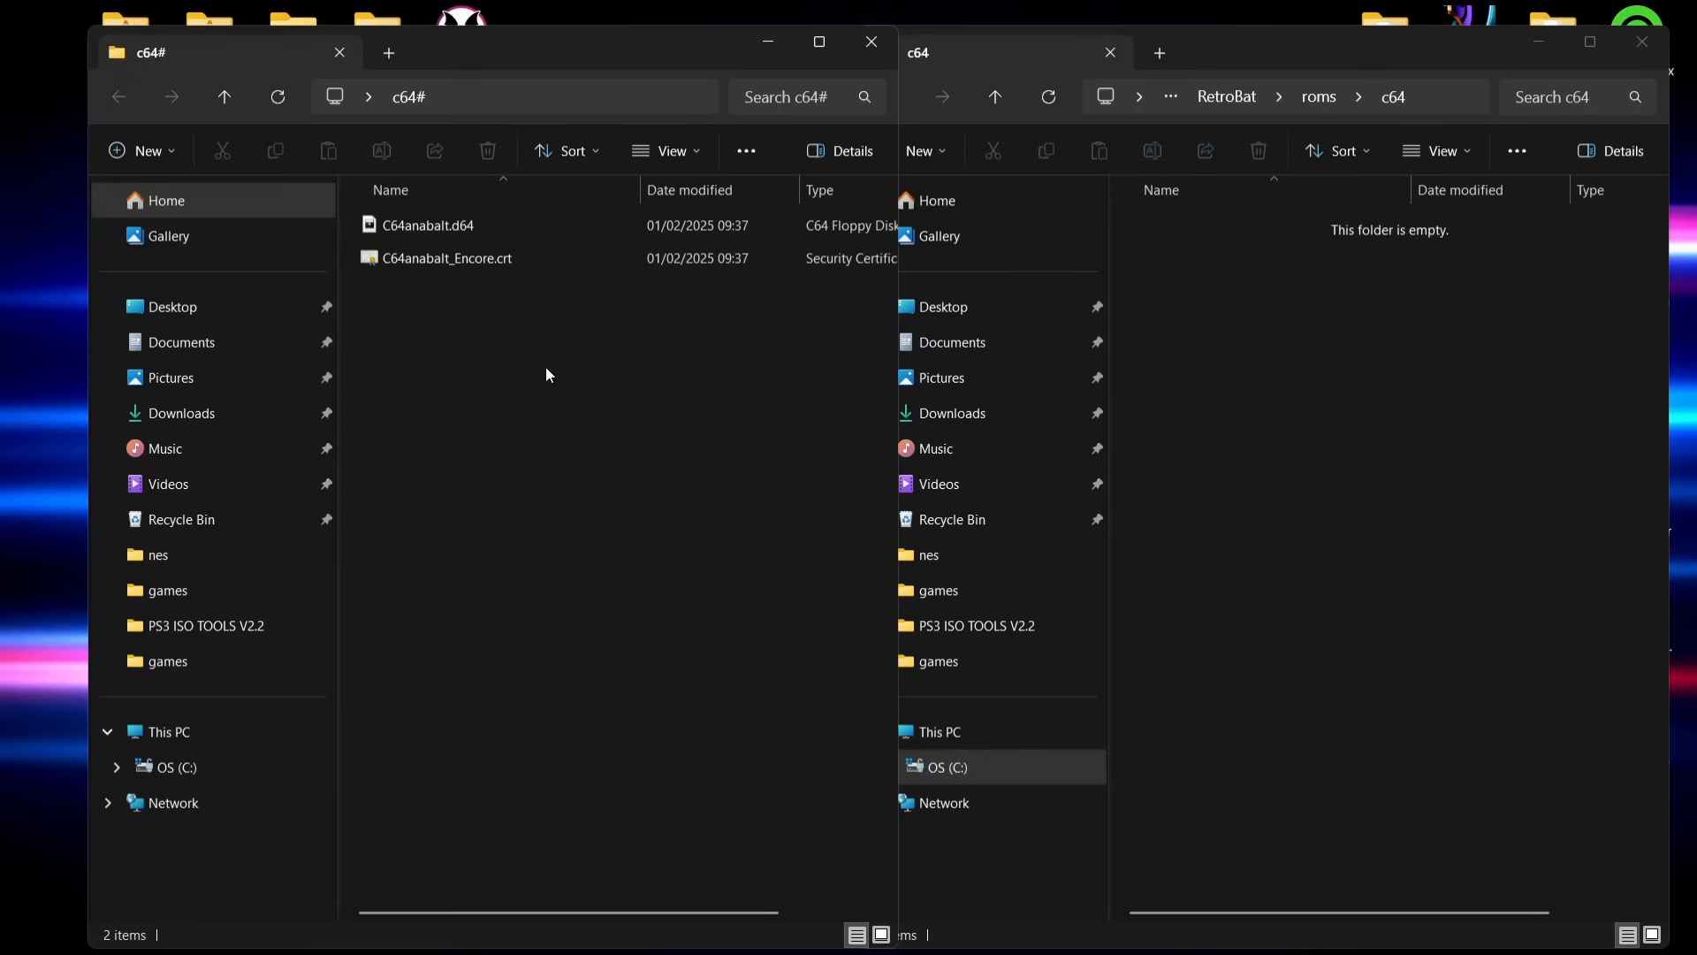
left_click_drag(544, 366, 1374, 393)
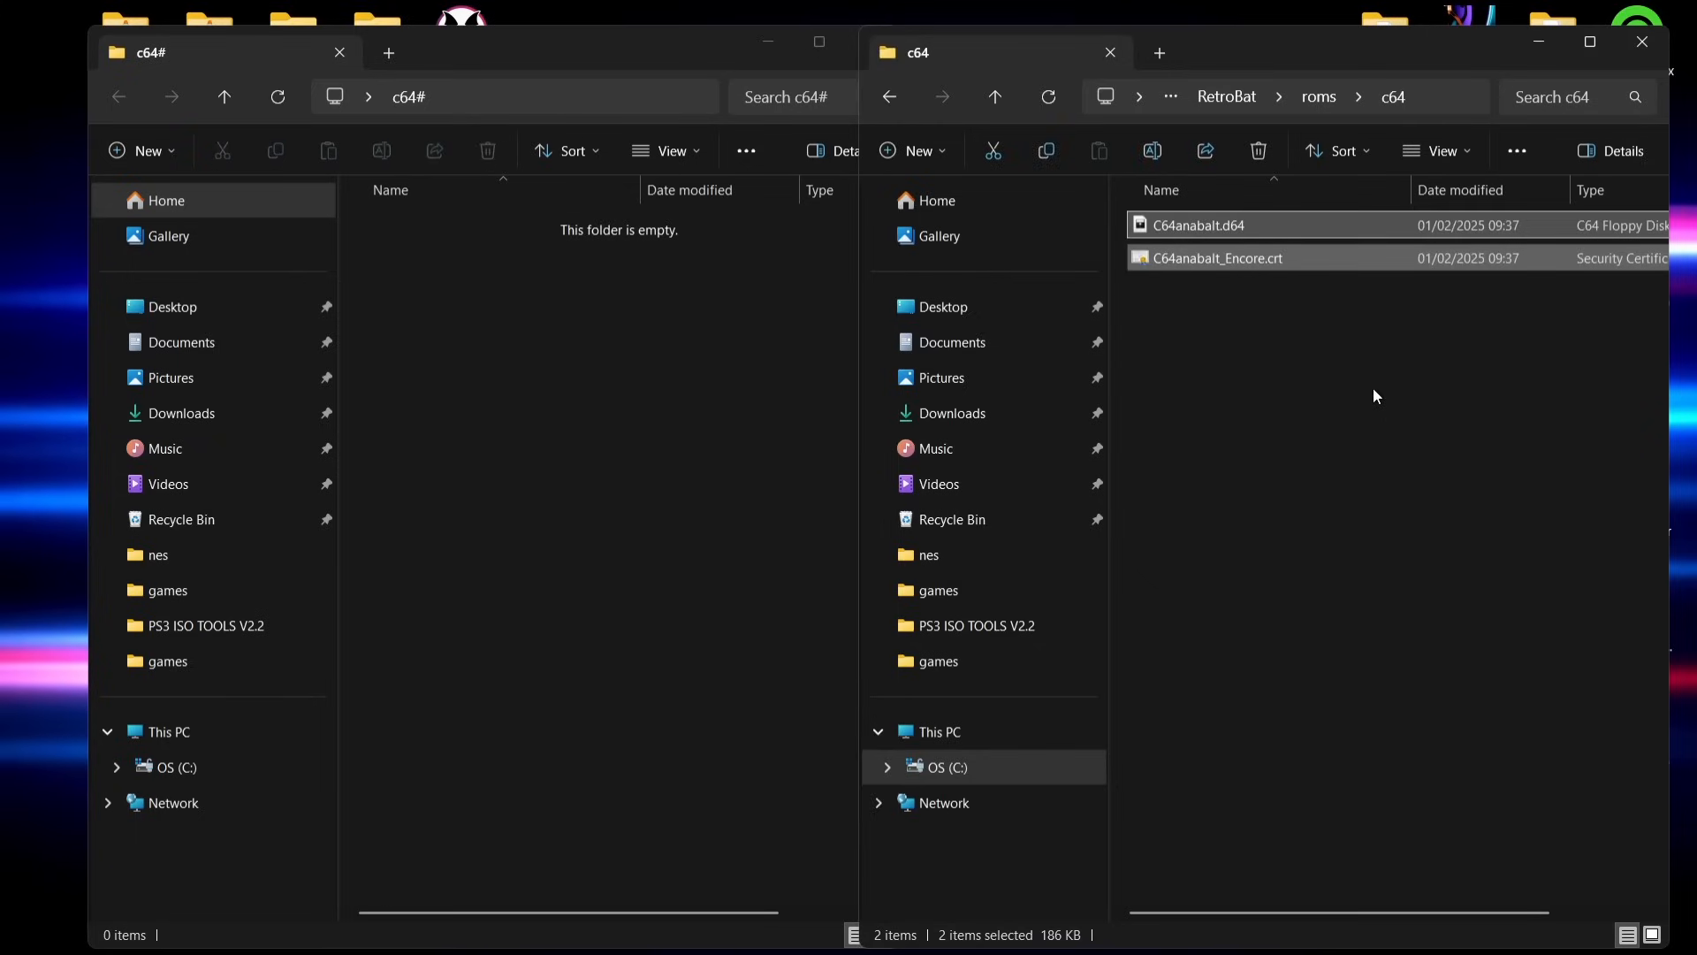
left_click(716, 58)
left_click(868, 41)
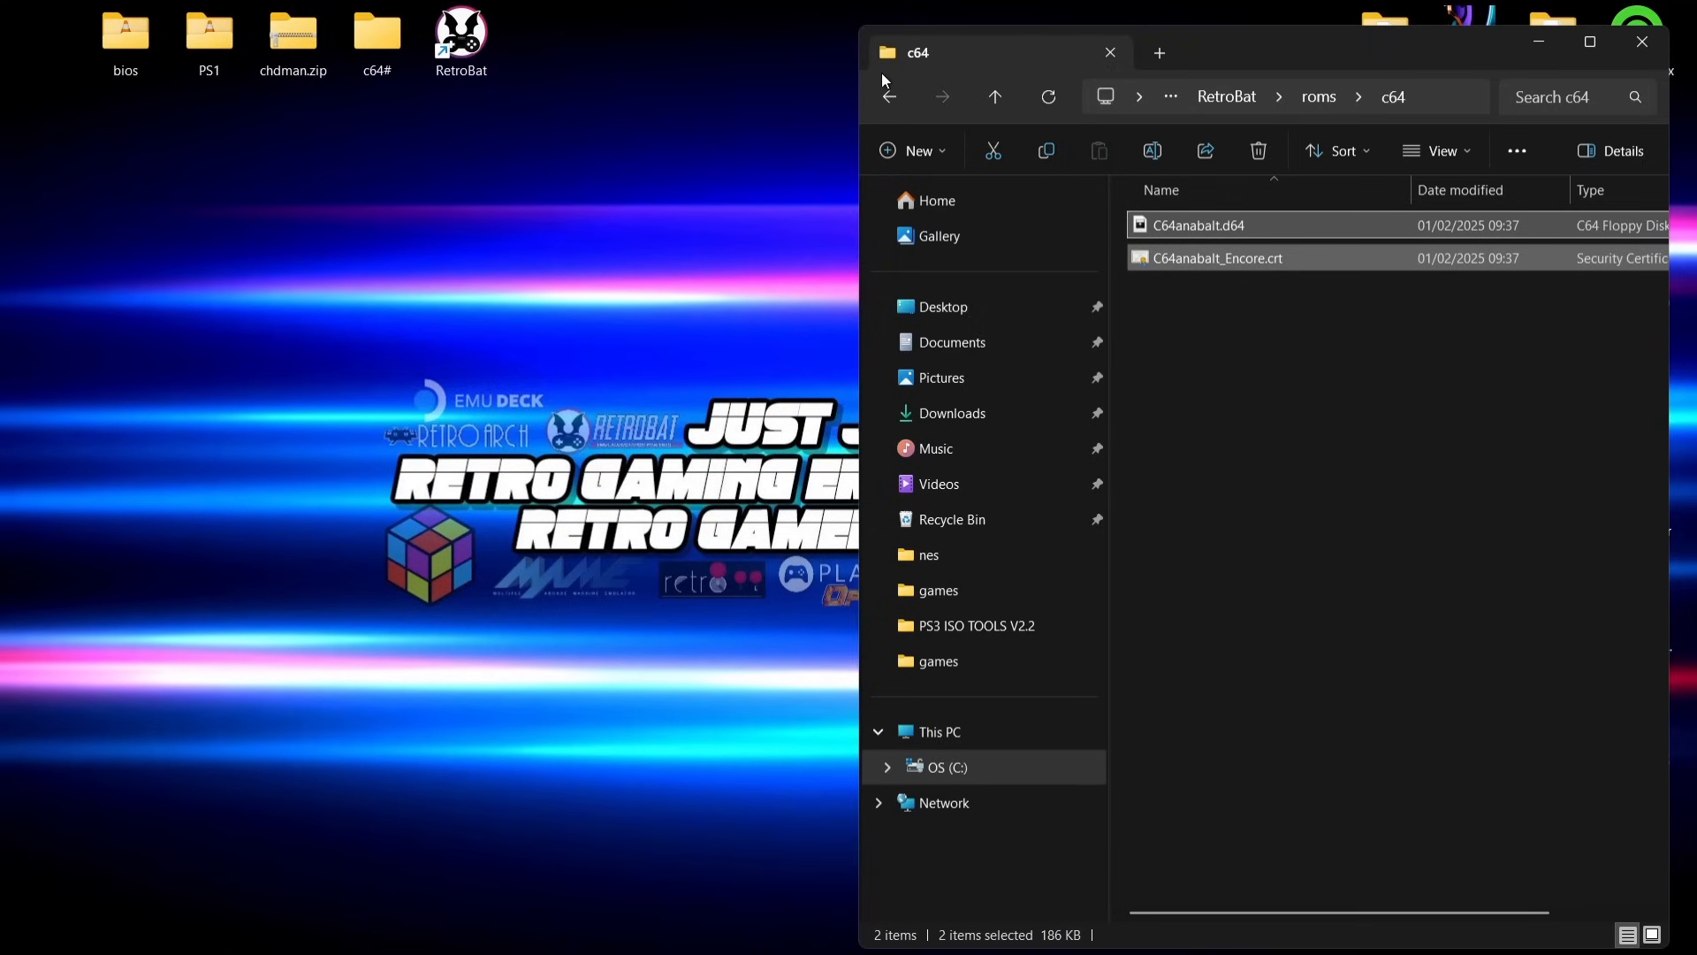
Step: Open the psx folder inside roms and place the desktop PS1 folder's window beside it
left_click(889, 96)
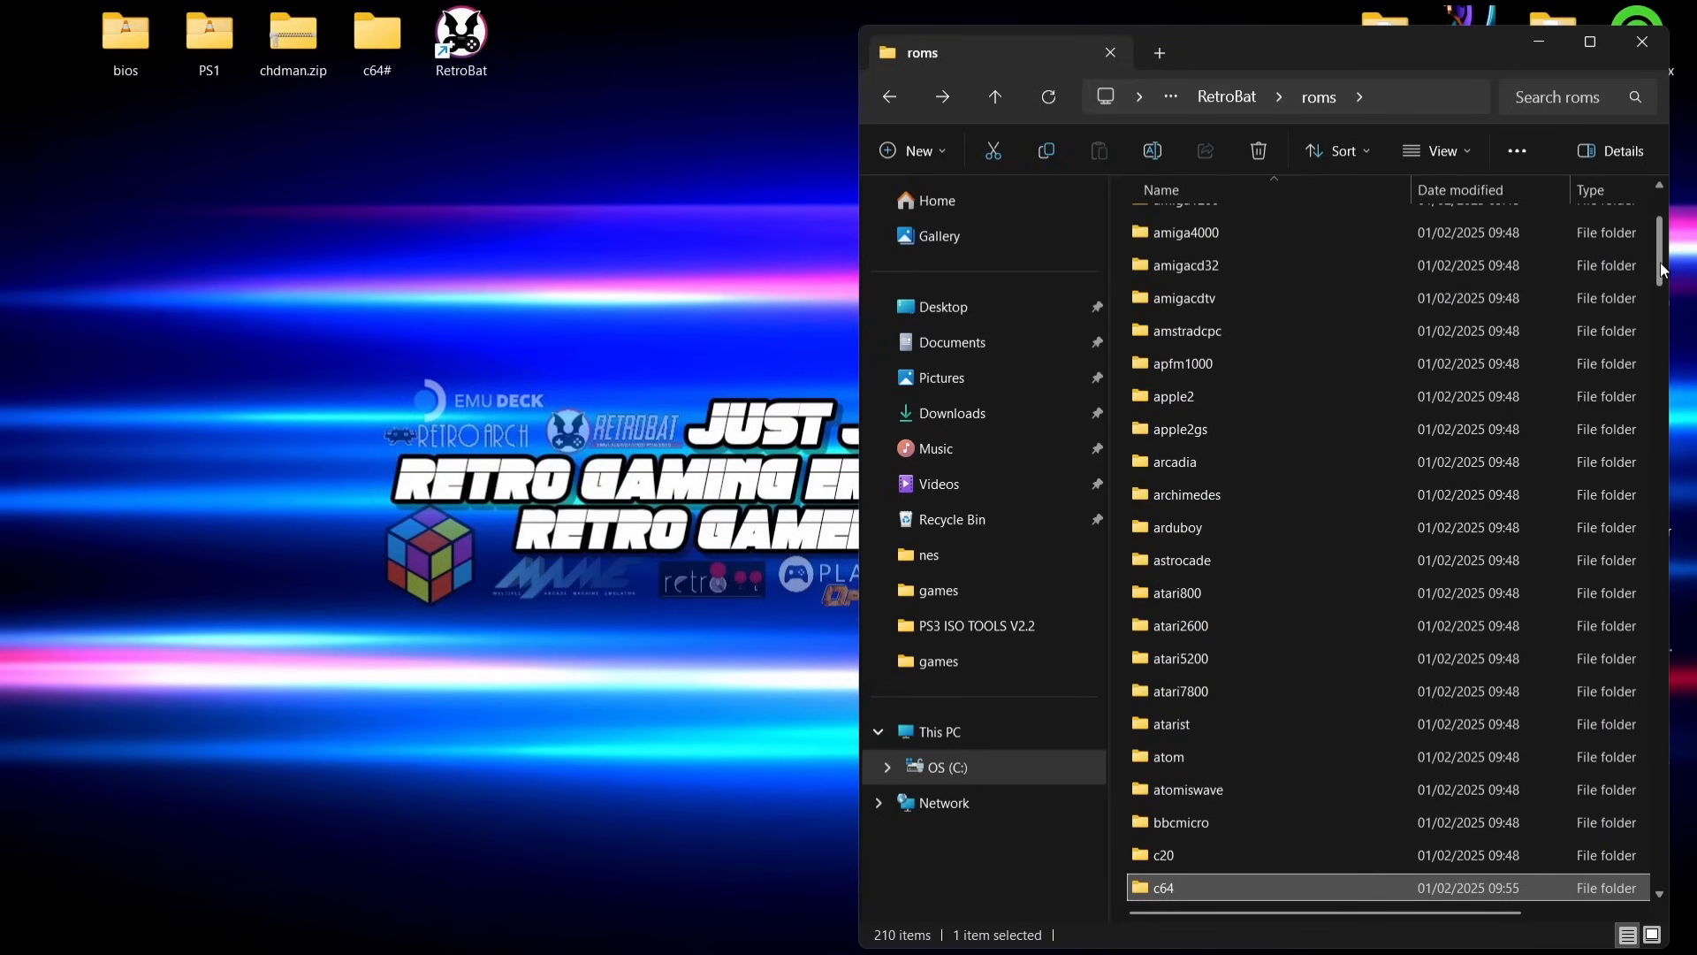
right_click(1660, 348)
left_click_drag(1662, 253, 1671, 650)
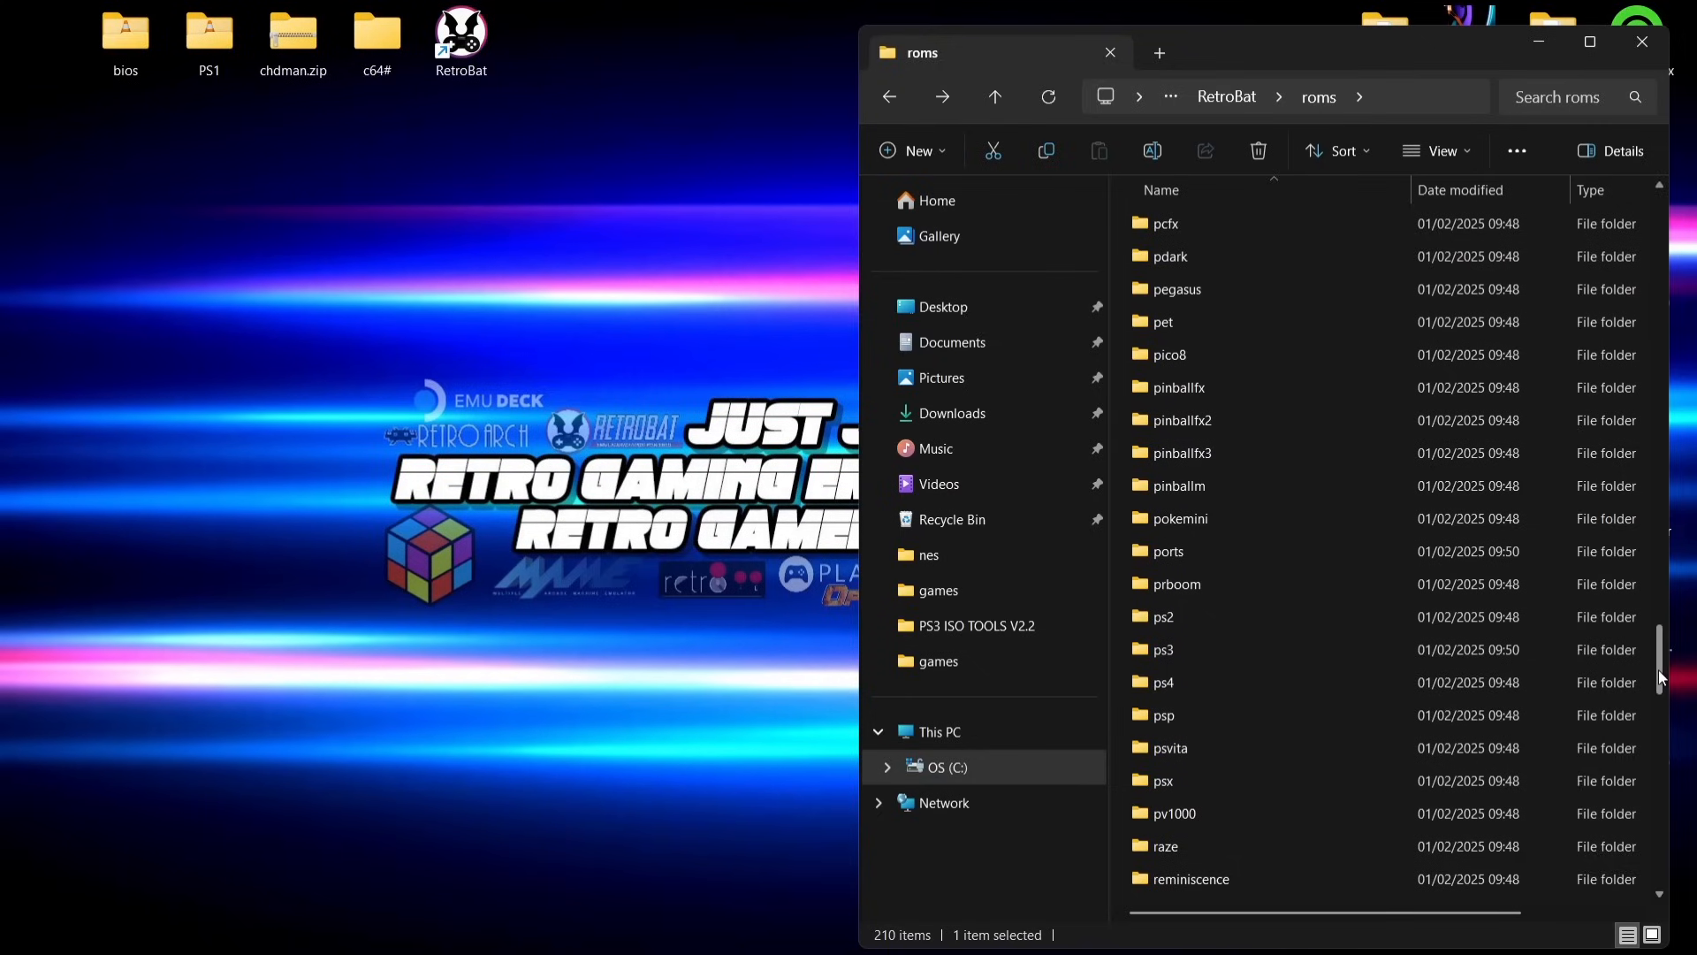
scroll(1659, 676, "down", 1)
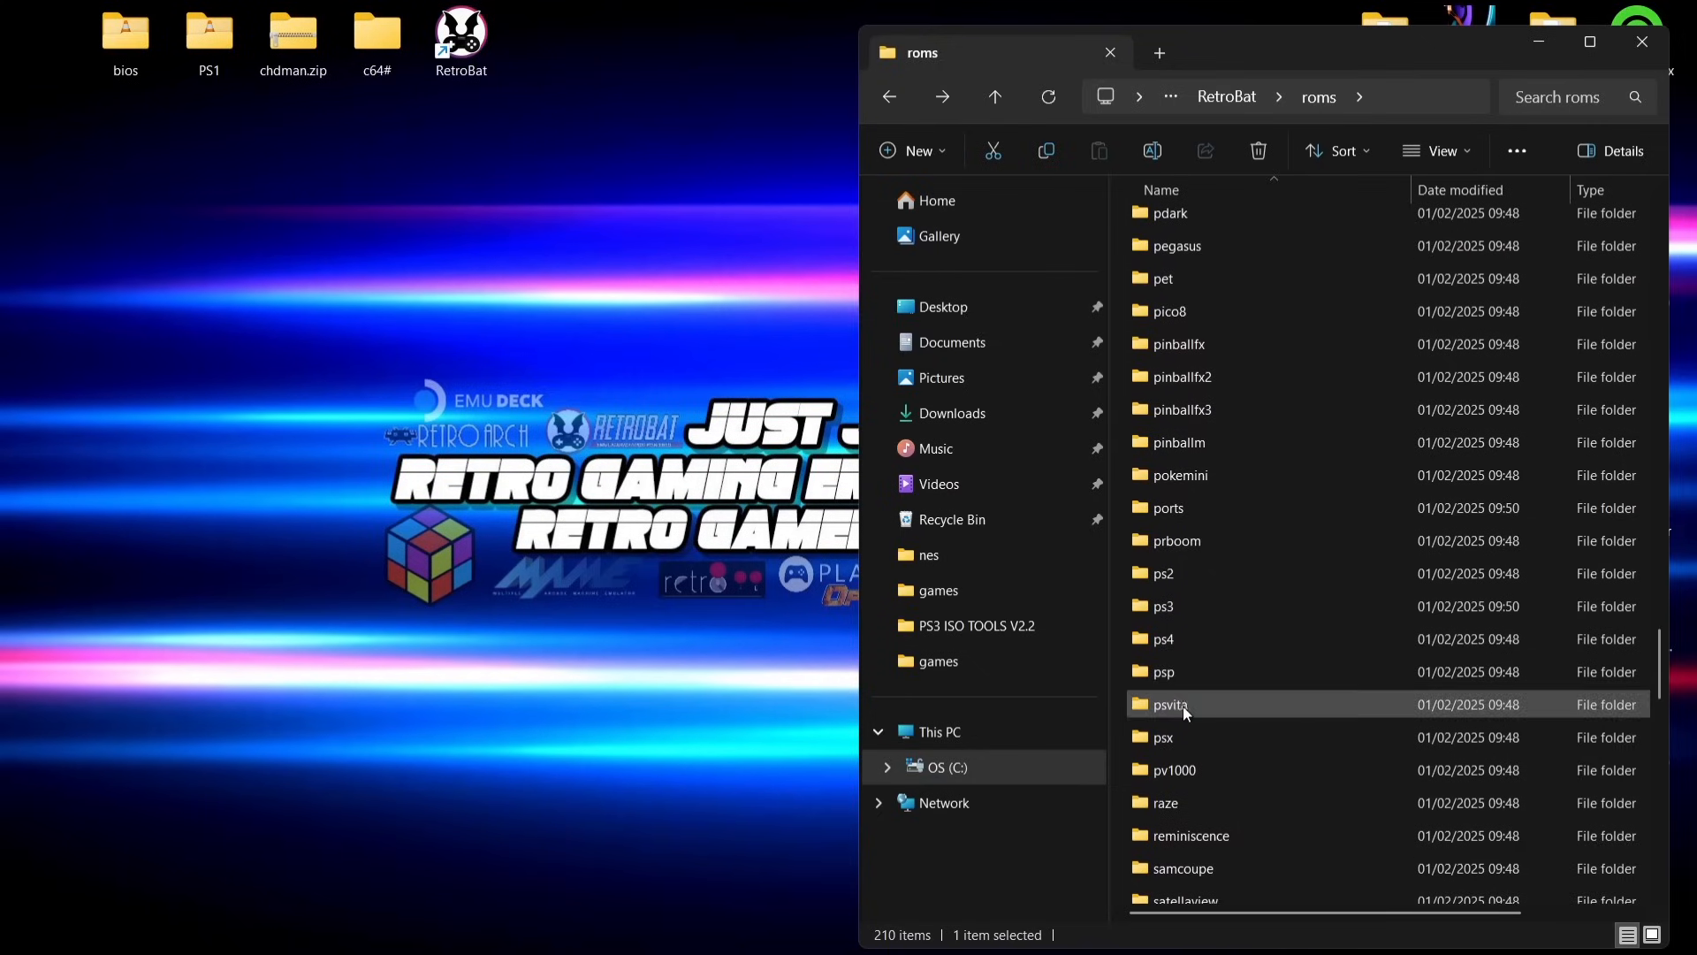
double_click(1202, 735)
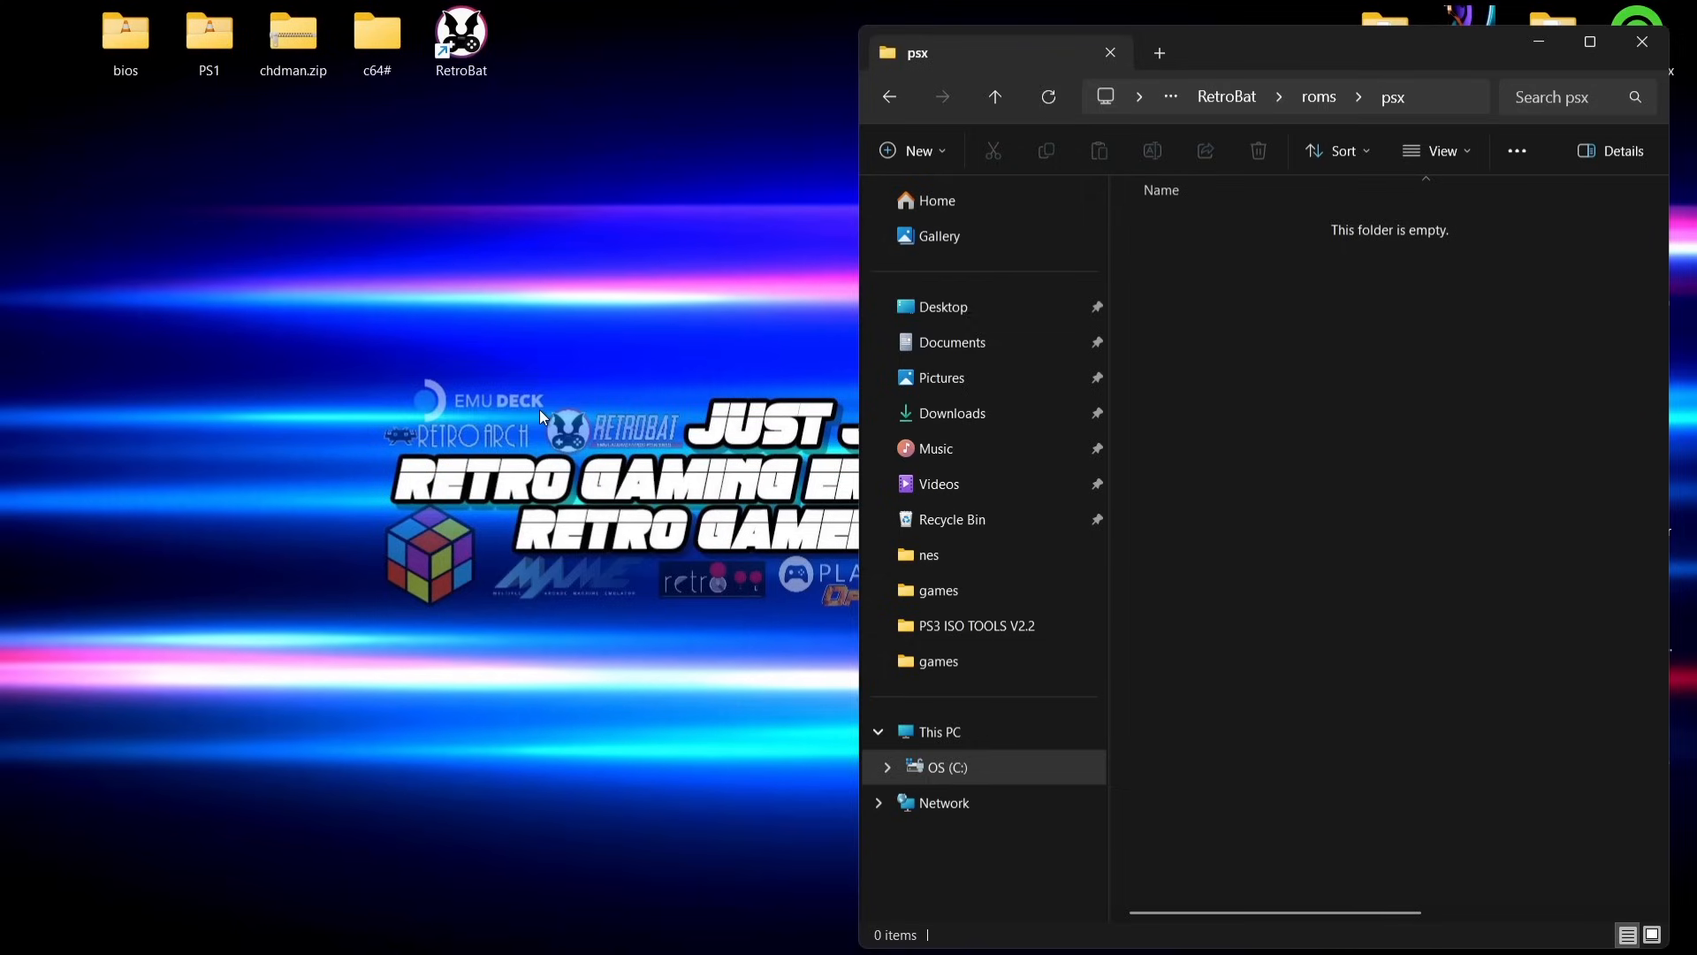
double_click(202, 51)
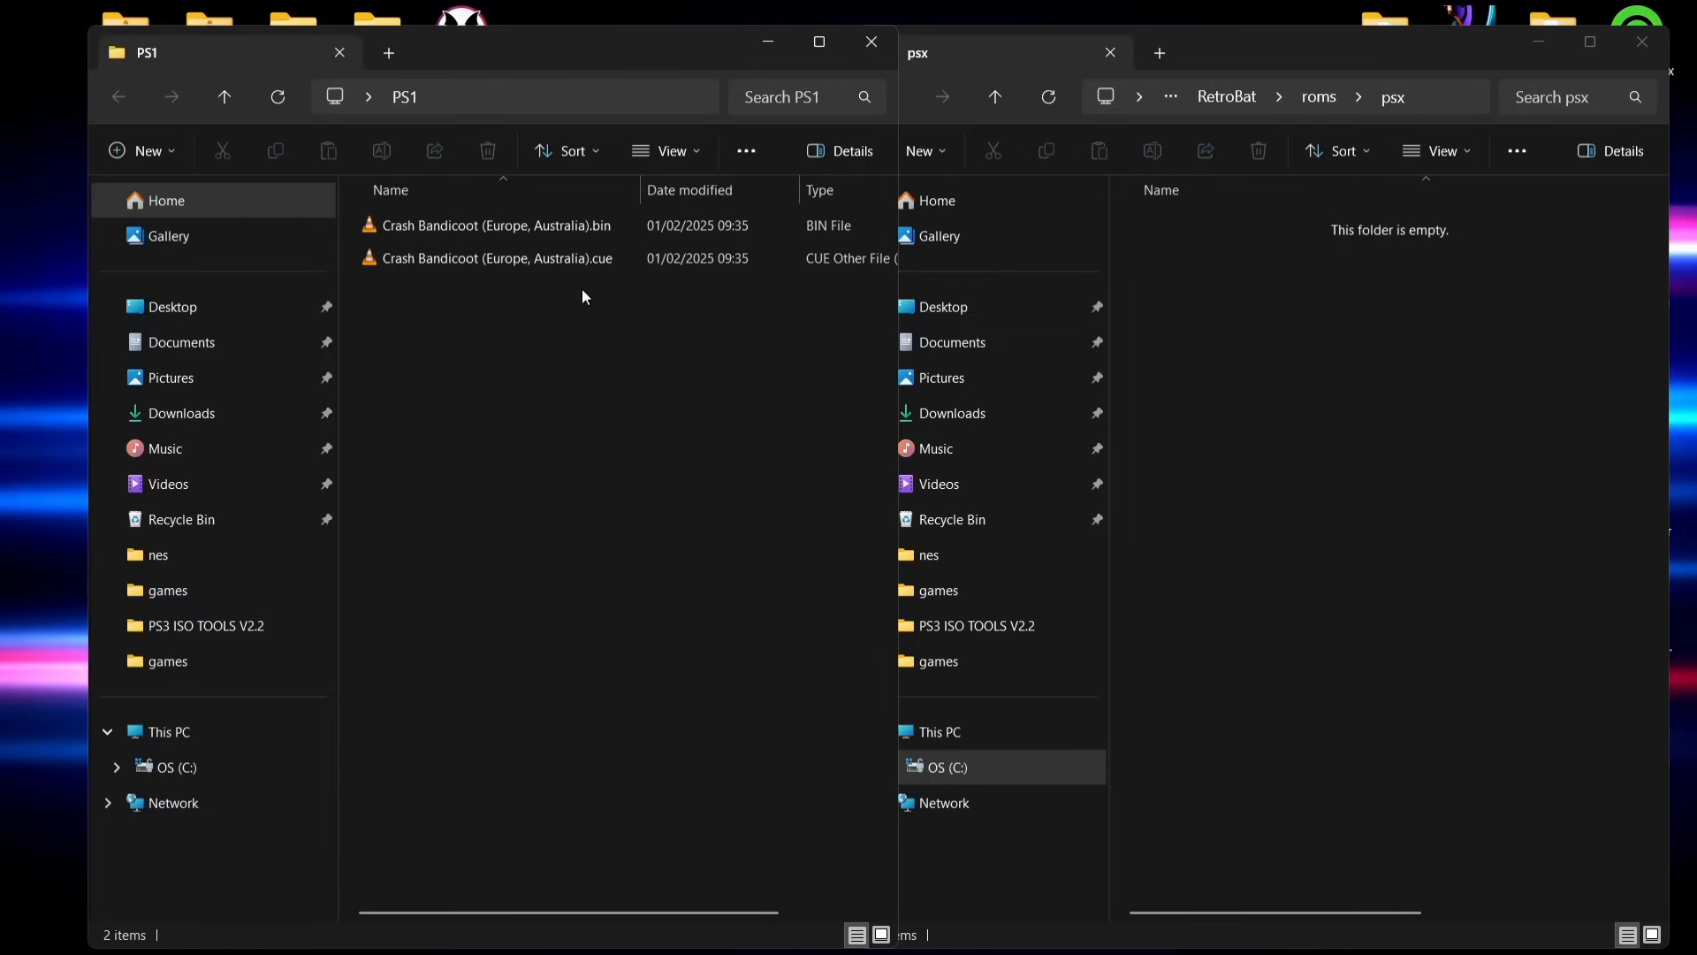
left_click_drag(616, 27, 616, 79)
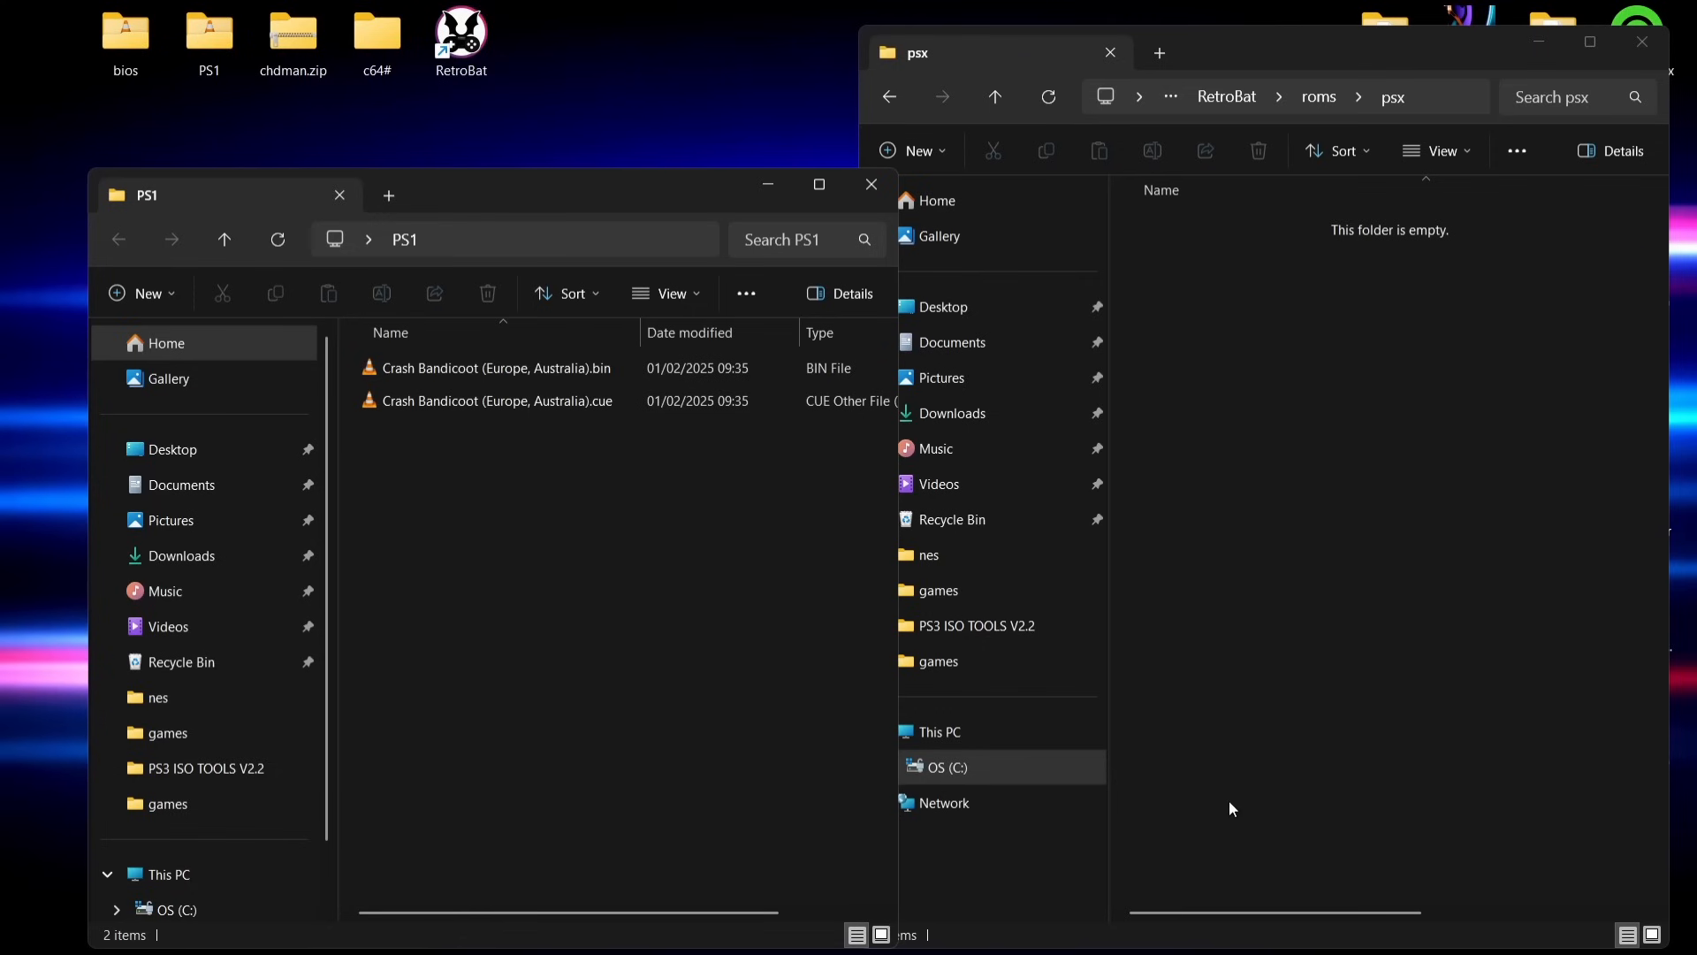
Step: Switch to Chrome and download CHDMAN.zip for Windows from the Recalbox Wiki's CHDMAN page
left_click(1000, 930)
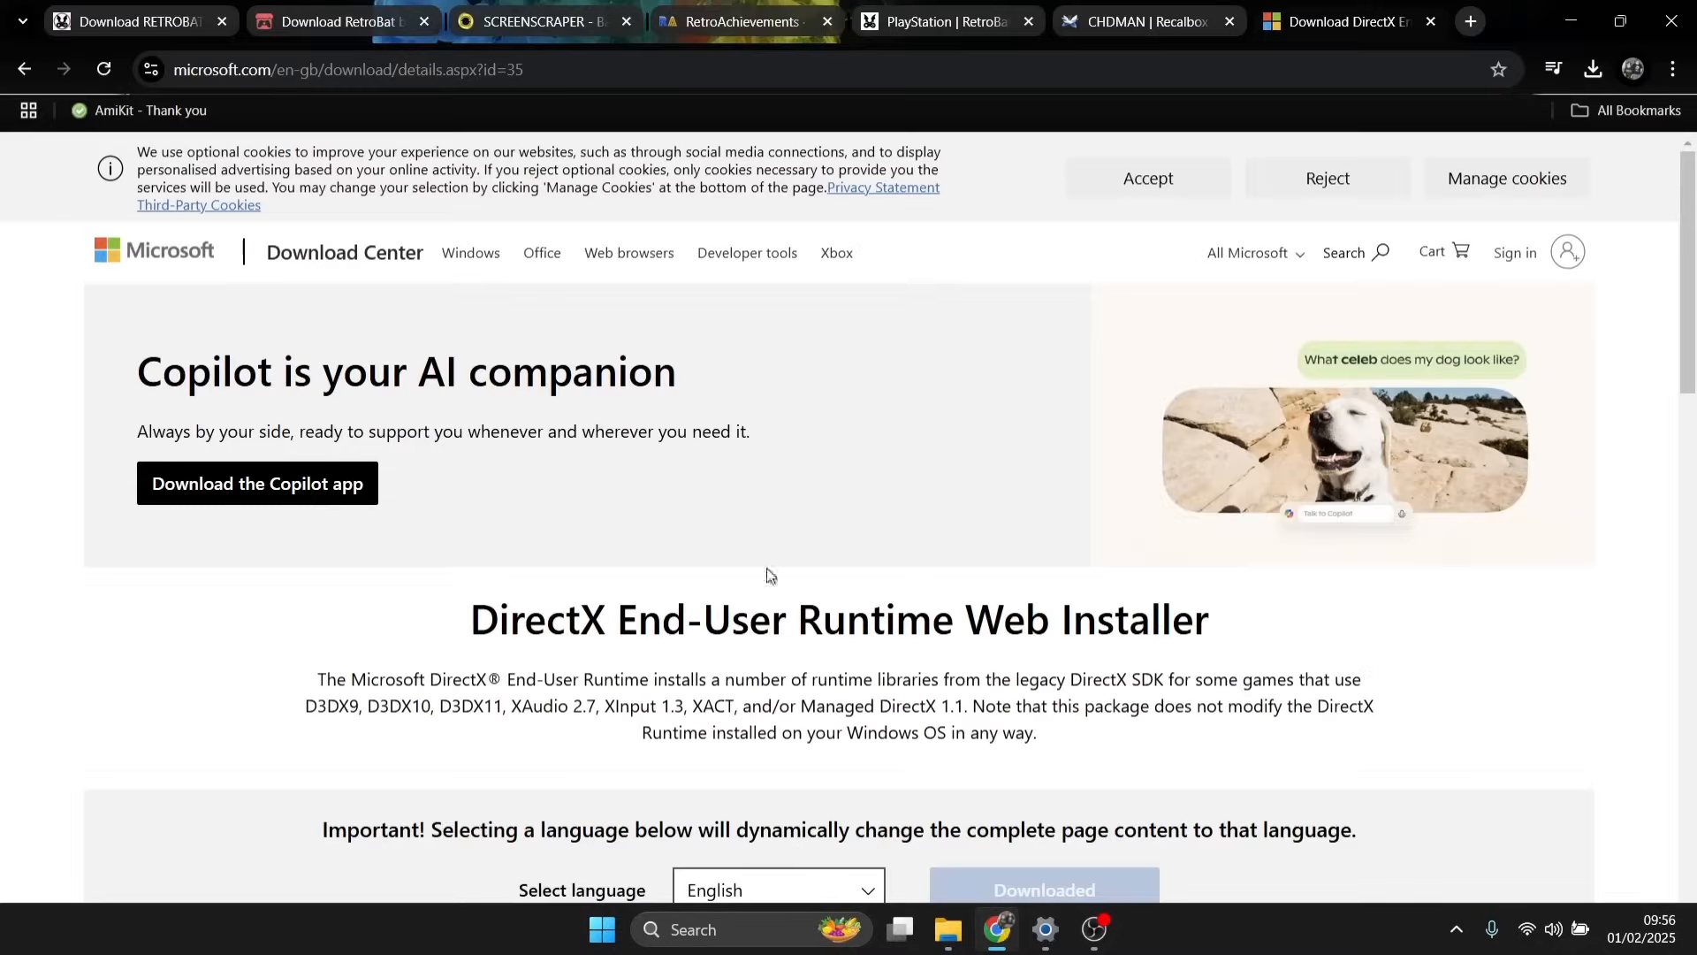
left_click(1127, 27)
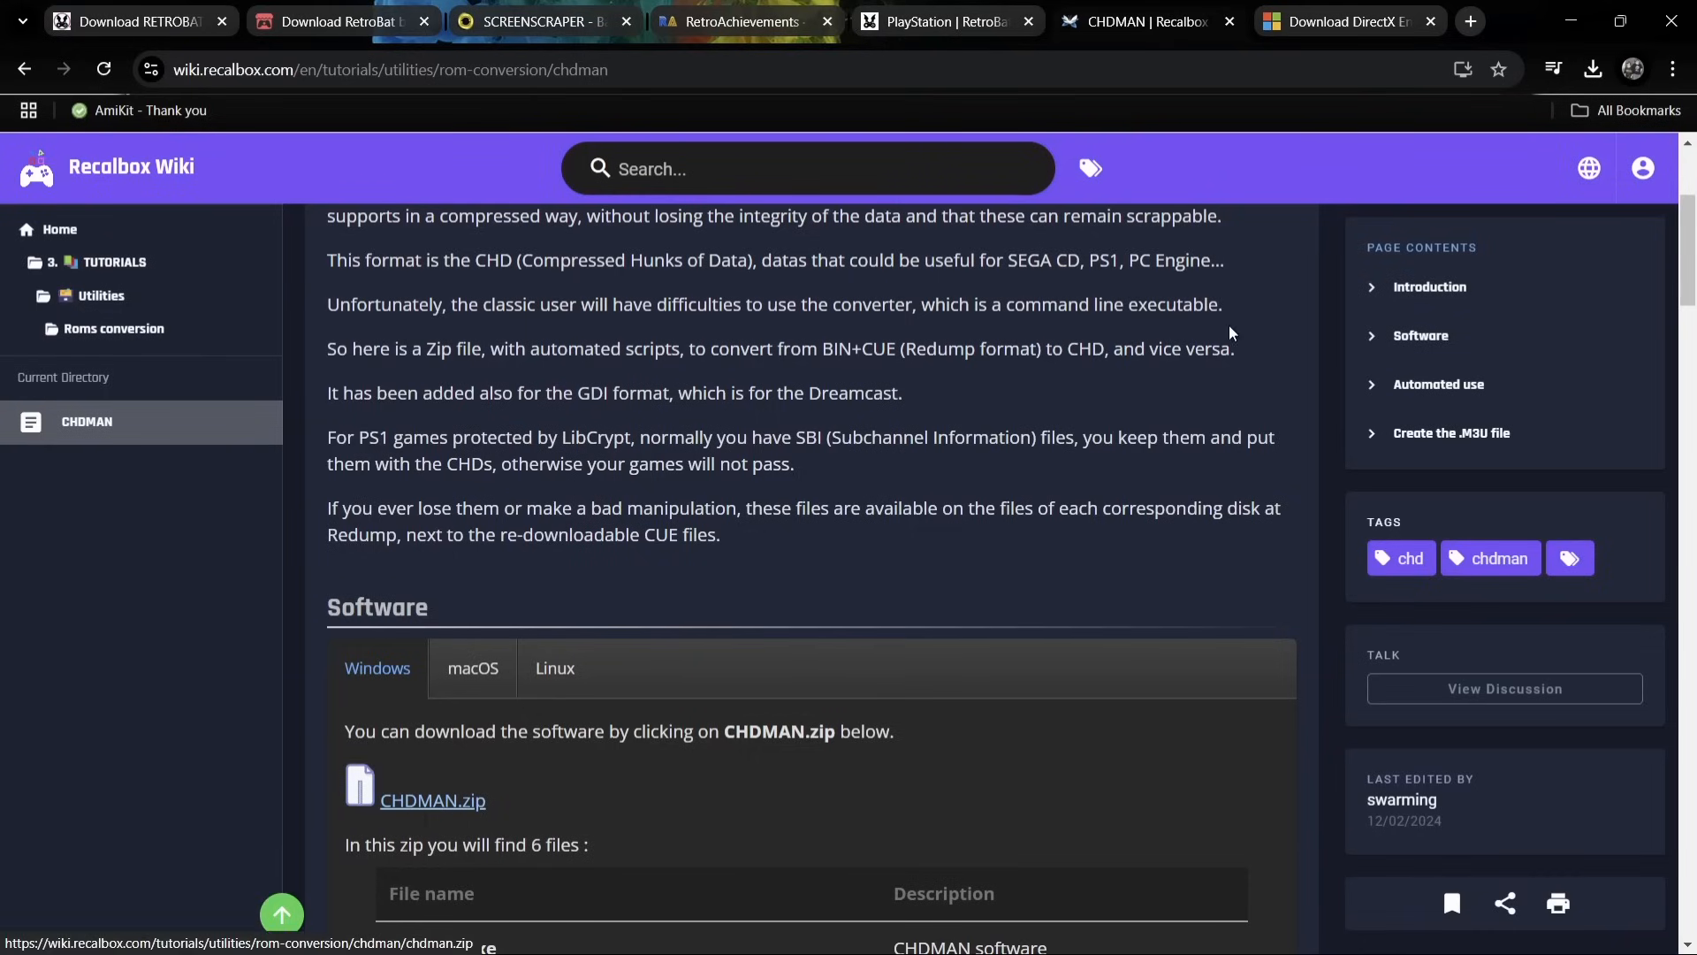
left_click(460, 805)
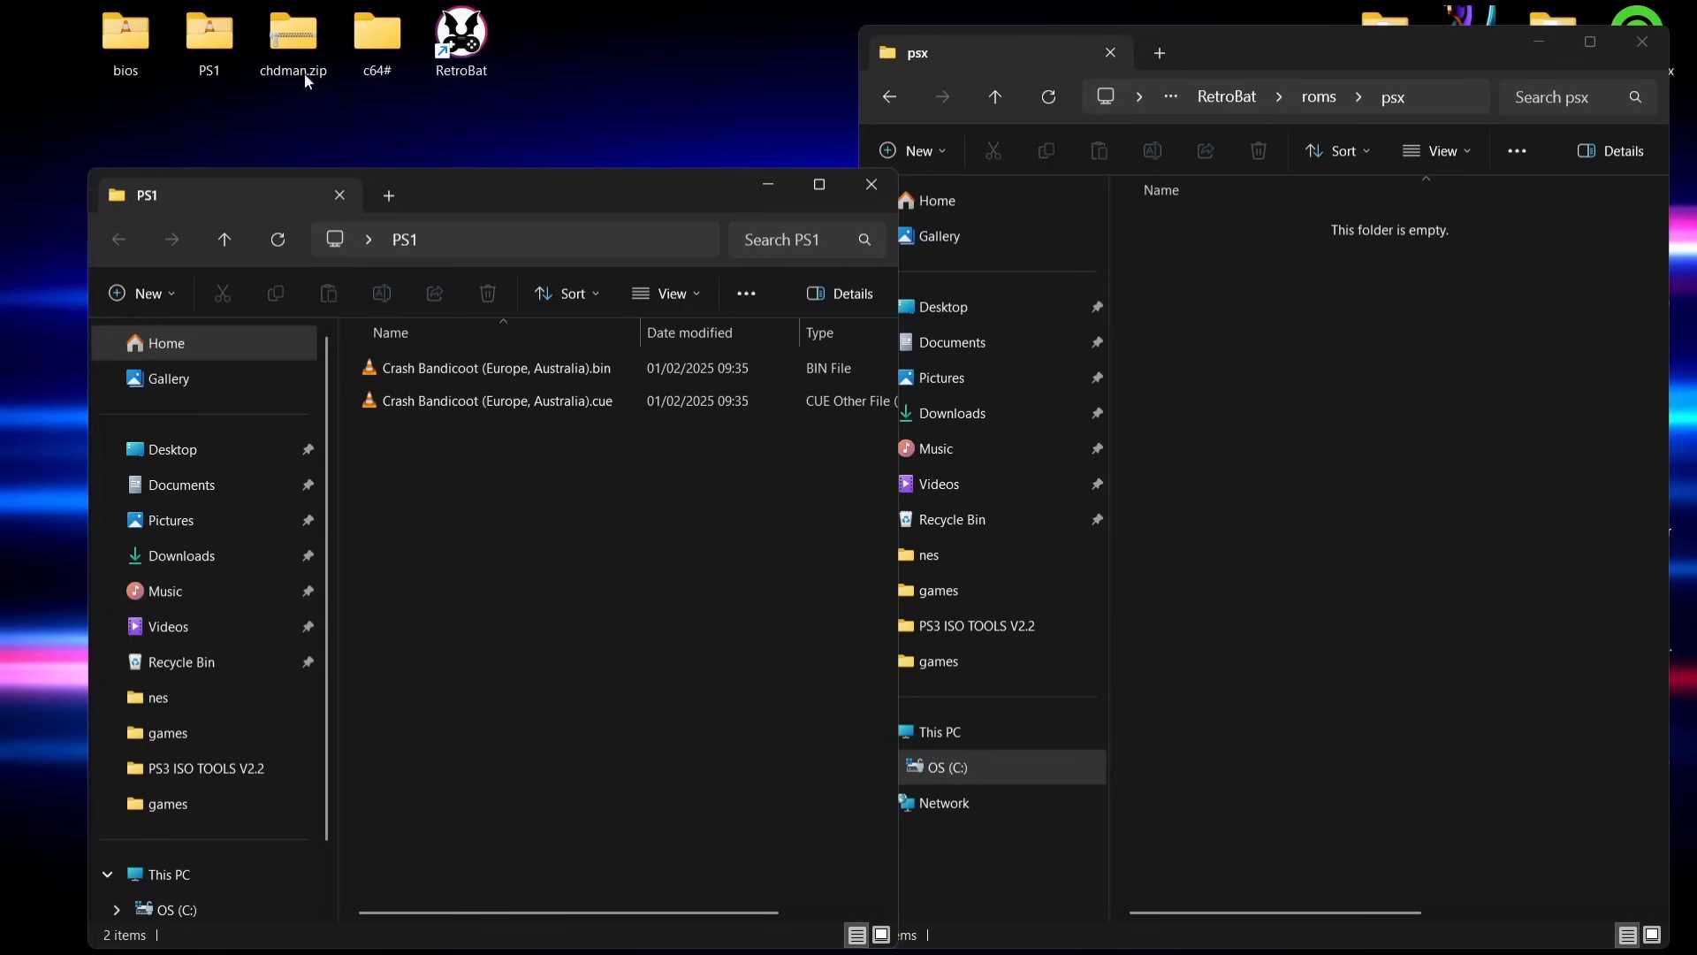
Step: Copy chdman.exe and CUE-GDI-ISO to CHD.bat from the desktop's chdman.zip into the PS1 folder, and close the archive window
double_click(293, 51)
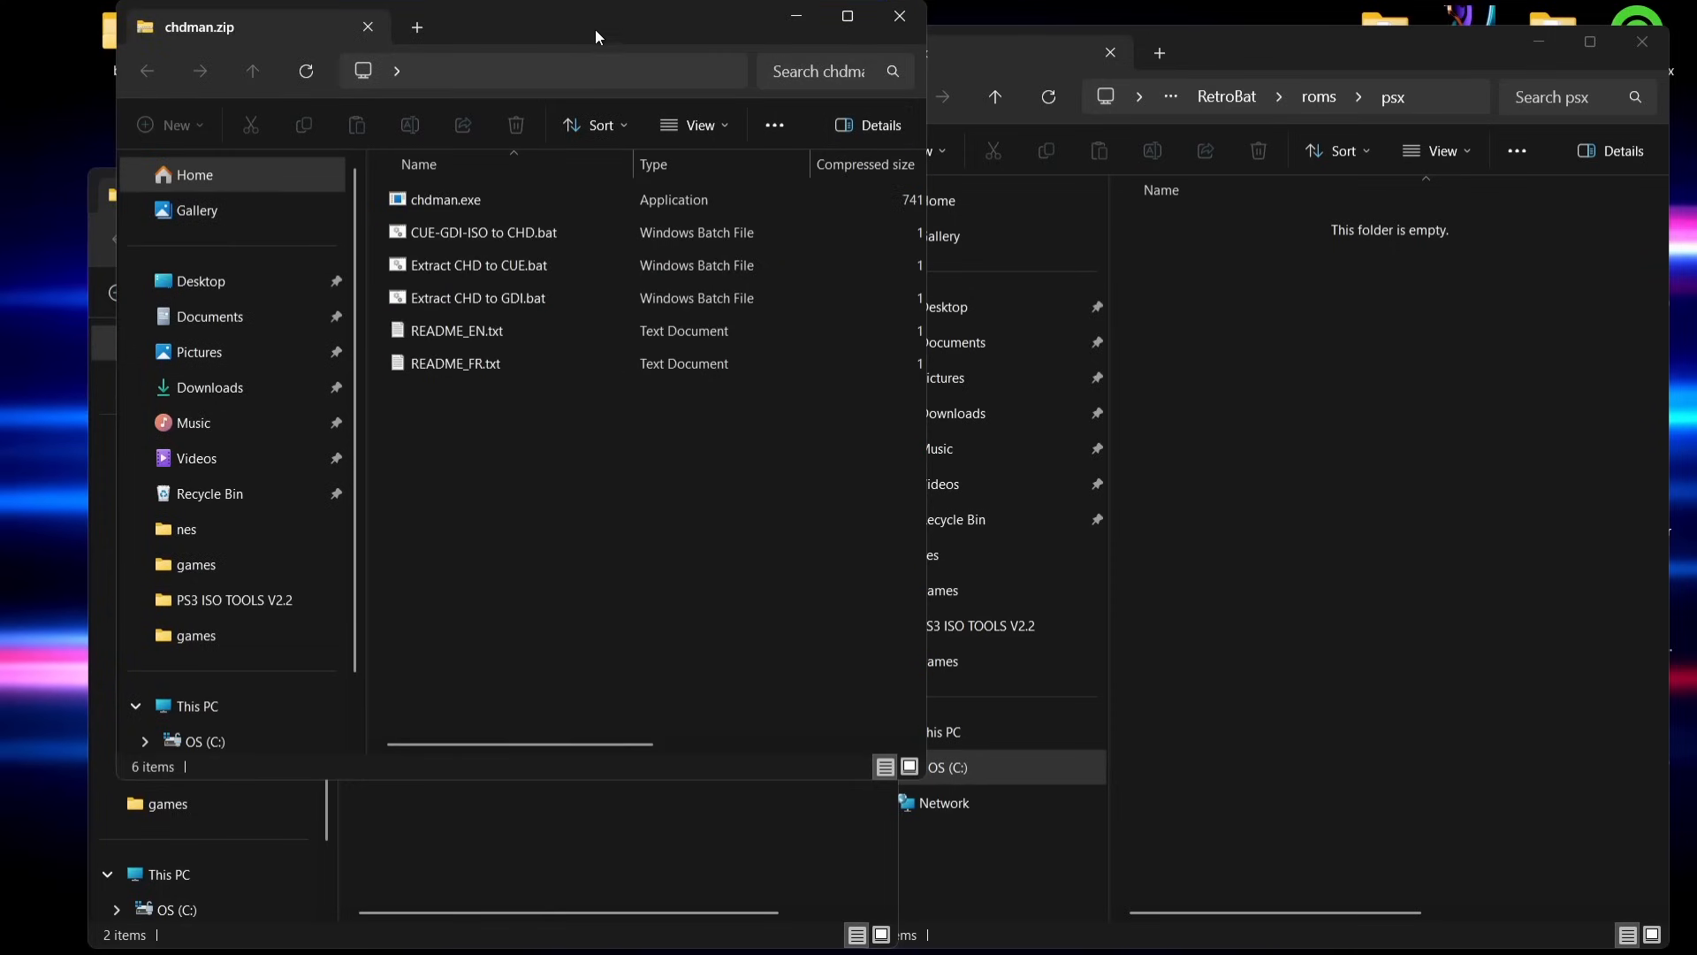
left_click_drag(596, 29, 1331, 61)
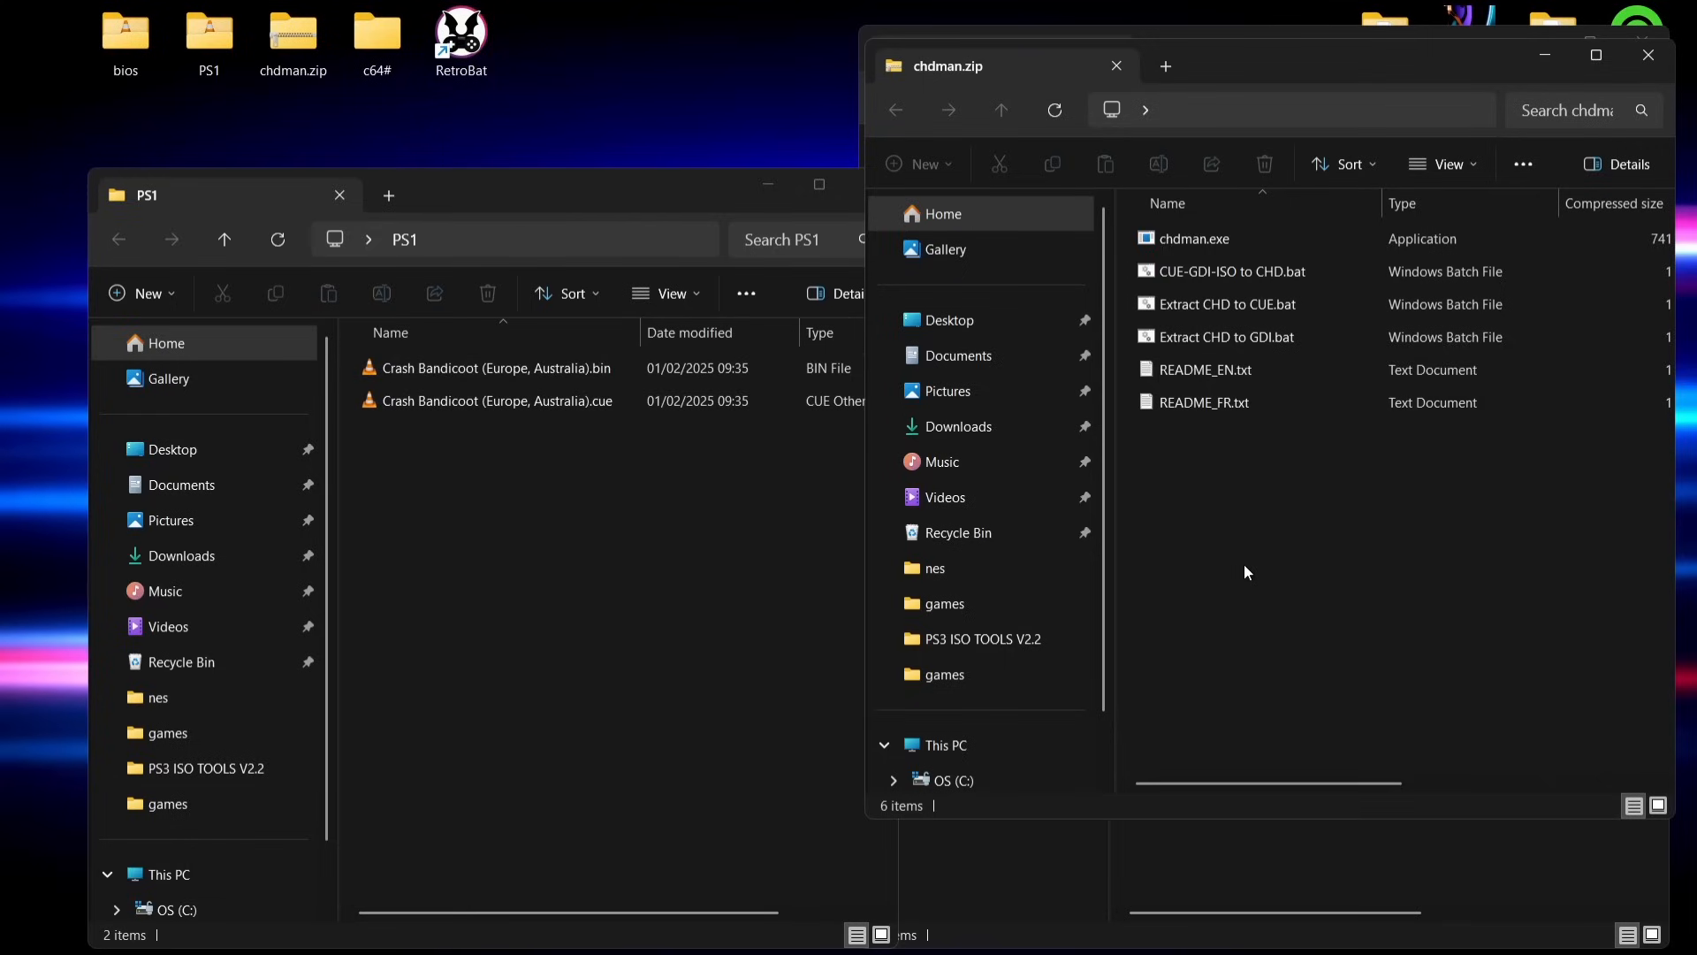
left_click(1173, 239)
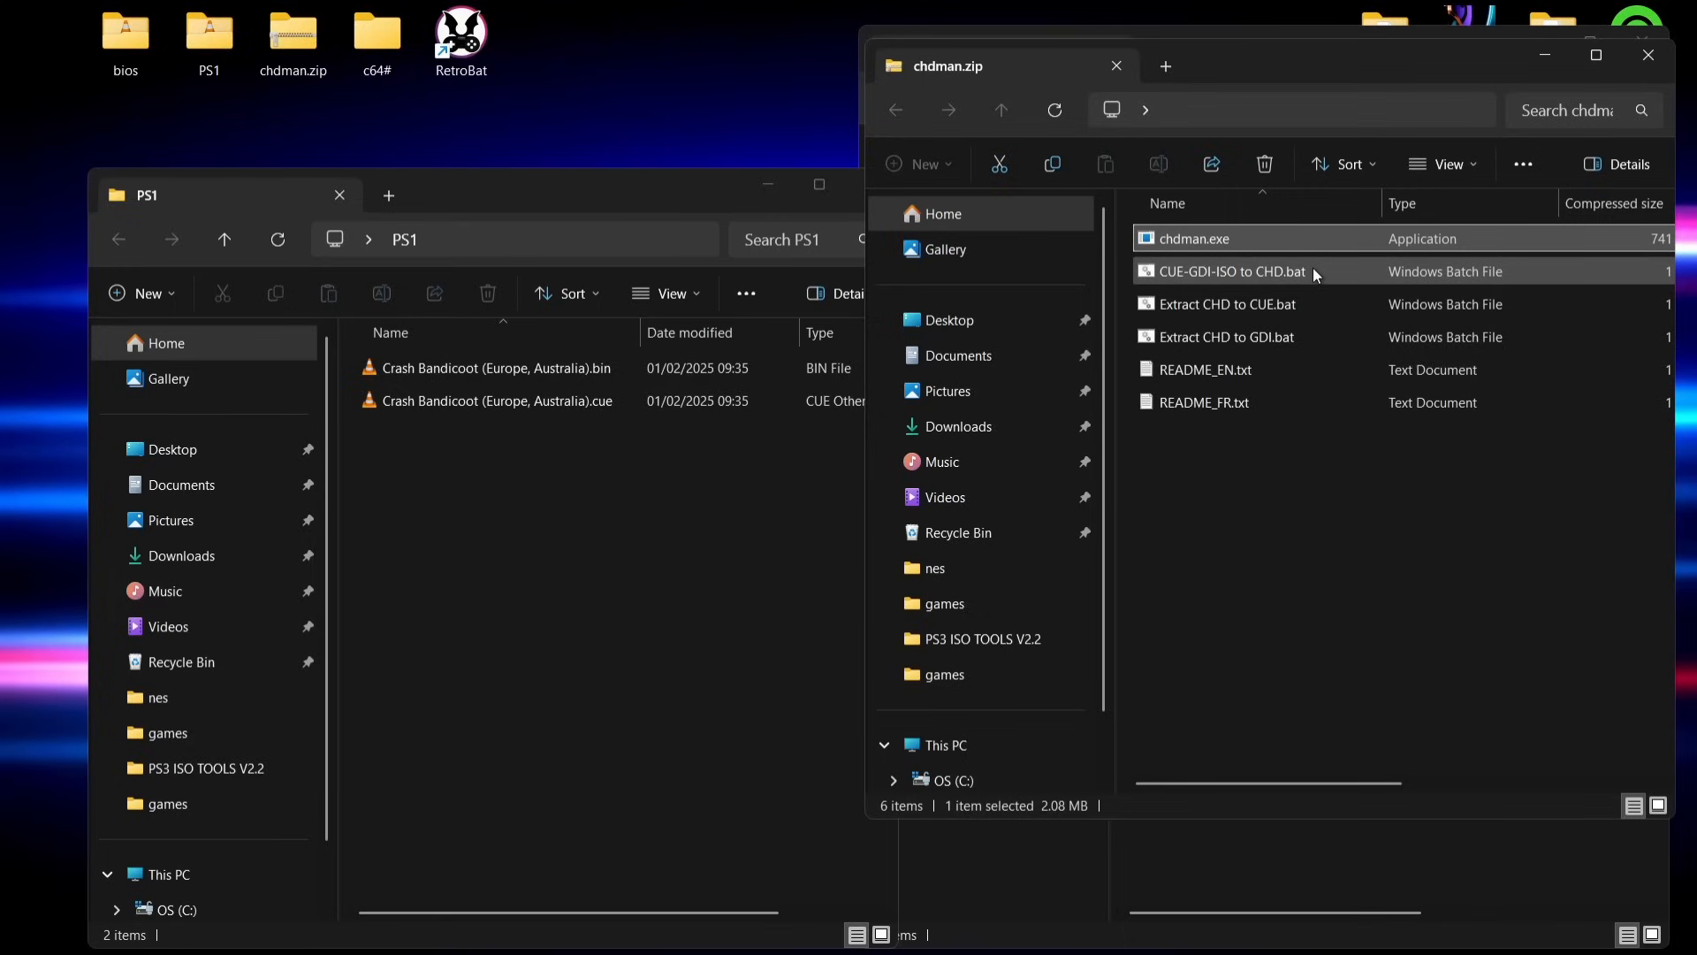
left_click(1208, 272, "ctrl")
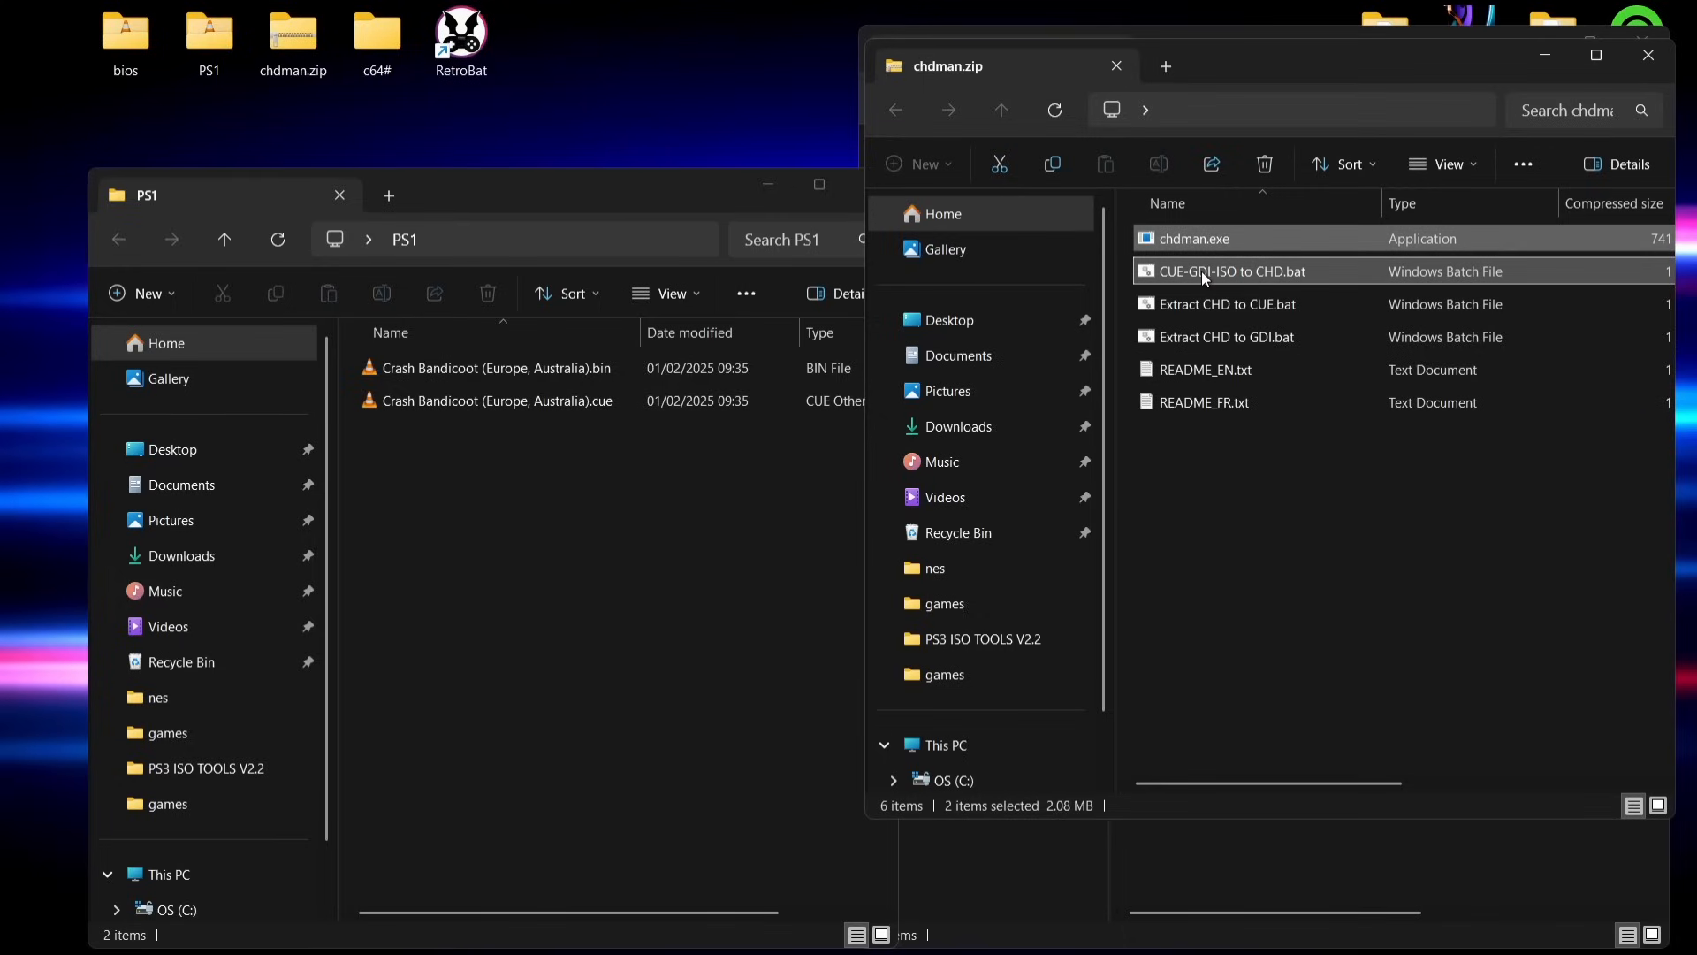
left_click_drag(1201, 272, 631, 541)
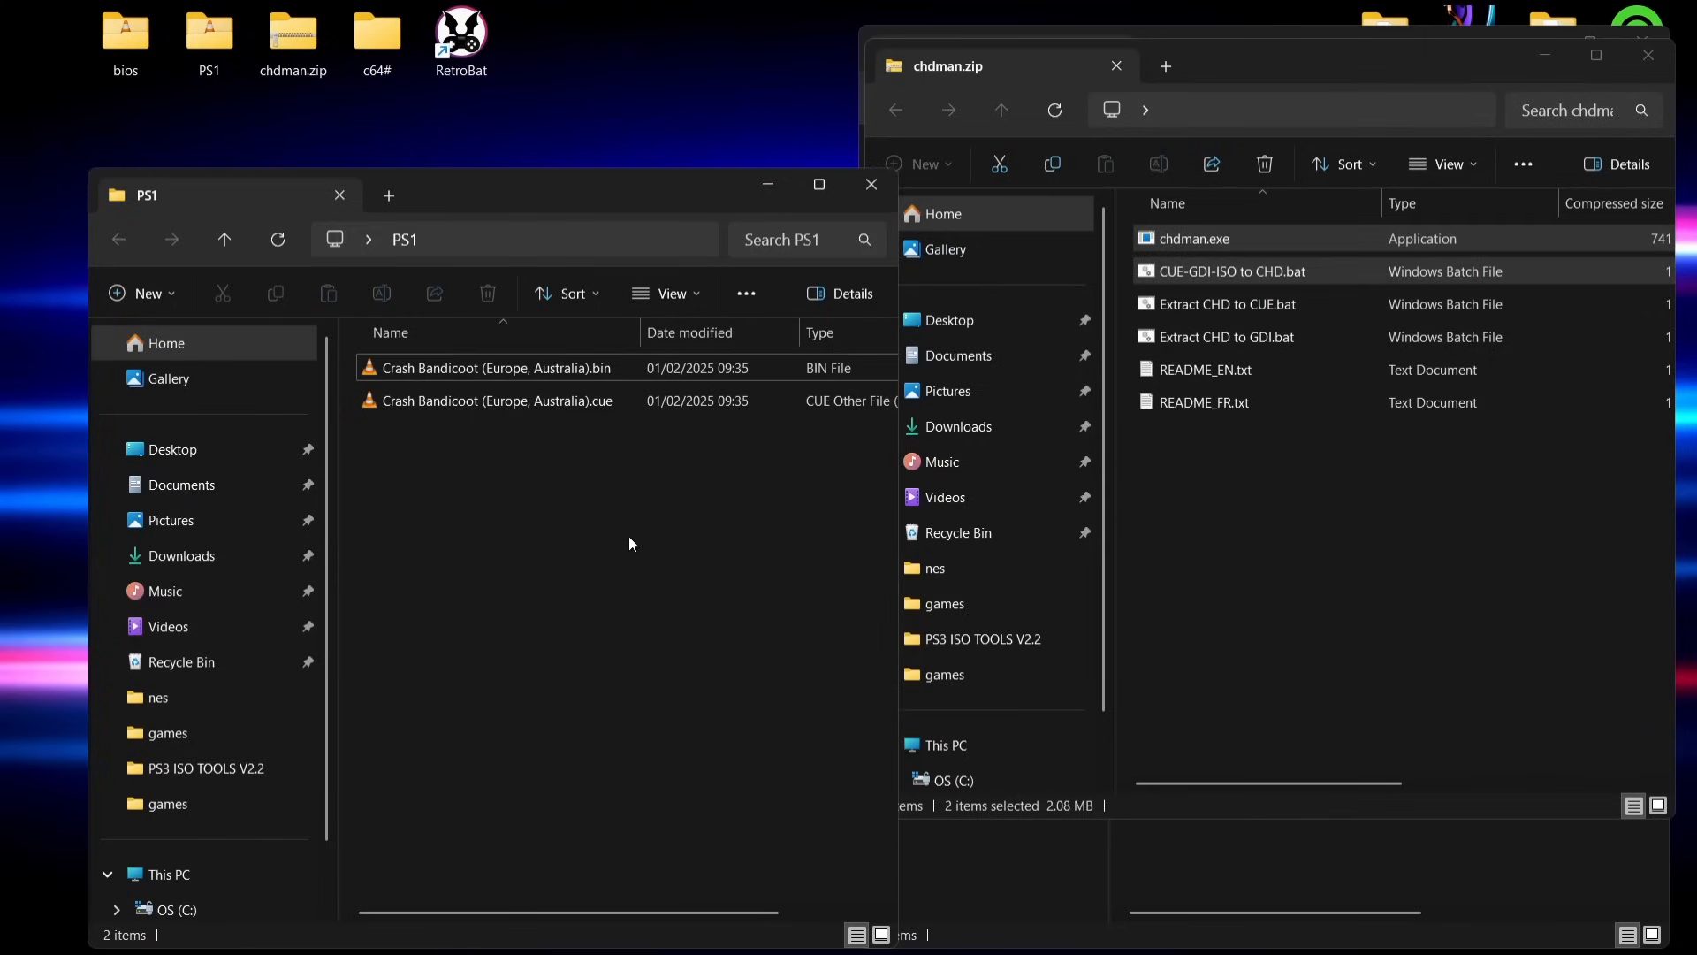
left_click(1648, 55)
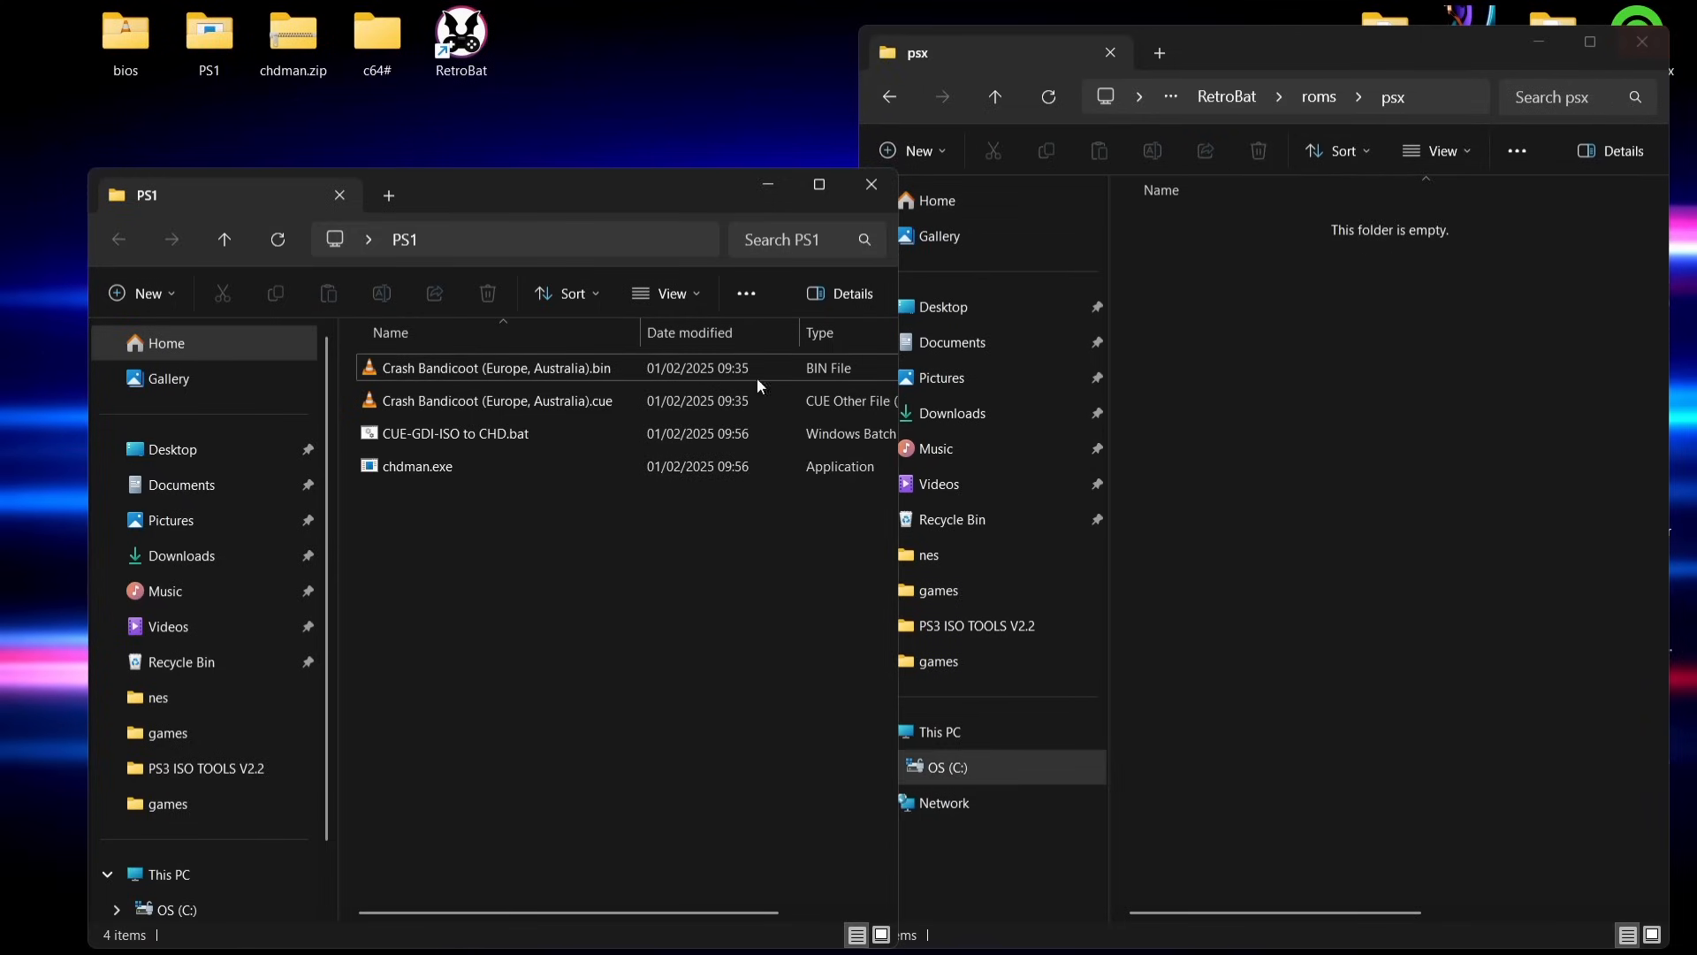
Step: Run CUE-GDI-ISO to CHD.bat in the PS1 folder to convert Crash Bandicoot (Europe, Australia) to CHD
left_click(421, 434)
double_click(419, 432)
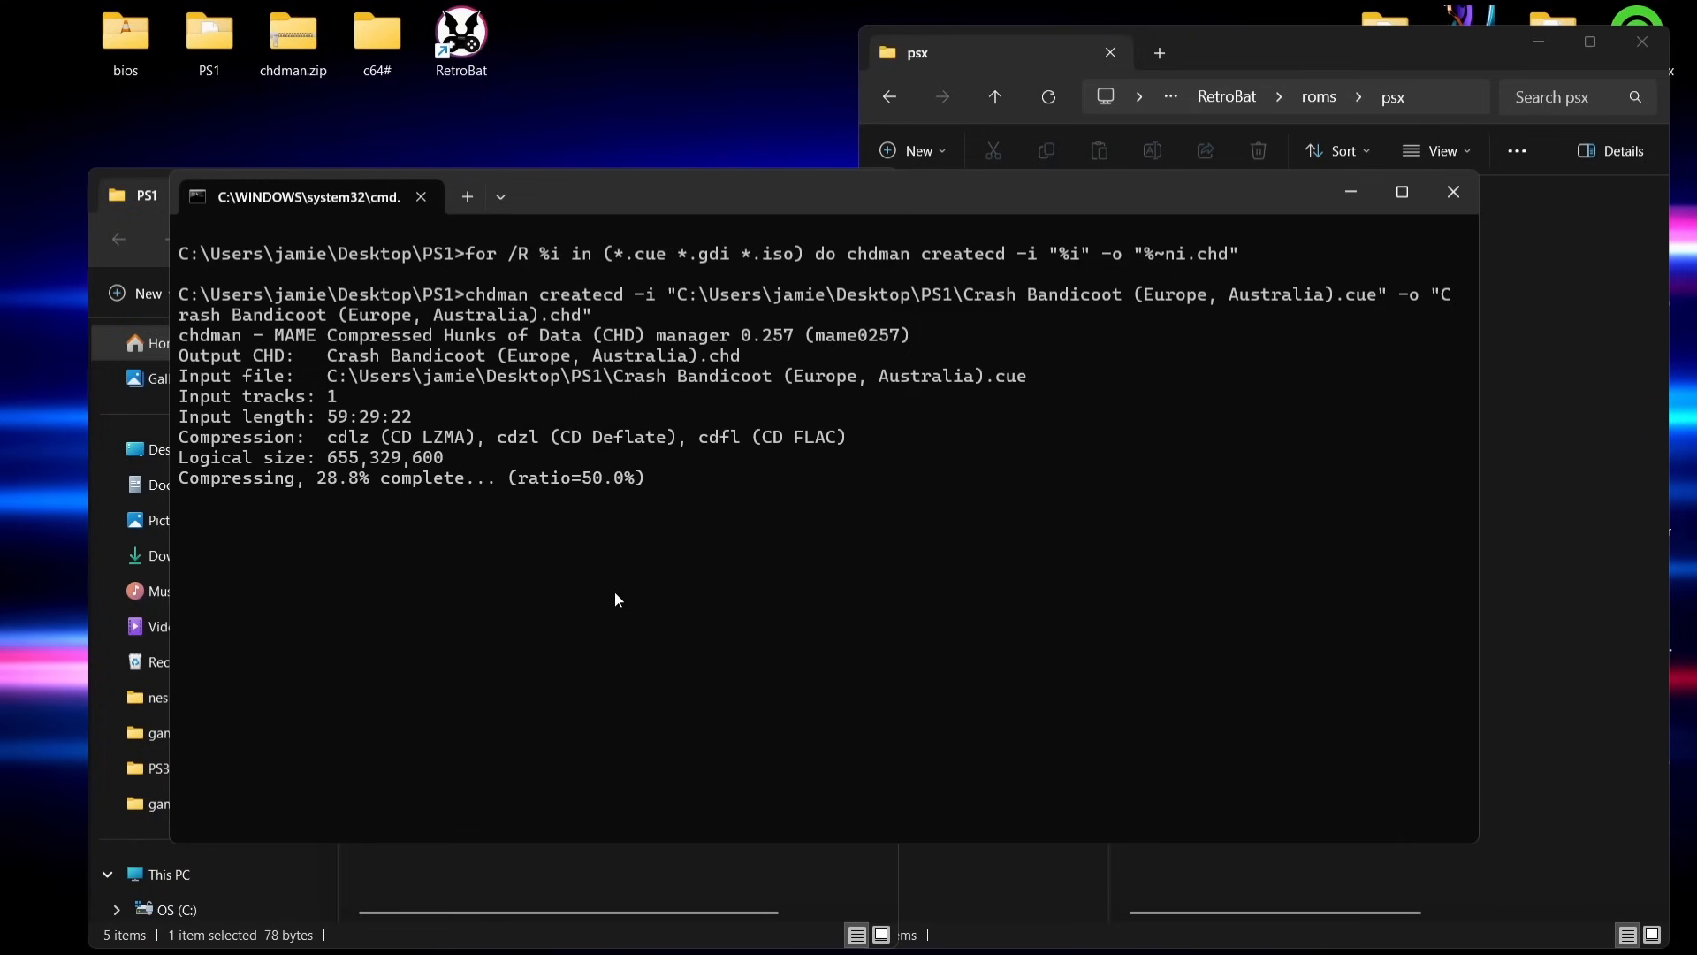
left_click_drag(536, 187, 1085, 108)
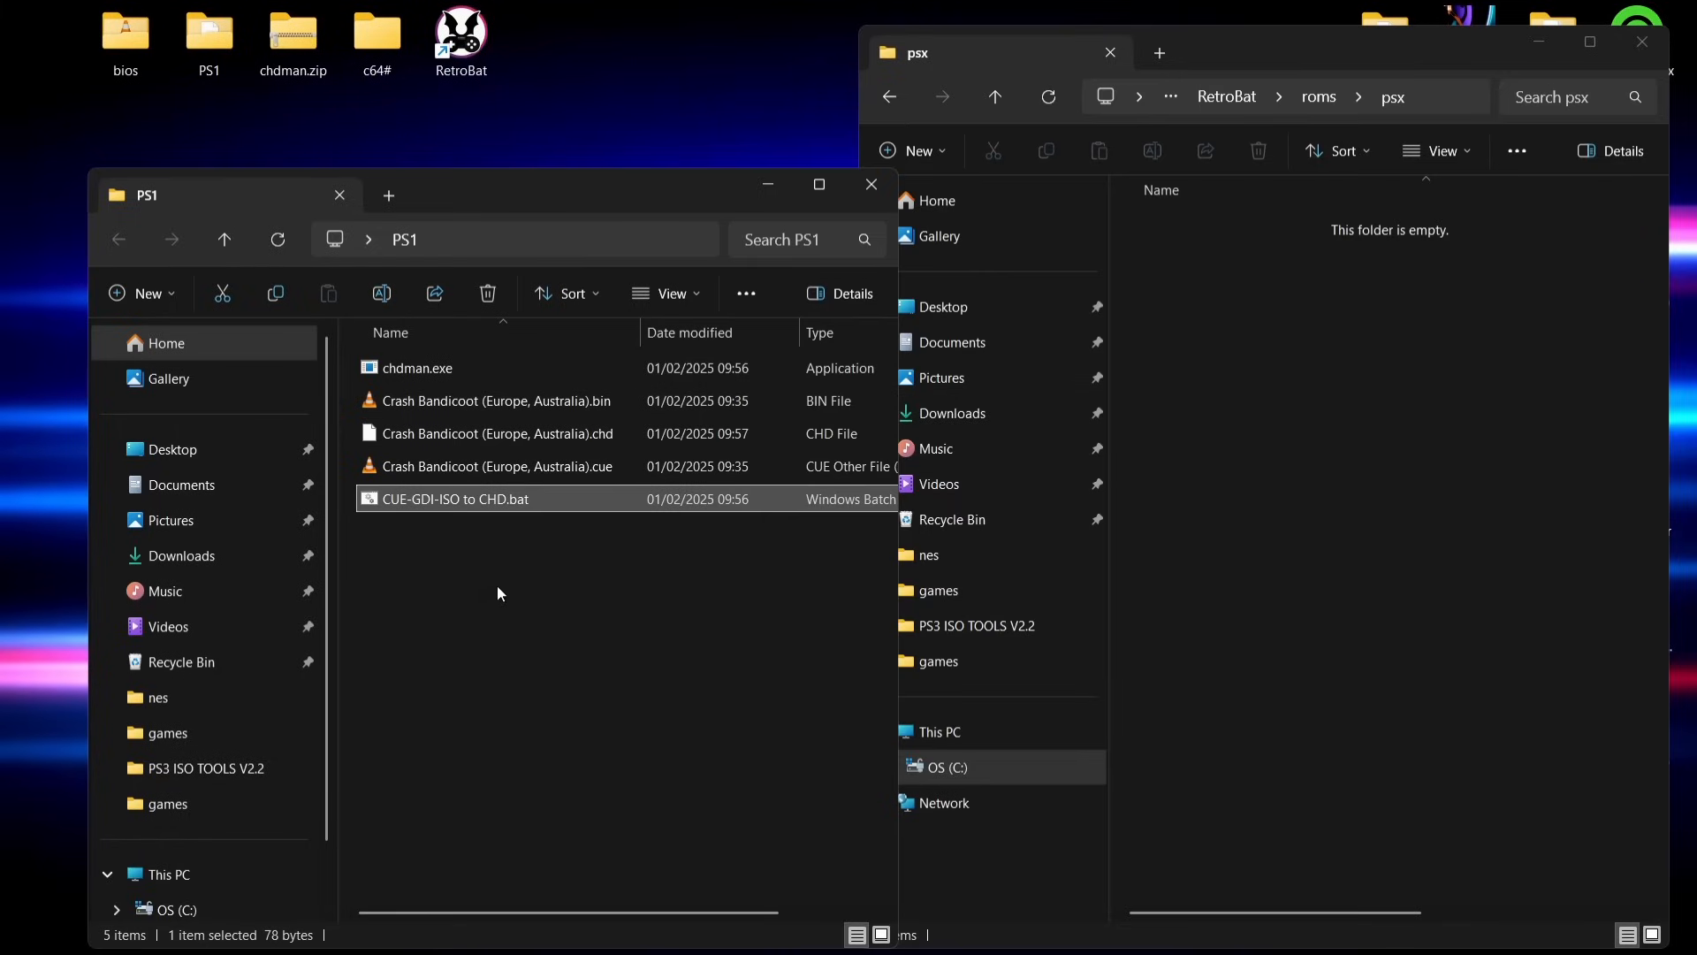
Step: Delete everything in the PS1 folder except Crash Bandicoot (Europe, Australia).chd
key("ctrl+a")
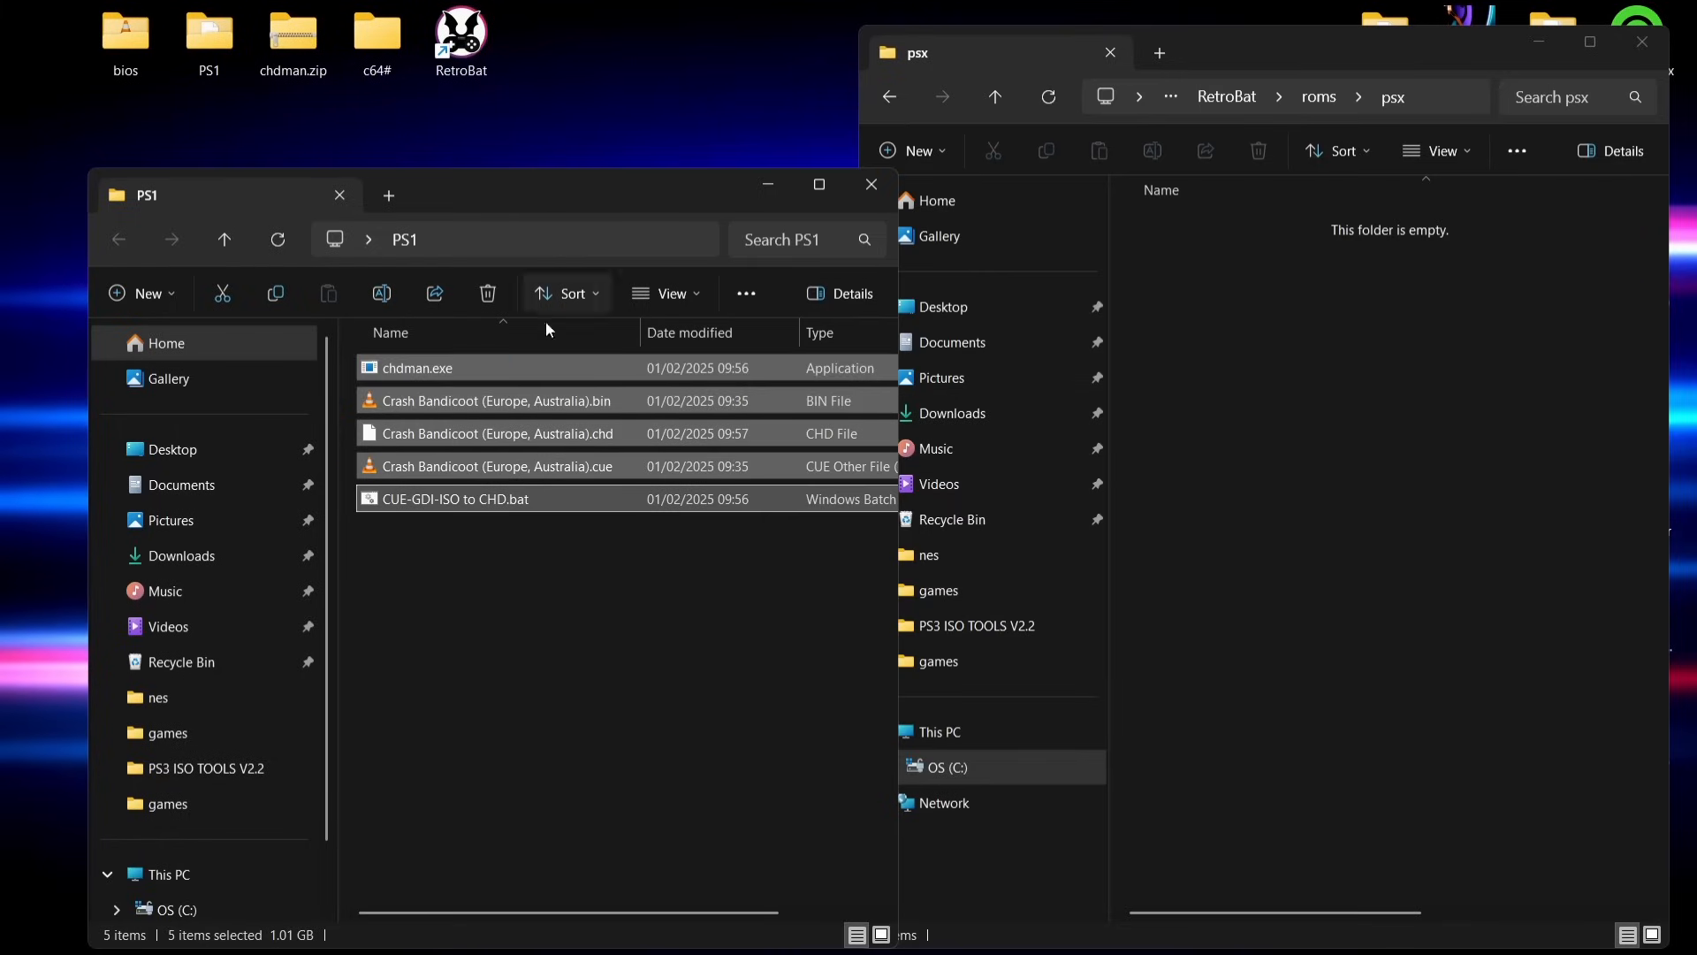
left_click(535, 431, "ctrl")
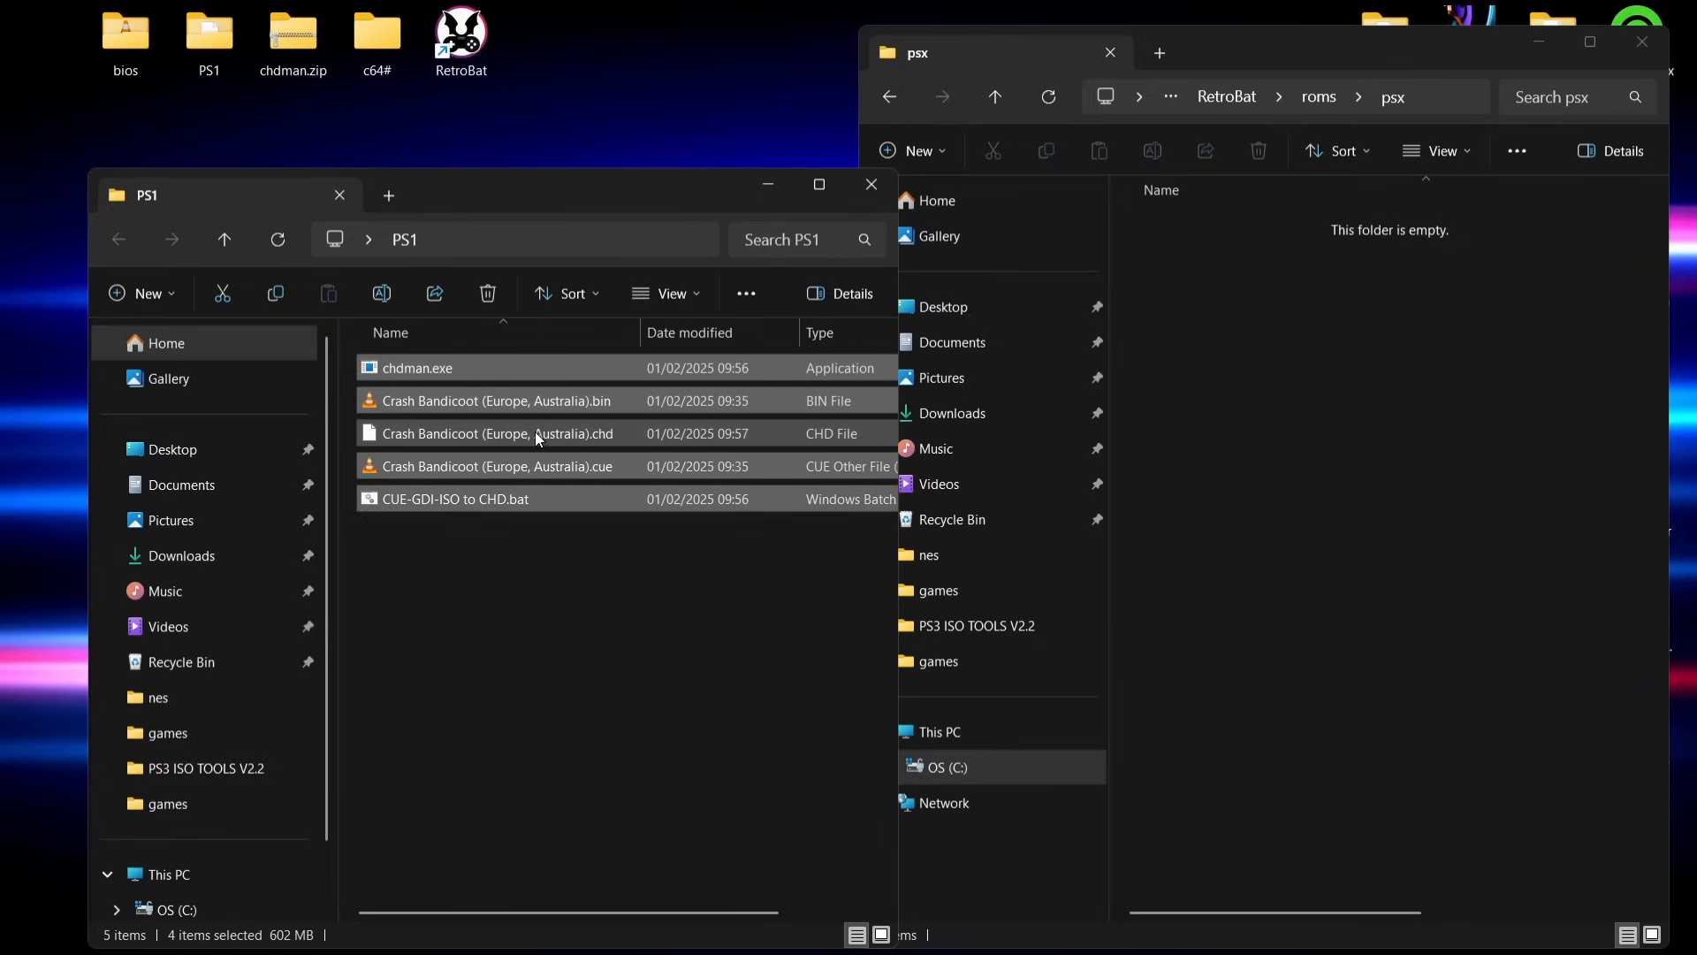
left_click(488, 293)
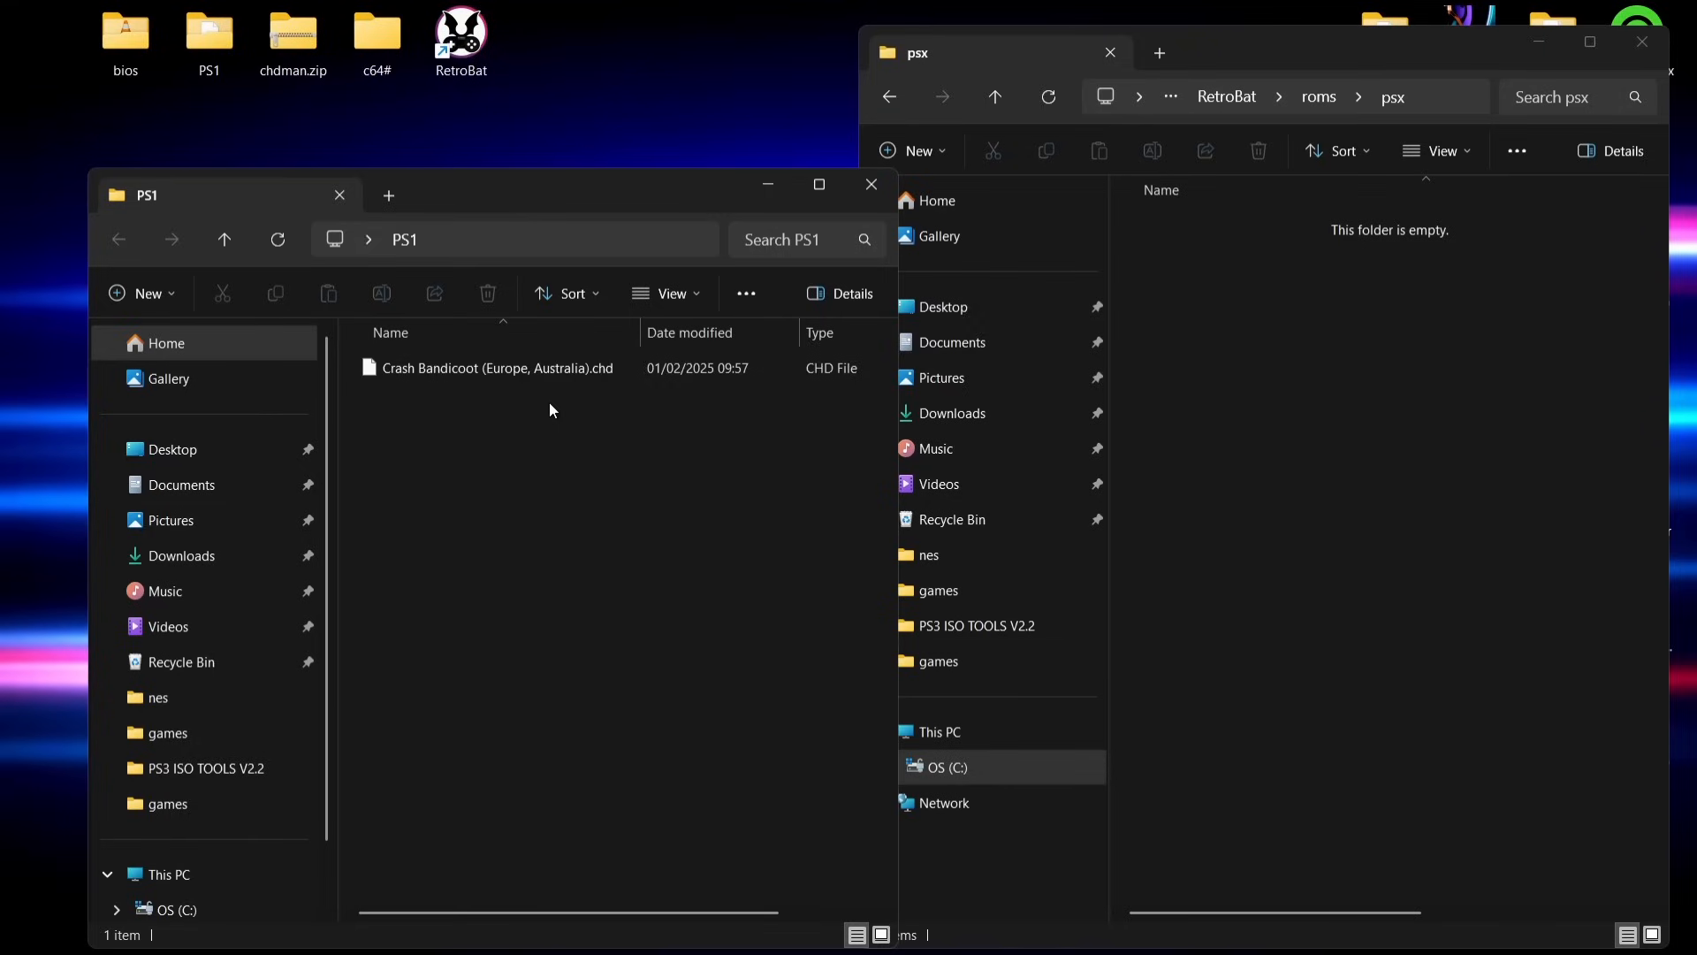
Step: Move Crash Bandicoot (Europe, Australia).chd from the PS1 folder into roms\psx, and close the PS1 window
left_click(431, 367)
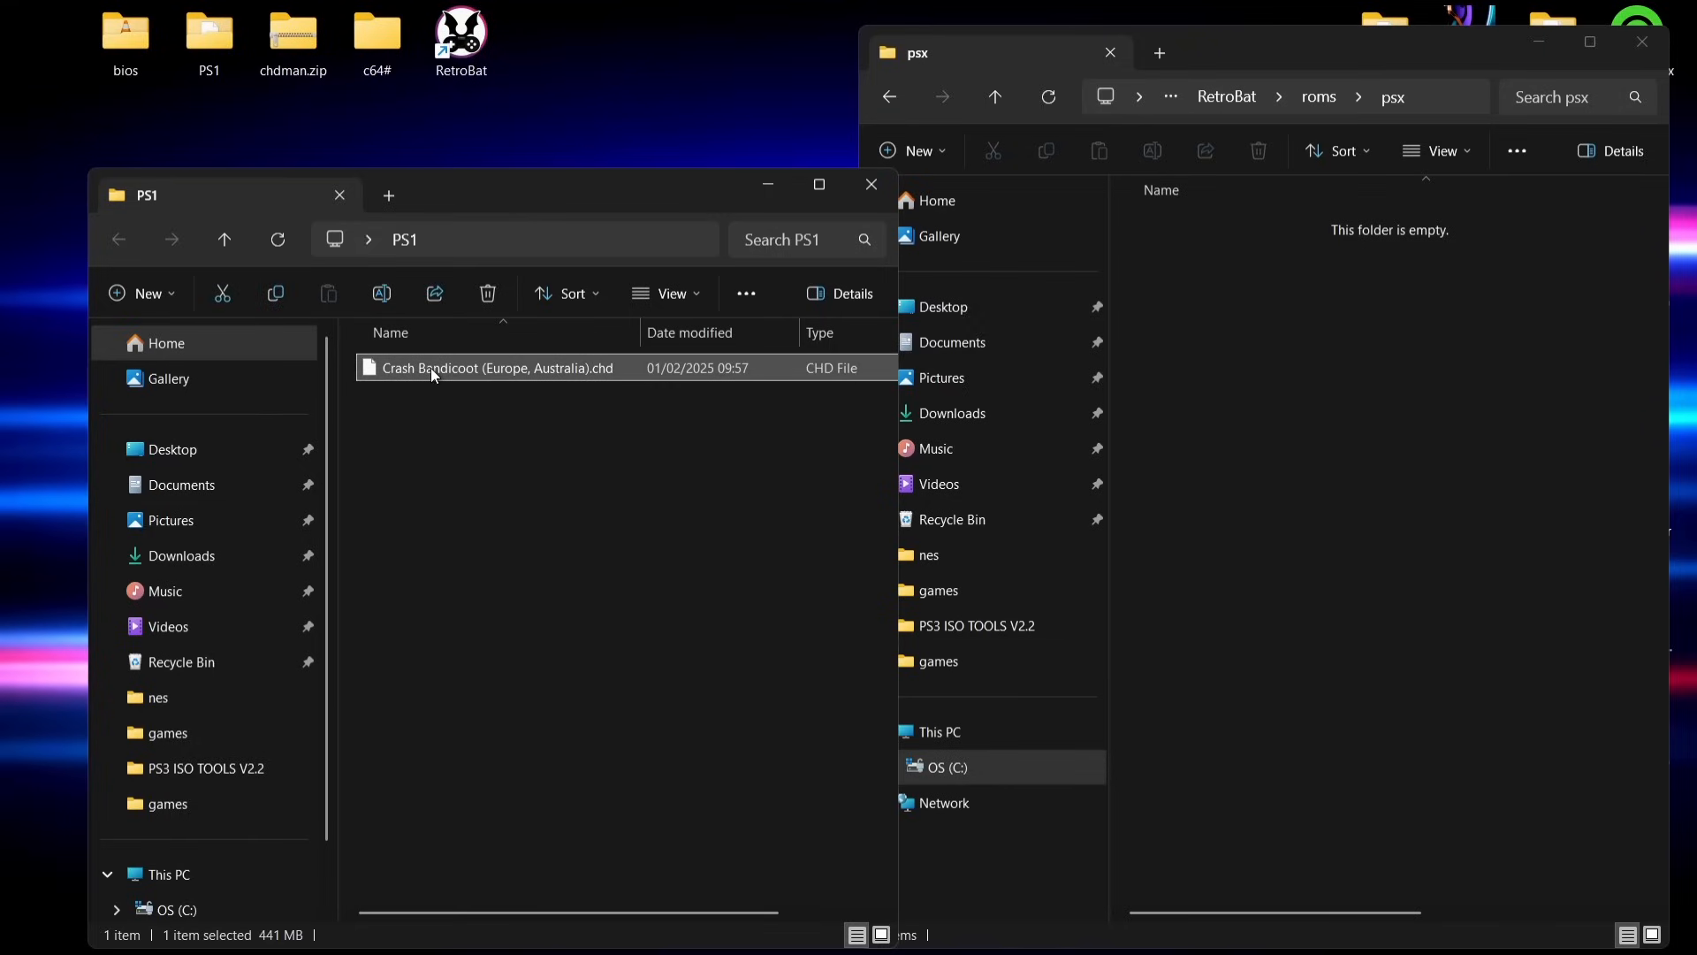
left_click_drag(431, 368, 1390, 458)
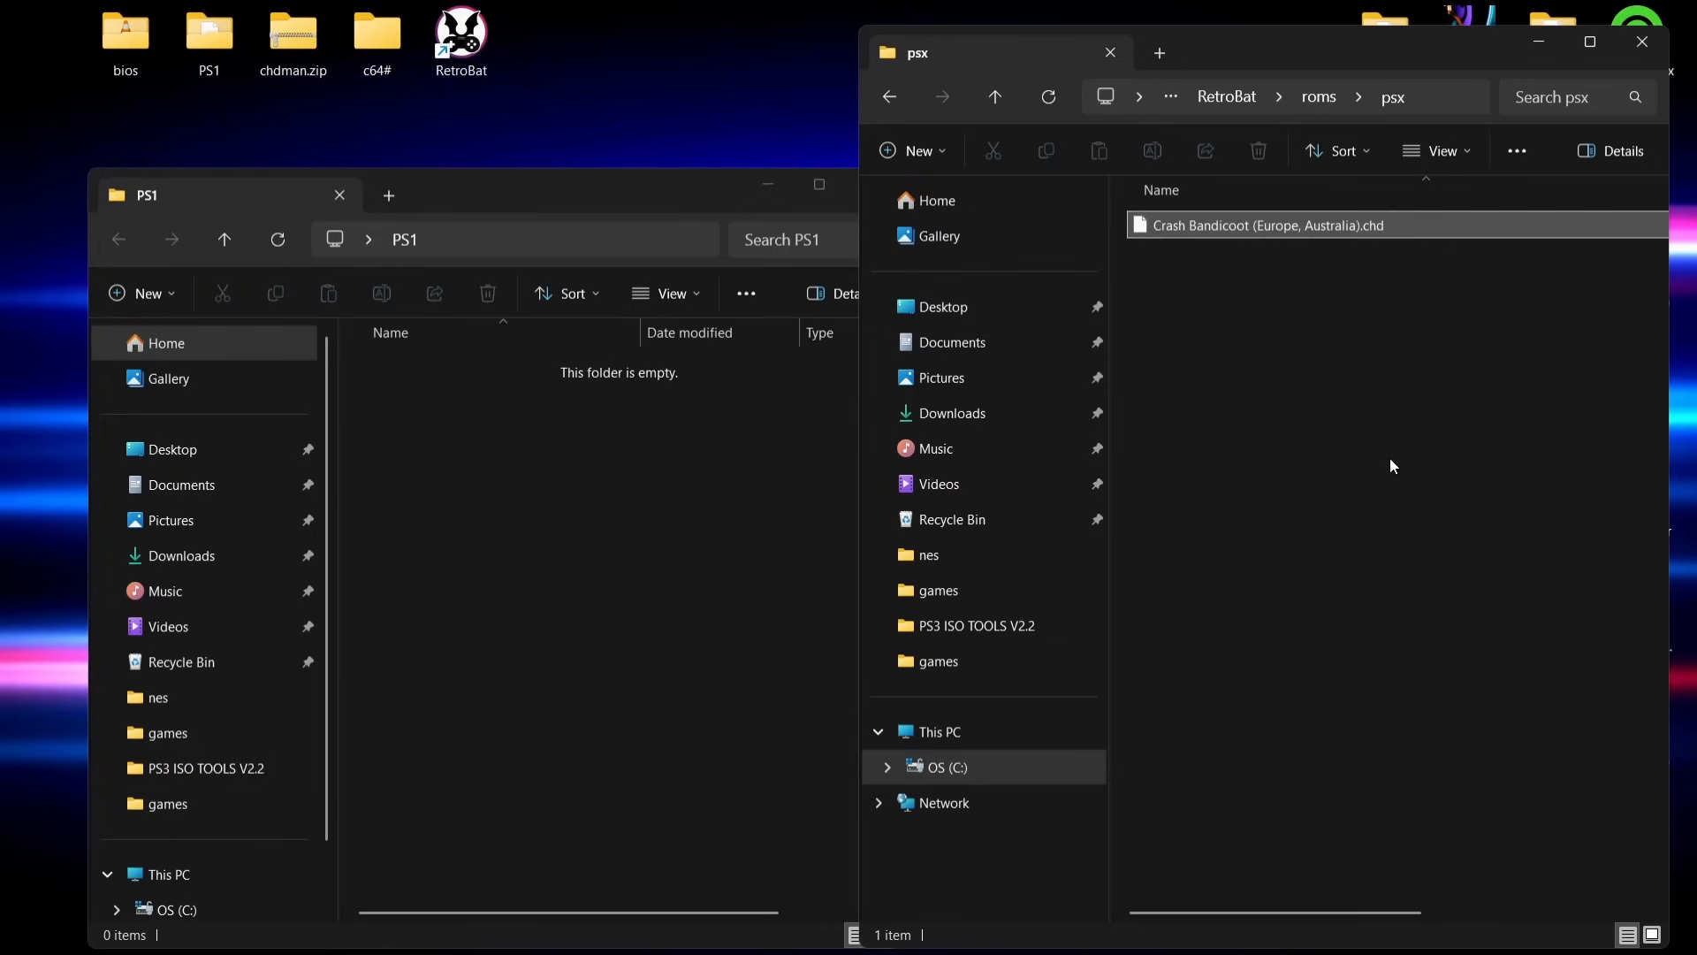
left_click(665, 183)
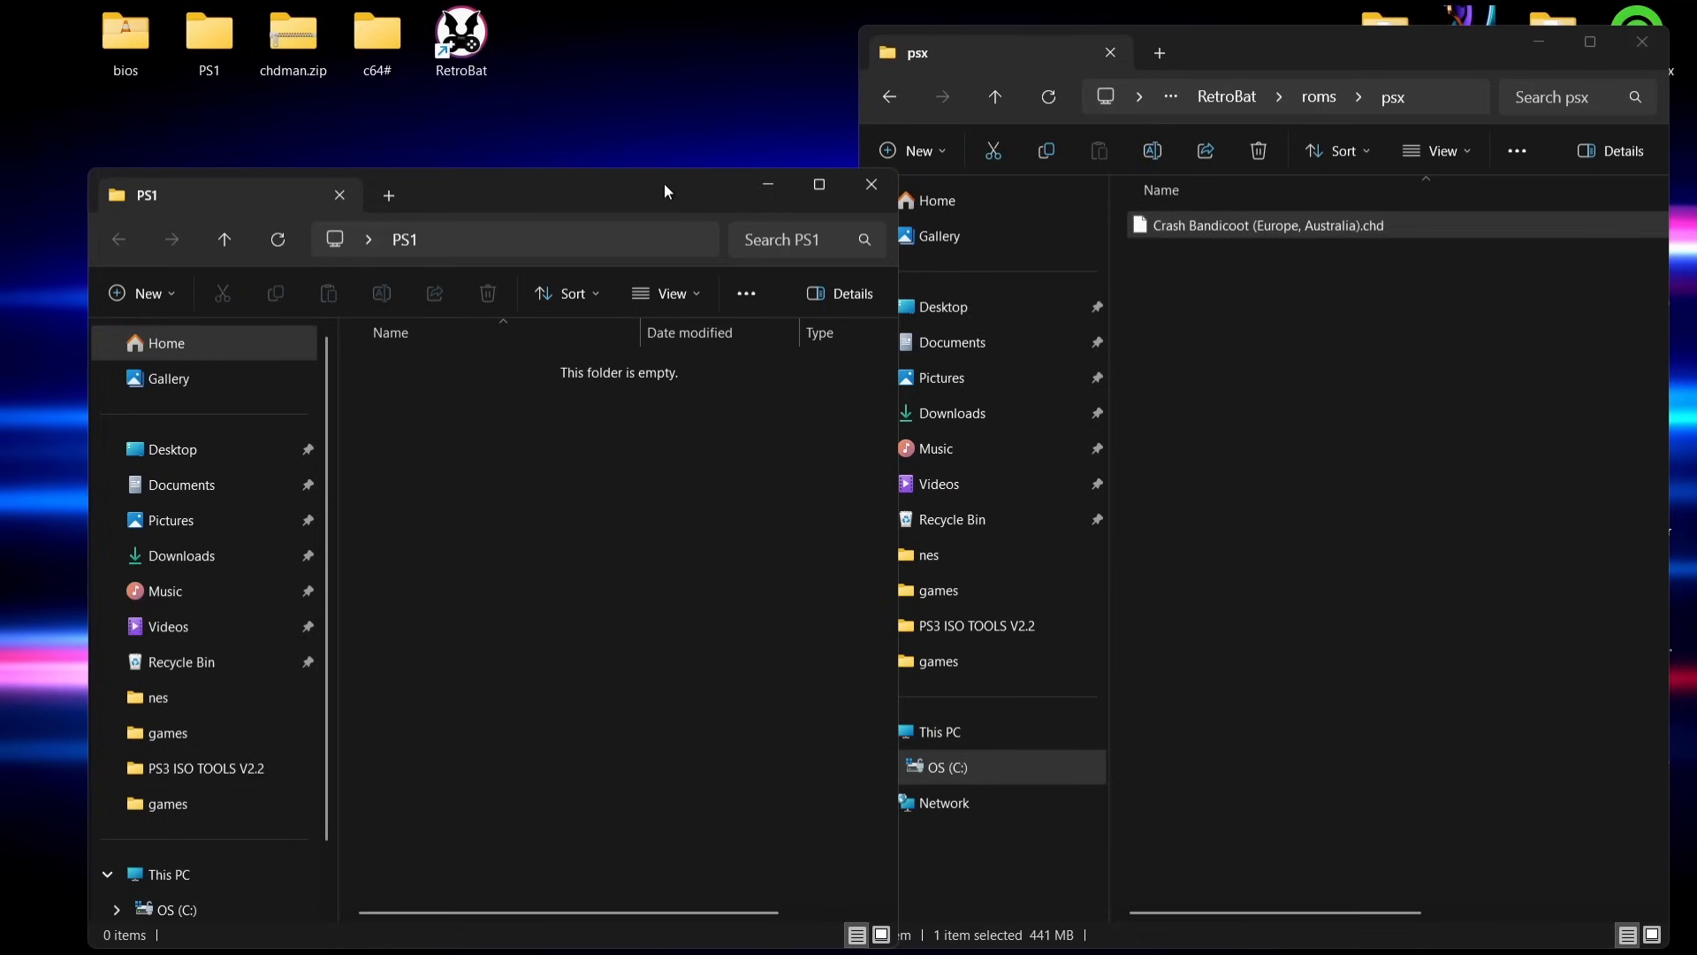
left_click(871, 184)
left_click(652, 433)
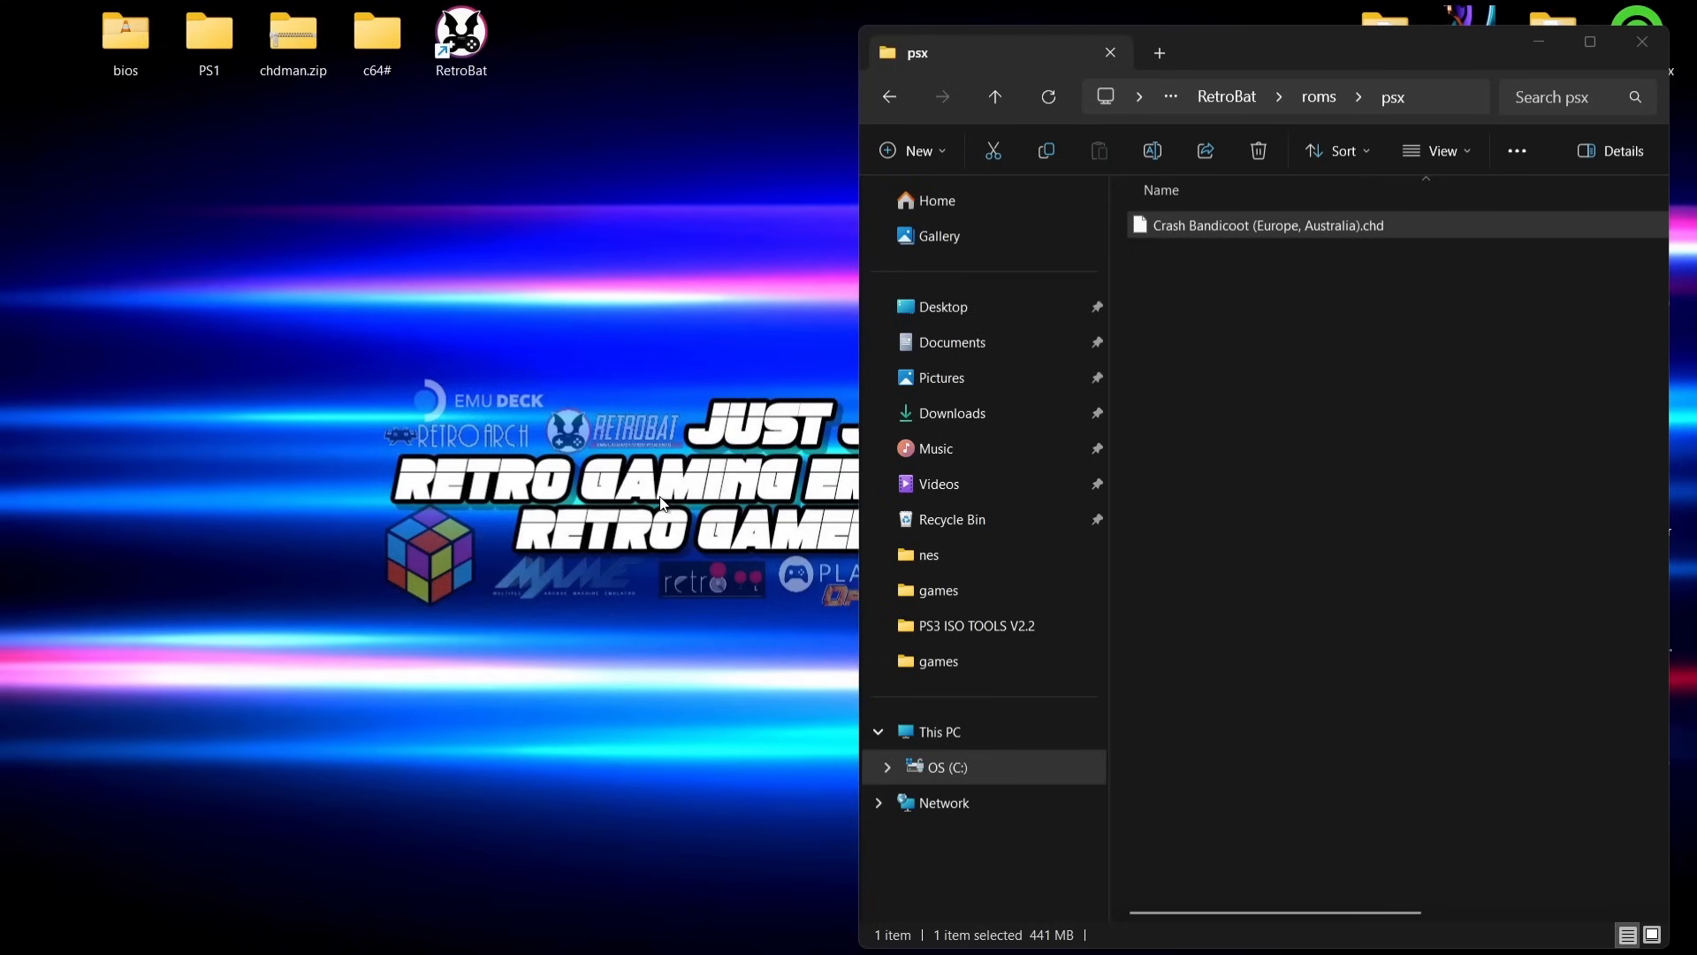
Step: Open the bios folder inside the RetroBat folder and place the desktop bios folder's window beside it
left_click(890, 97)
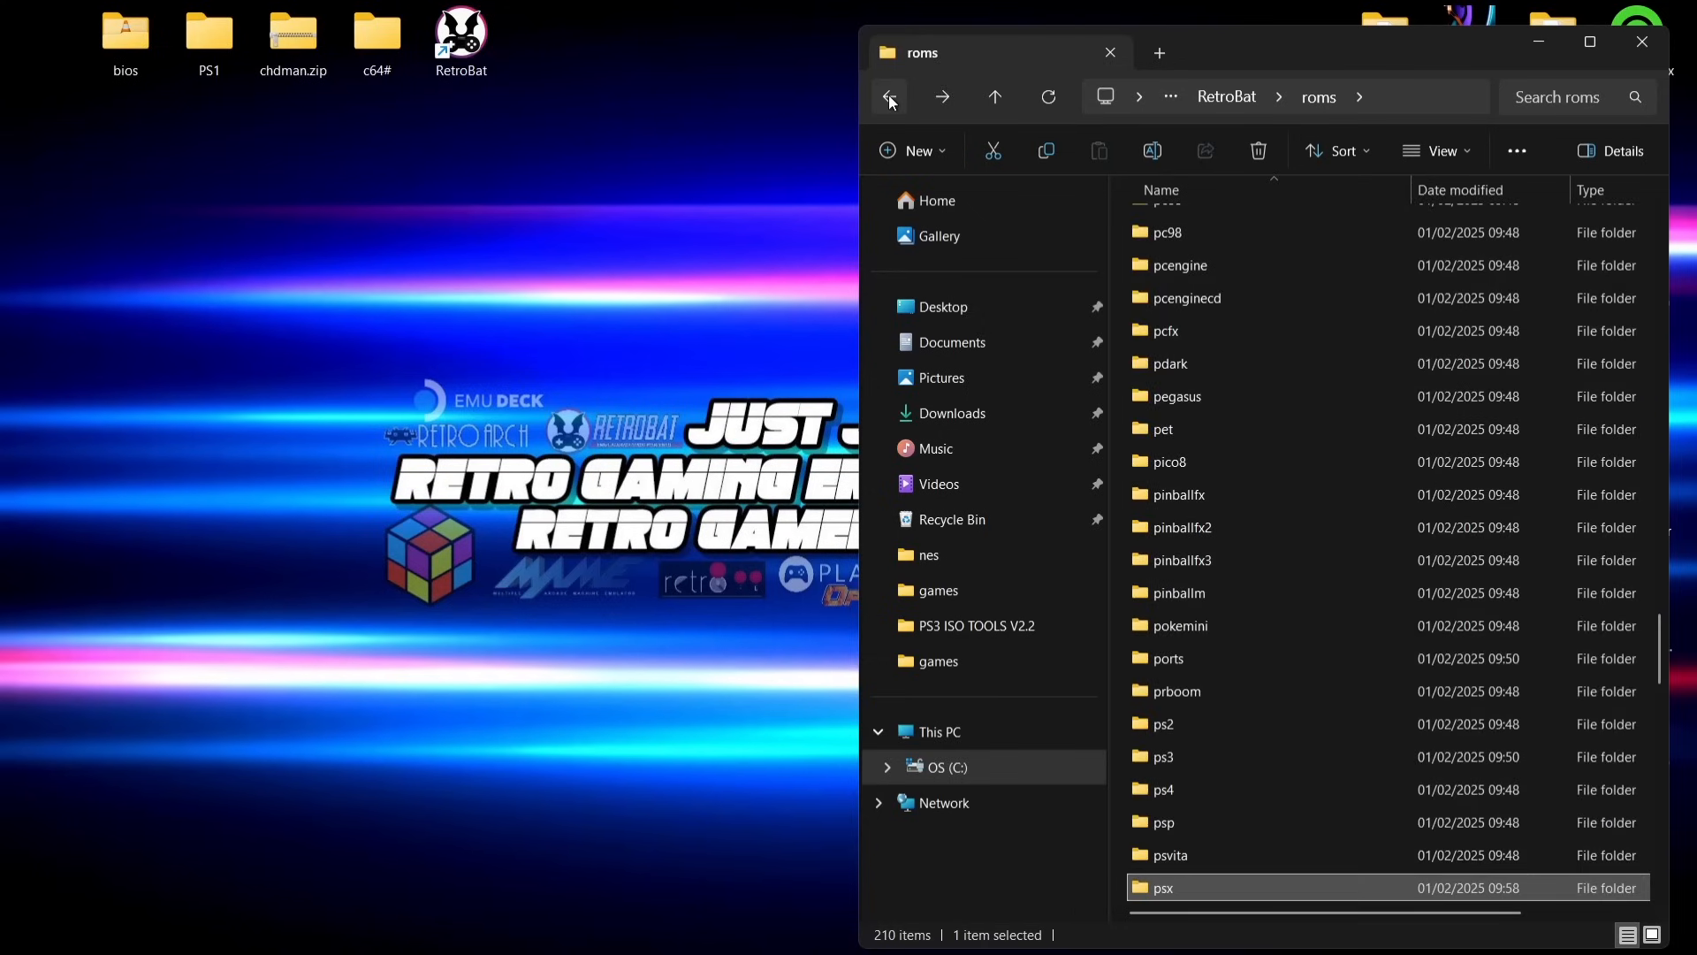
left_click(888, 94)
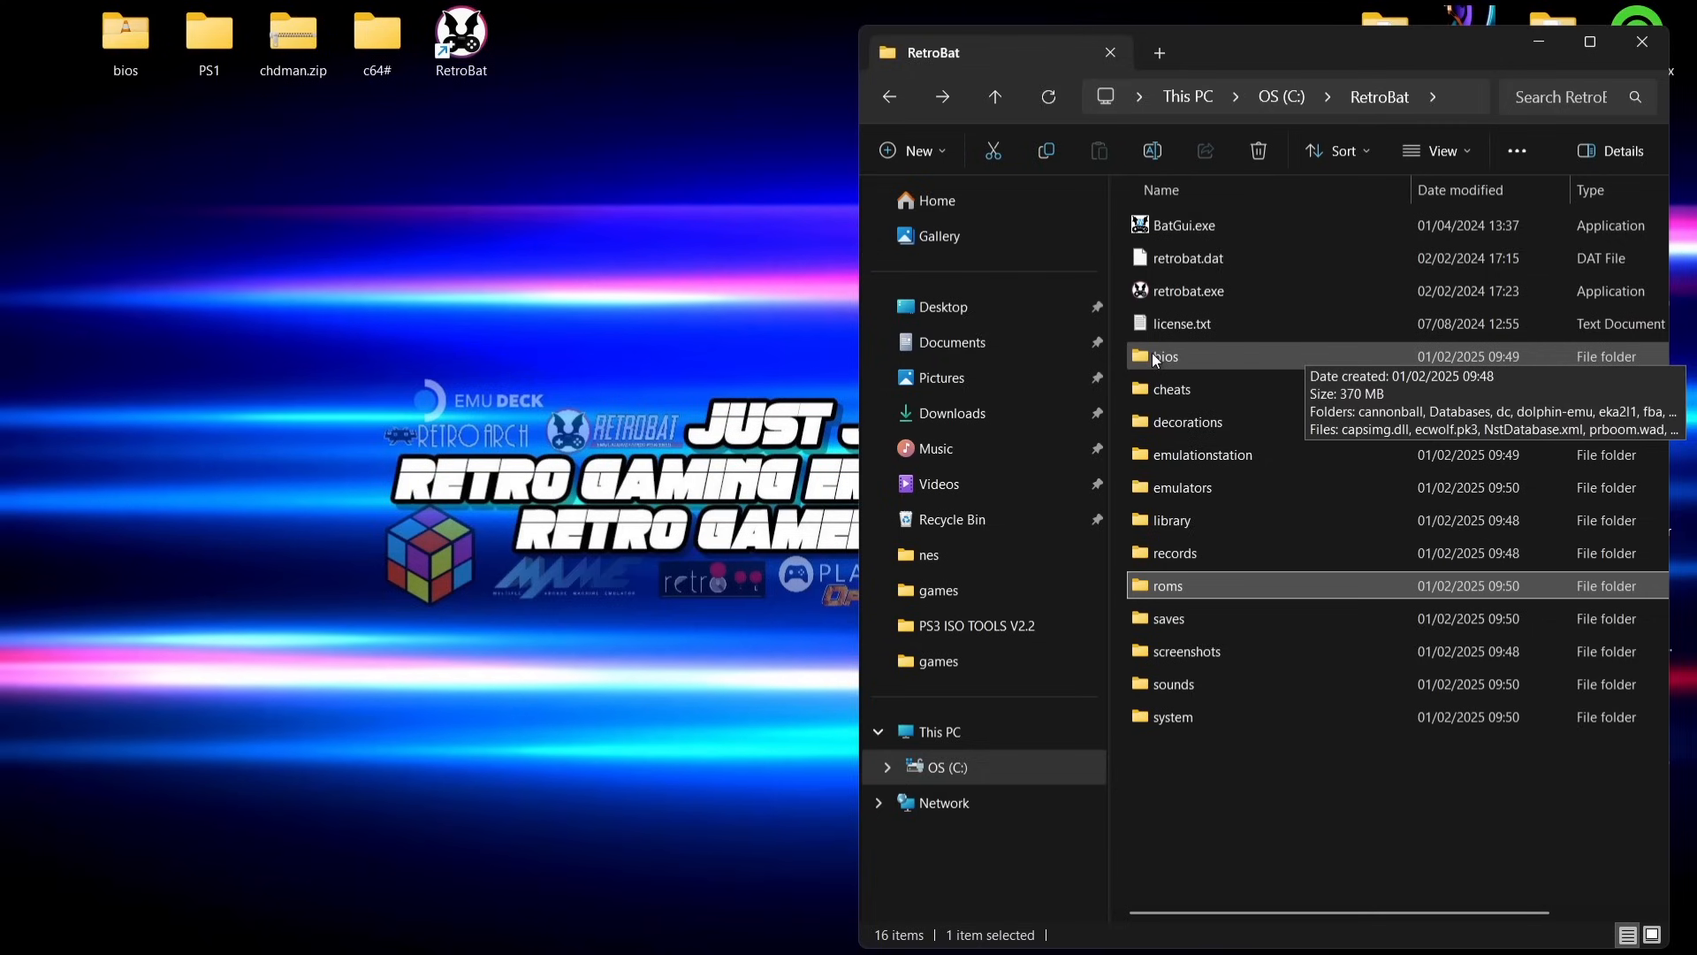
double_click(1178, 353)
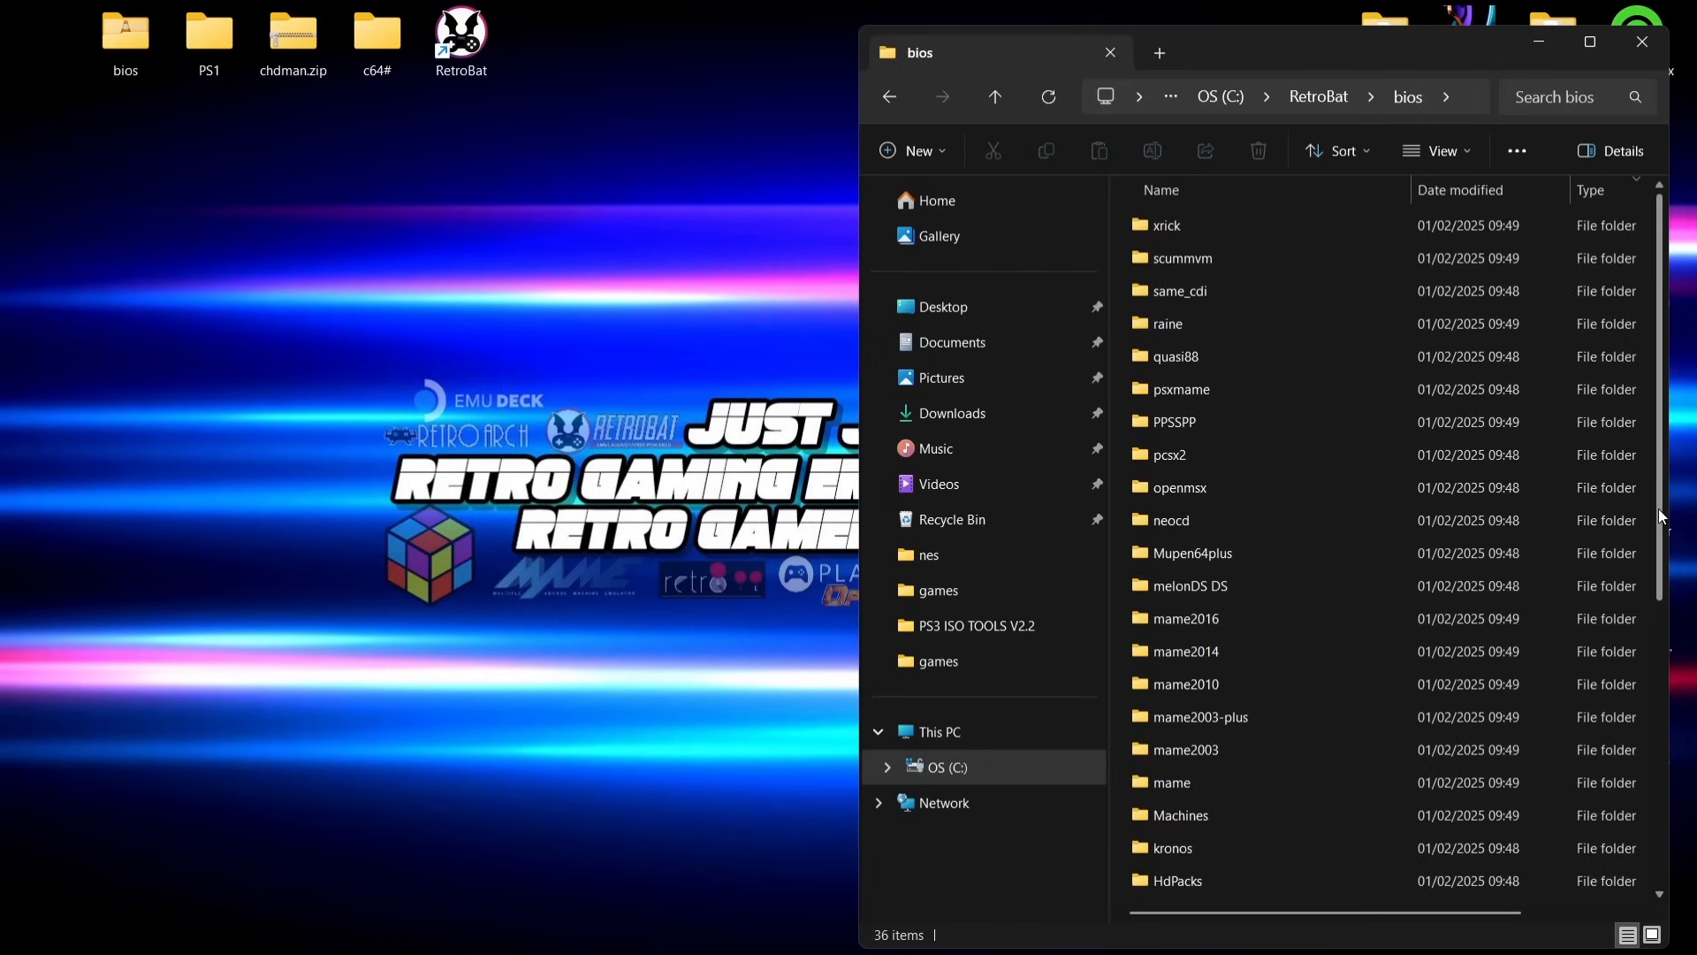
left_click_drag(1659, 508, 1651, 865)
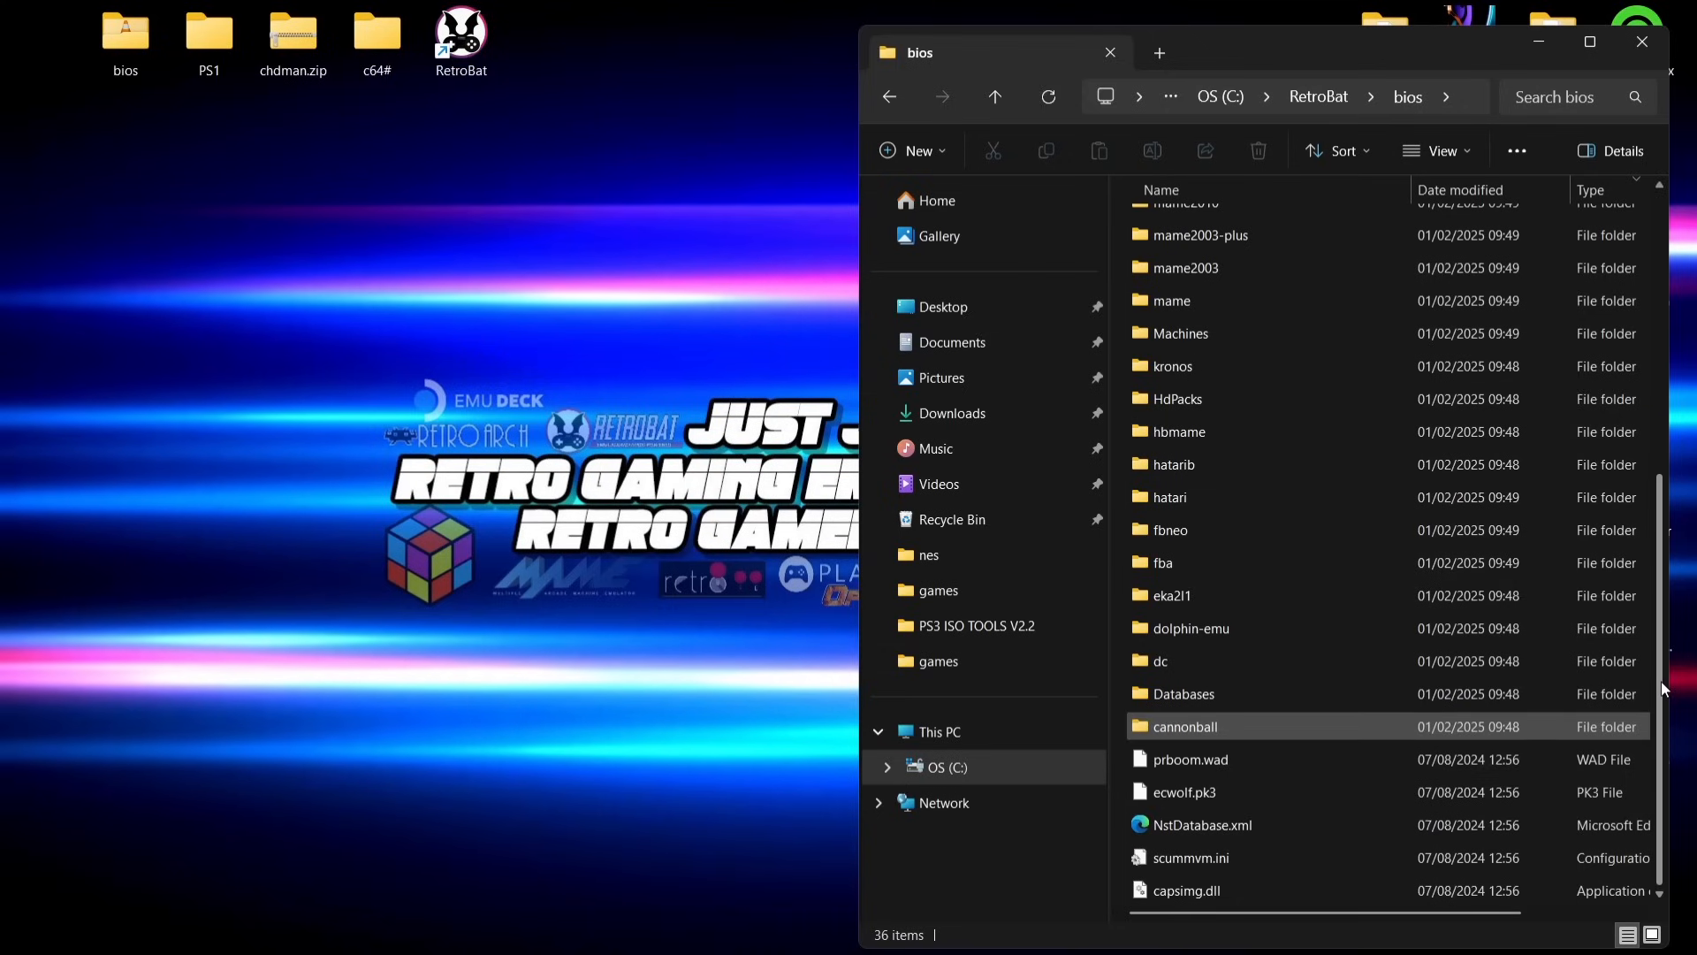
left_click_drag(1662, 680, 1646, 565)
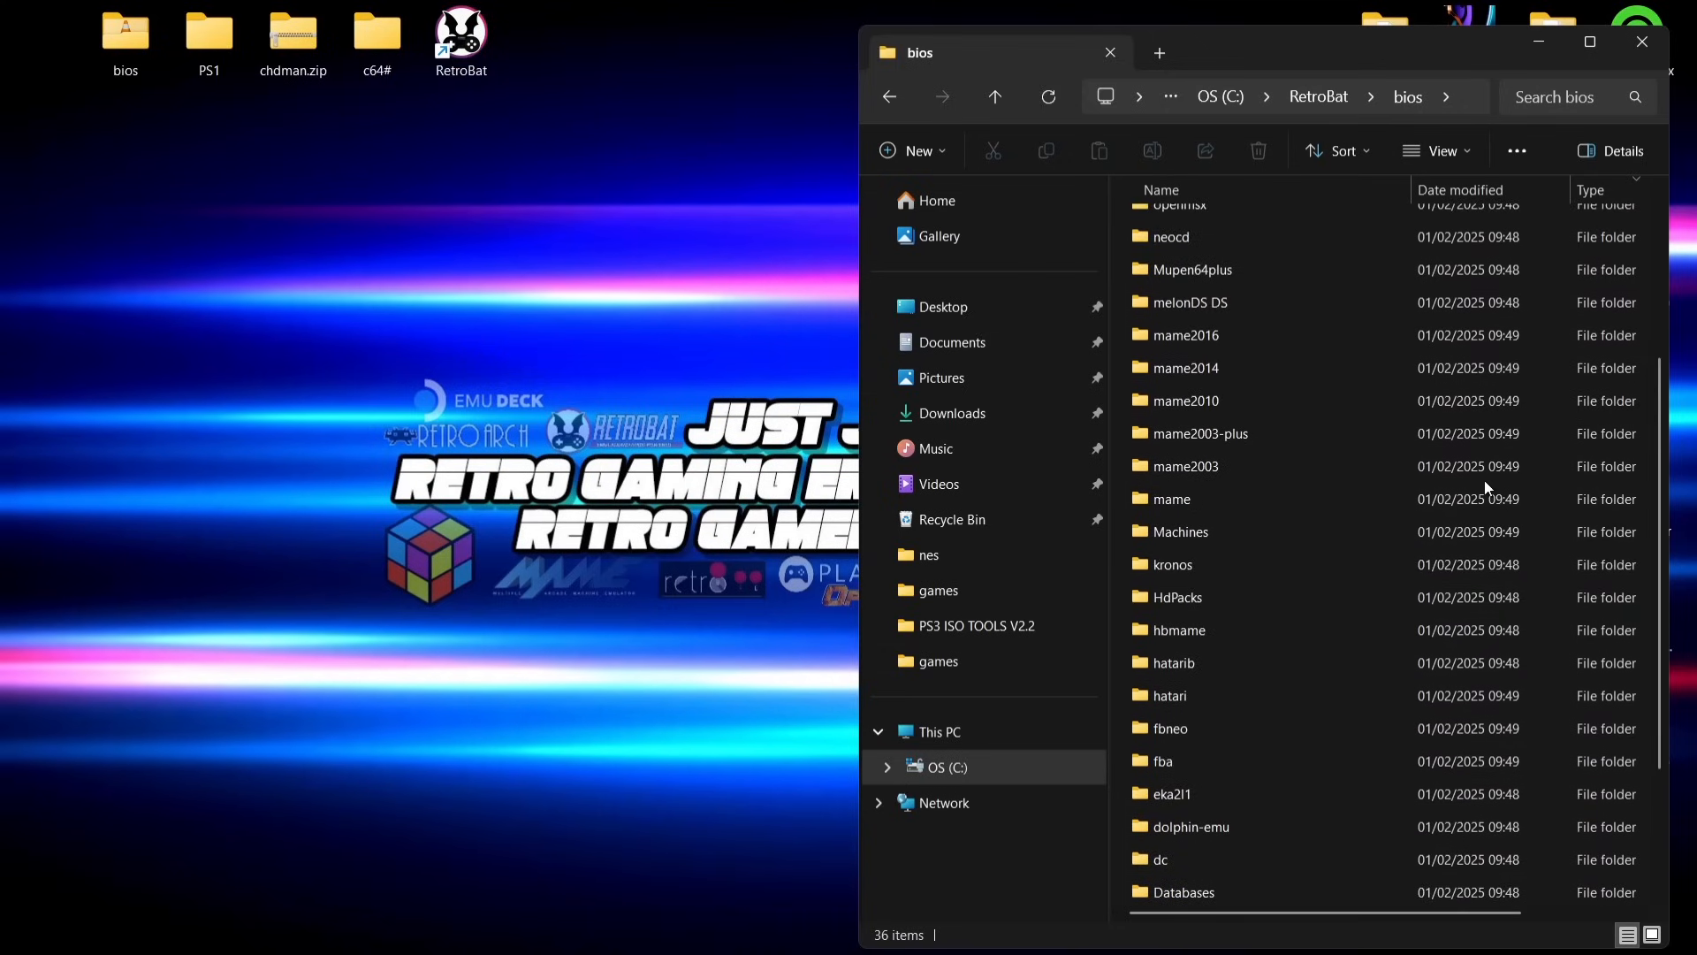
left_click(1238, 366)
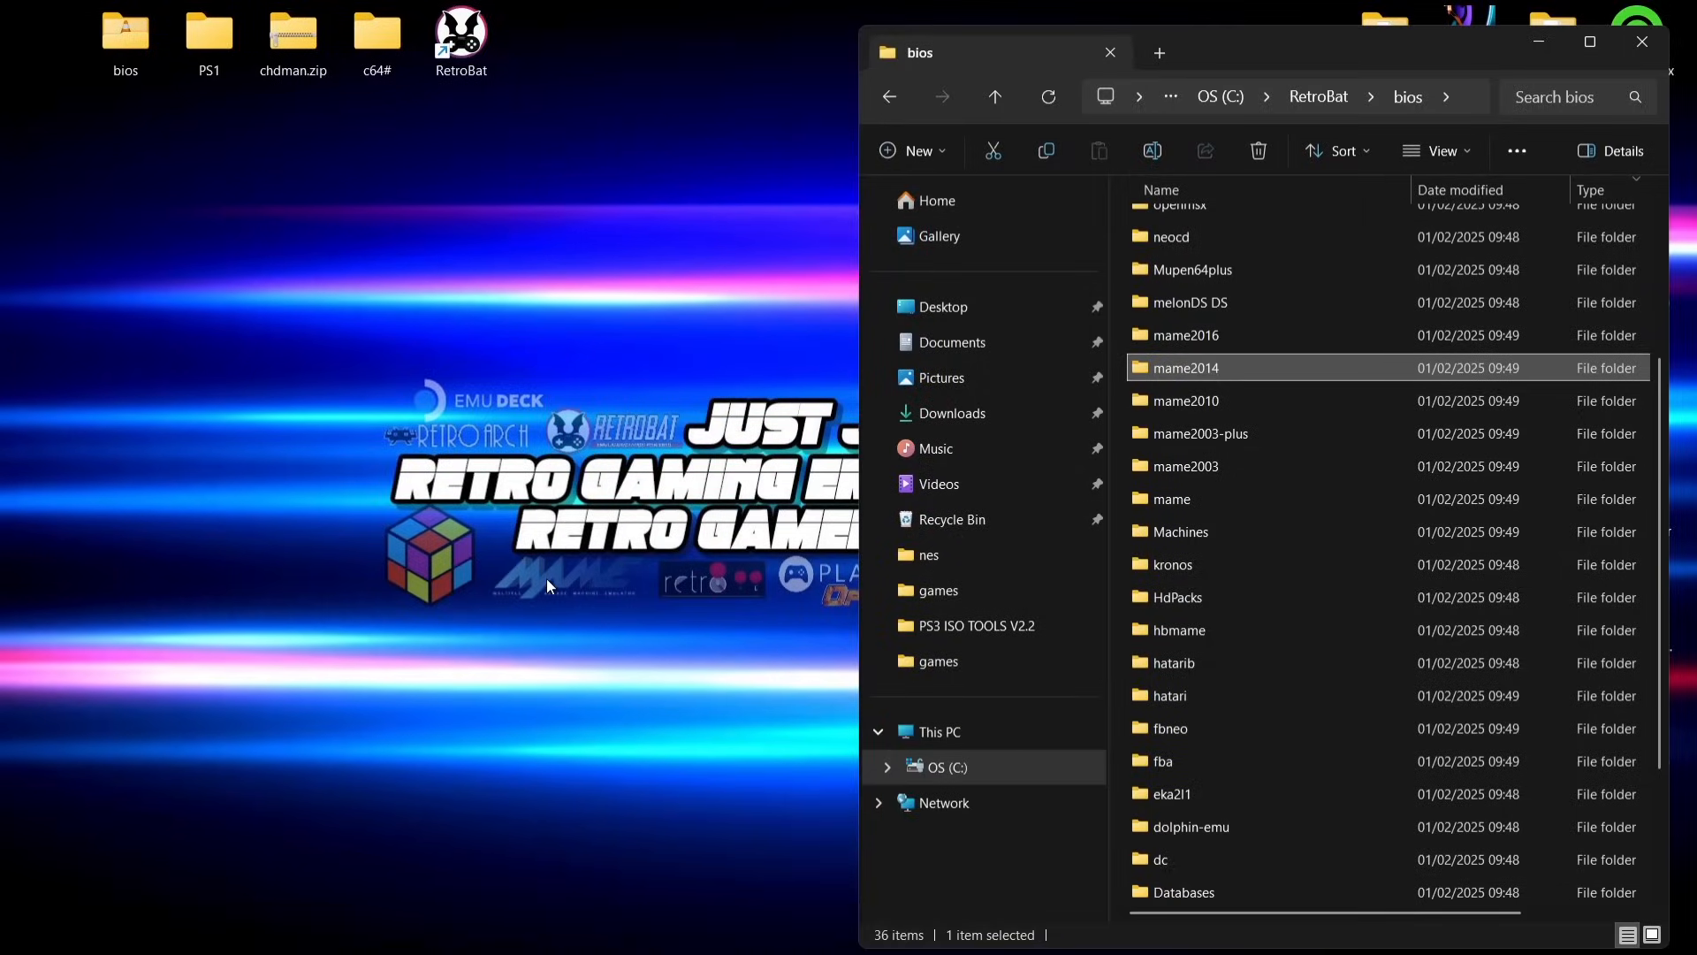
double_click(109, 45)
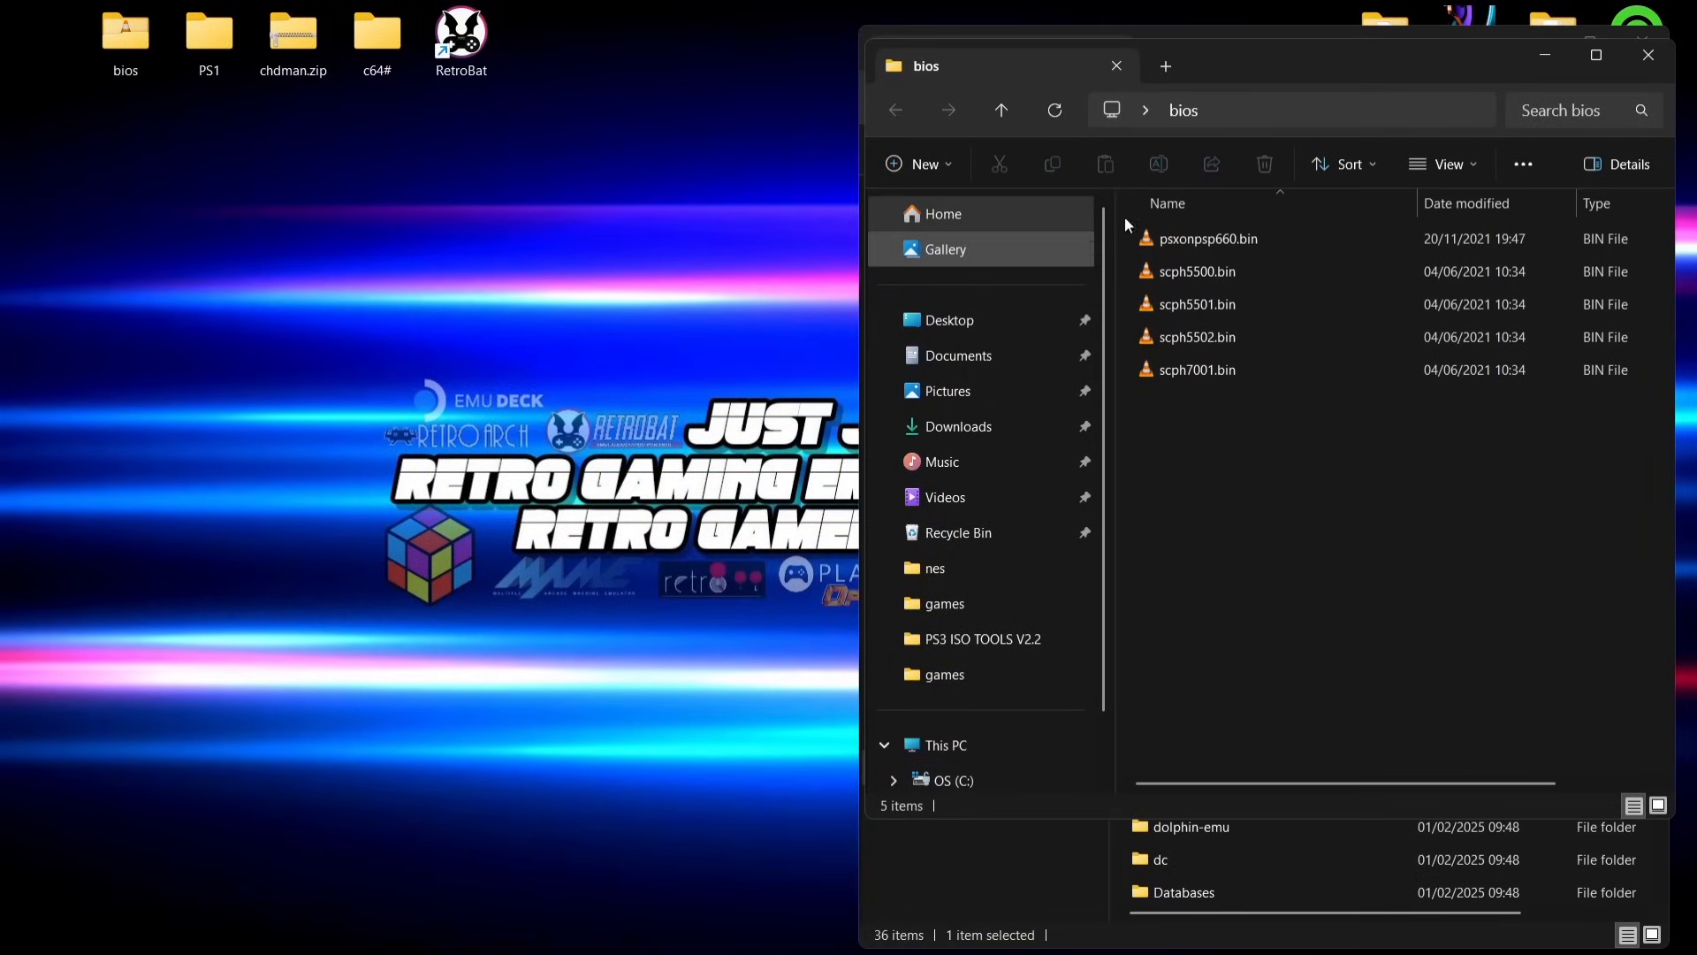
left_click_drag(1066, 81, 599, 99)
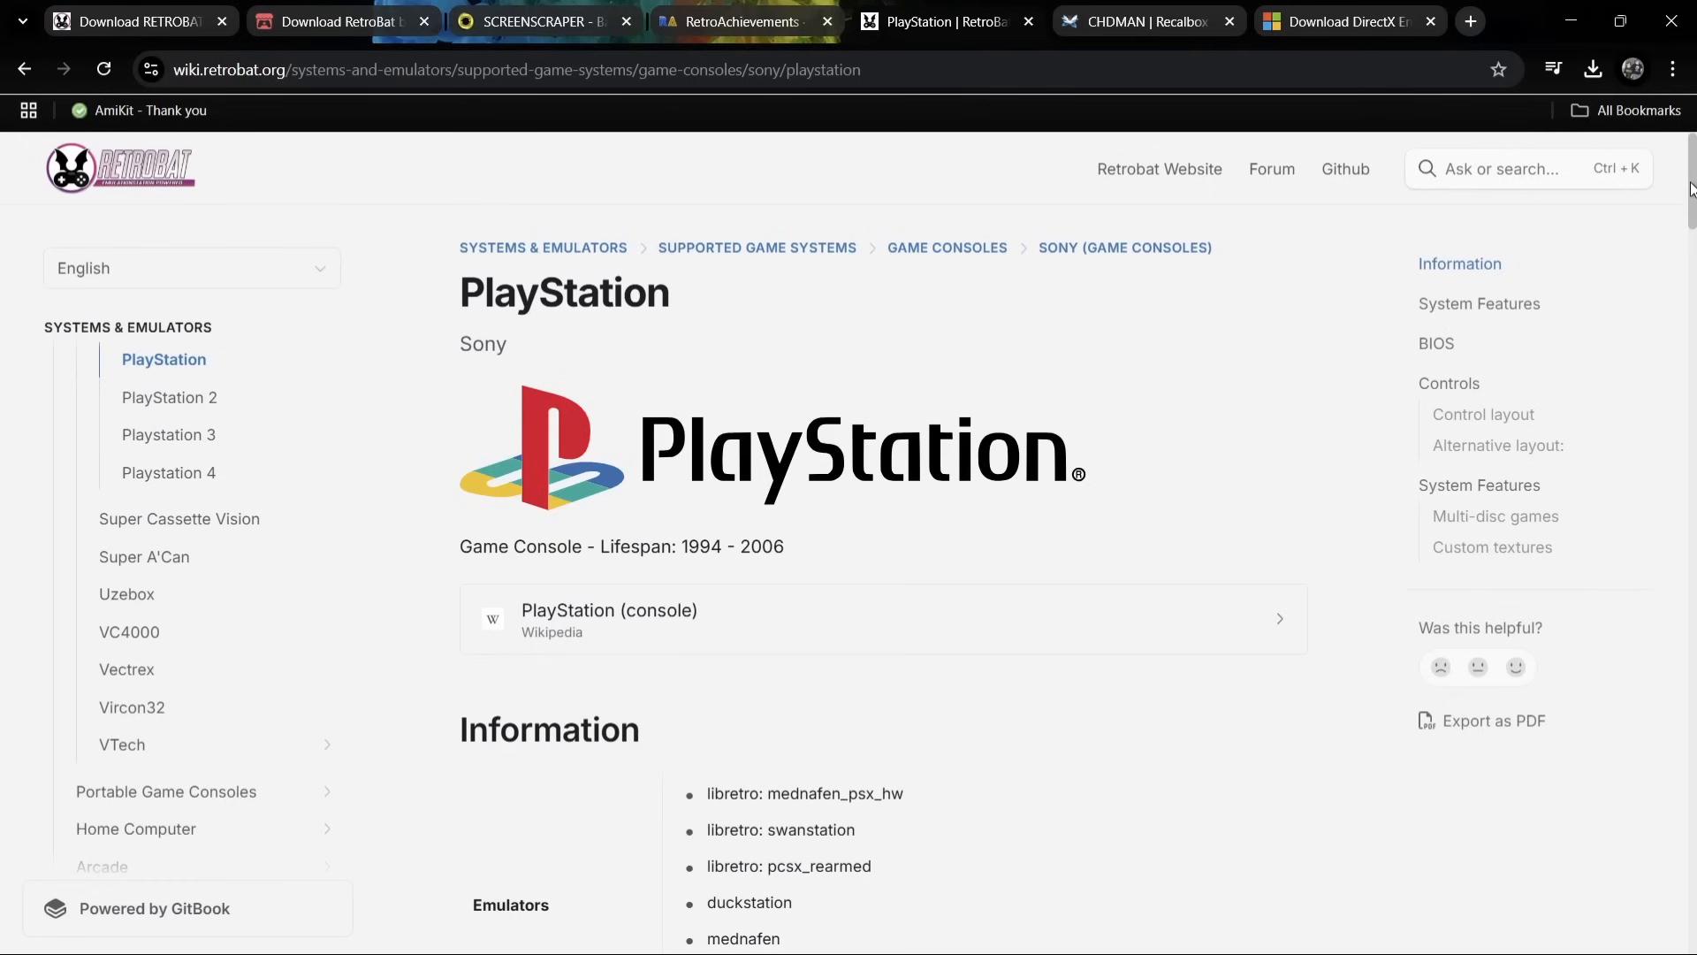
Step: Check the BIOS file table on the RetroBat wiki's PlayStation page in Chrome, and minimize the browser
scroll(1694, 253, "down", 5)
left_click_drag(1693, 254, 1693, 339)
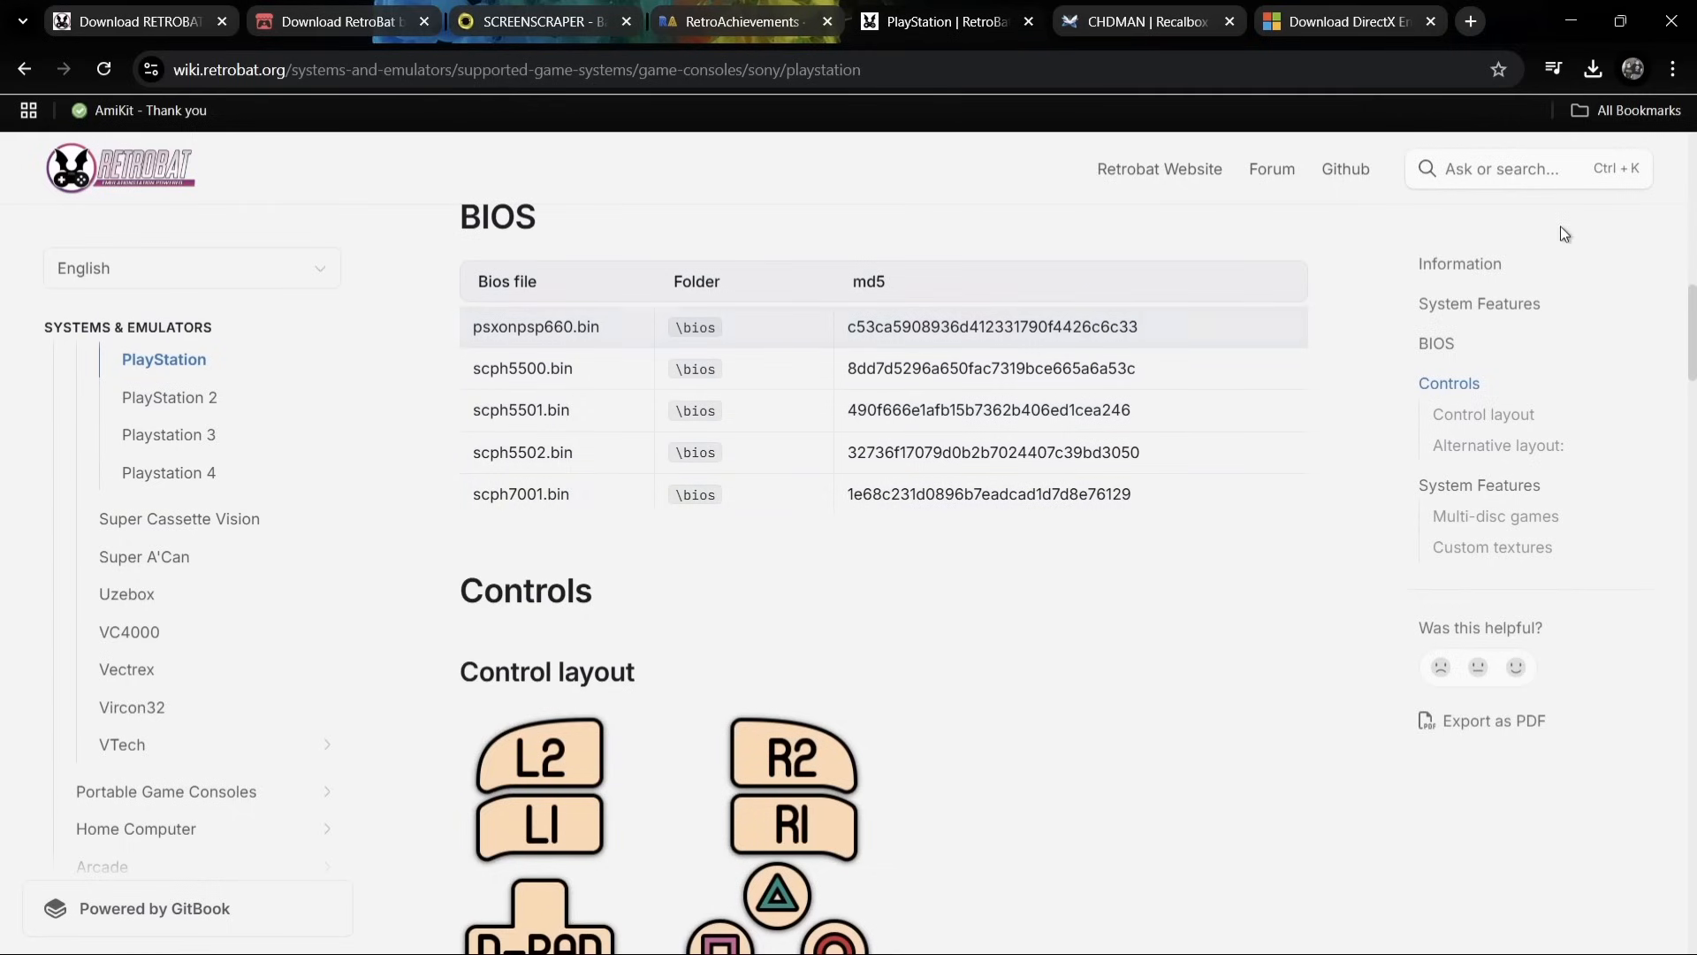
left_click(1571, 21)
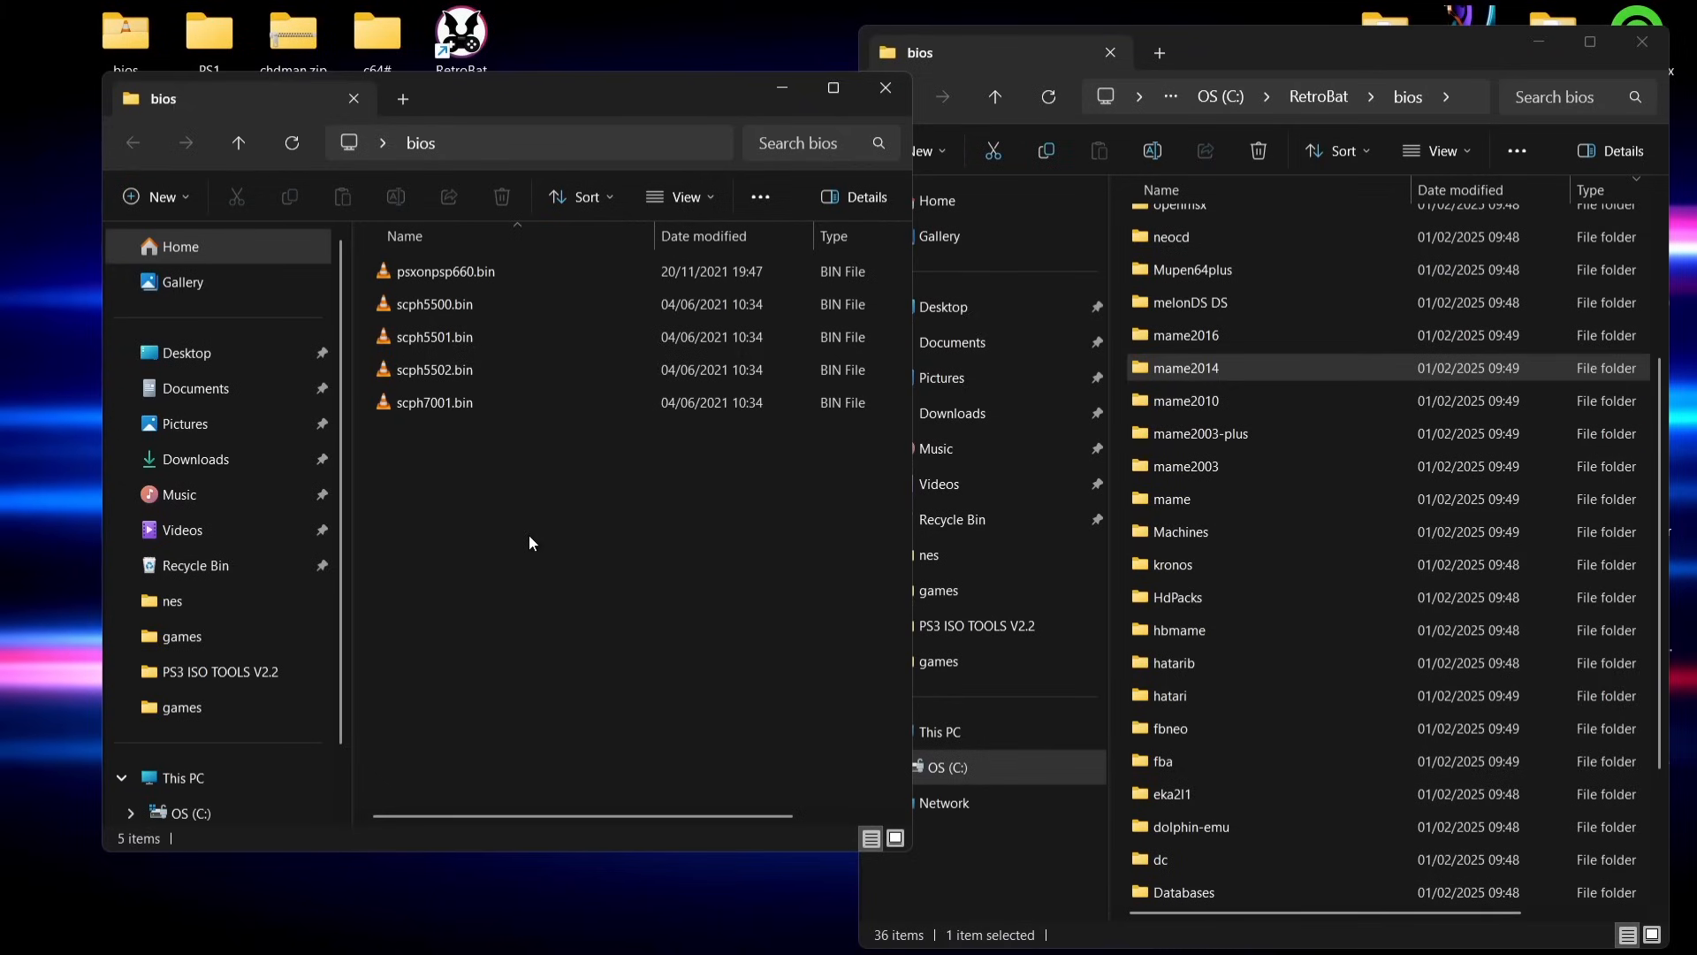
Step: Move all five PlayStation BIOS files from the desktop bios folder into RetroBat\bios, and close the File Explorer window
left_click_drag(529, 534, 430, 292)
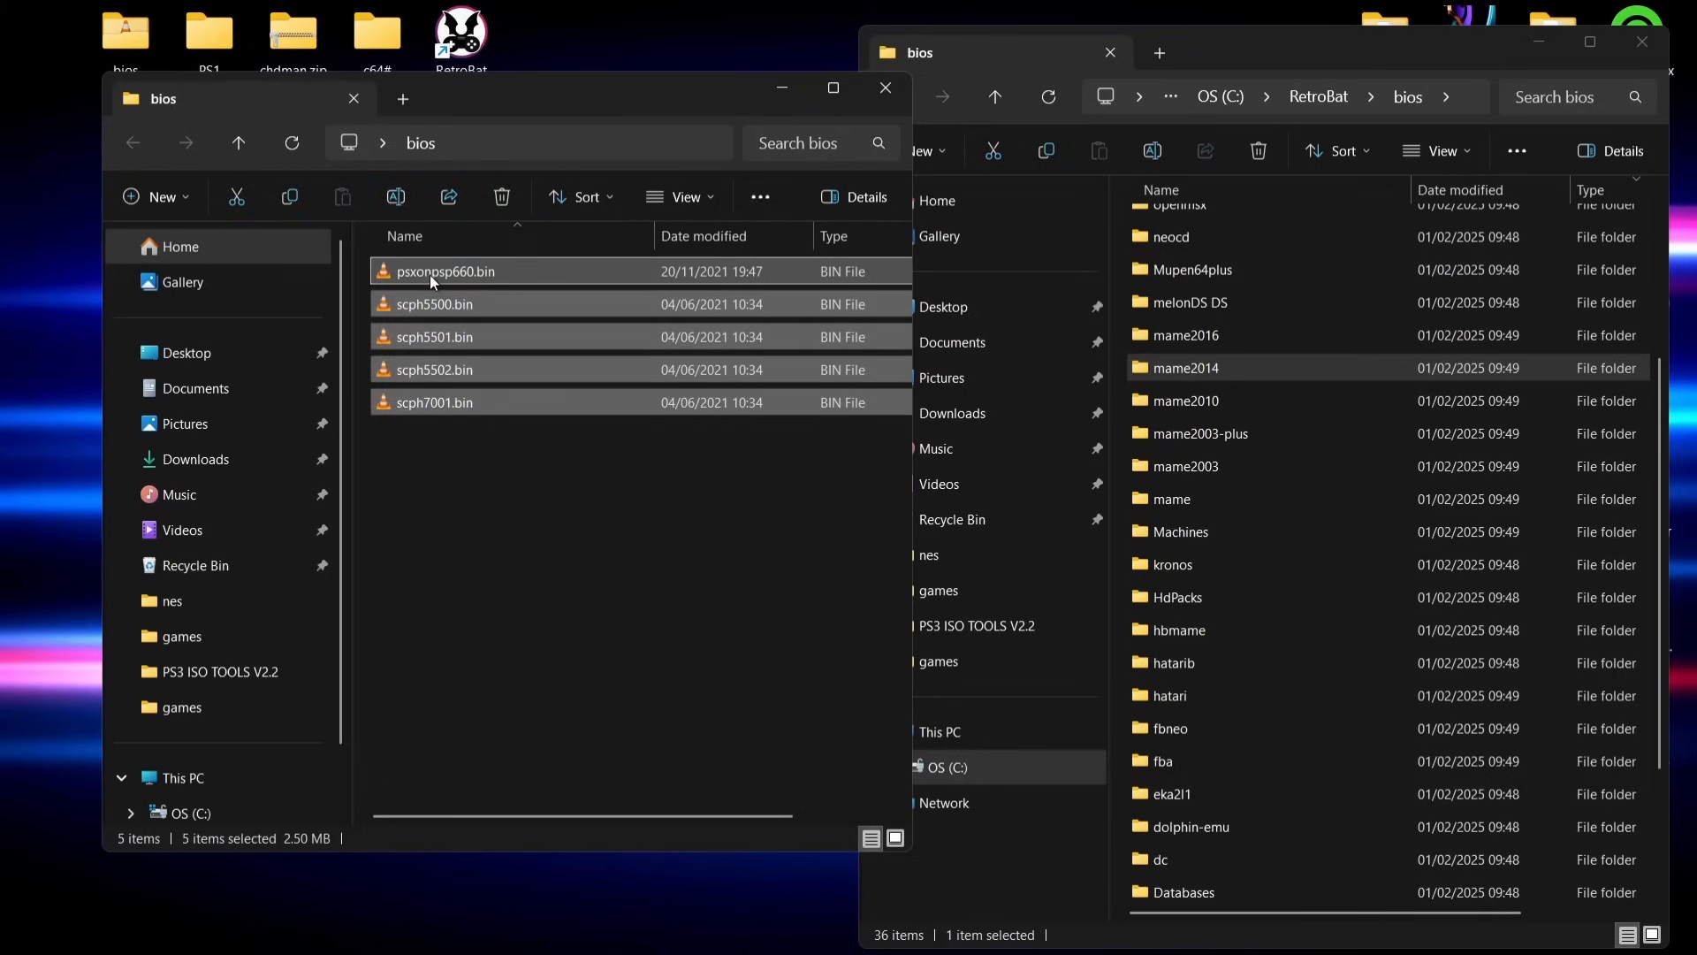
left_click_drag(429, 274, 1116, 415)
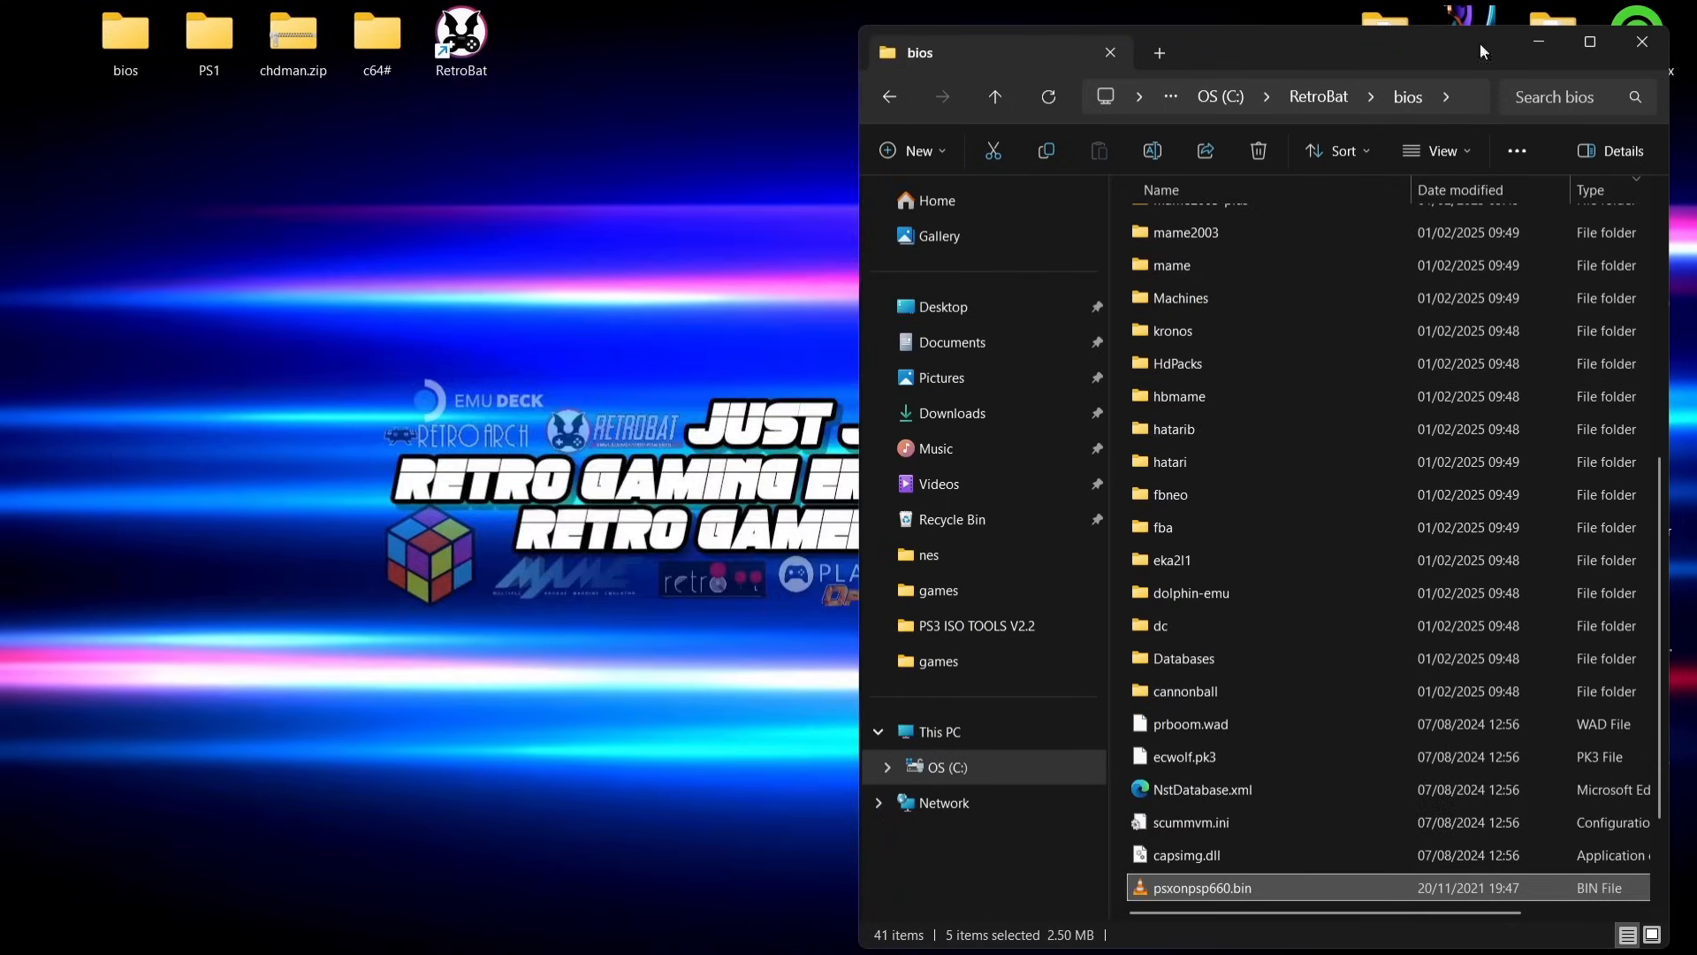
left_click(1643, 45)
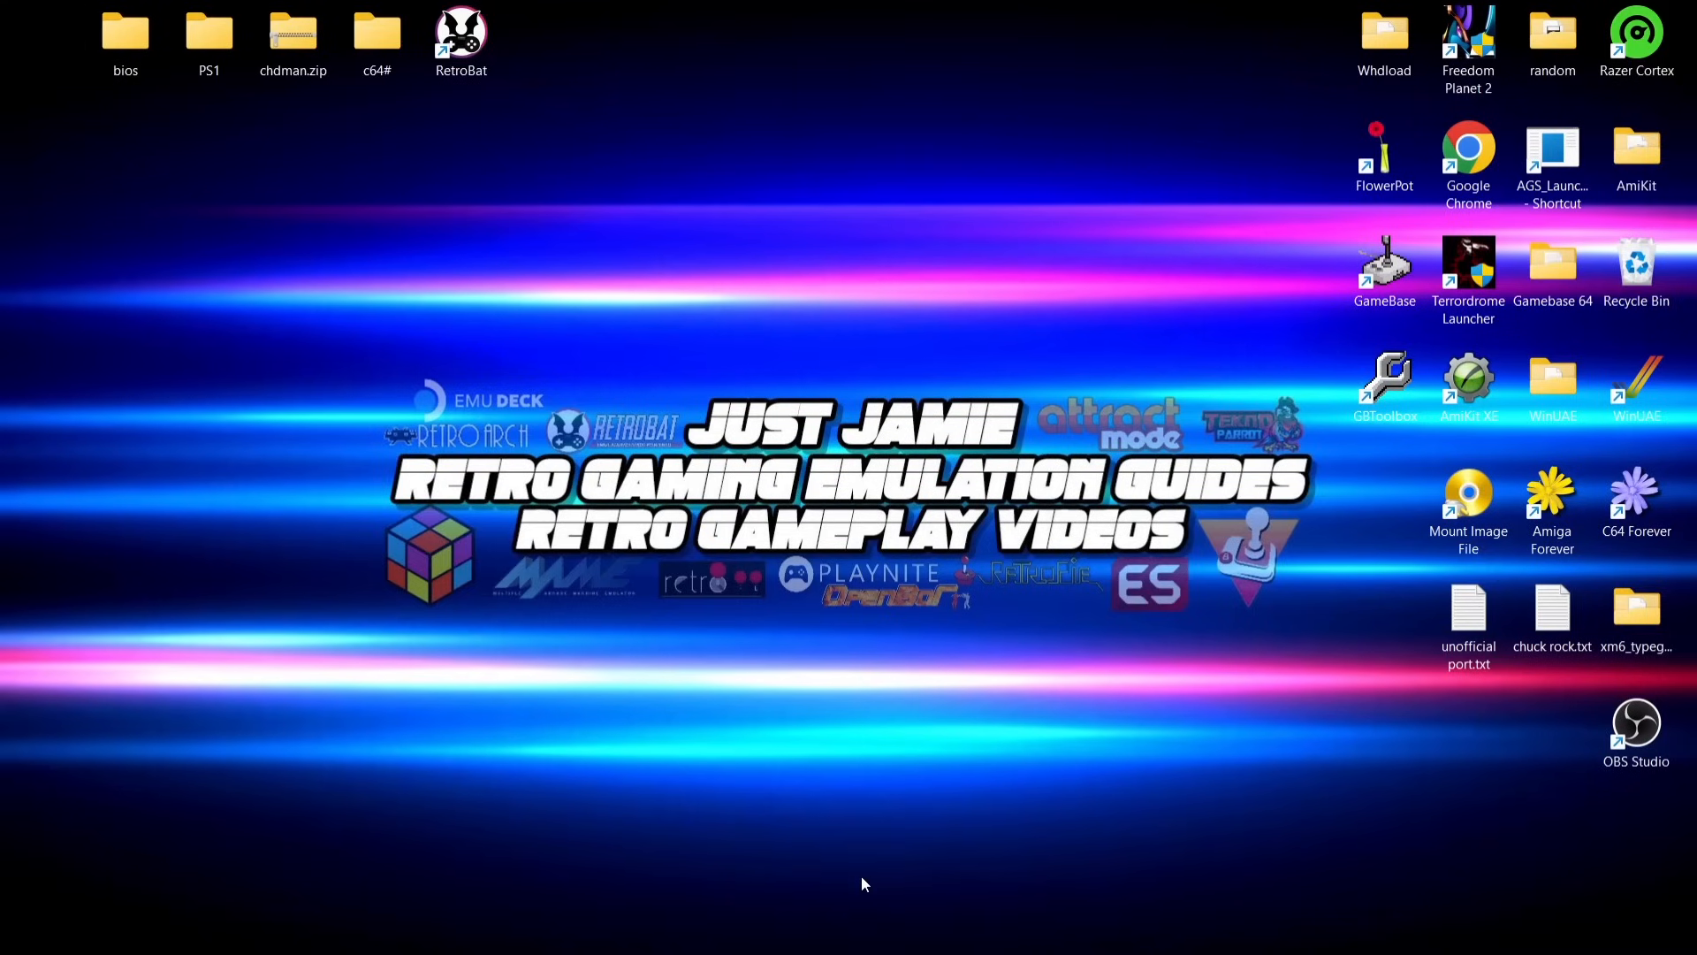
Step: View the ScreenScraper and RetroAchievements websites in Chrome, and close both of their tabs
left_click(1001, 928)
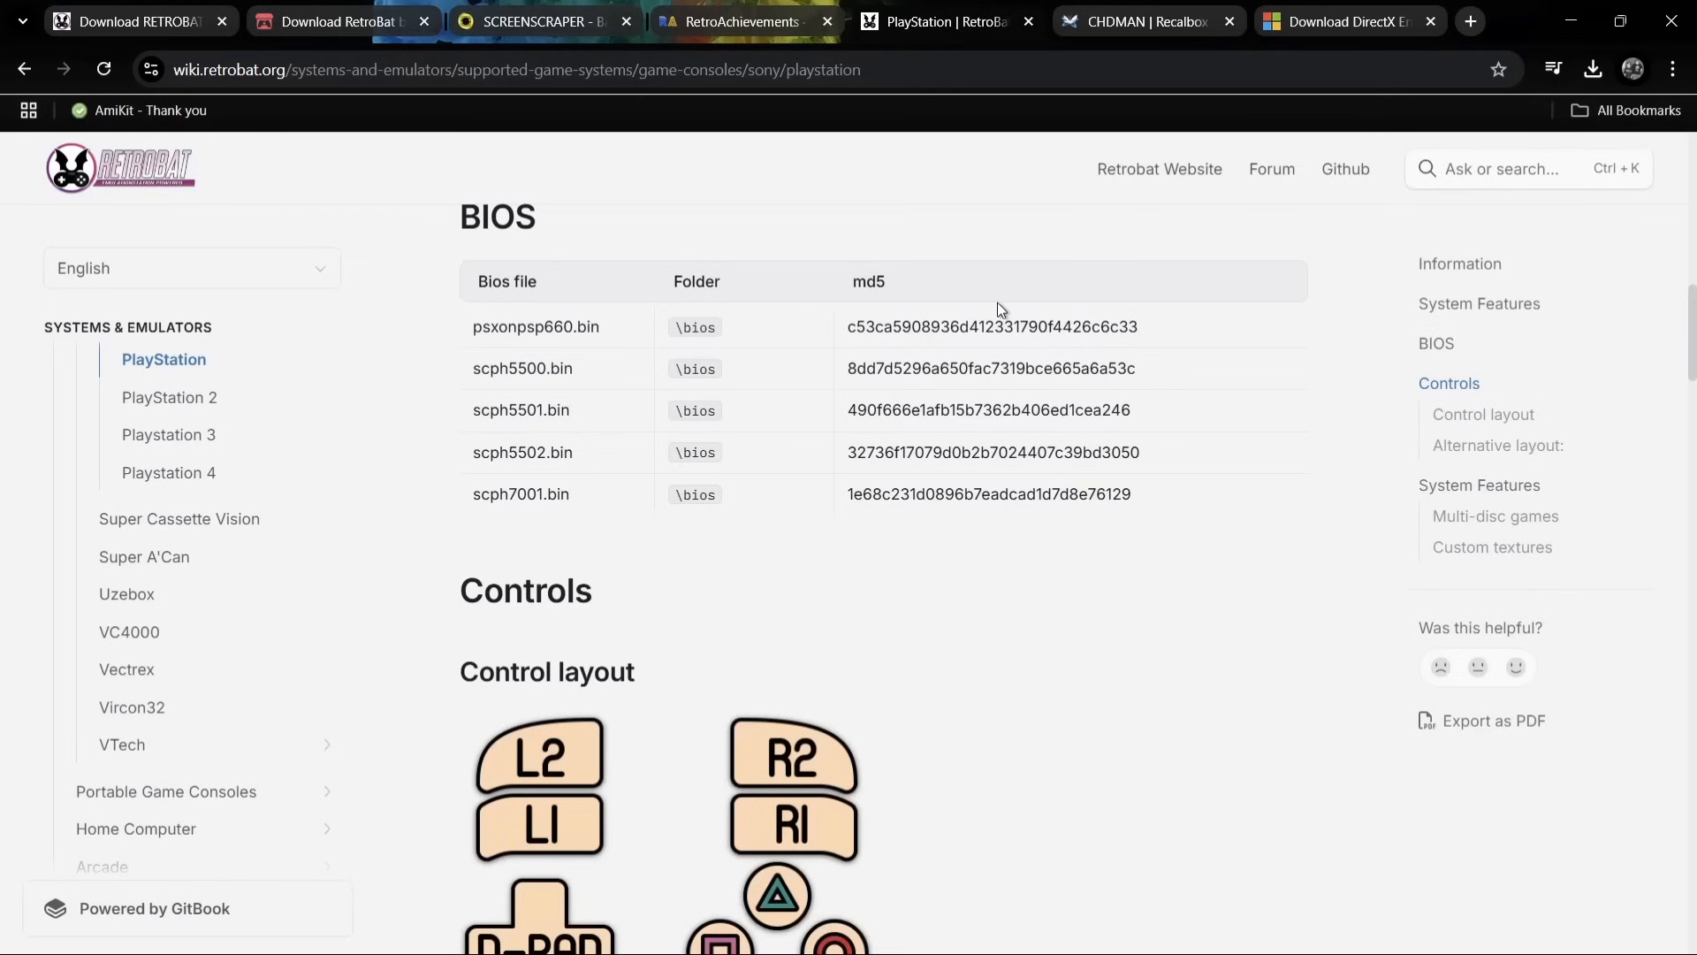
left_click(557, 21)
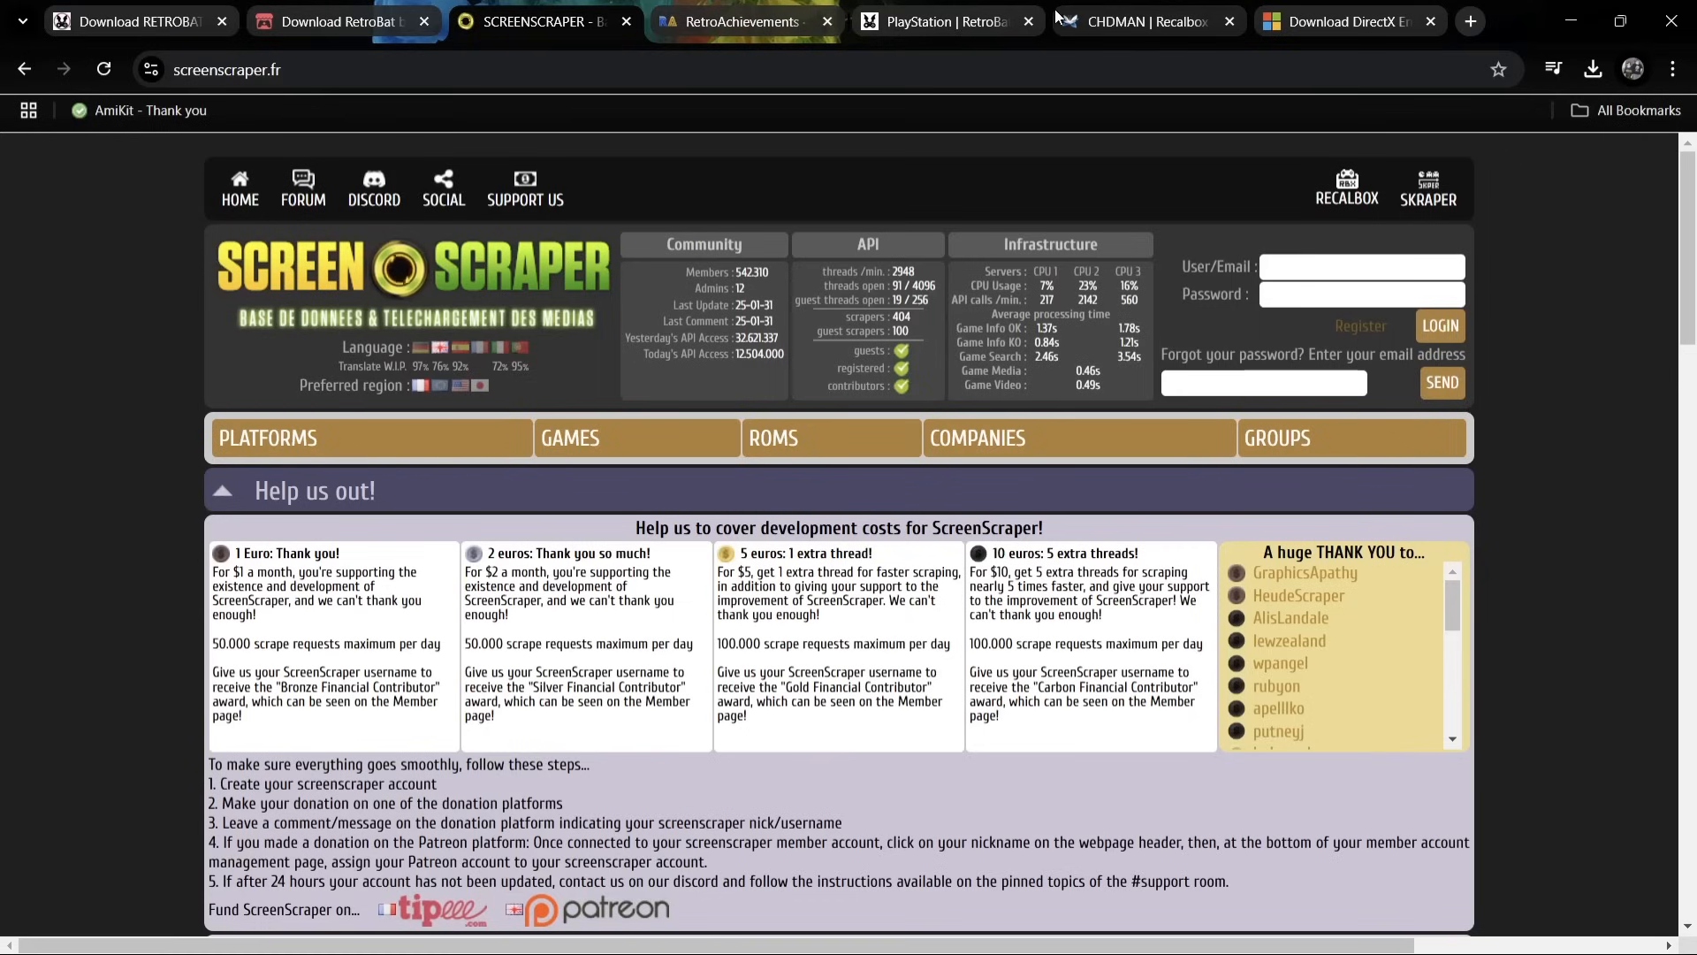
left_click(729, 6)
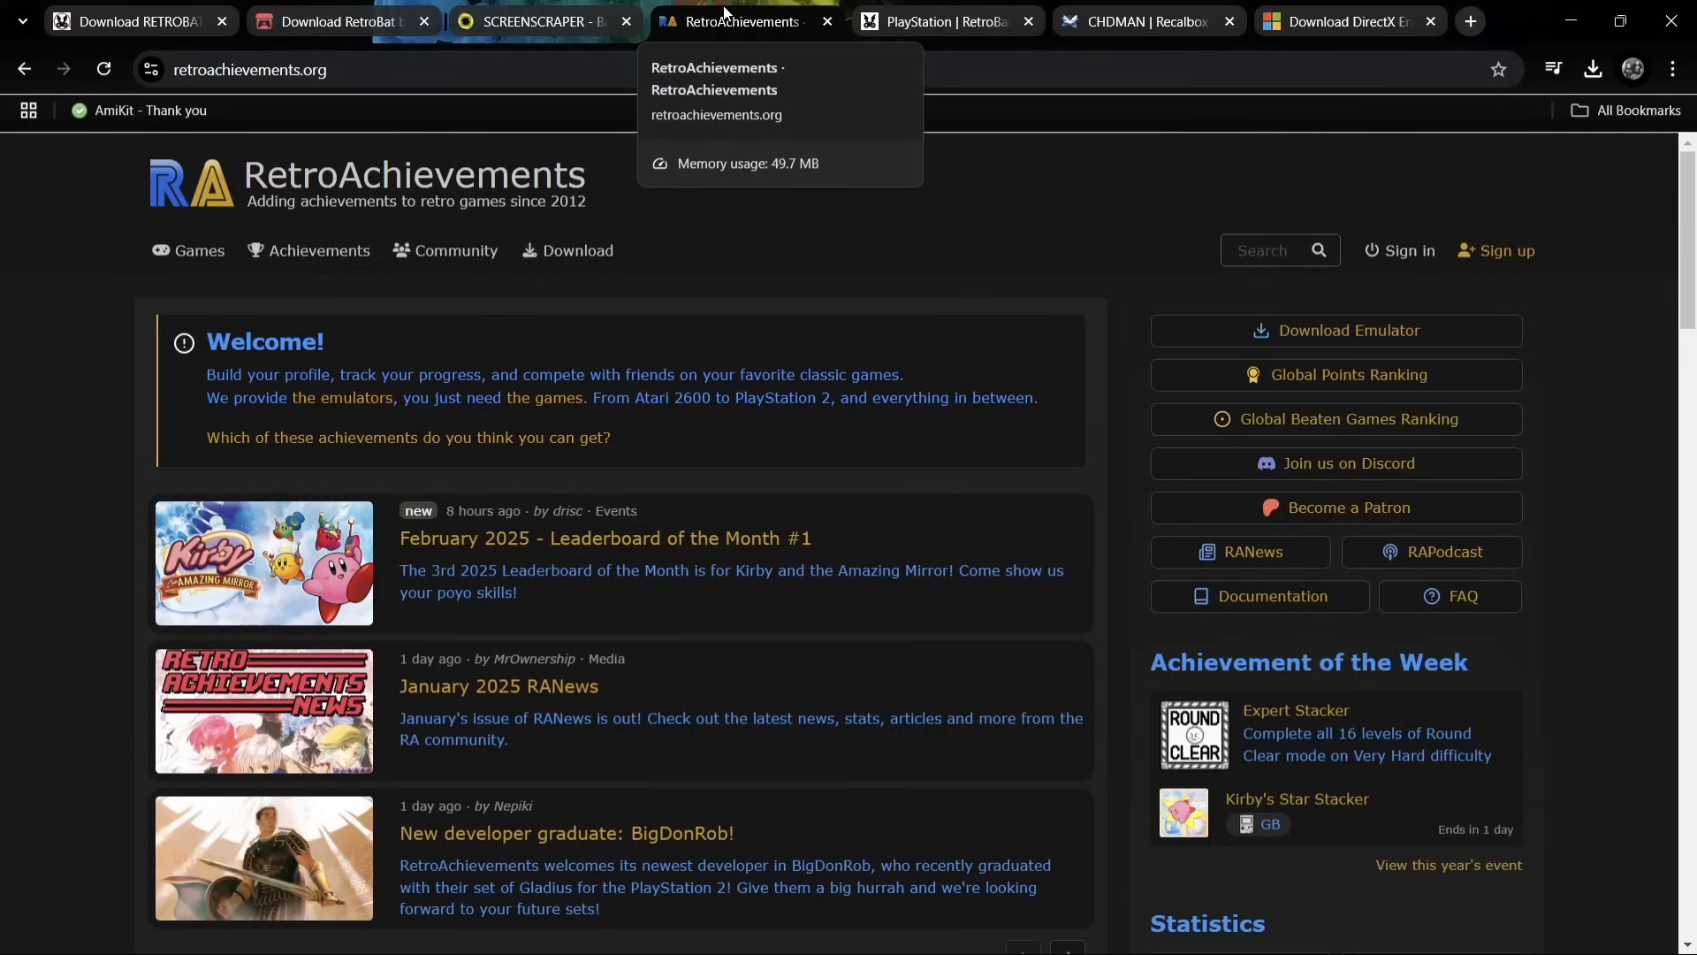
left_click(827, 25)
left_click(485, 18)
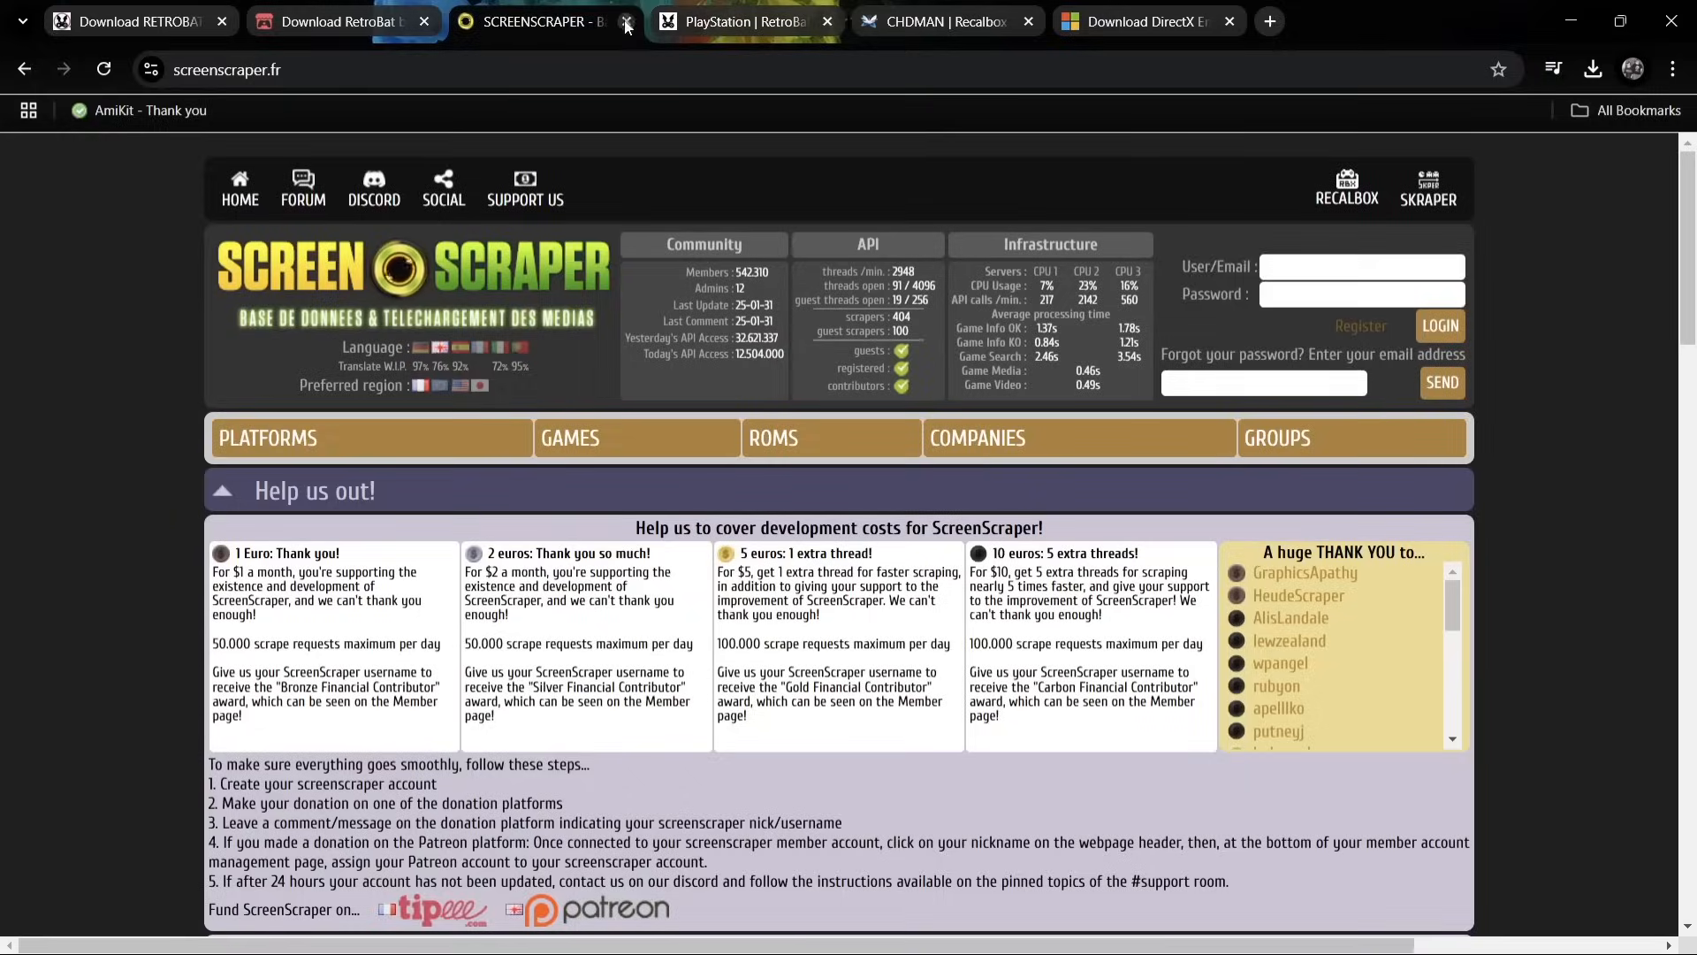
left_click(626, 23)
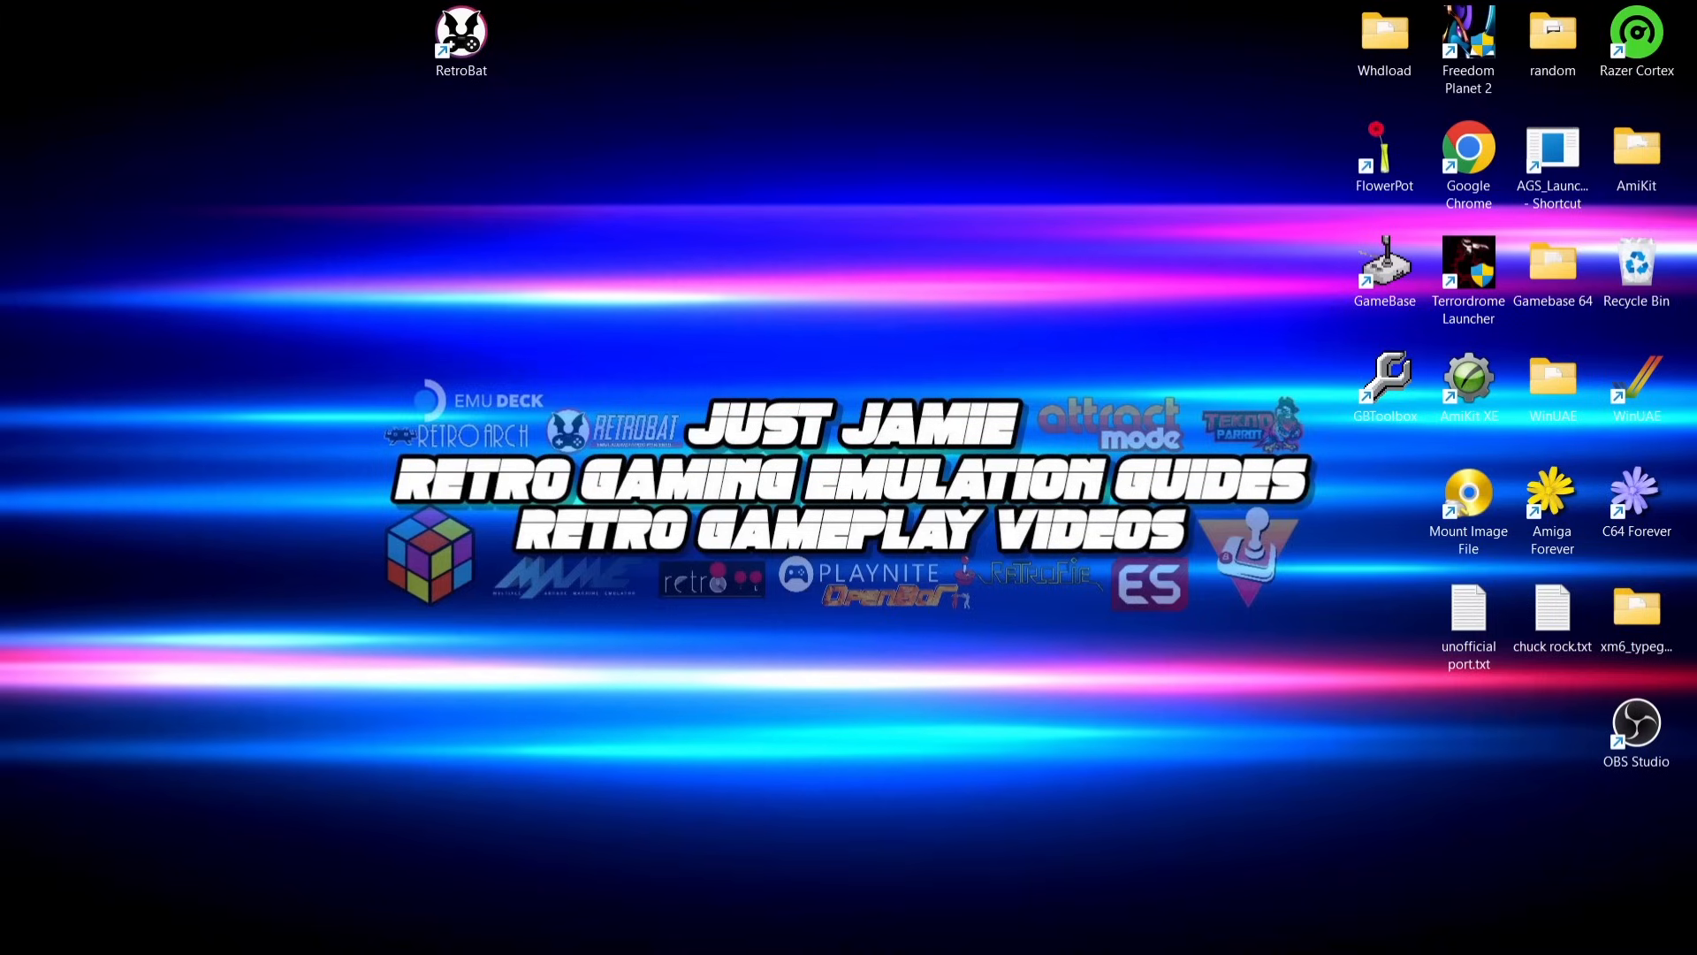
Step: Search Windows for "blu" and open the Bluetooth and other devices settings
mouse_move(835, 929)
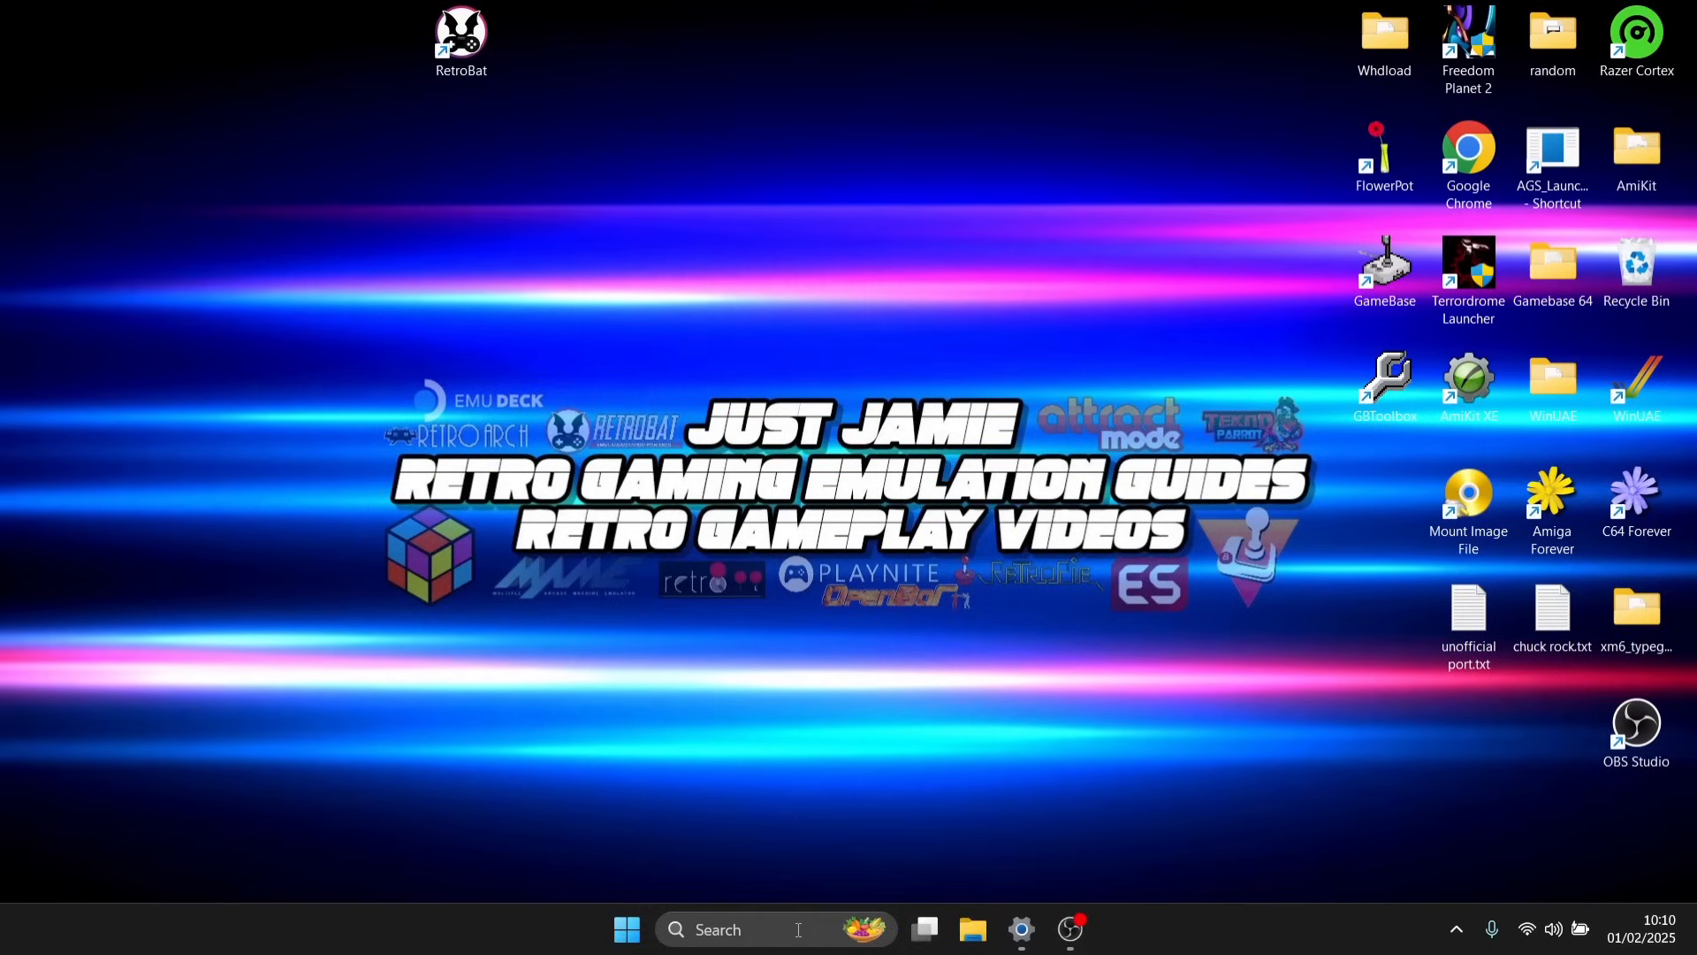
left_click(798, 929)
type("blu")
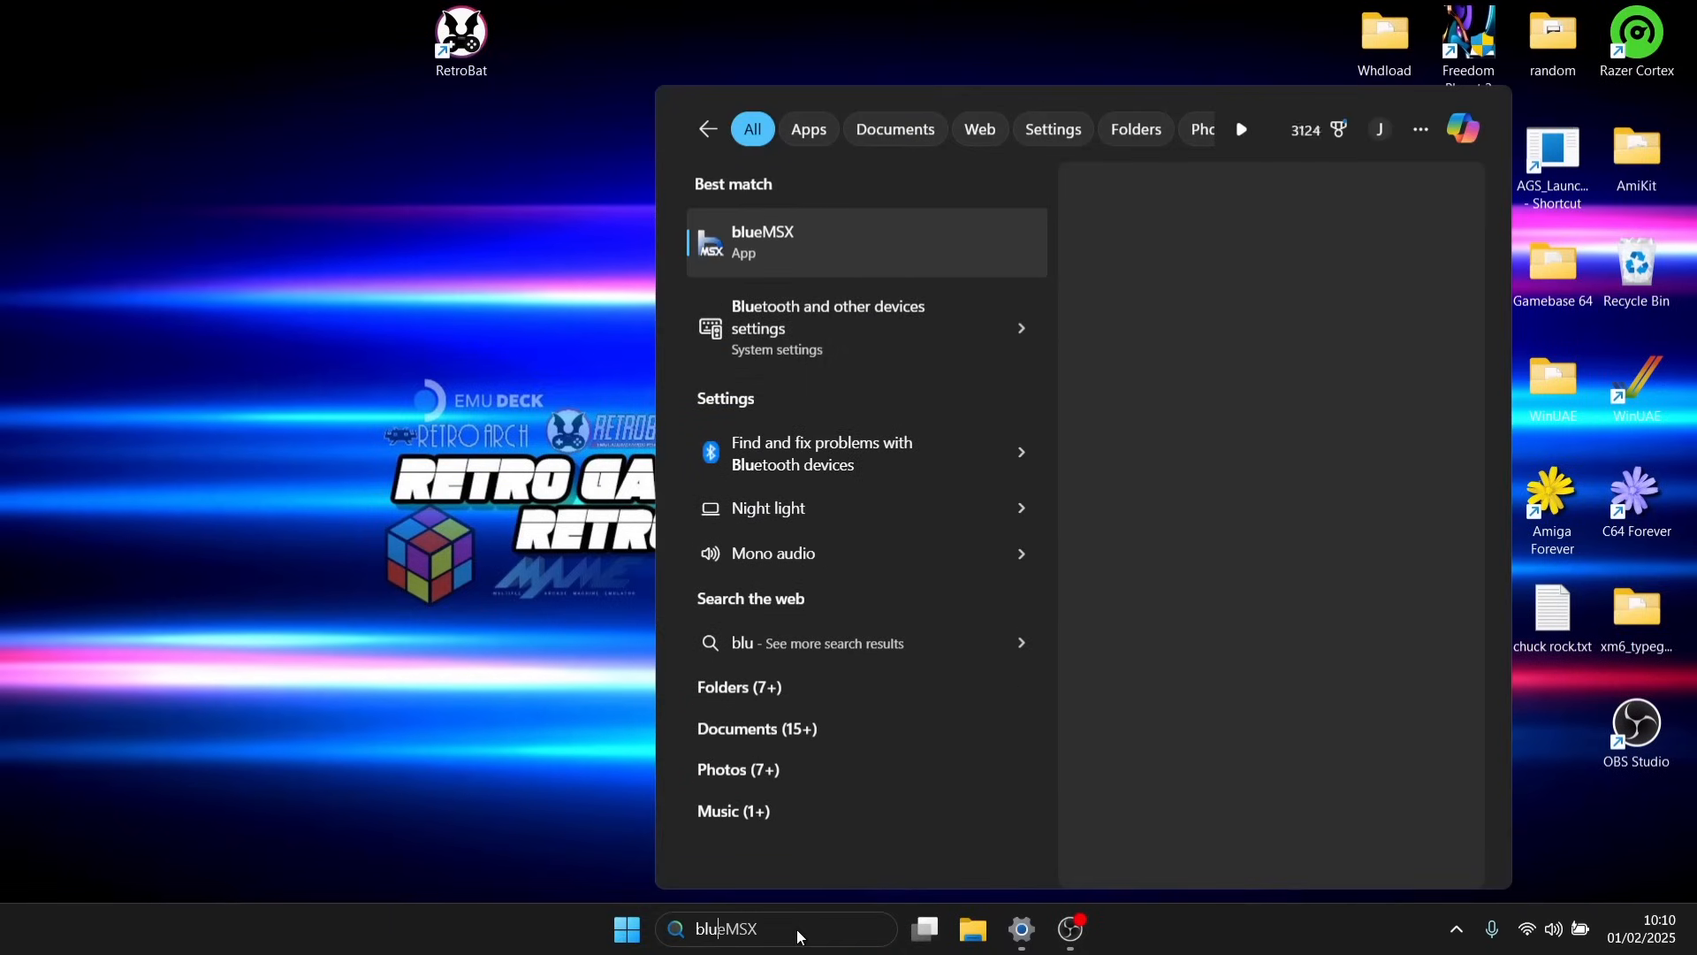
left_click(908, 326)
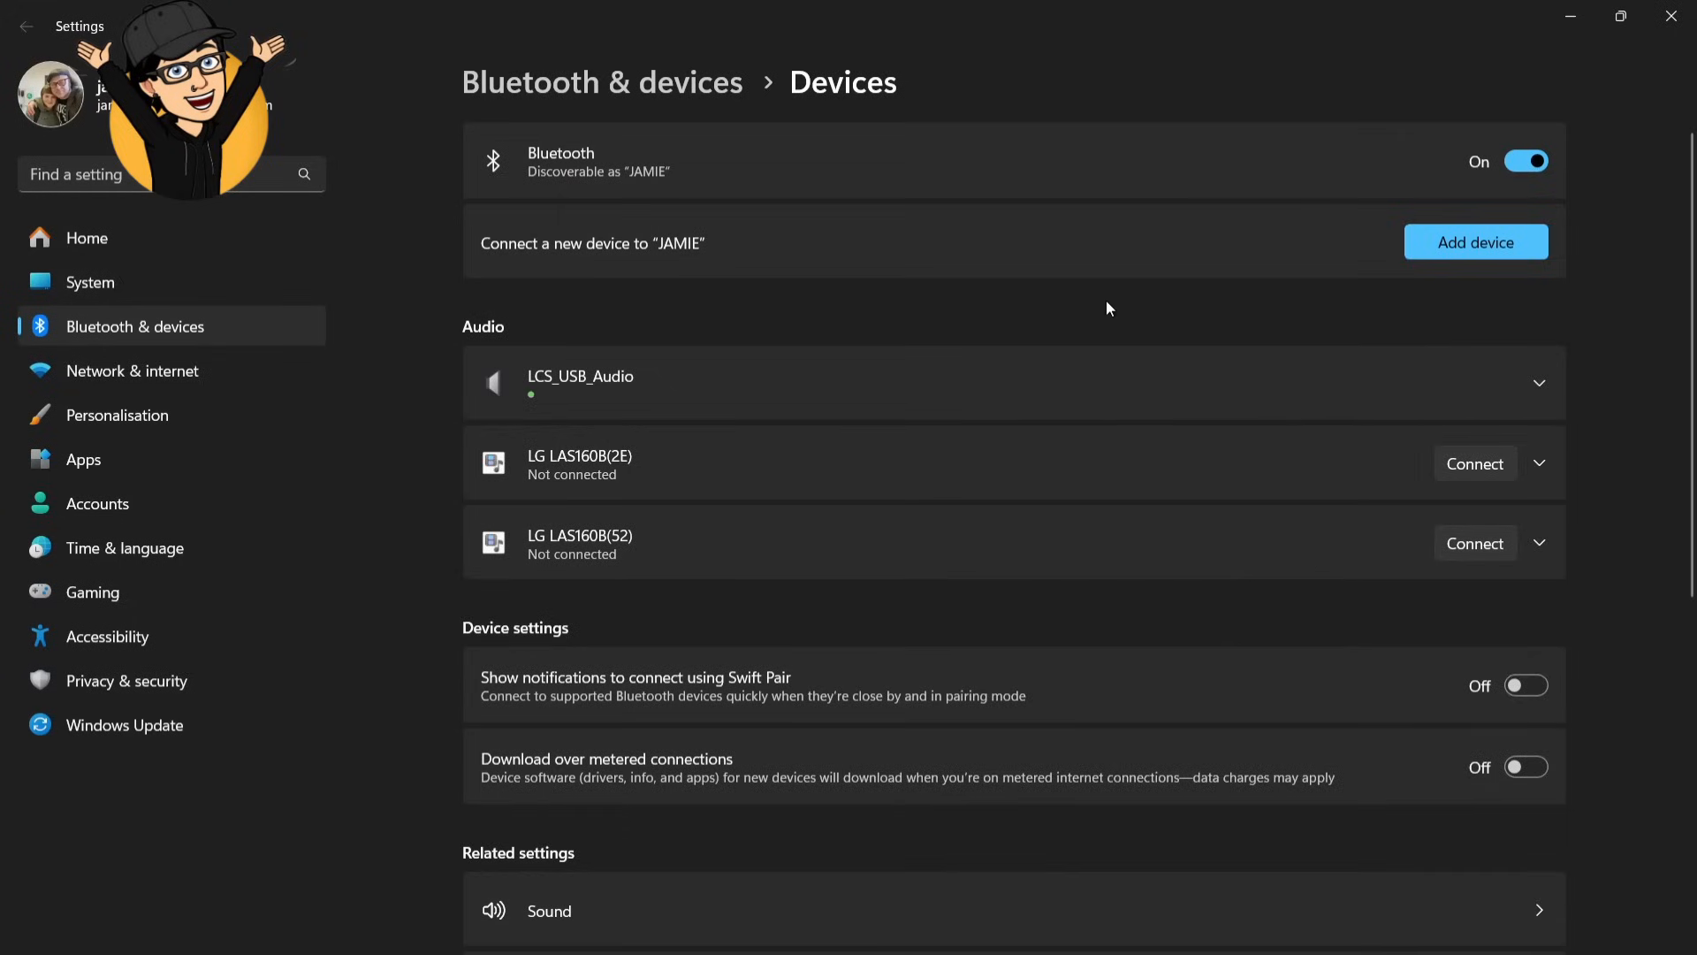
Step: Add the Xbox Wireless Controller as a new Bluetooth device, and close Settings
left_click(1475, 247)
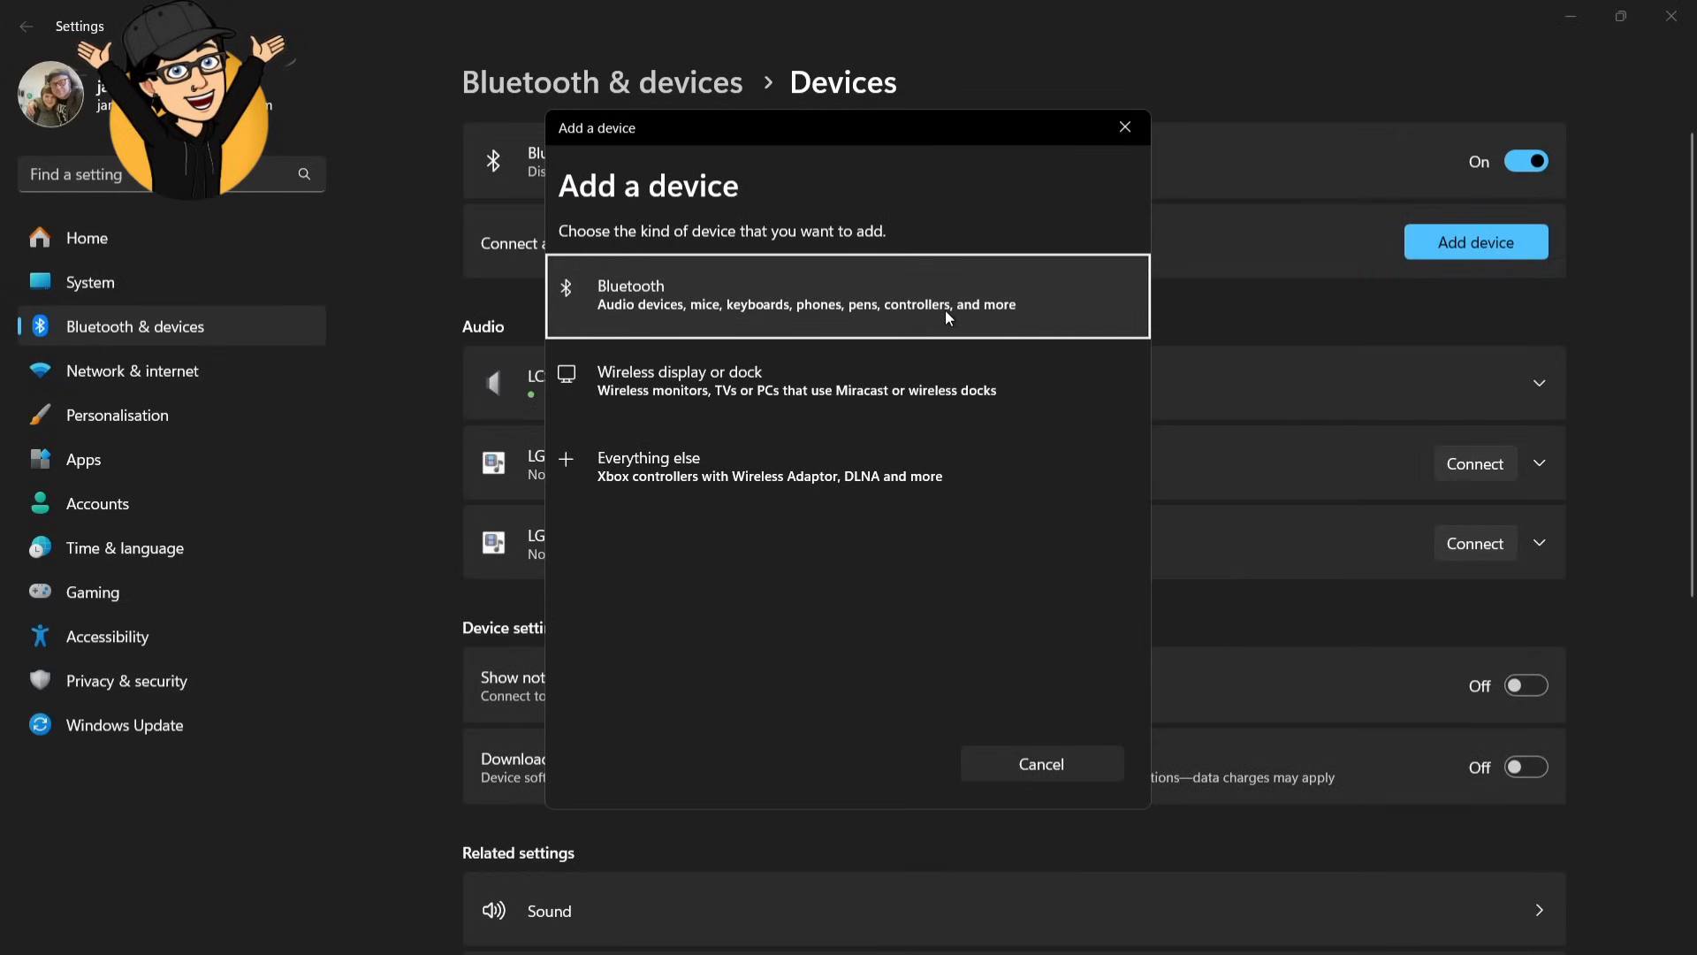
left_click(946, 309)
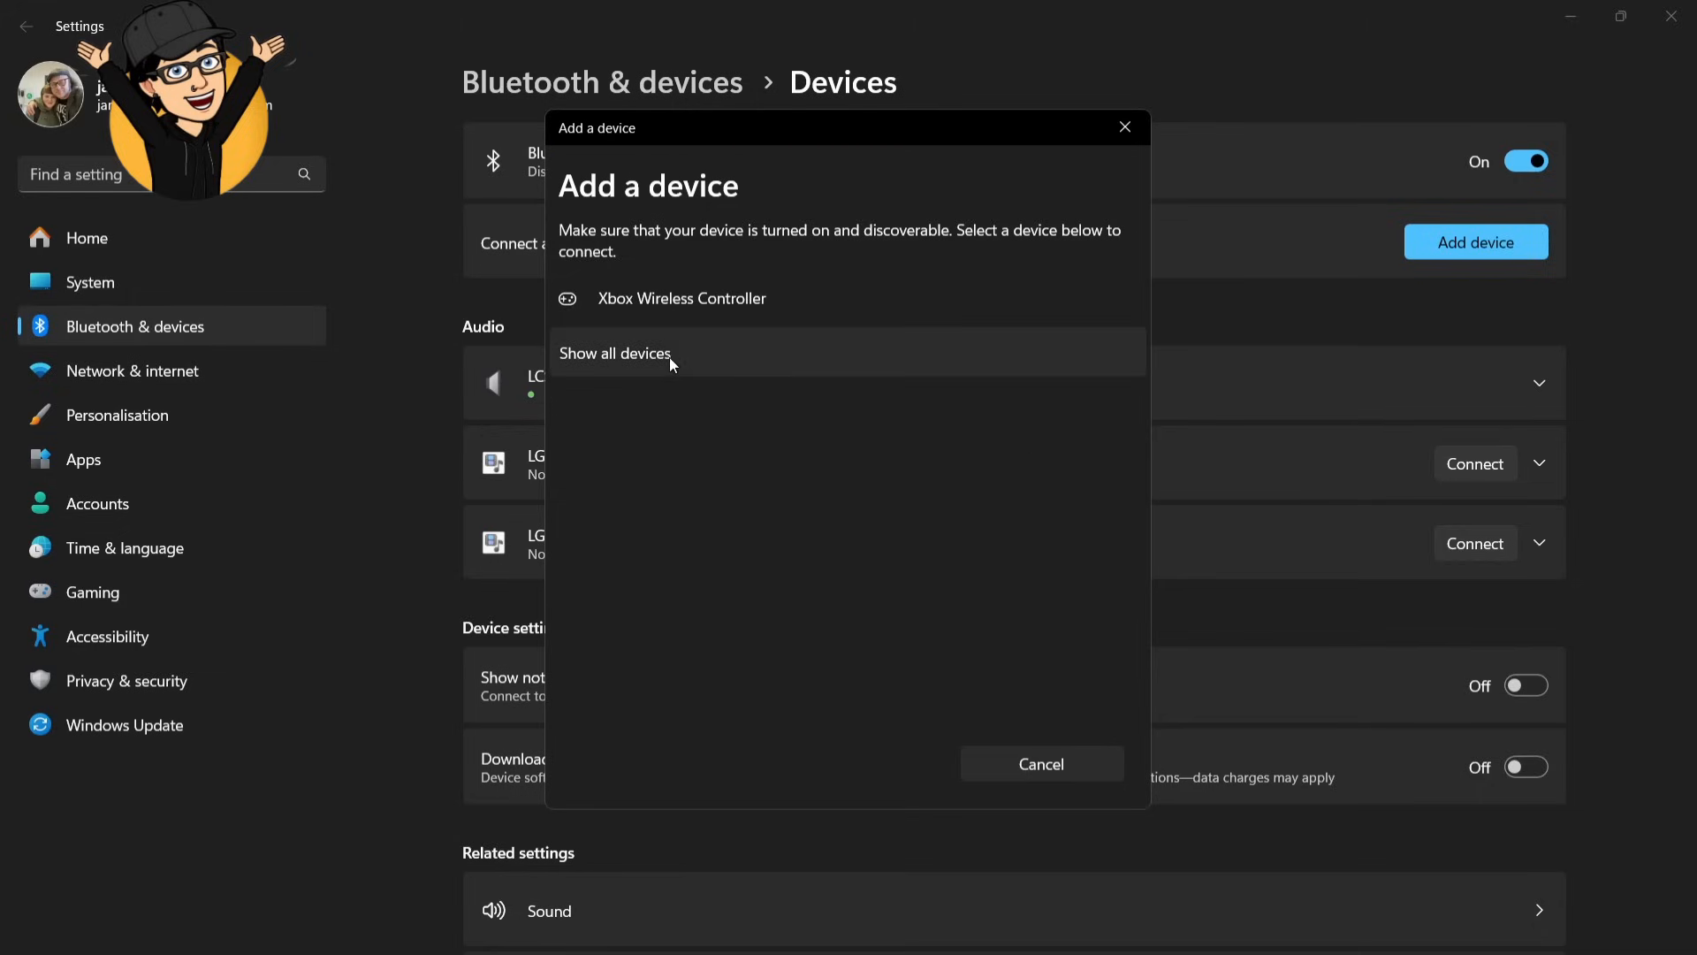
left_click(668, 313)
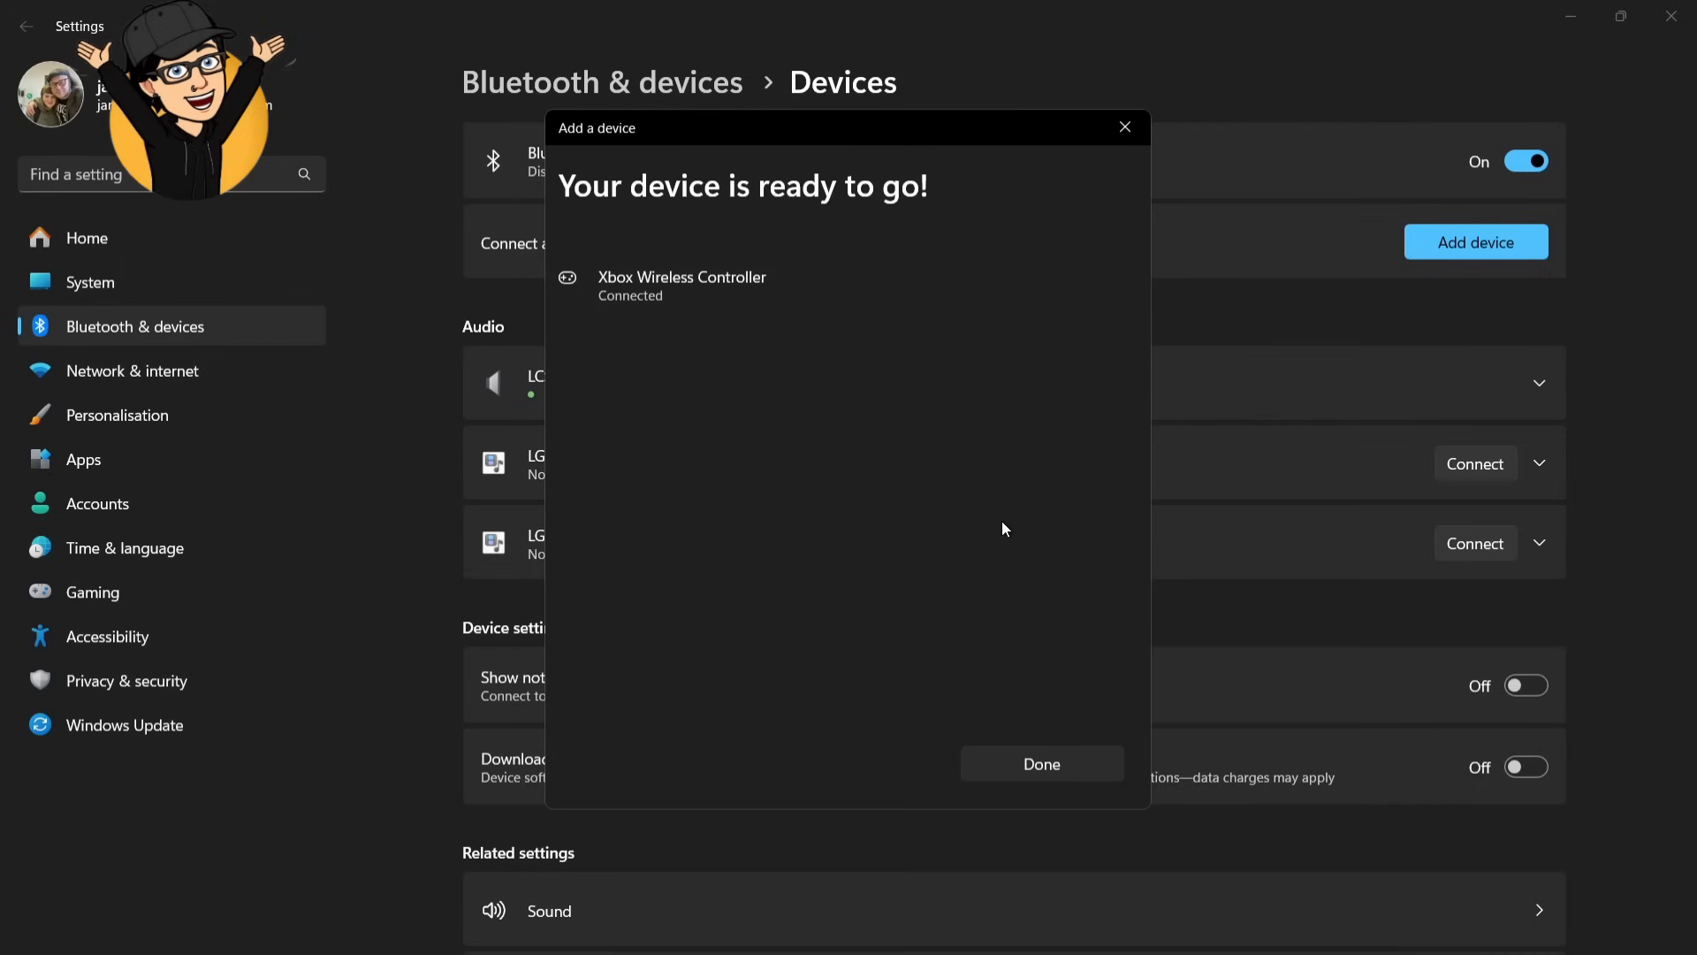
left_click(1042, 762)
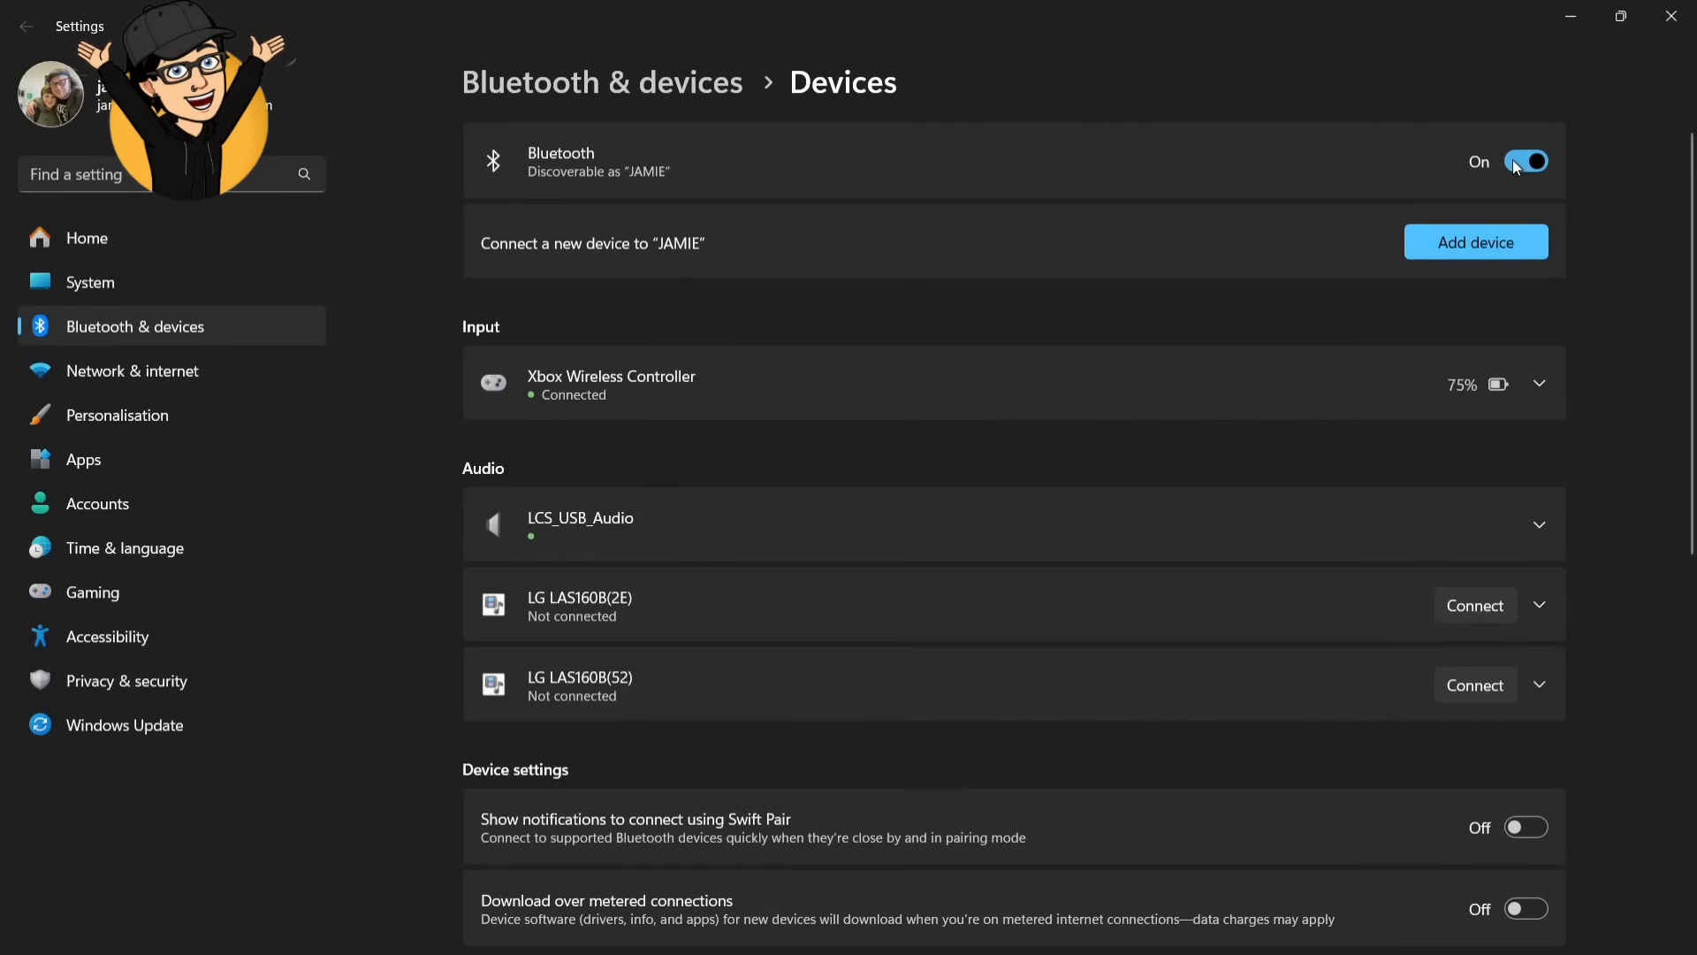
left_click(1671, 16)
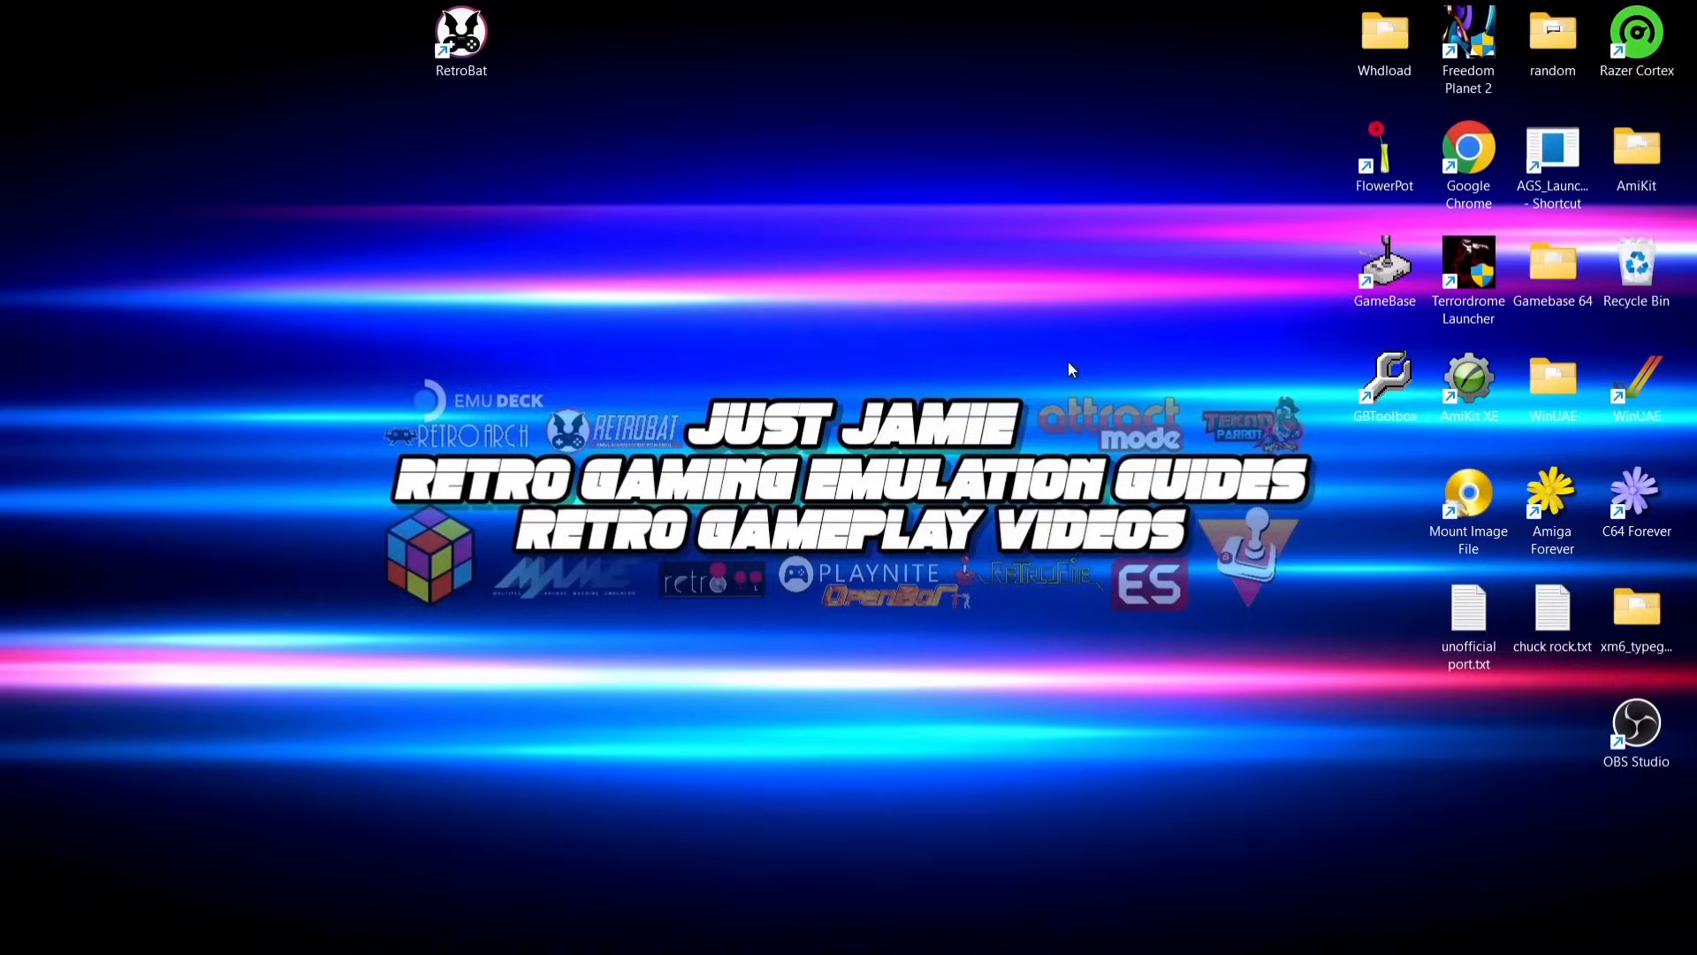
Step: Launch RetroBat from the desktop and open its sound settings
double_click(466, 46)
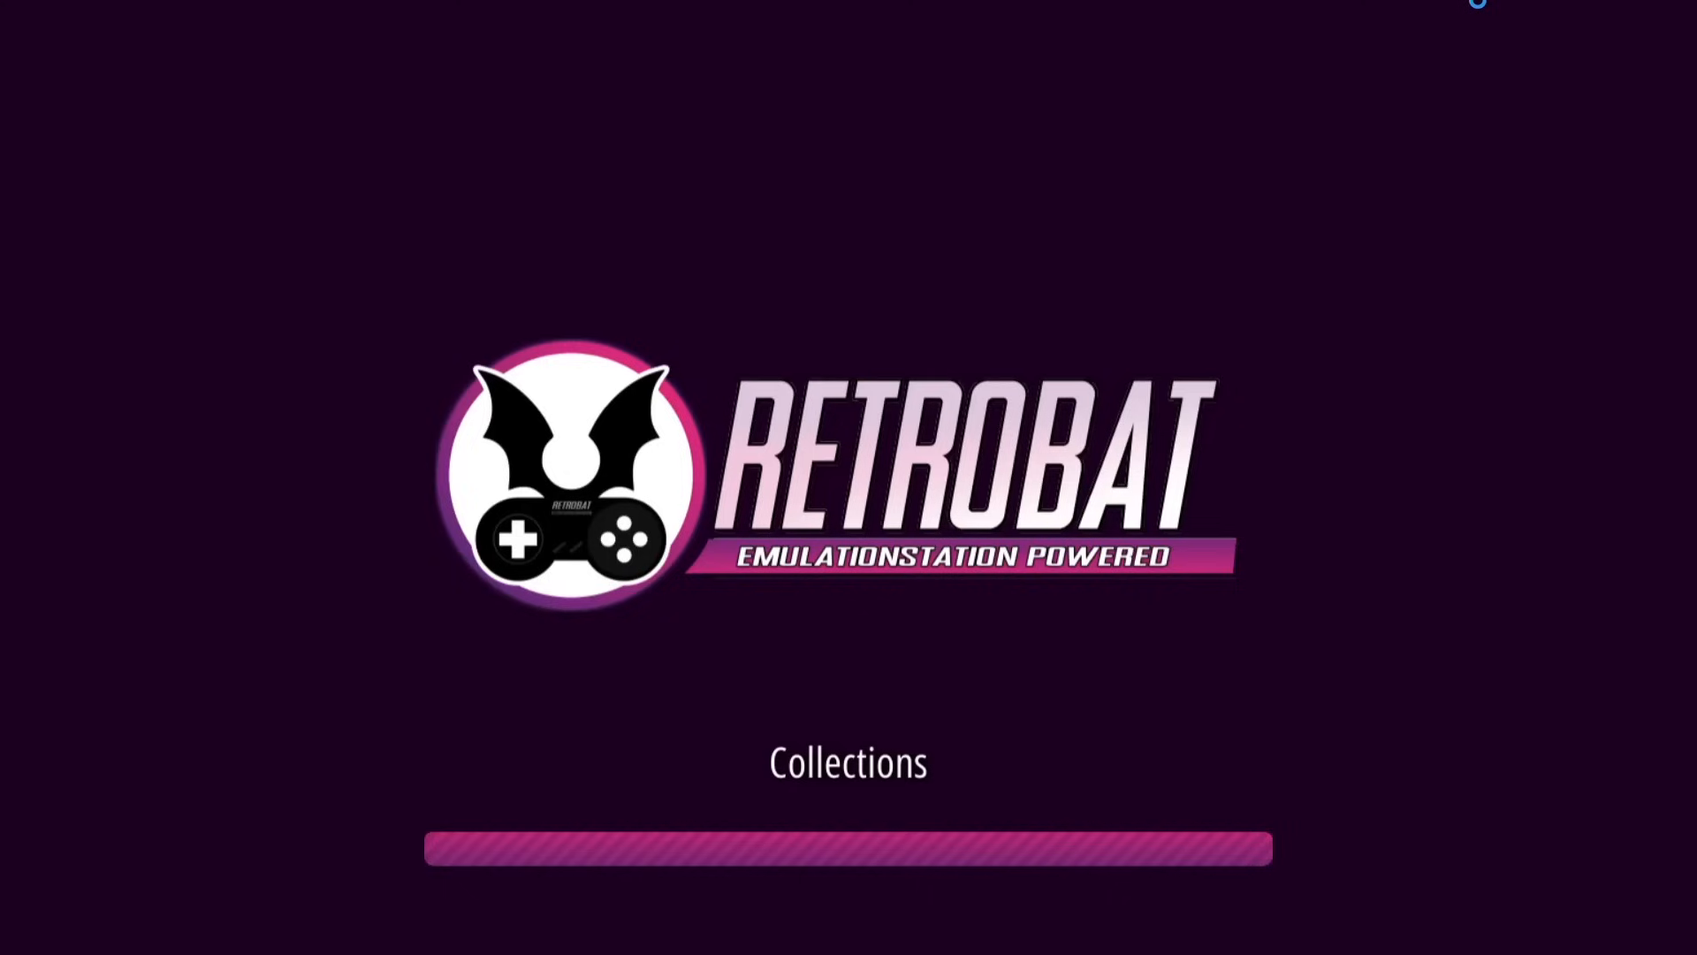
key("space")
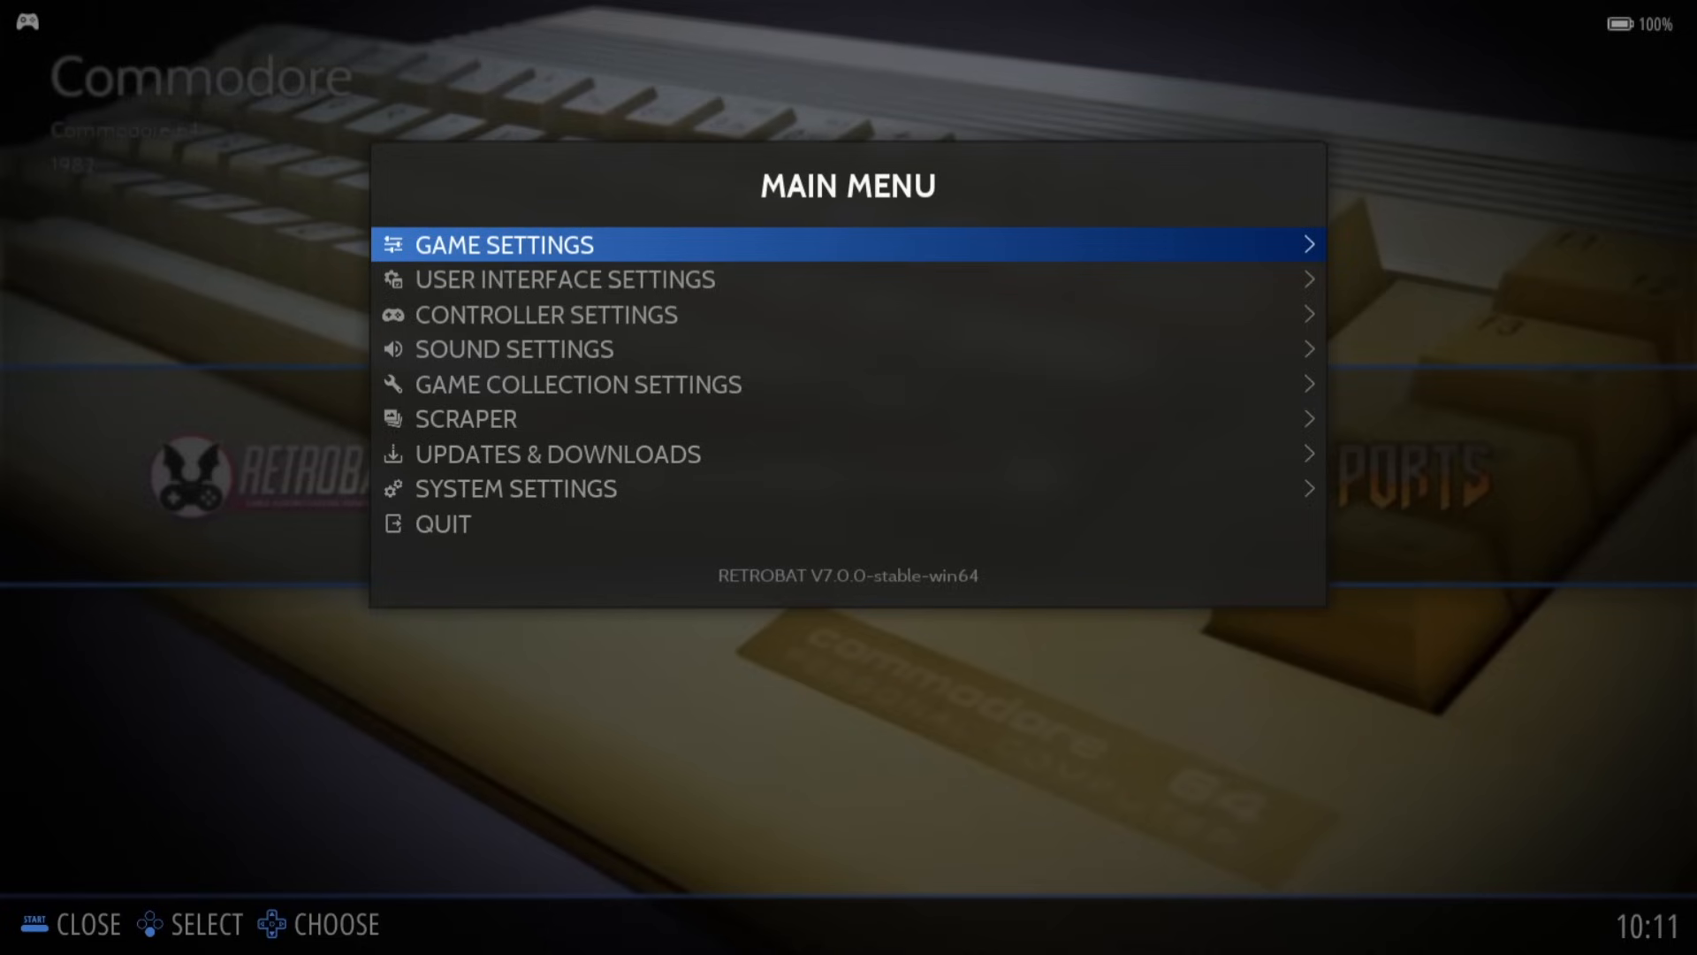
key("Down")
key("Down")
key("Down")
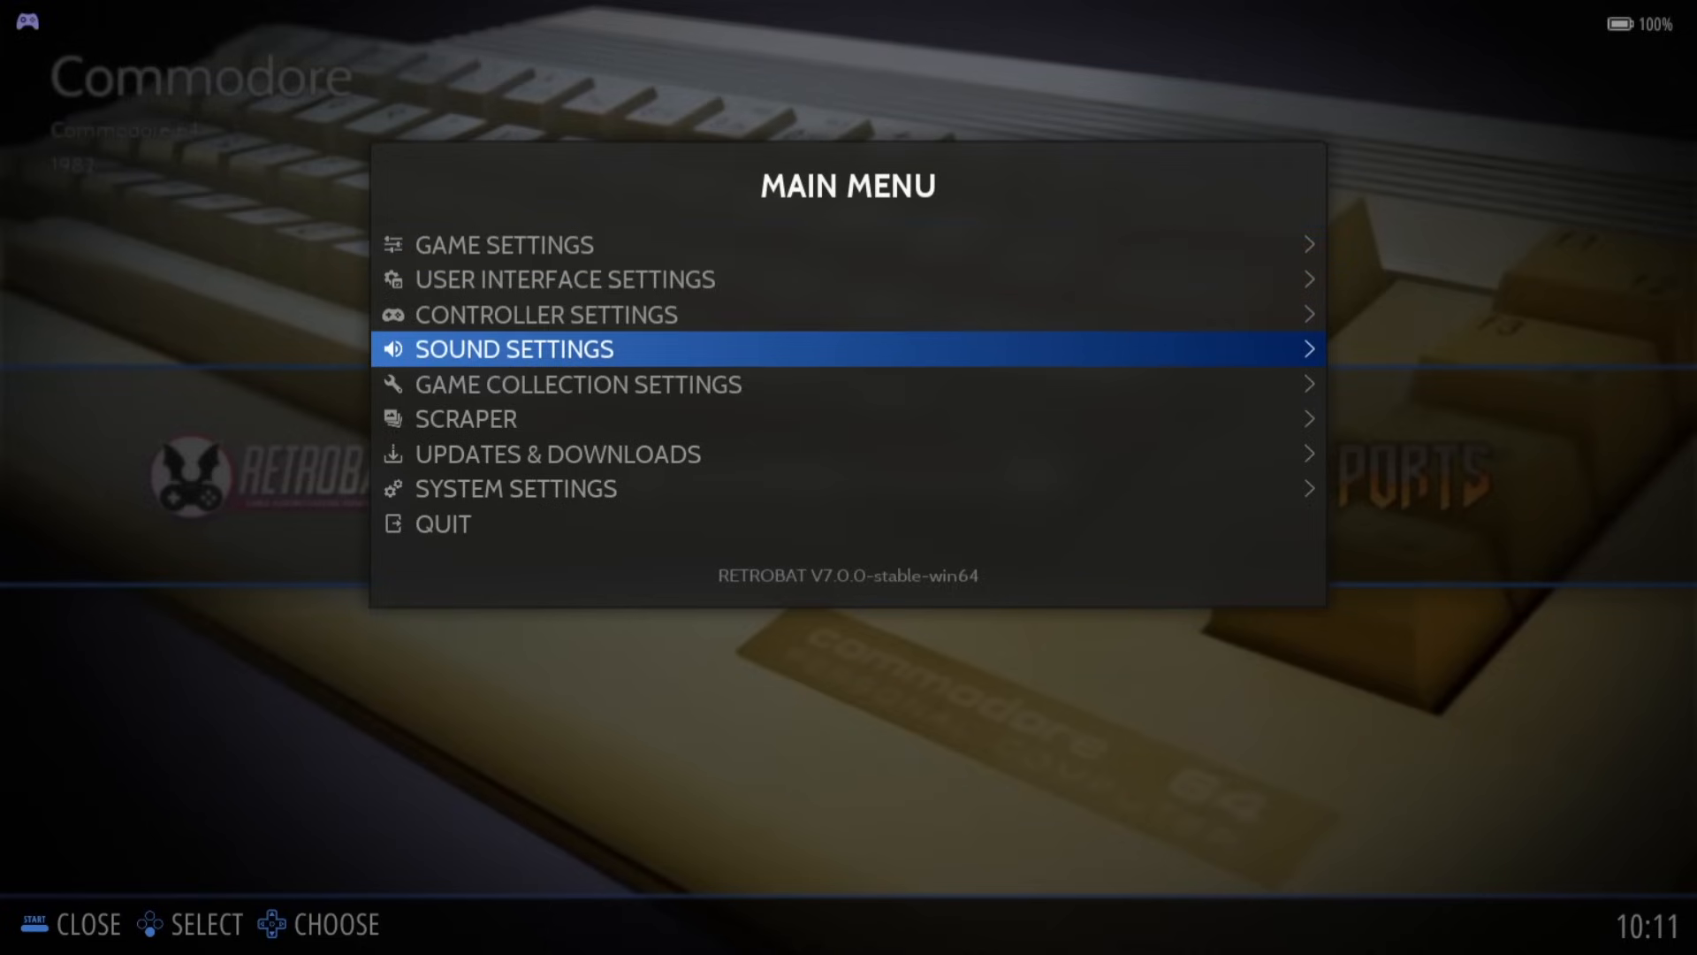
key("Return")
Step: Check the Frontend Music option in the sound settings, and return to the main menu
key("Down")
key("Down")
key("Down")
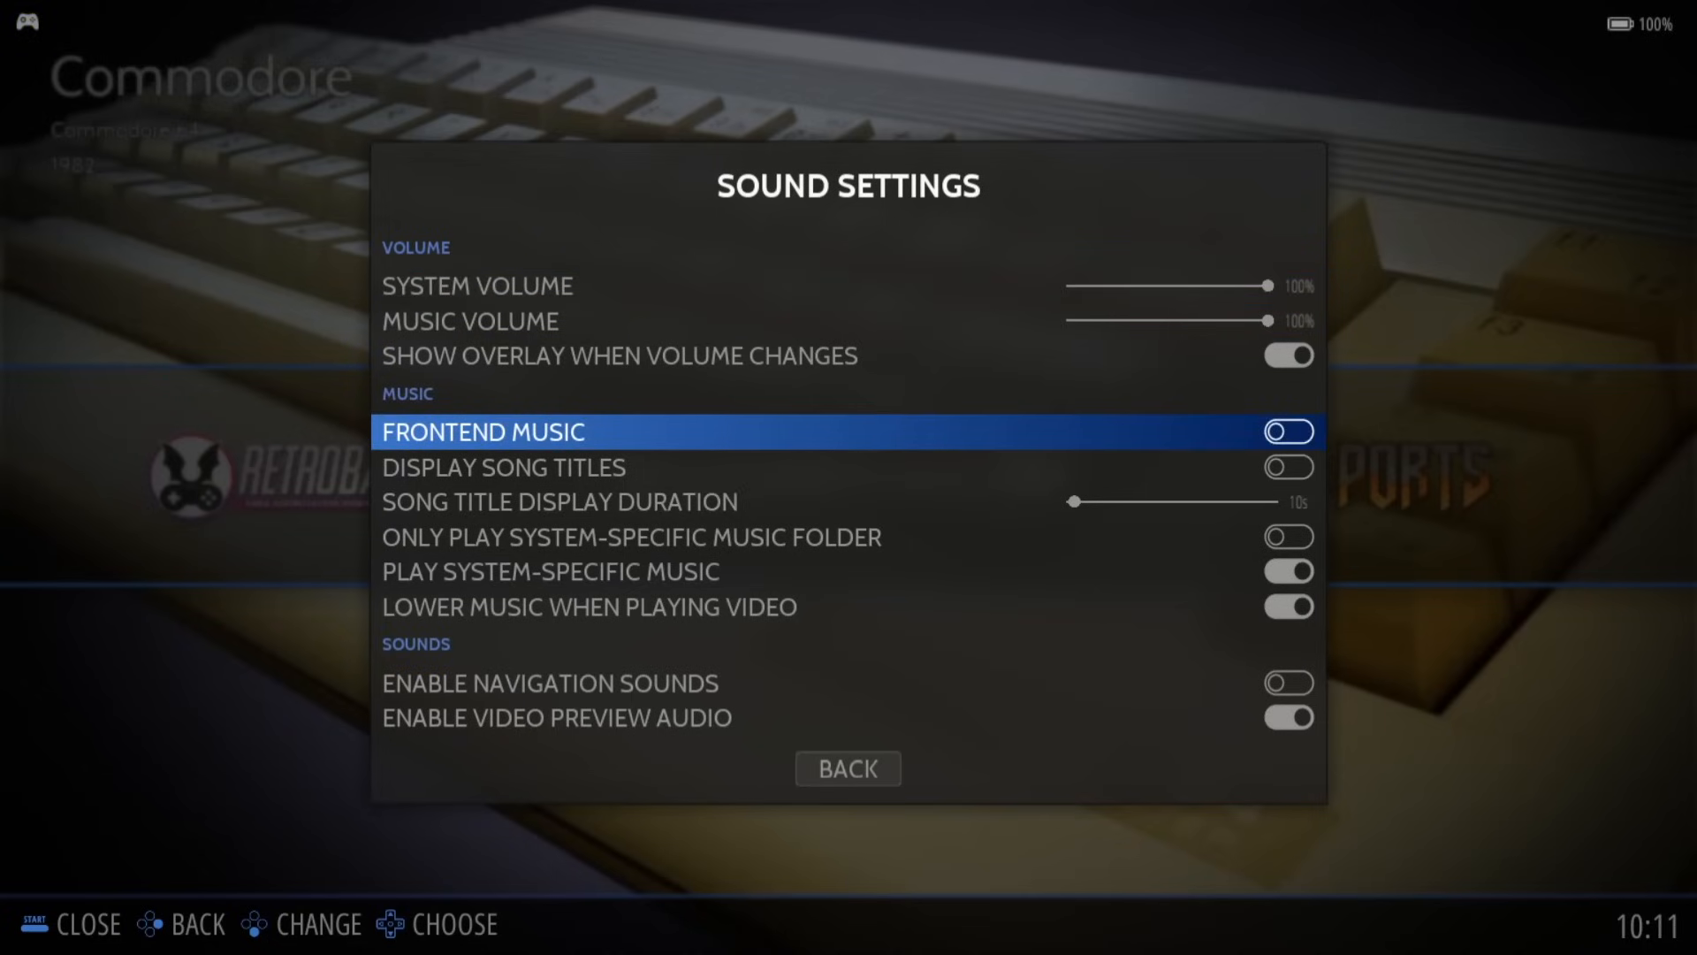
key("Escape")
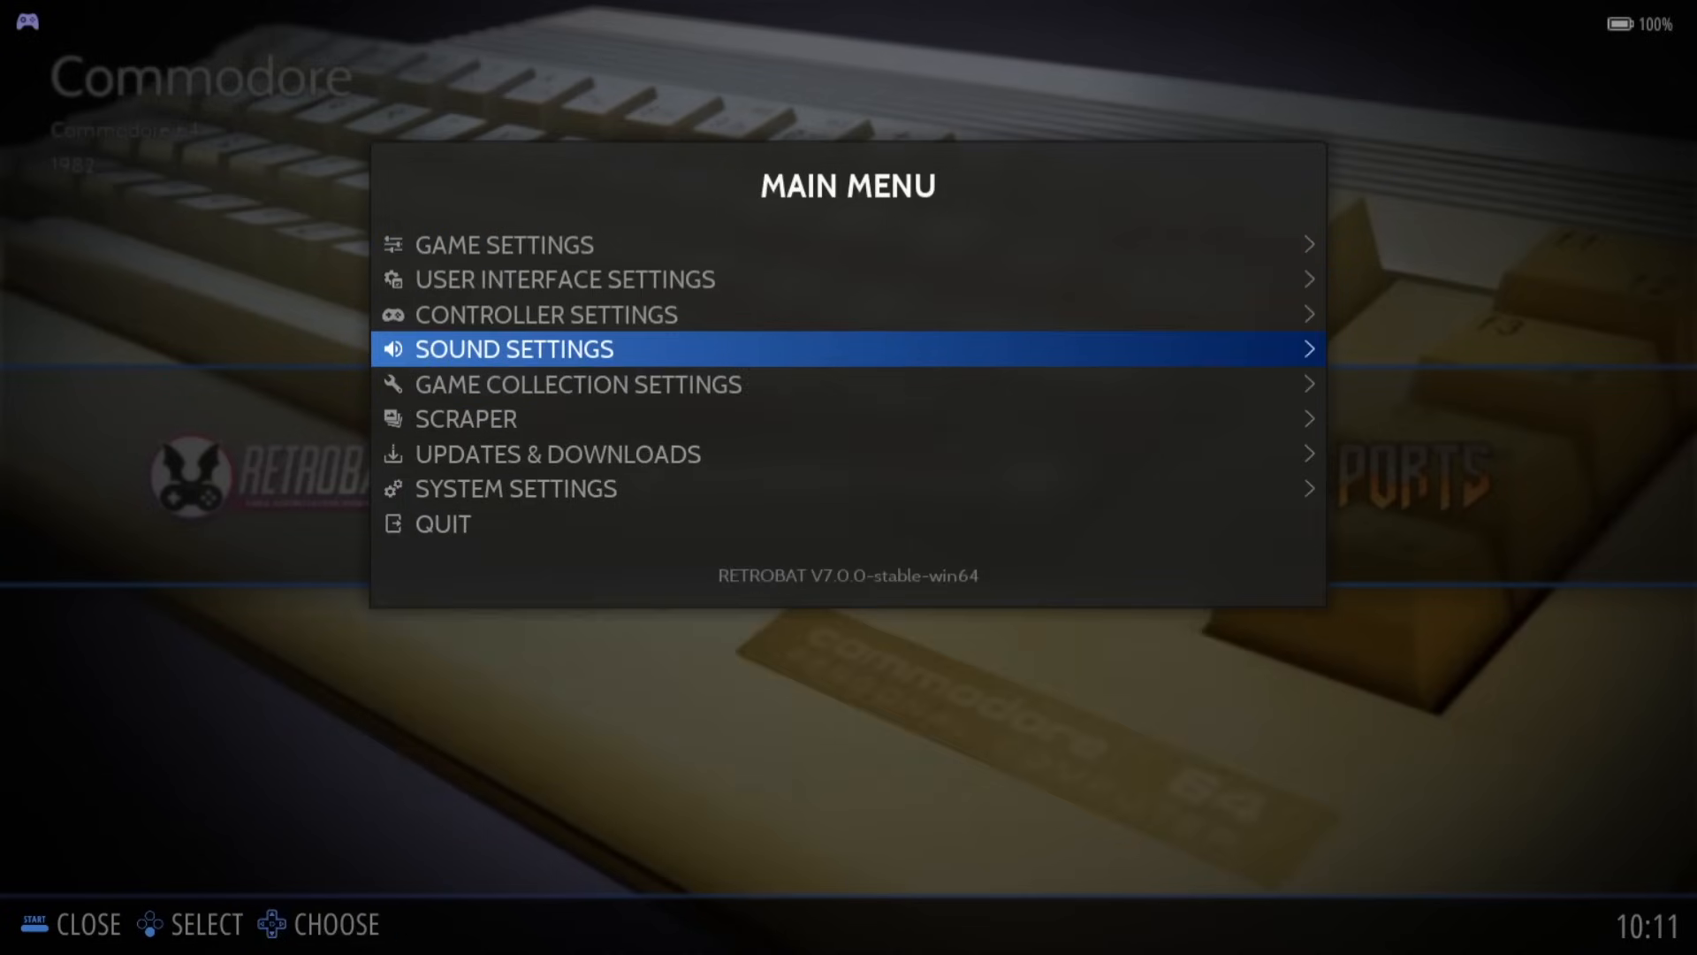
key("Escape")
key("Escape")
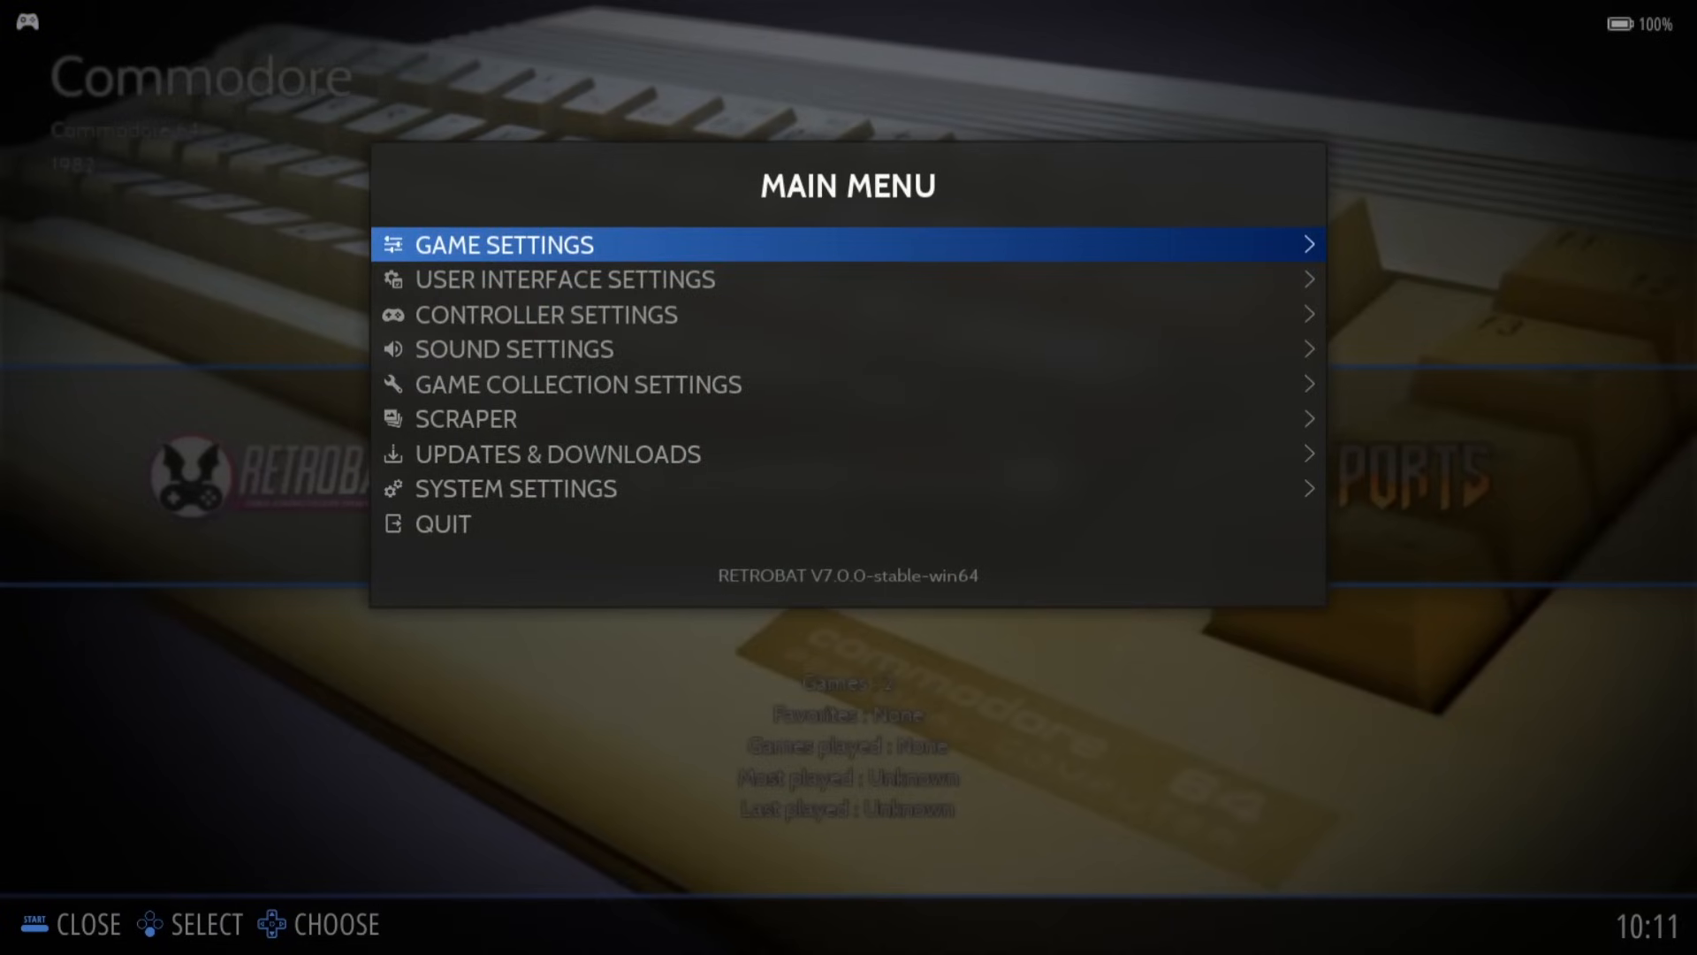
Step: Look through the main menu entries from Game Settings down to Quit
key("Down")
key("Down")
key("Down")
key("Down")
key("Down")
key("Down")
key("Down")
key("Down")
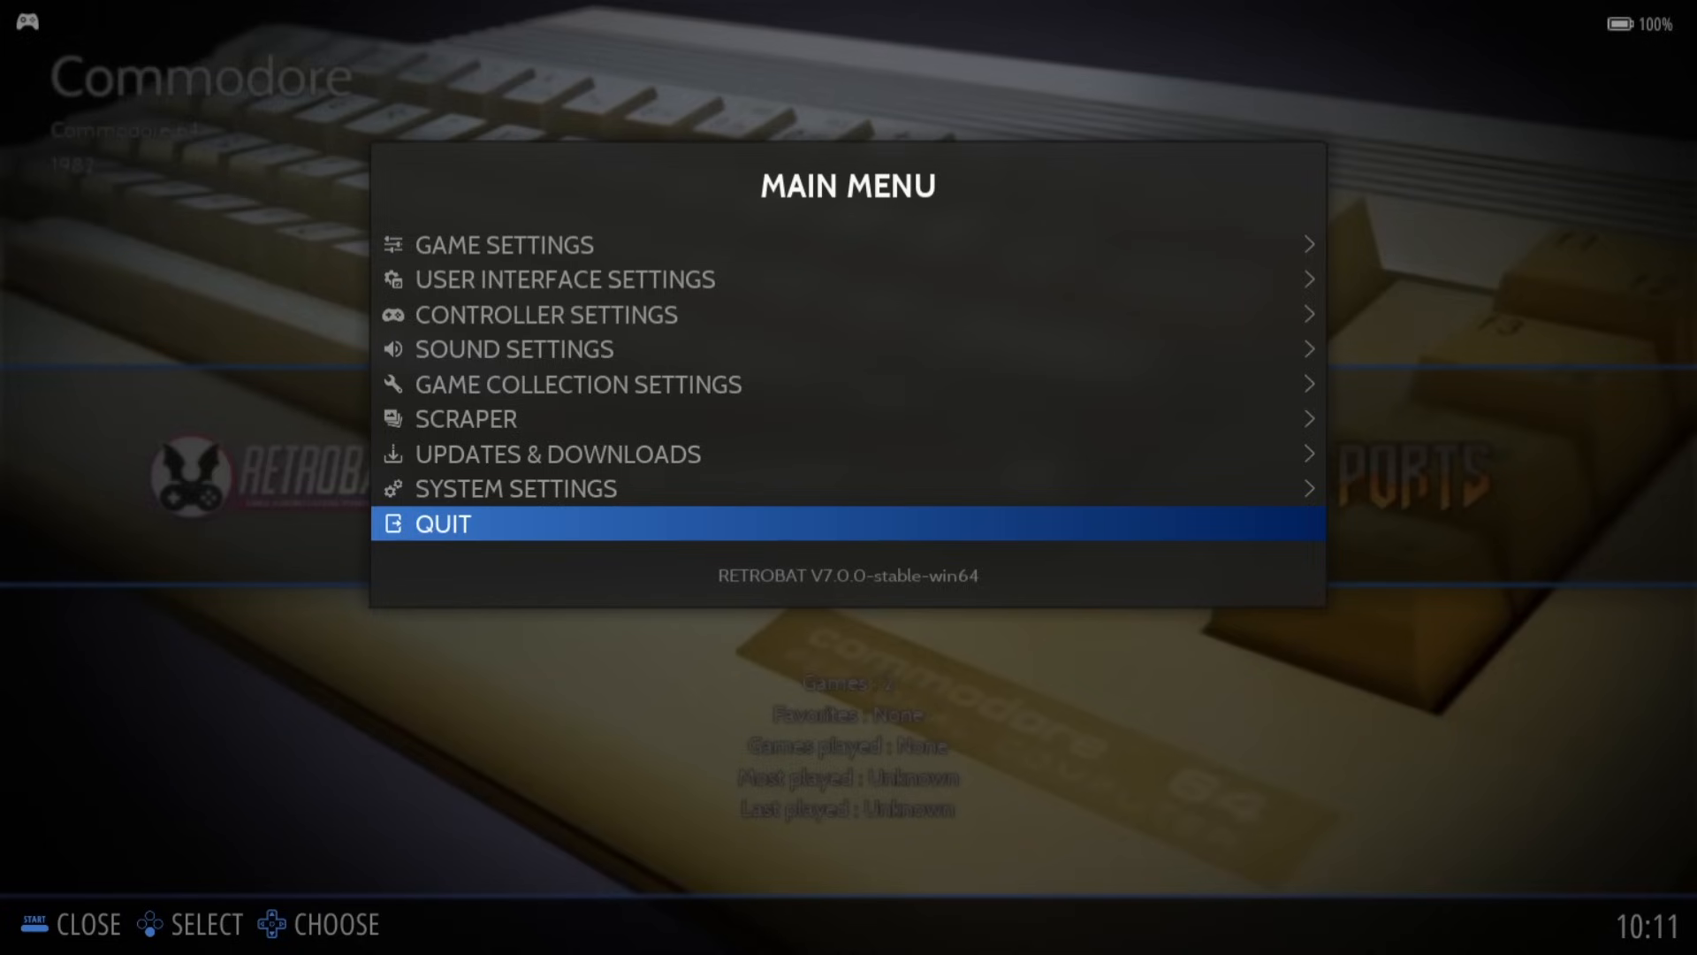
Step: Choose Stable as the update type in Updates & Downloads, and return to the system selection view
key("Up")
key("Up")
key("Return")
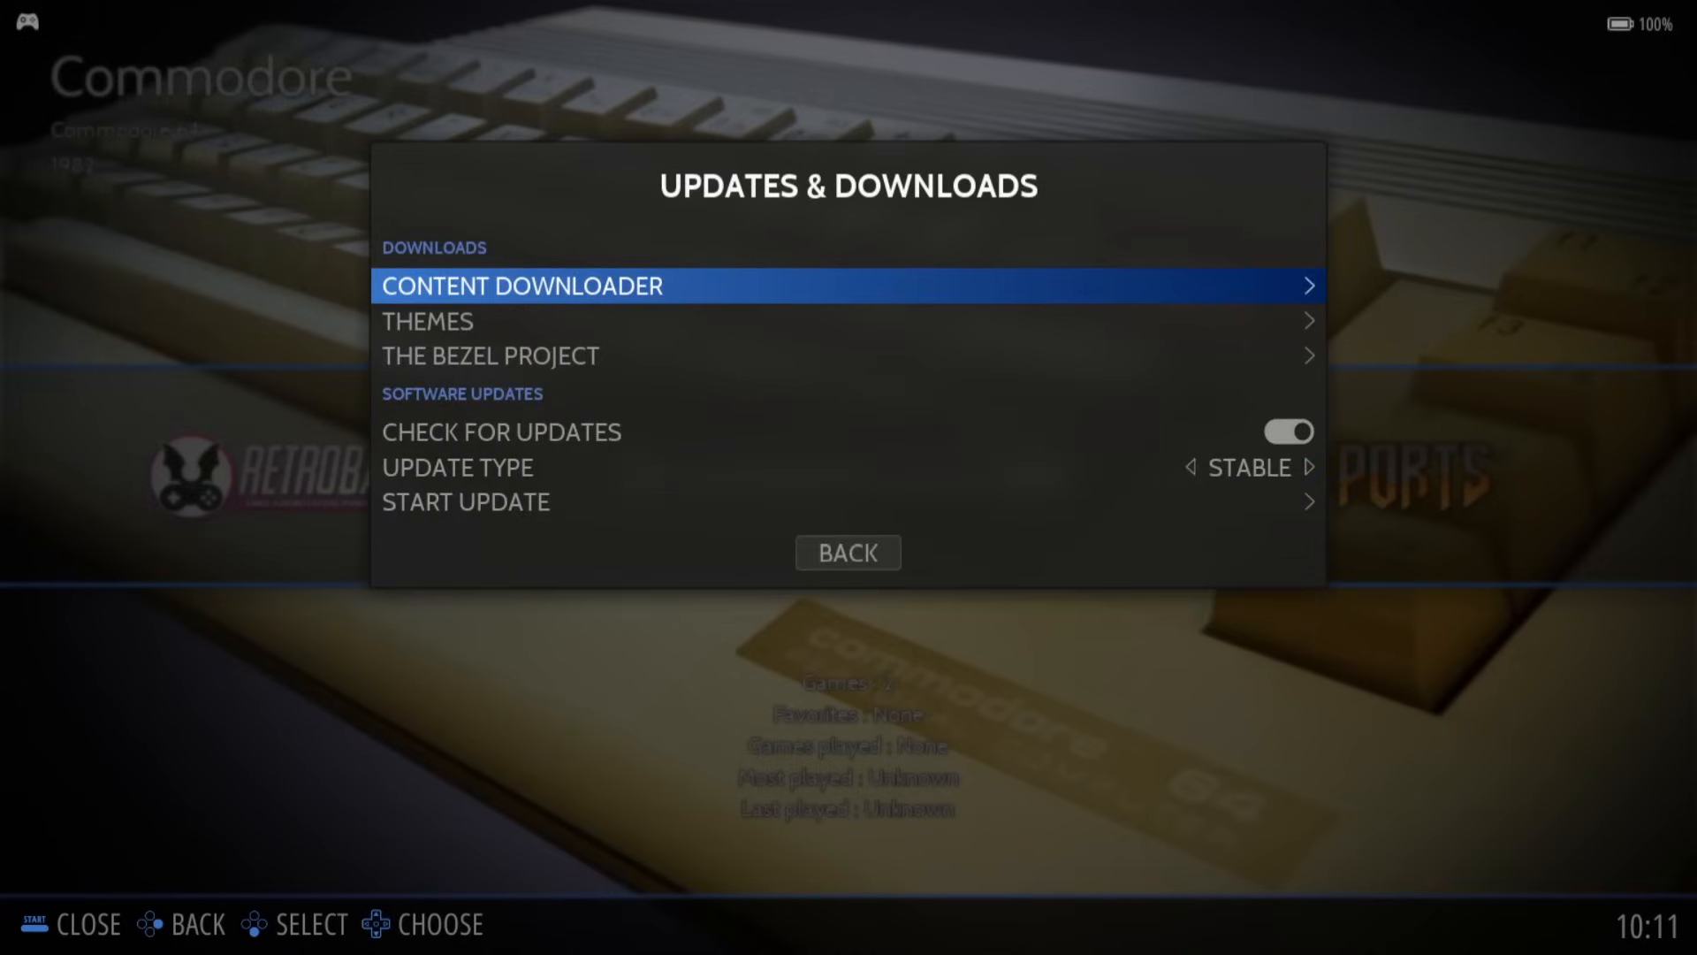
key("Down")
key("Down")
key("Down")
key("Down")
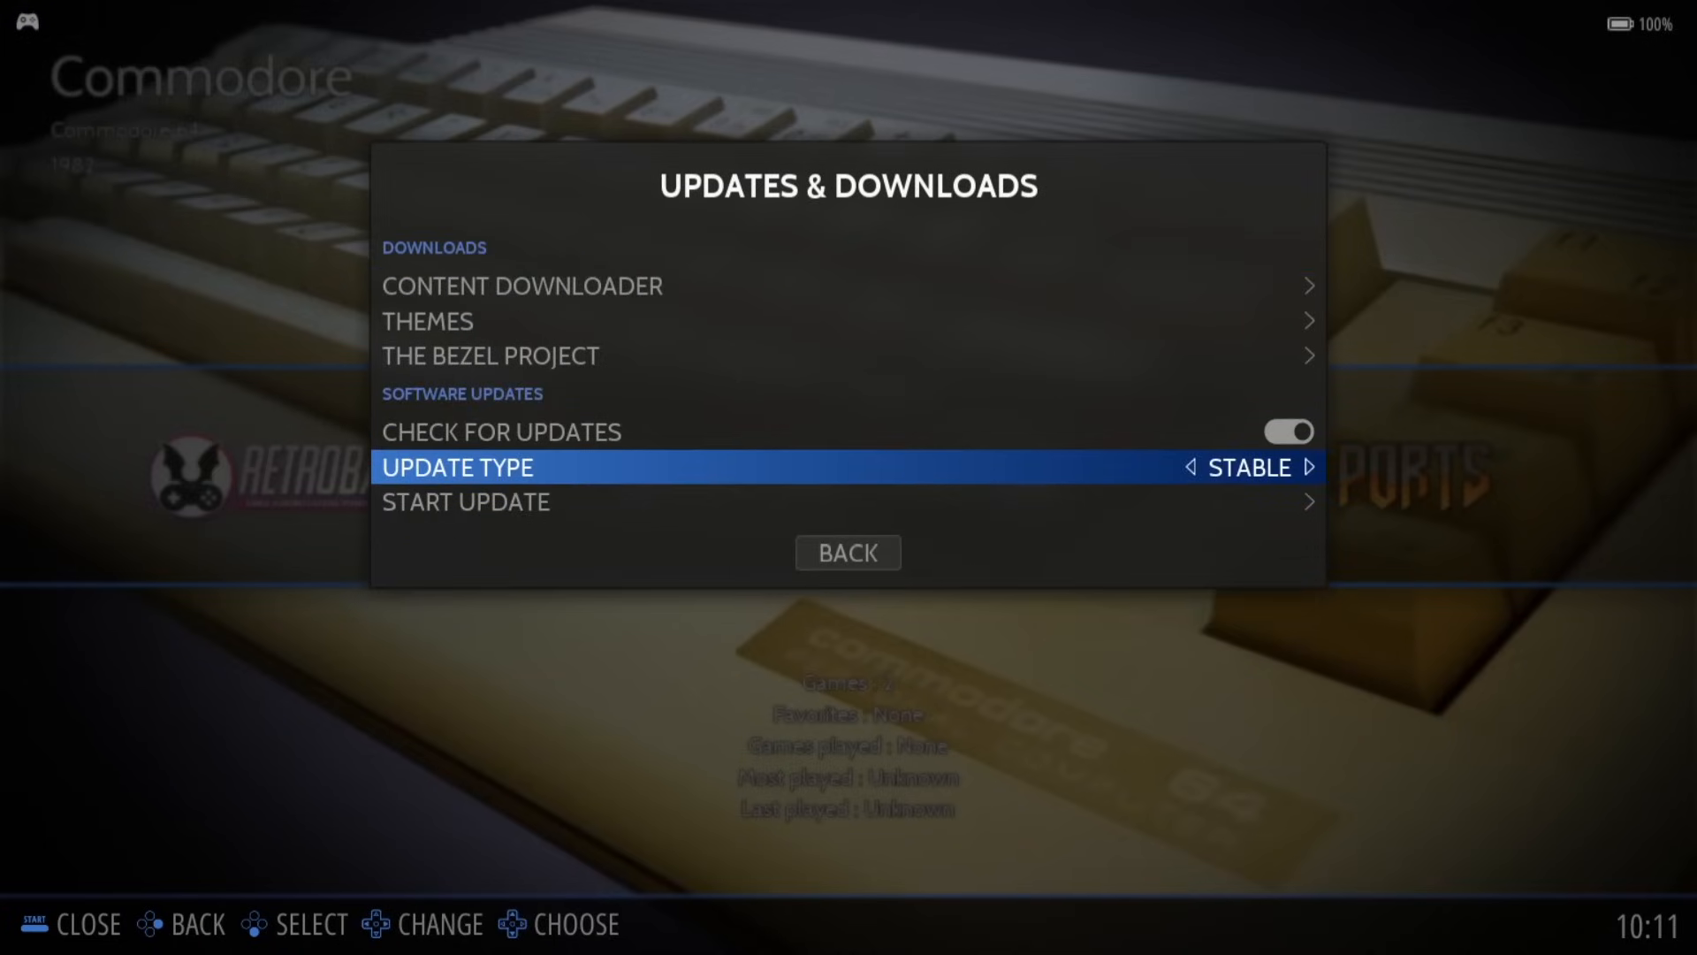
key("Return")
key("Return")
key("Return")
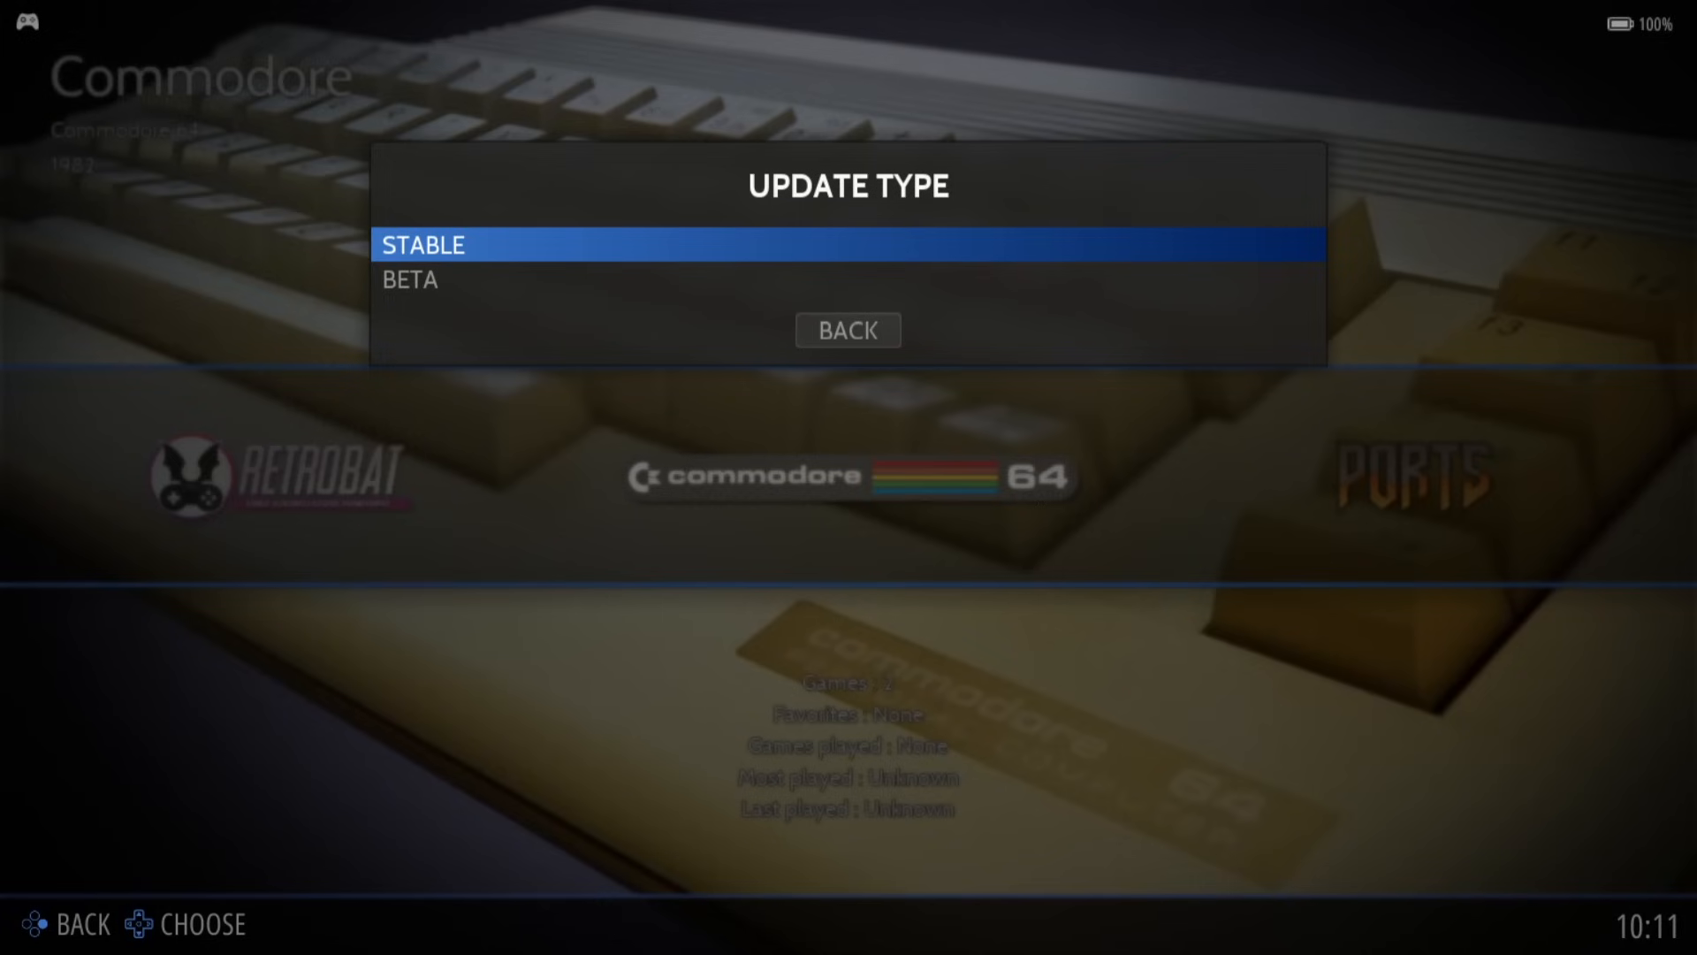
key("Return")
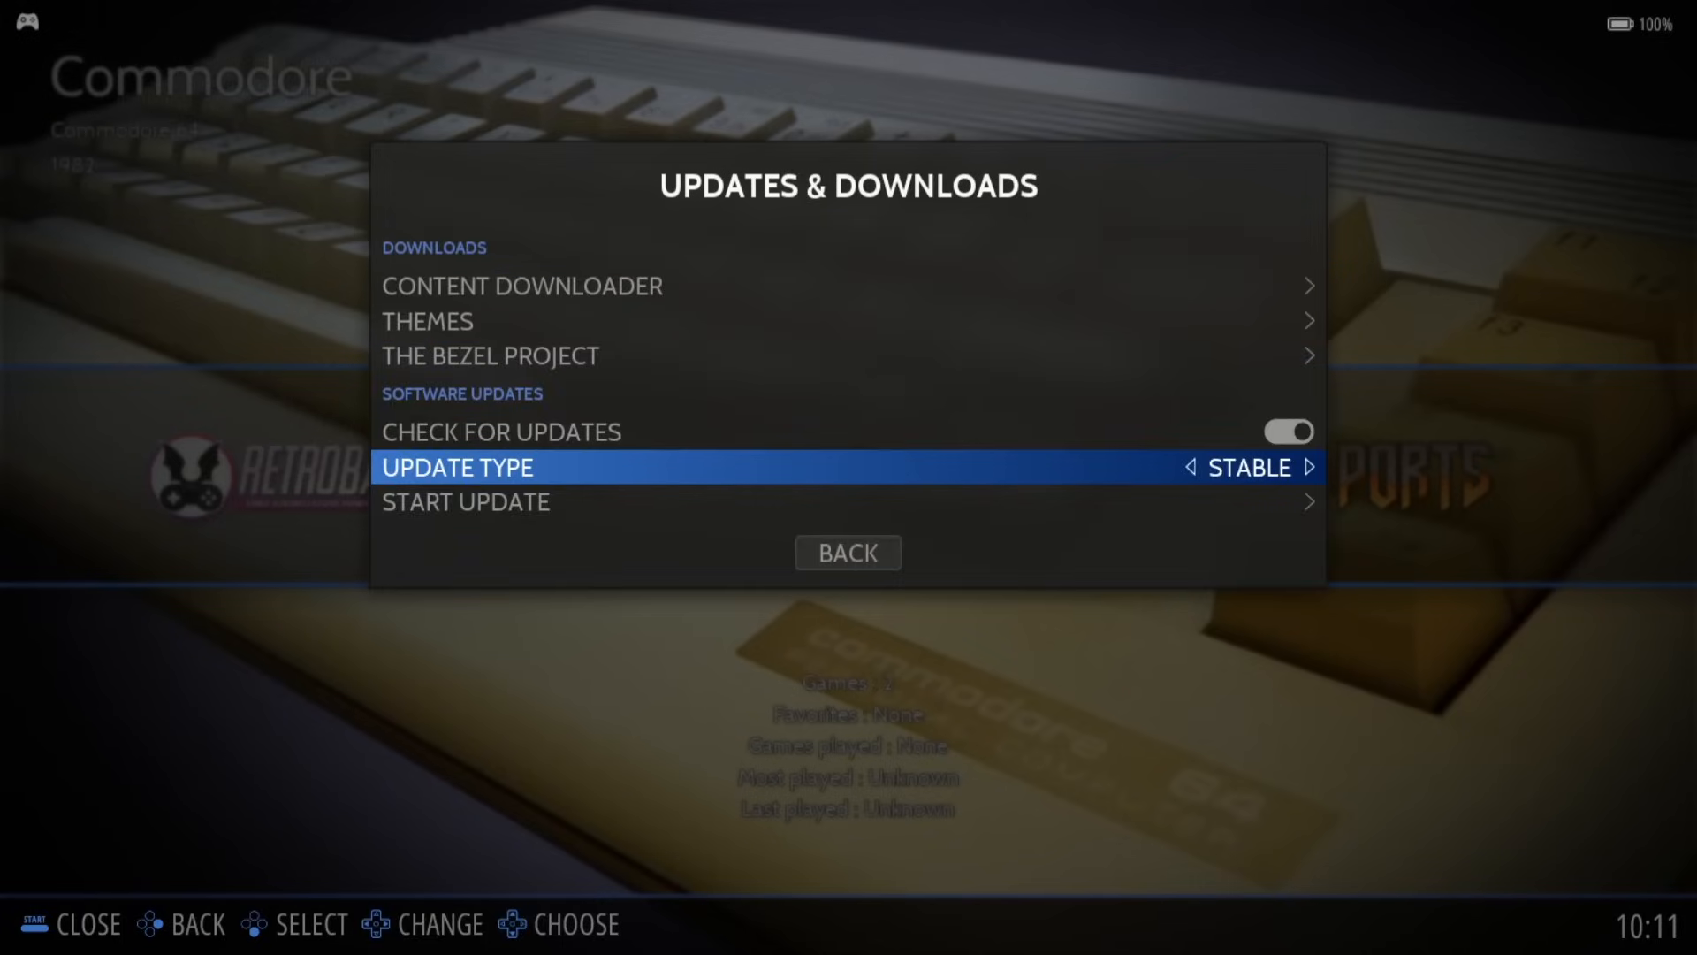
key("Down")
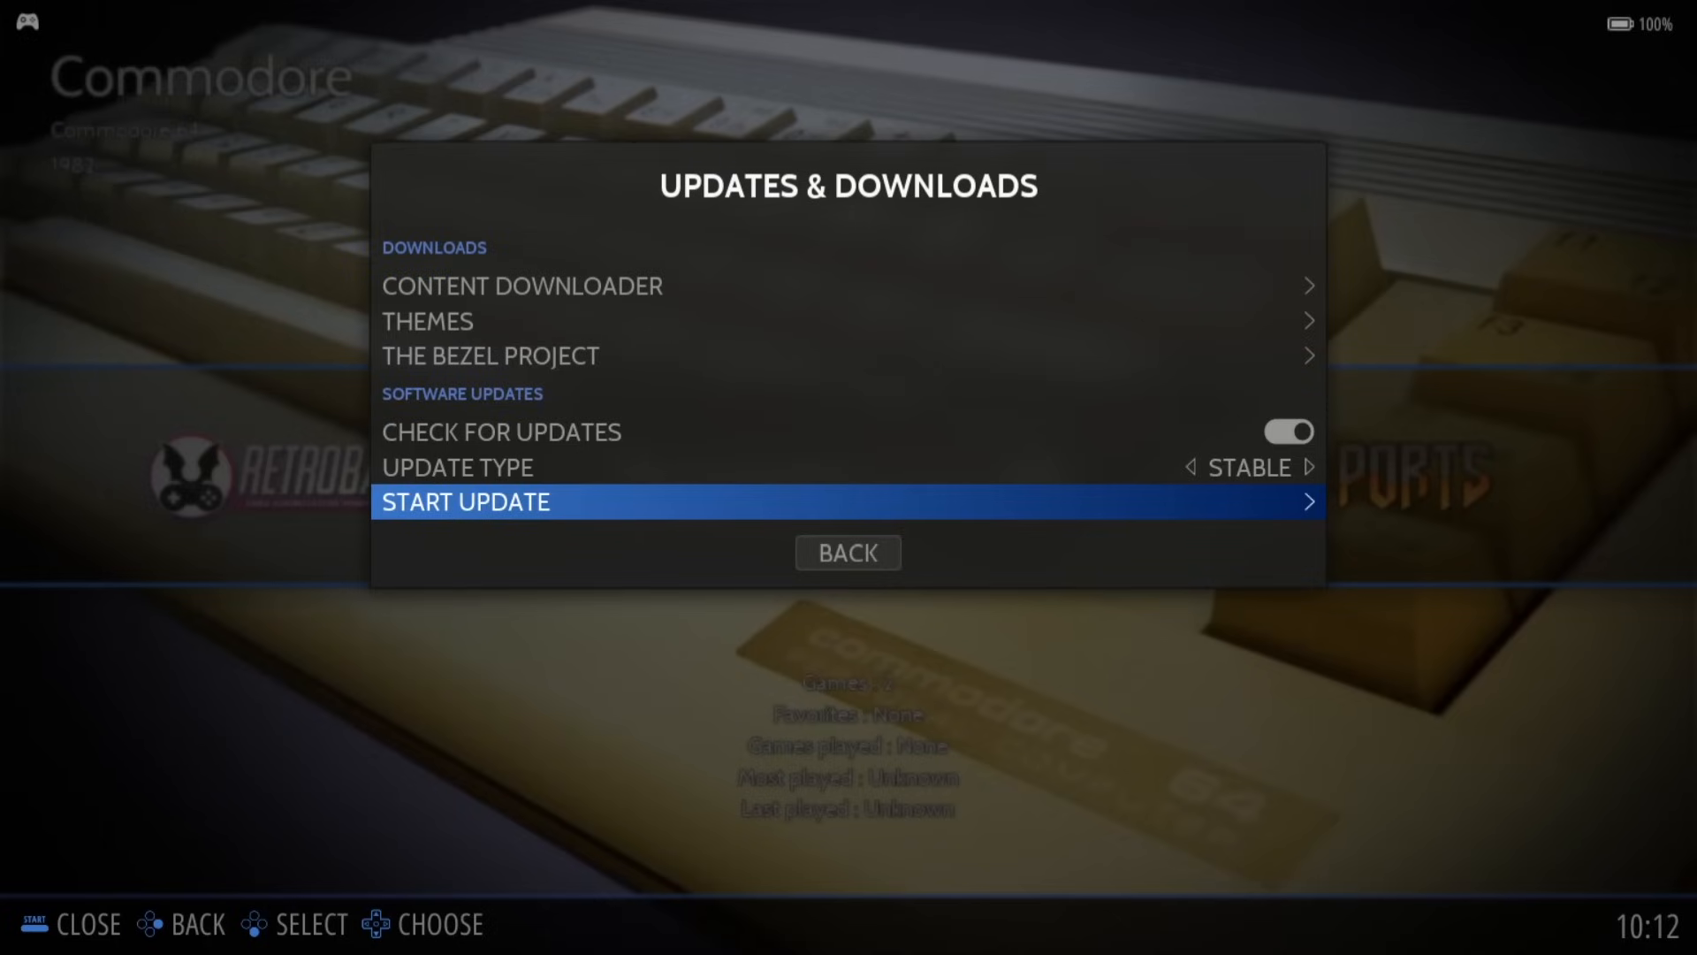
key("Escape")
key("Escape")
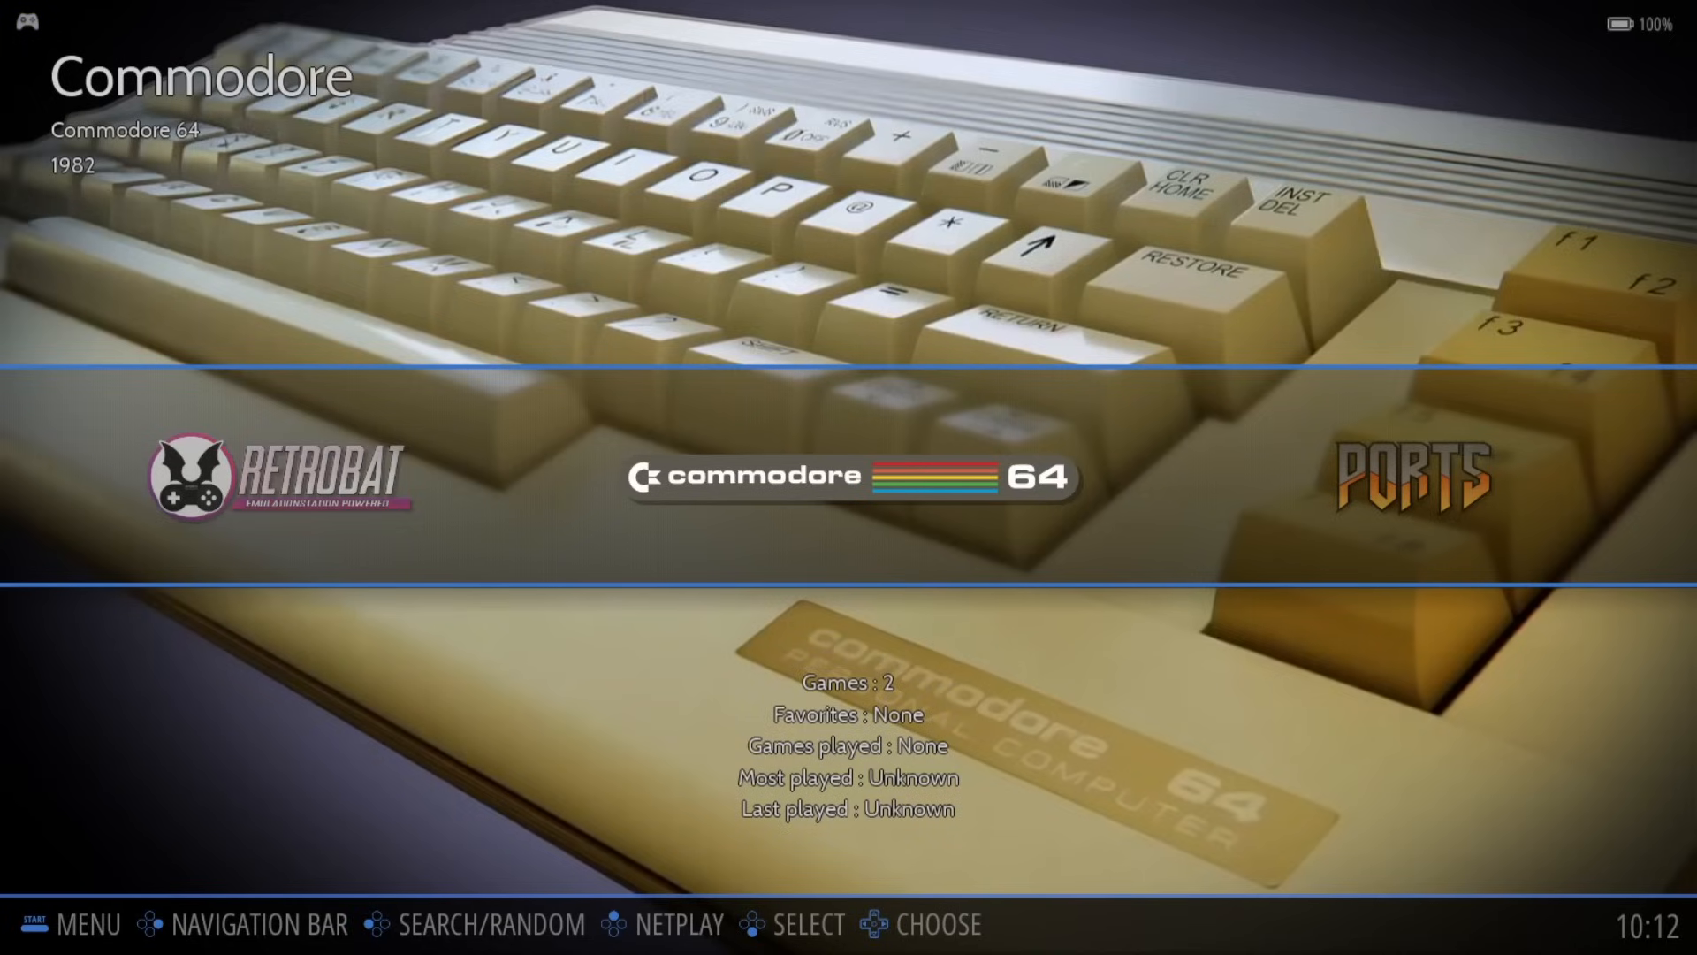
Step: View the PlayStation system's game list with Crash Bandicoot (Europe, Australia), and return to the system selection view
key("Right")
key("Right")
key("Right")
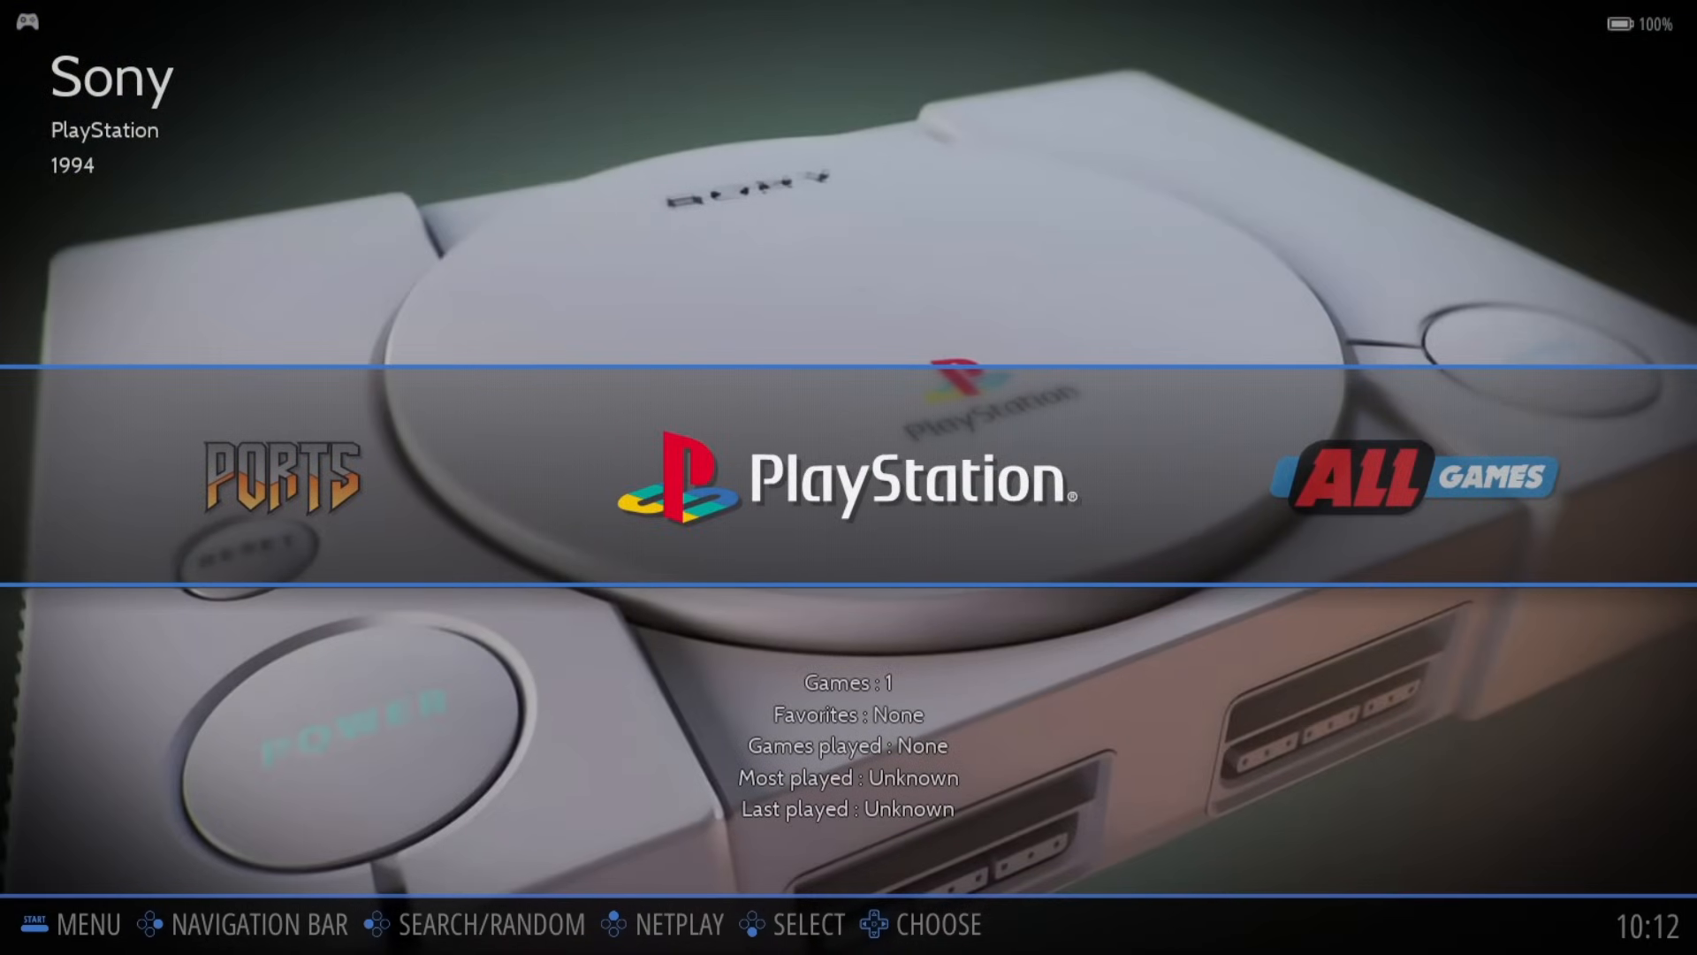
key("Return")
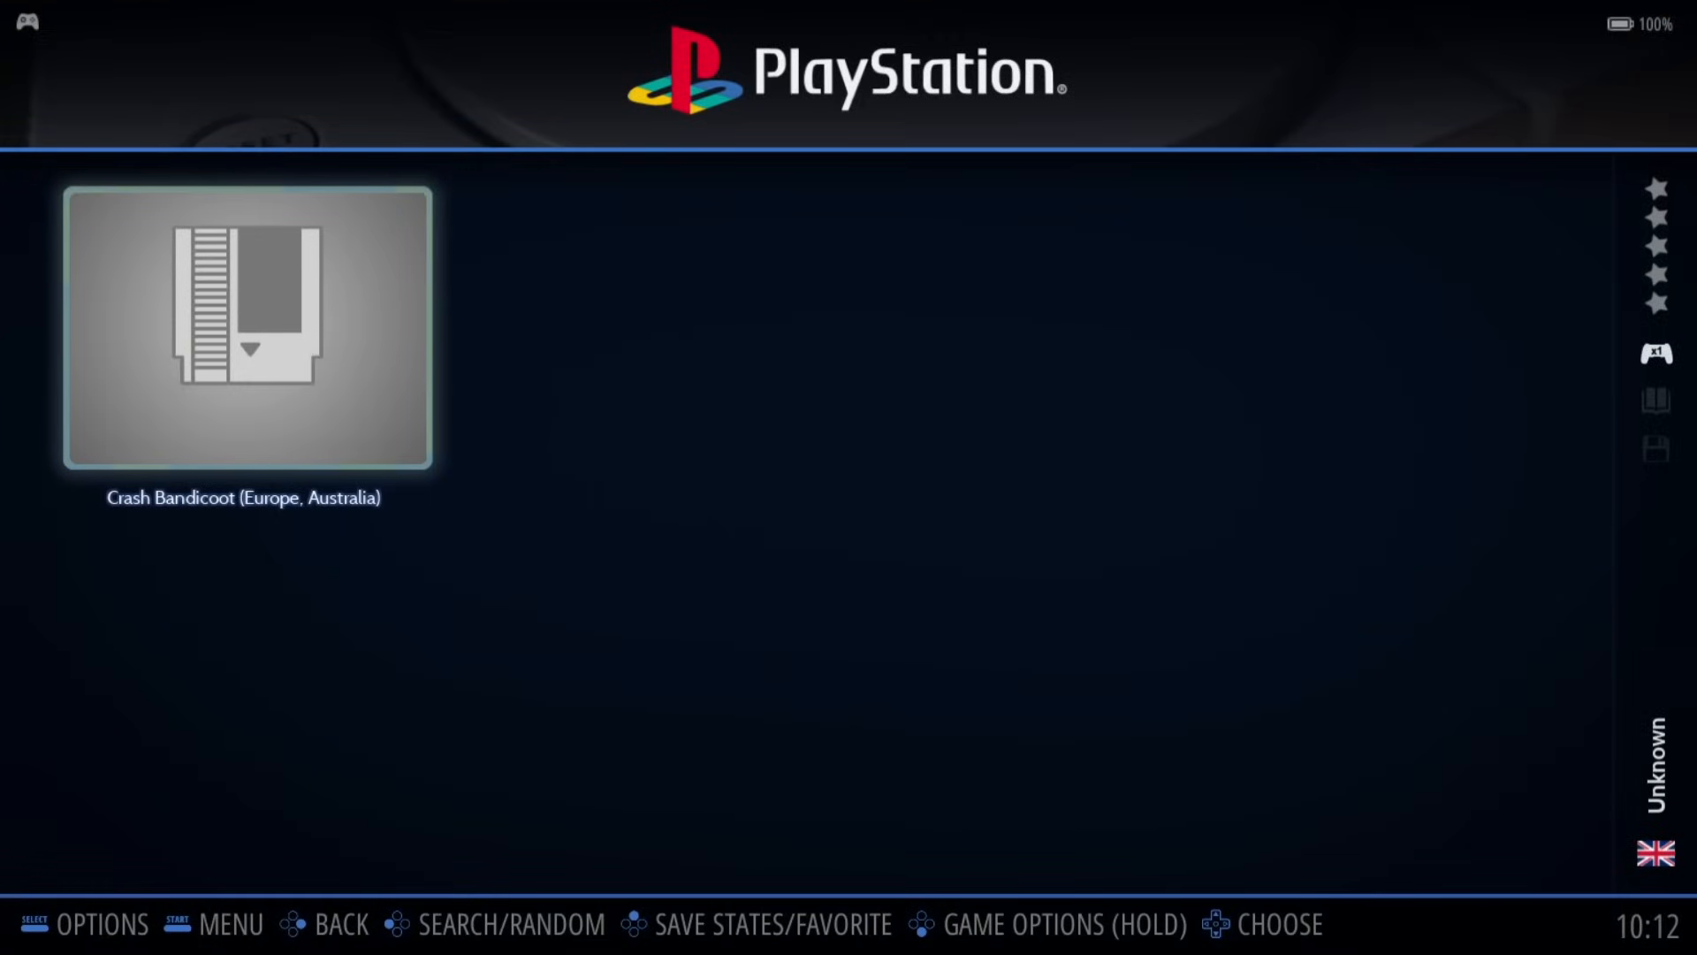
key("Escape")
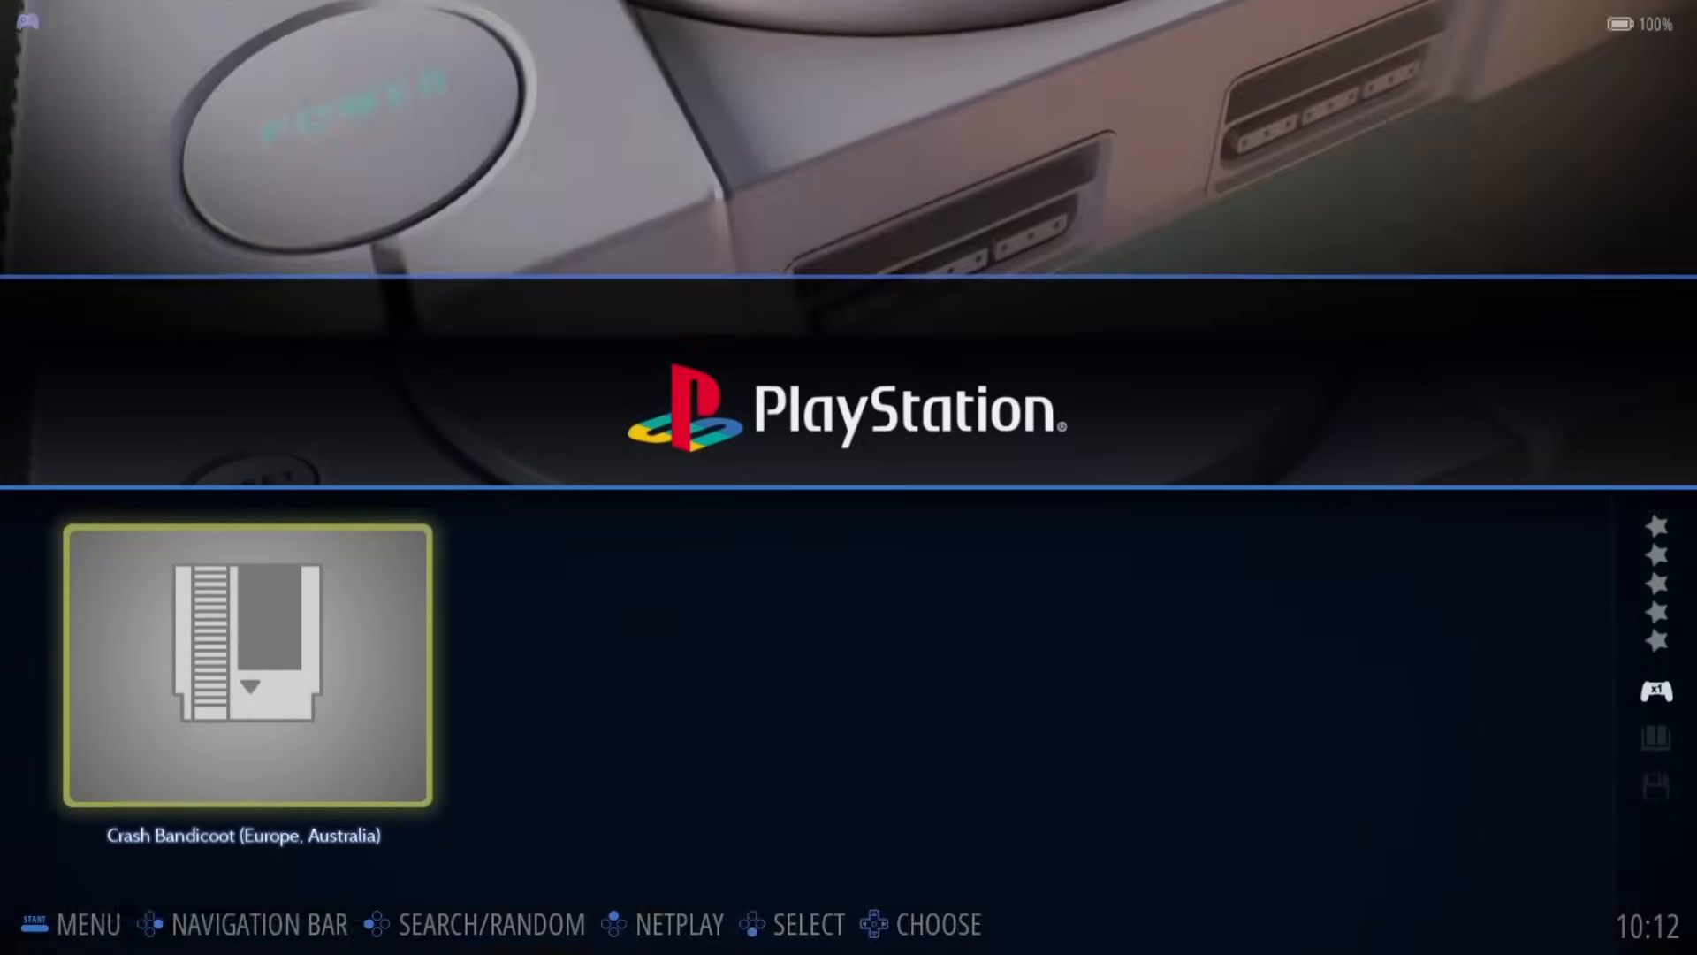
Step: Browse the system carousel past the RetroBat entry and on through the game collections to Favorites
key("Right")
key("Right")
key("Right")
key("Right")
key("Right")
key("Right")
key("Right")
key("Right")
key("Right")
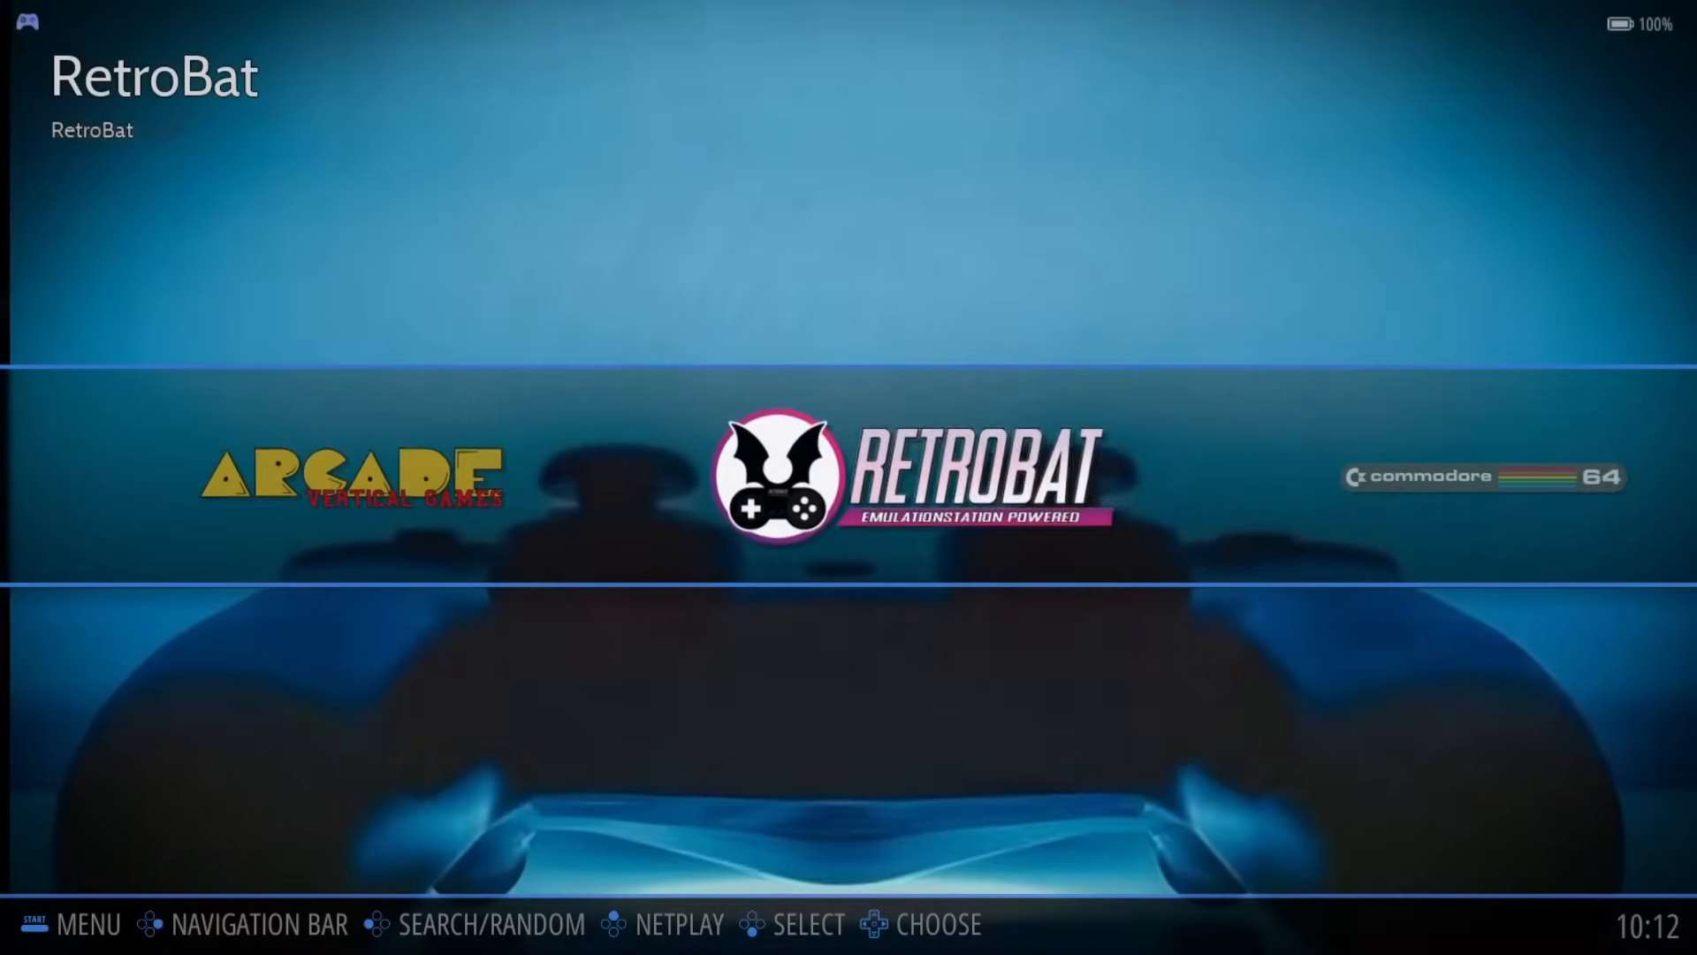
key("Right")
key("Right")
key("Right")
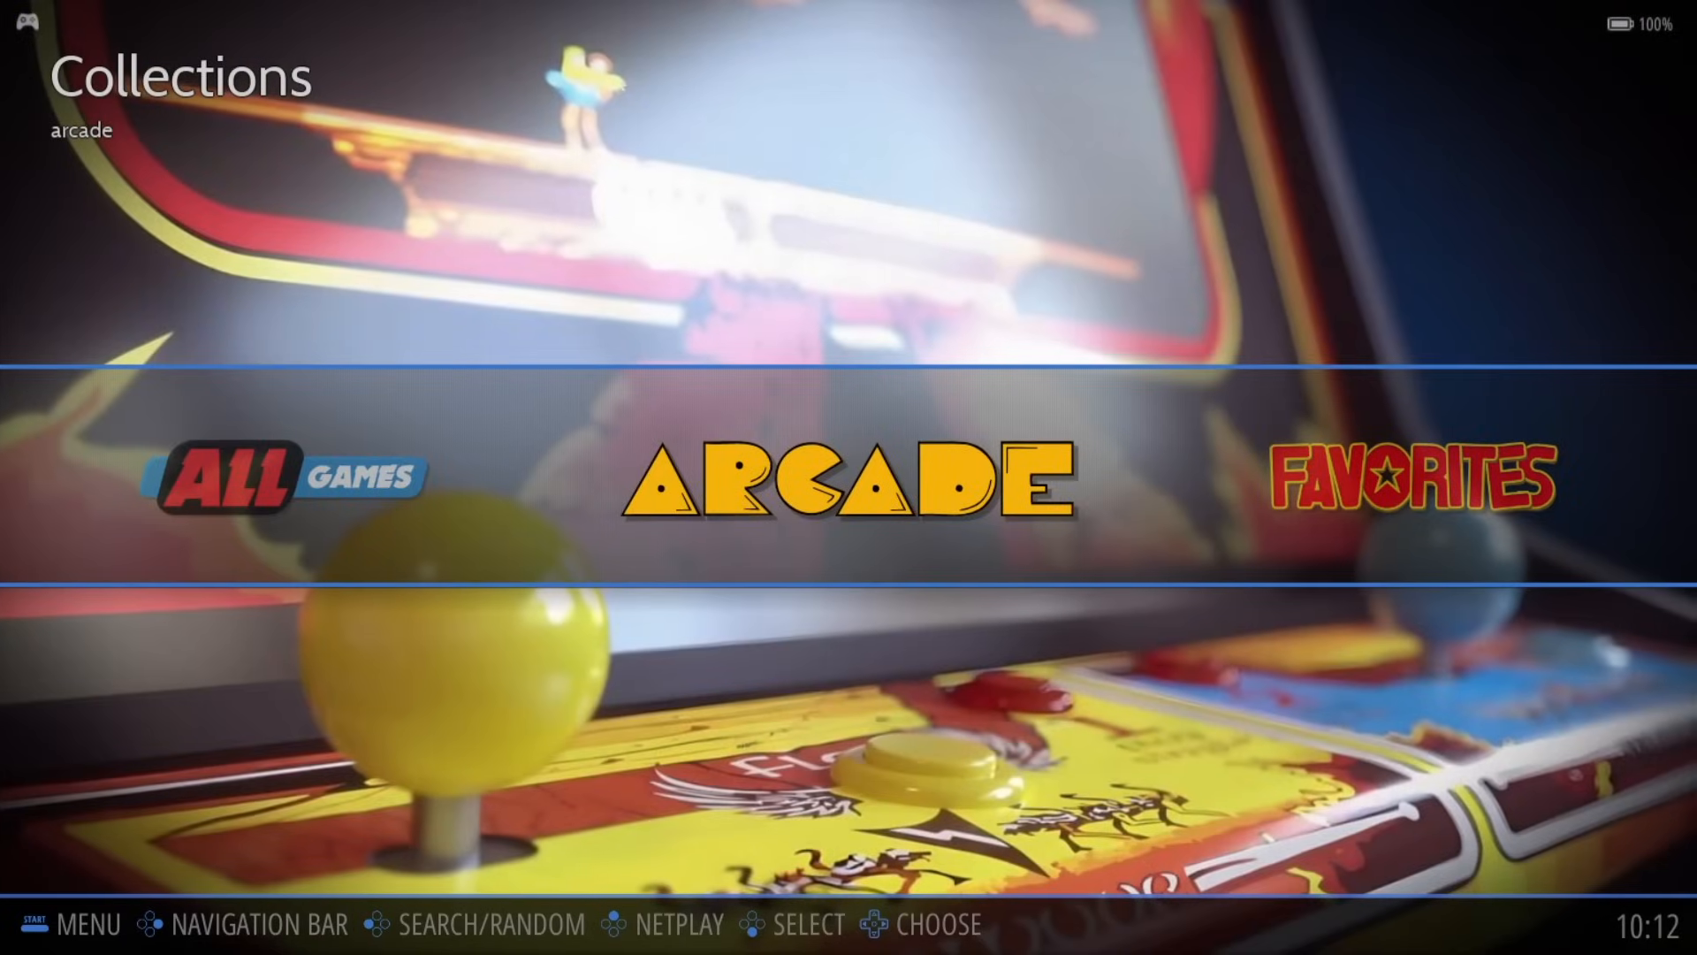
key("Right")
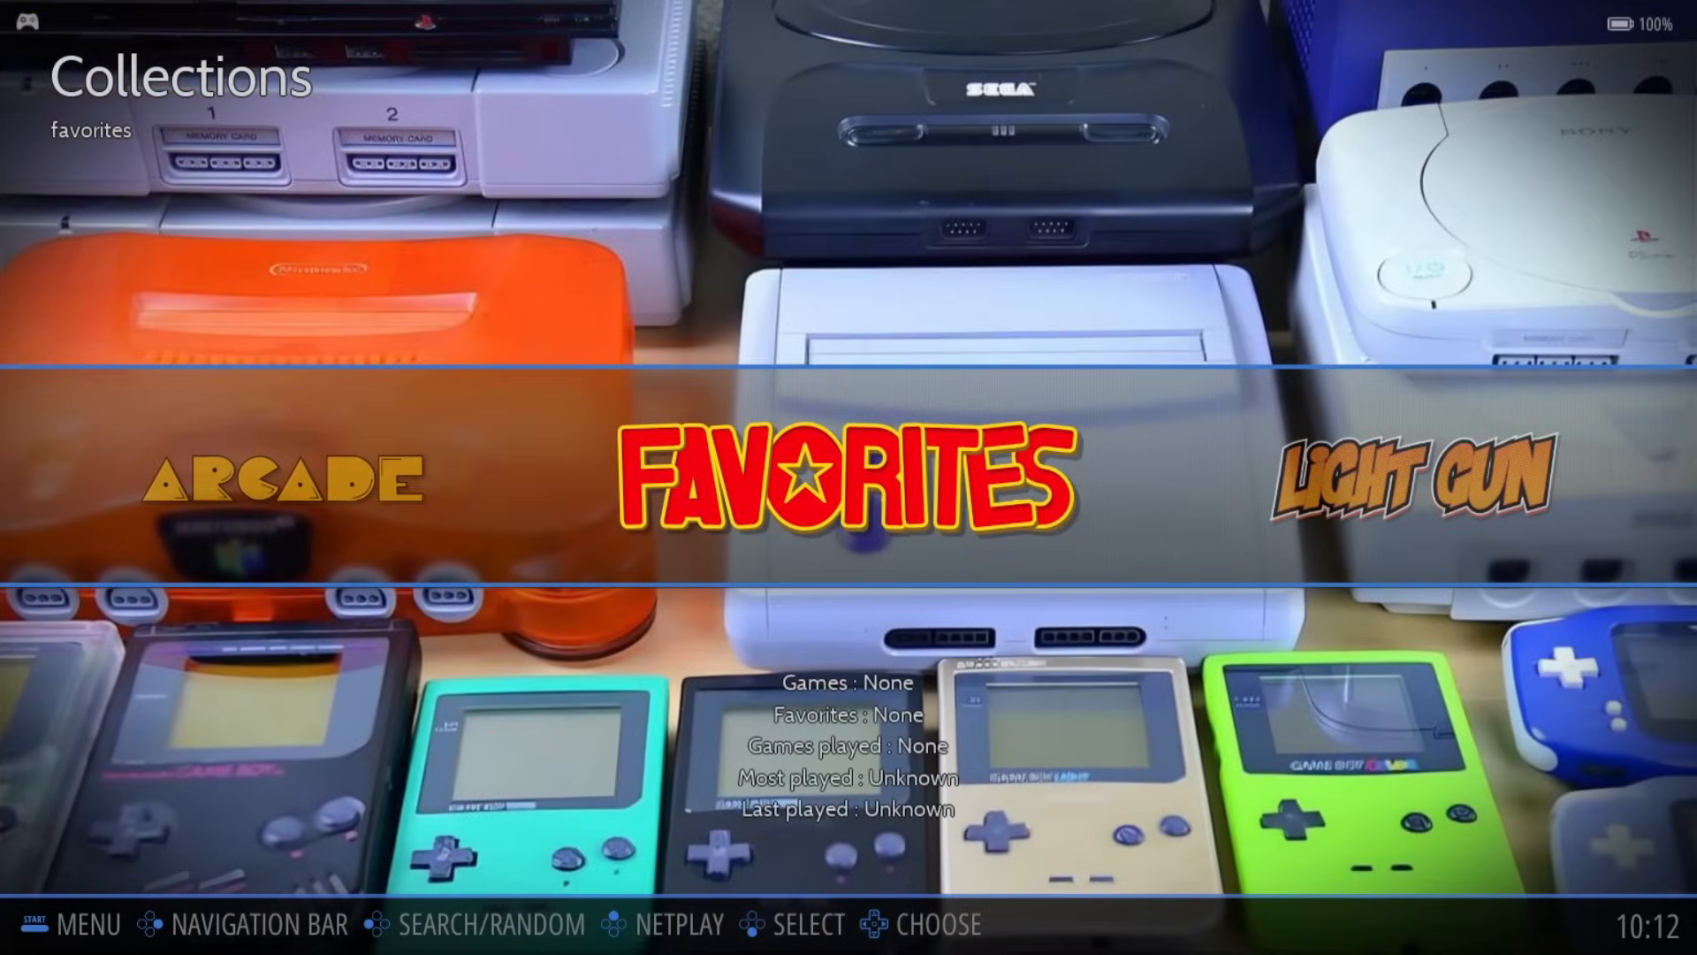
Step: Launch Crash Bandicoot (Europe, Australia) from the PlayStation system, exit the game, and return to the system selection view
key("Left")
key("Left")
key("Left")
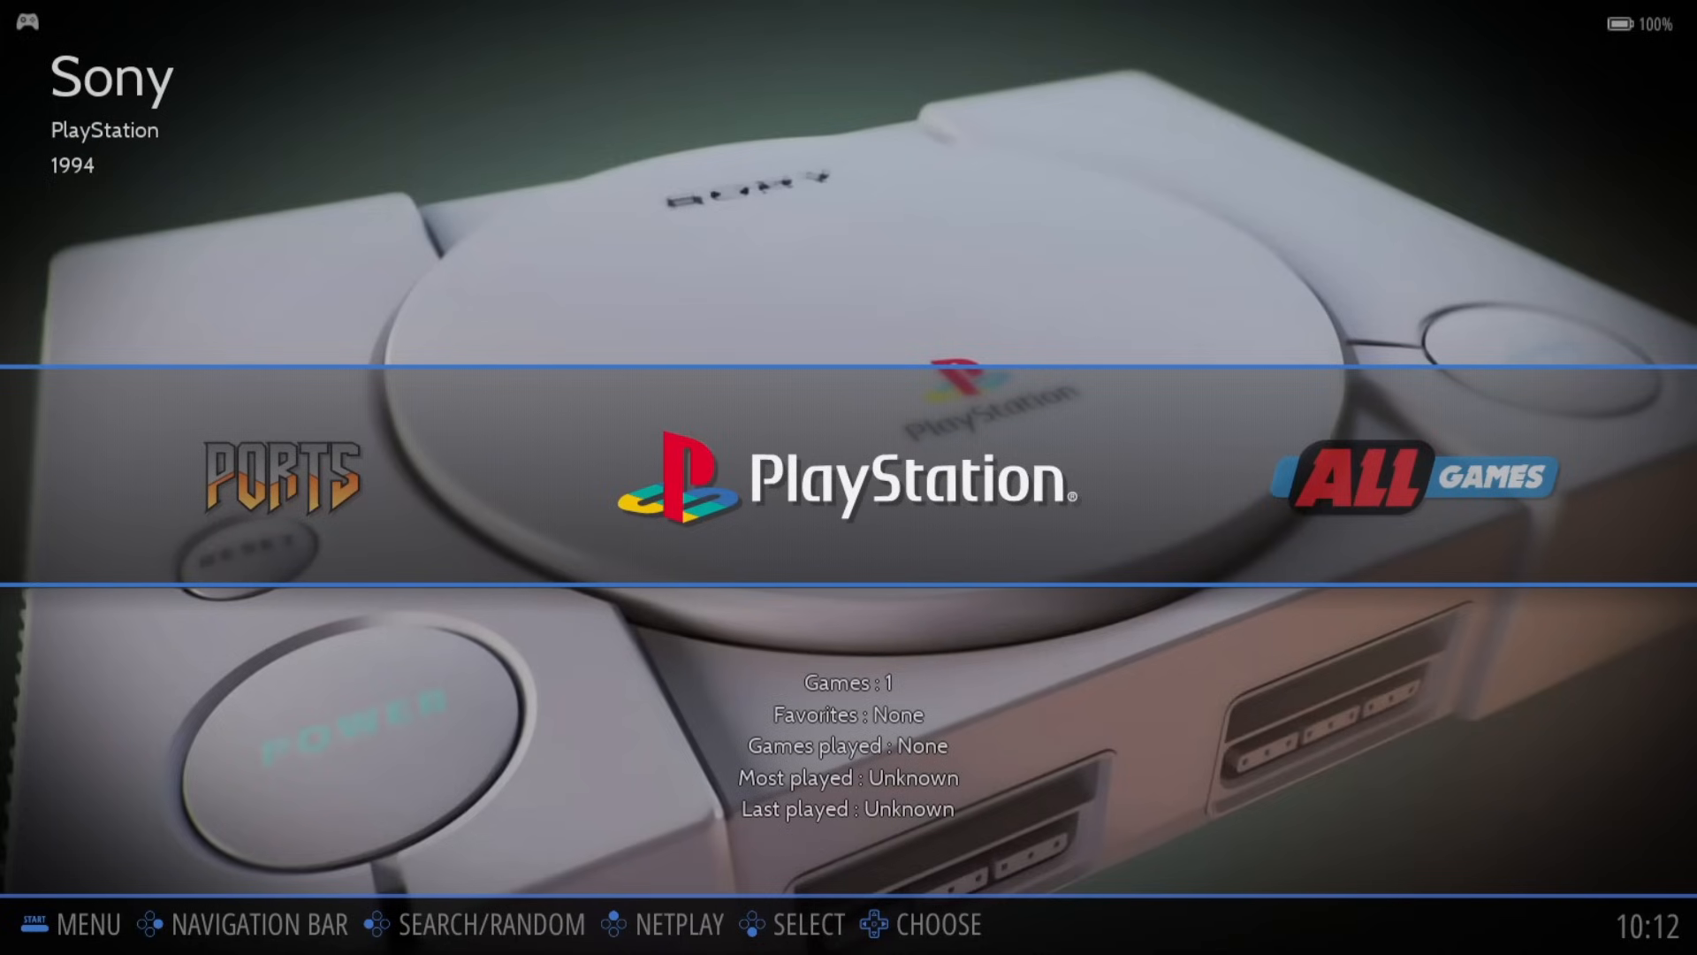
key("Return")
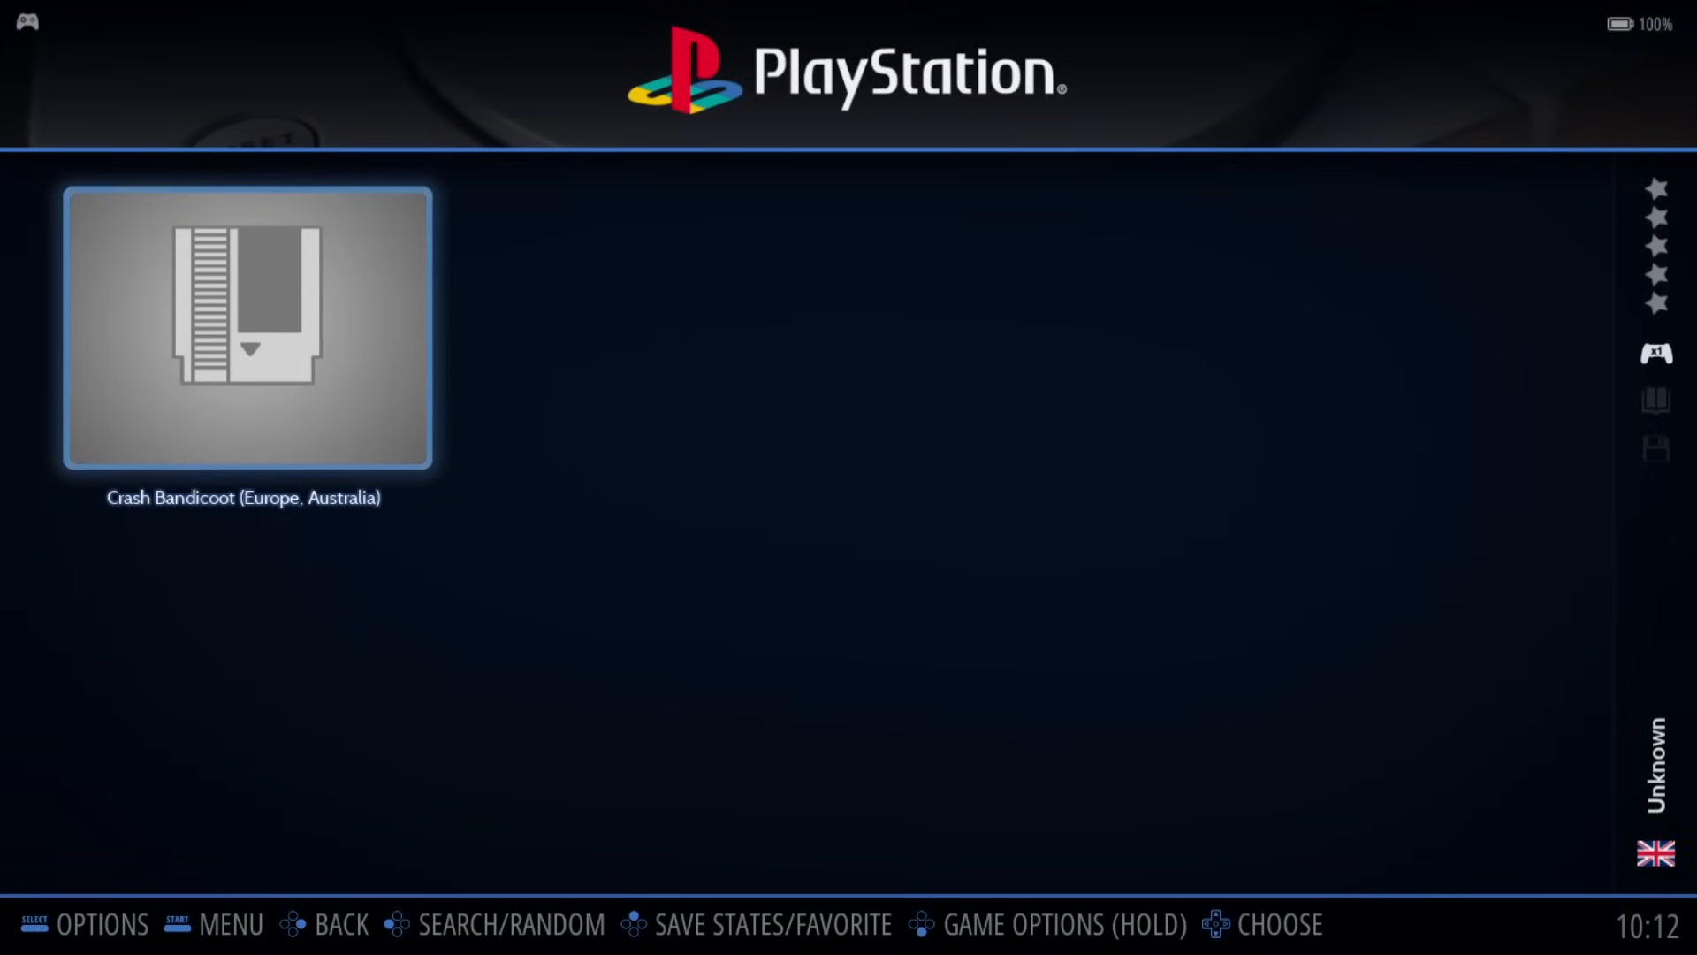
key("Return")
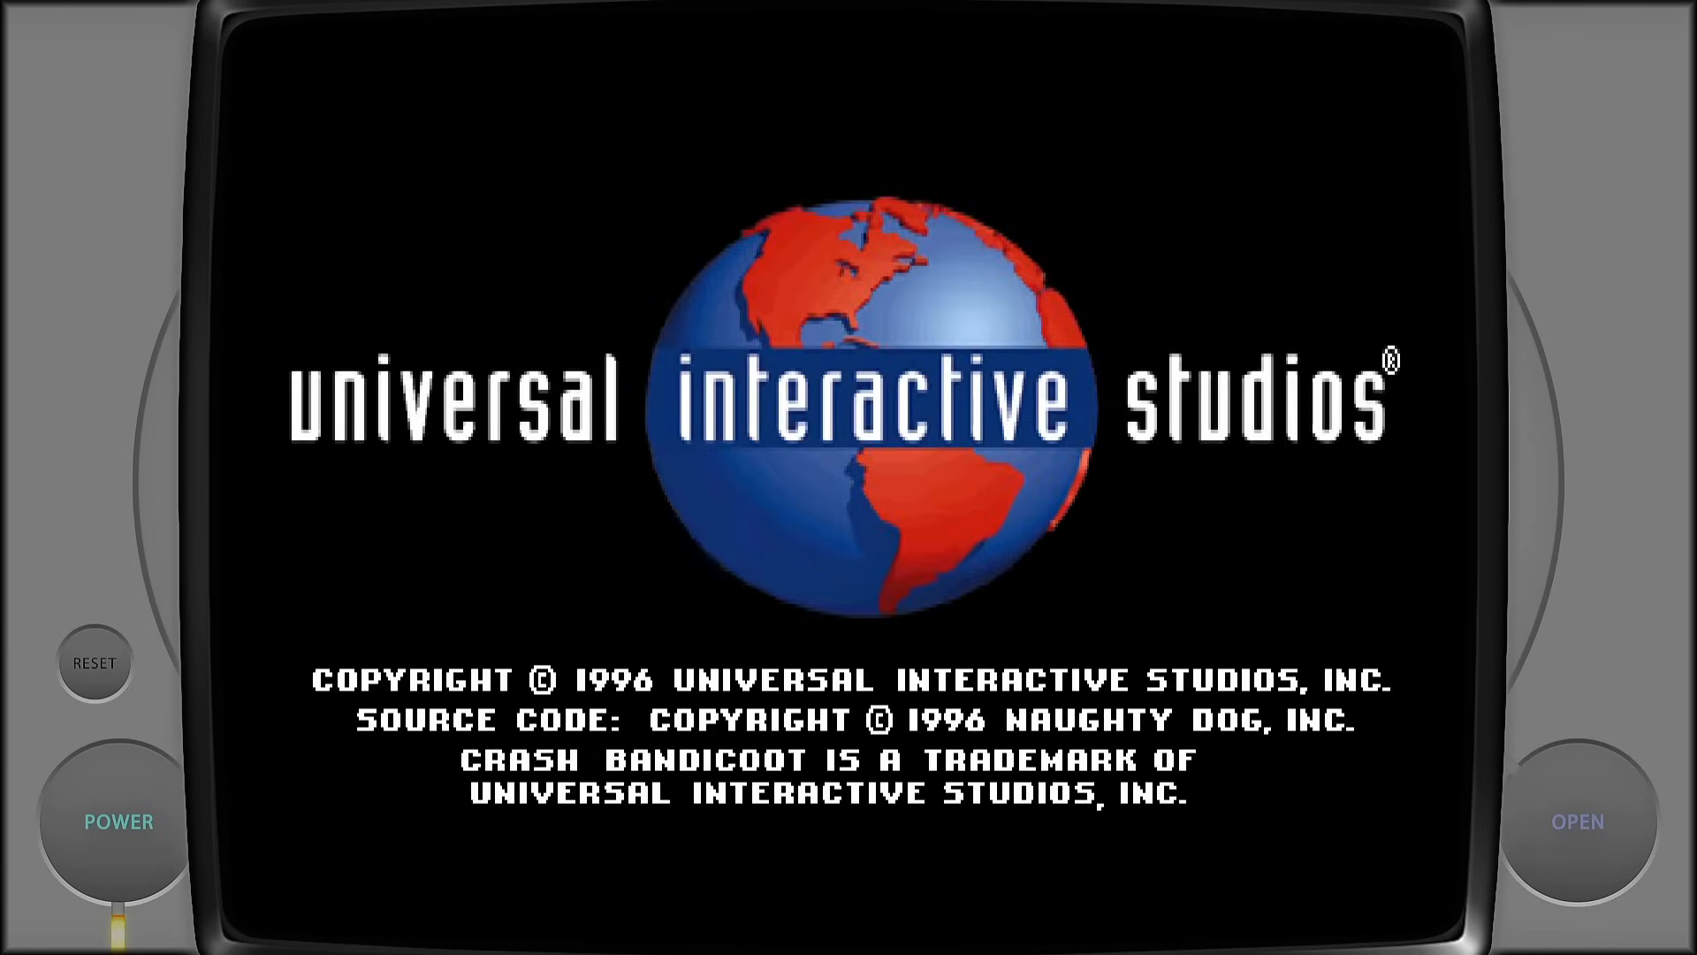
key("Escape")
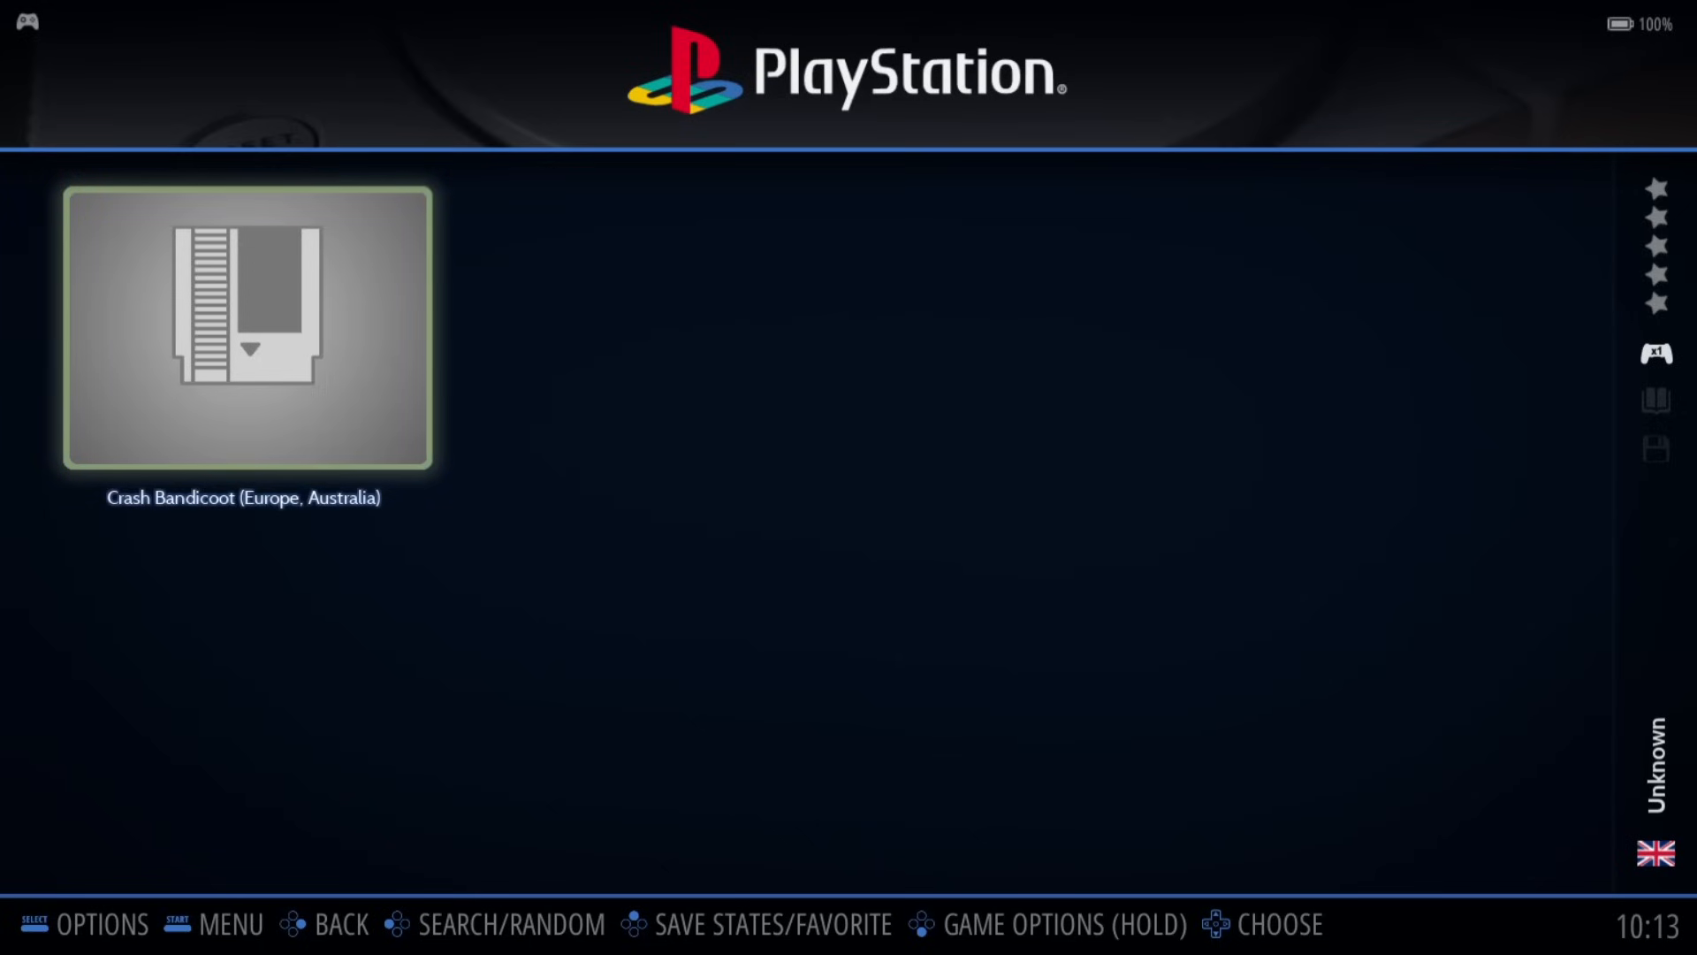
key("Escape")
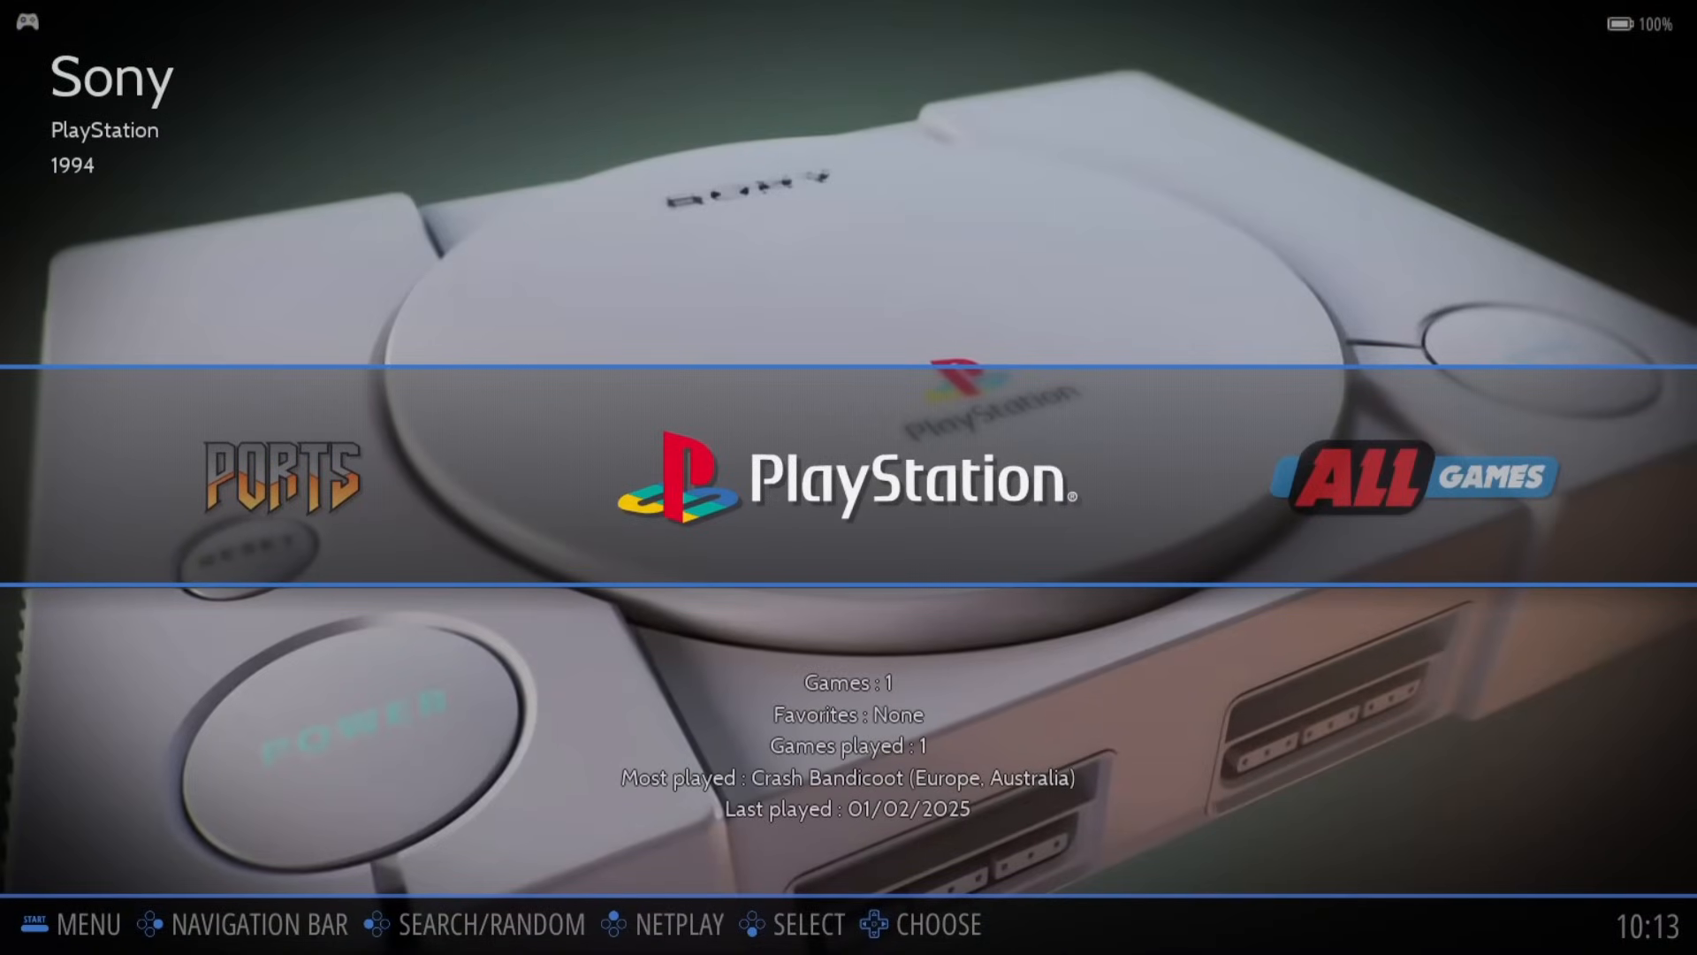
Step: Map the gamepad's D-pad, shoulders, analog sticks, triggers and Button 6 hotkey, skipping both stick presses, and close Controller Settings
key("Escape")
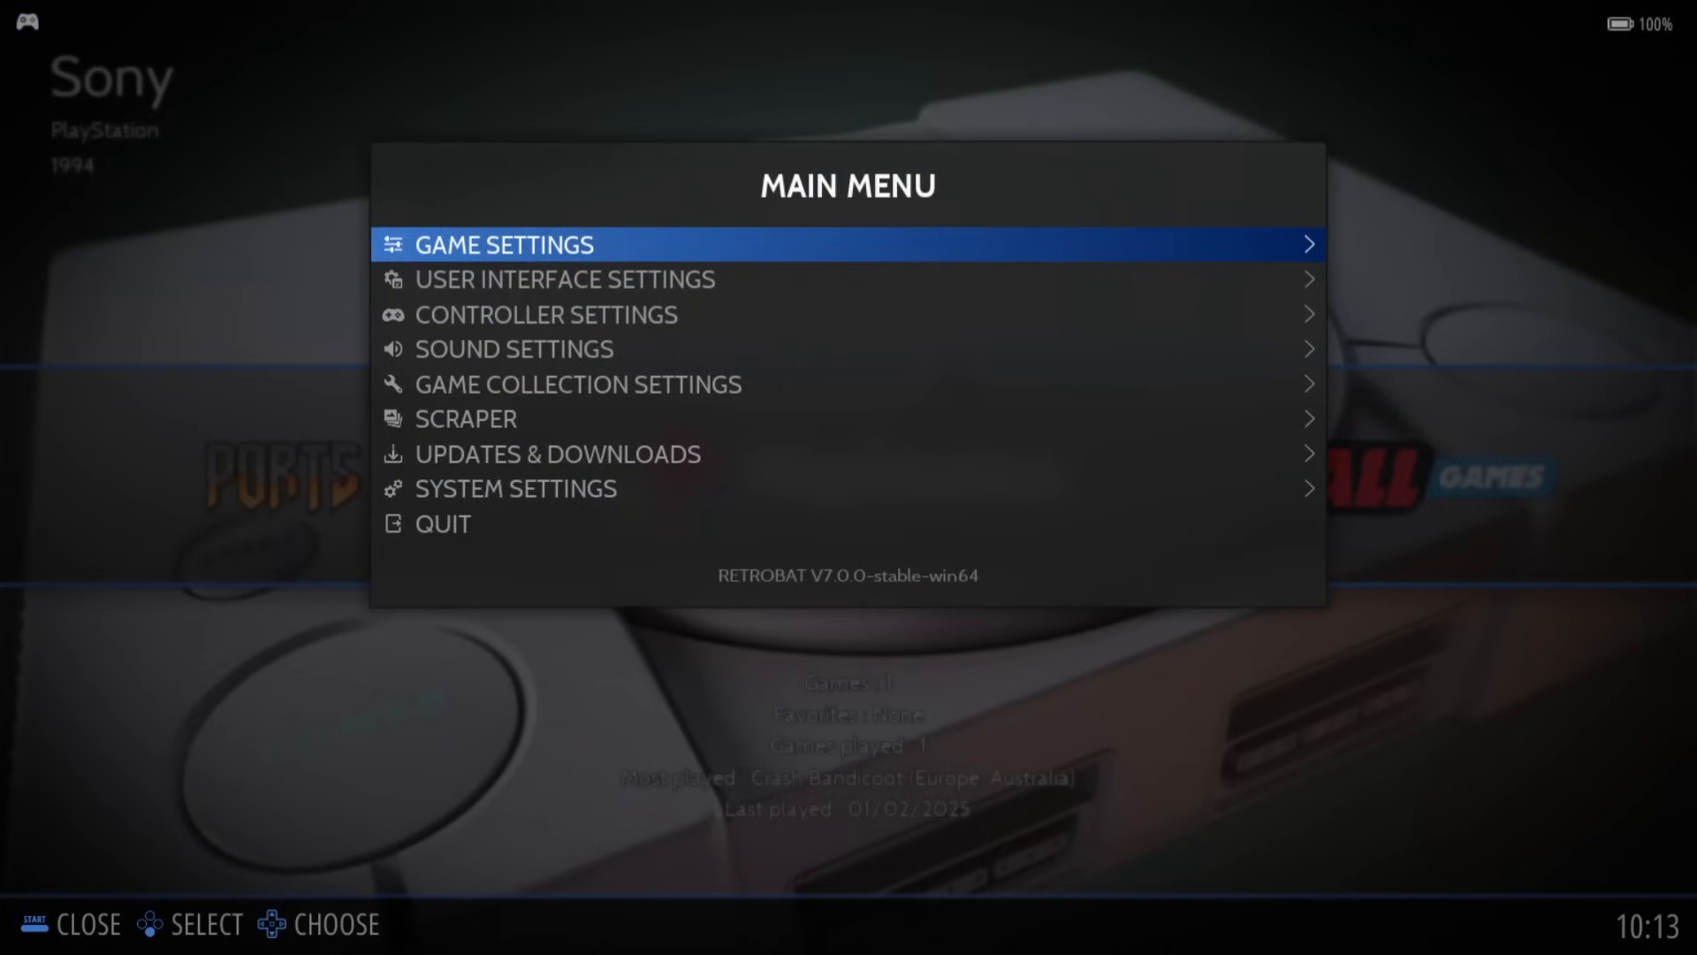
key("Down")
key("Down")
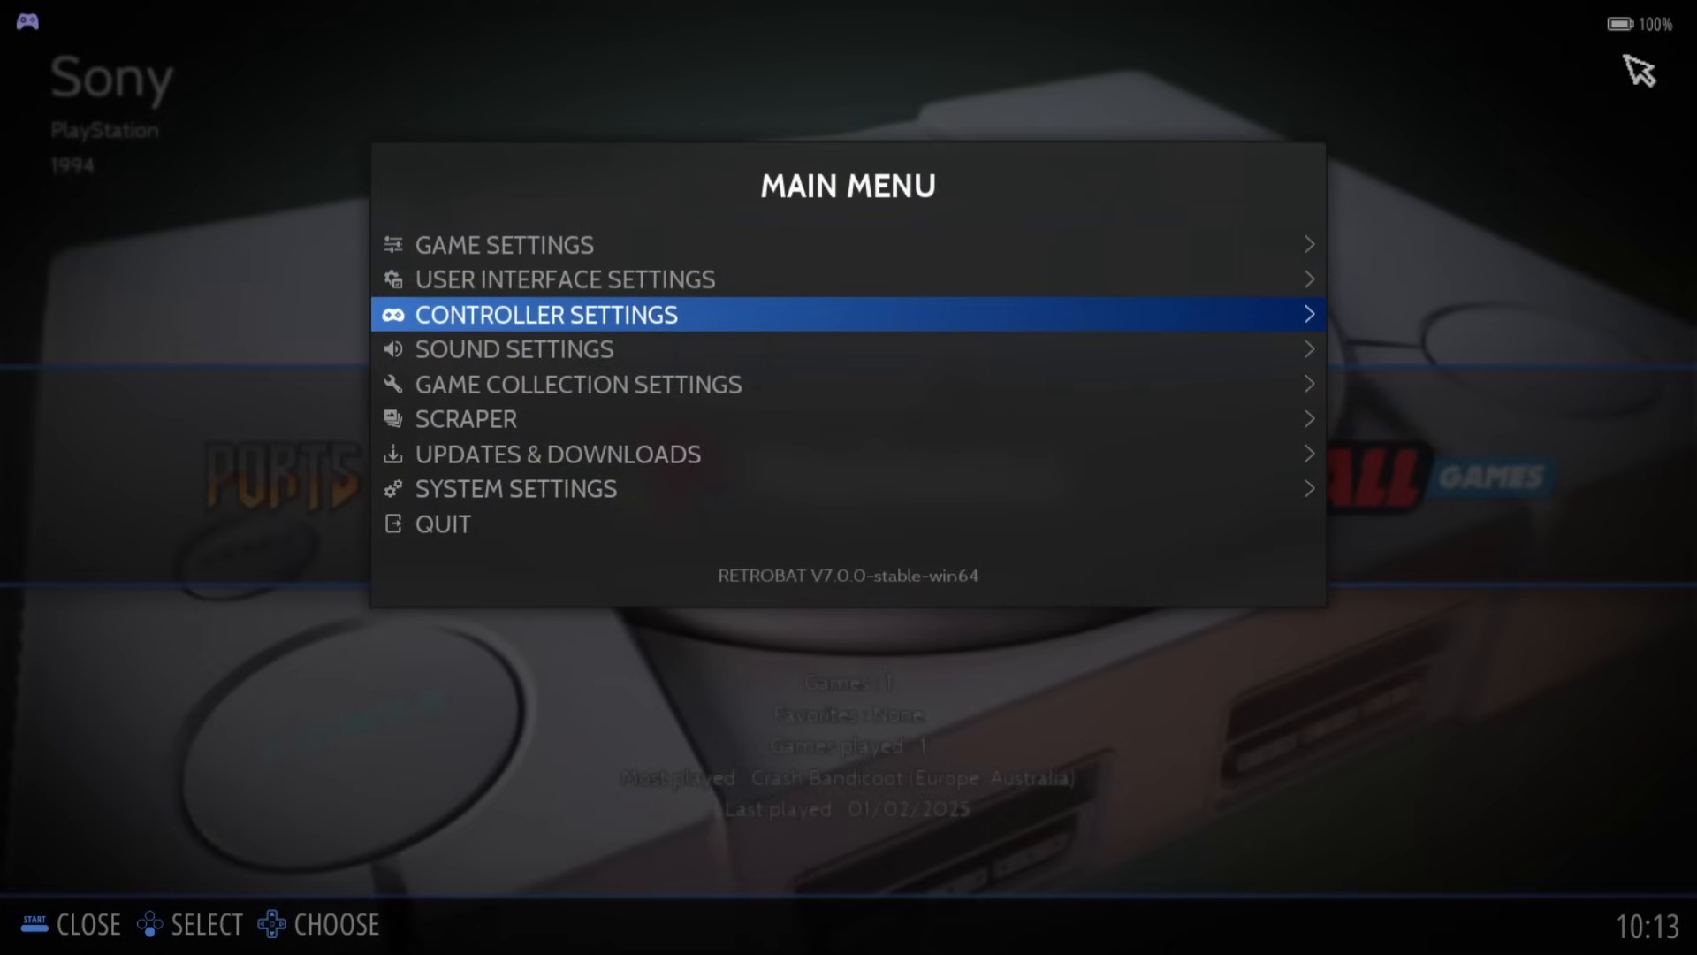
key("Return")
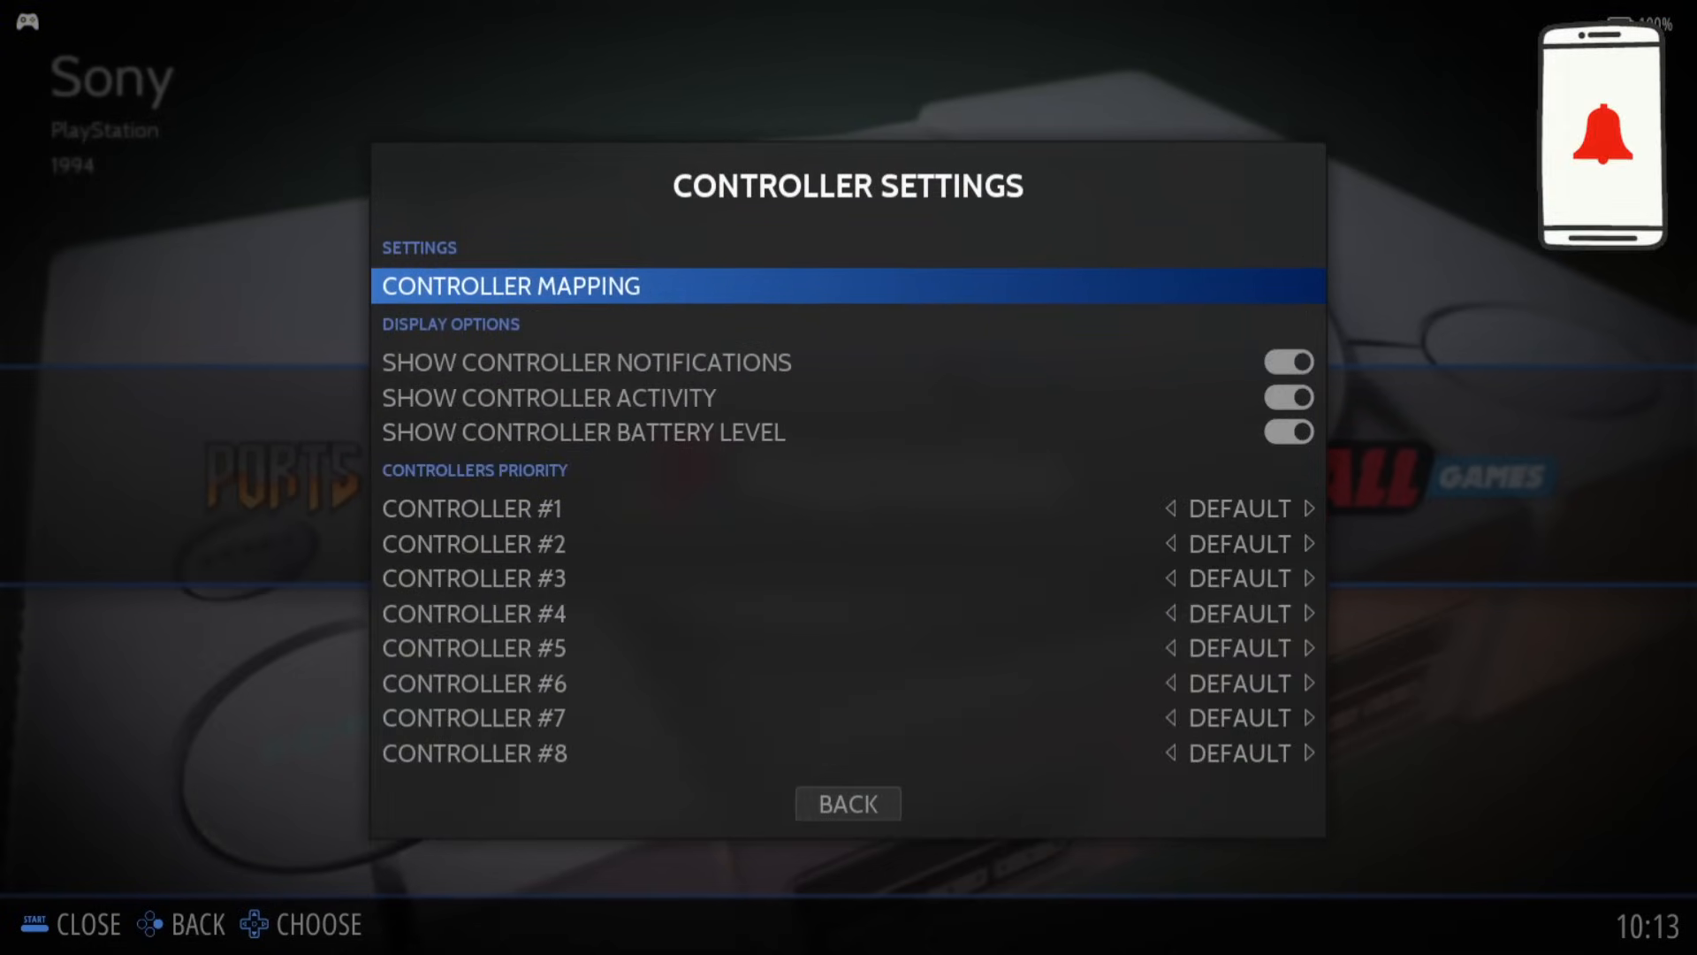
key("Return")
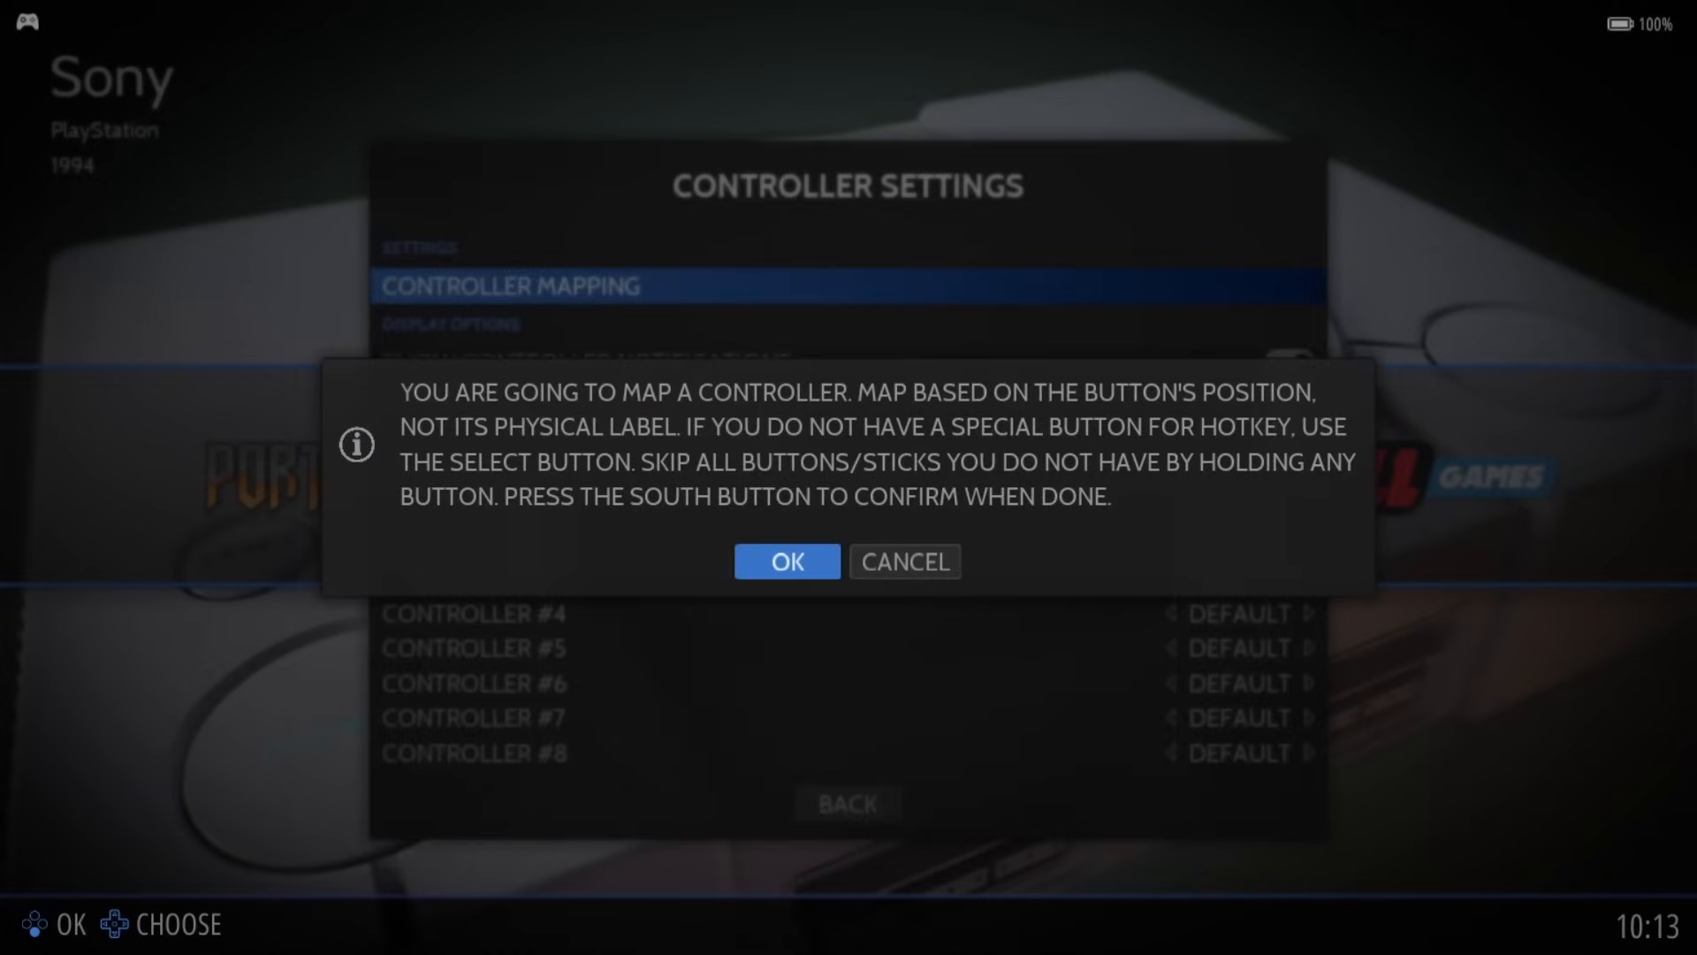
key("Return")
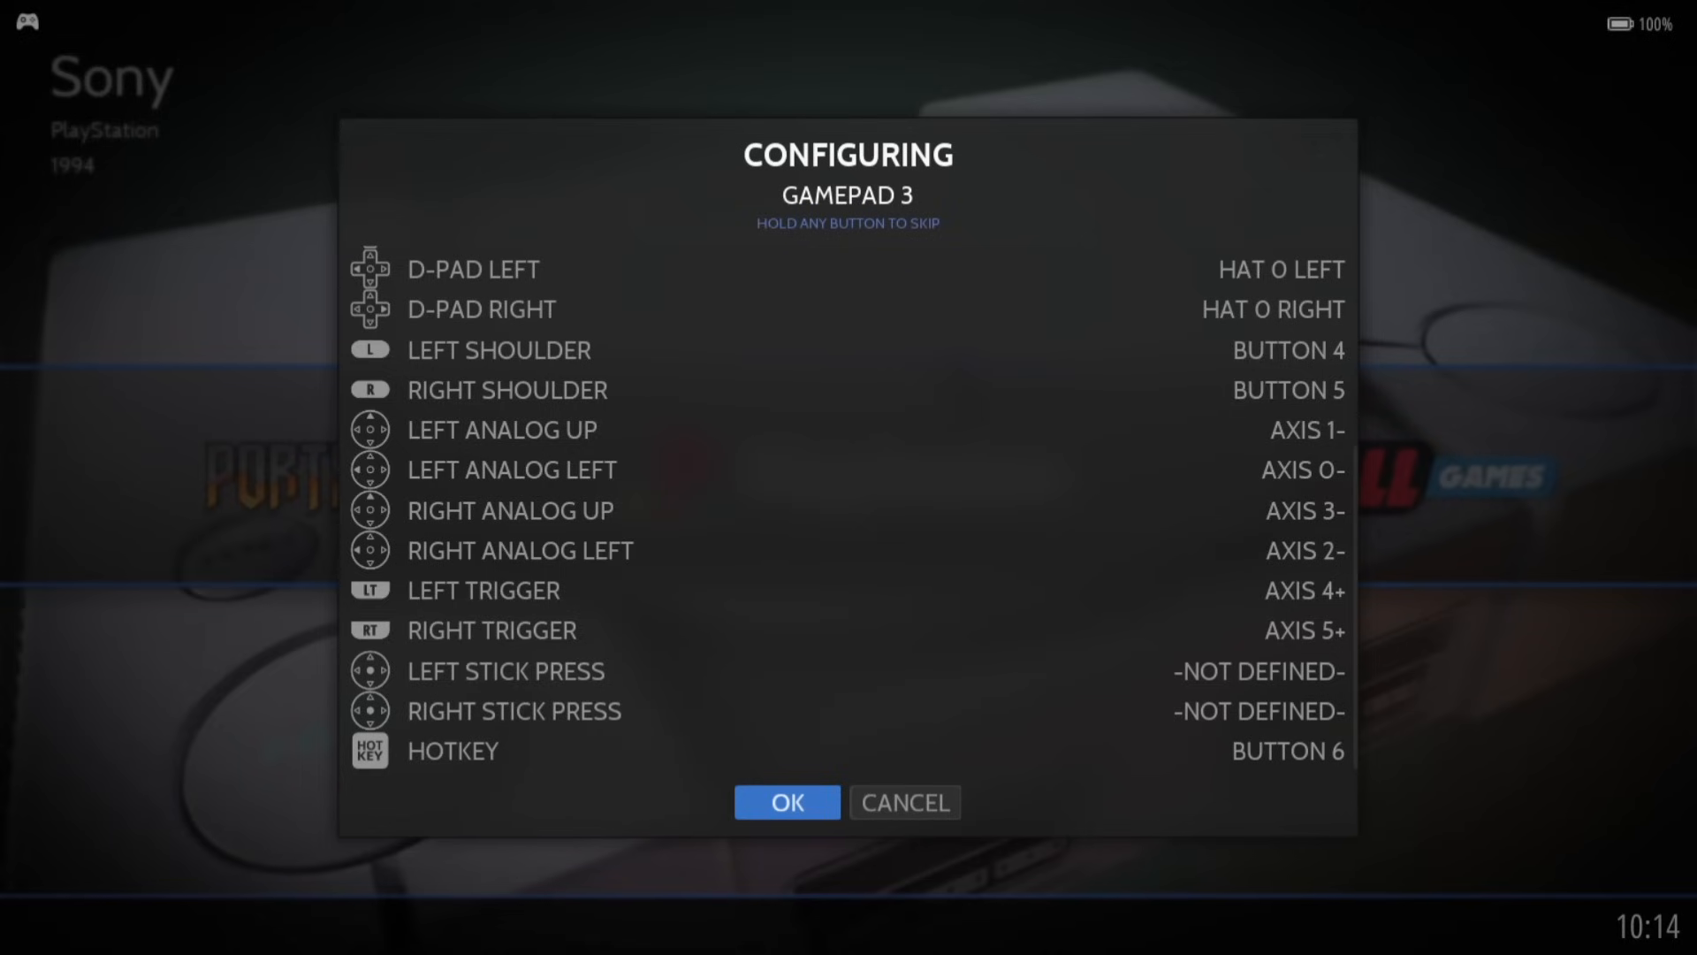
key("Return")
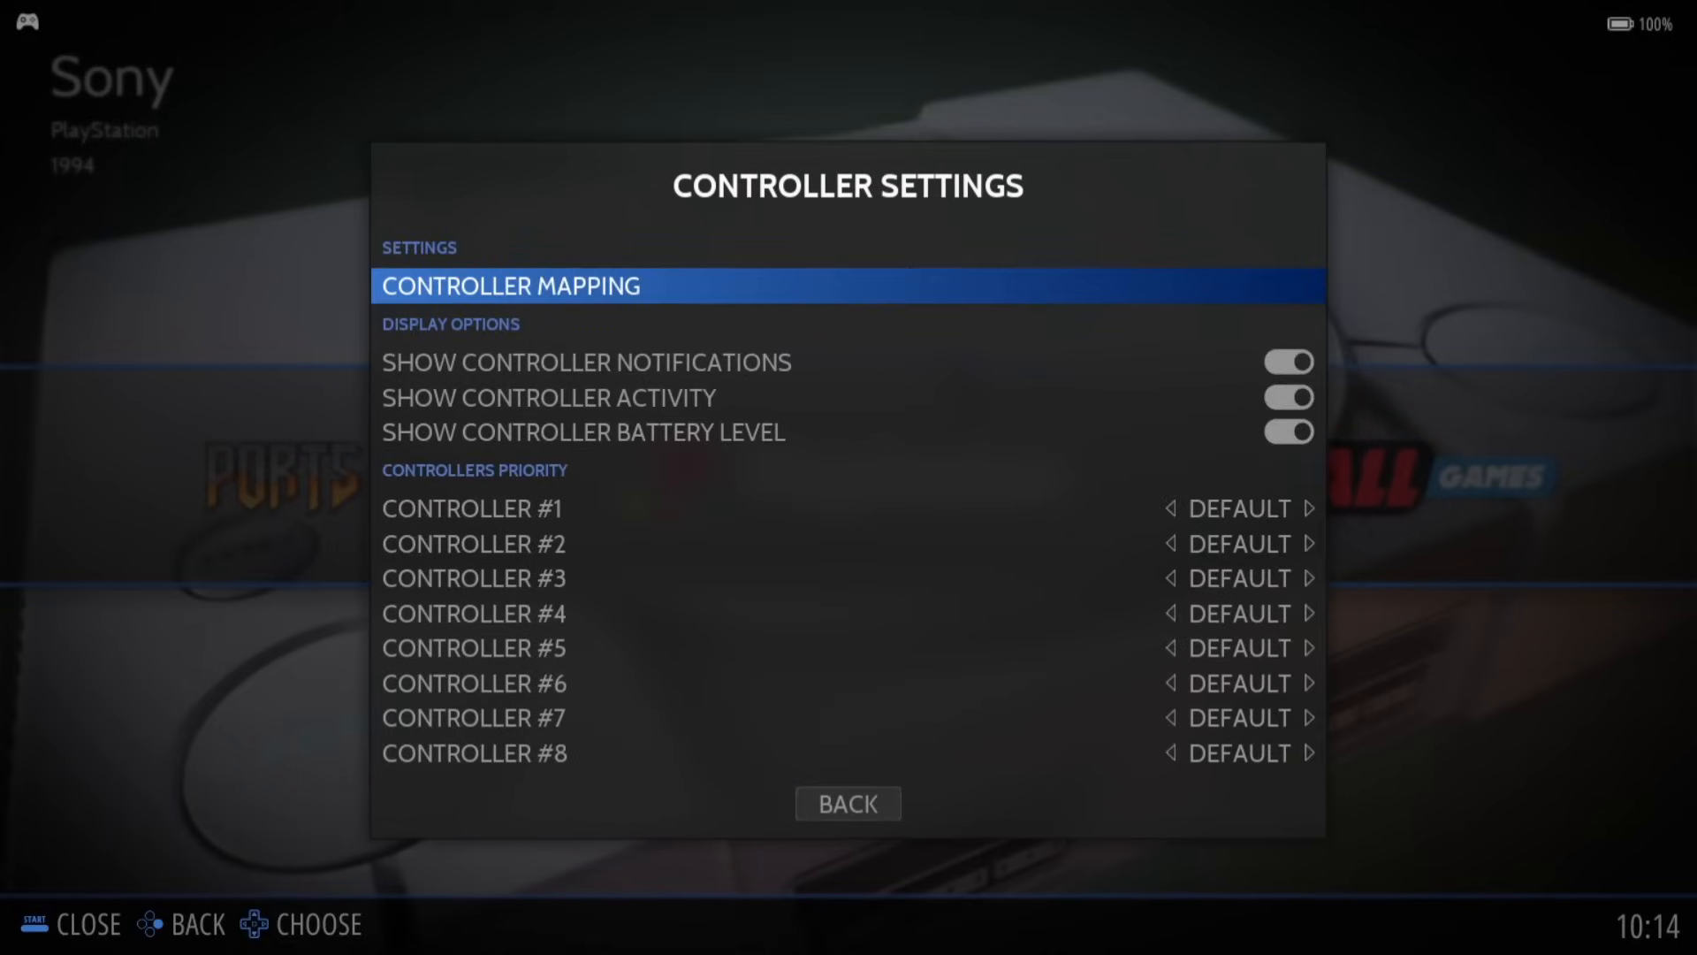
key("Escape")
key("Escape")
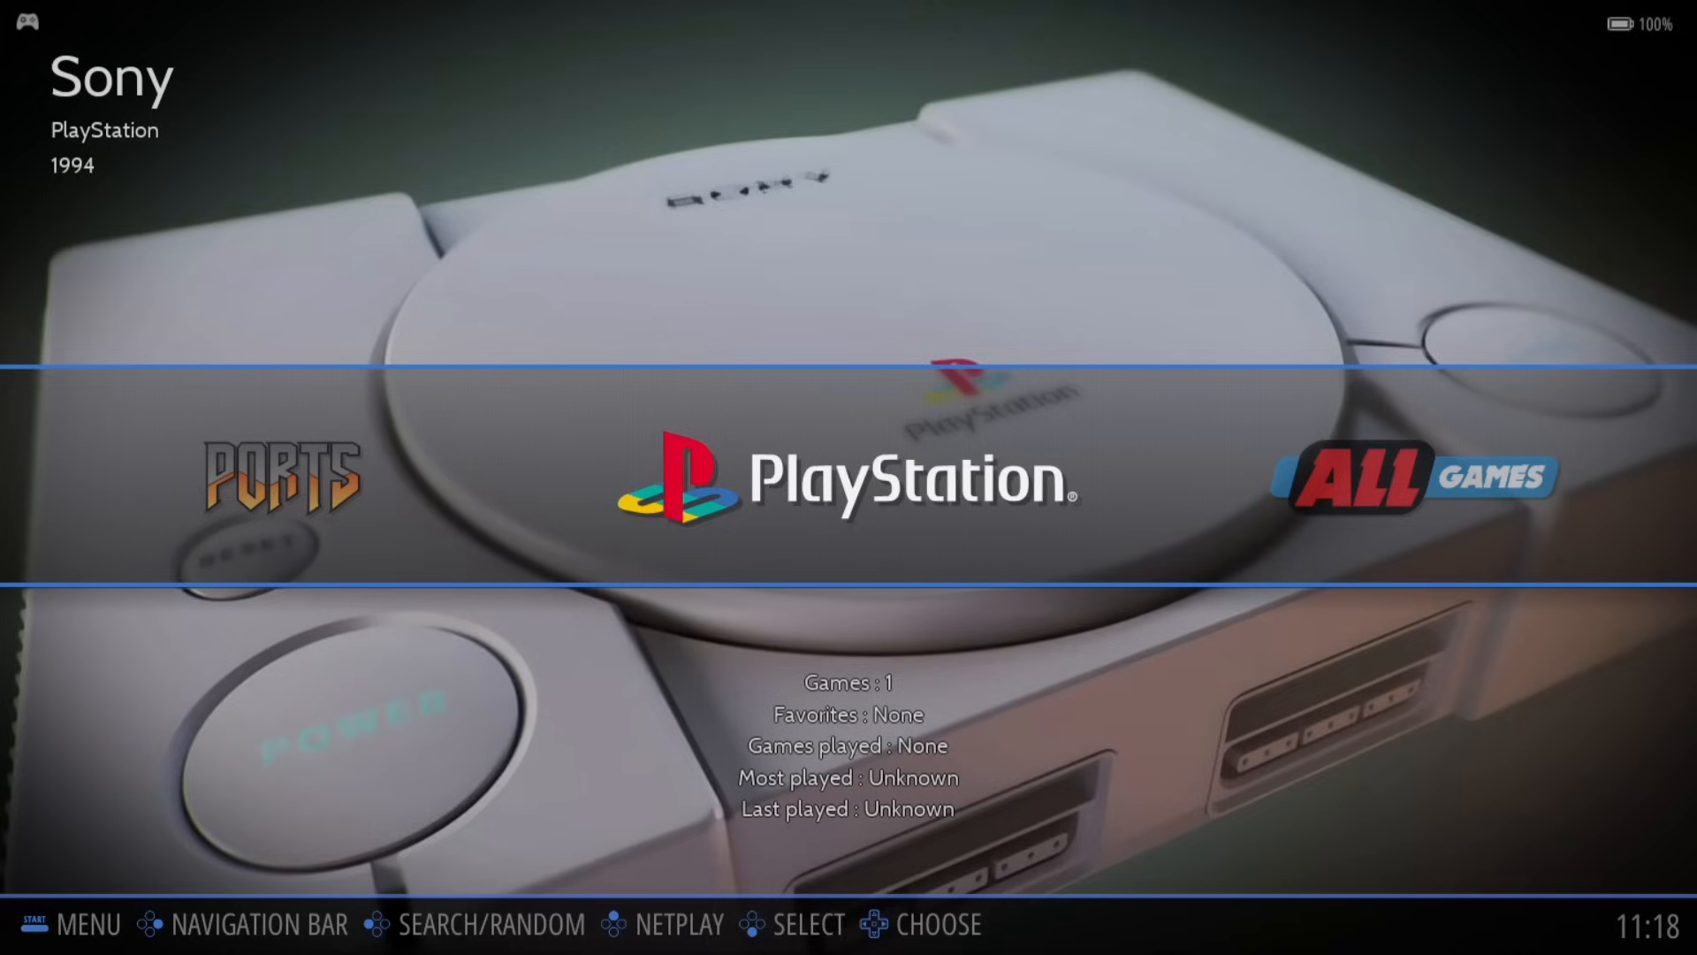
Step: Open the PlayStation game list and bring up the Scraper options from the main menu
key("Return")
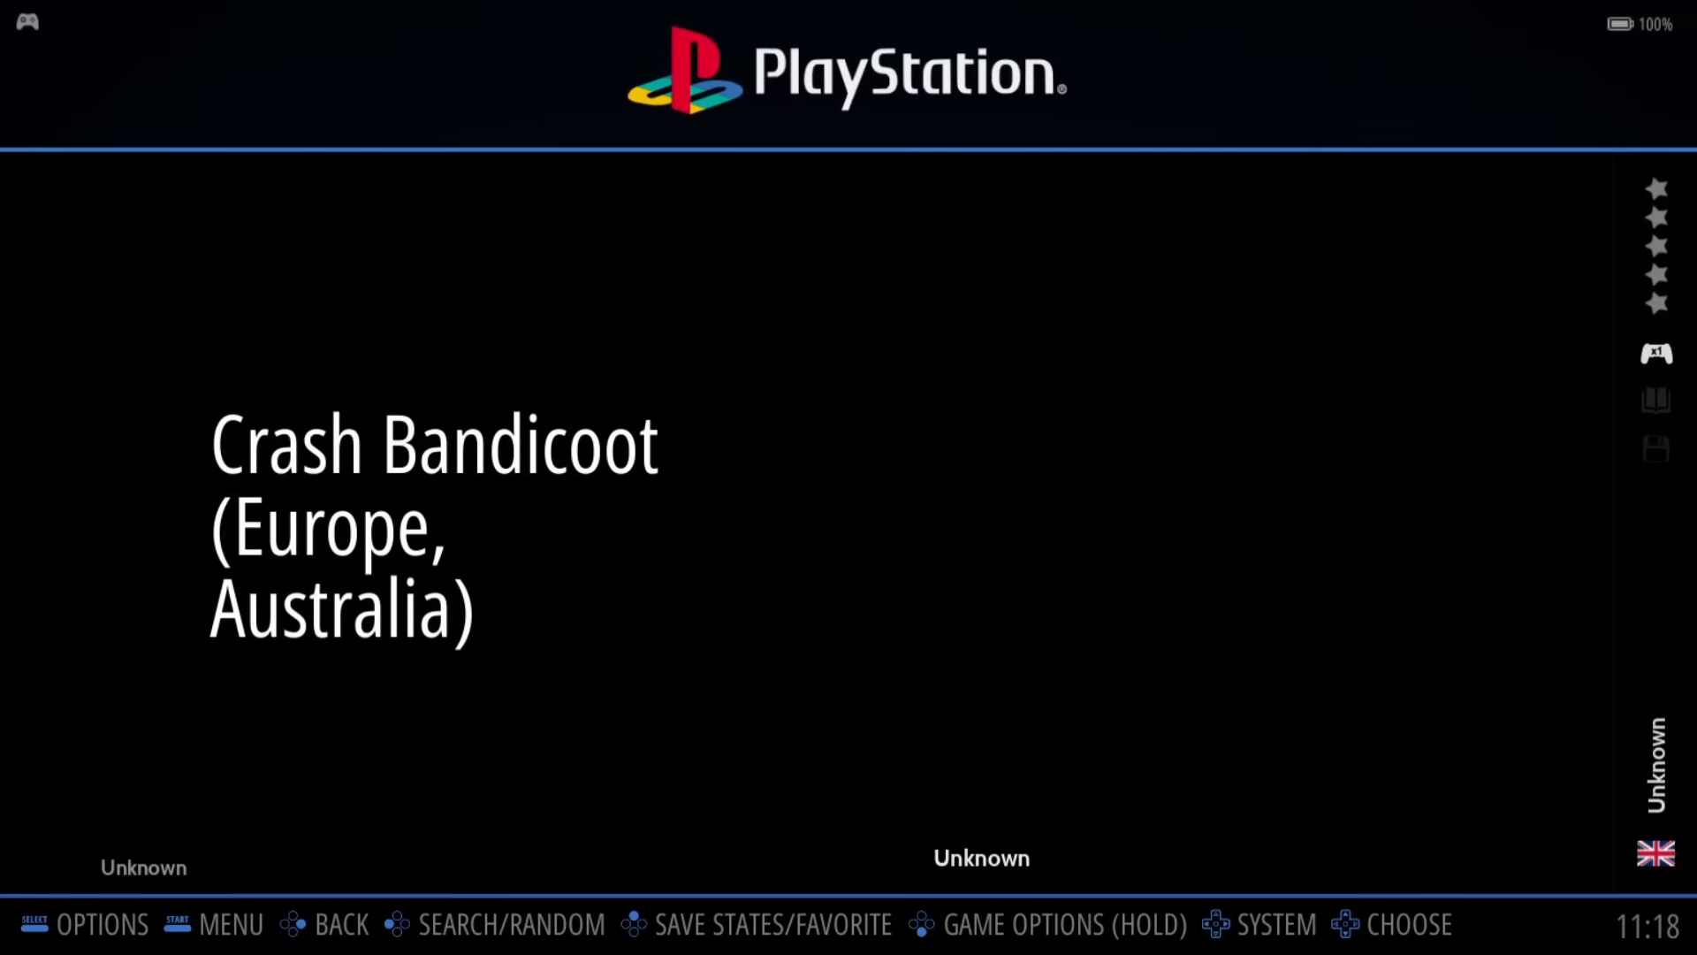
key("Escape")
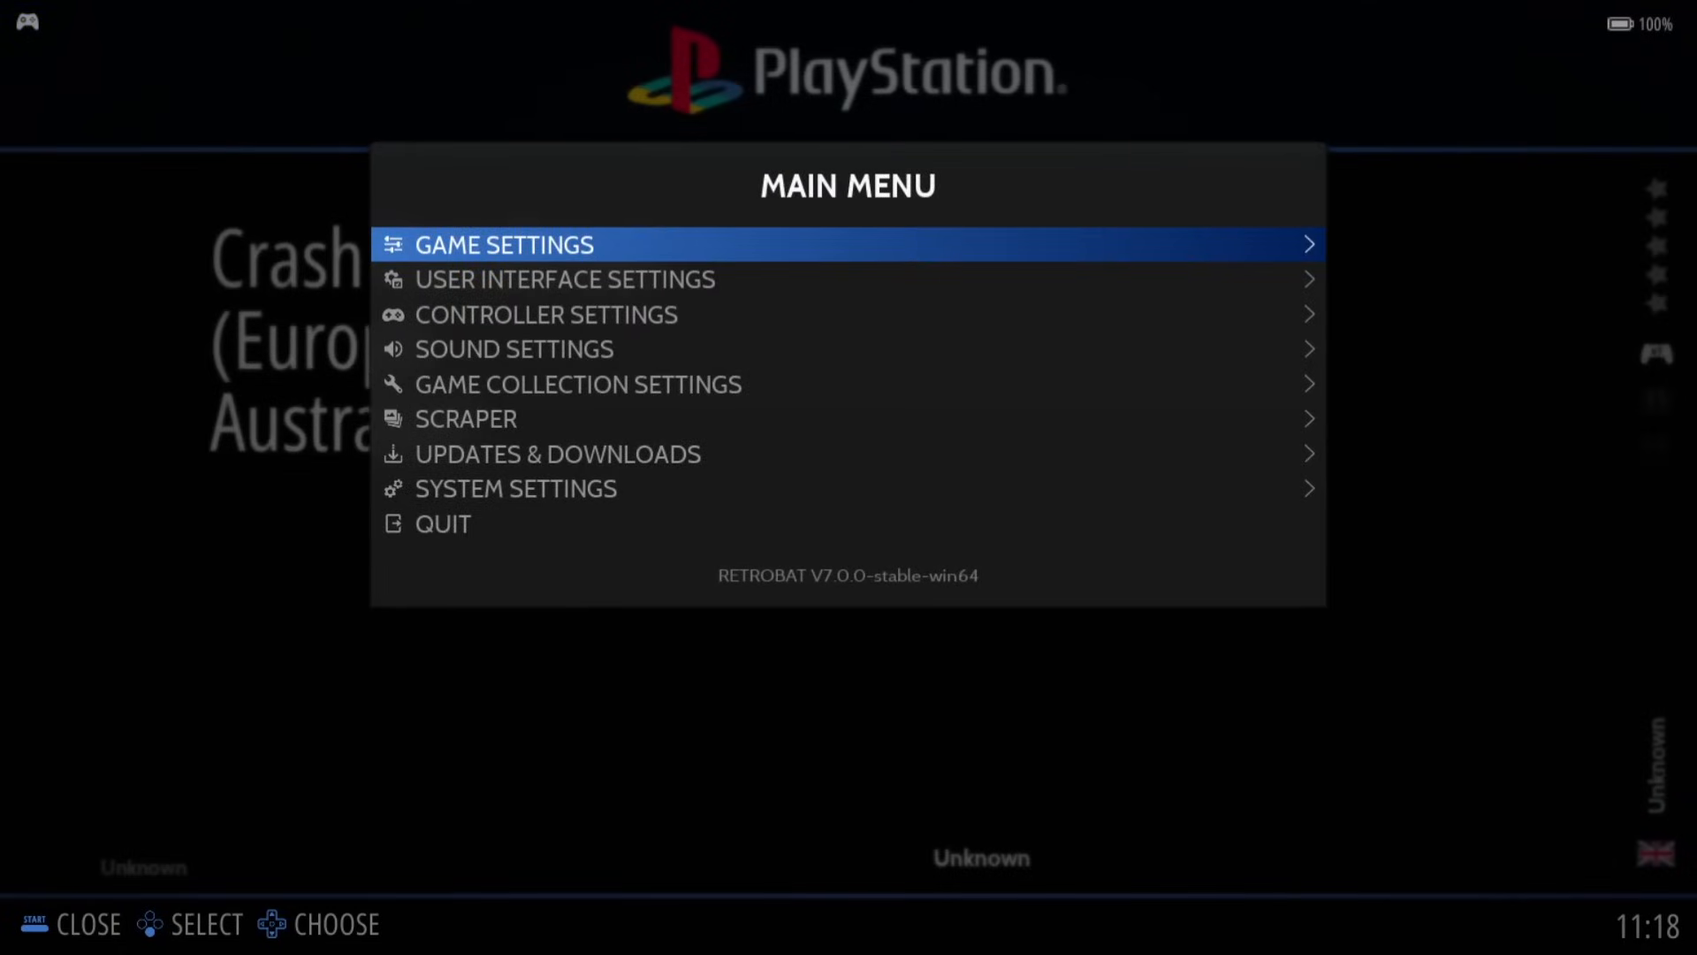
key("Down")
key("Down")
key("Down")
key("Down")
key("Down")
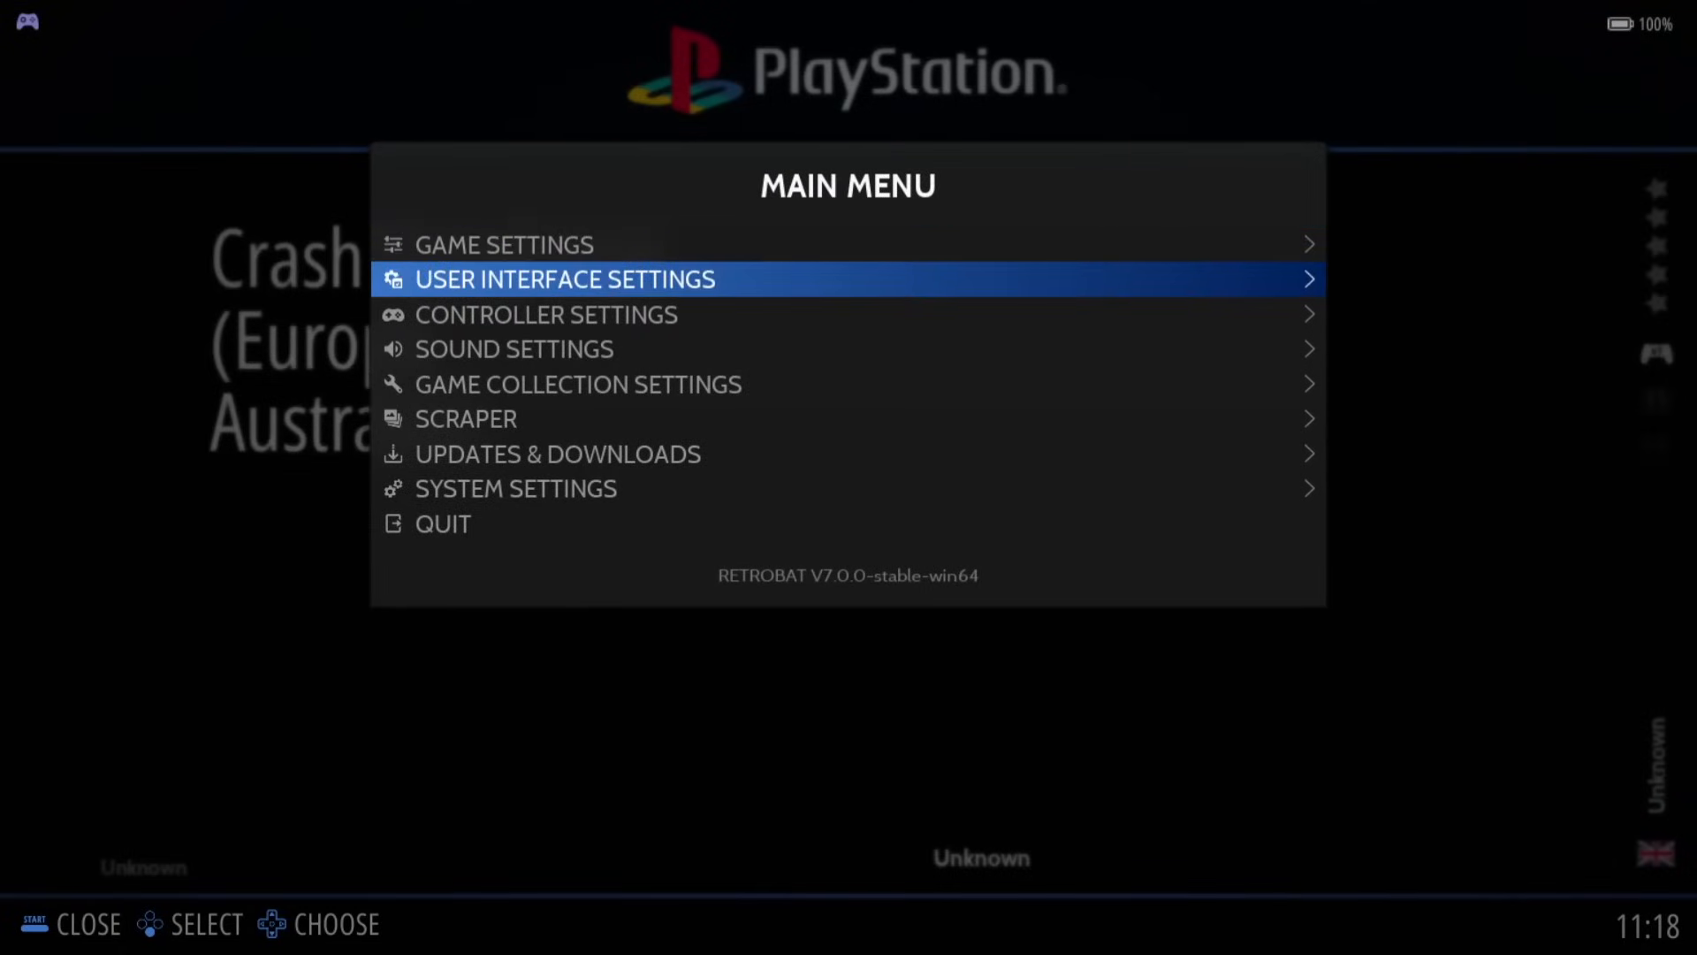
key("Return")
Step: Check that only PlayStation is ticked among the systems included in scraping, and return to the Scraper options
key("Down")
key("Down")
key("Down")
key("Down")
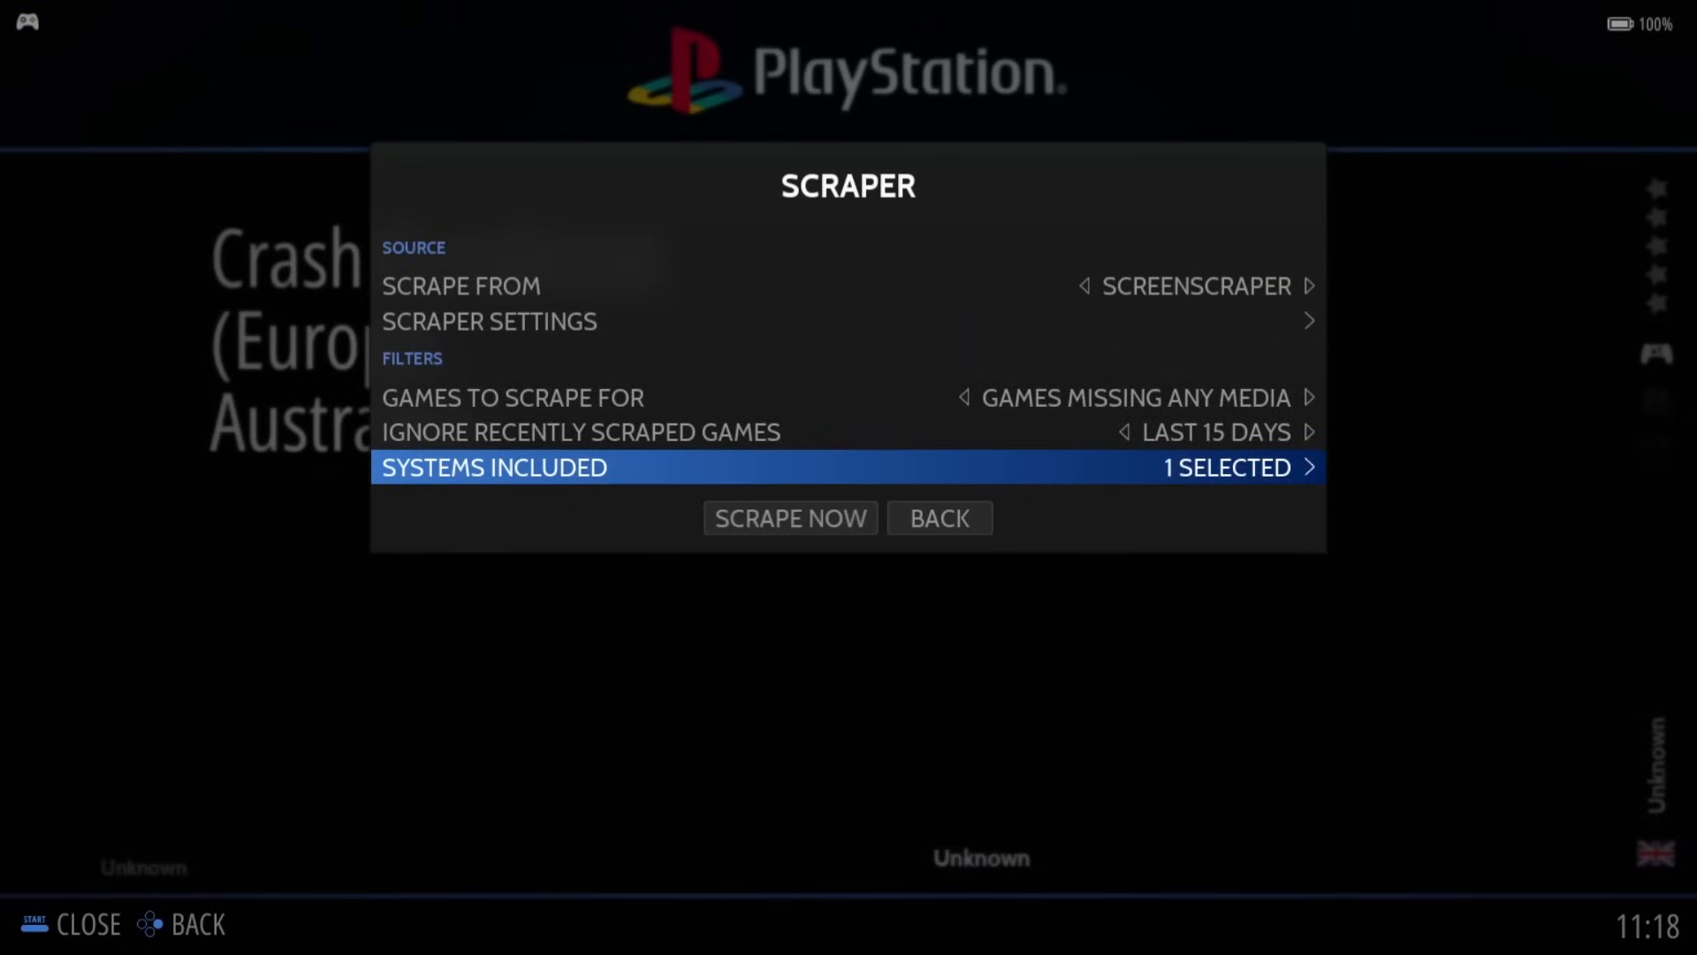
key("Return")
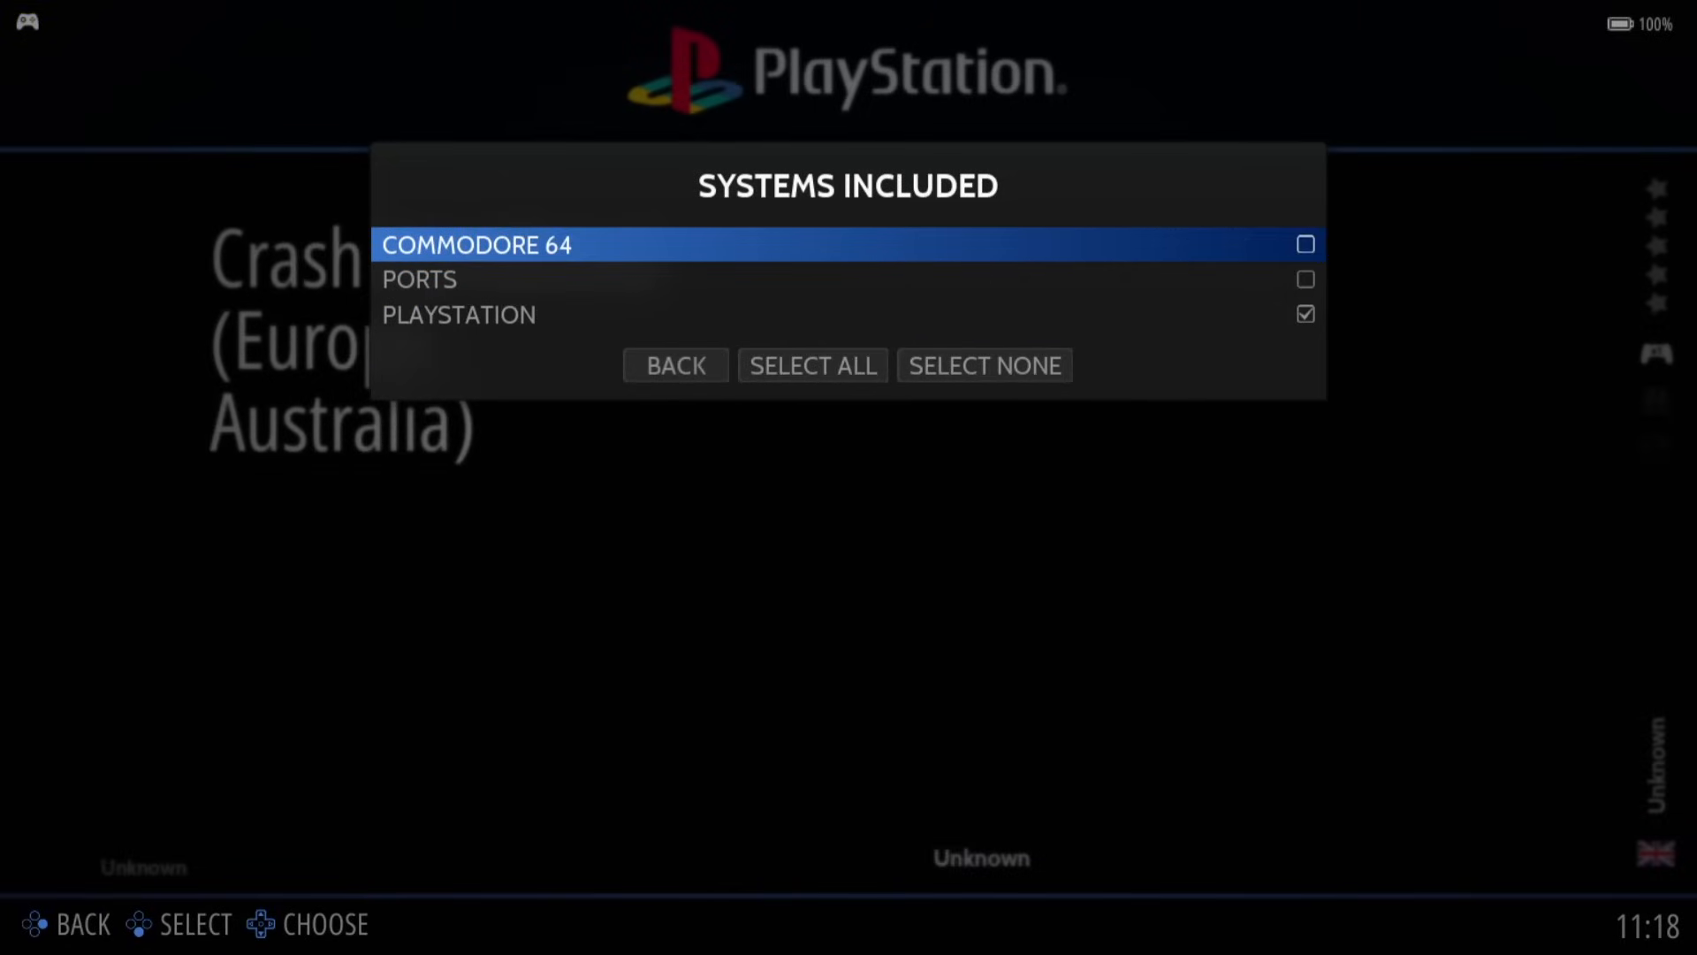
key("Up")
key("Down")
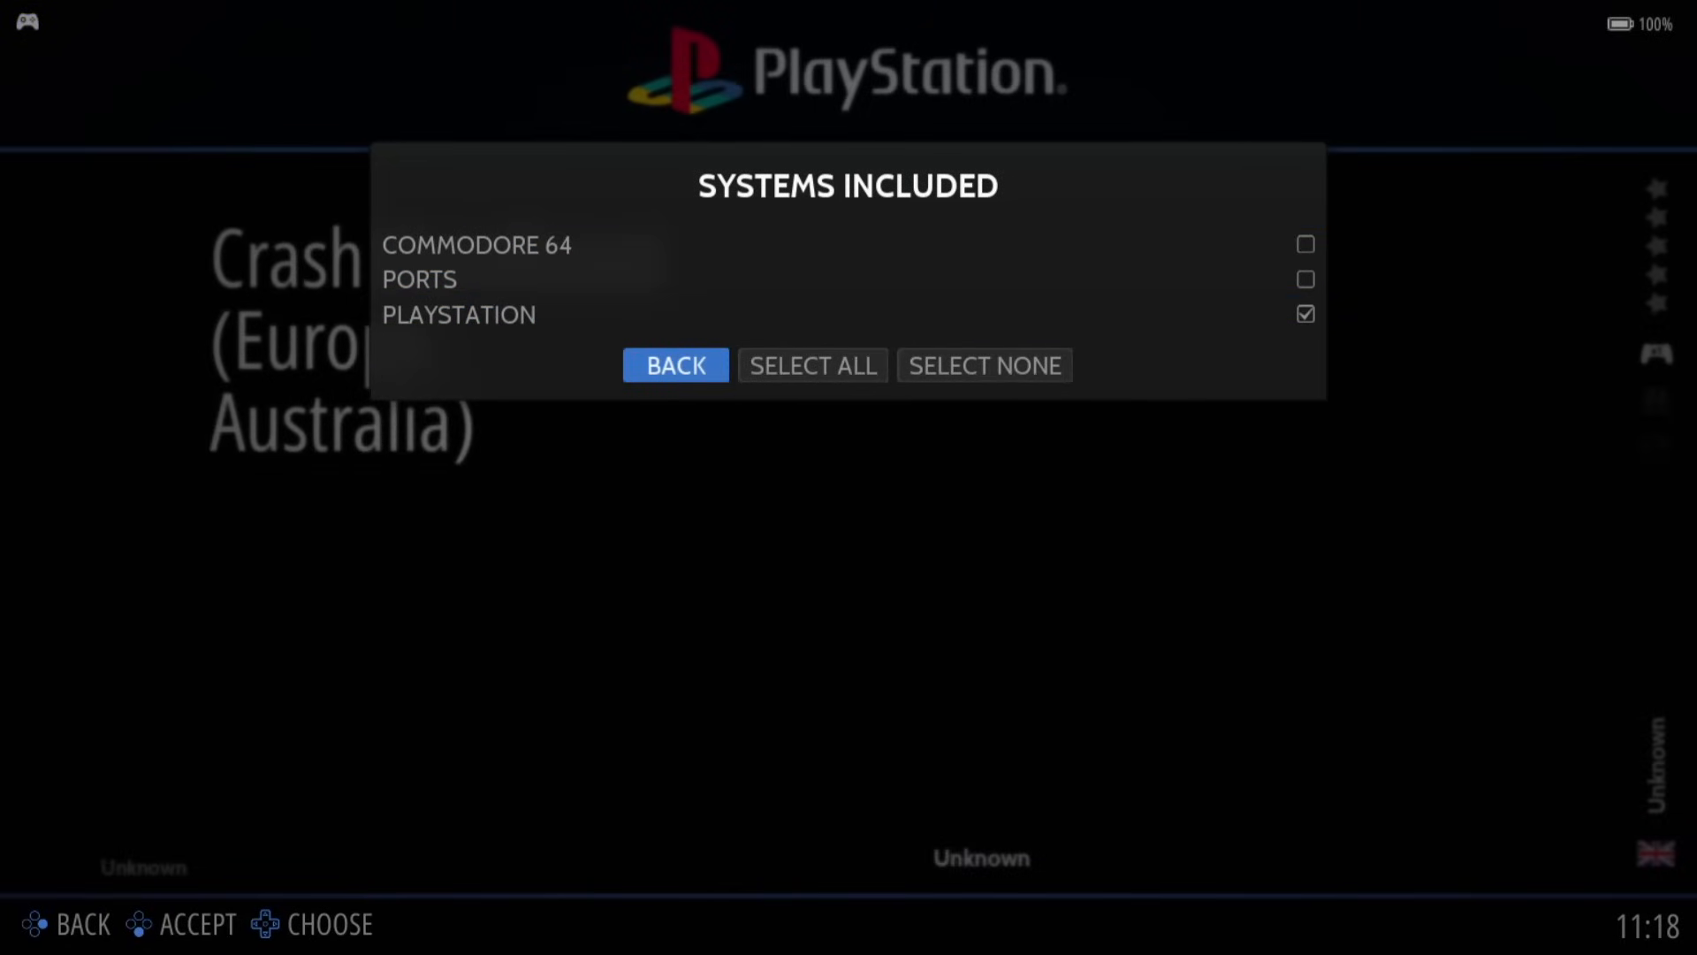
key("Return")
Step: Choose ScreenScraper as the scraping database
key("Up")
key("Up")
key("Up")
key("Up")
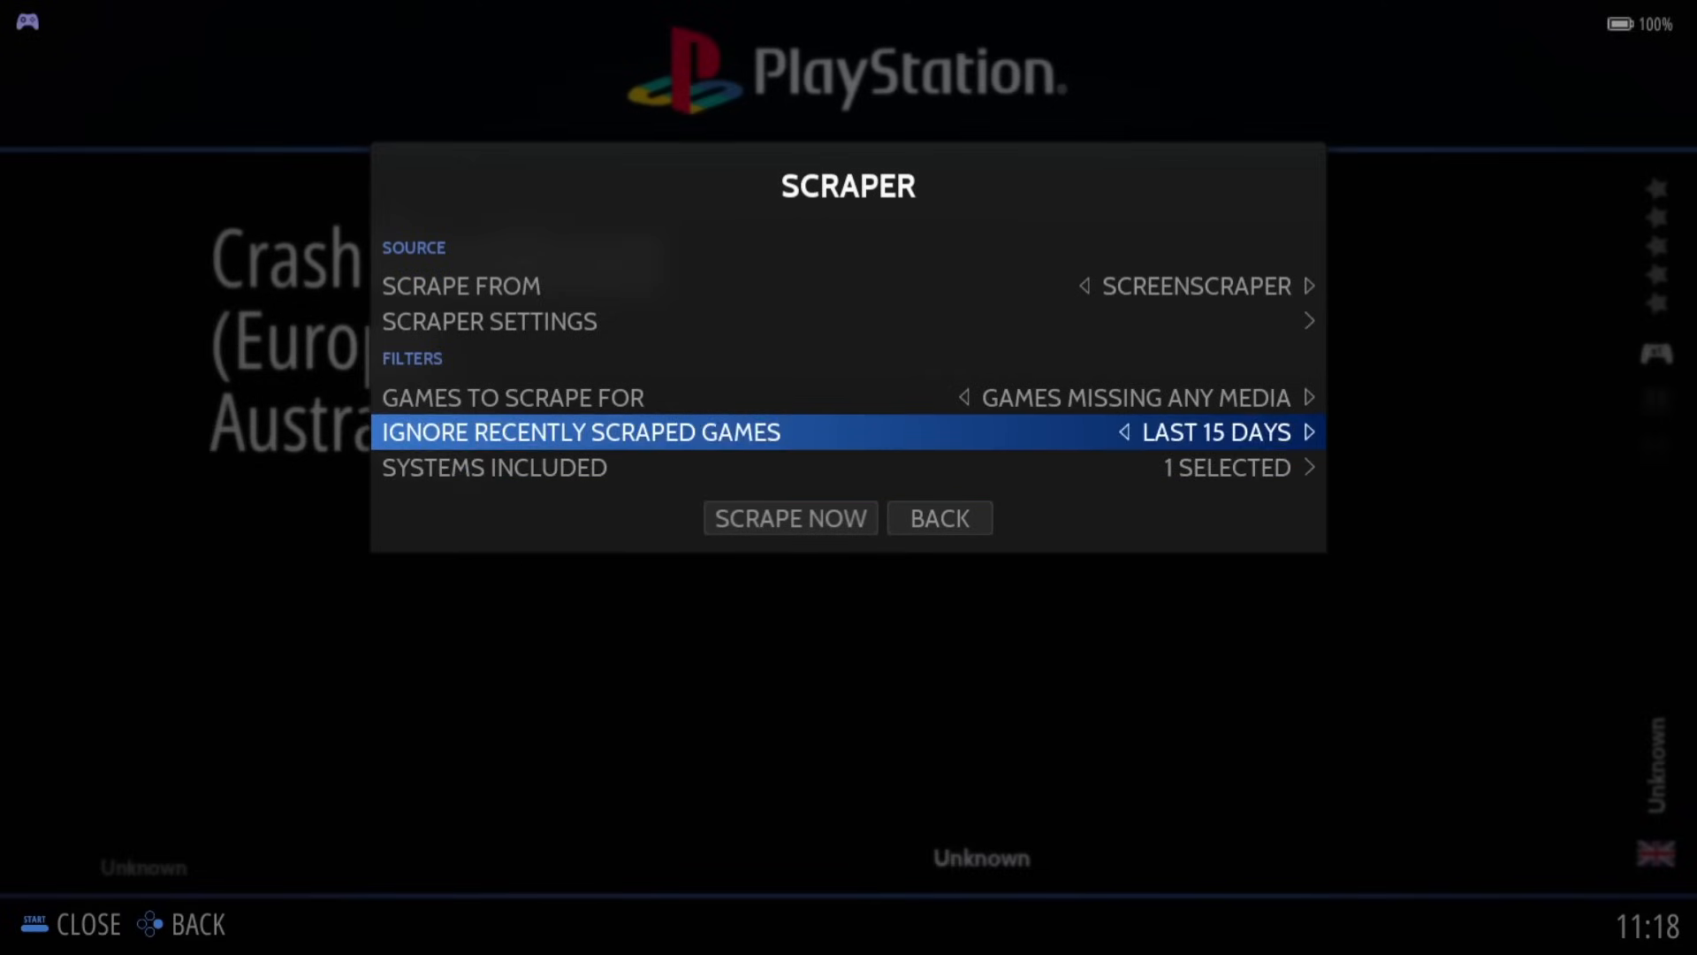
key("Return")
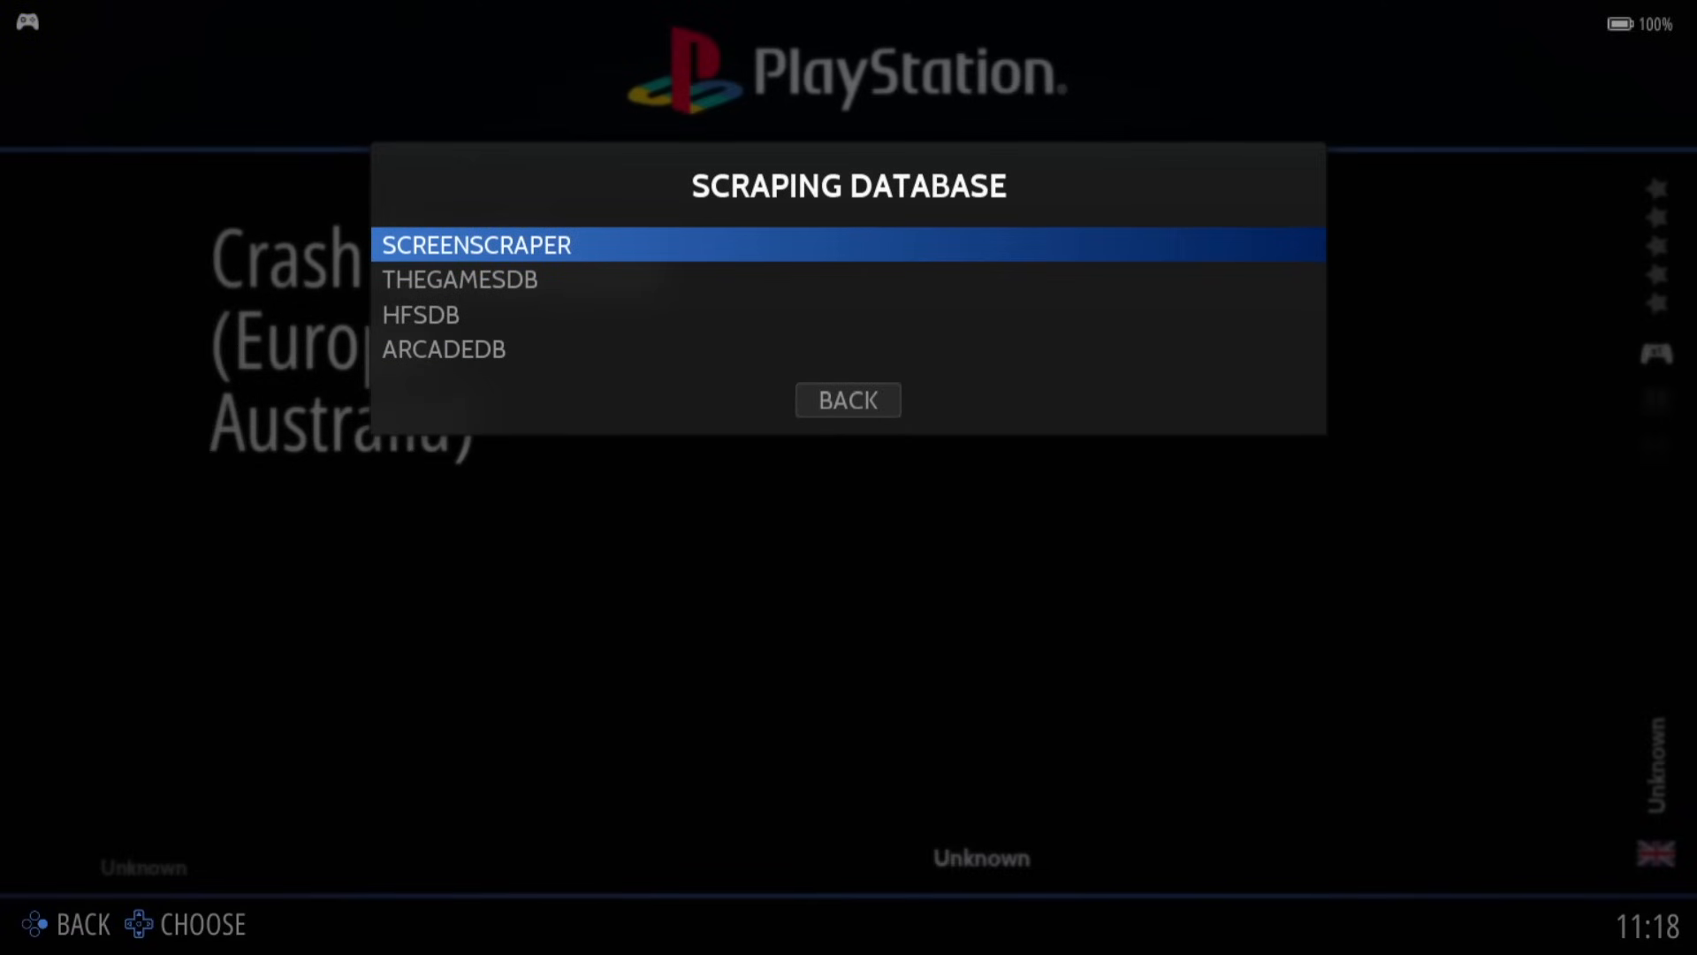
key("Return")
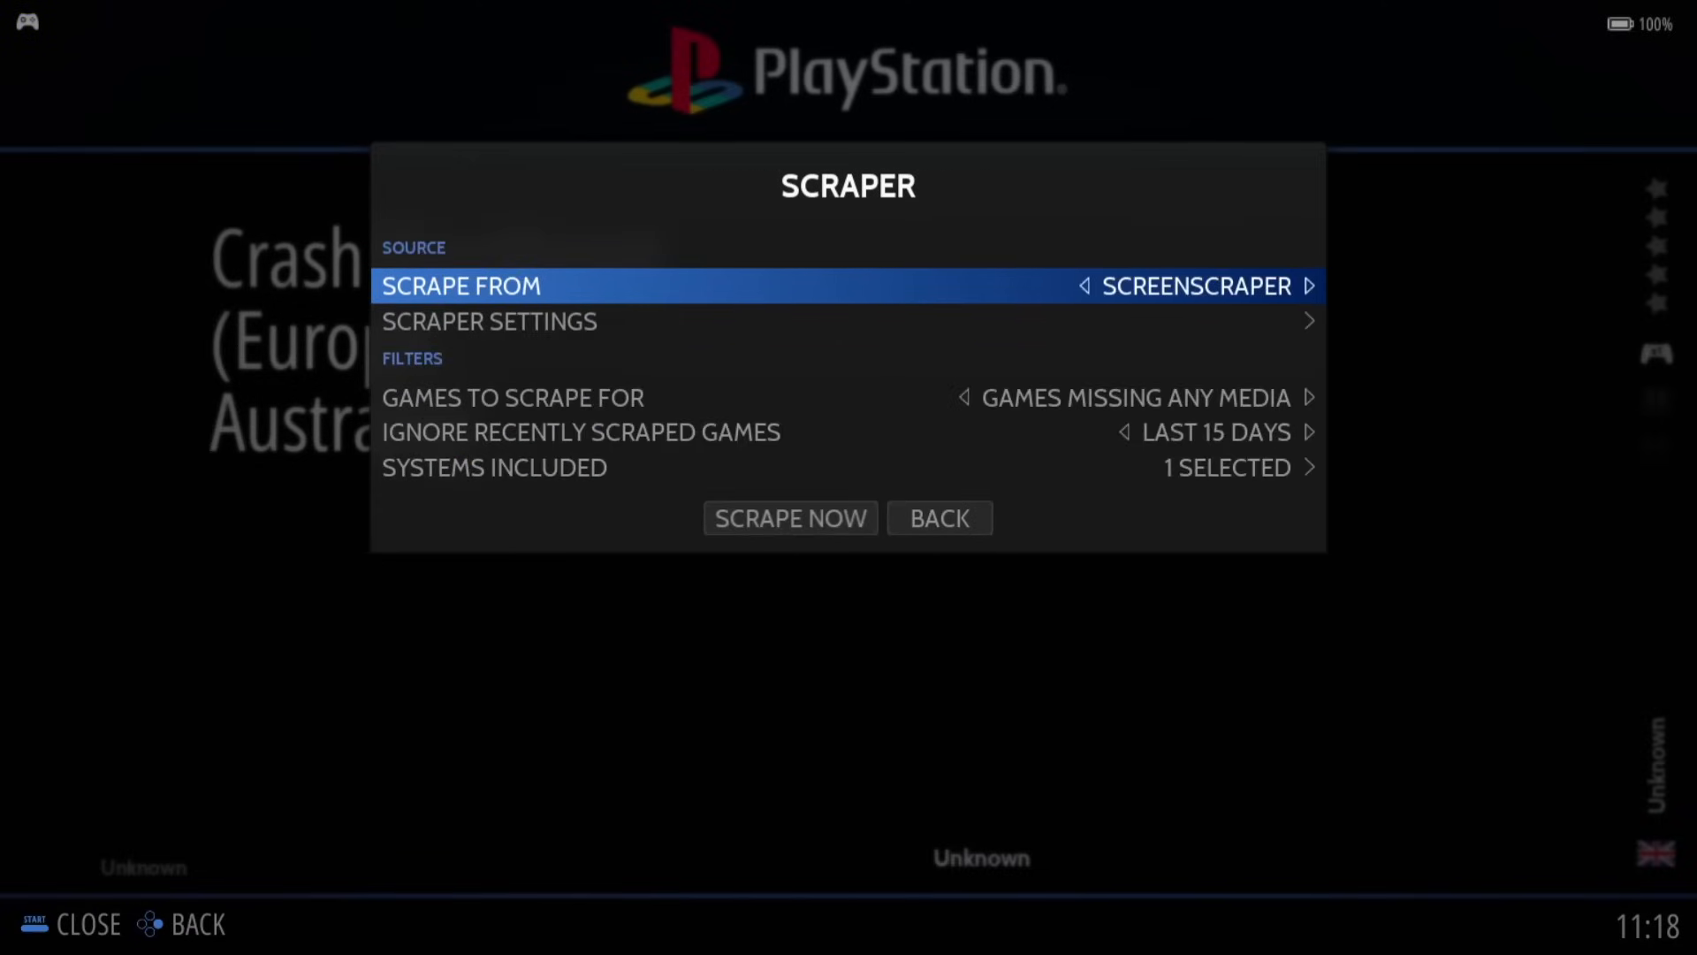
Step: Look through the Scraper Settings from the image source and overwrite options down to the account section
key("Down")
key("Return")
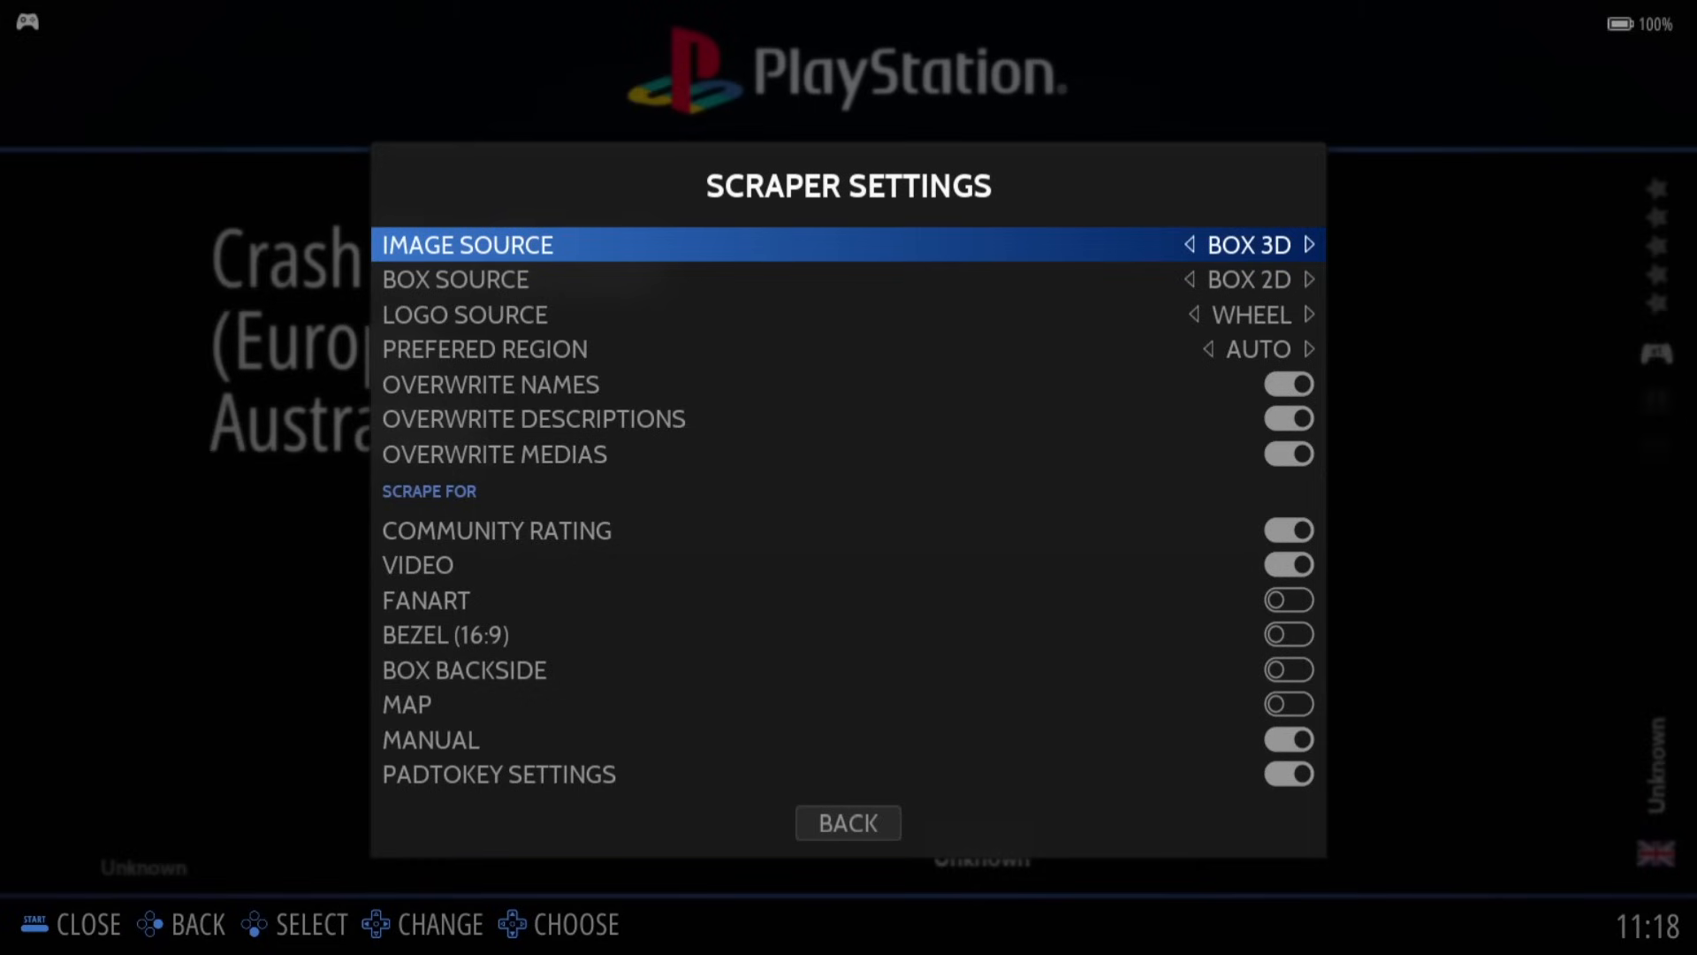
key("Return")
key("Return")
key("Down")
key("Down")
key("Down")
key("Down")
key("Down")
key("Down")
key("Down")
key("Down")
key("Down")
key("Down")
key("Down")
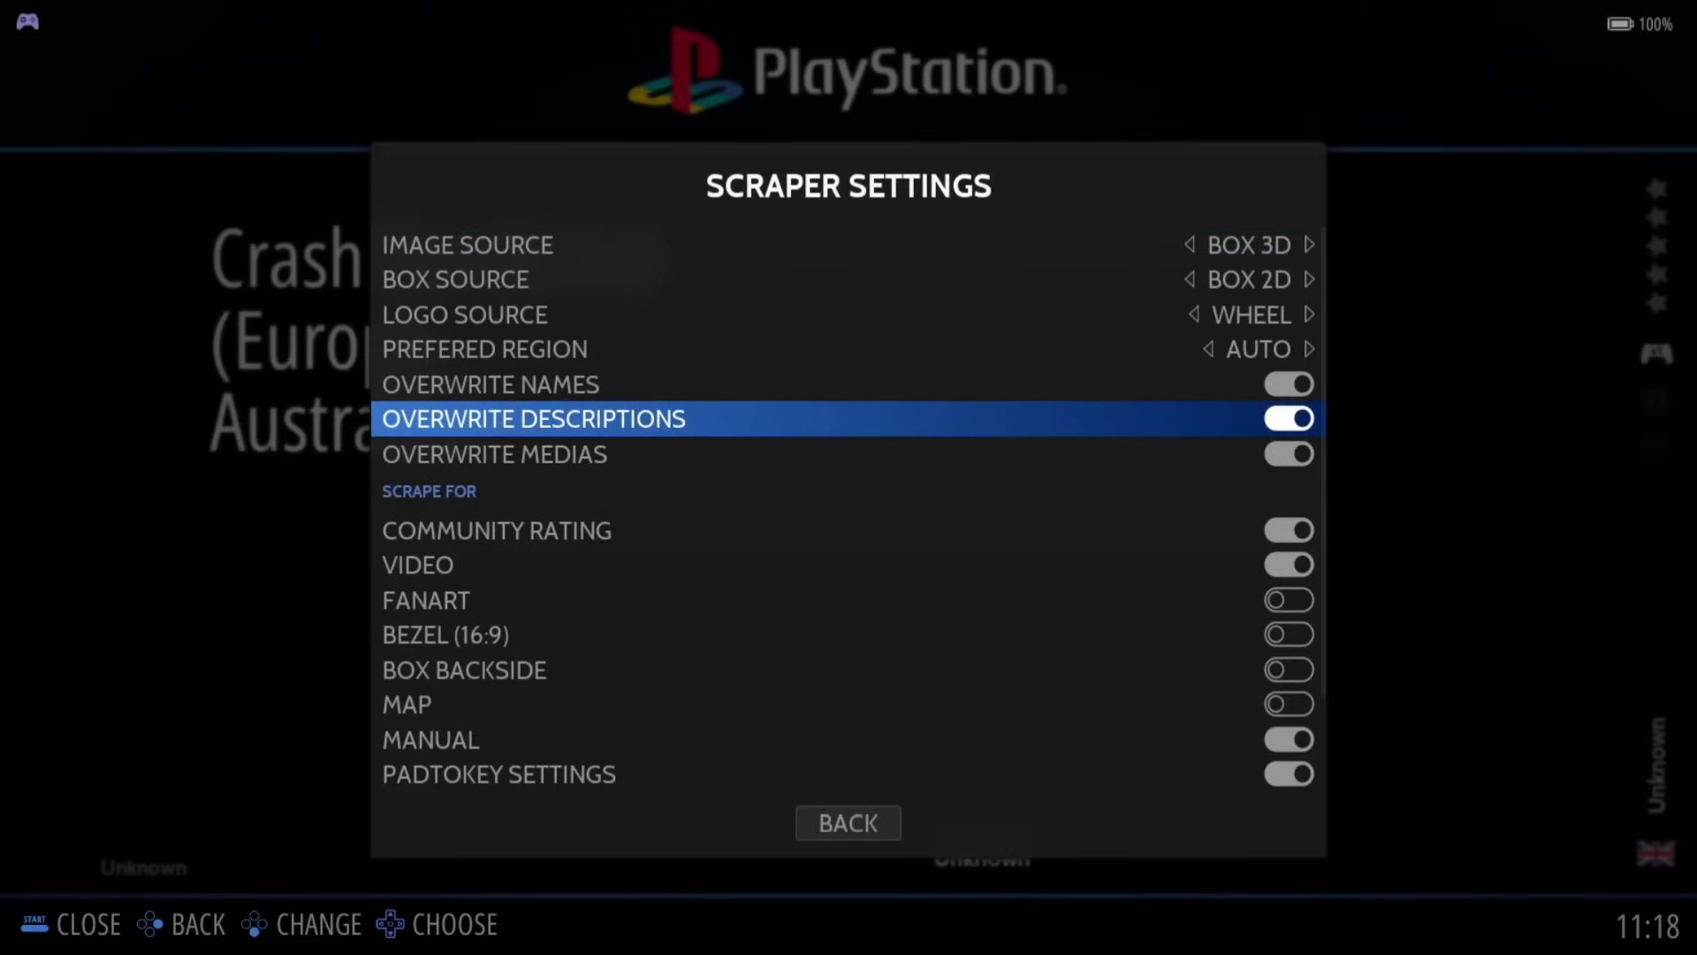
key("Down")
key("Down")
key("Down")
key("Down")
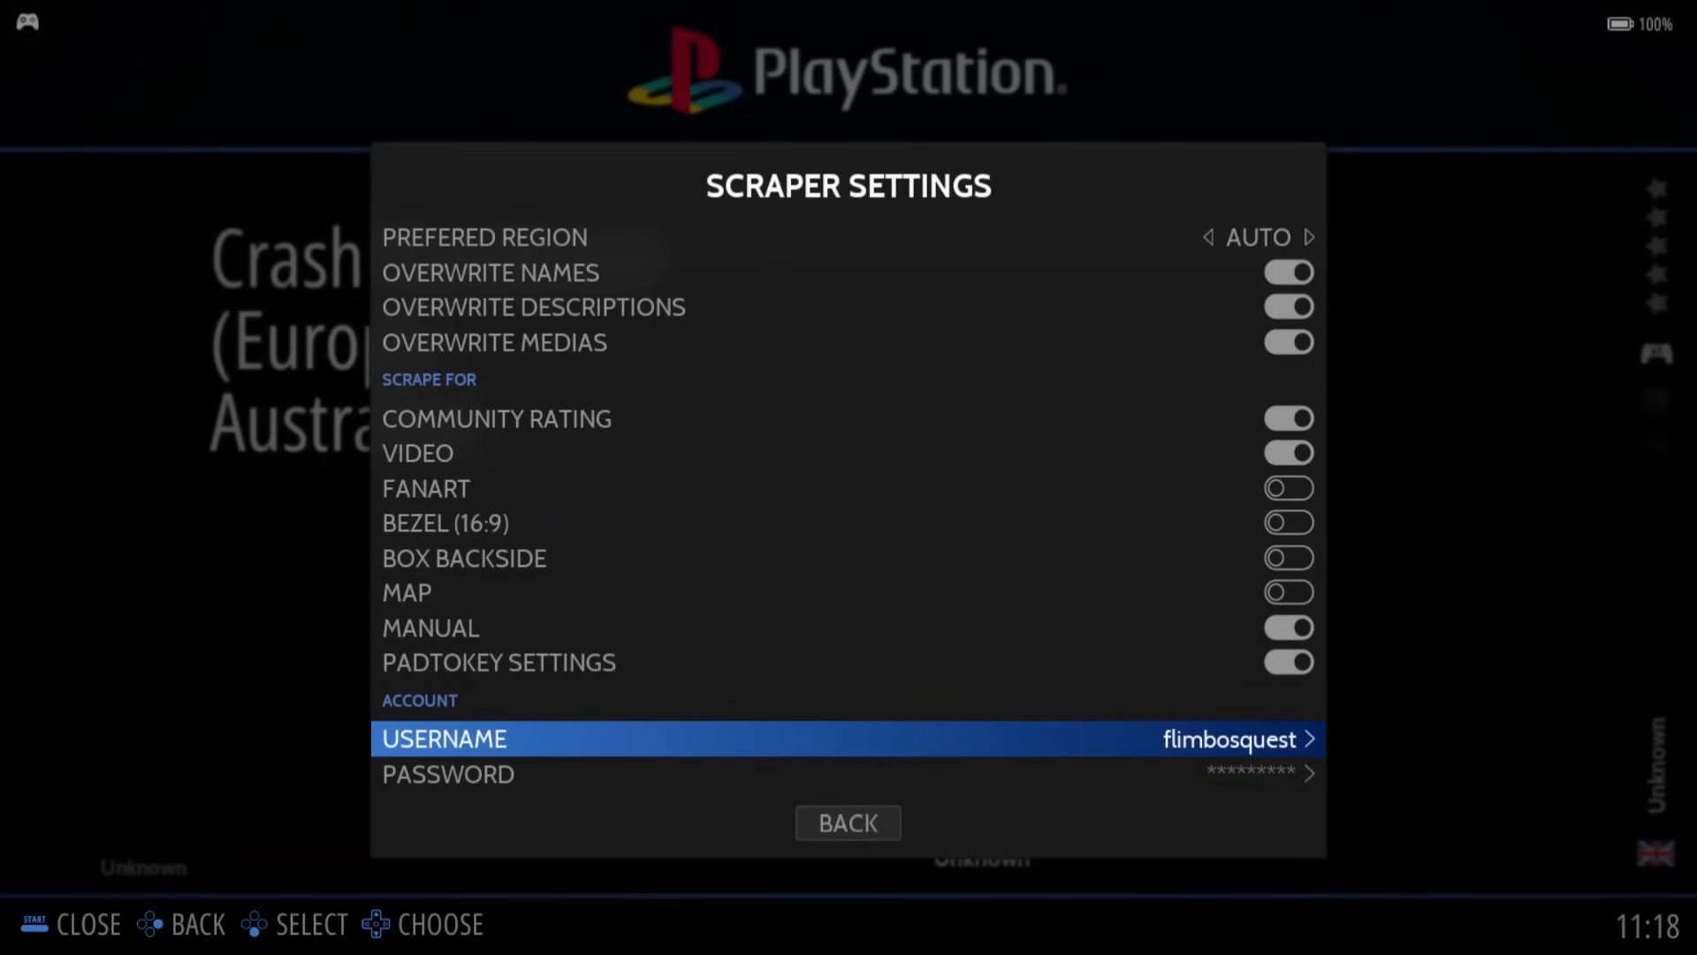
Step: Confirm the scraper account's username and password, and return to the Scraper options
key("Return")
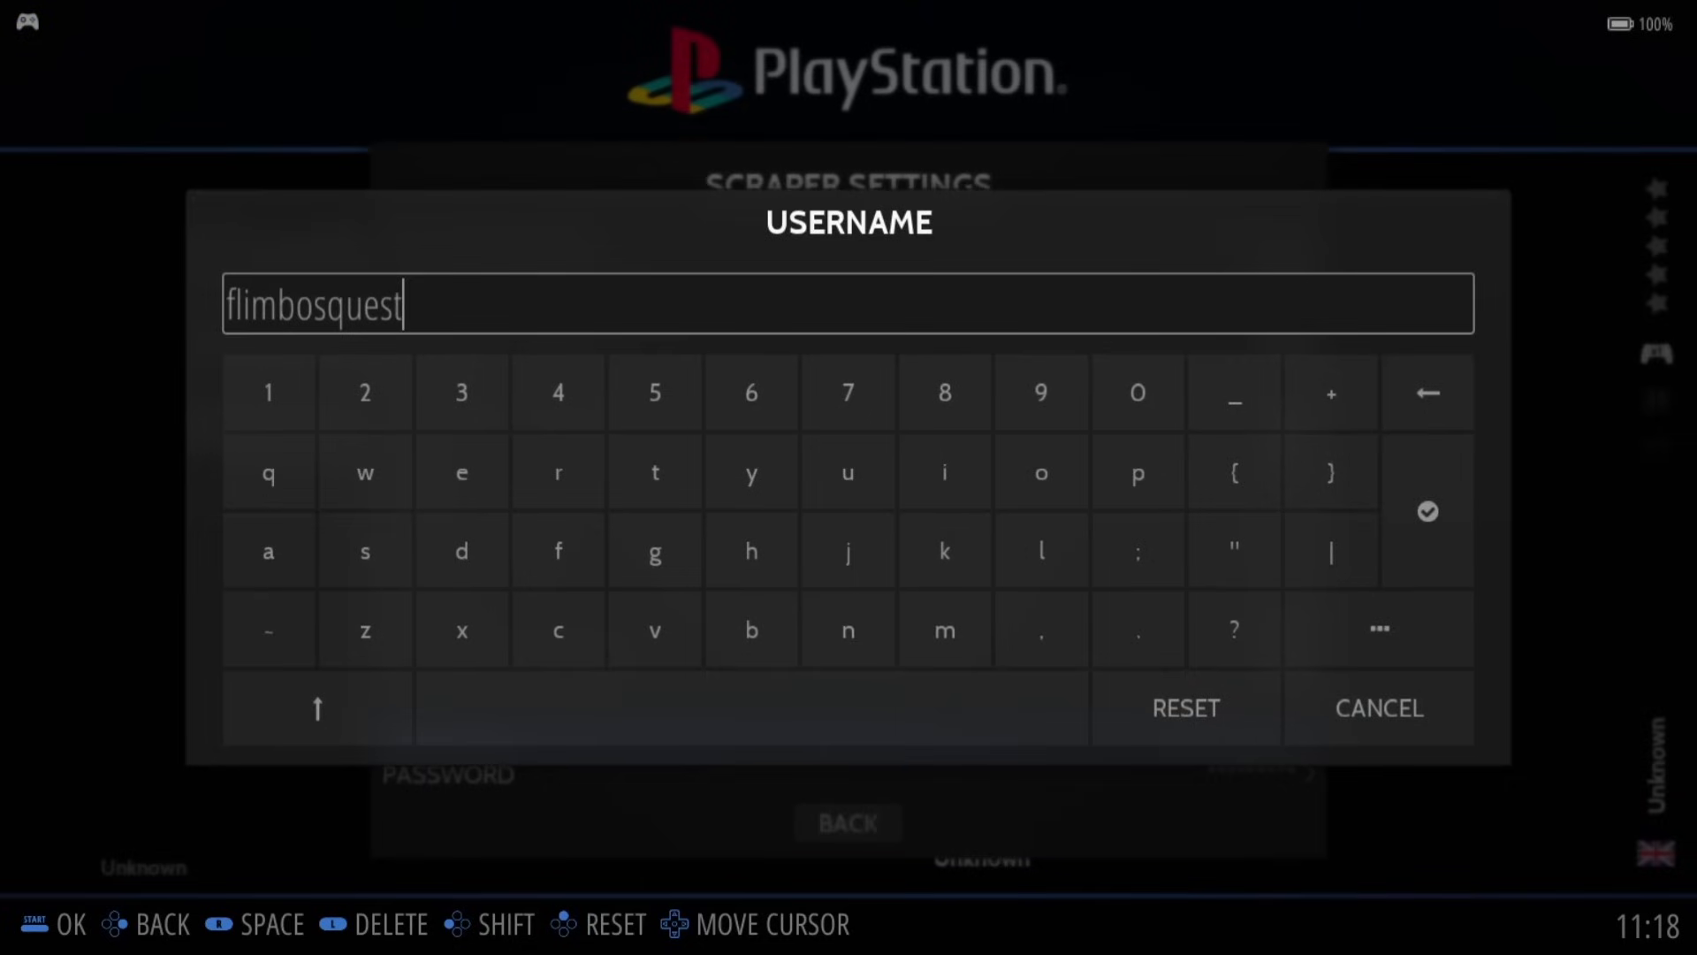
key("Return")
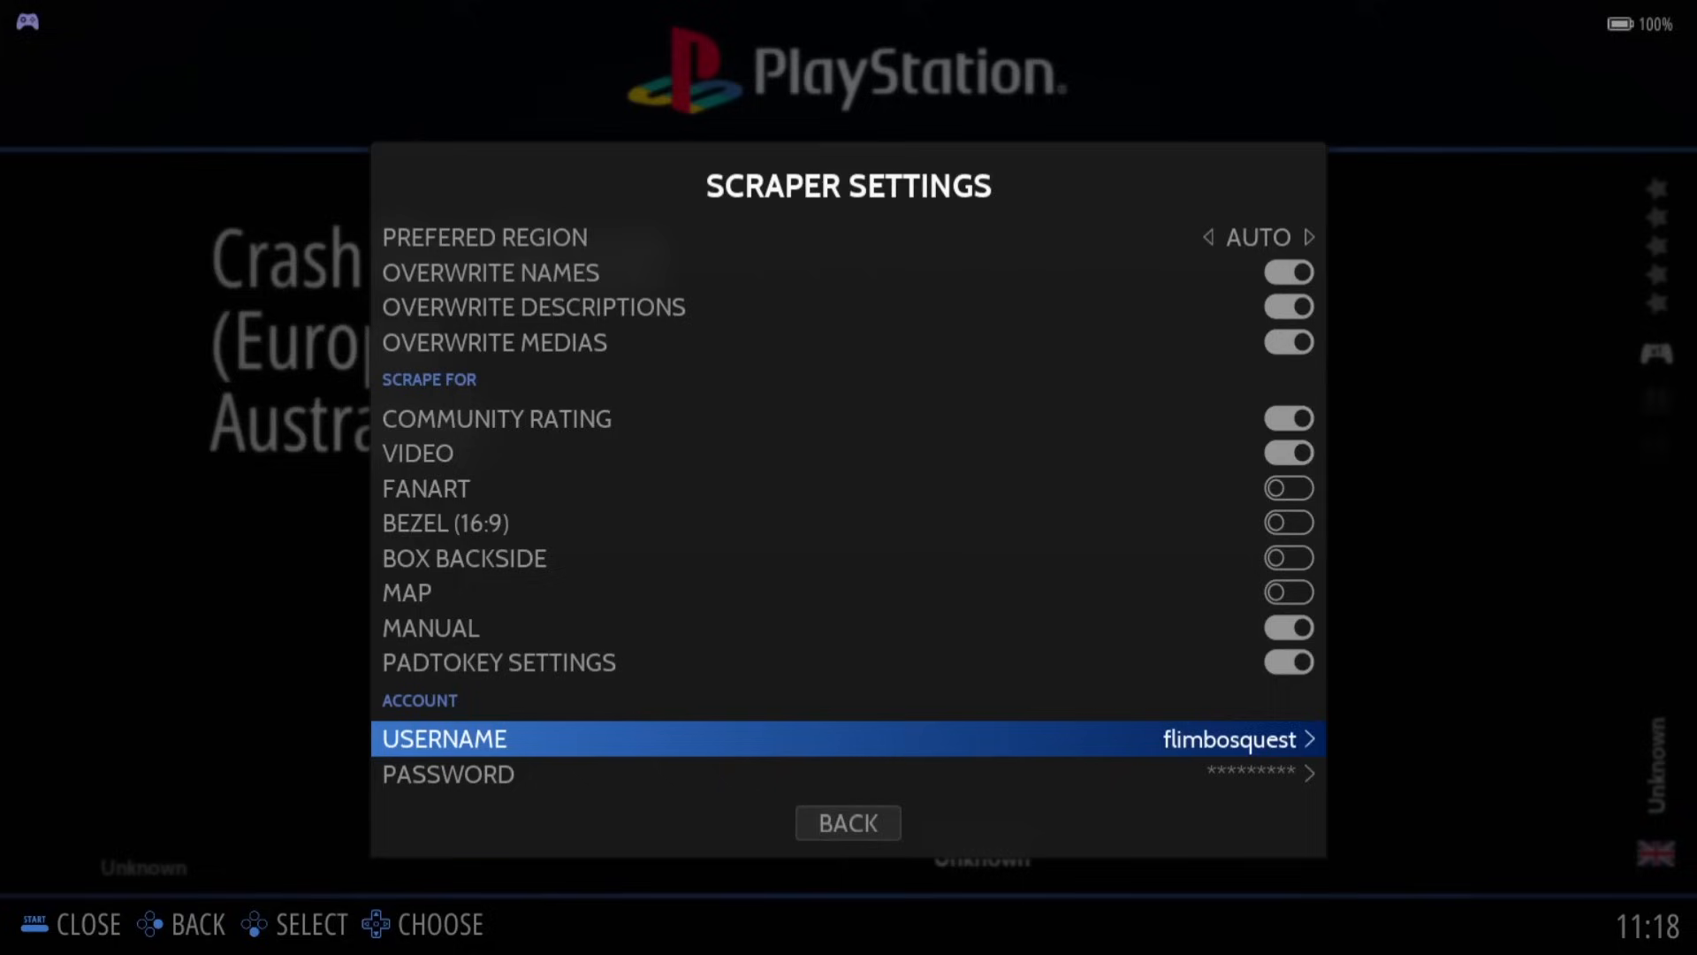
key("Down")
key("Return")
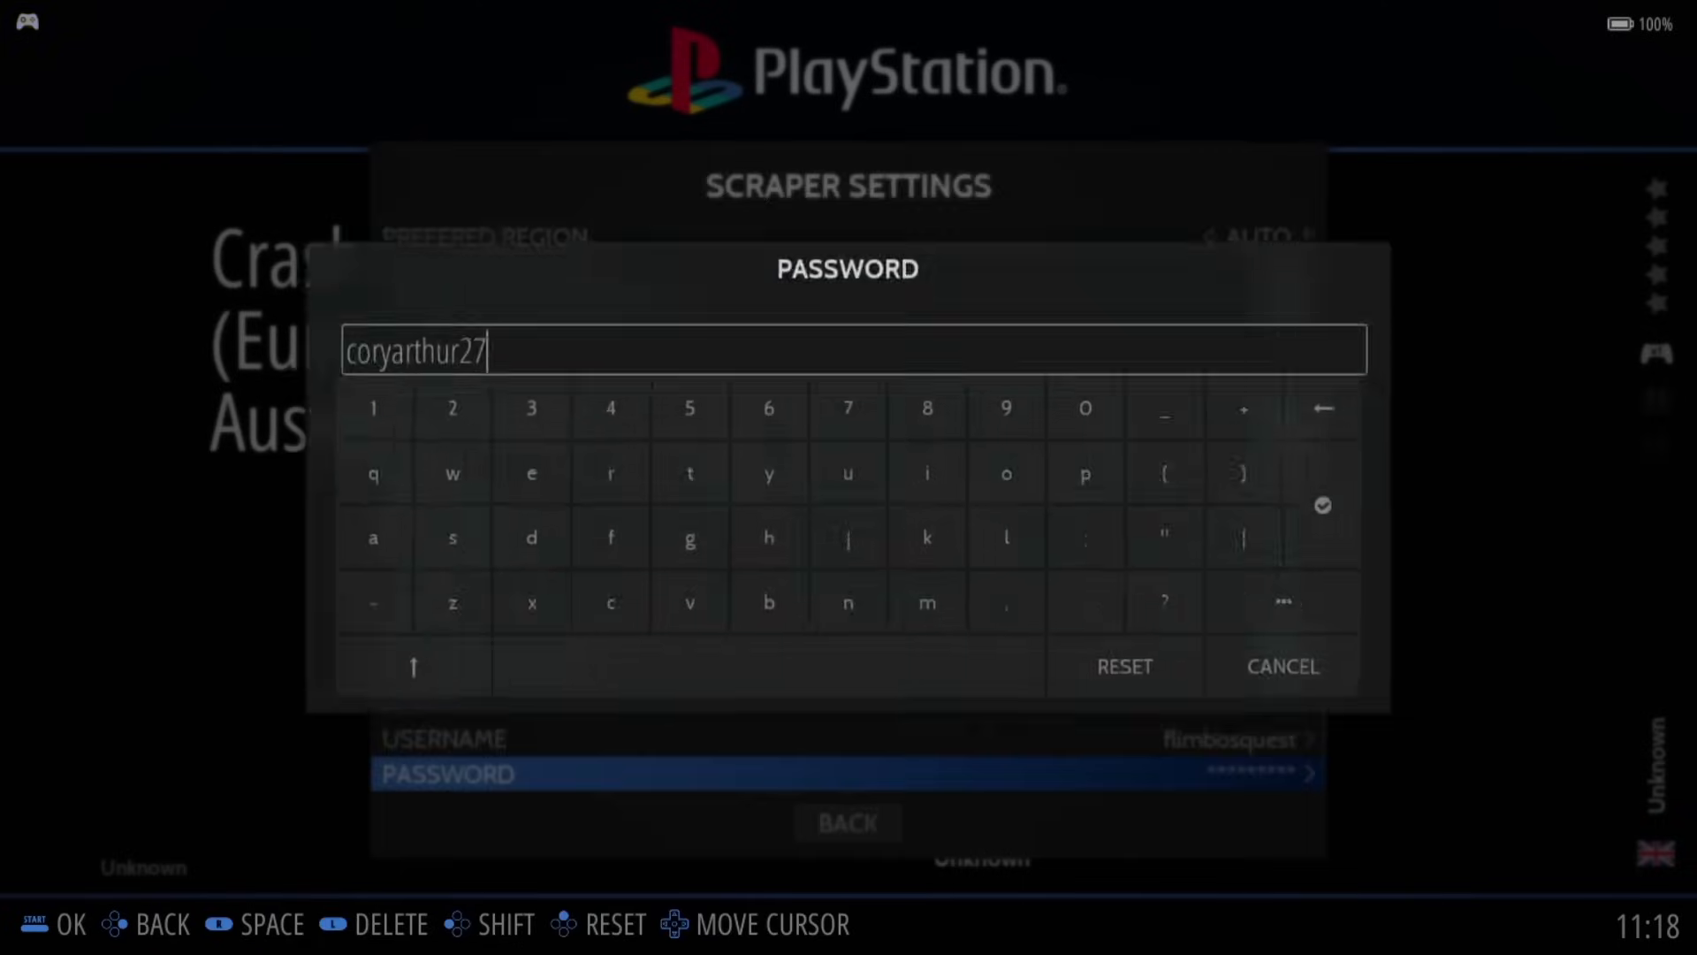
key("Return")
key("Down")
key("Return")
Step: Start scraping the PlayStation games missing any media, ignoring those scraped in the last 15 days
key("Down")
key("Down")
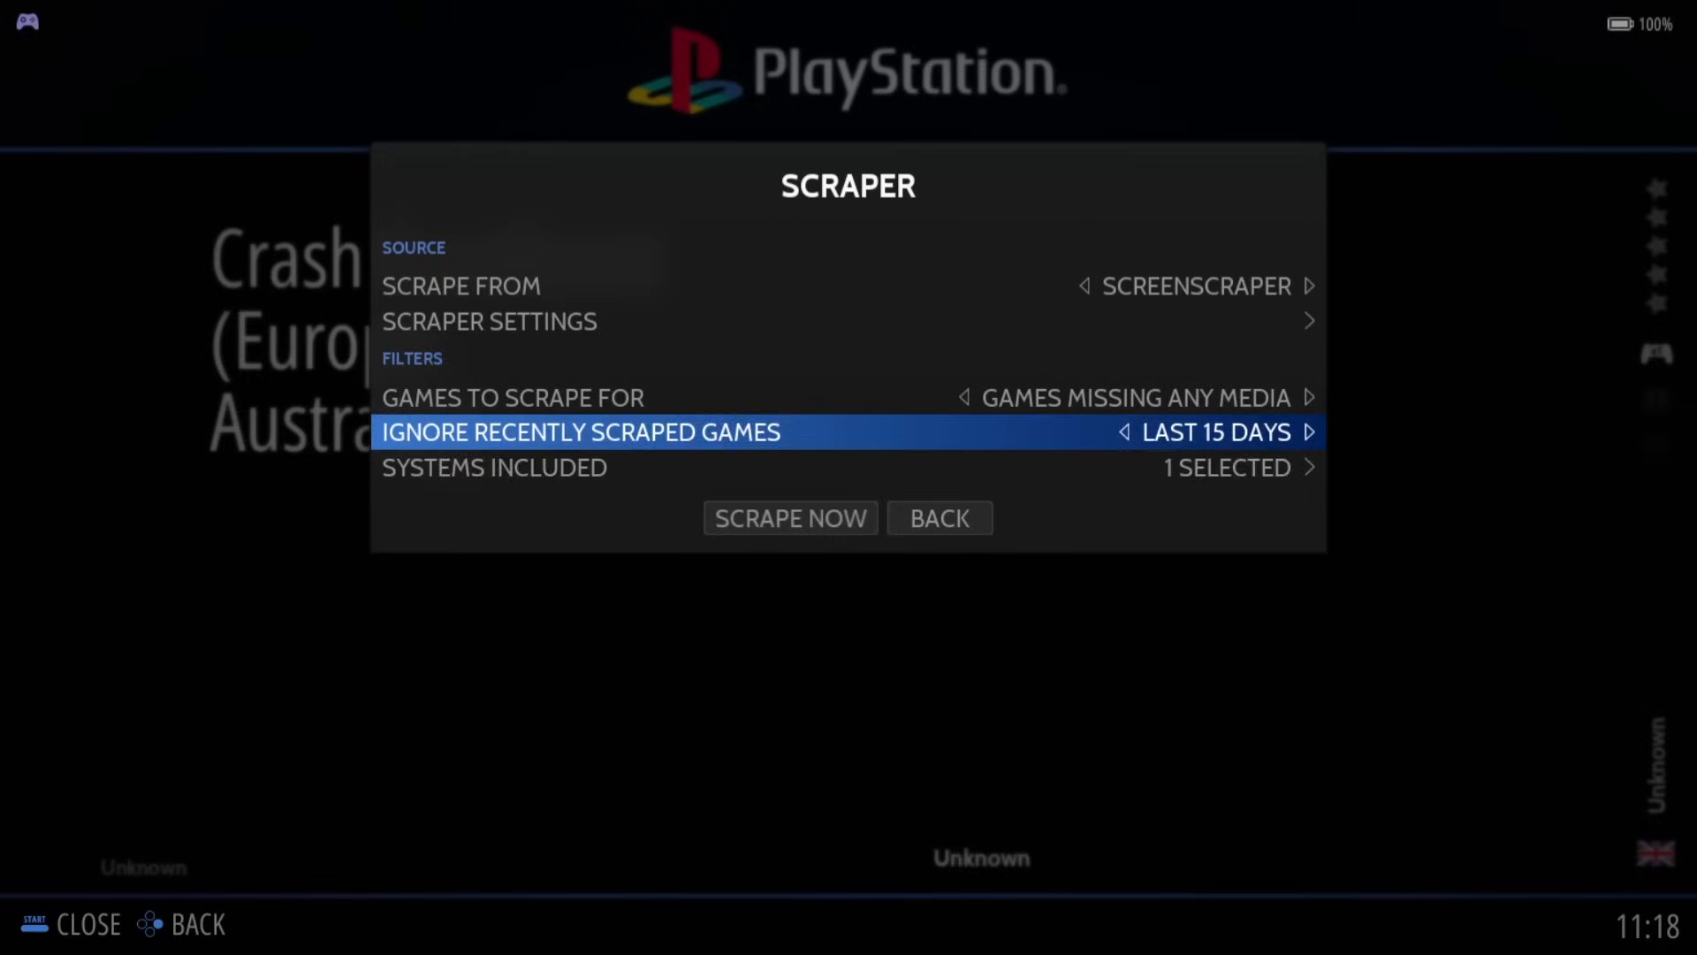
key("Down")
key("Down")
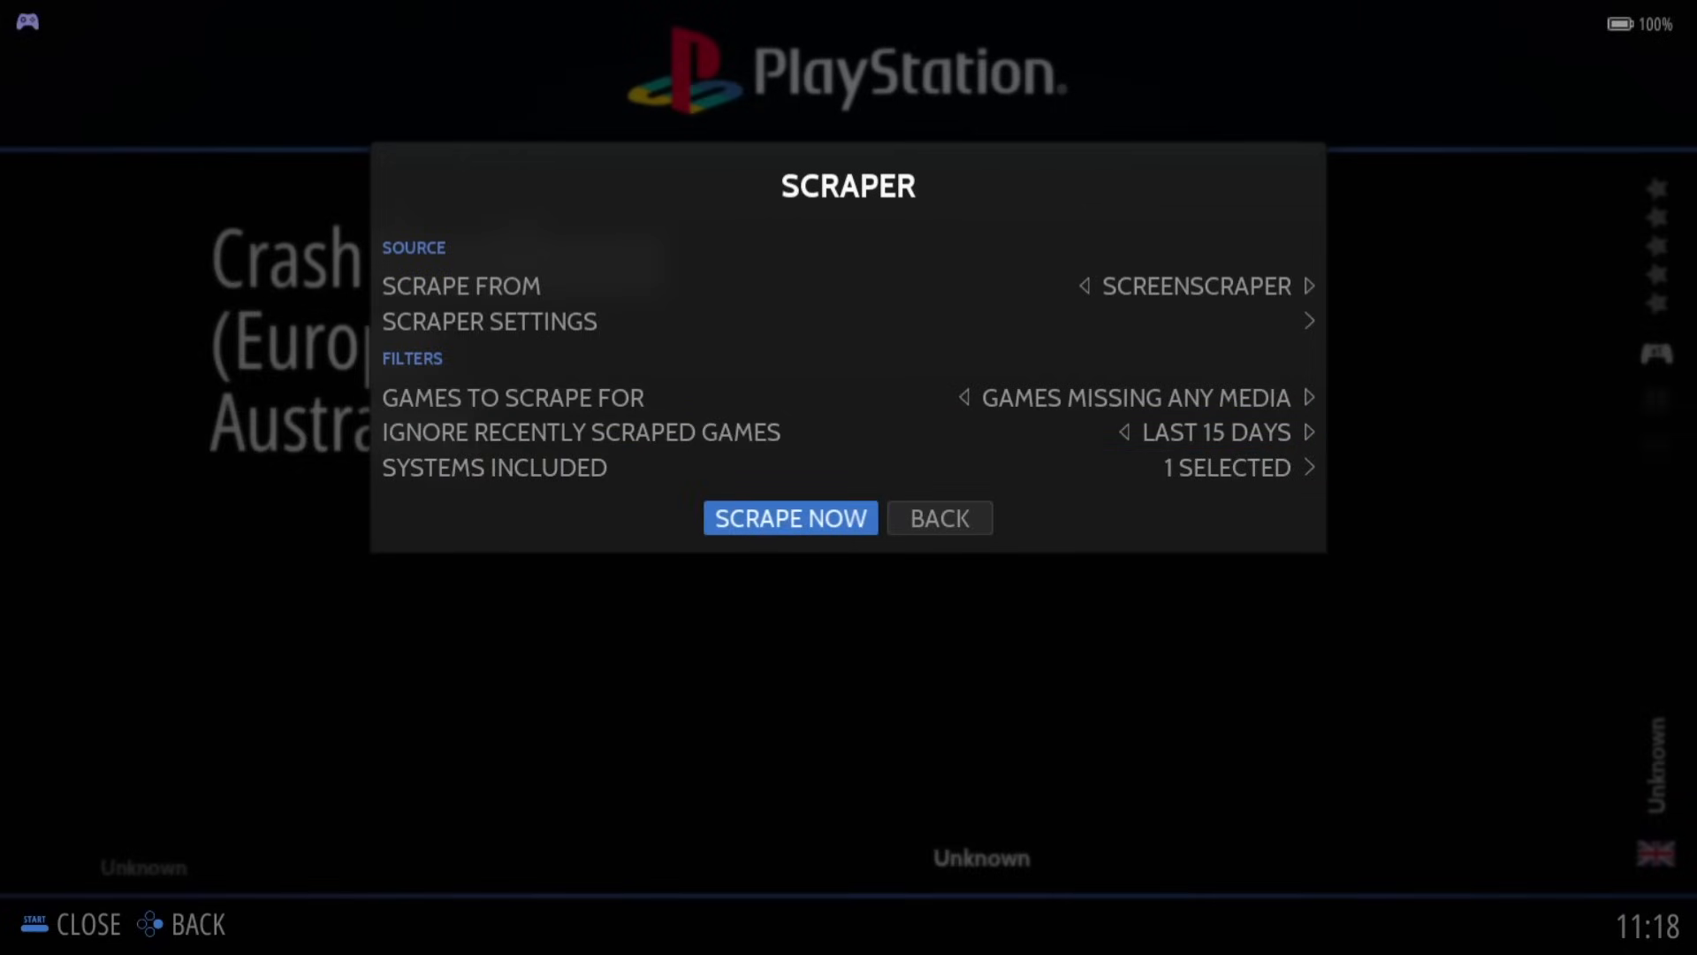
key("Return")
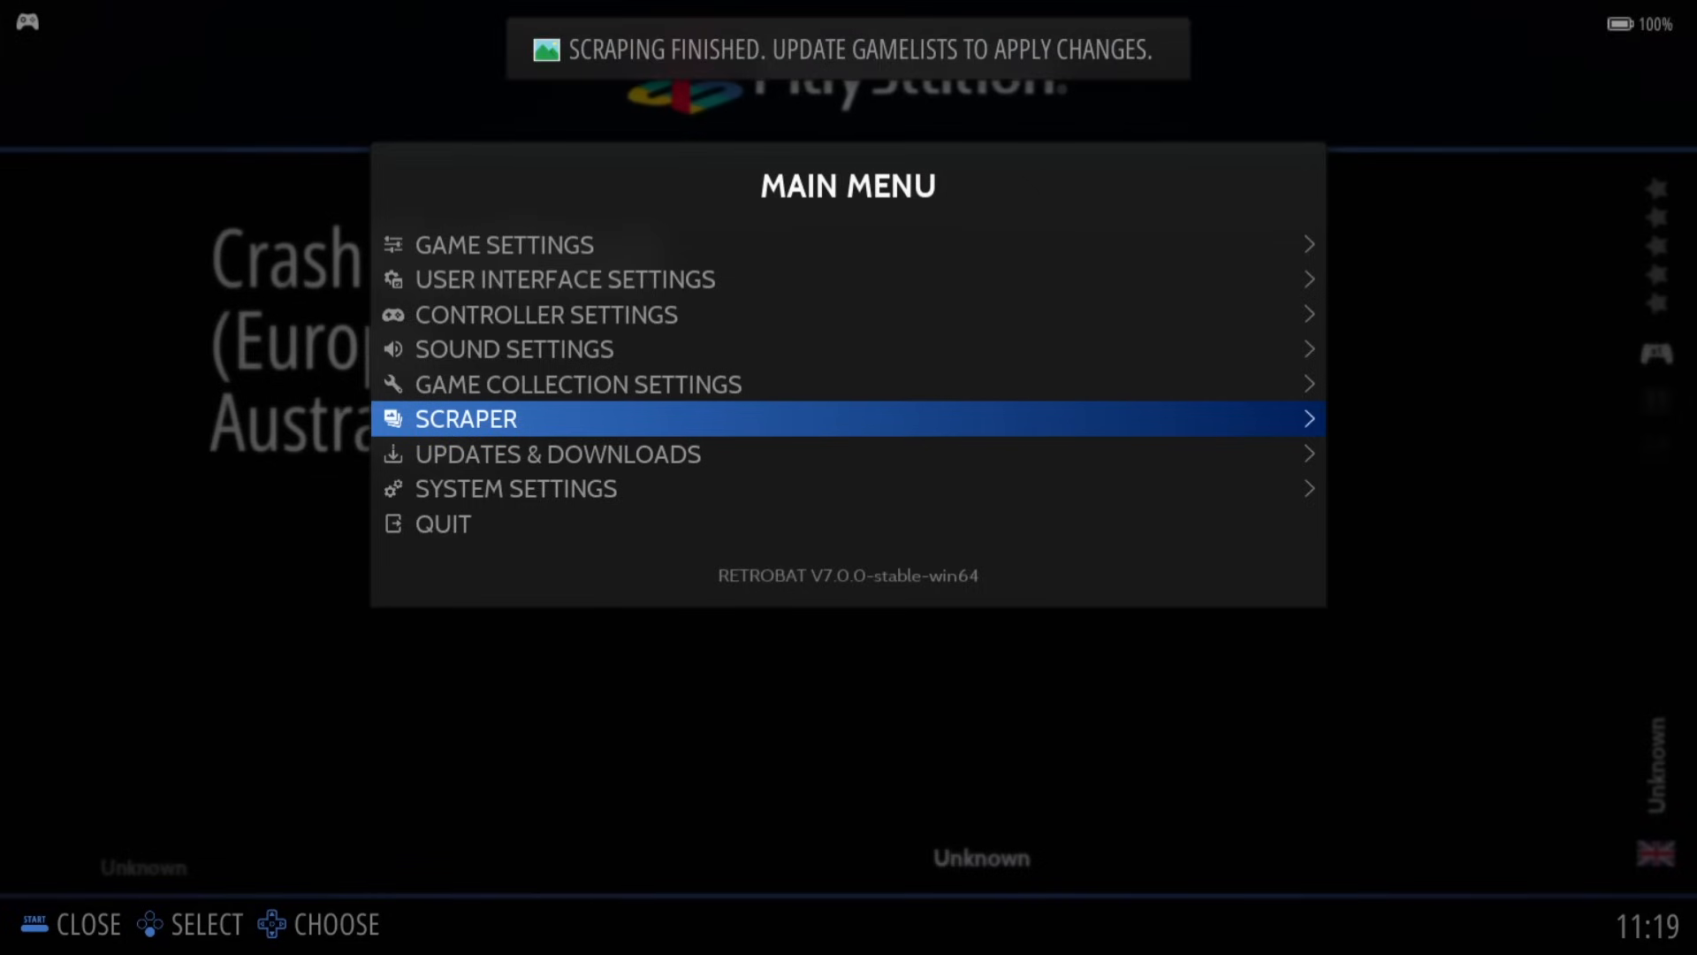
Step: Update the gamelists from Game Settings to apply the scraped artwork and descriptions
key("Up")
key("Up")
key("Up")
key("Up")
key("Up")
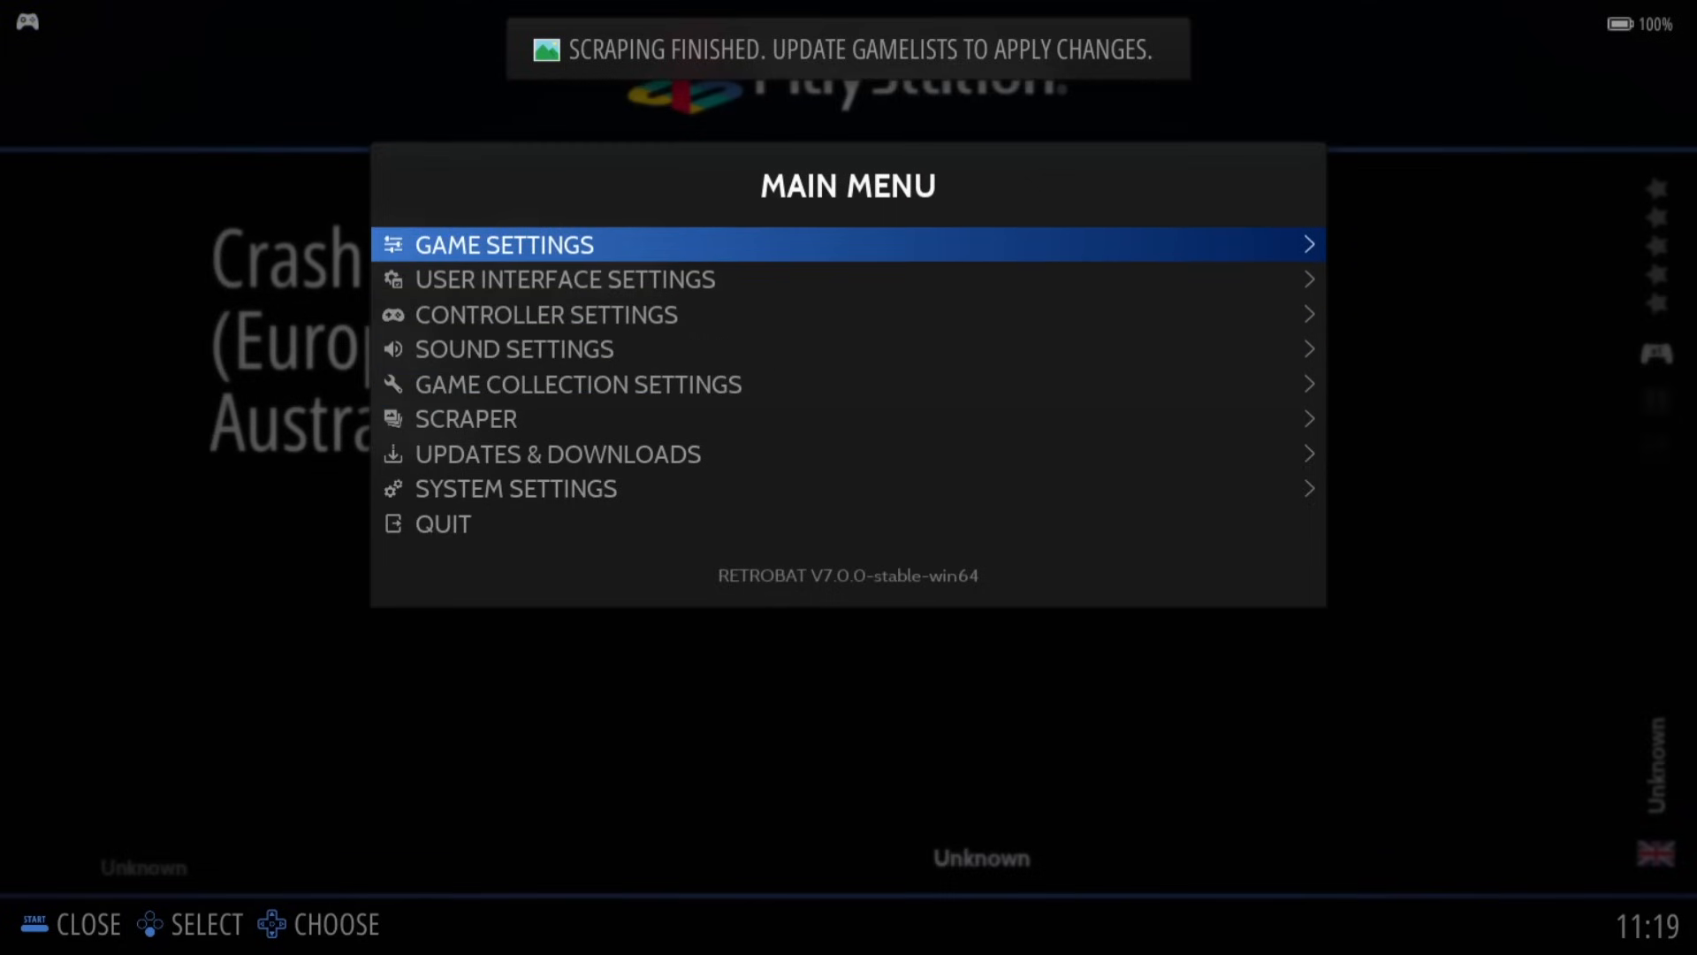
key("Return")
key("Return")
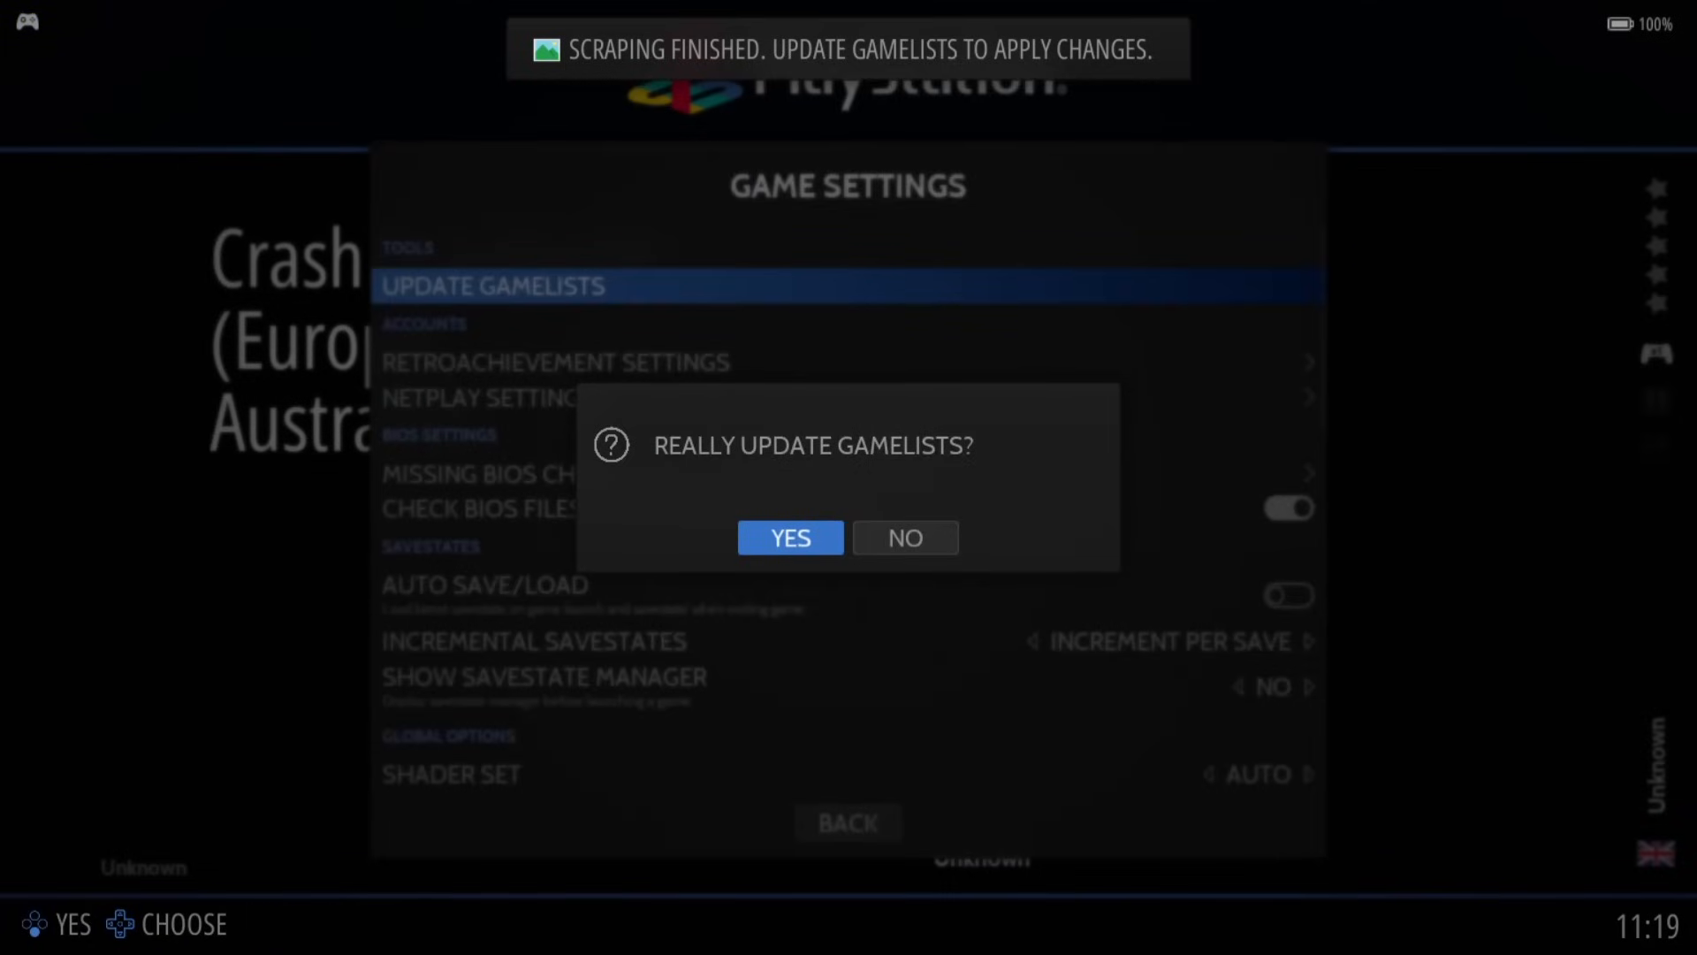
key("Return")
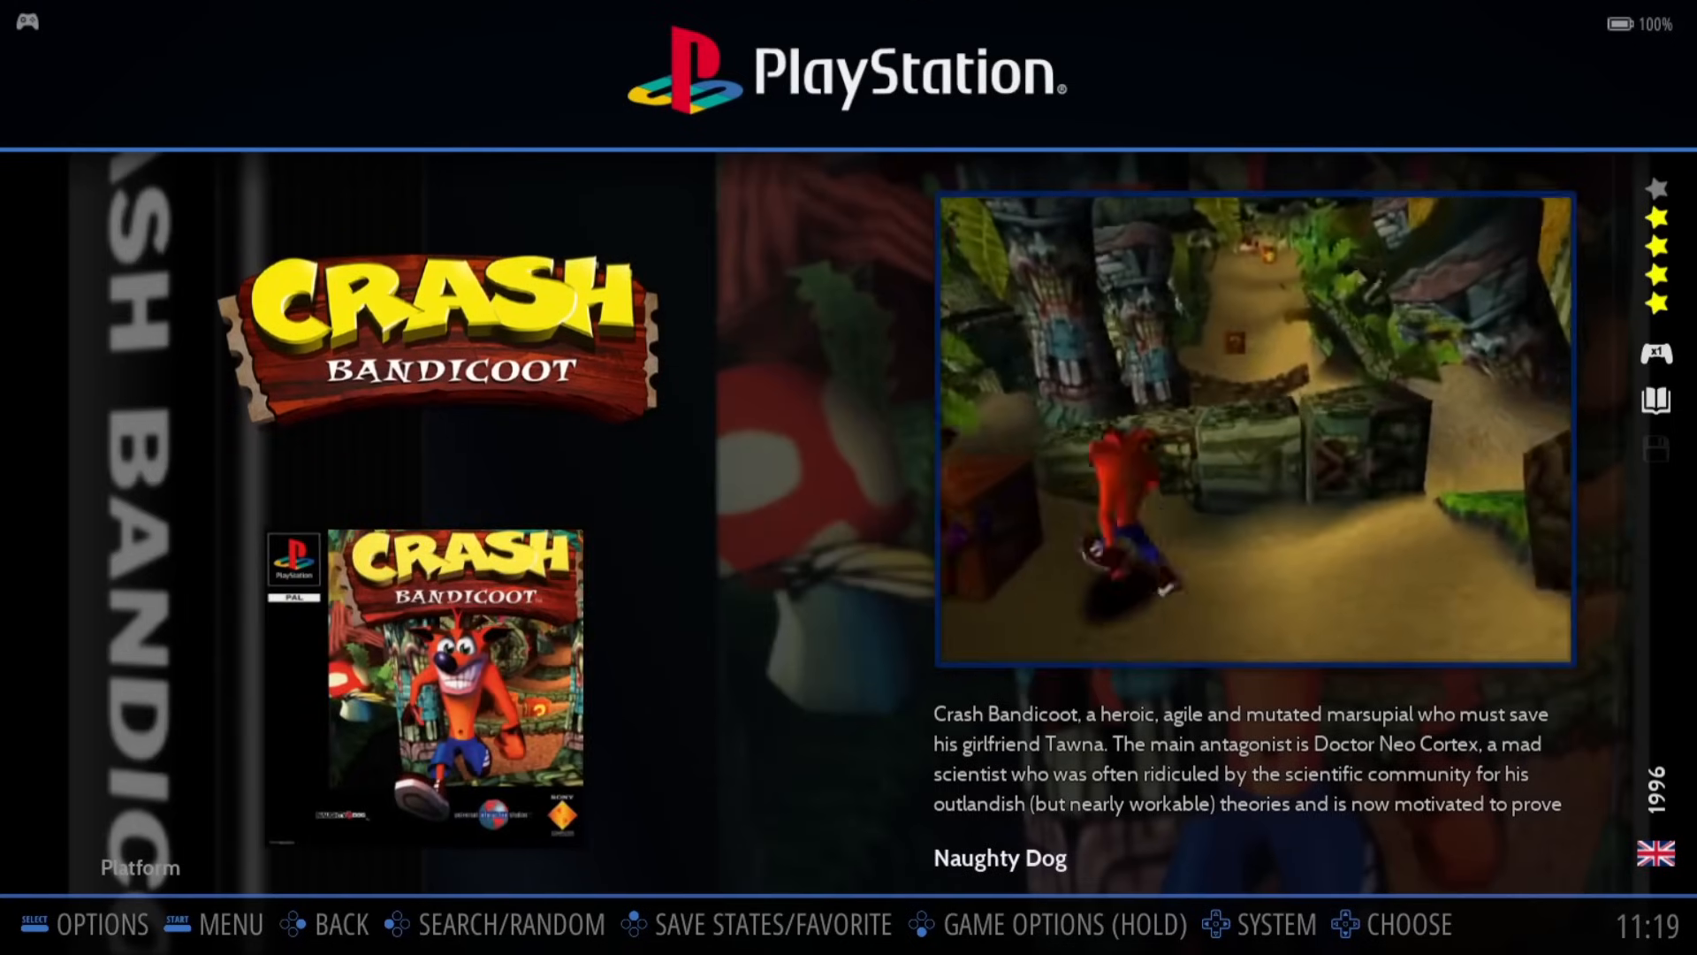
Step: Return to the system selection view and browse back from PlayStation past Ports and Commodore 64 to RetroBat
key("Escape")
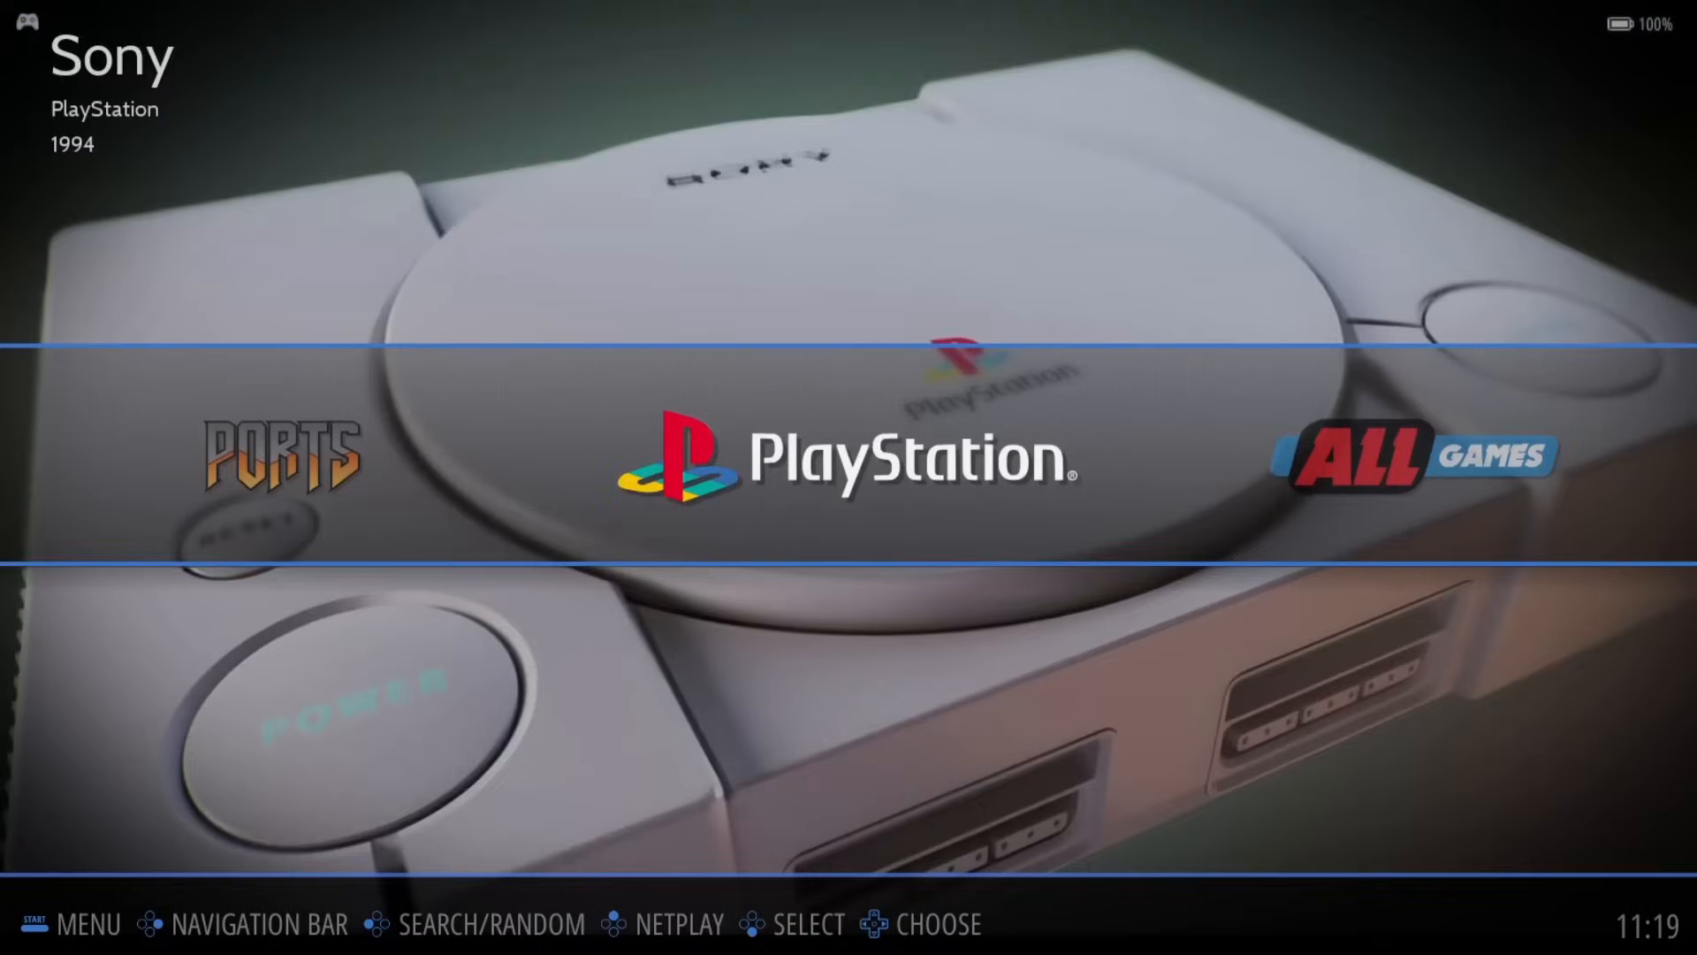
key("Left")
key("Left")
key("Left")
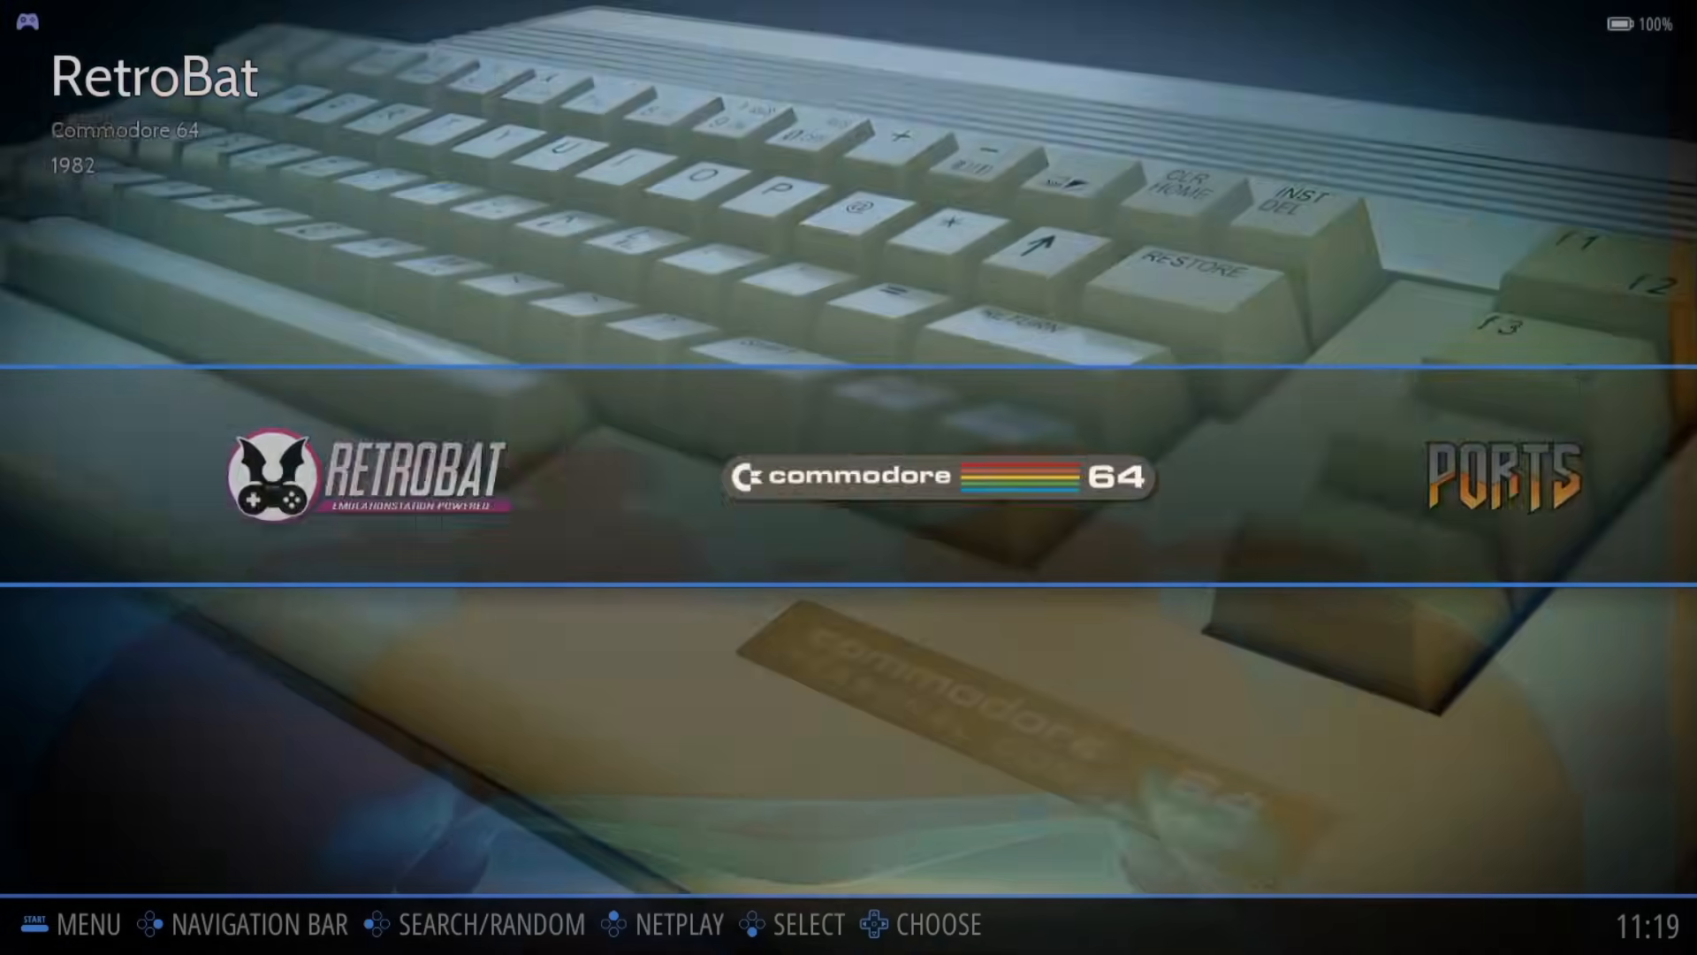
Step: Open the Commodore 64 game list and select the C64anabalt game
key("Right")
key("Return")
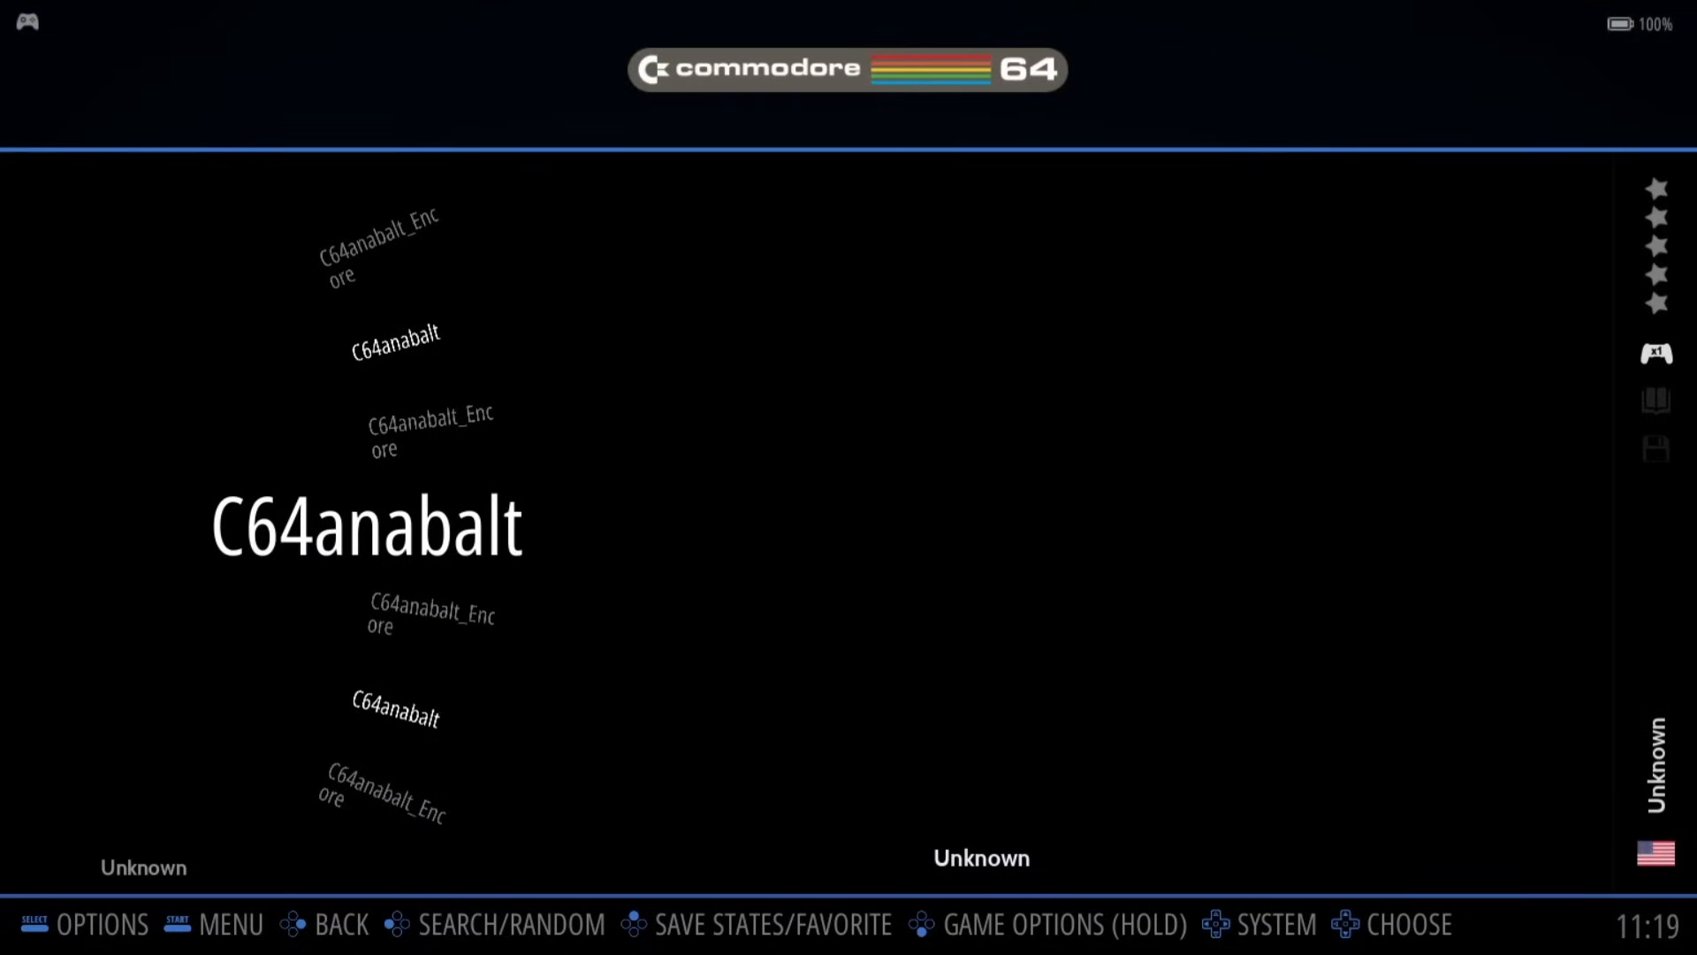
key("Down")
key("Up")
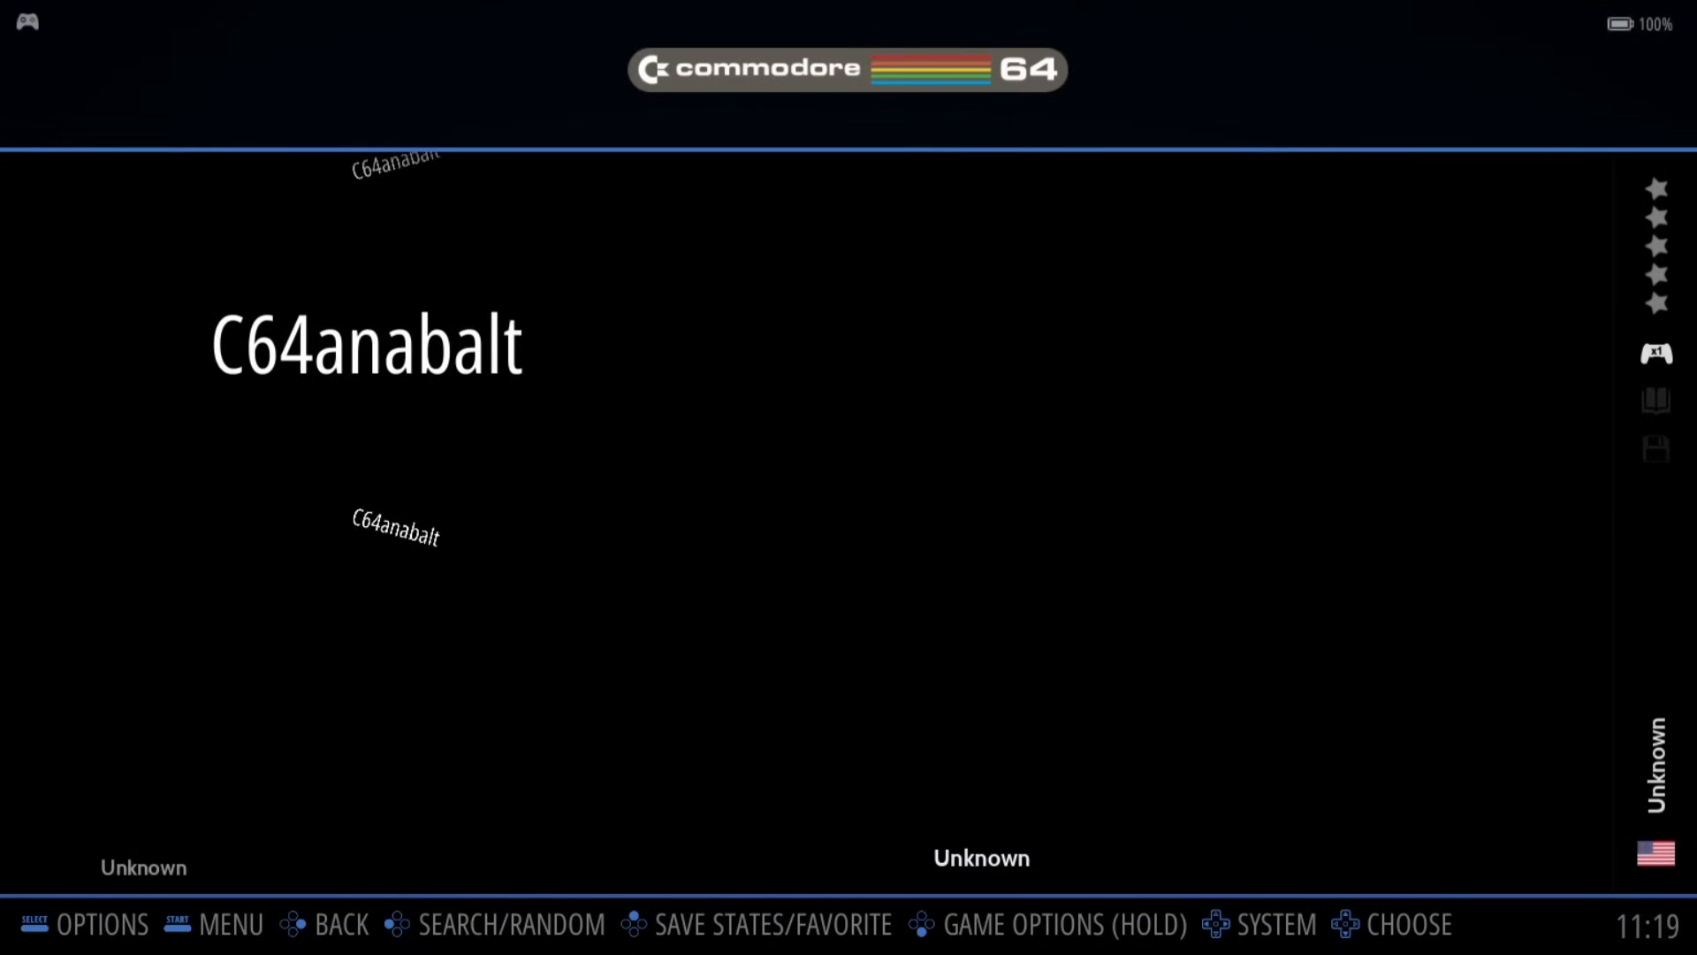
key("Down")
key("Down")
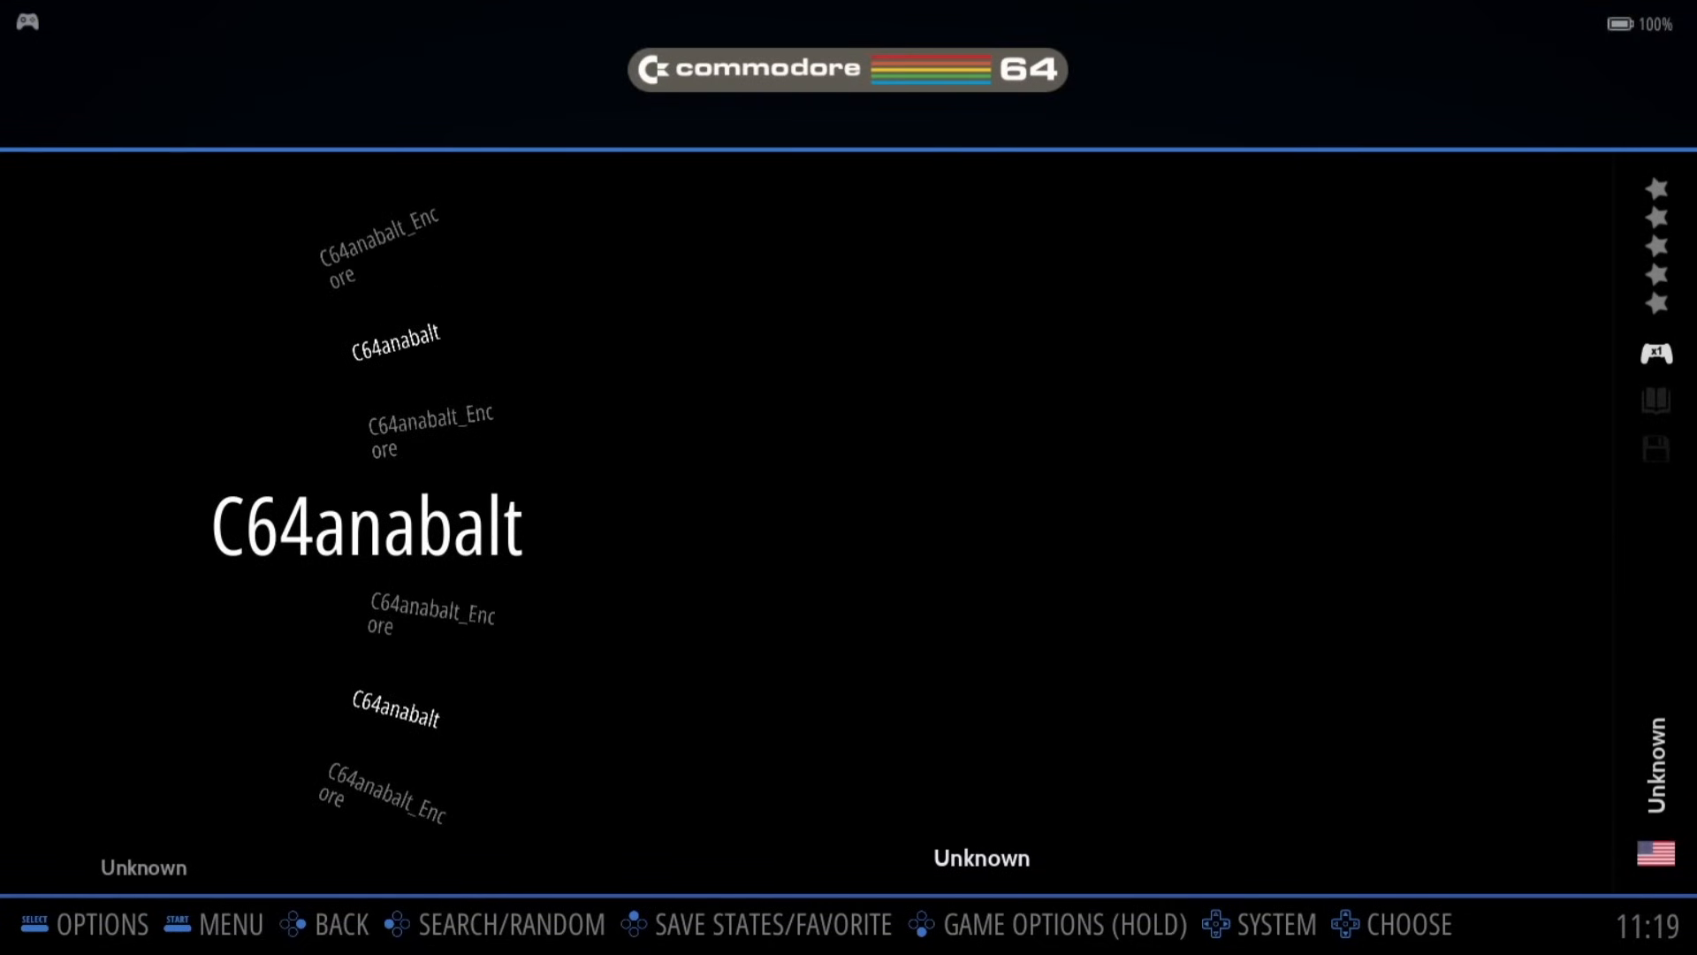
key("Down")
key("Down")
Step: Start a manual scrape of C64anabalt from its game options
key("Return")
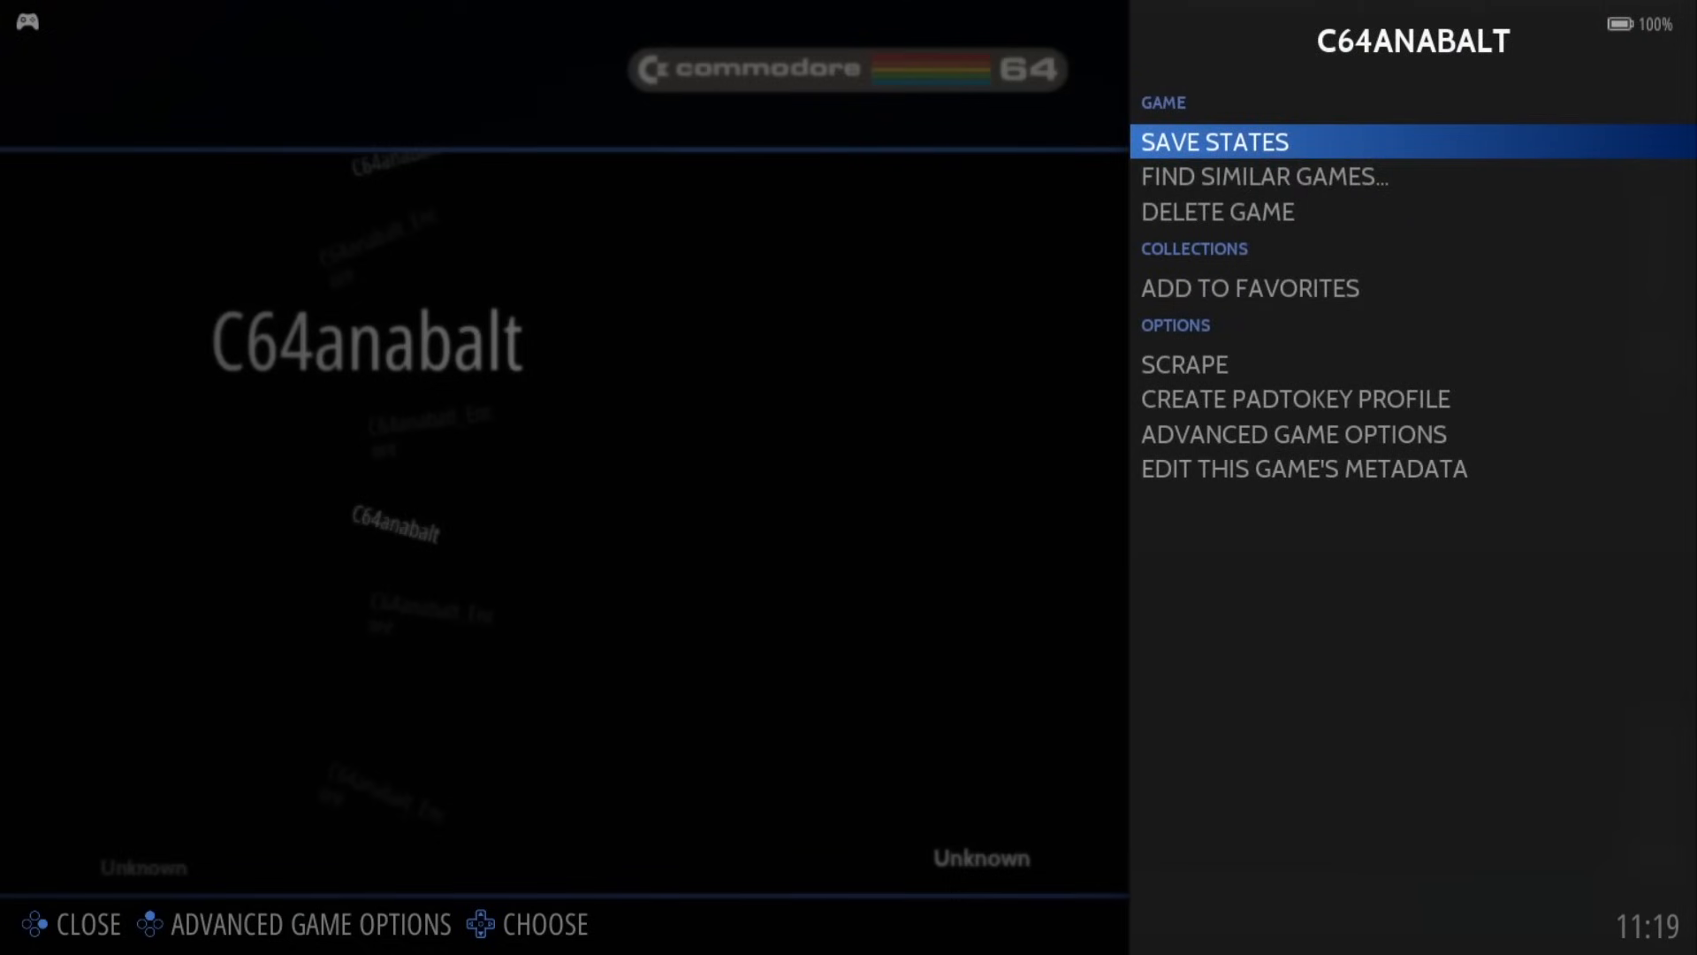
key("Up")
key("Up")
key("Up")
key("Up")
key("Return")
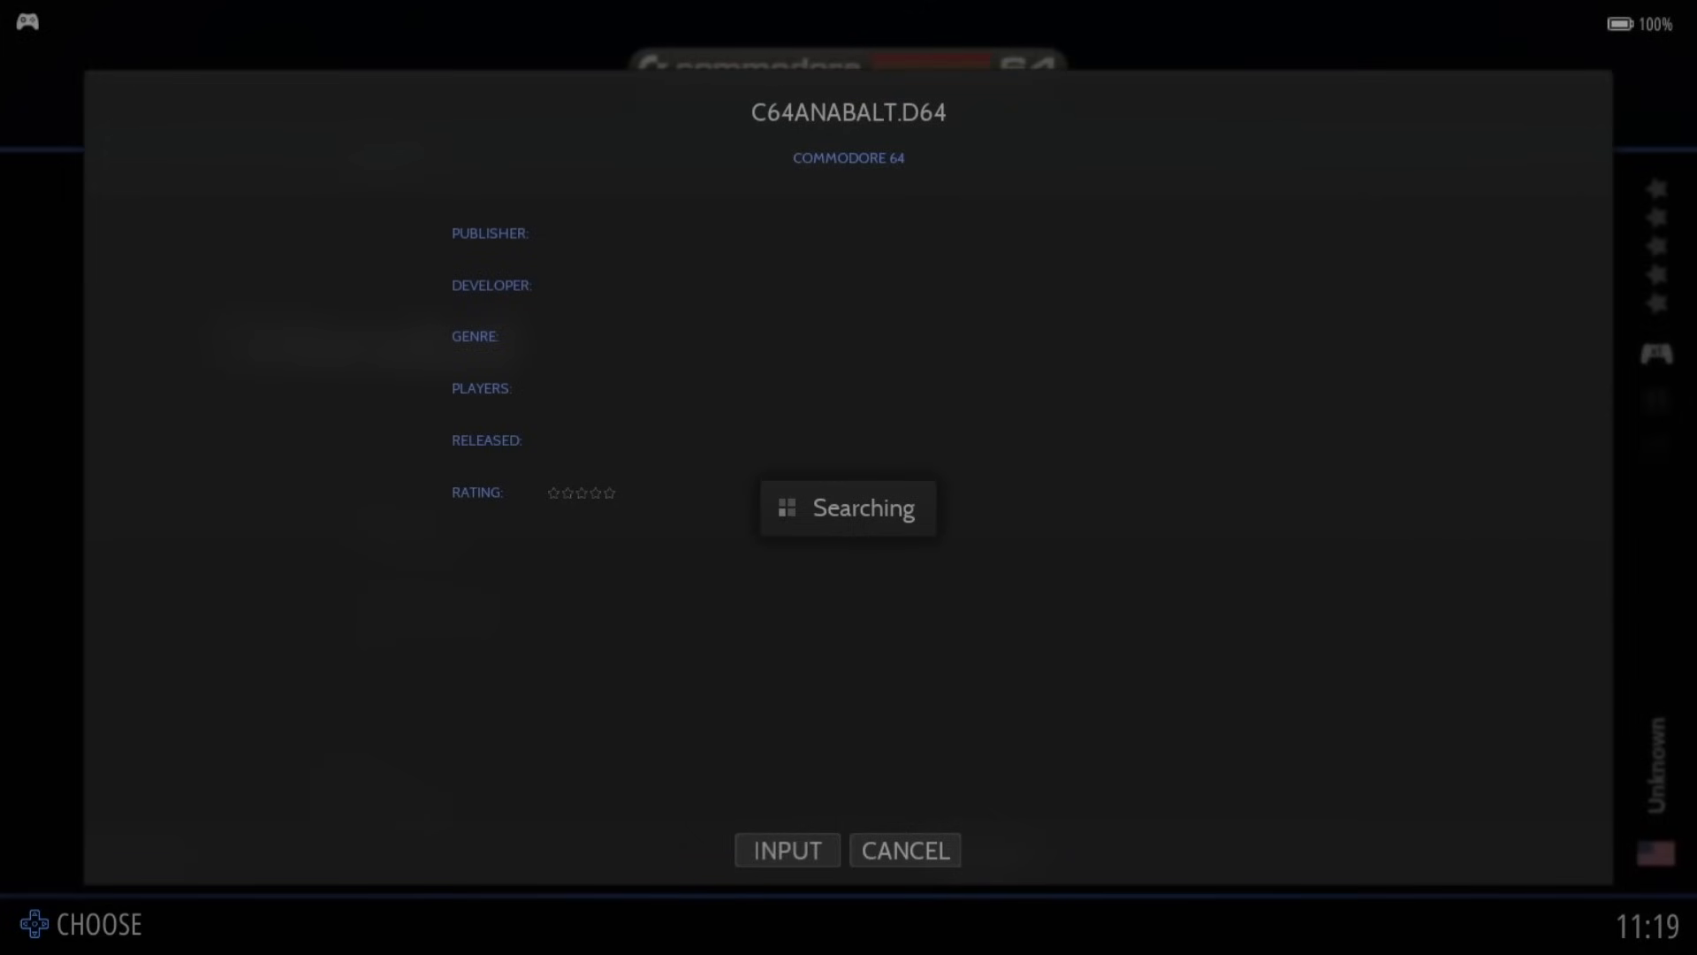
Step: Compare the scraper matches for C64anabalt.d64 and accept the ScreenScraper result
key("Down")
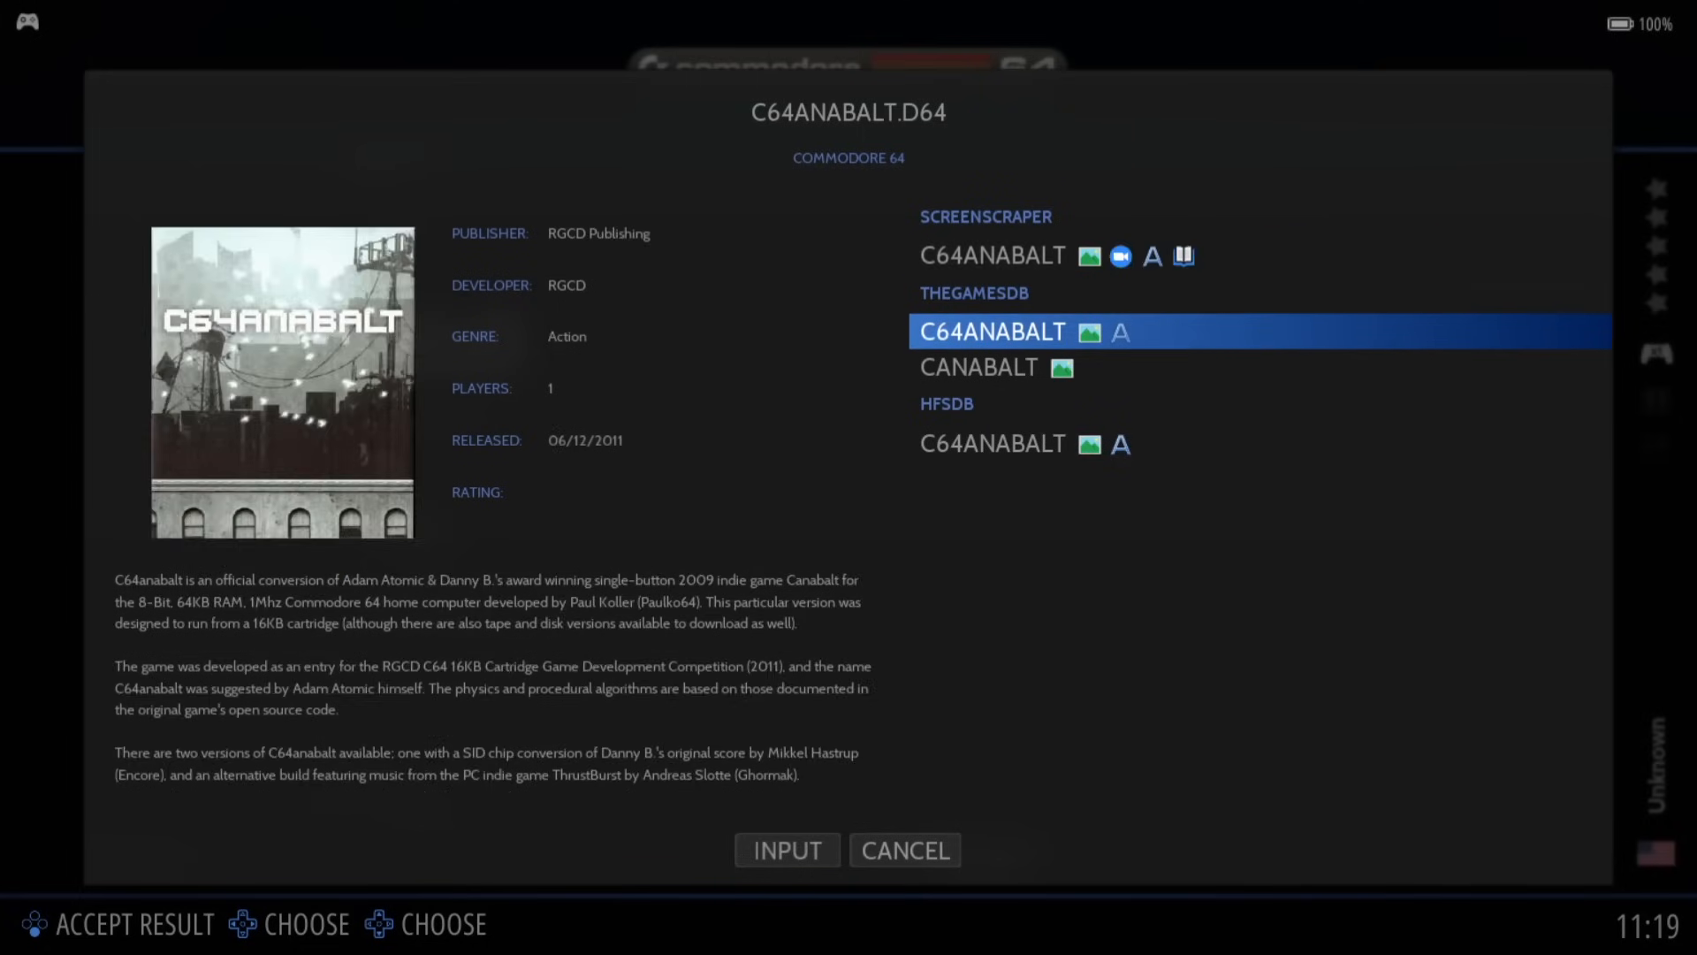
key("Up")
key("Down")
key("Down")
key("Up")
key("Up")
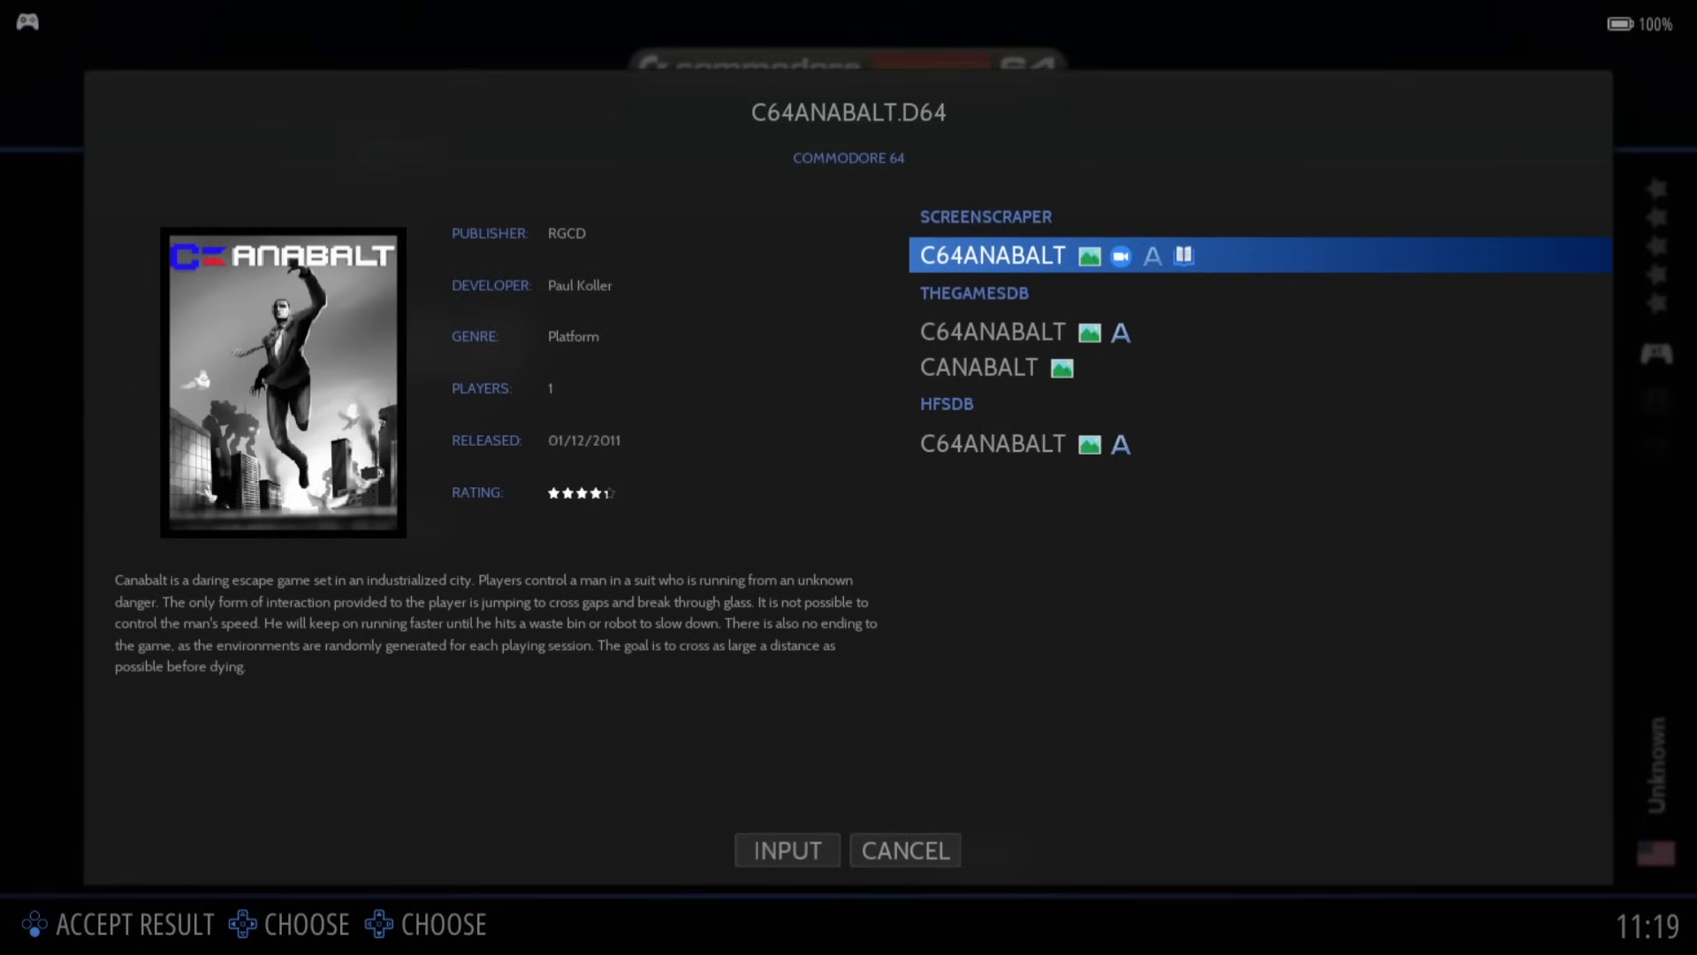
key("Return")
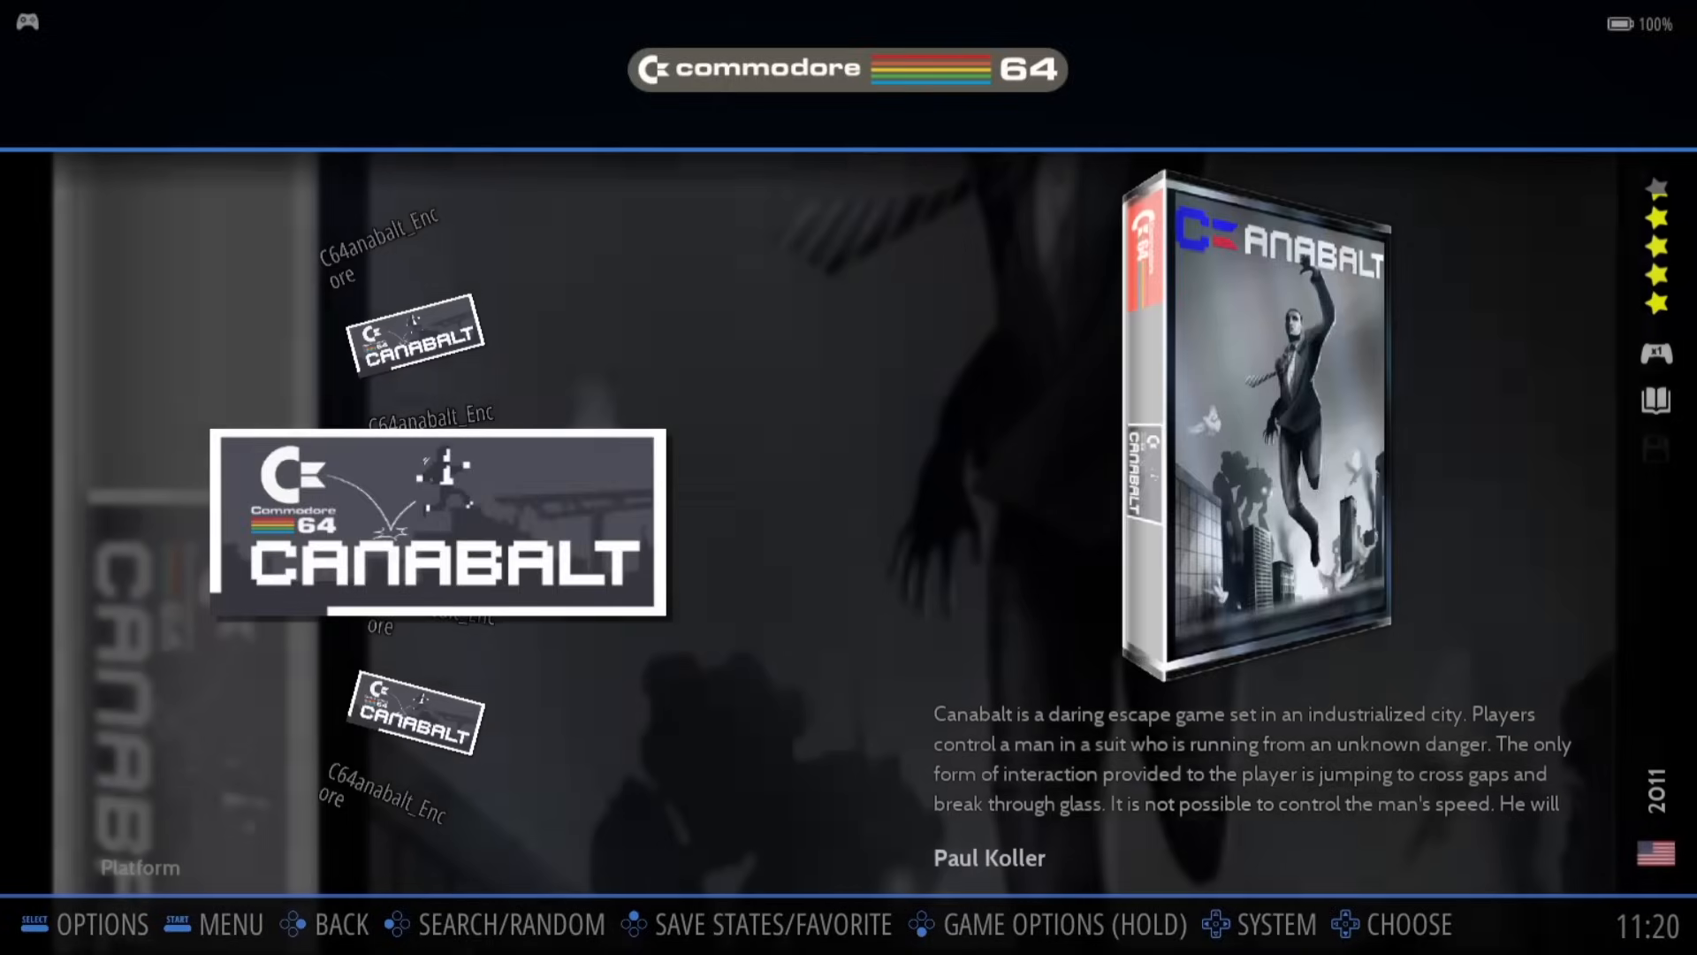
Step: Rename C64anabalt_Encore to C64anabalt in its metadata and save the change
key("Return")
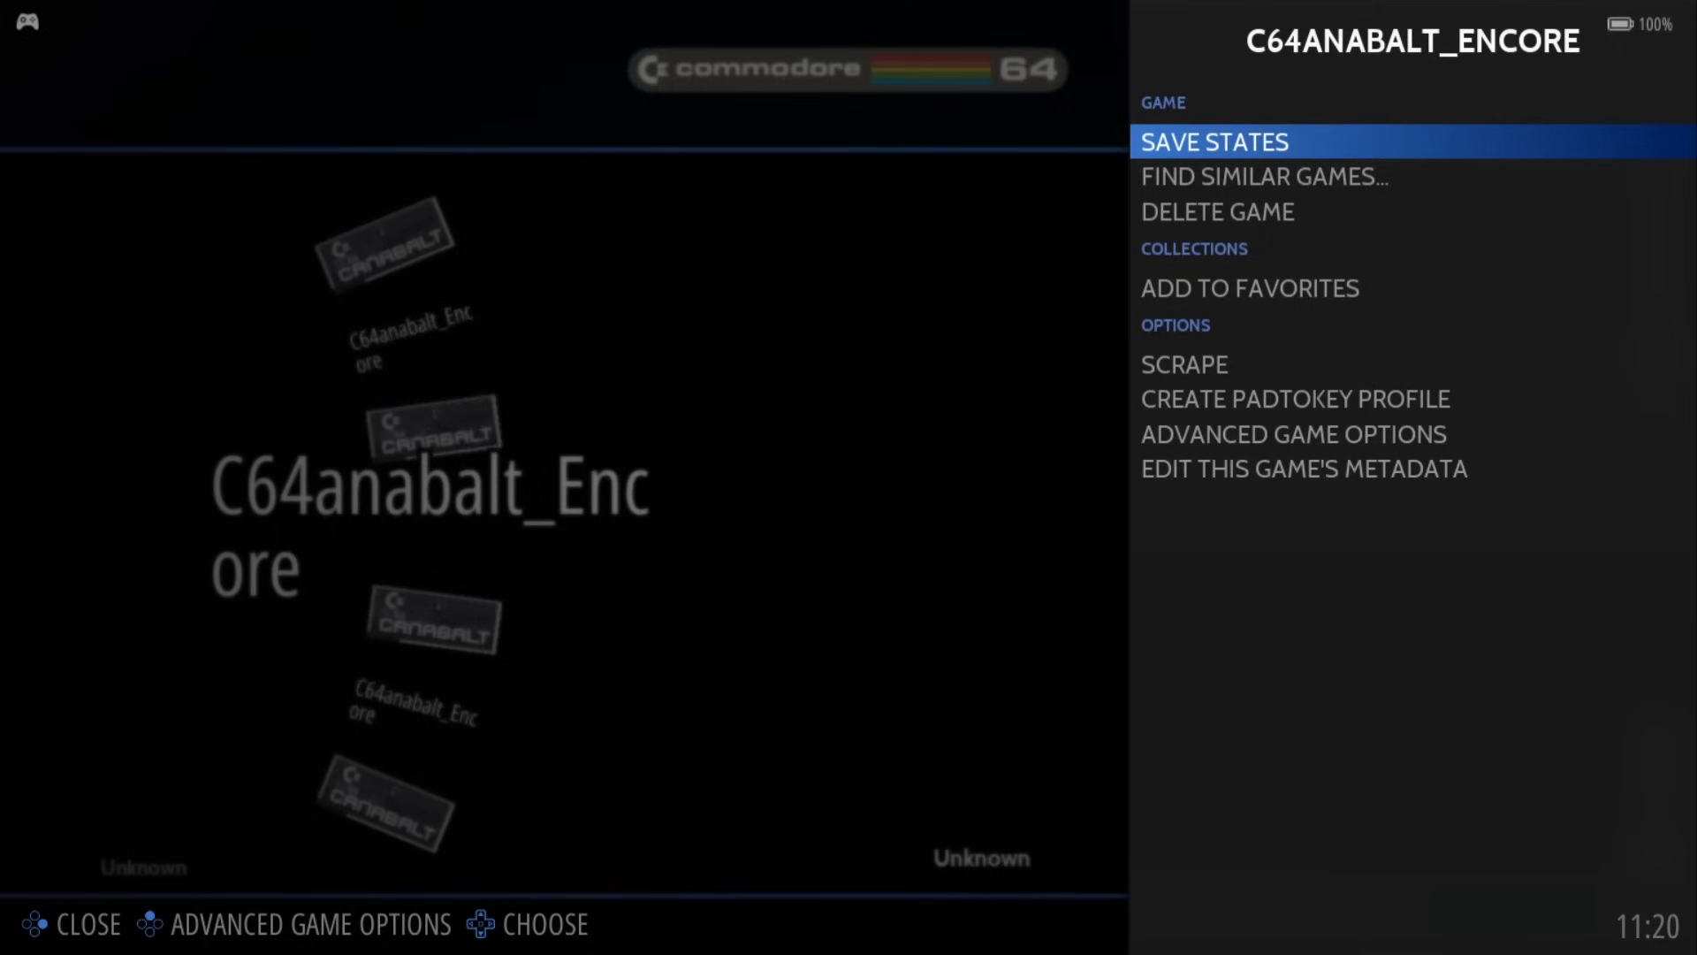
key("Up")
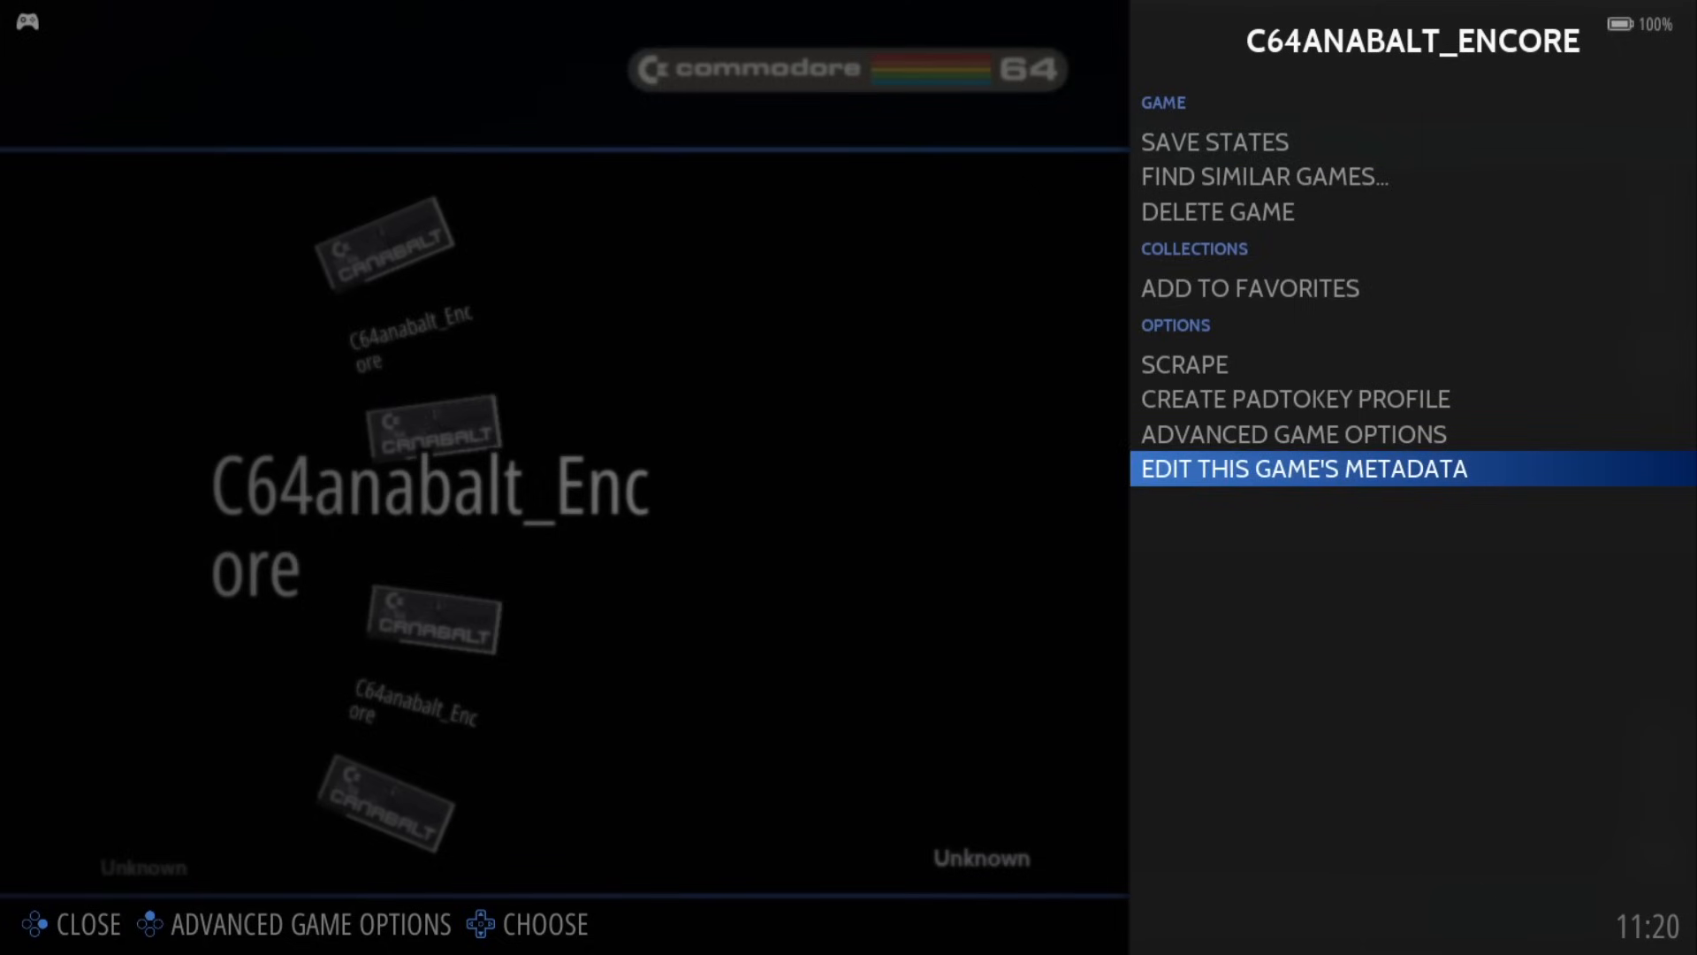
key("Return")
key("Return")
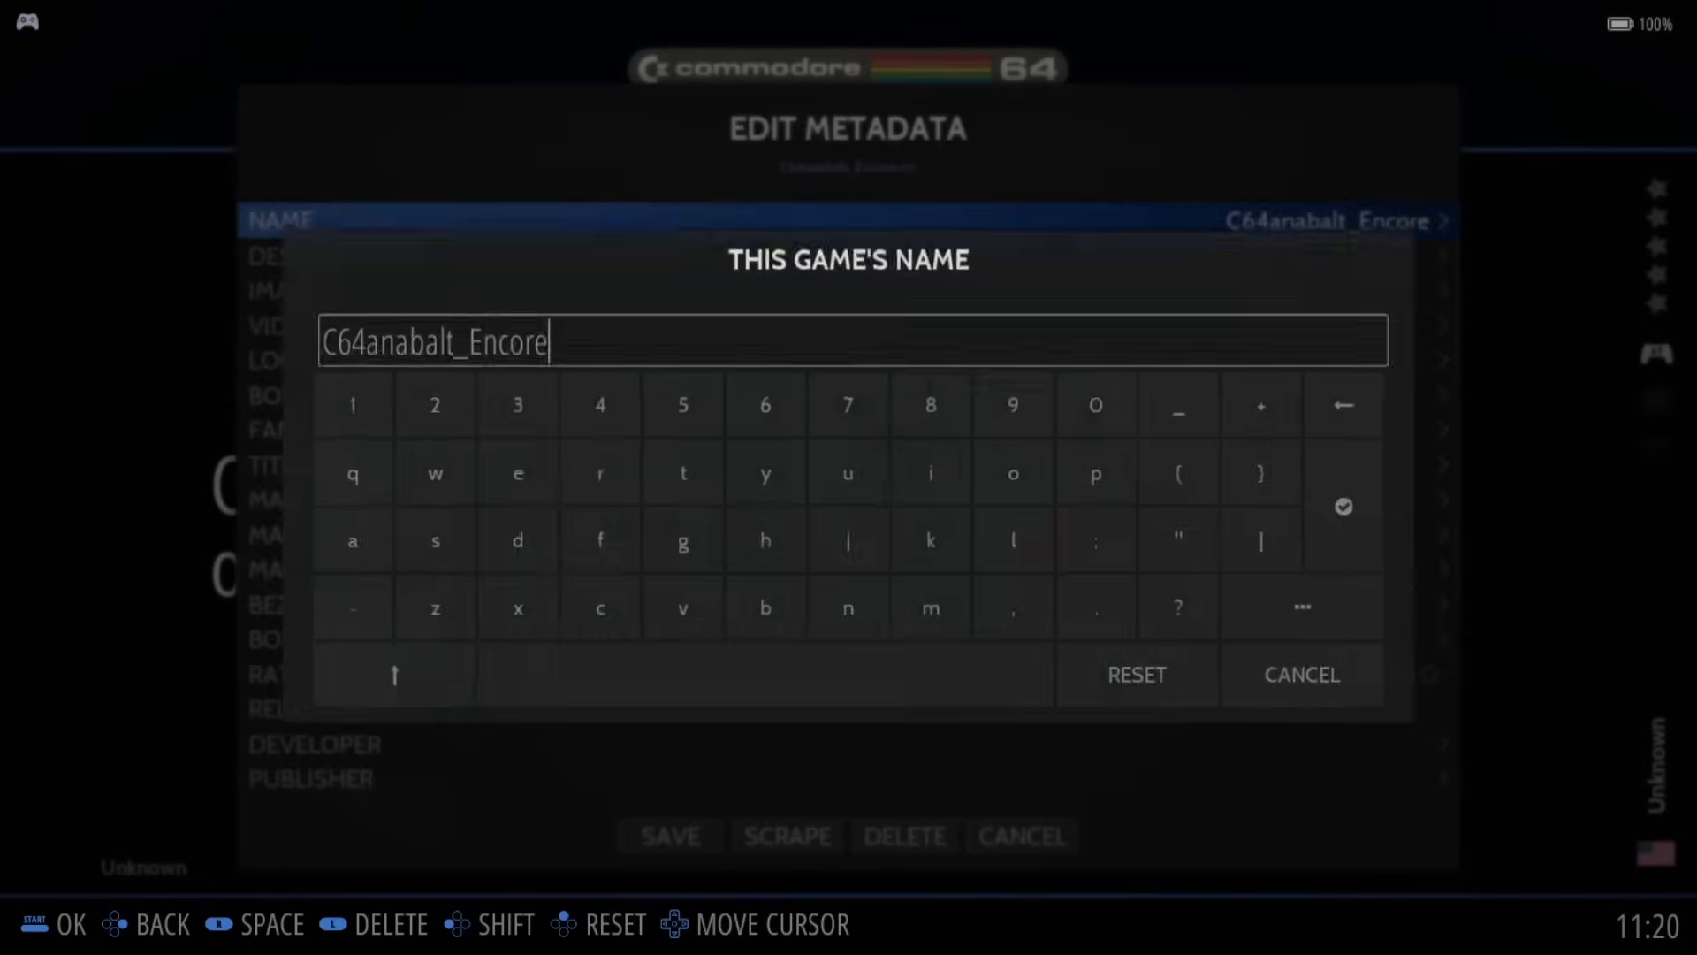
key("Down")
key("Left")
key("Return")
key("Return")
key("Return")
key("Return")
key("Return")
key("Return")
key("Return")
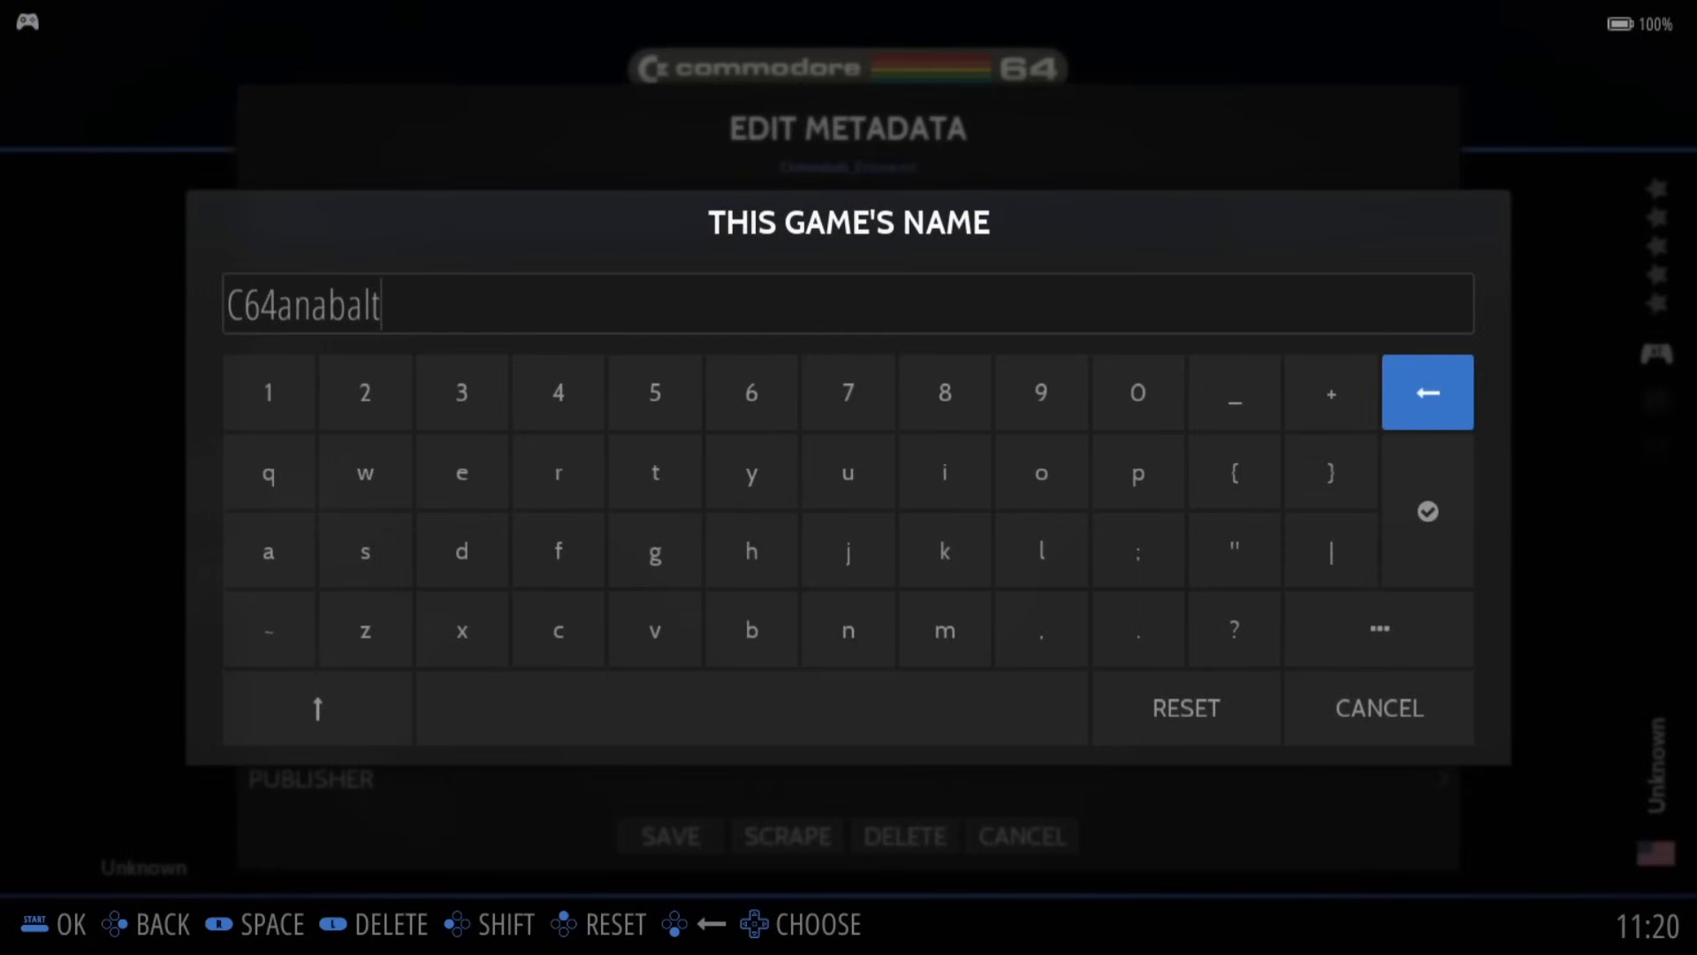
key("Down")
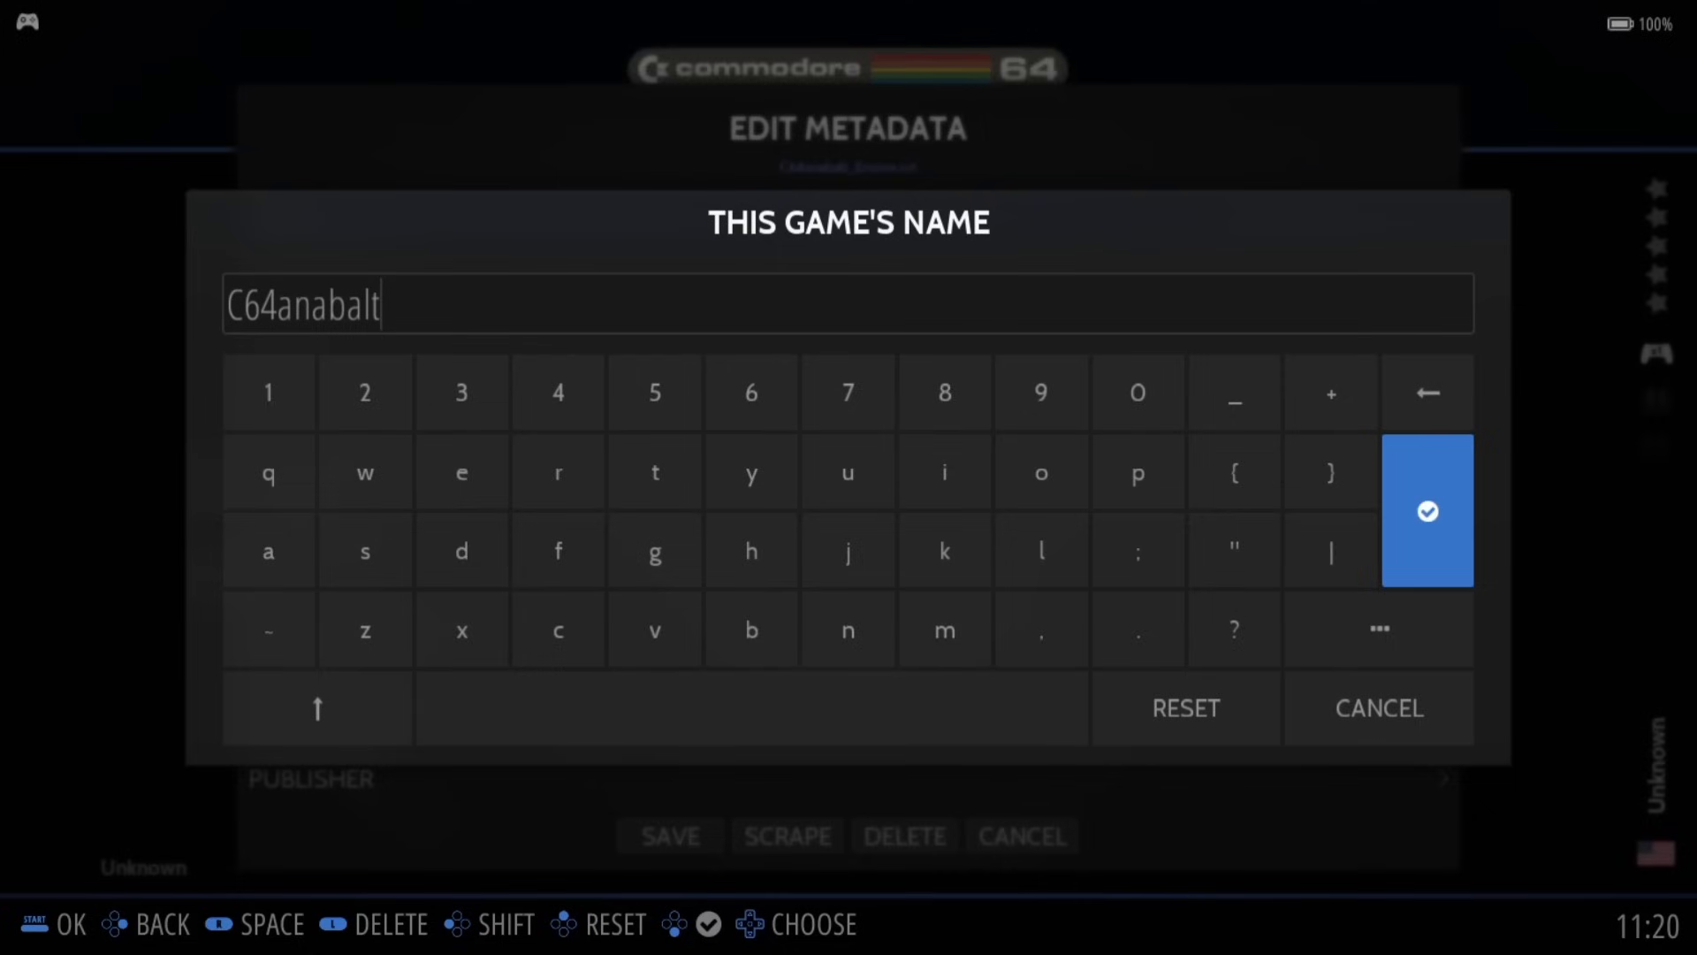
key("Return")
key("Up")
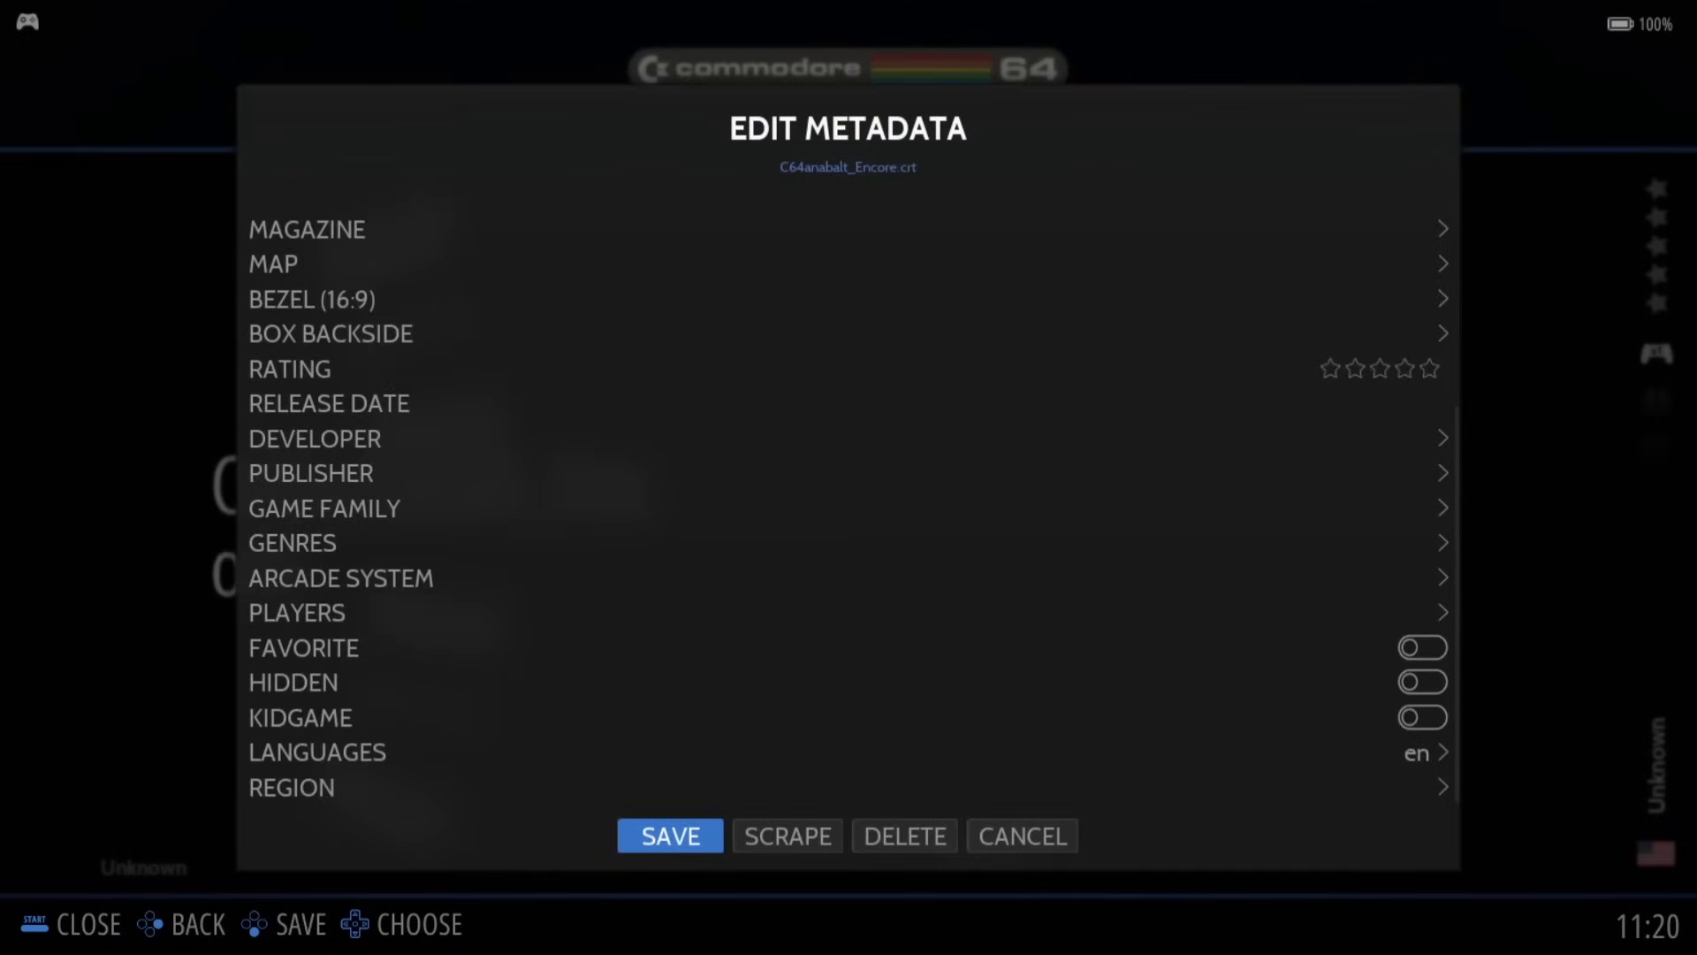
key("Return")
Step: Start a manual scrape of the renamed C64anabalt_Encore.crt game from its game options
key("Return")
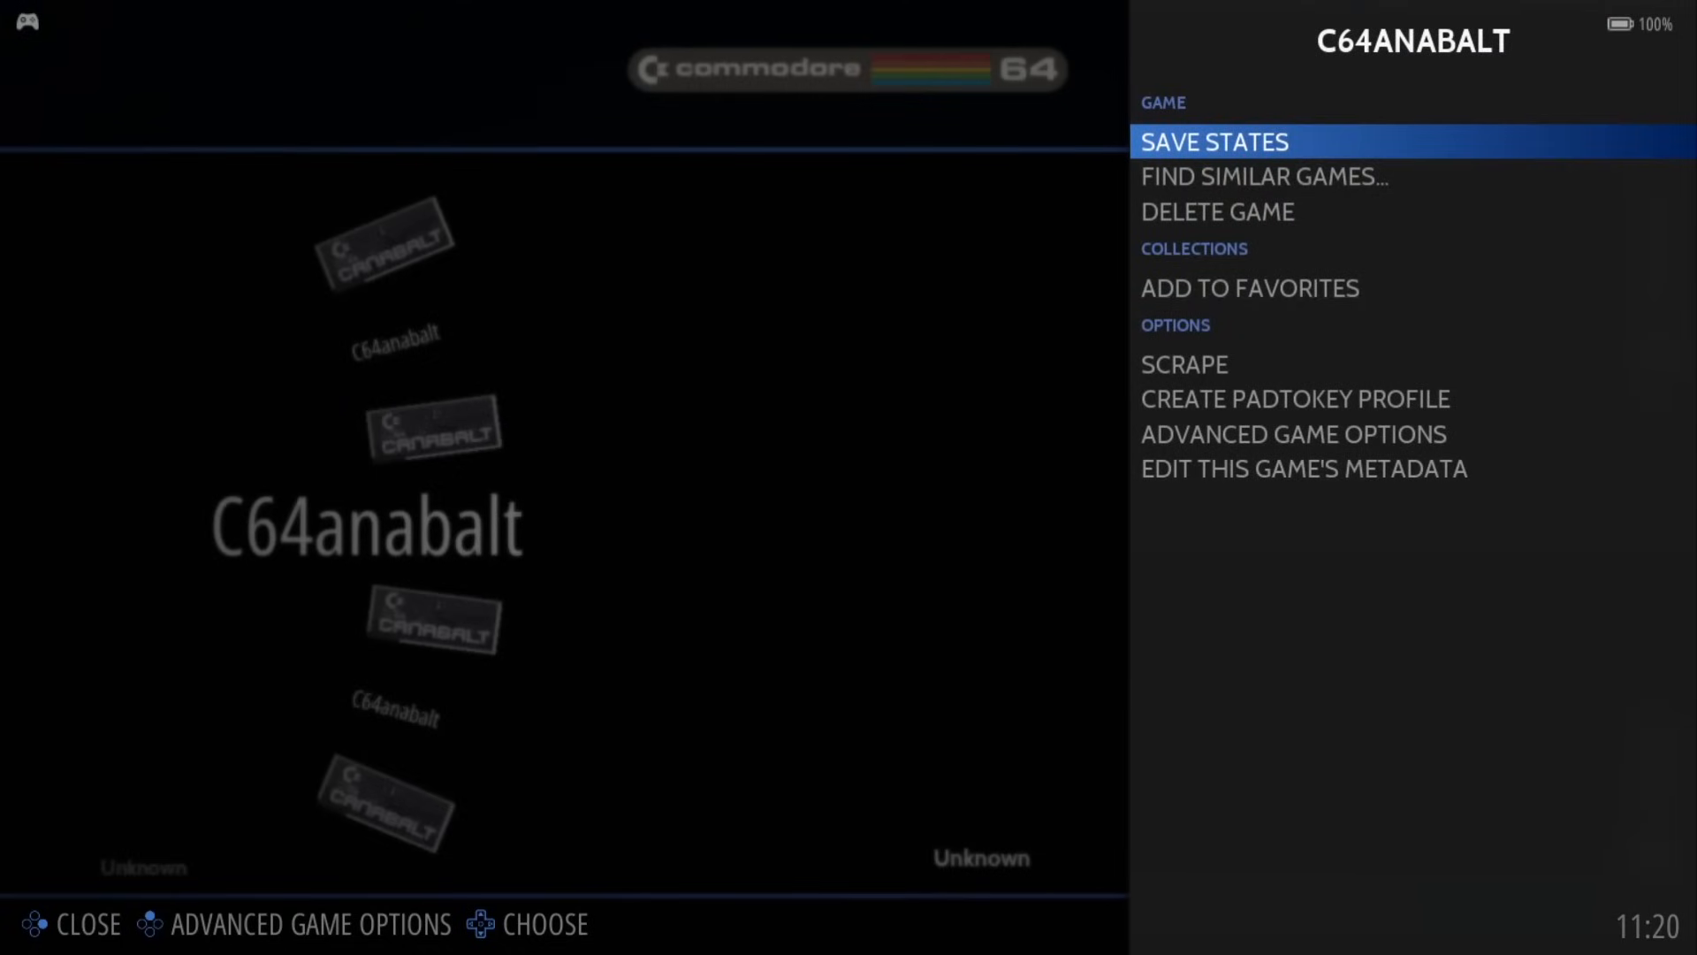
key("Down")
key("Down")
key("Down")
key("Down")
key("Return")
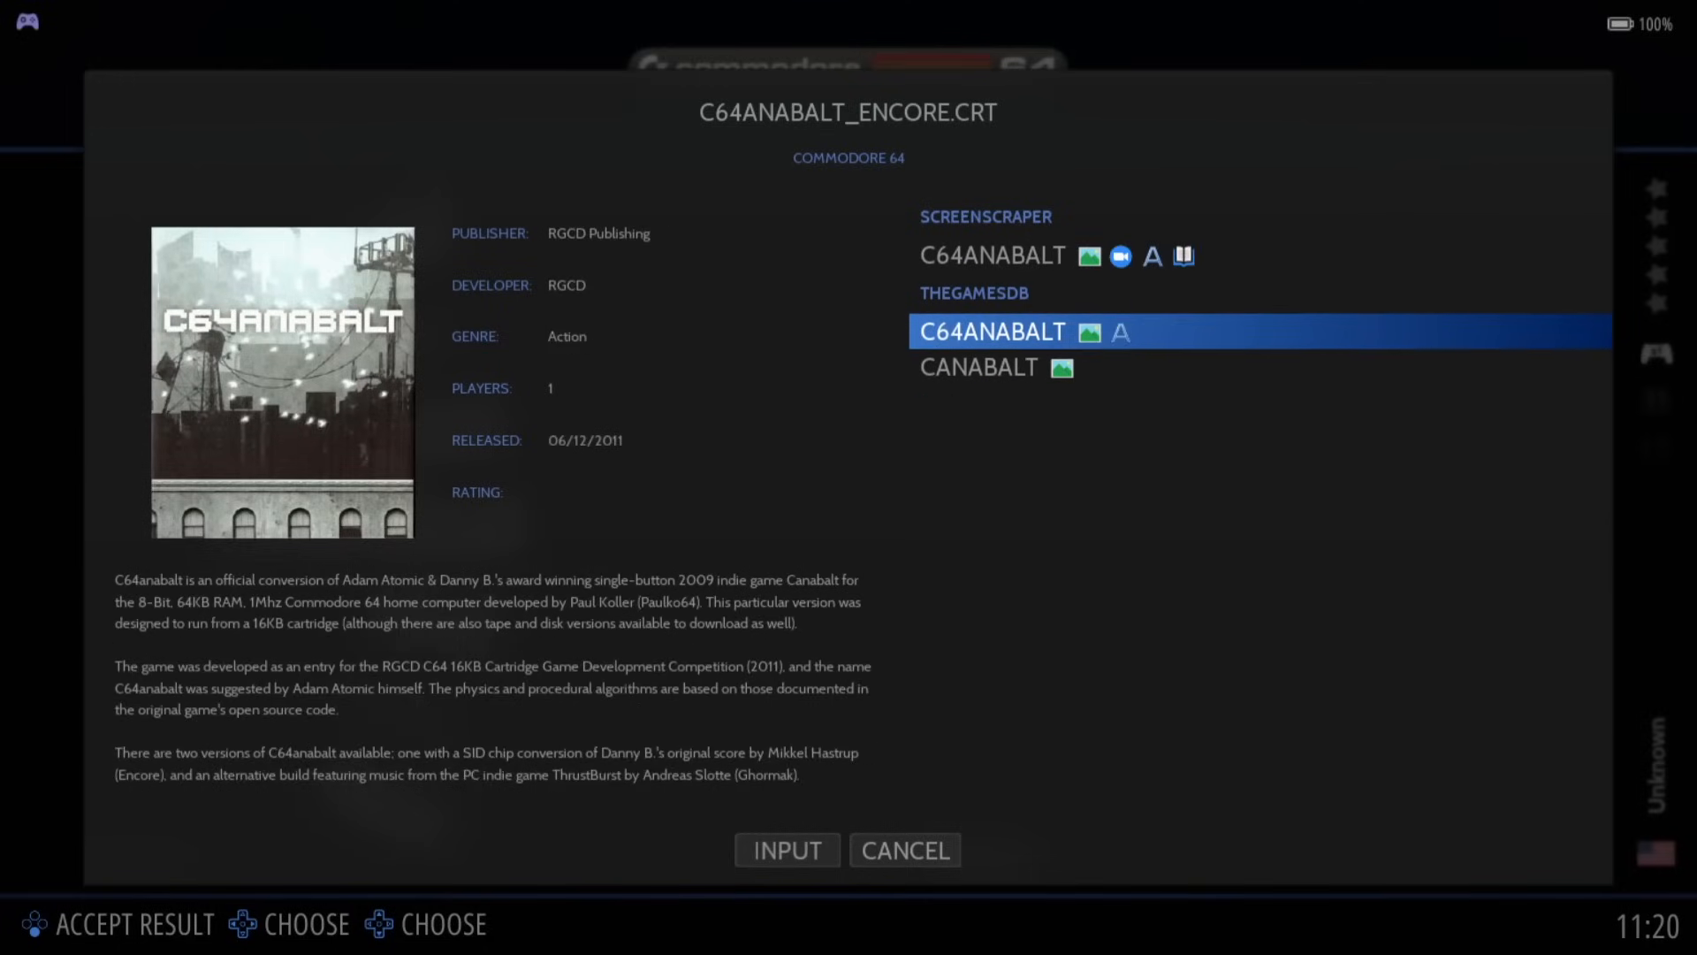
Step: Compare the scraper matches for C64anabalt_Encore.crt and accept the C64anabalt result from TheGamesDB
key("Up")
key("Down")
key("Up")
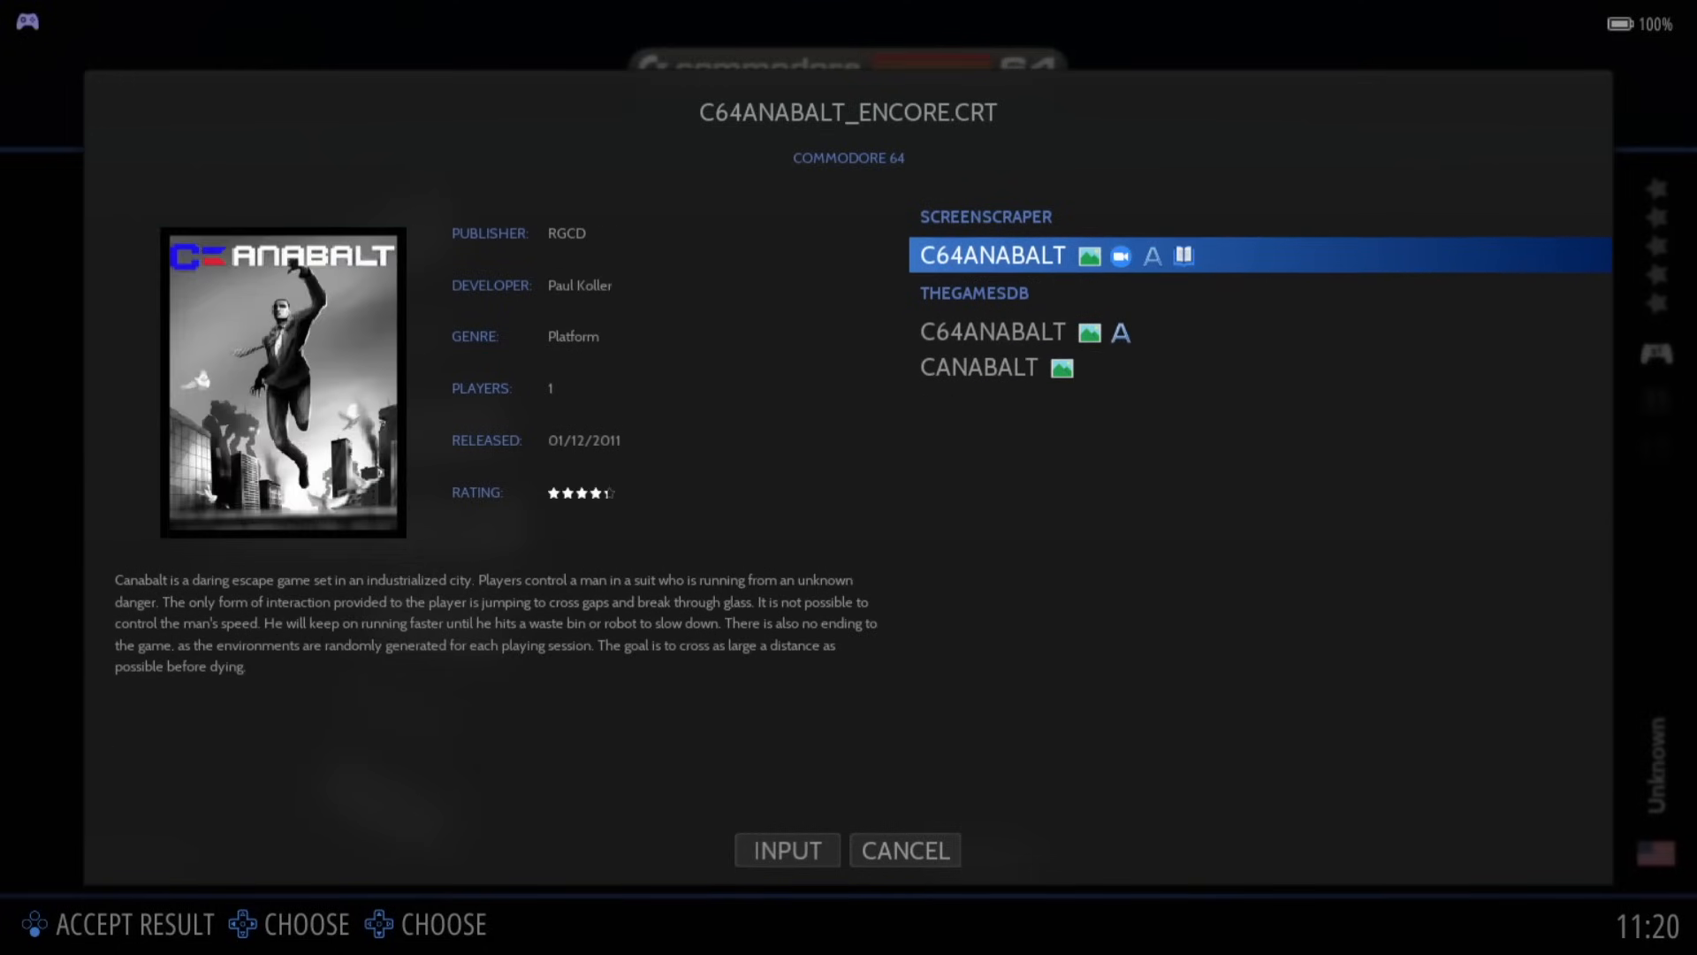
key("Down")
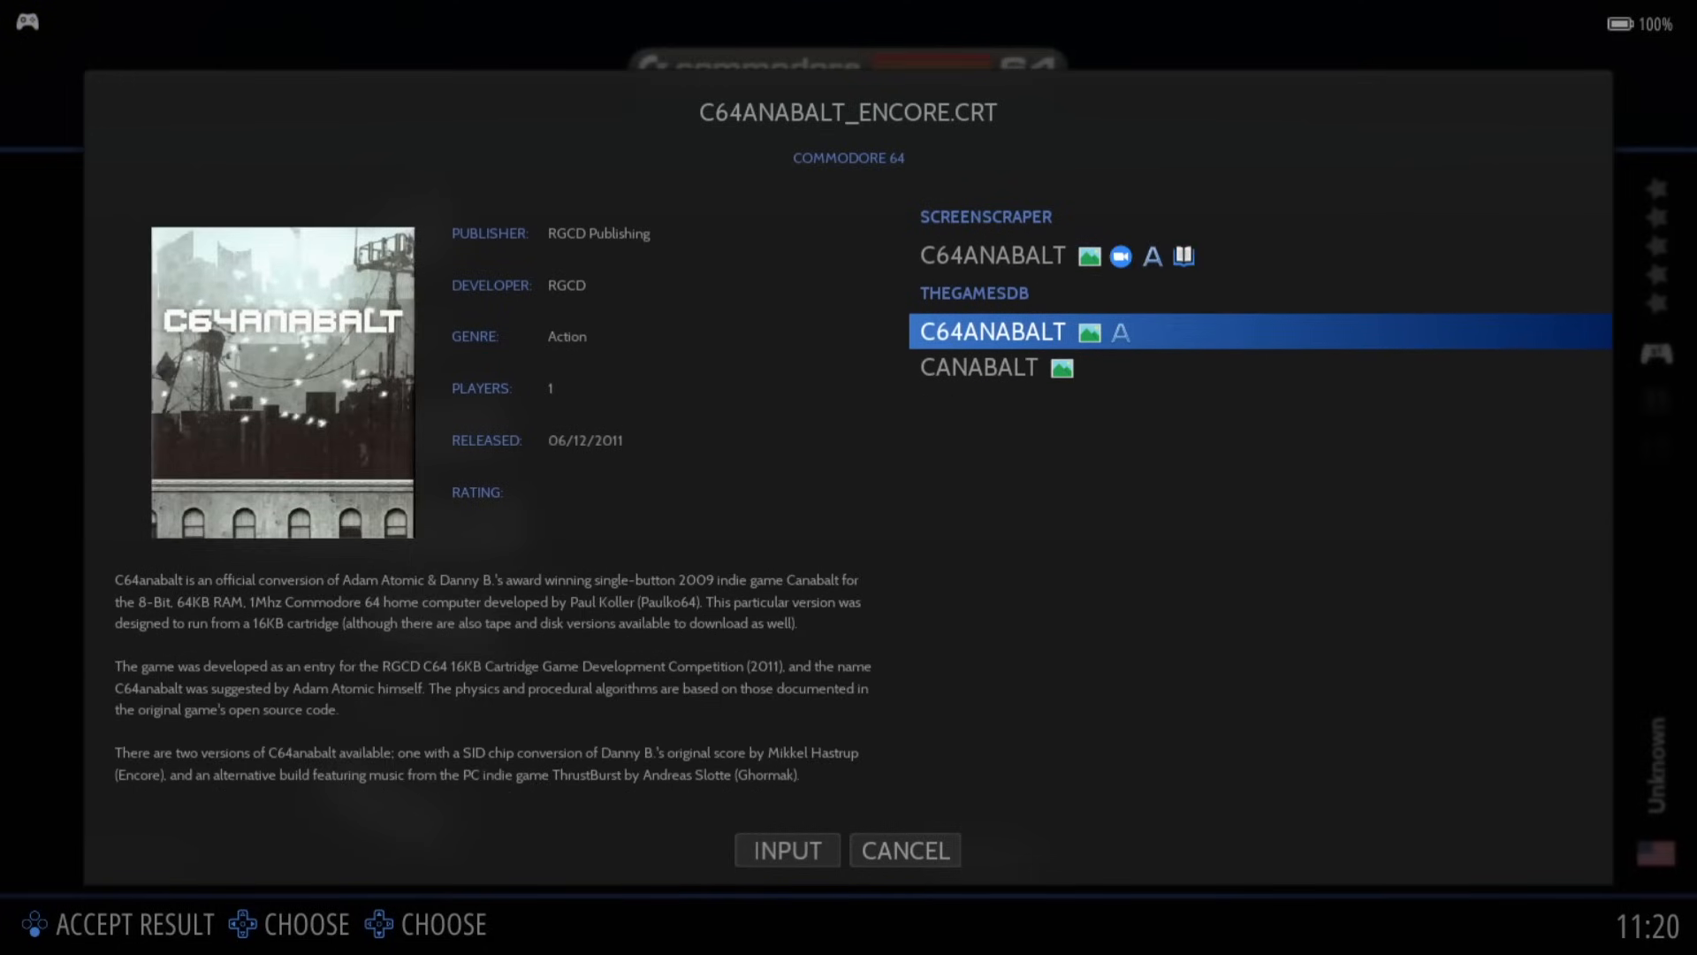
key("Down")
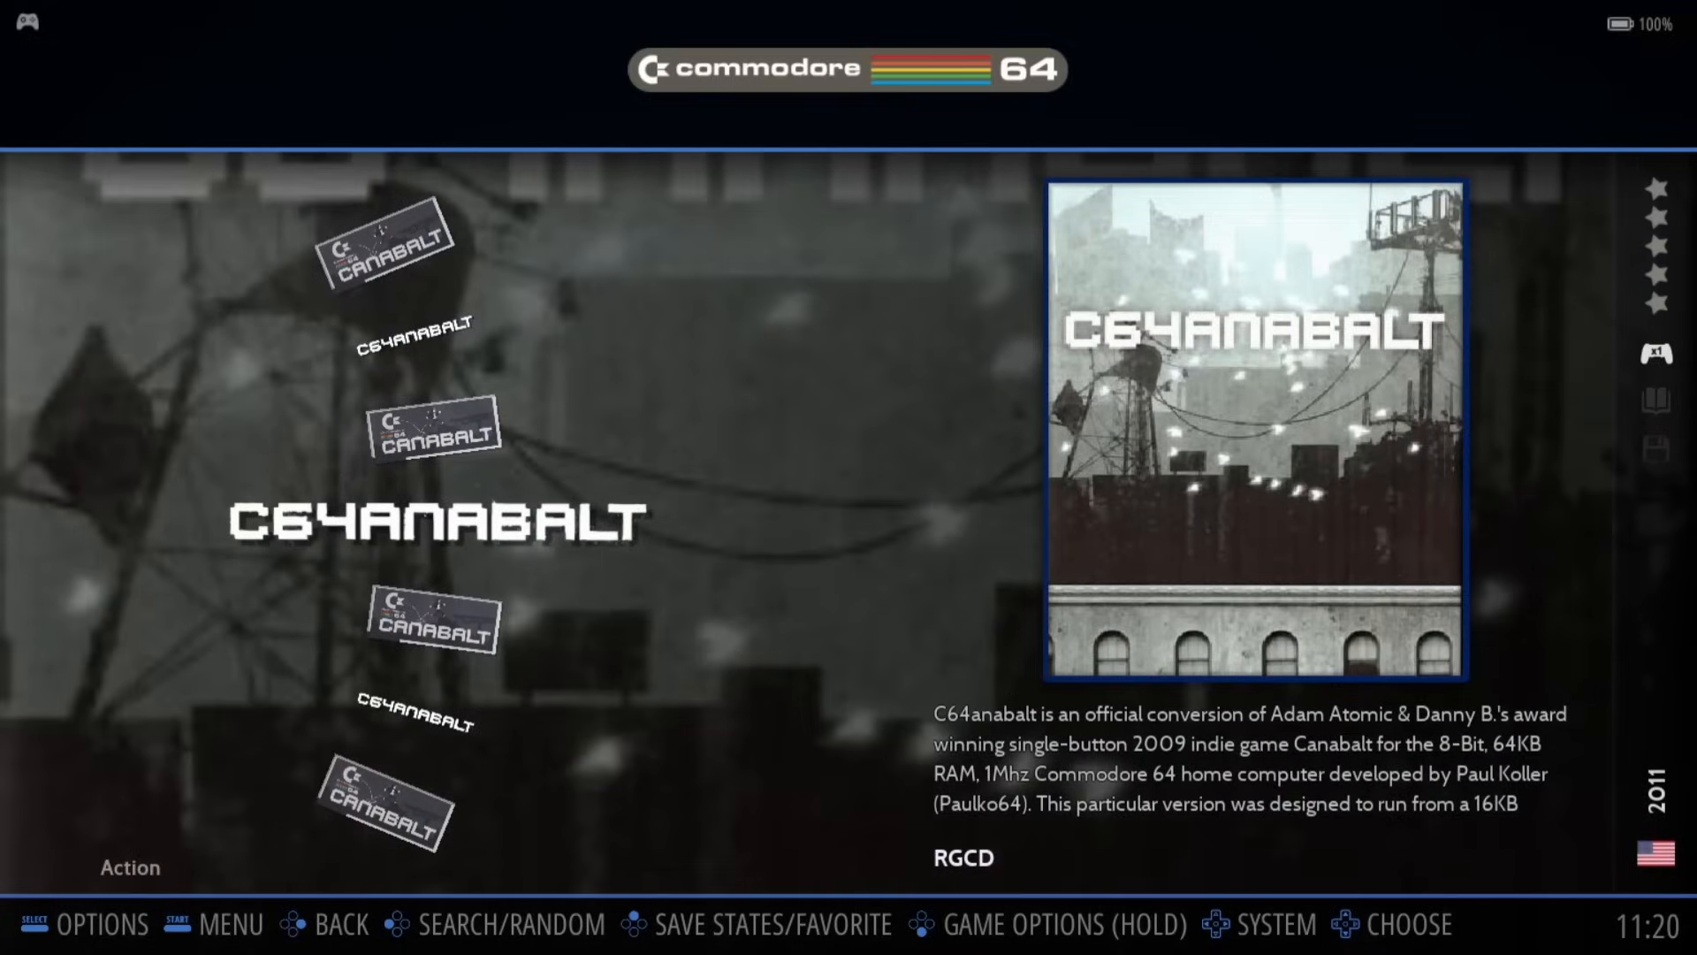
Step: Compare the scraped artwork and descriptions of the two Commodore 64 games, and return to the system selection view
key("Up")
key("Down")
key("Down")
key("Up")
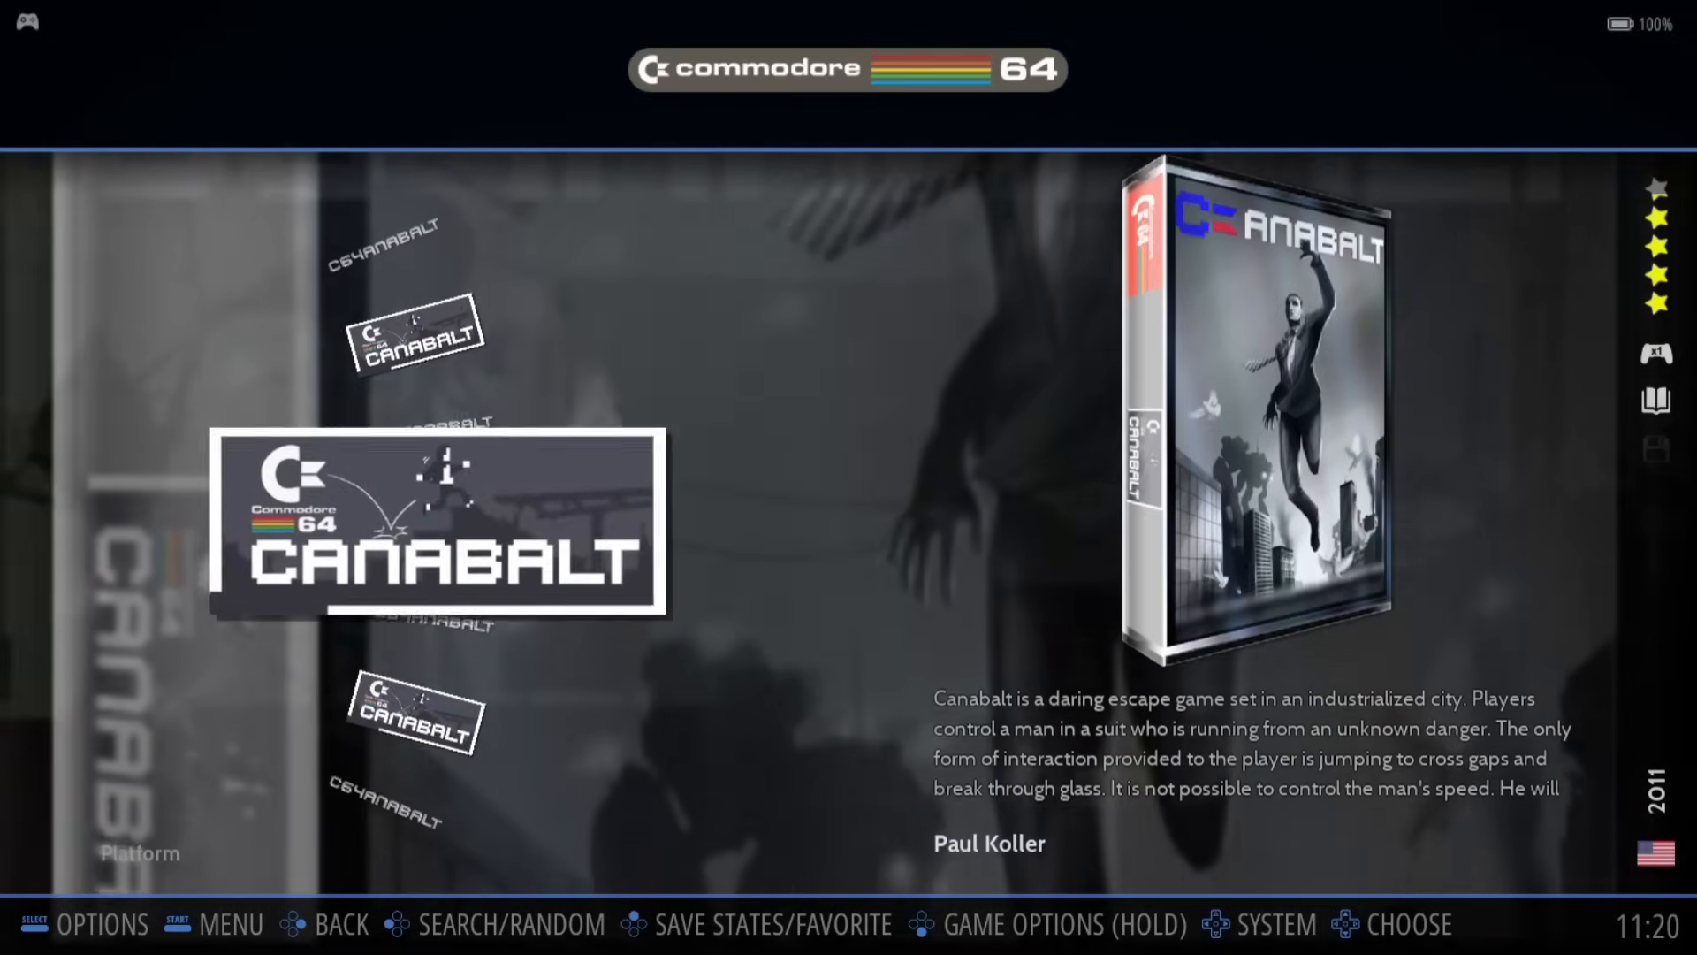
key("Down")
key("Up")
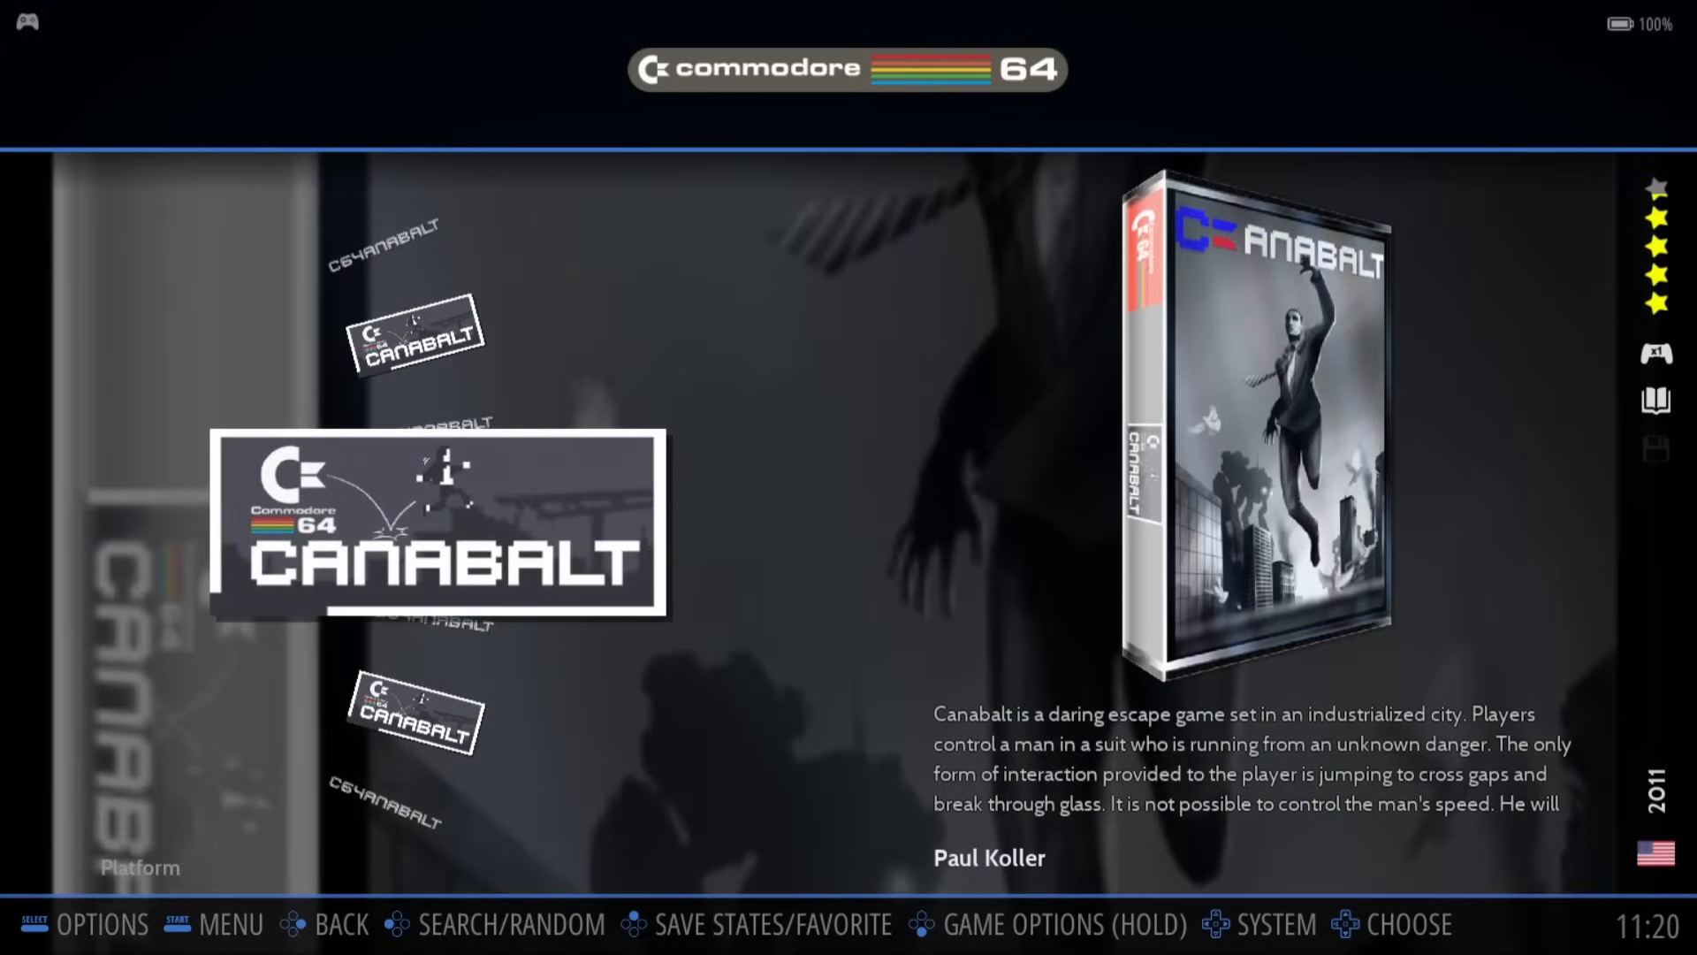
key("Escape")
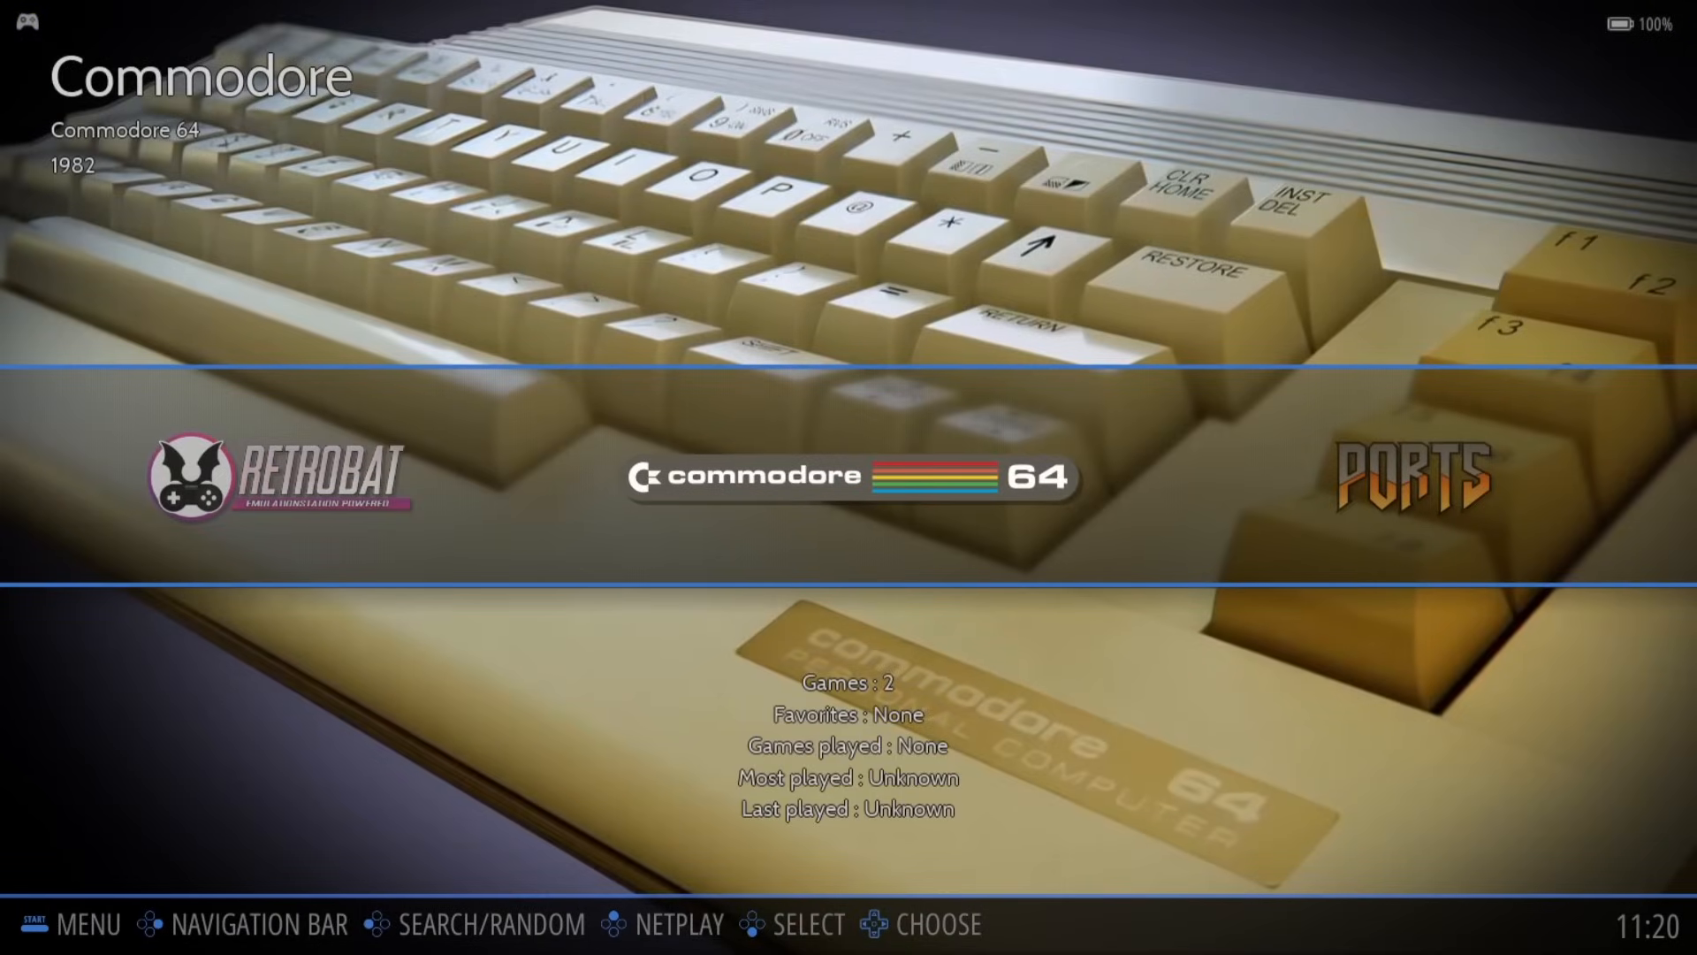
Step: Open the Themes Downloader from the Updates & Downloads settings
key("space")
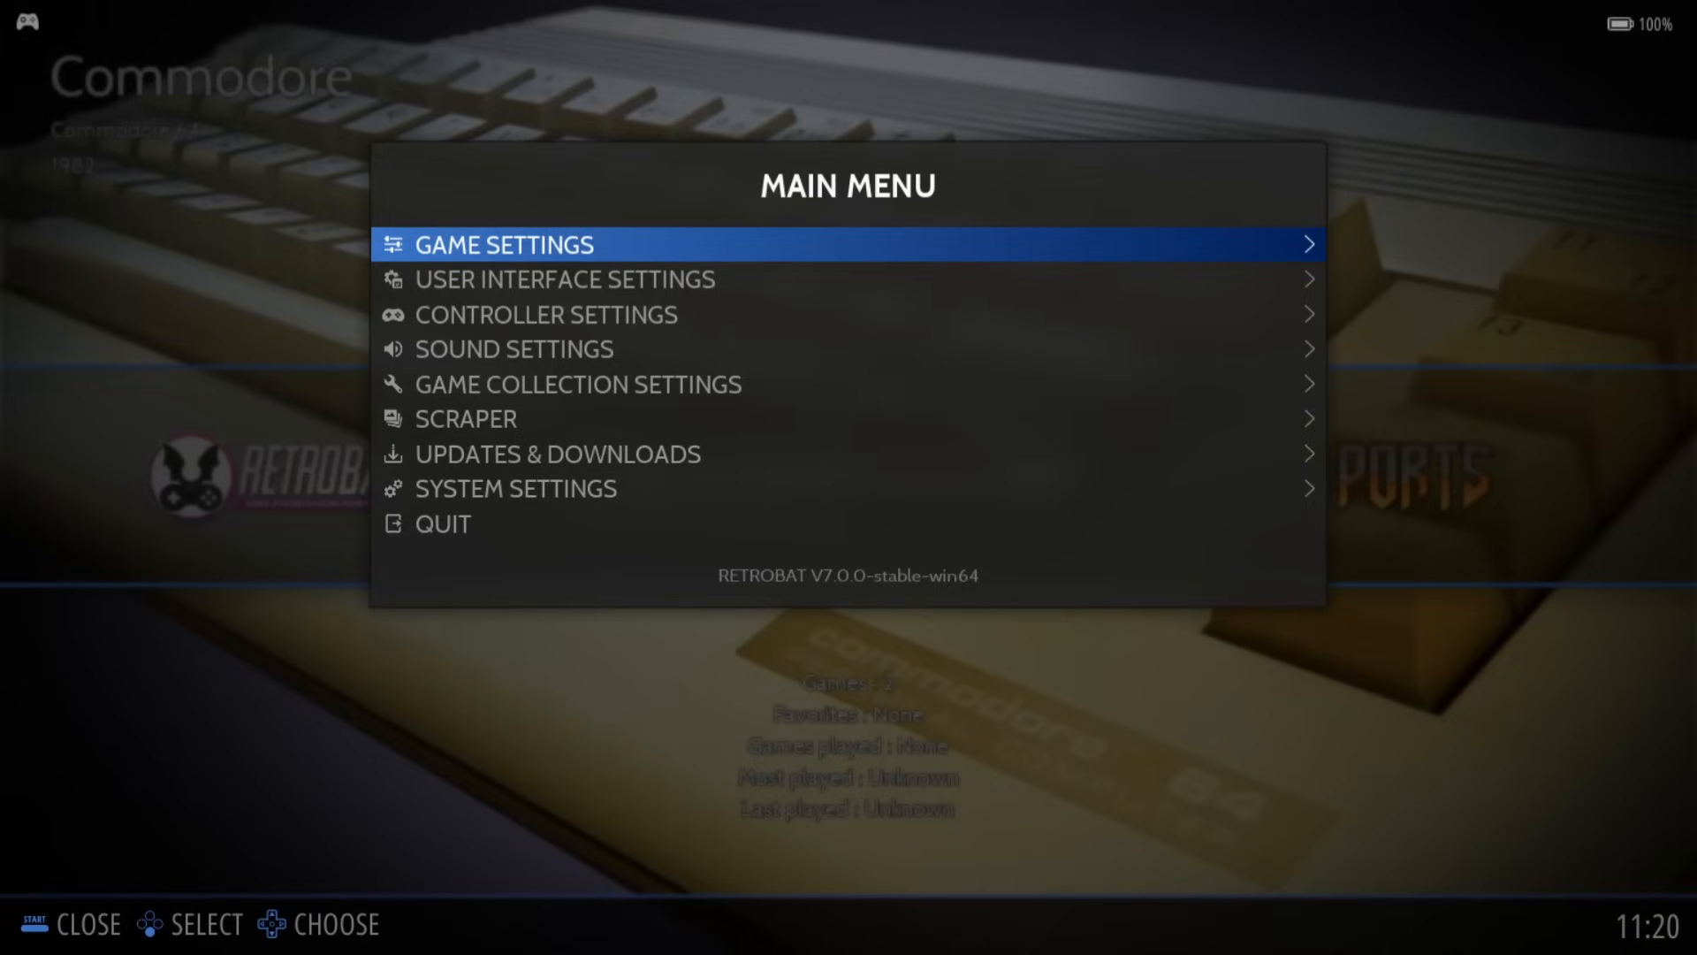
key("Down")
key("Down")
key("Down")
key("Down")
key("Down")
key("Down")
key("Return")
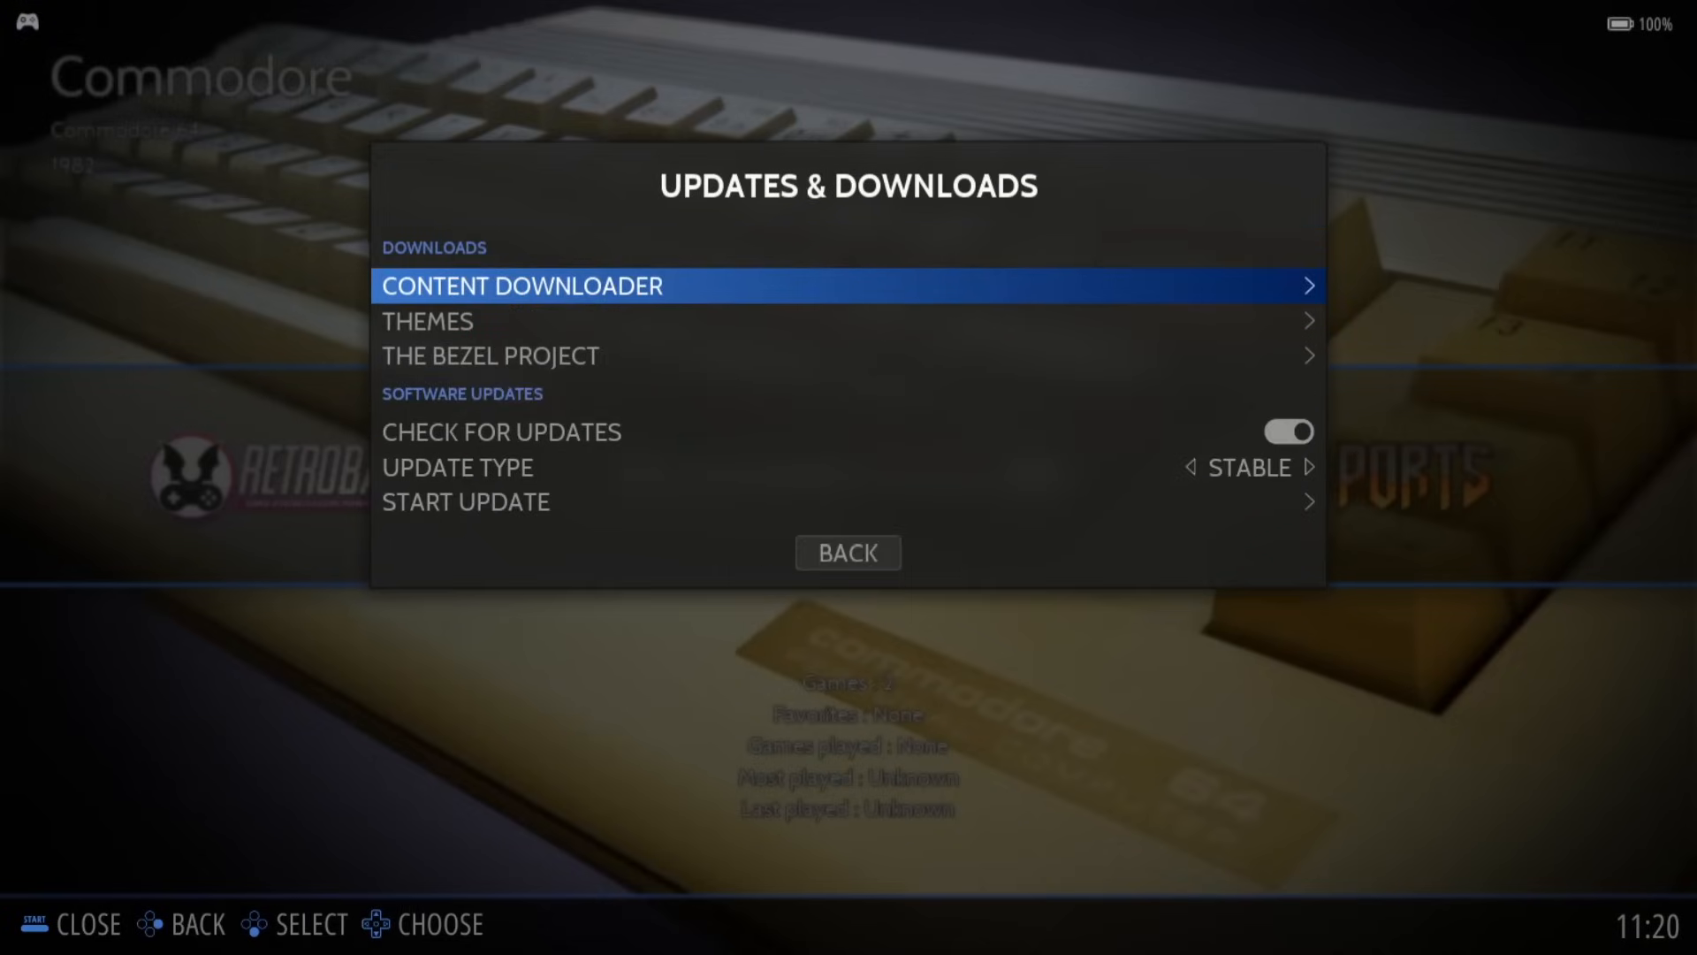
key("Down")
key("Return")
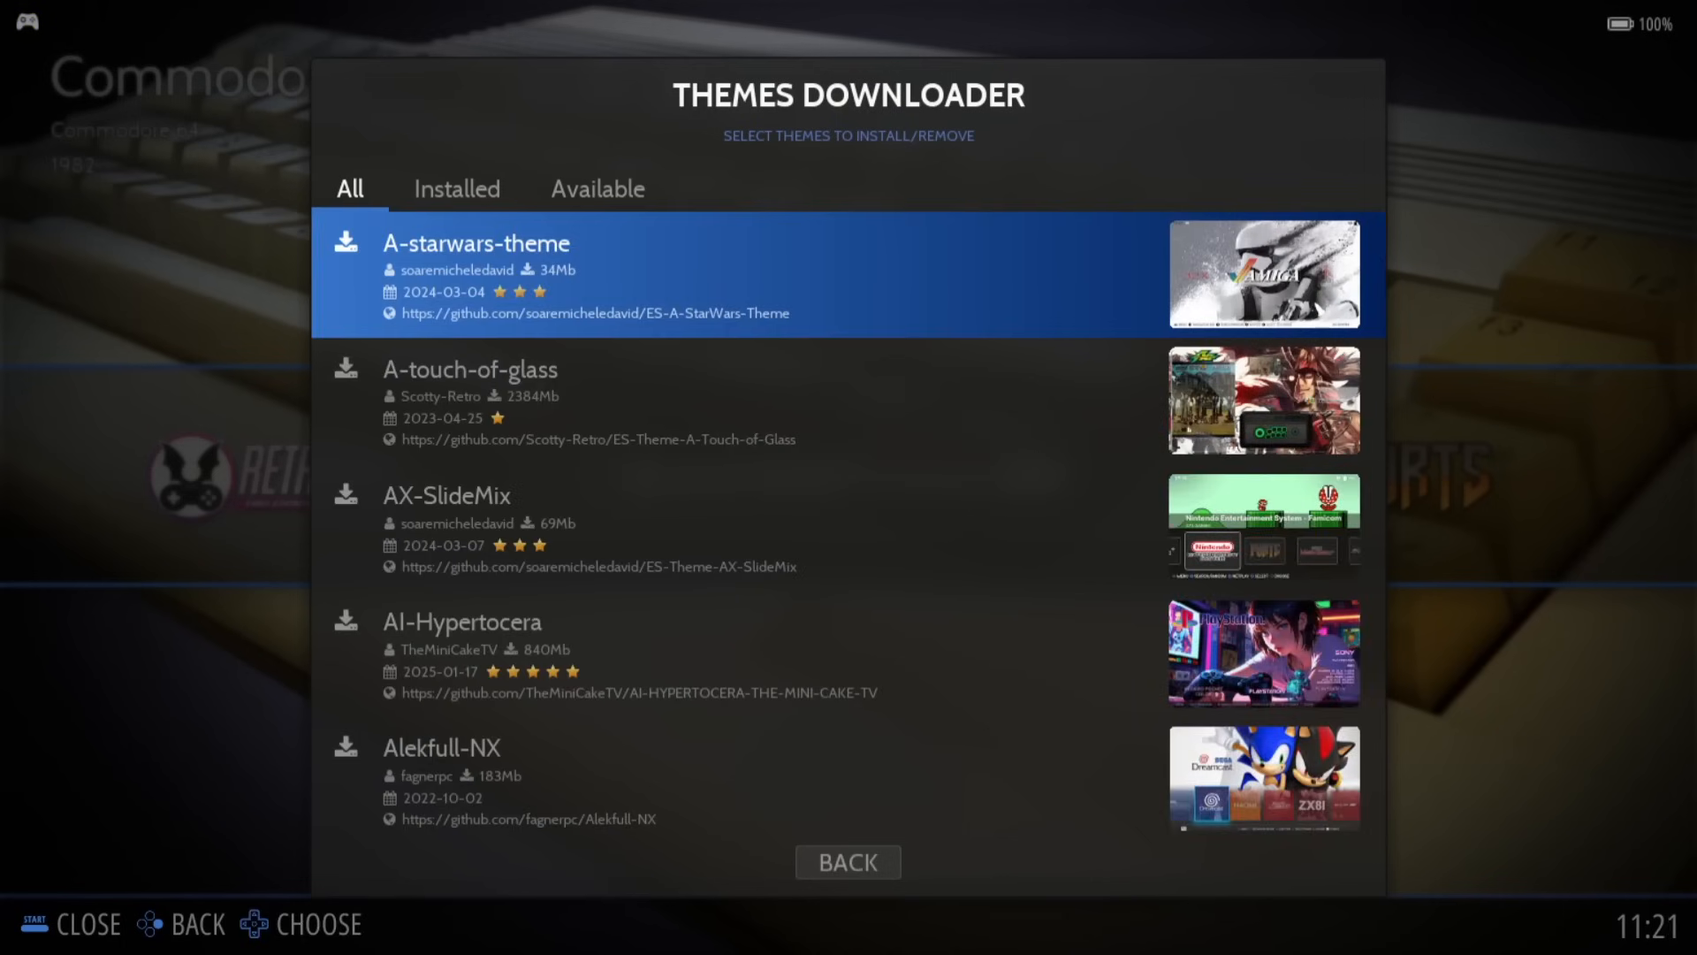
Step: Find the Ckau-Book theme among the downloadable themes and install it
key("Down")
key("Down")
key("Down")
key("Down")
key("Down")
key("Down")
key("Down")
key("Down")
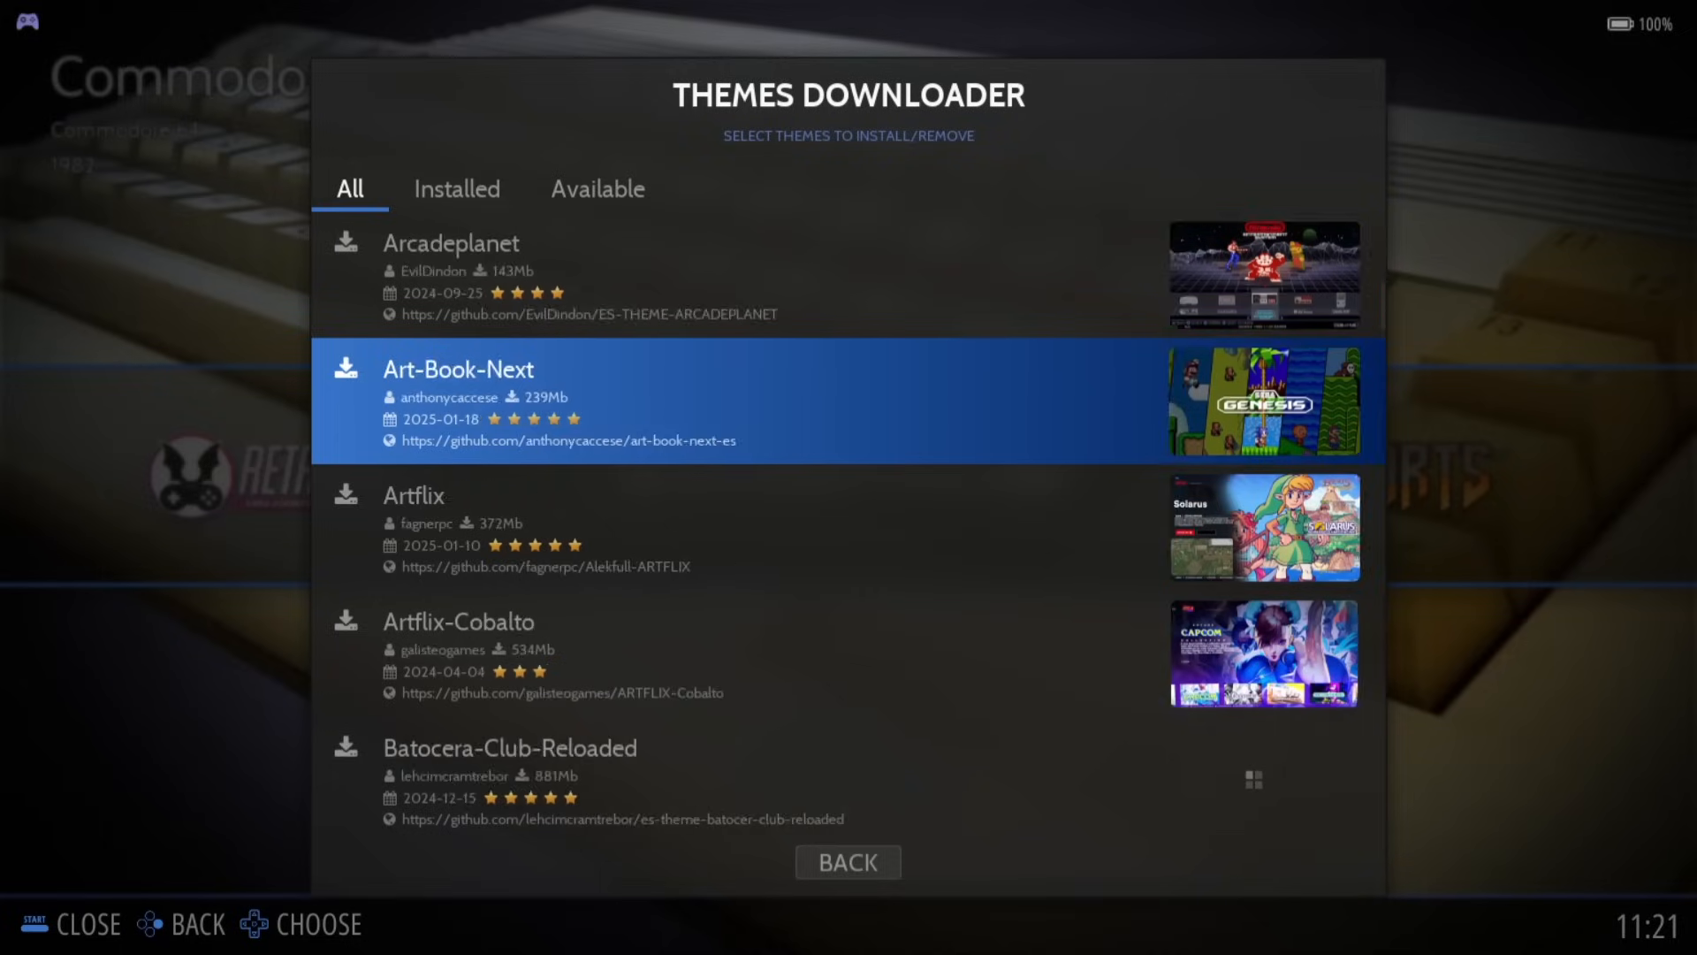
key("Down")
key("Down")
key("Up")
key("Down")
key("Down")
key("Down")
key("Down")
key("Down")
key("Down")
key("Down")
key("Down")
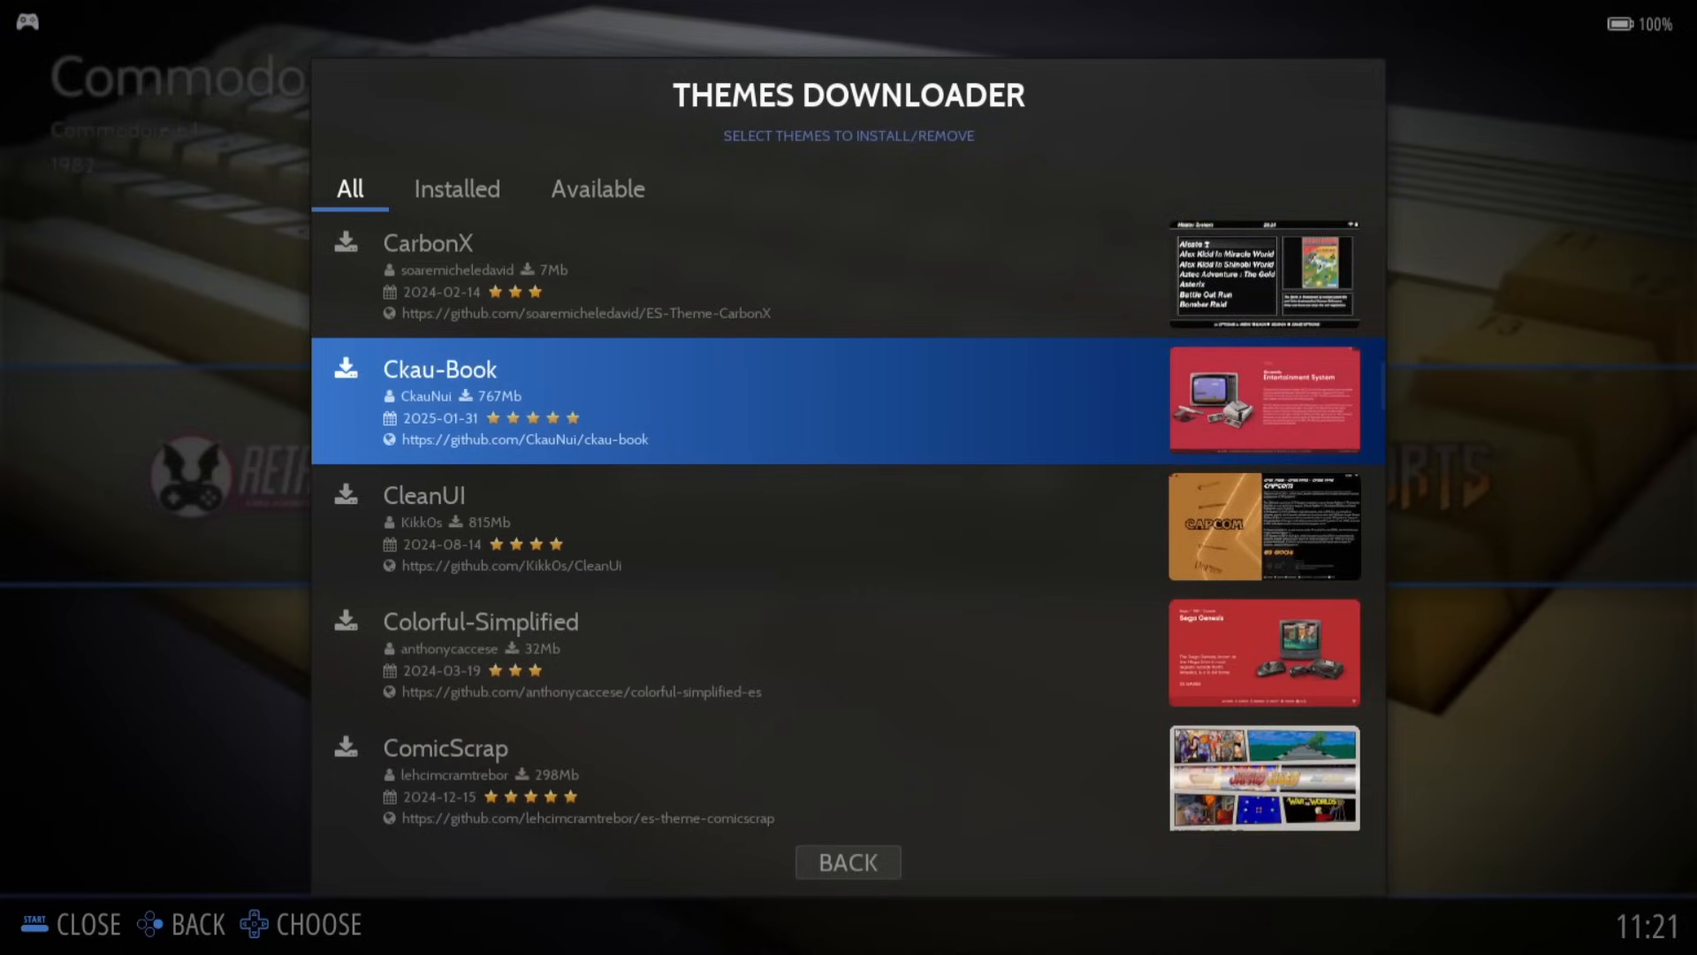
key("Return")
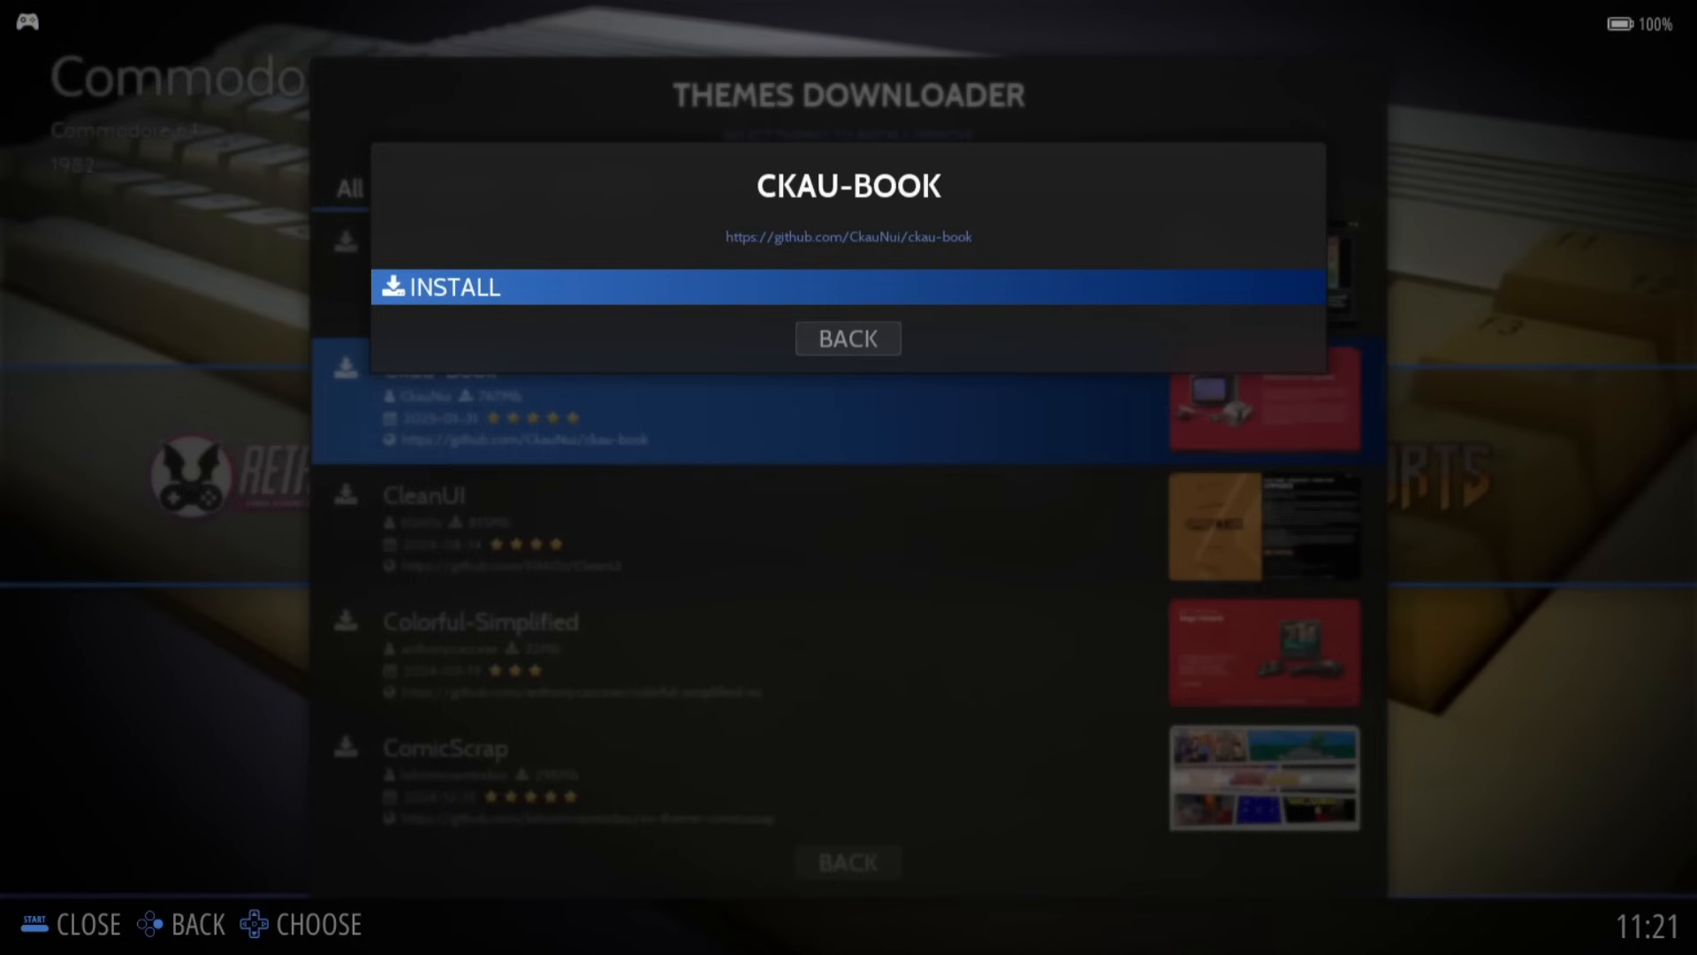
key("Return")
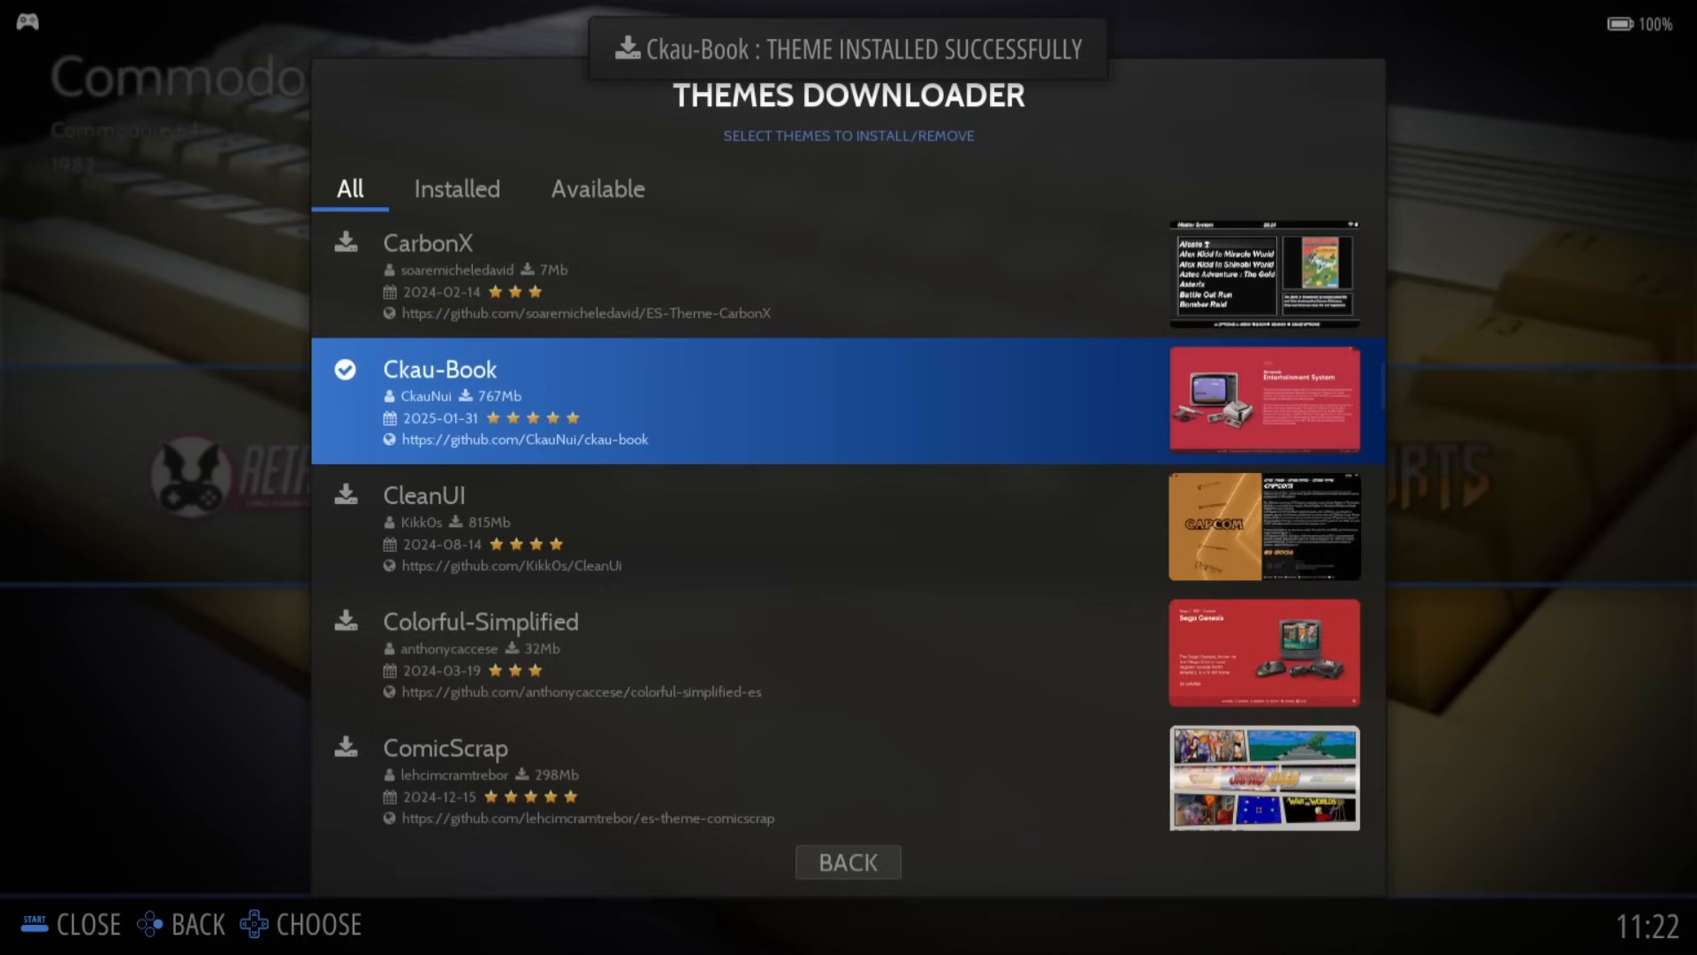
Step: Leave the downloader and change the theme set to Ckau-Book in the User Interface Settings
key("Escape")
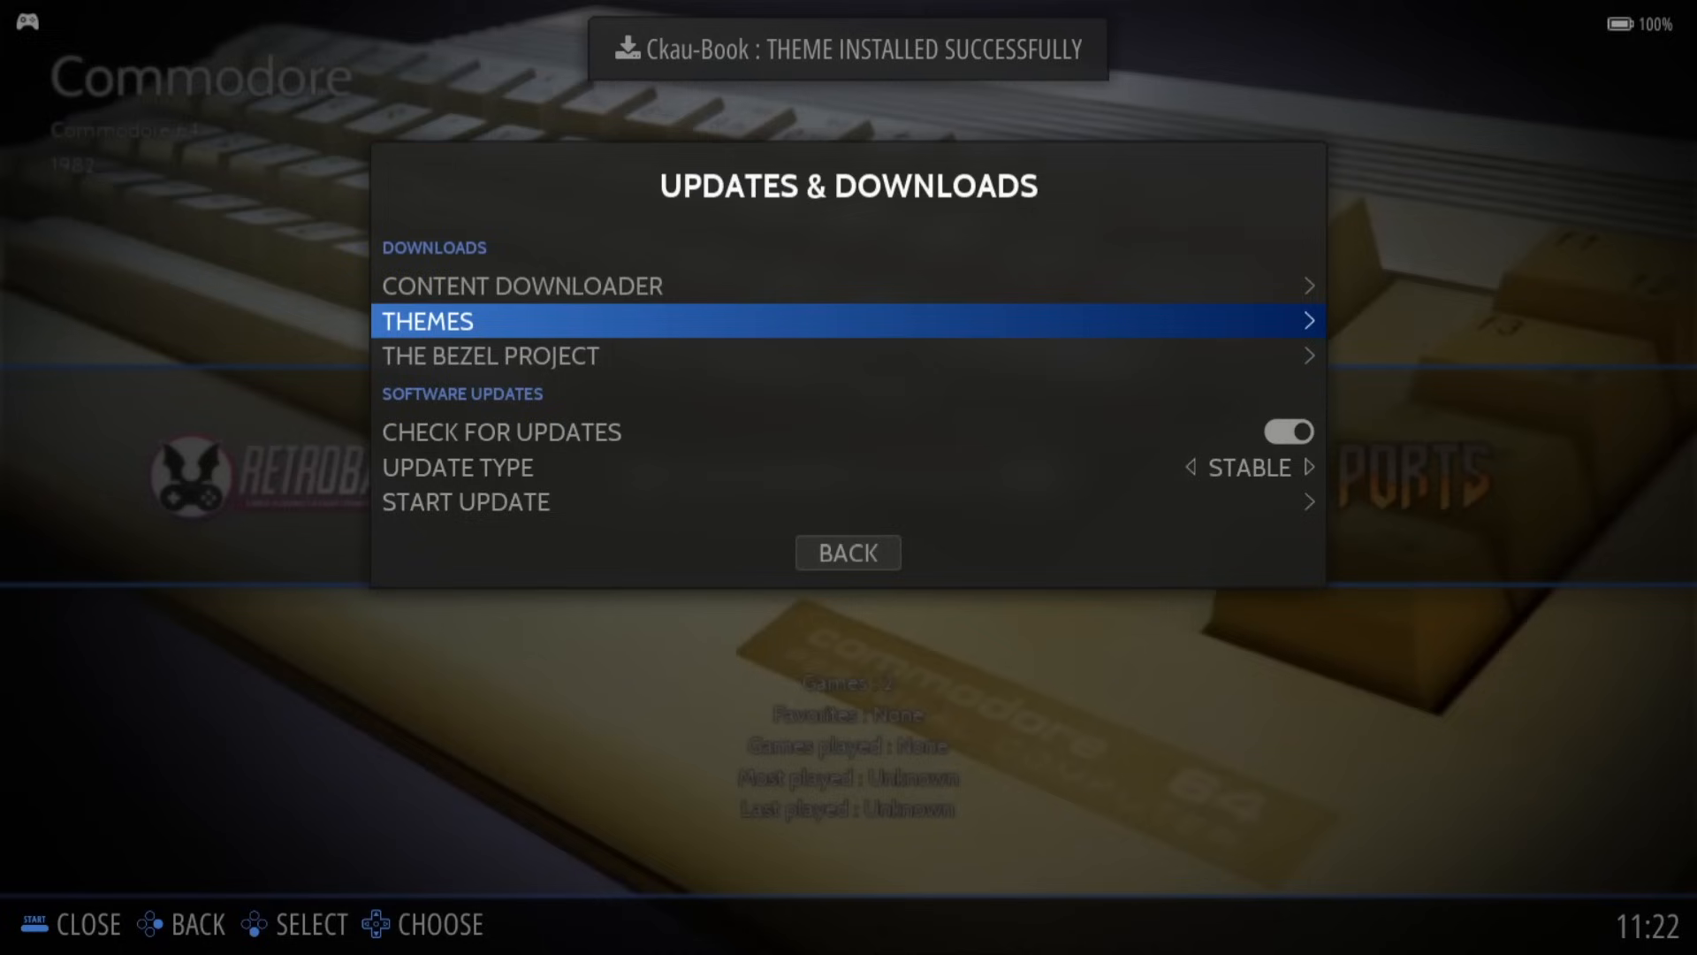
key("Escape")
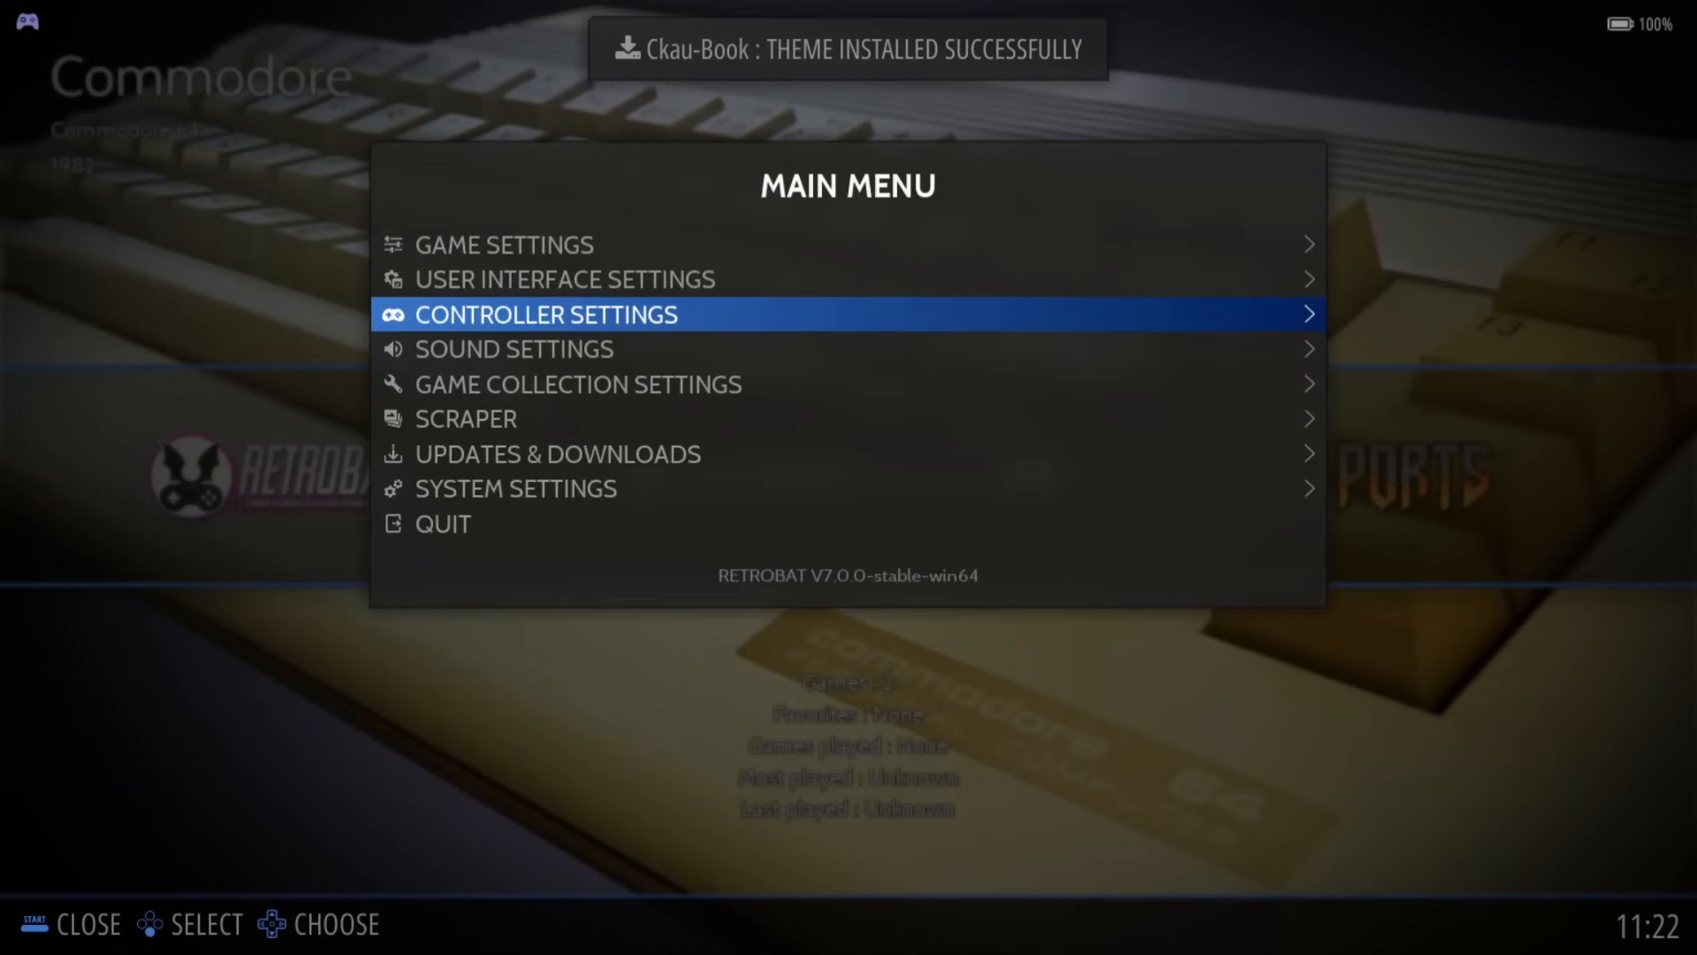
key("Up")
key("Return")
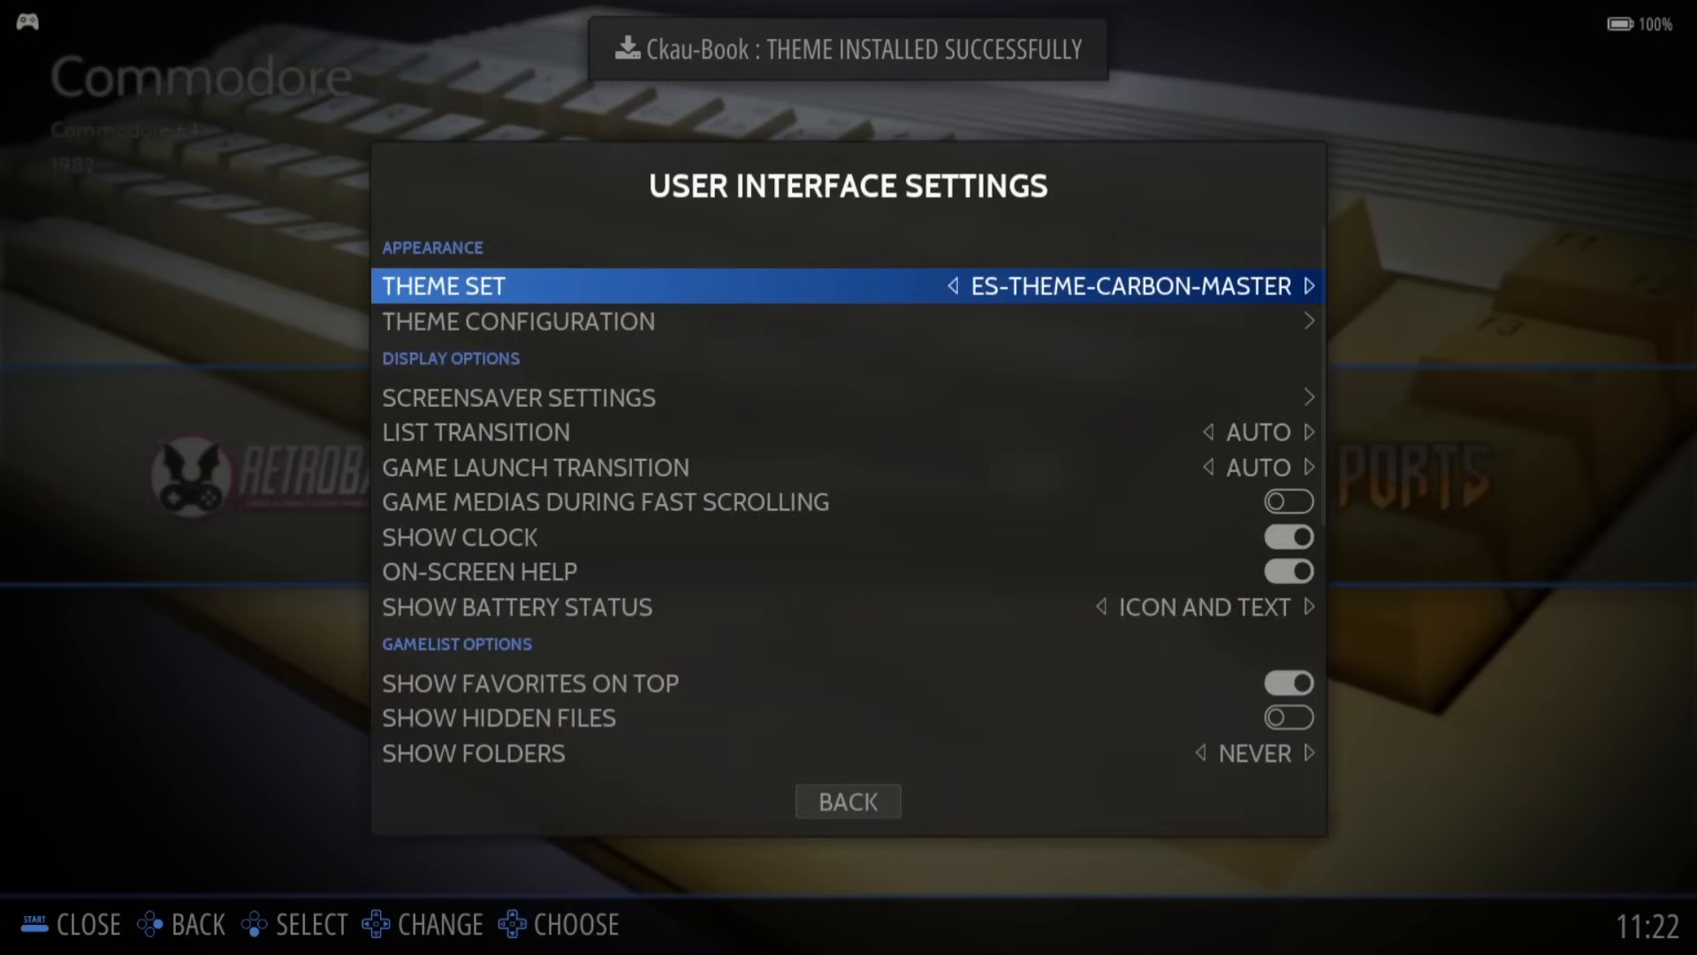
key("Return")
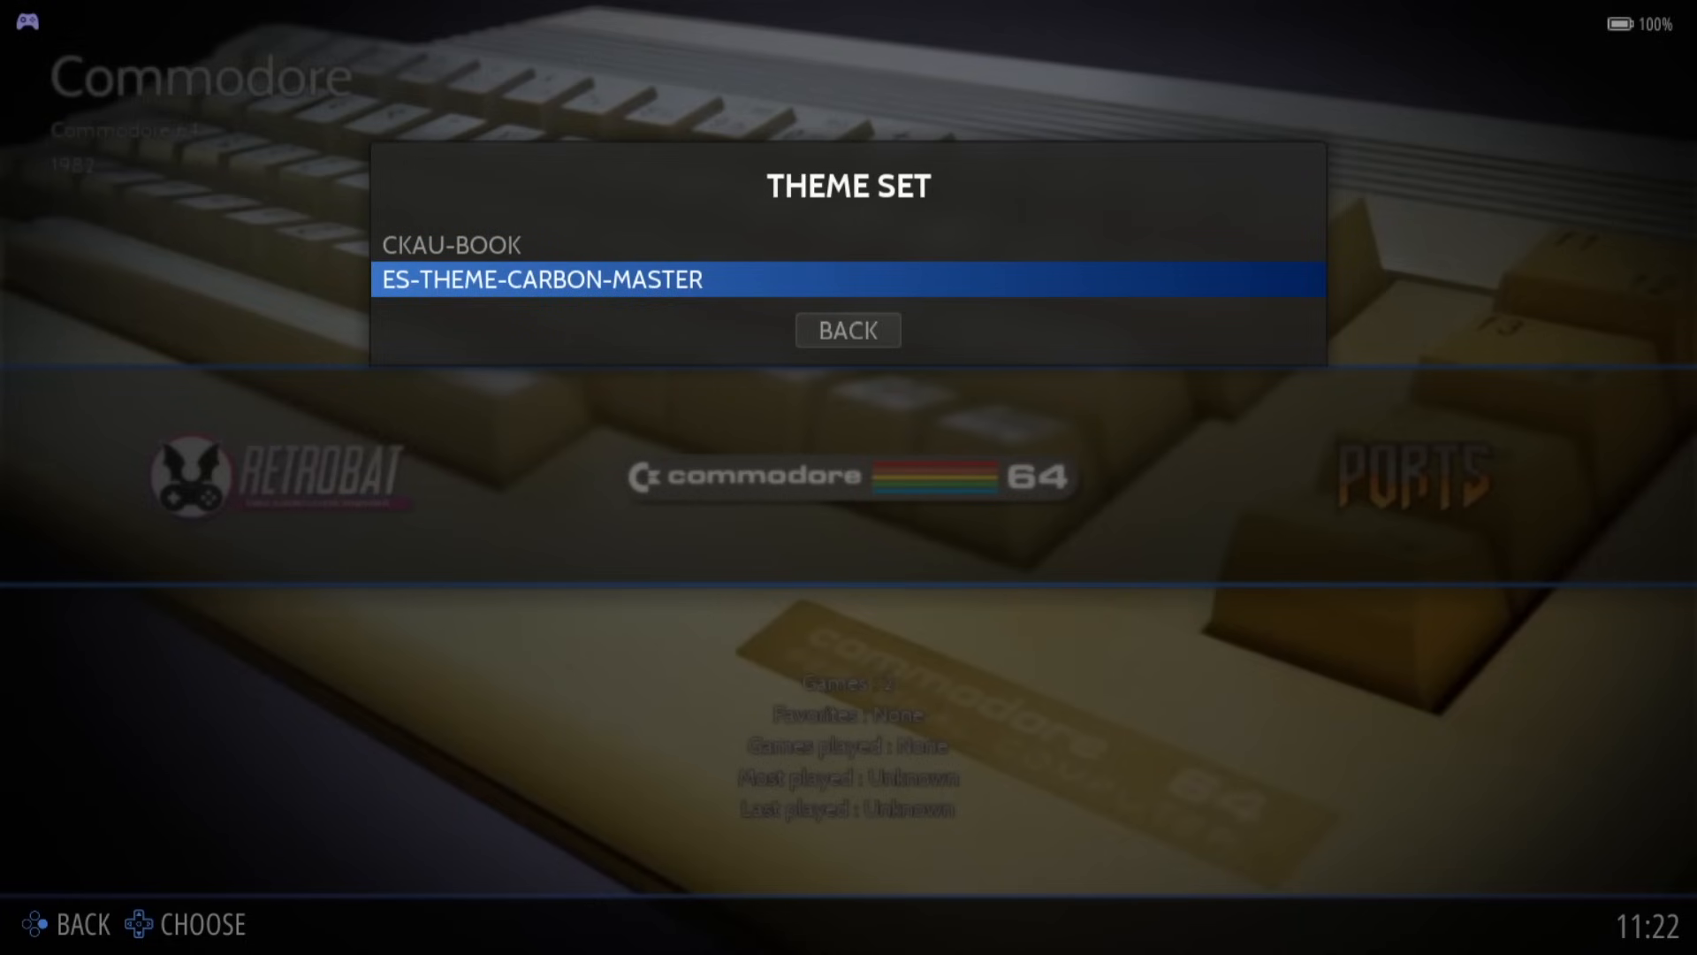
key("Up")
key("Return")
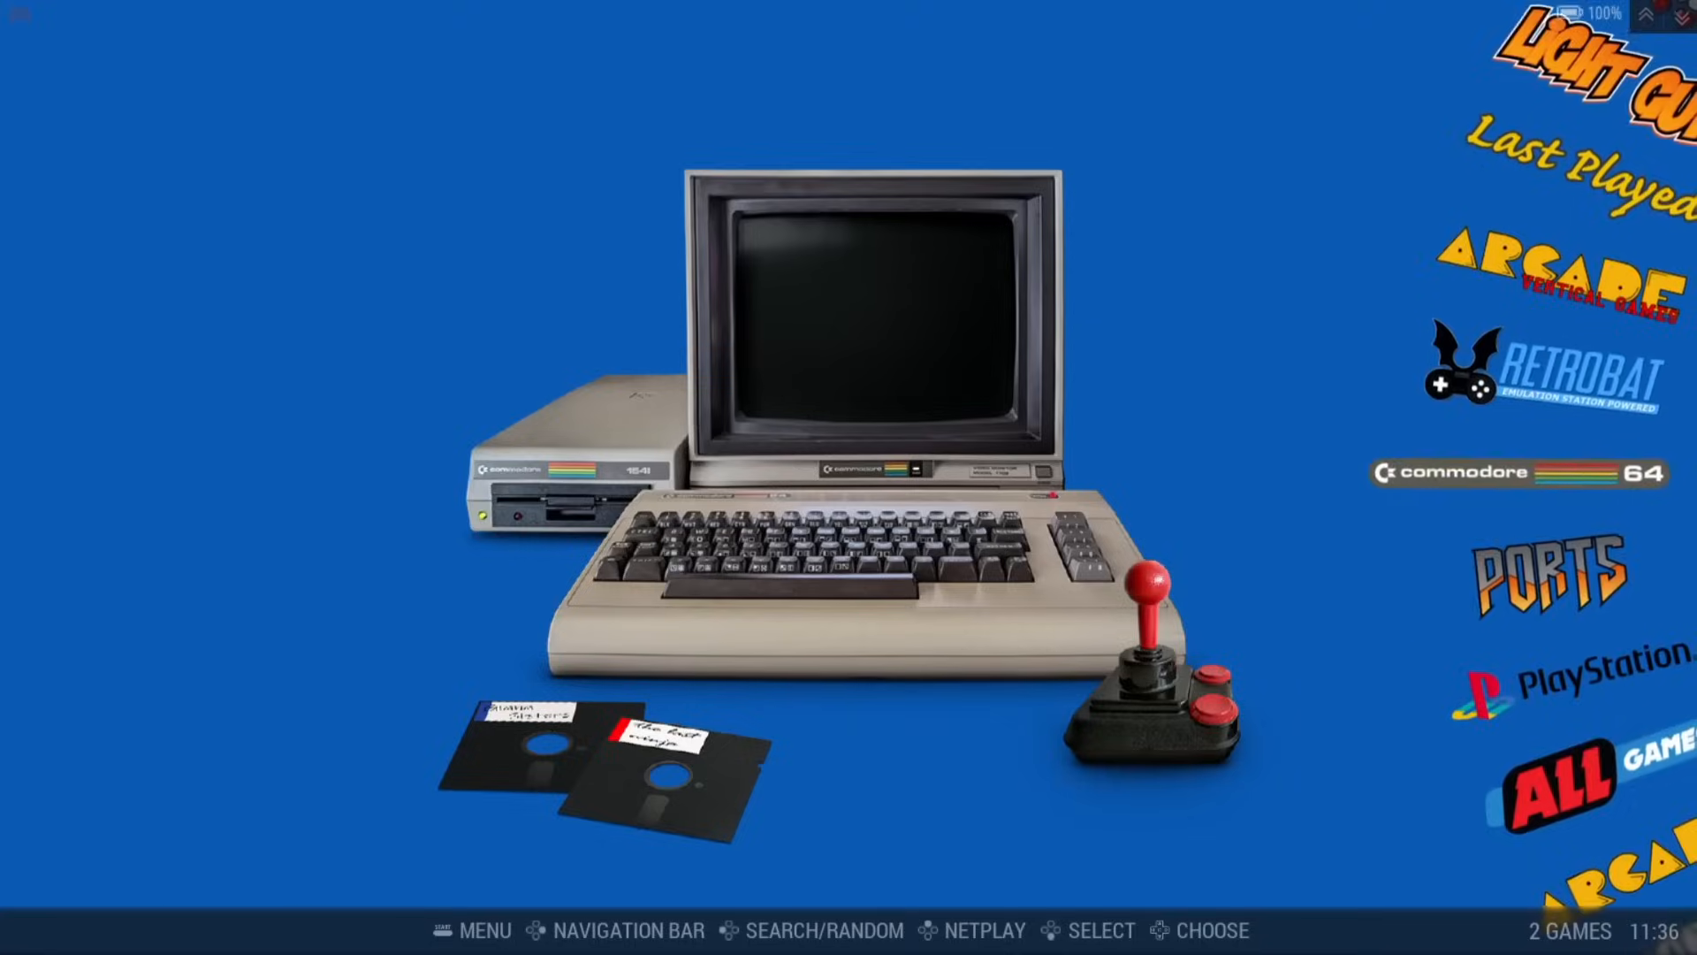
Step: Browse the system carousel to examine how the systems and collections look in the Ckau-Book theme
key("Up")
key("Up")
key("Up")
key("Up")
key("Up")
key("Up")
key("Up")
key("Up")
key("Up")
key("Up")
key("Up")
key("Up")
key("Up")
key("Up")
key("Up")
key("Up")
key("Up")
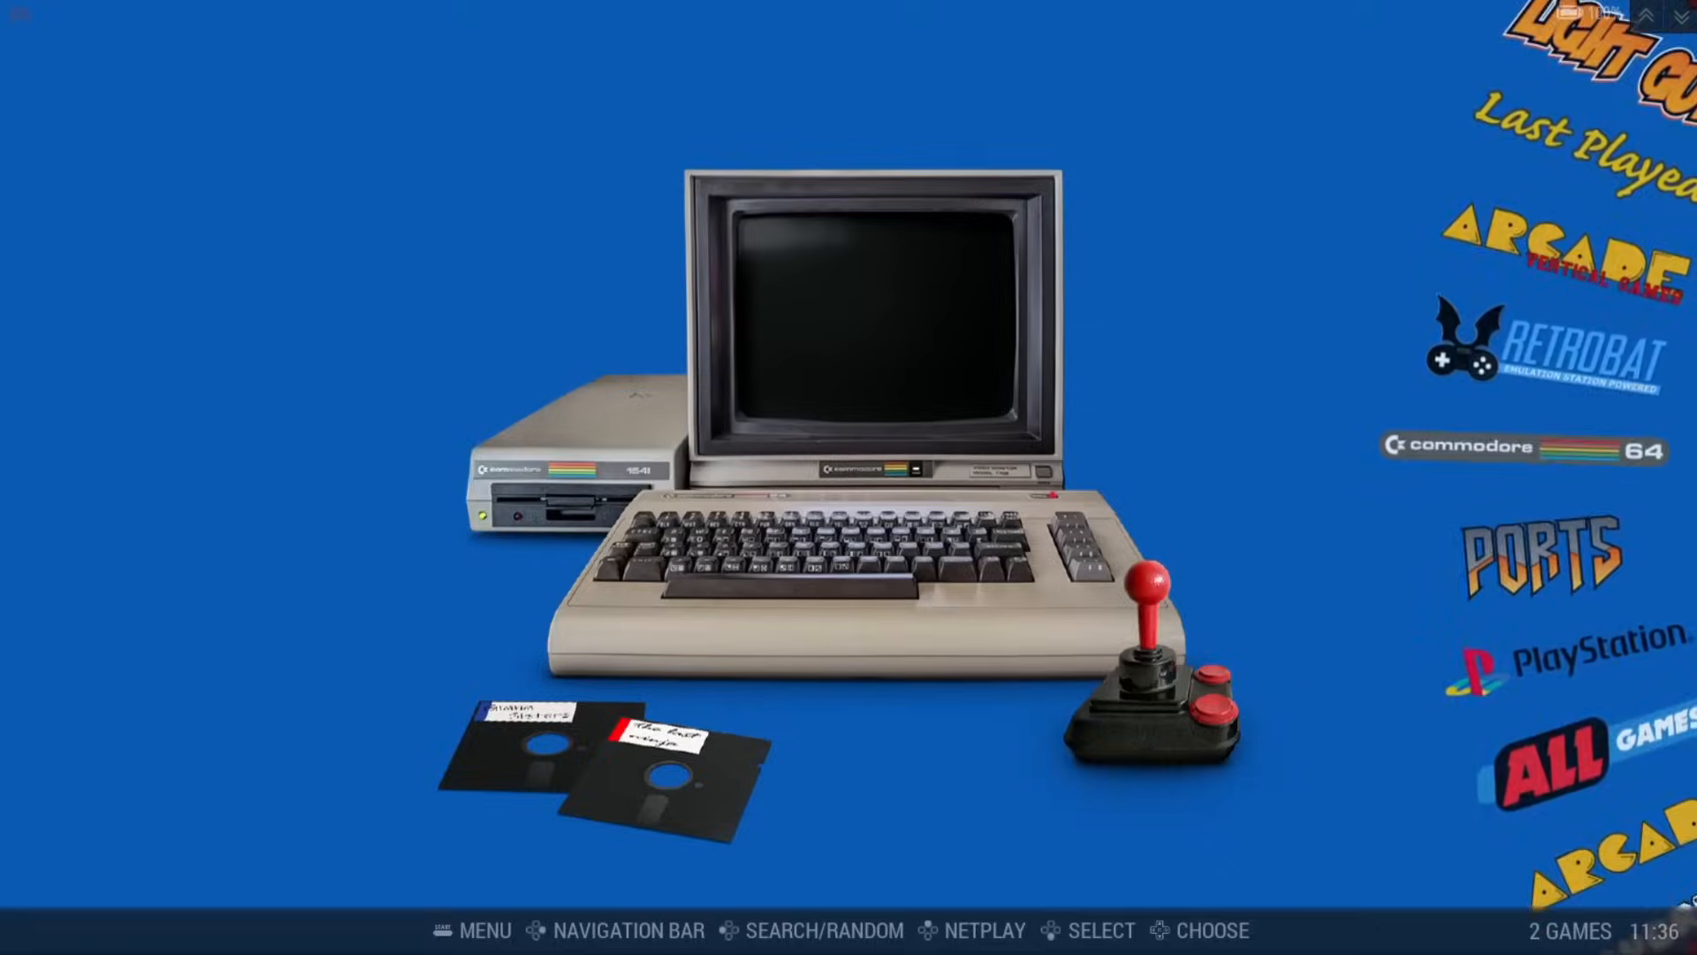
Step: Move through the system carousel from Commodore 64 past Ports and PlayStation to the Favorites collection
key("Up")
key("Up")
key("Up")
key("Up")
key("Up")
key("Up")
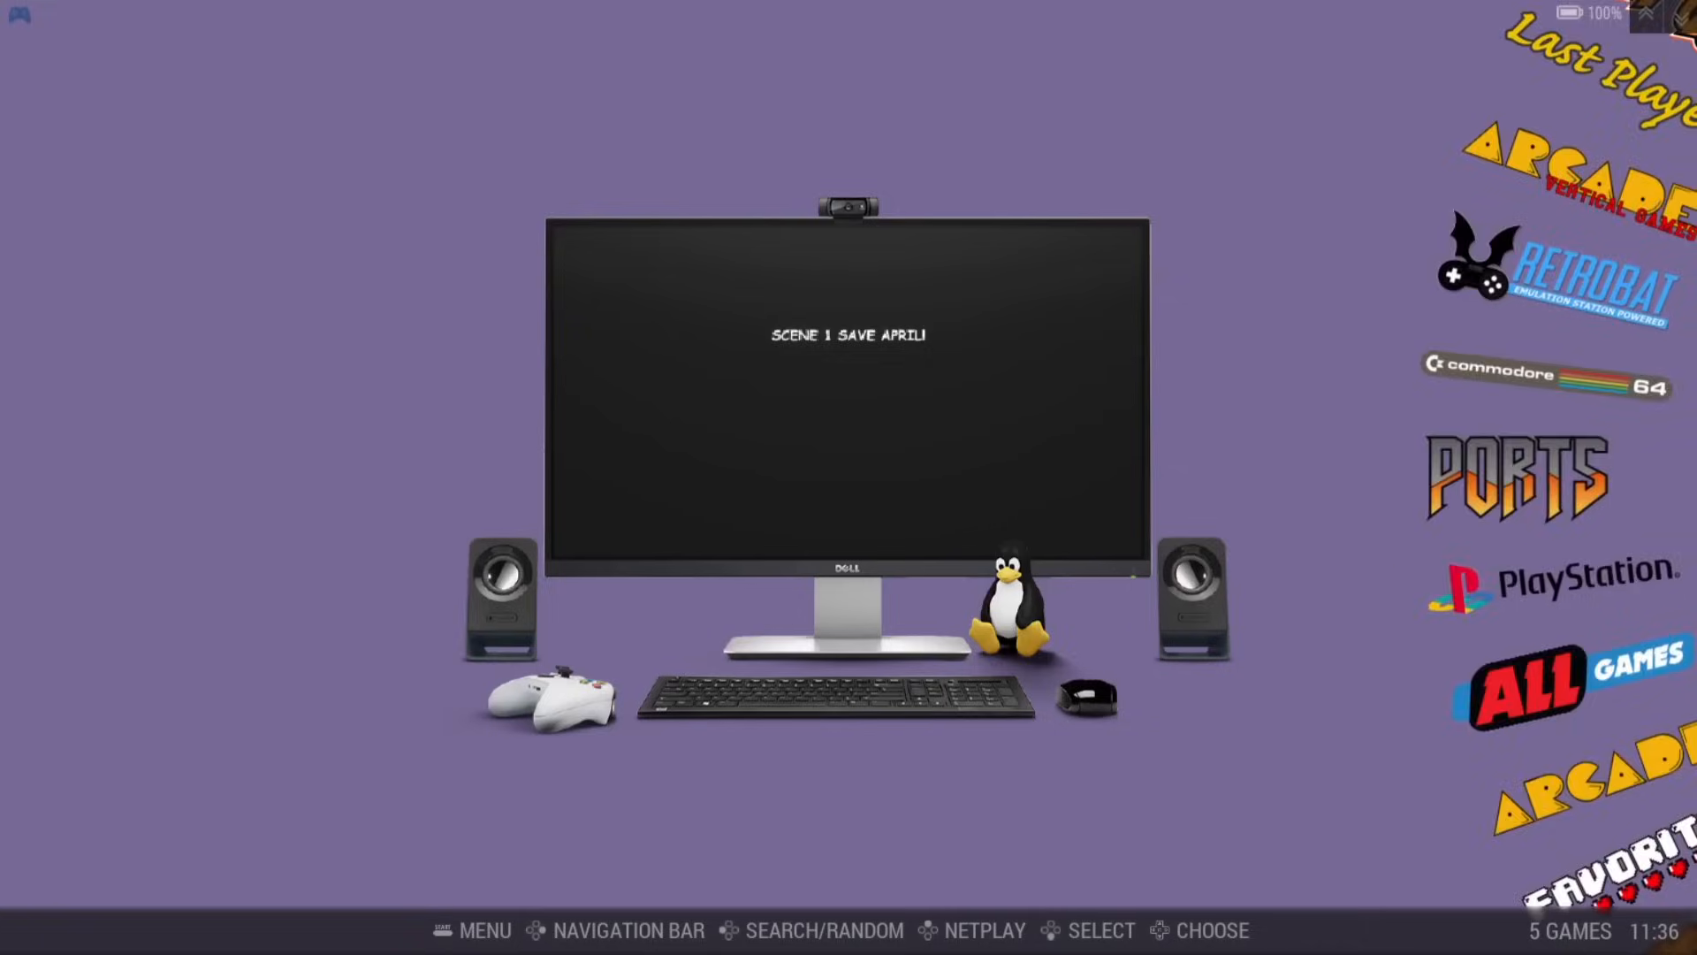
Step: Open the Theme Configuration for Ckau-Book from the User Interface Settings
key("Escape")
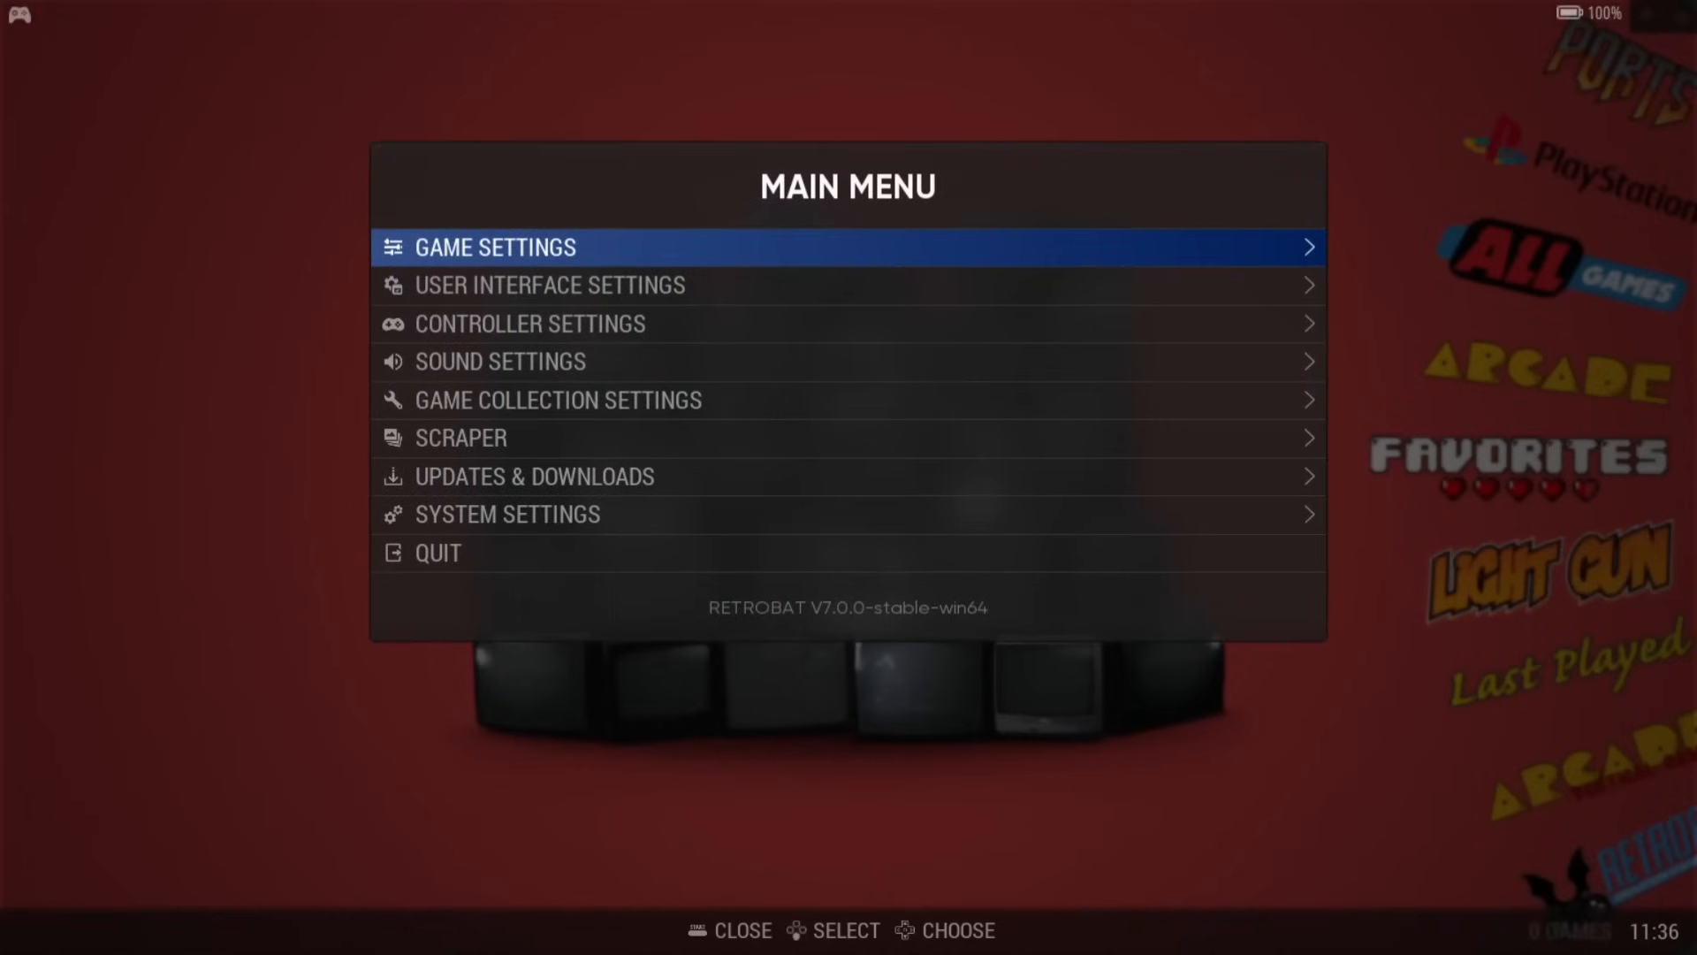
key("Down")
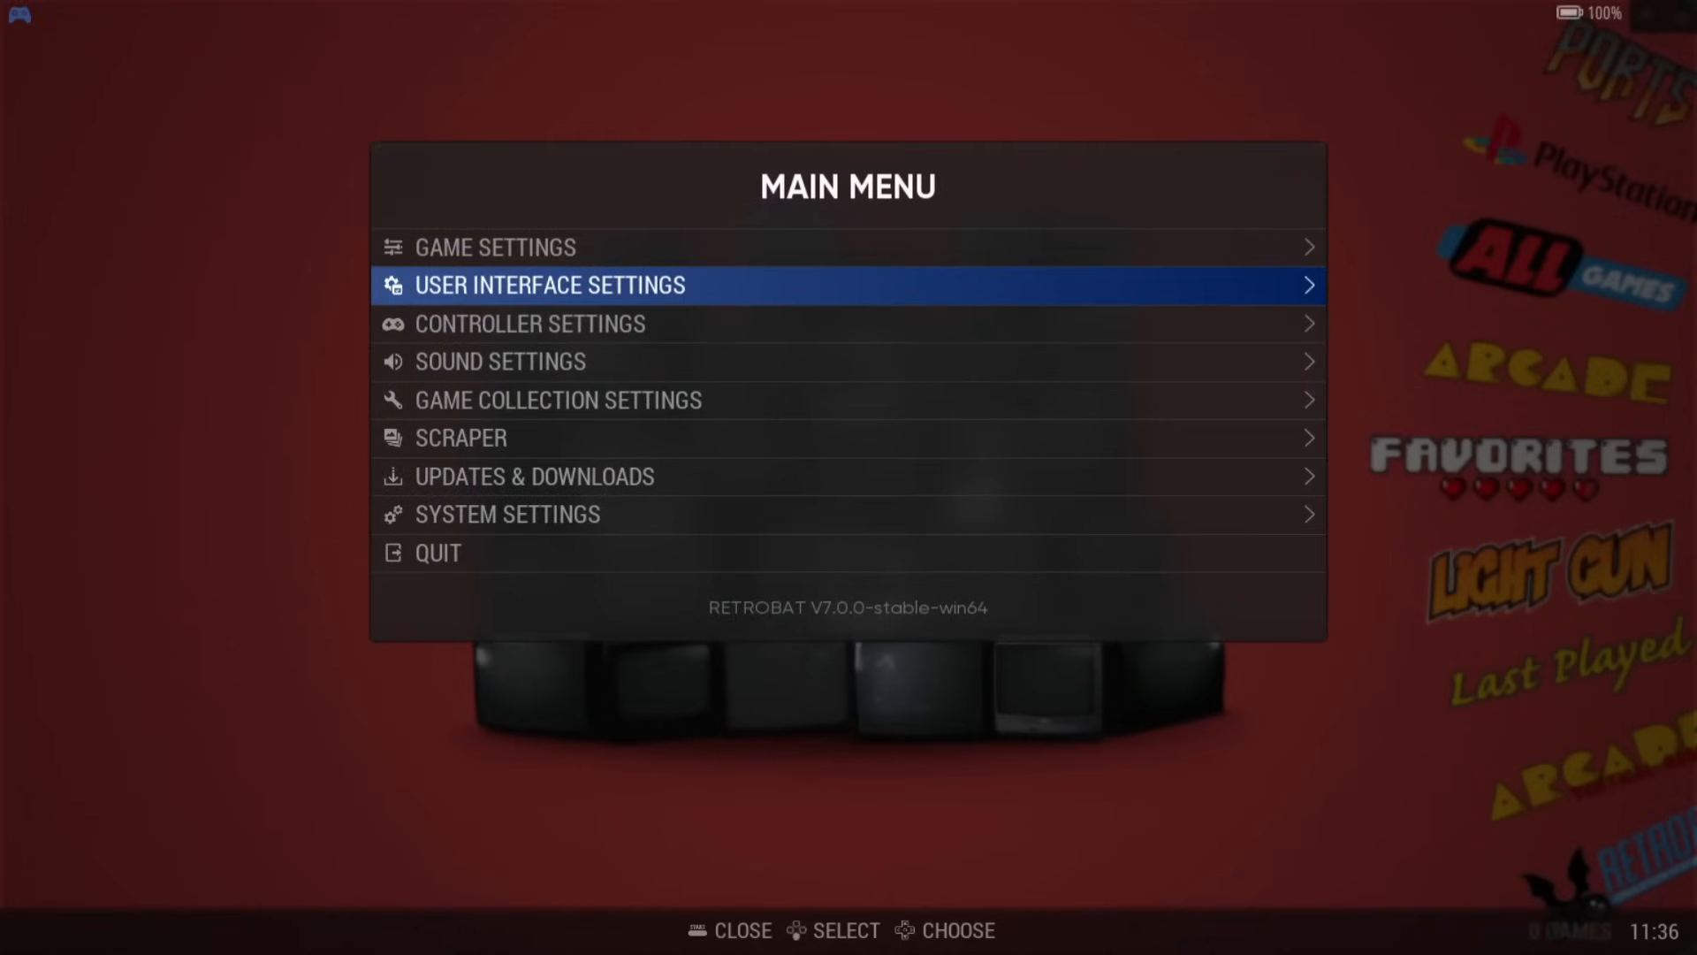
key("Return")
key("Down")
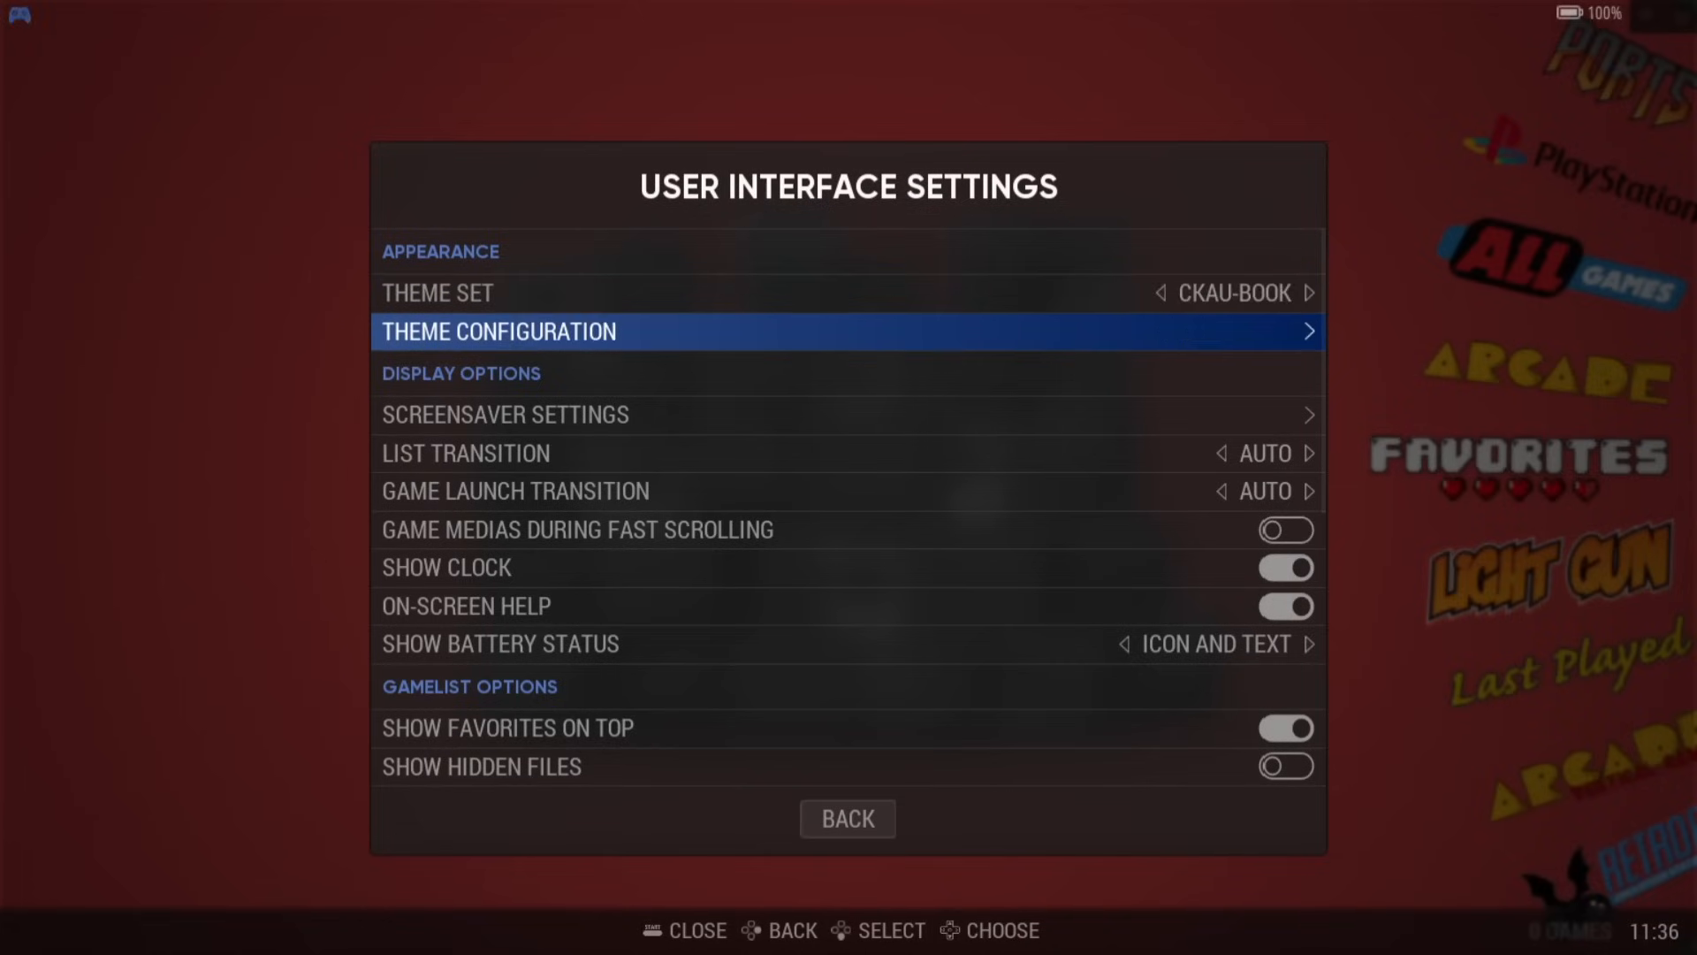
key("Return")
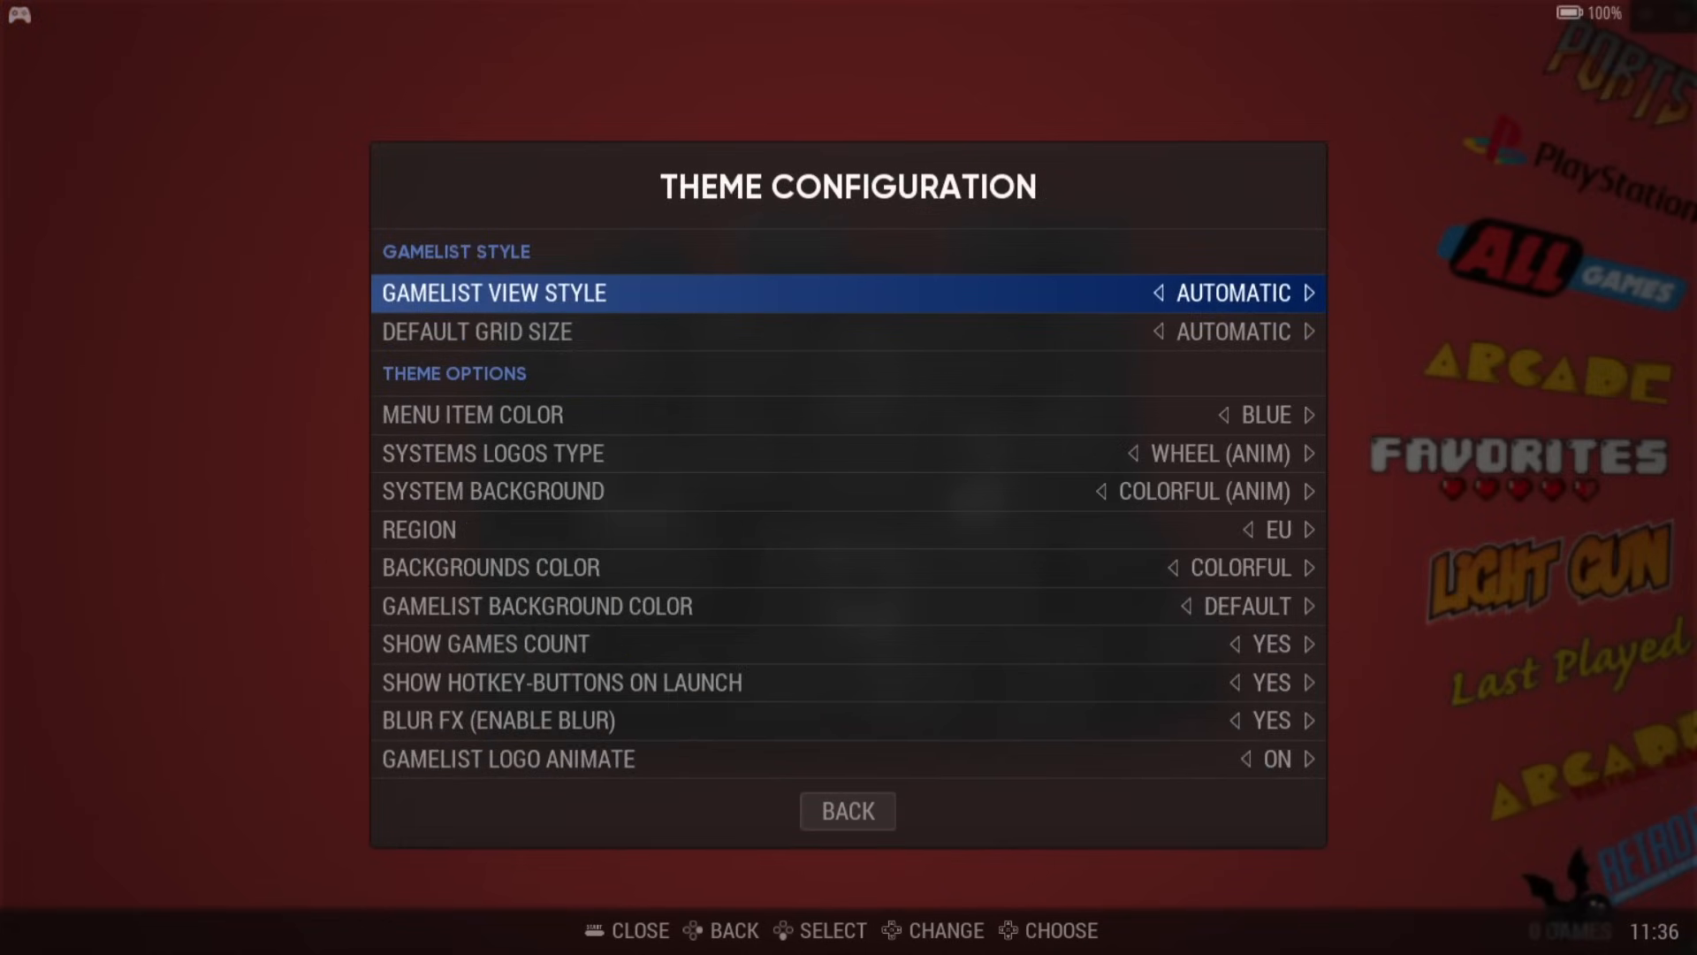
Step: Examine the Ckau-Book gamelist style, theme options, content background and reset tool, and return to the User Interface Settings
key("Down")
key("Down")
key("Down")
key("Down")
key("Down")
key("Down")
key("Down")
key("Down")
key("Down")
key("Down")
key("Down")
key("Down")
key("Down")
key("Down")
key("Down")
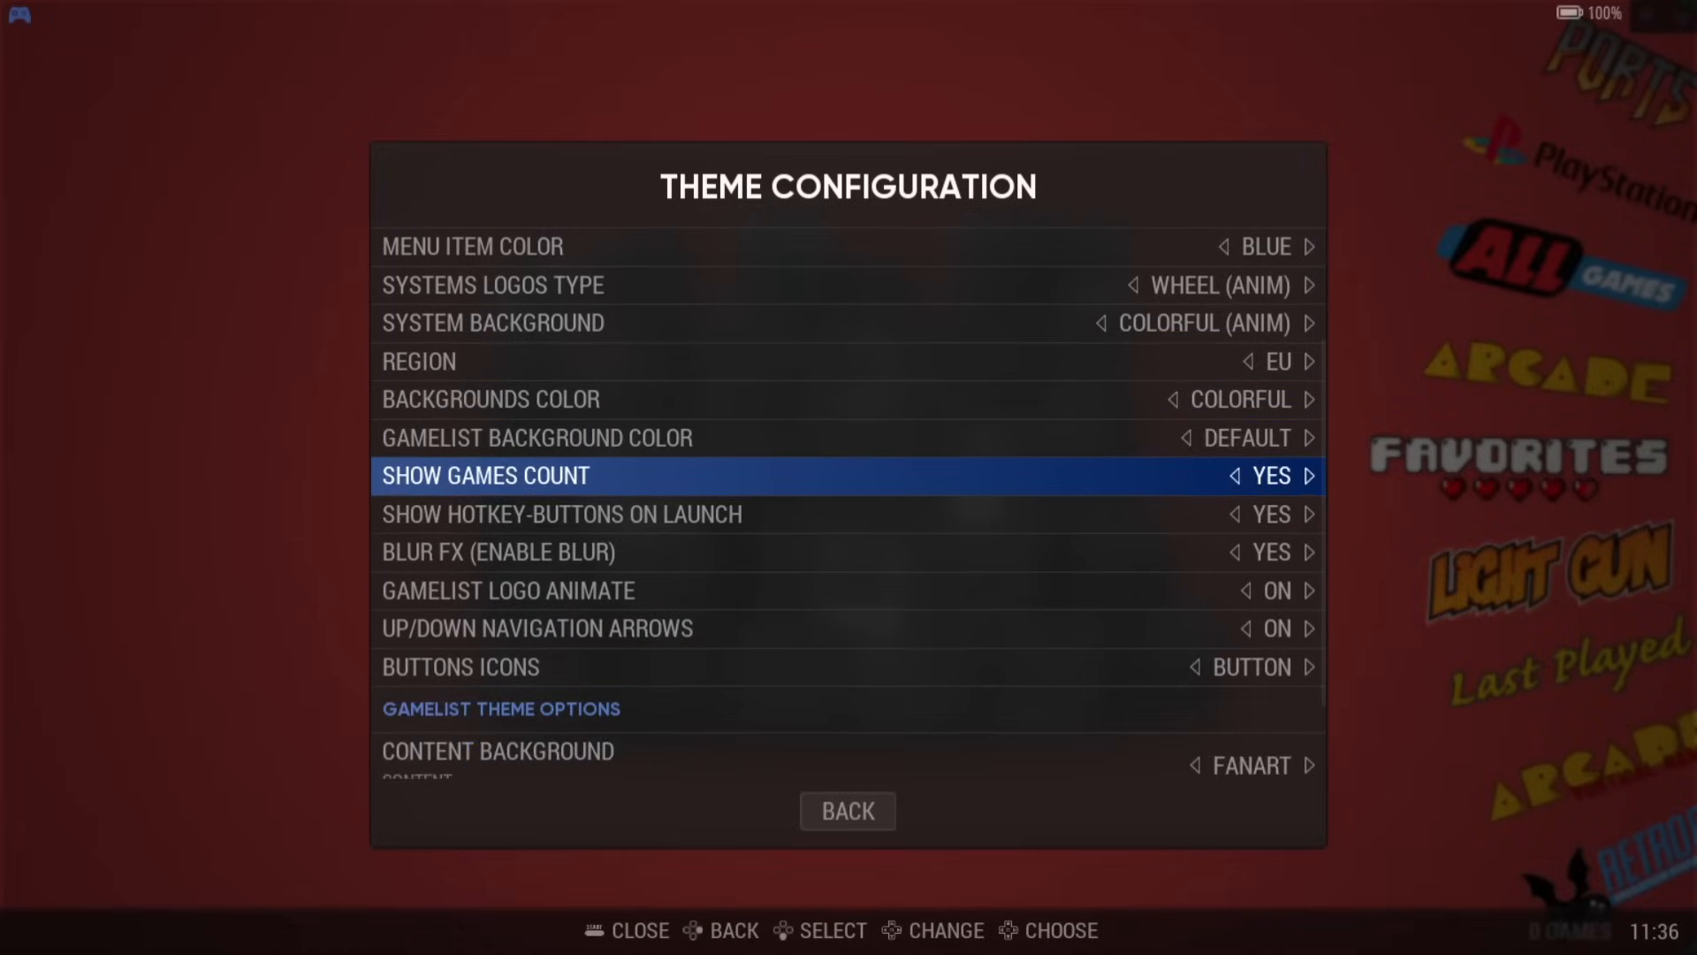
key("Up")
key("Up")
key("Up")
key("Up")
key("Up")
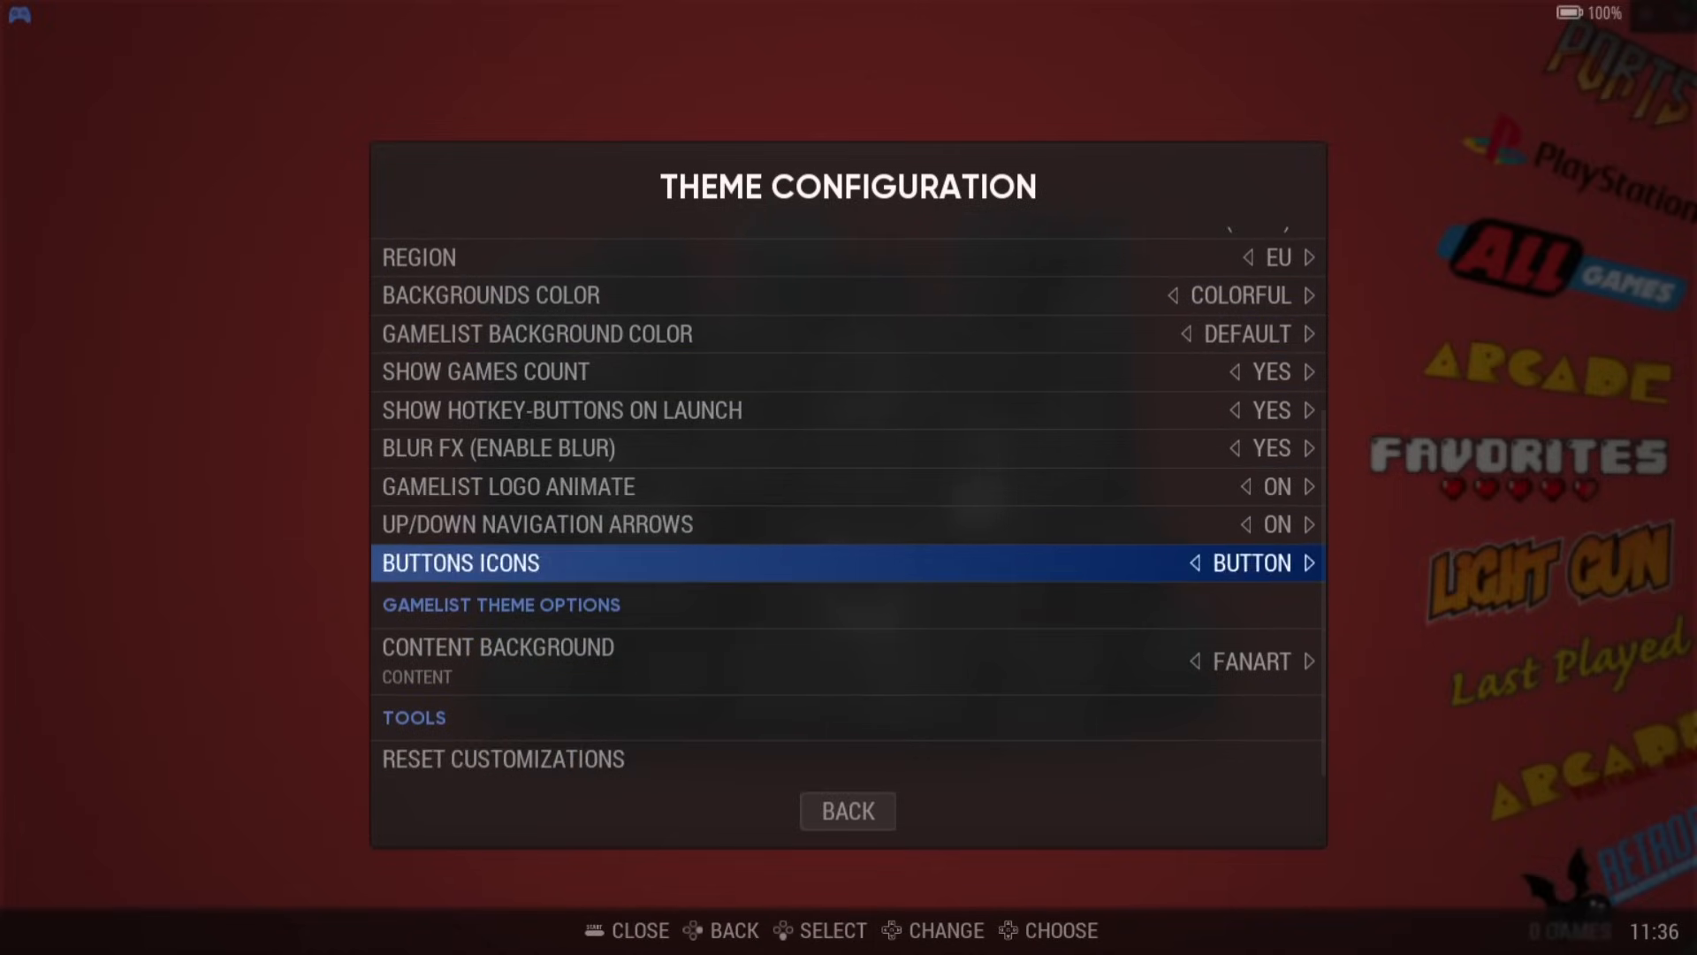
key("Down")
key("Down")
key("Down")
key("Down")
key("Down")
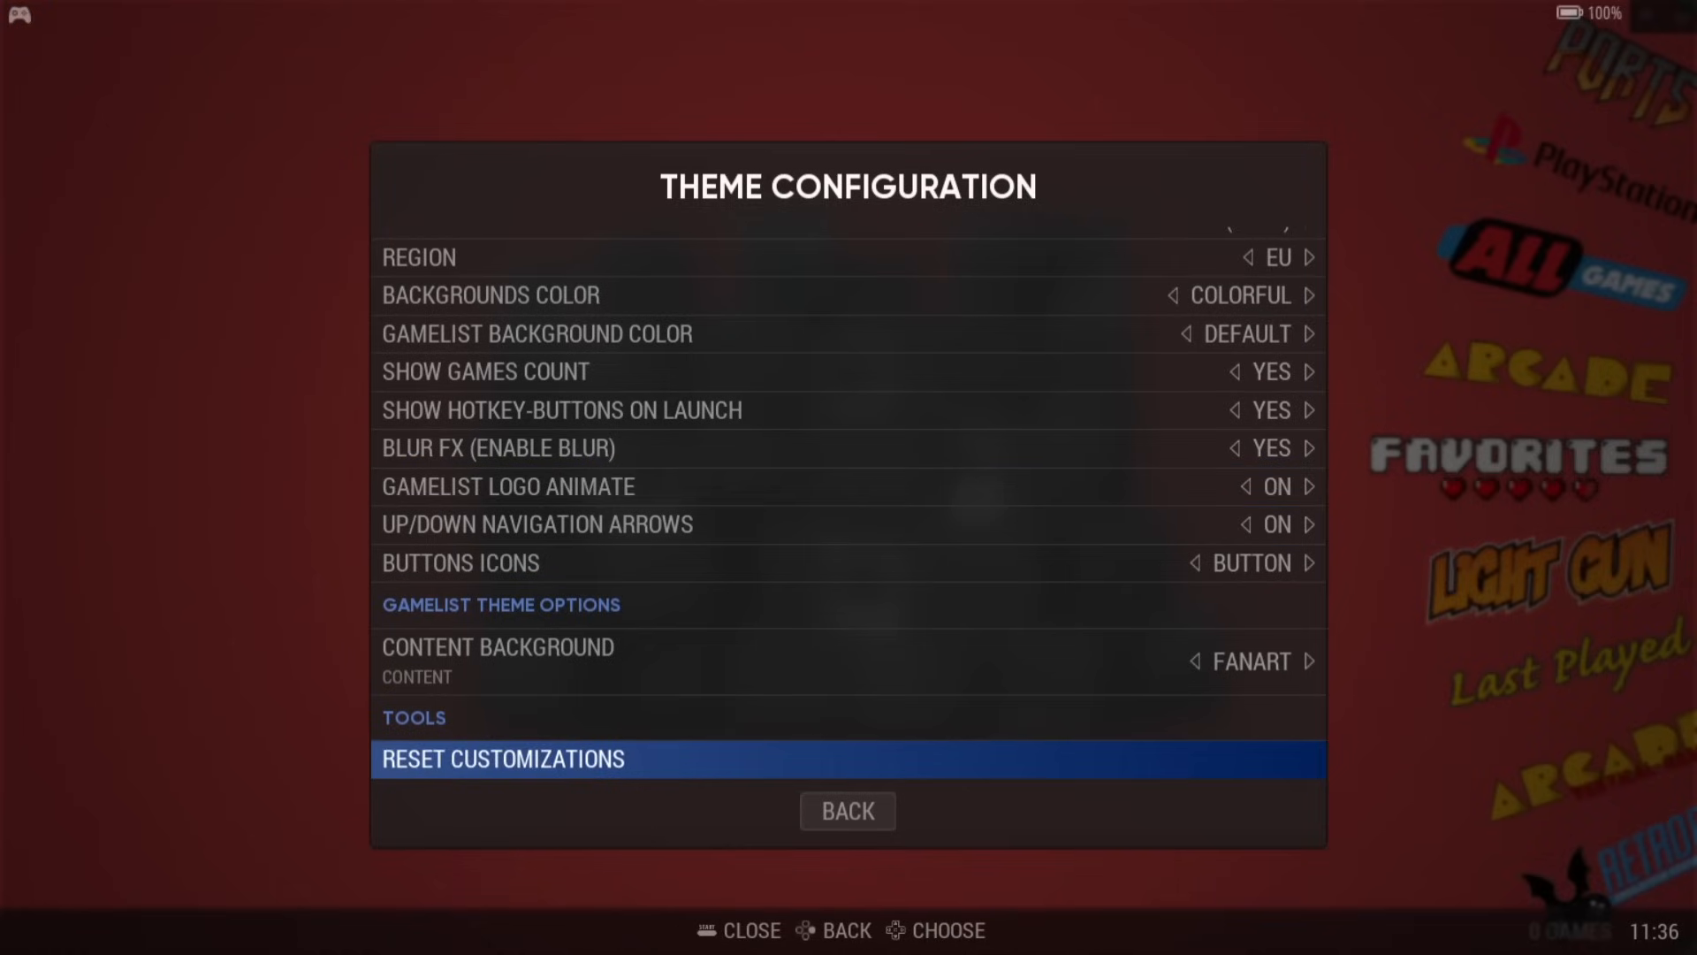
key("BackSpace")
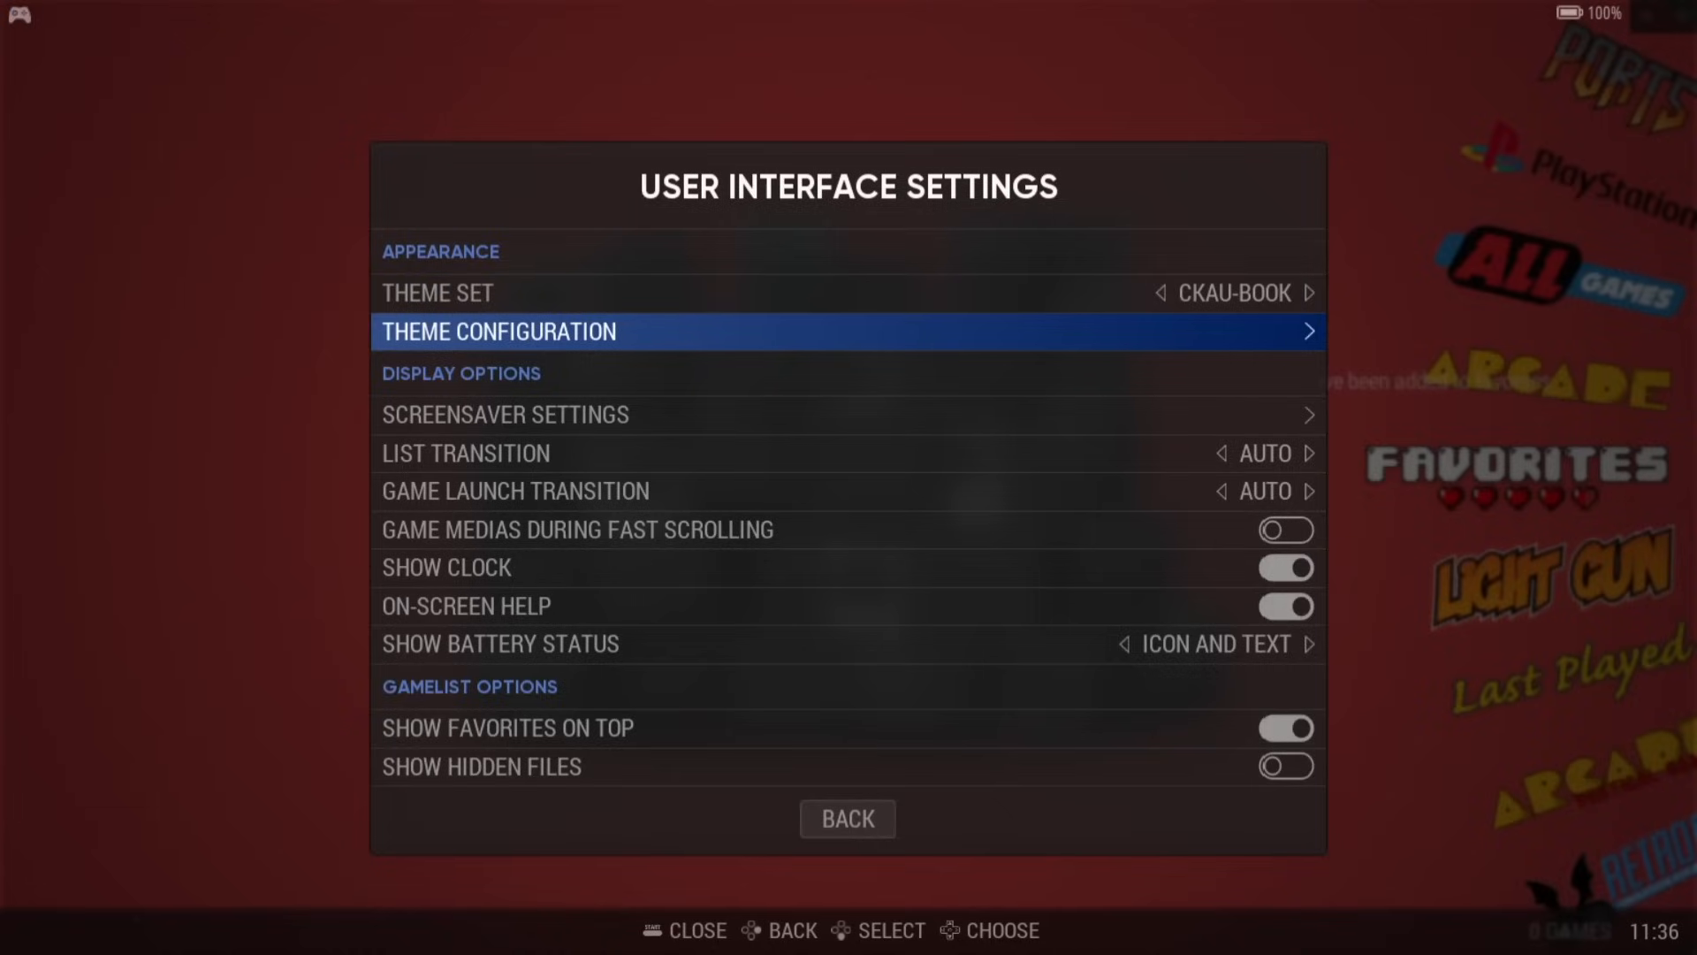
Step: Switch the theme set to ES-THEME-CARBON-MASTER and go back to the All Games collection
key("Up")
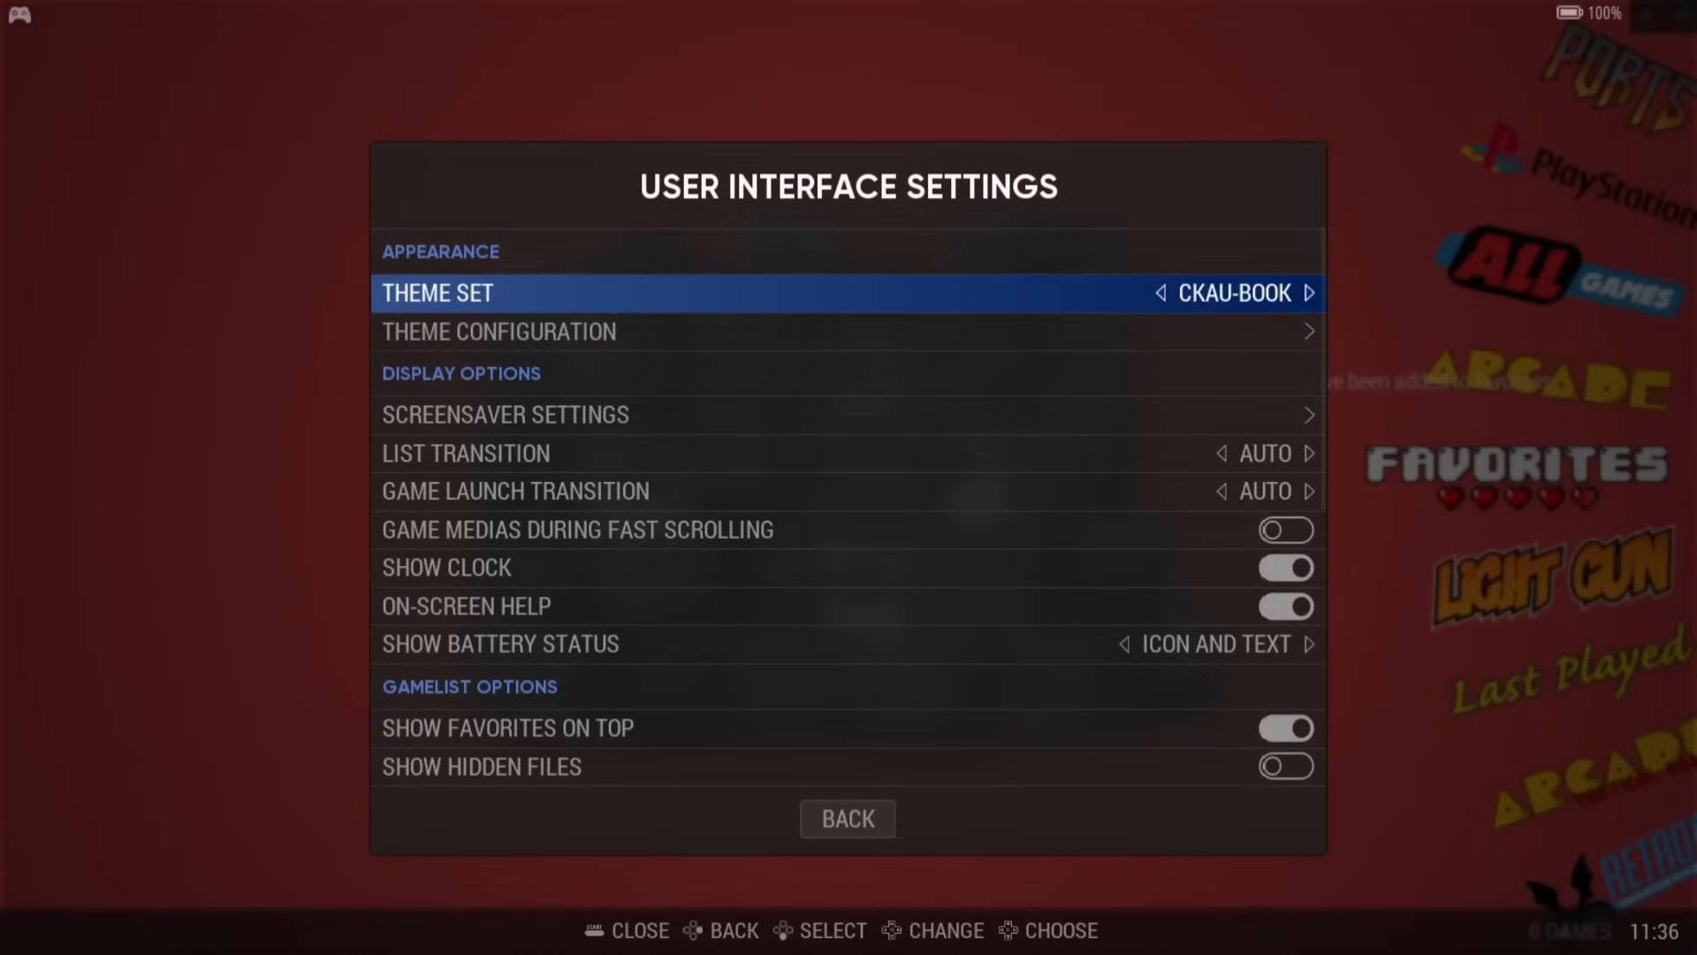
key("Return")
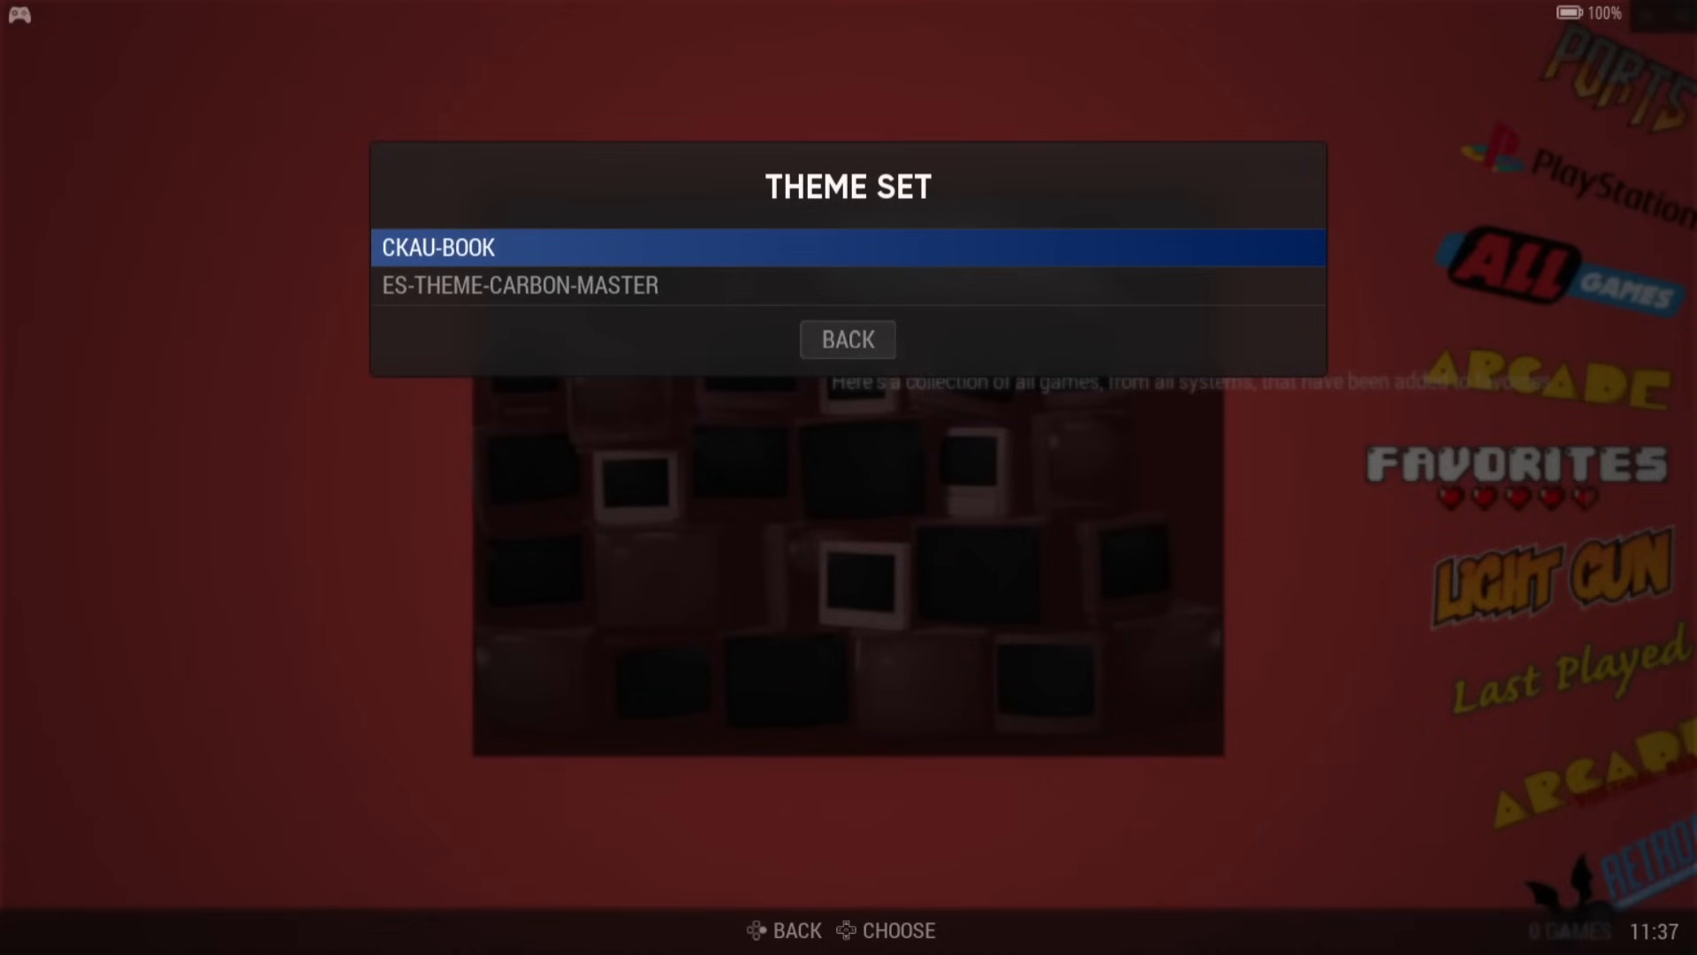
key("Down")
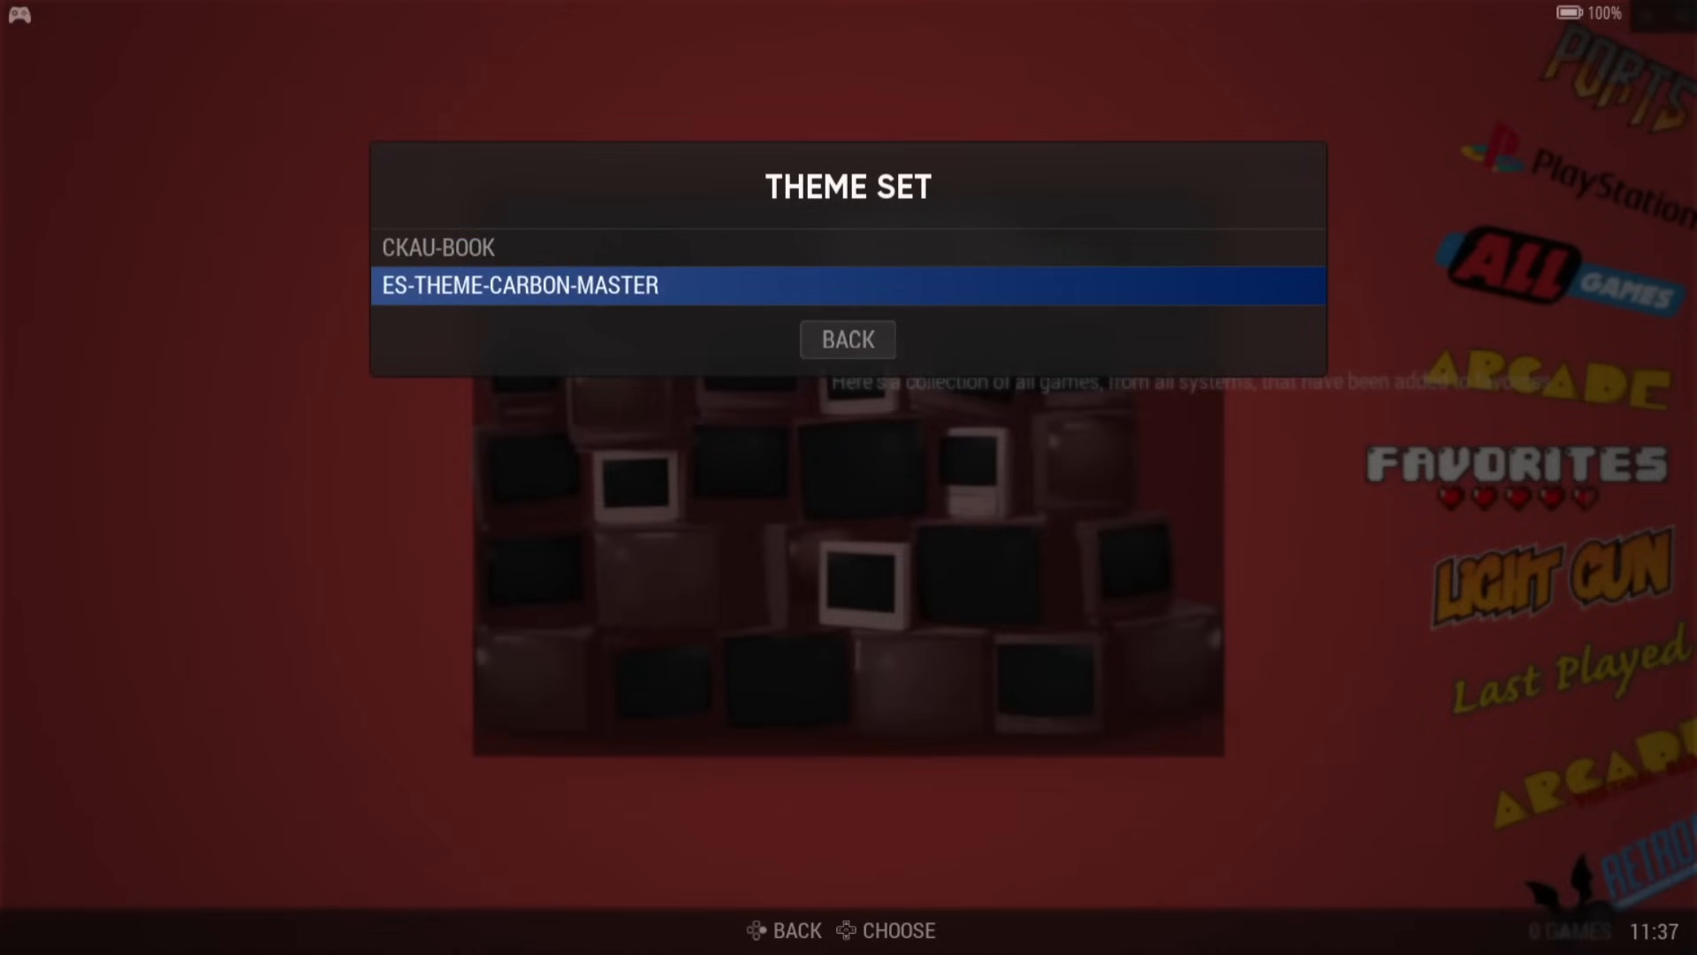
key("Return")
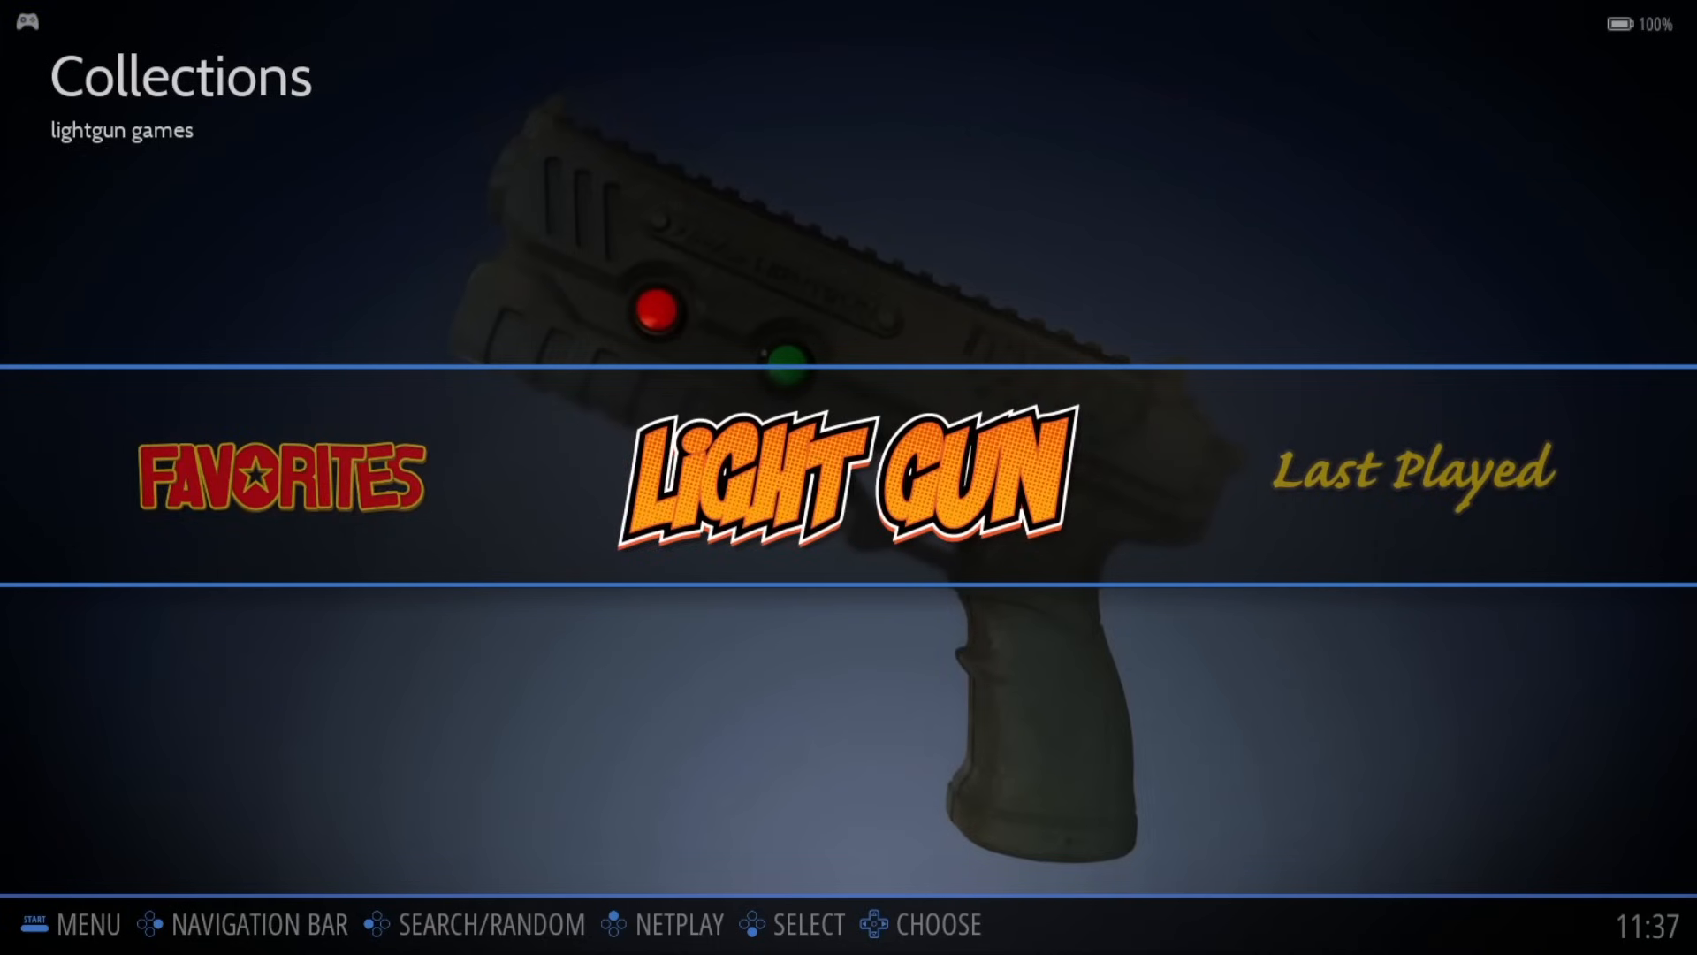
key("Left")
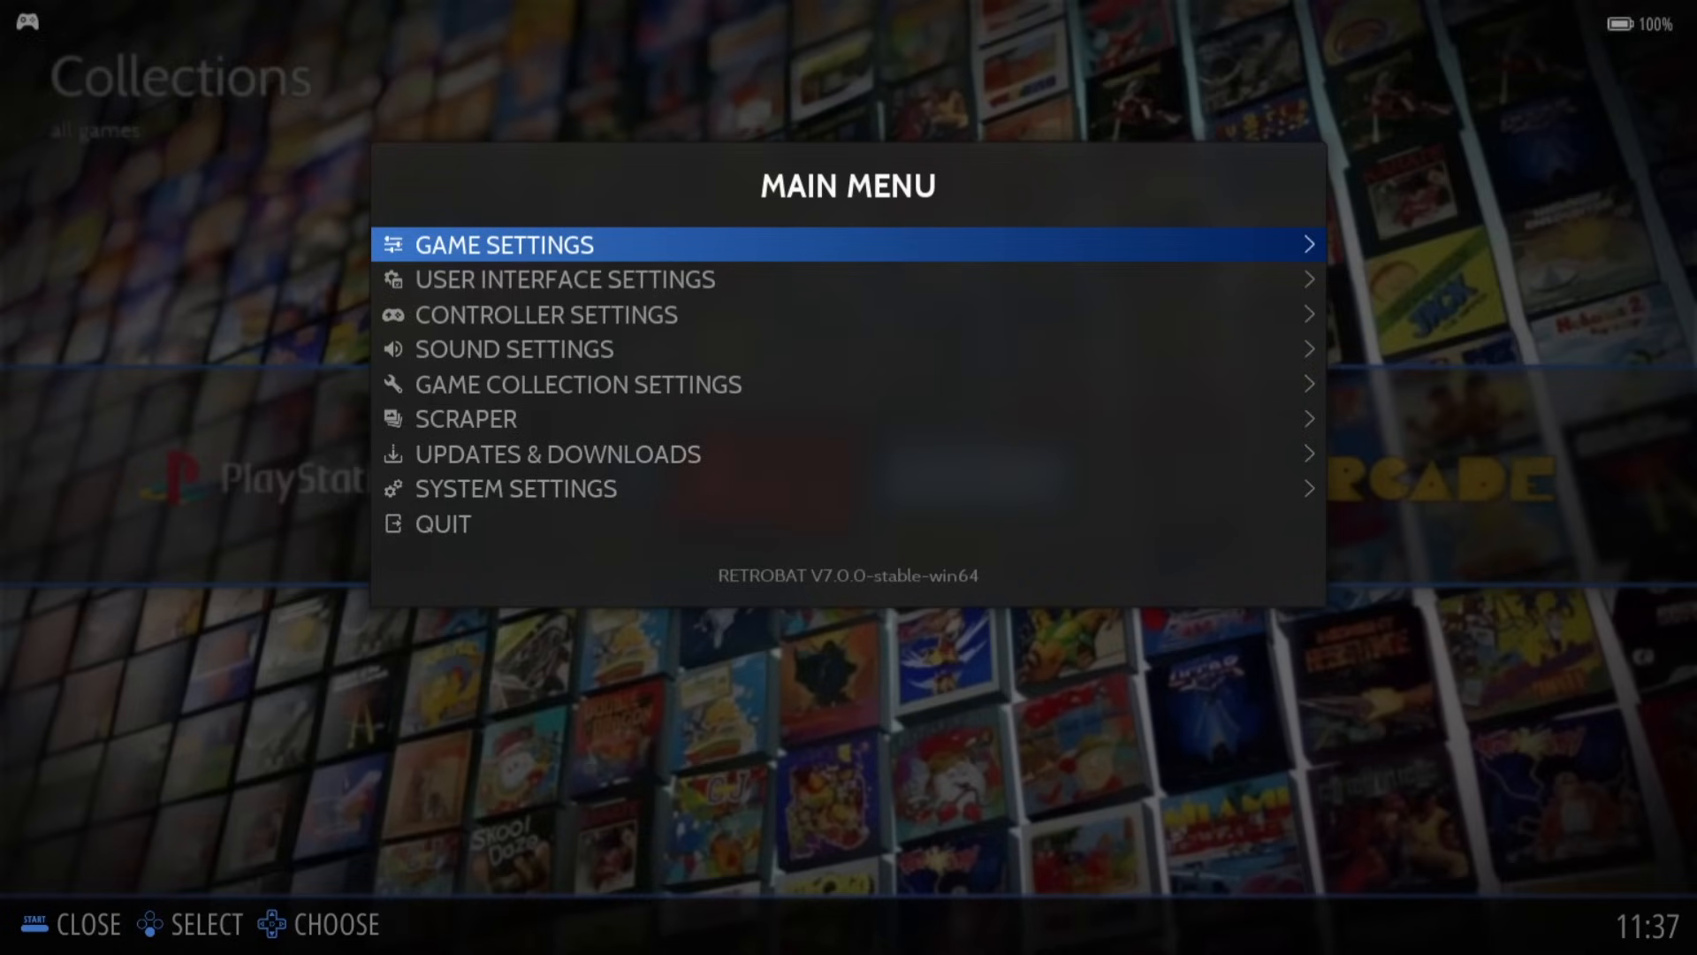
Step: Try to turn on RetroAchievements in the RetroAchievement section of the game settings
key("Return")
key("Down")
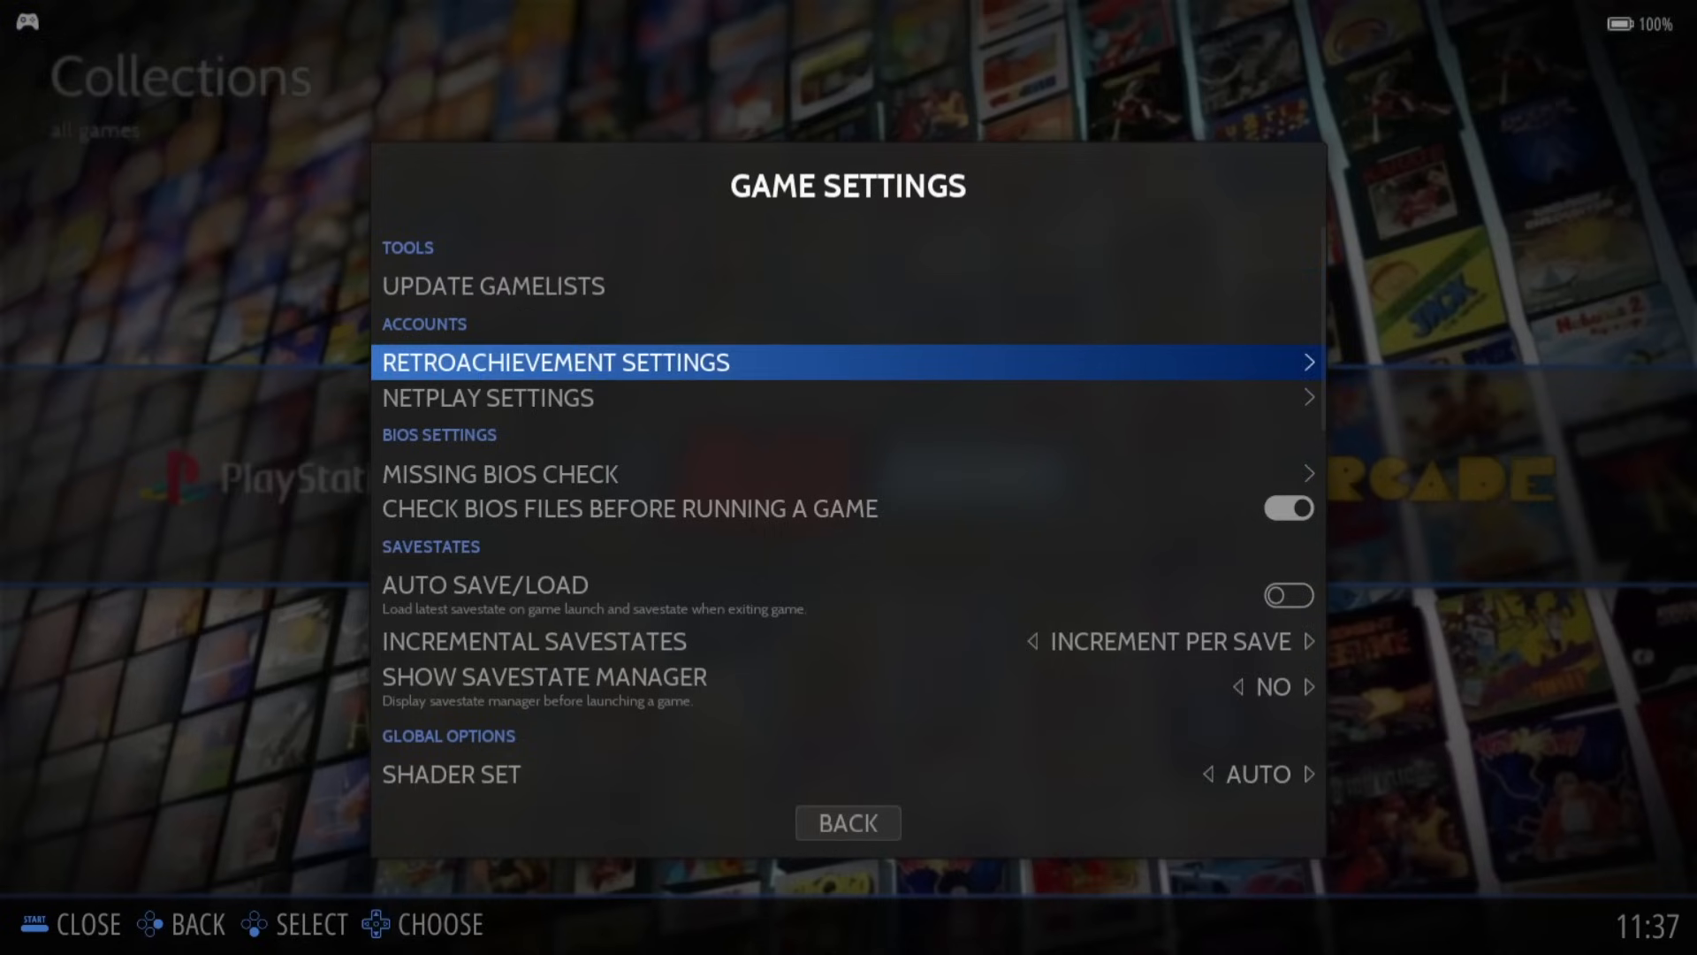
key("Return")
key("Return")
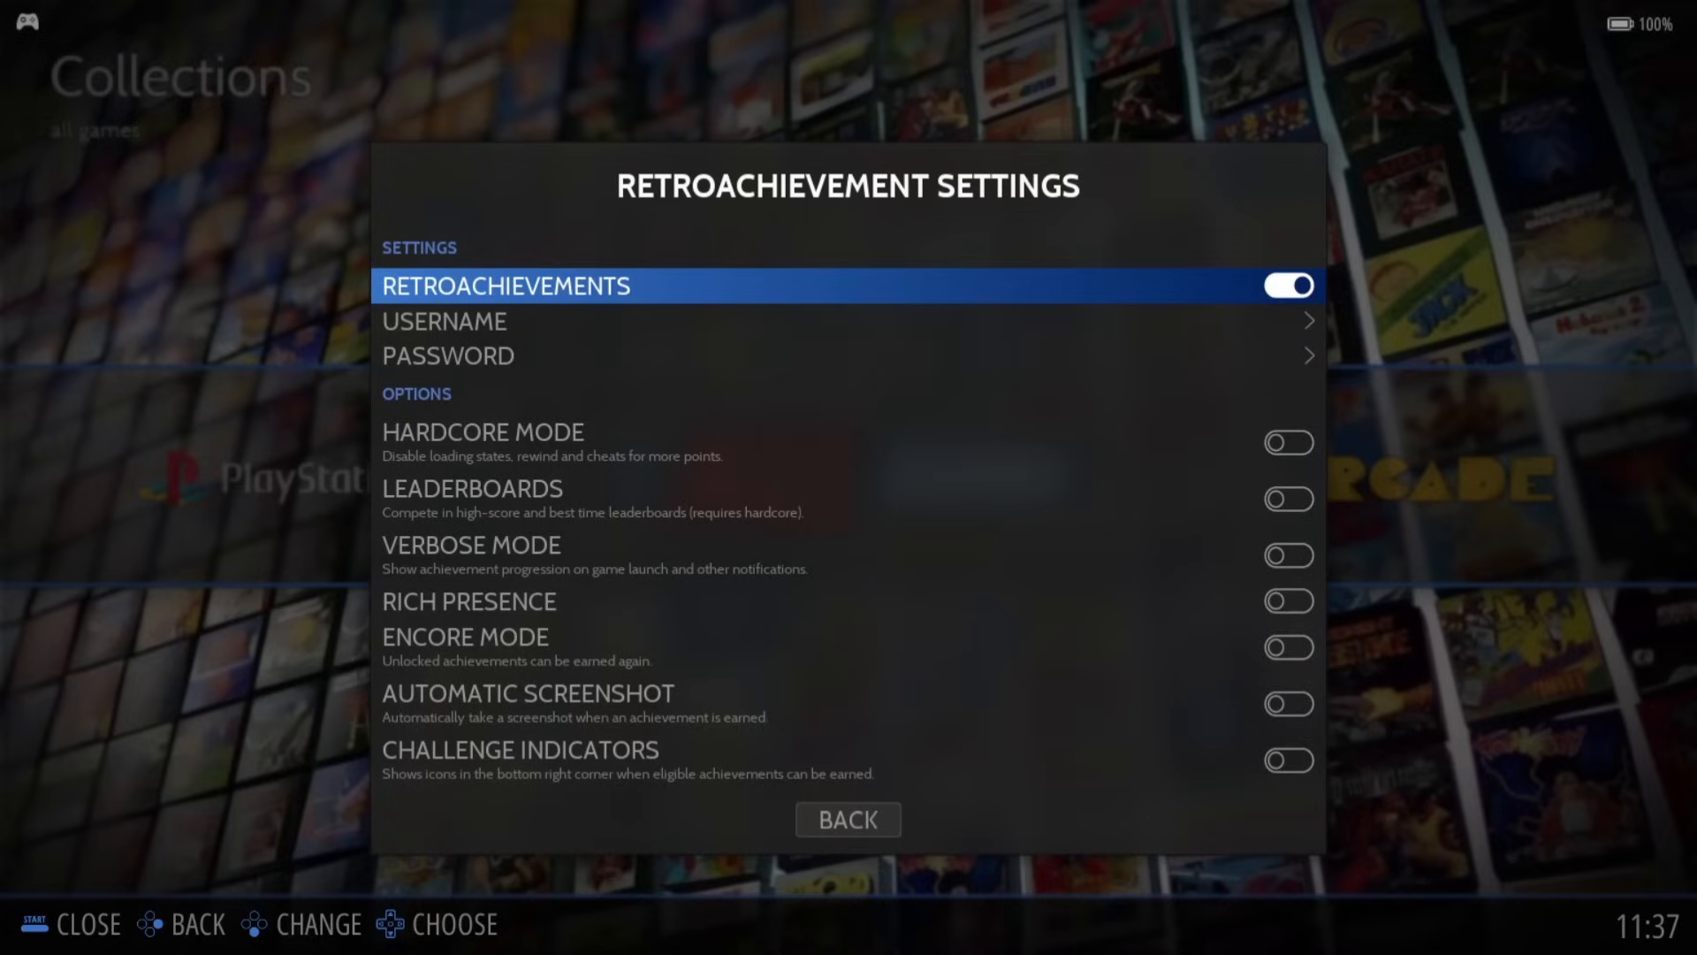
Step: Inspect the RetroAchievements username and password entries without filling them in, and return to the main menu
key("Down")
key("Return")
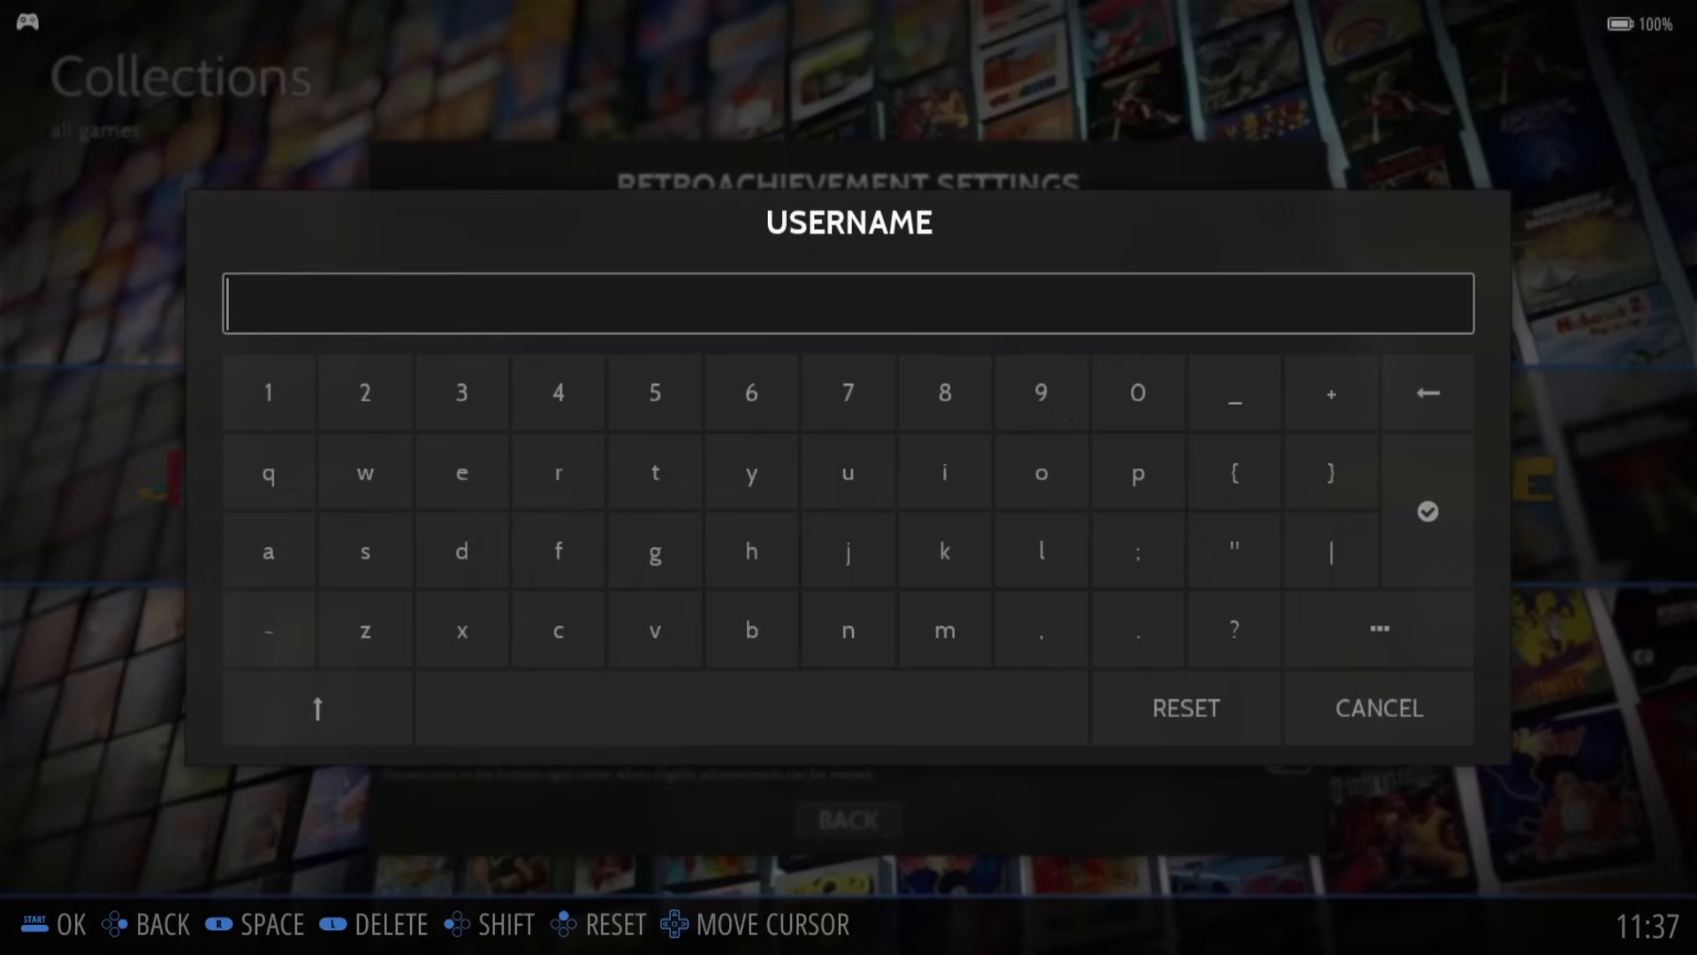
key("Escape")
key("Down")
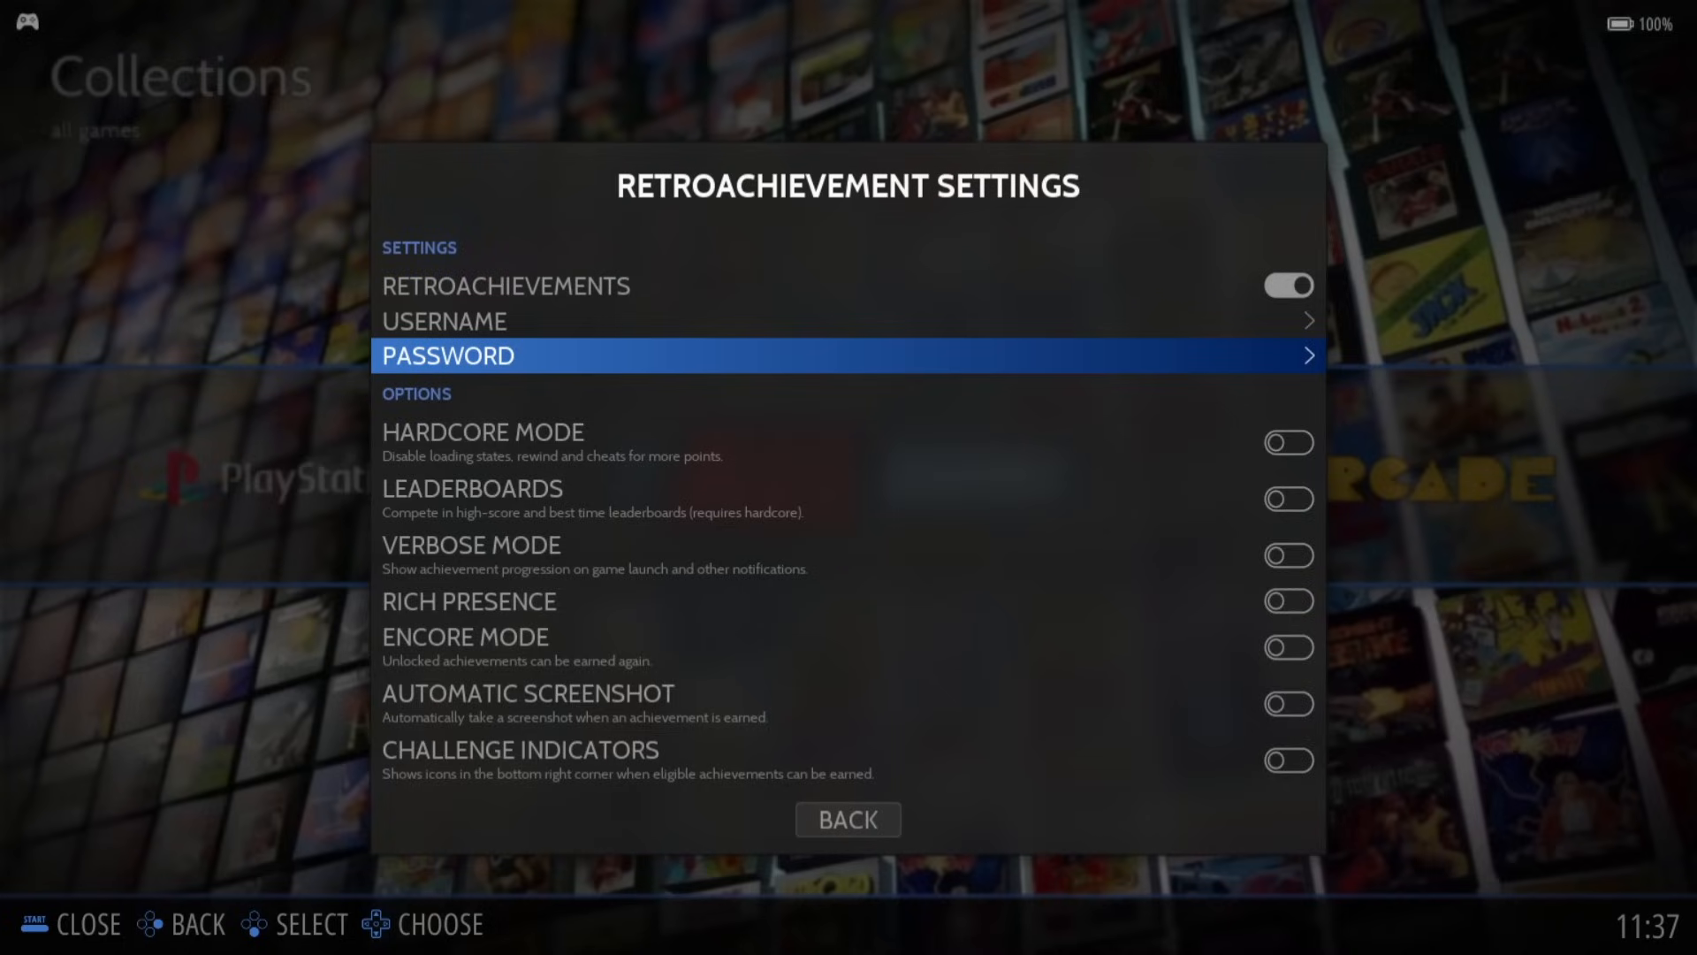
key("Escape")
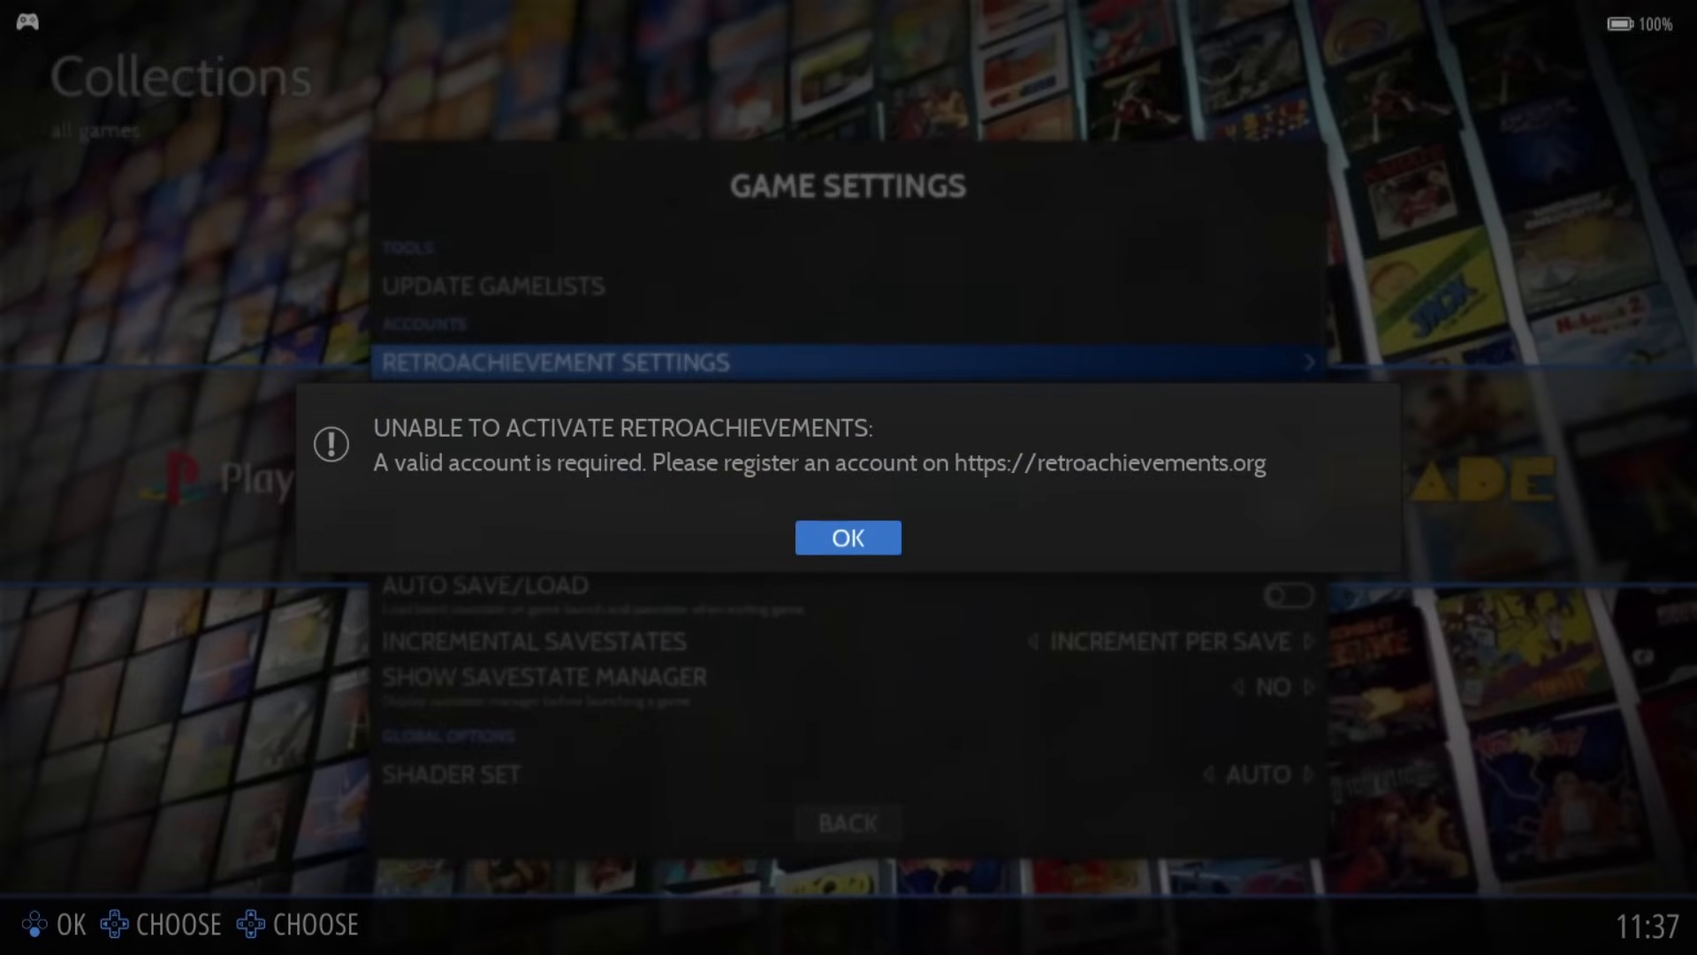
key("Return")
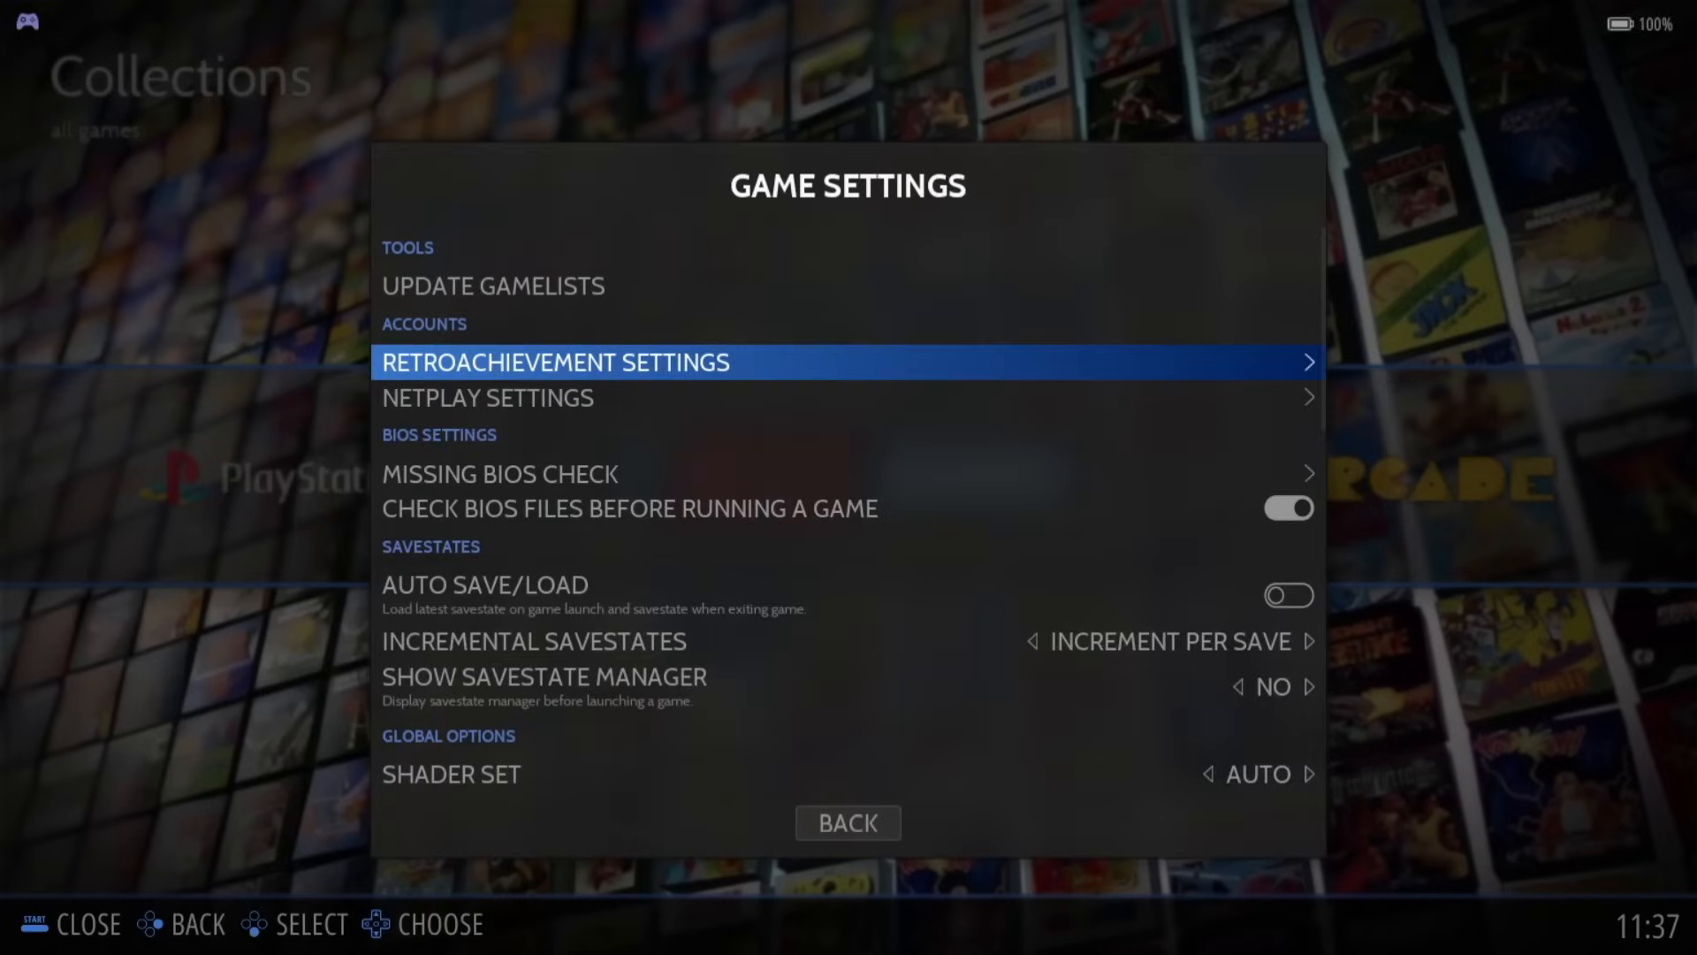
key("Escape")
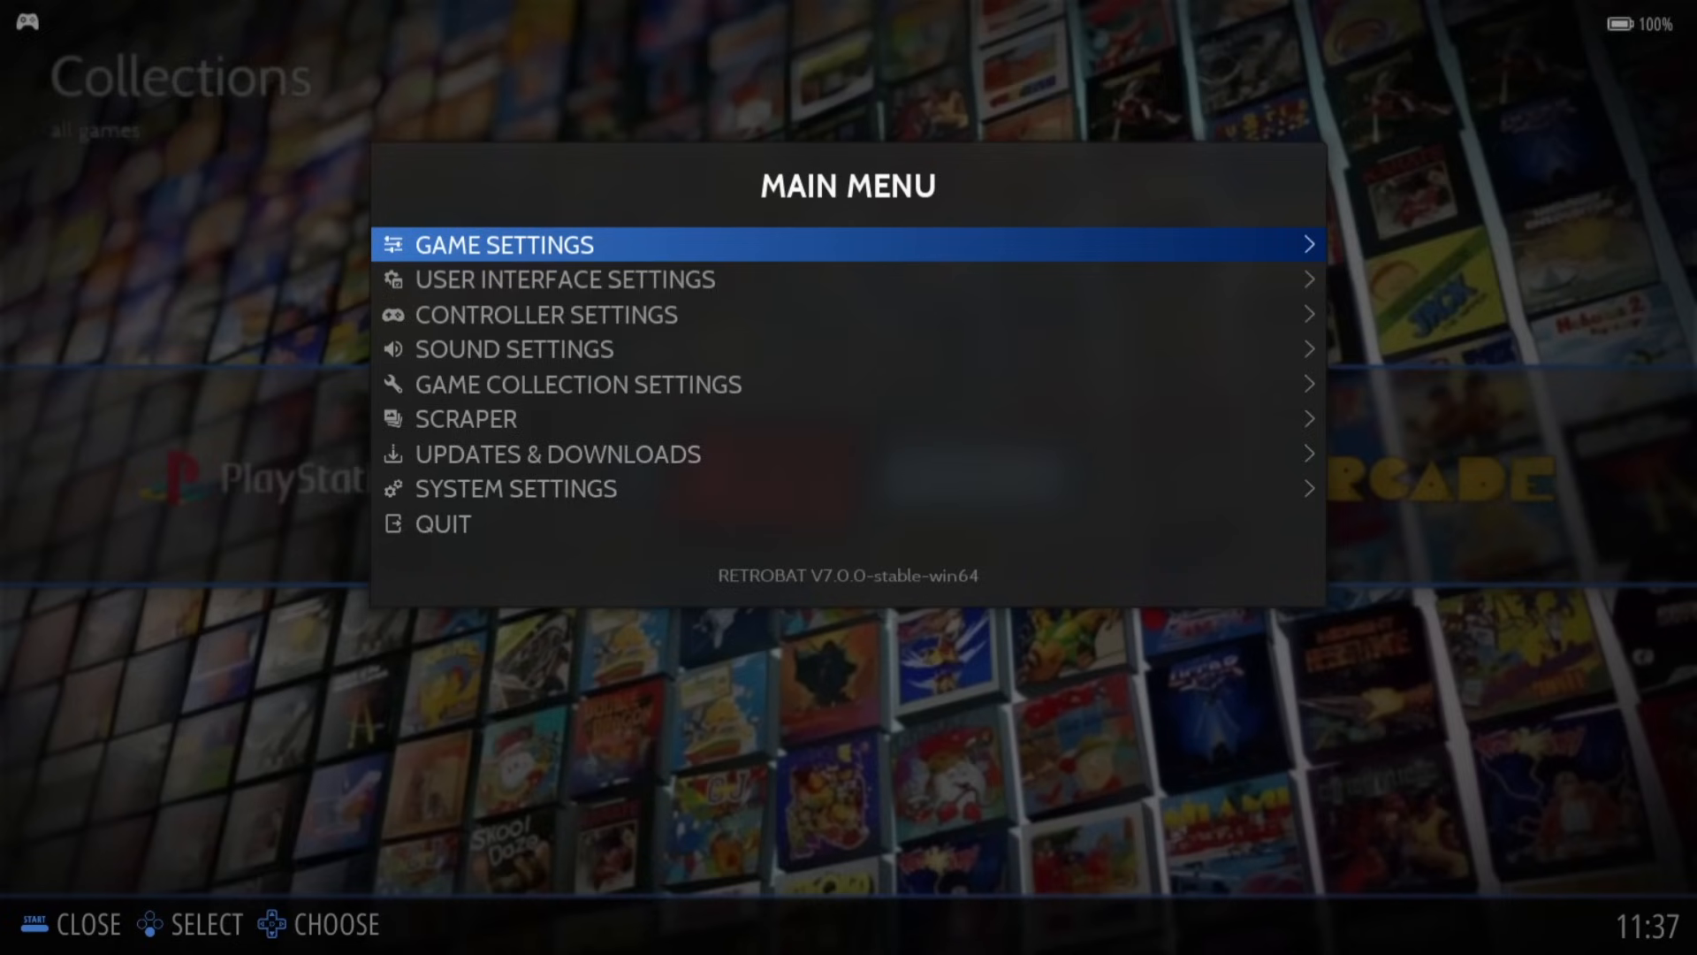
Step: Open the Intro Videos category of the Content Downloader in the updates and downloads section
key("Down")
key("Down")
key("Down")
key("Down")
key("Down")
key("Down")
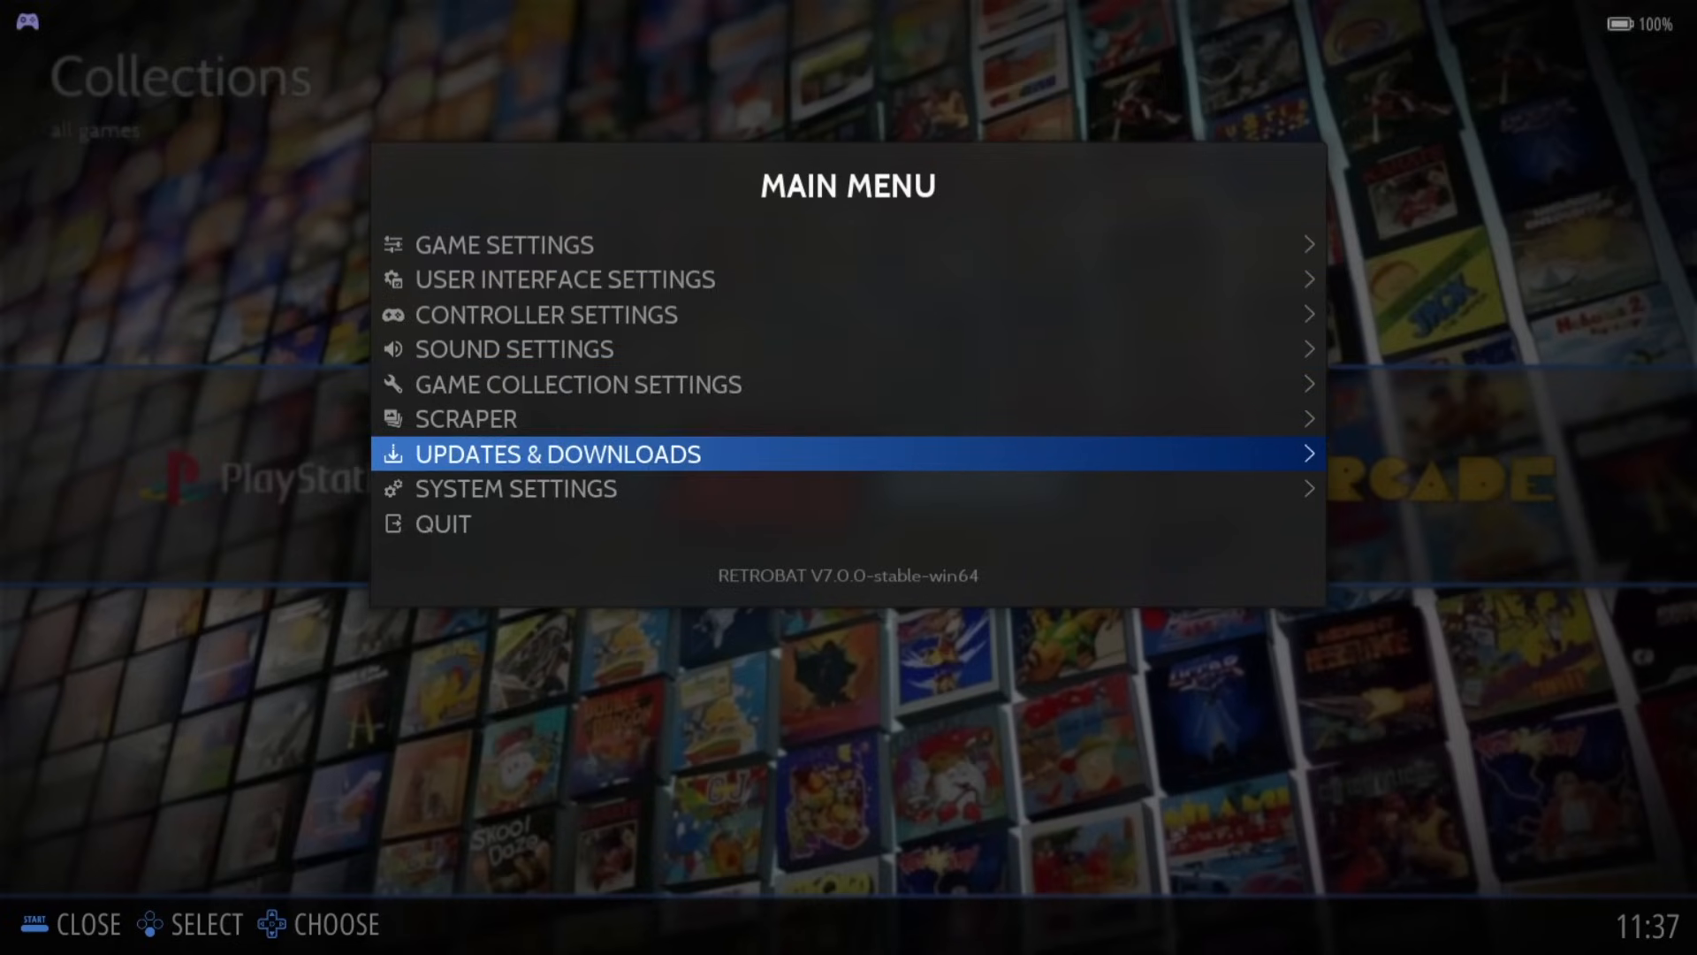
key("Return")
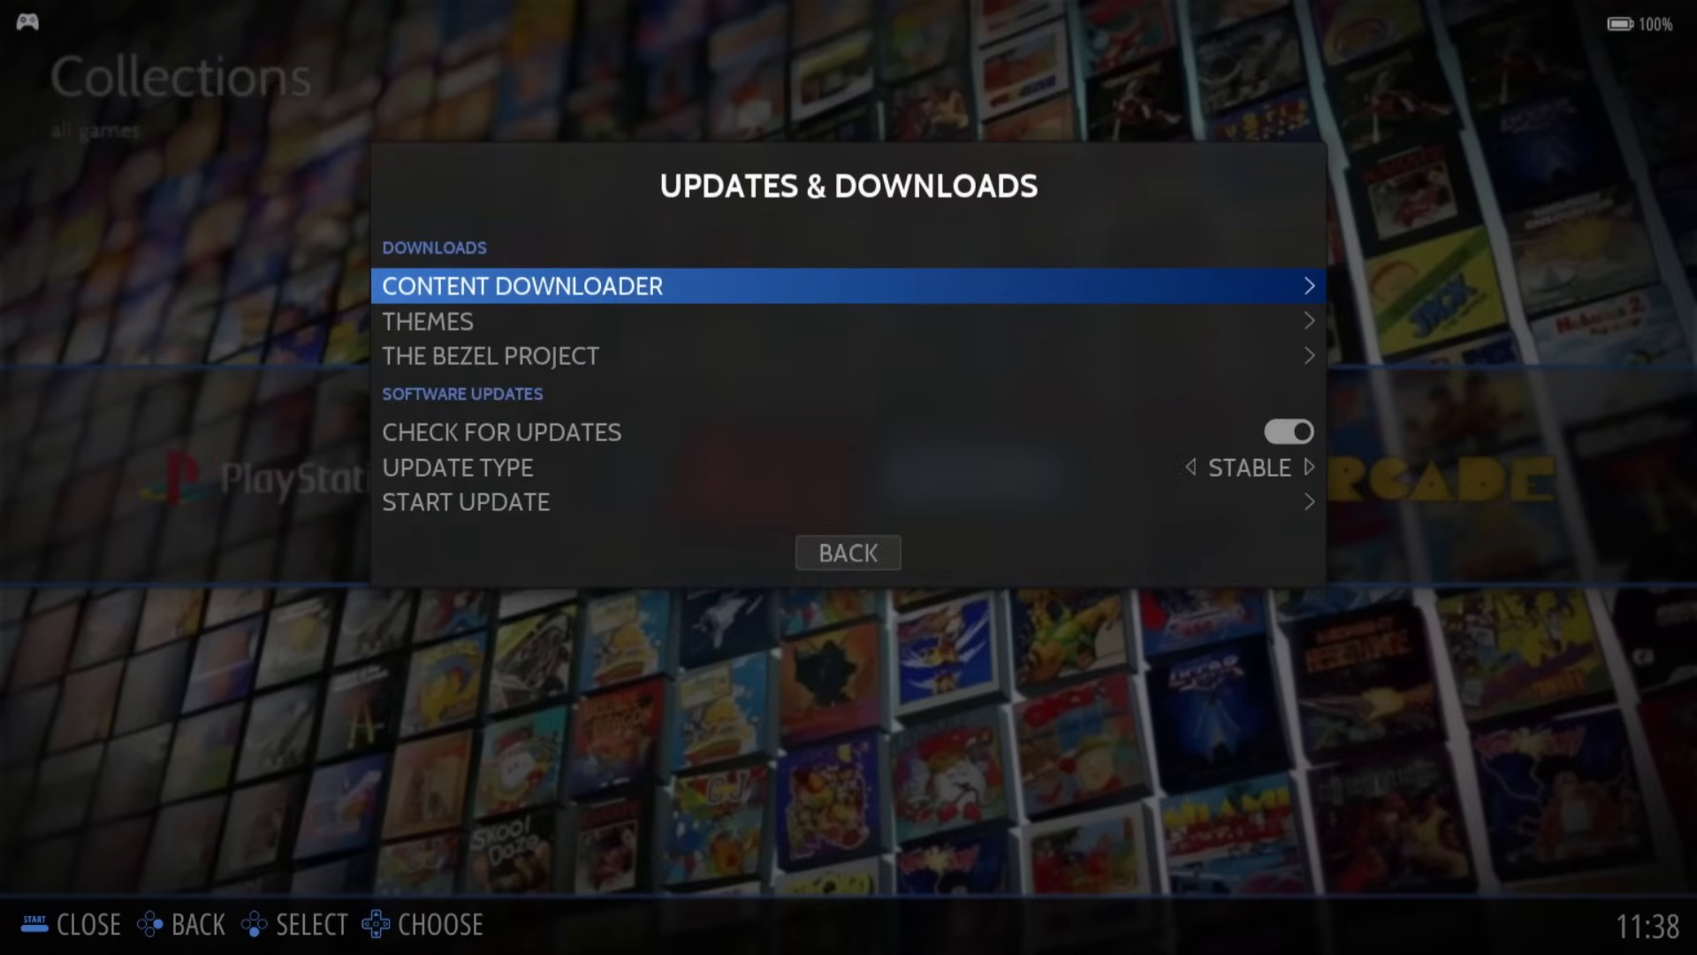
key("Return")
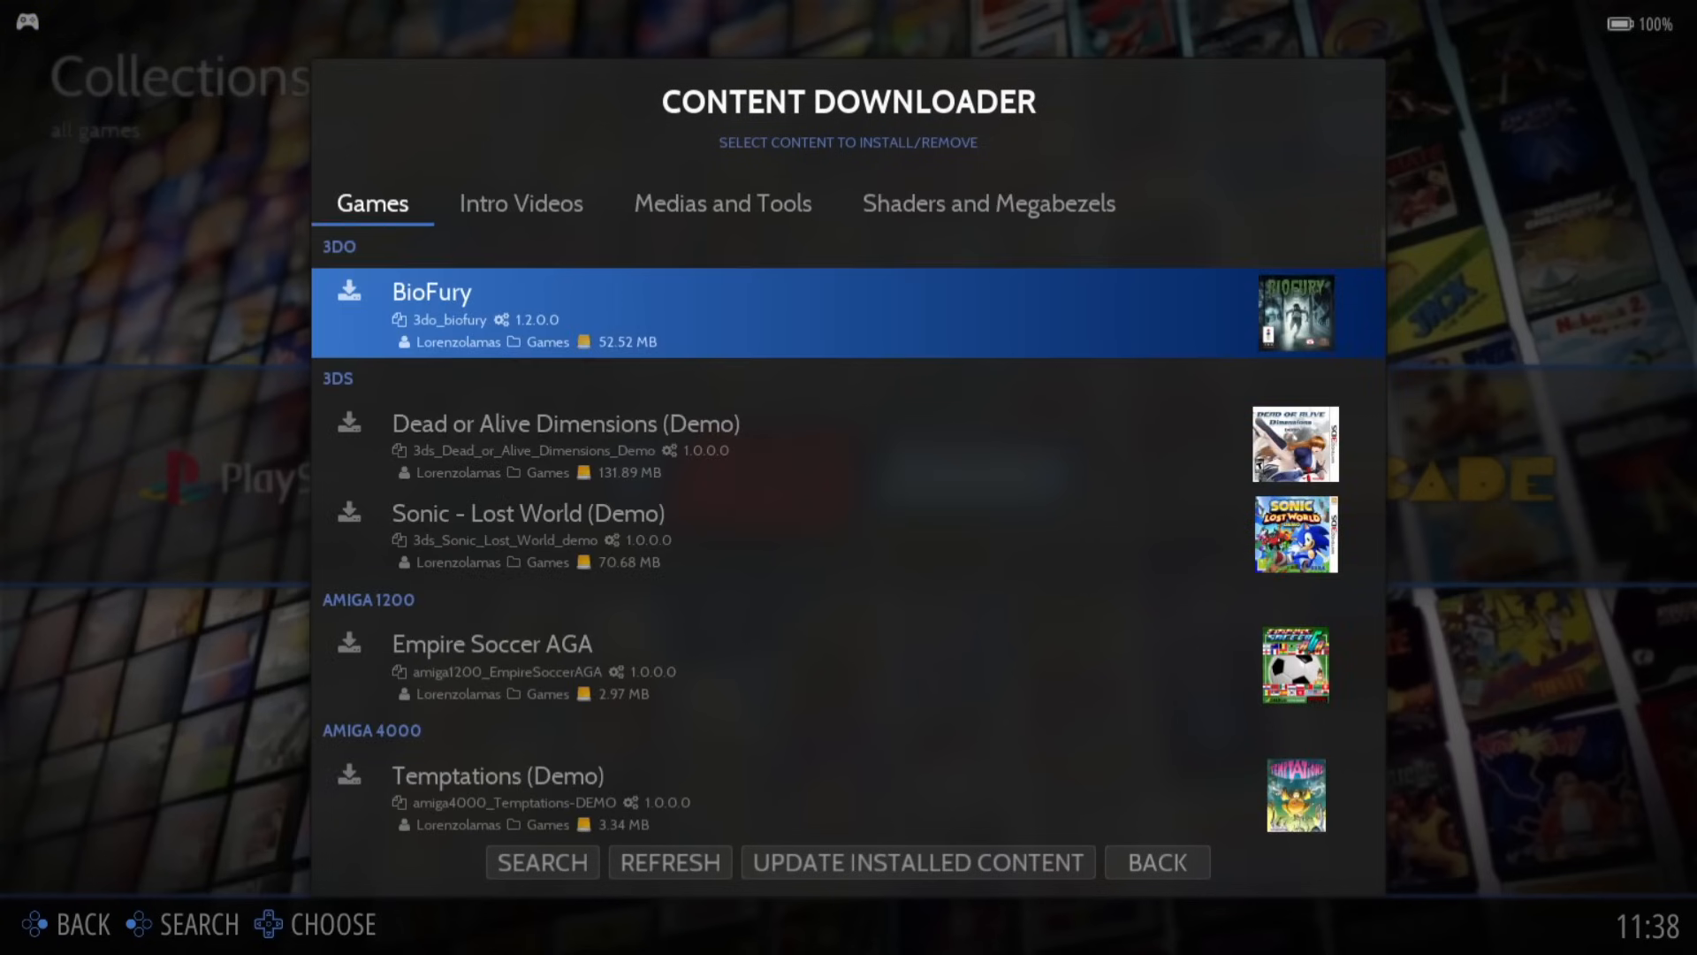
key("Right")
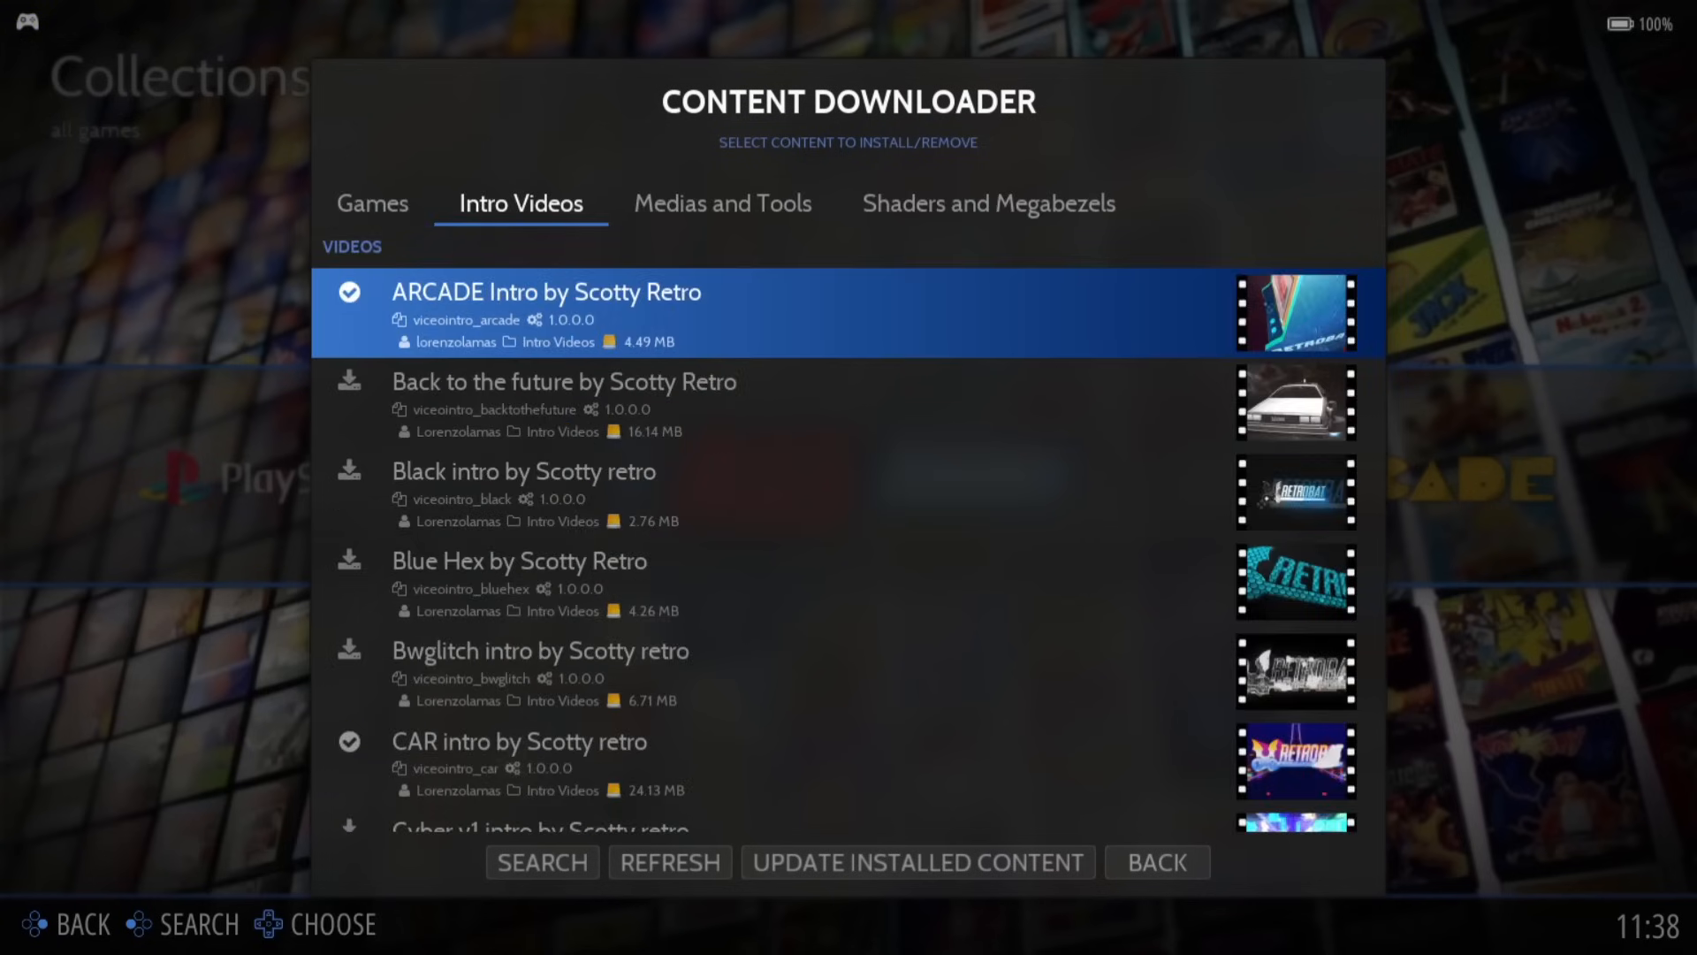
Step: Install the Blue Hex intro video from the Content Downloader and return to the collections view
key("Down")
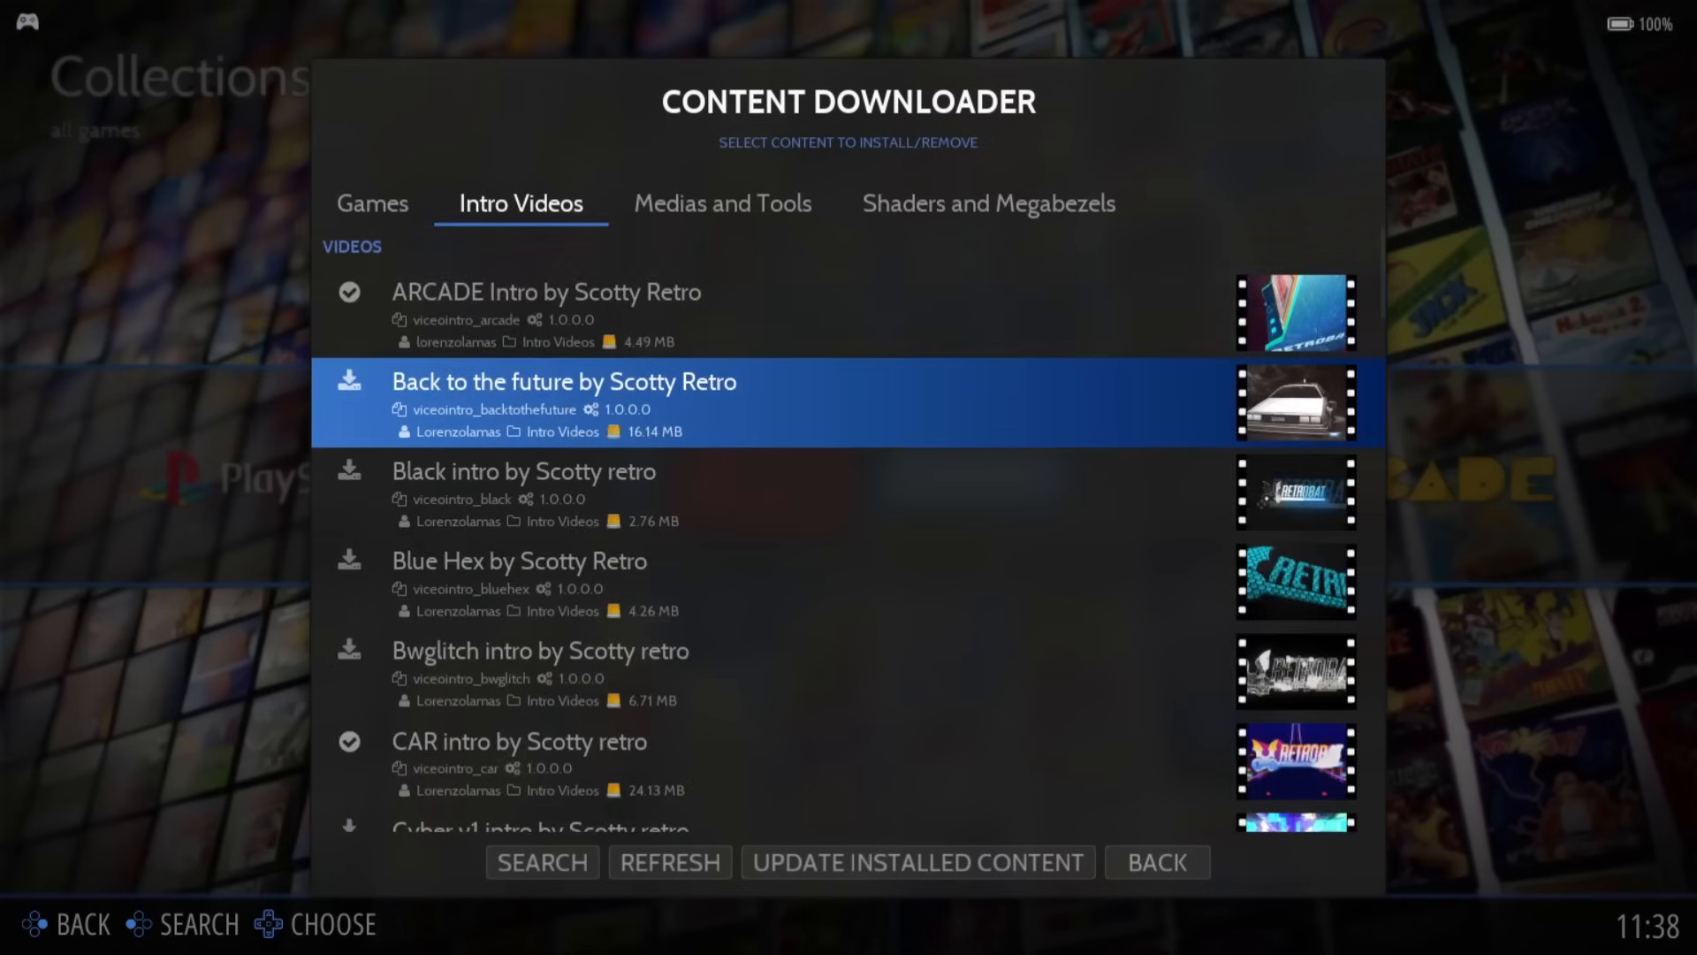
key("Down")
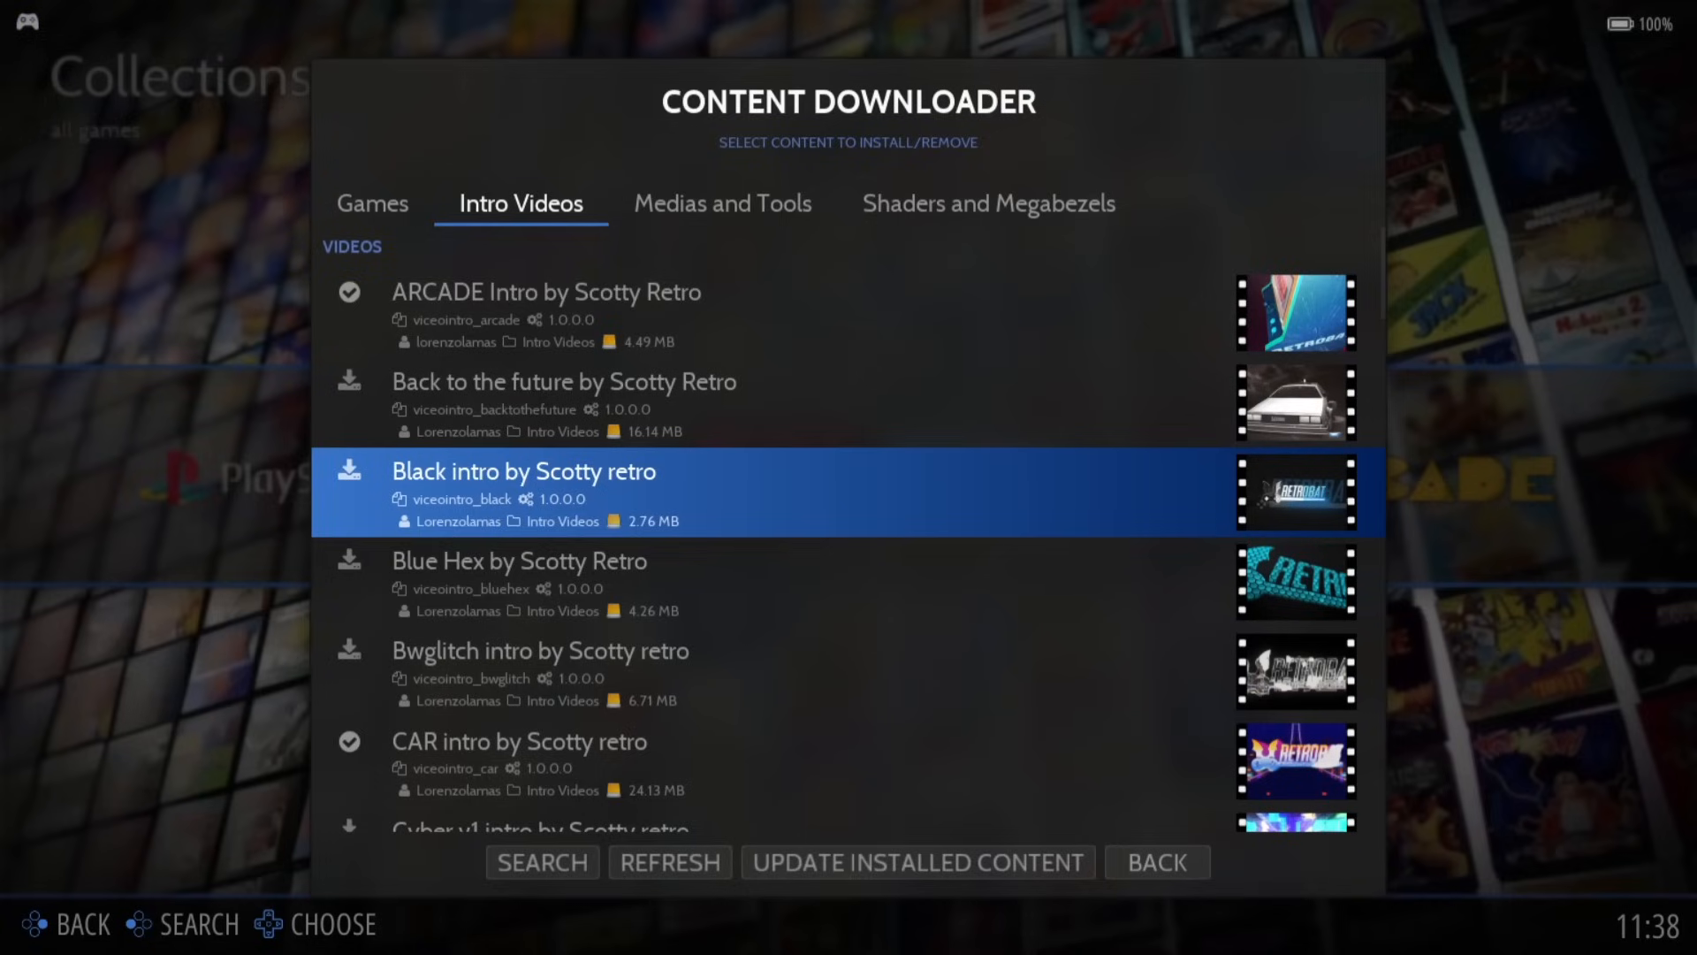
key("Up")
key("Up")
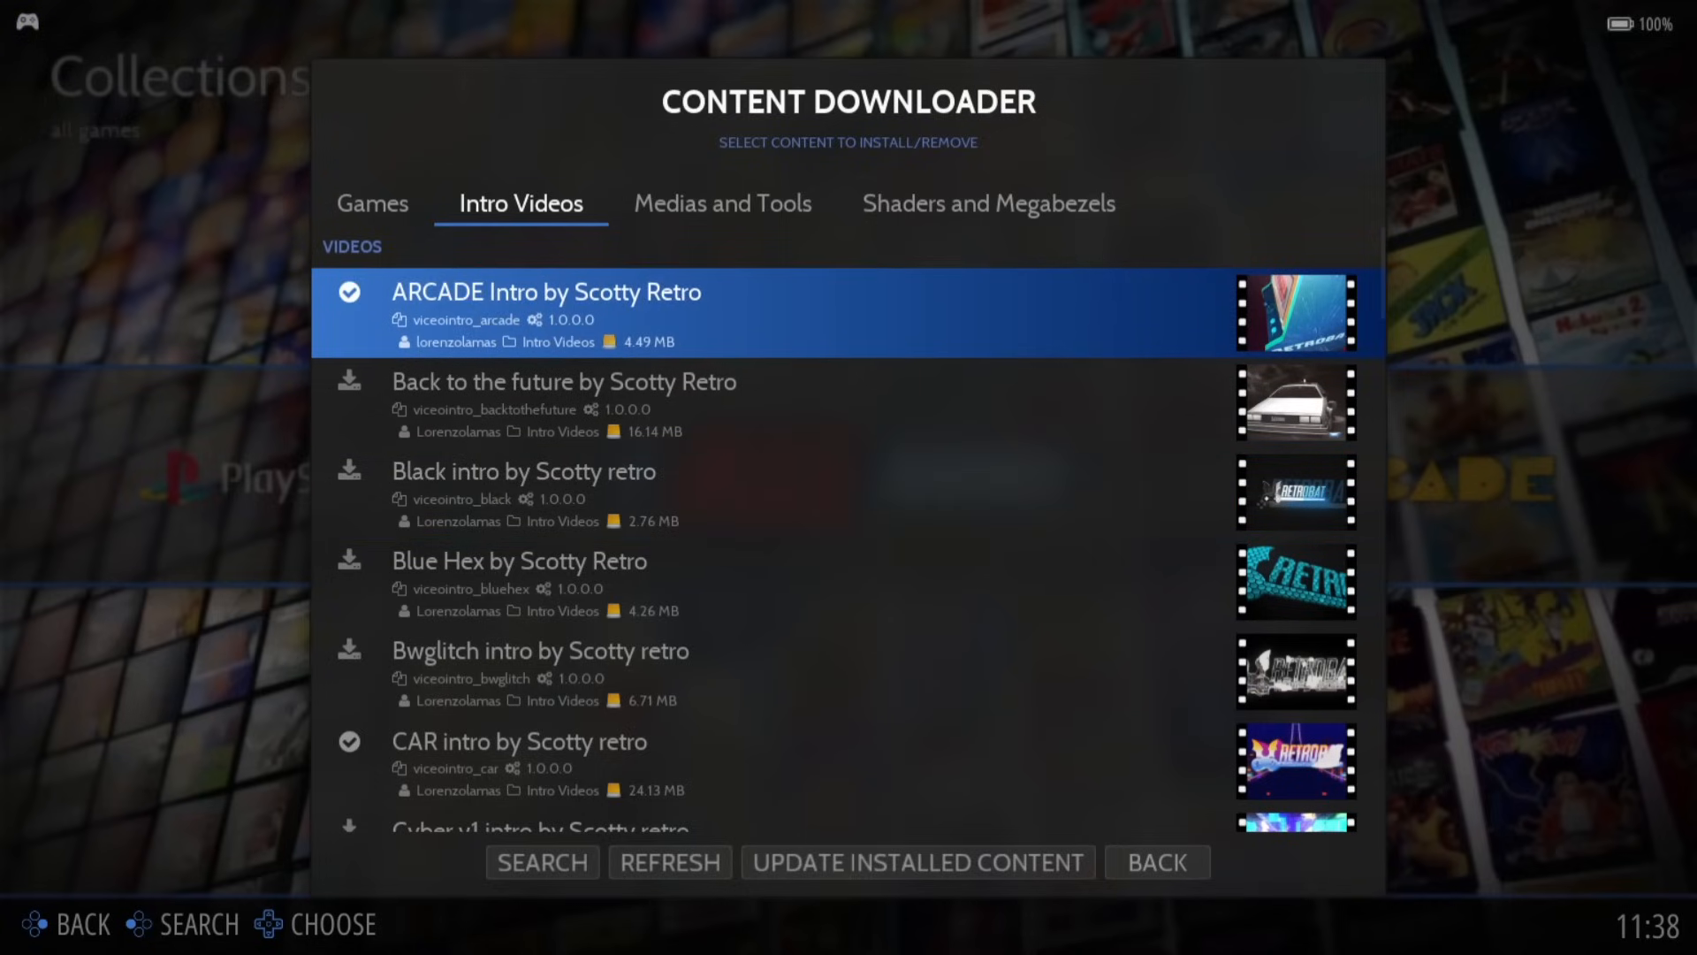
key("Down")
key("Down")
key("Down")
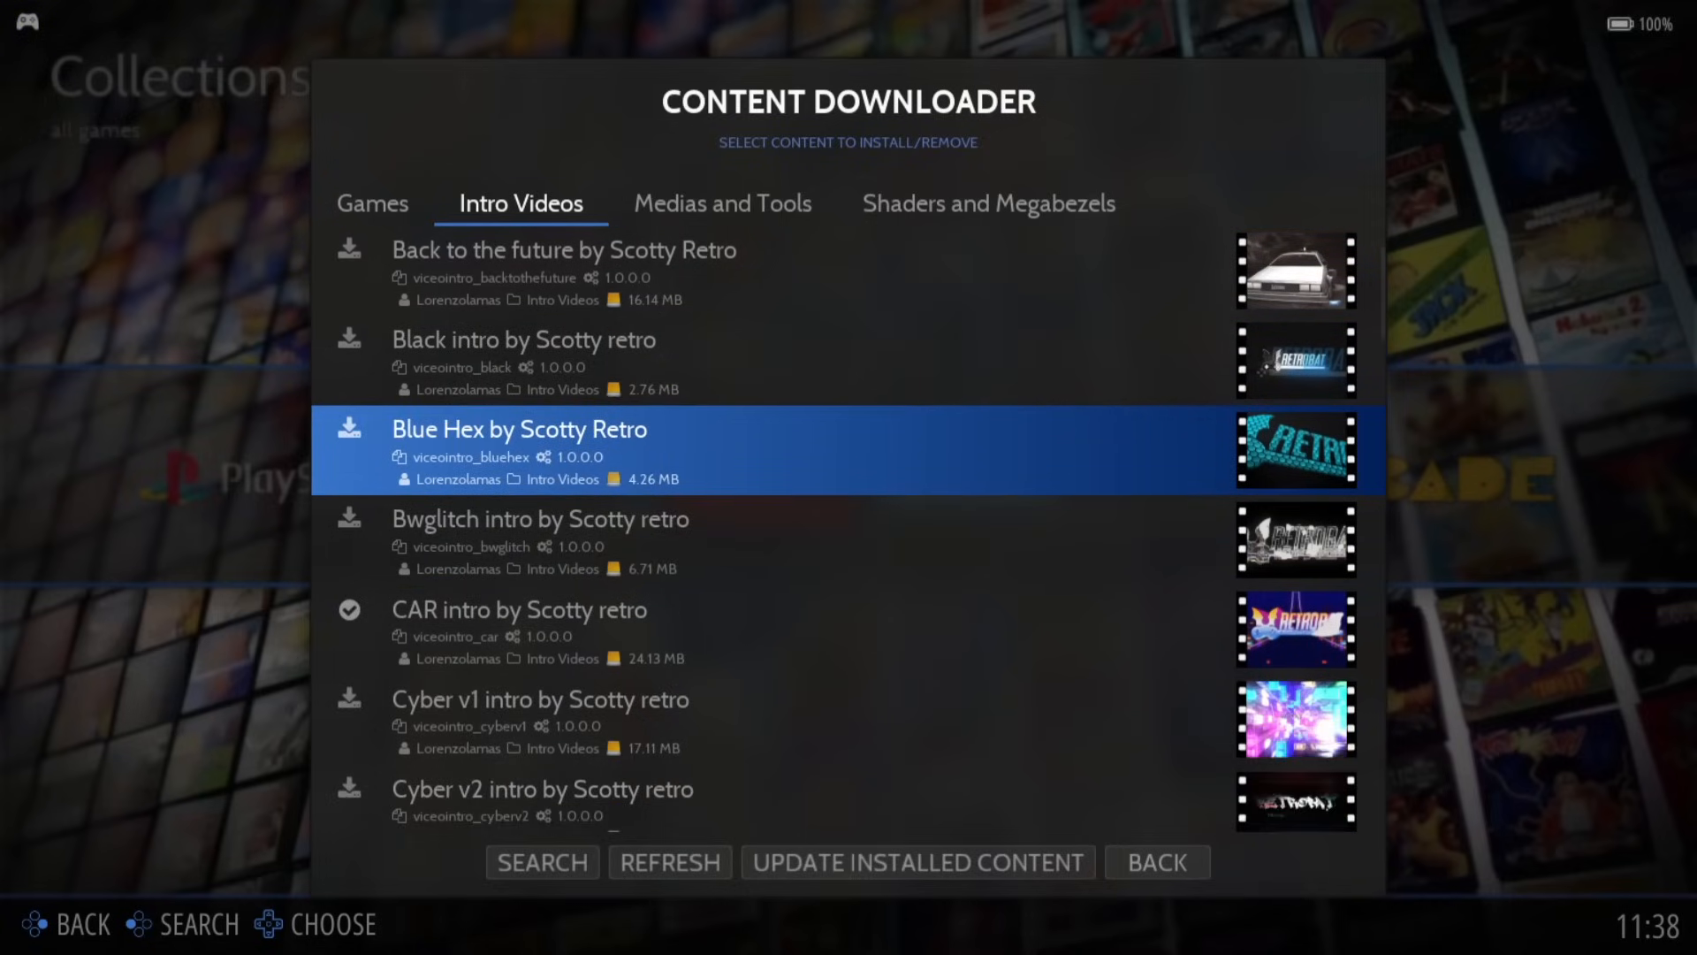
key("Return")
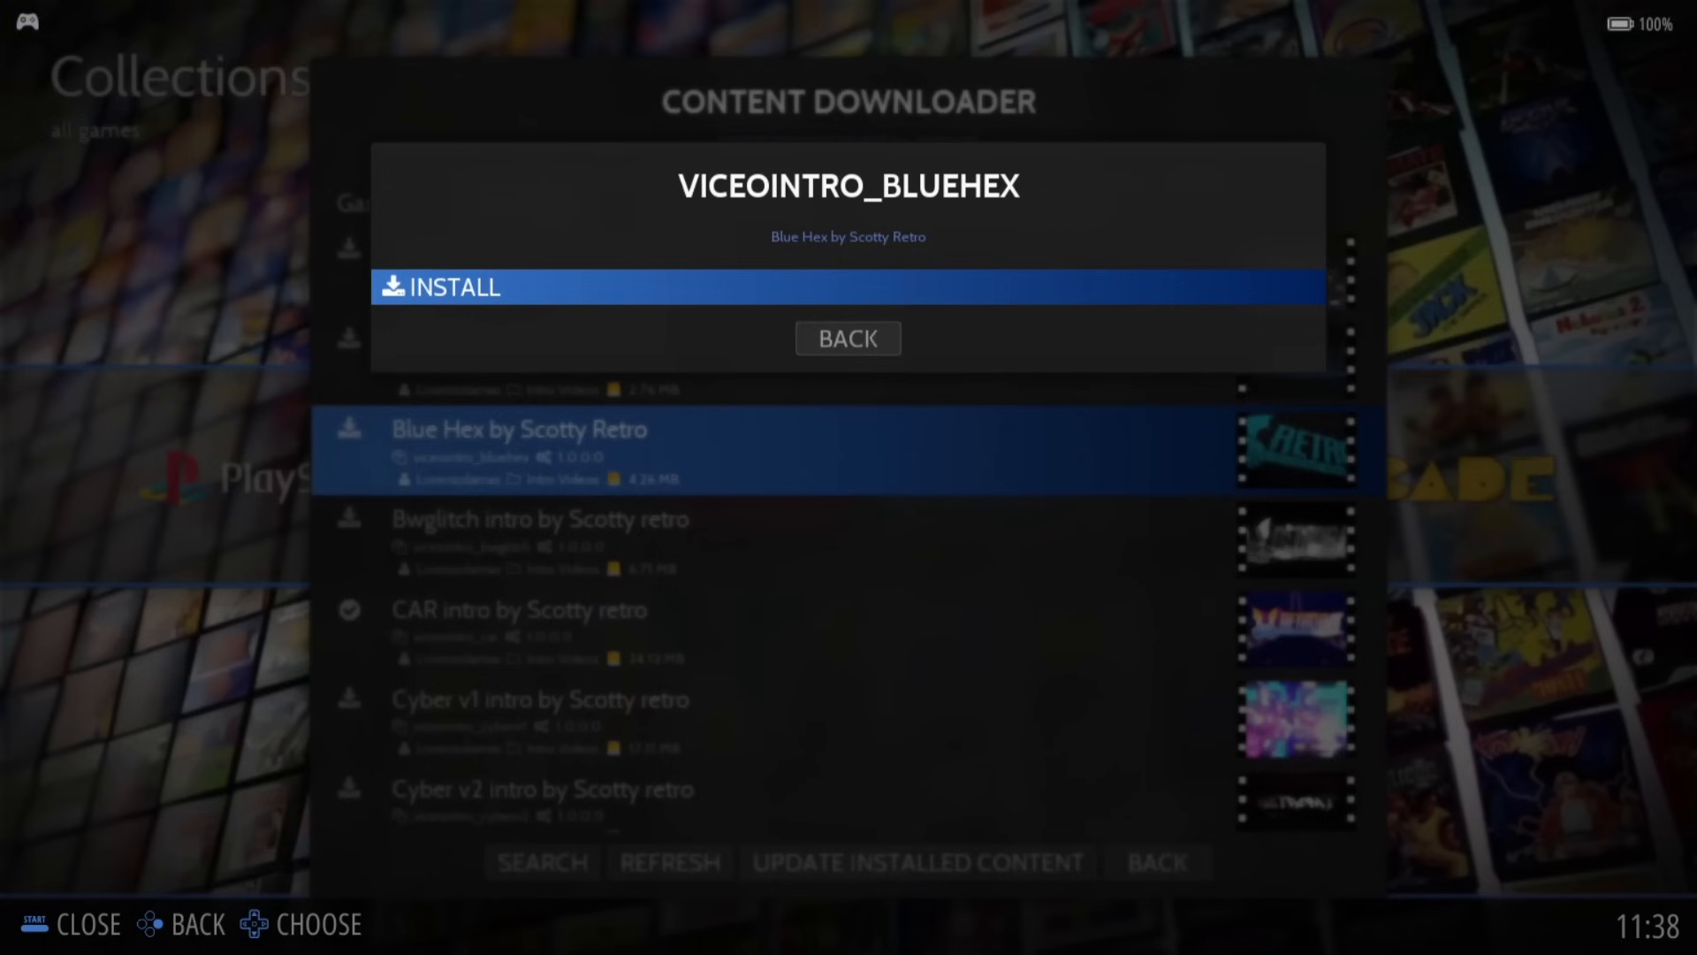
key("Return")
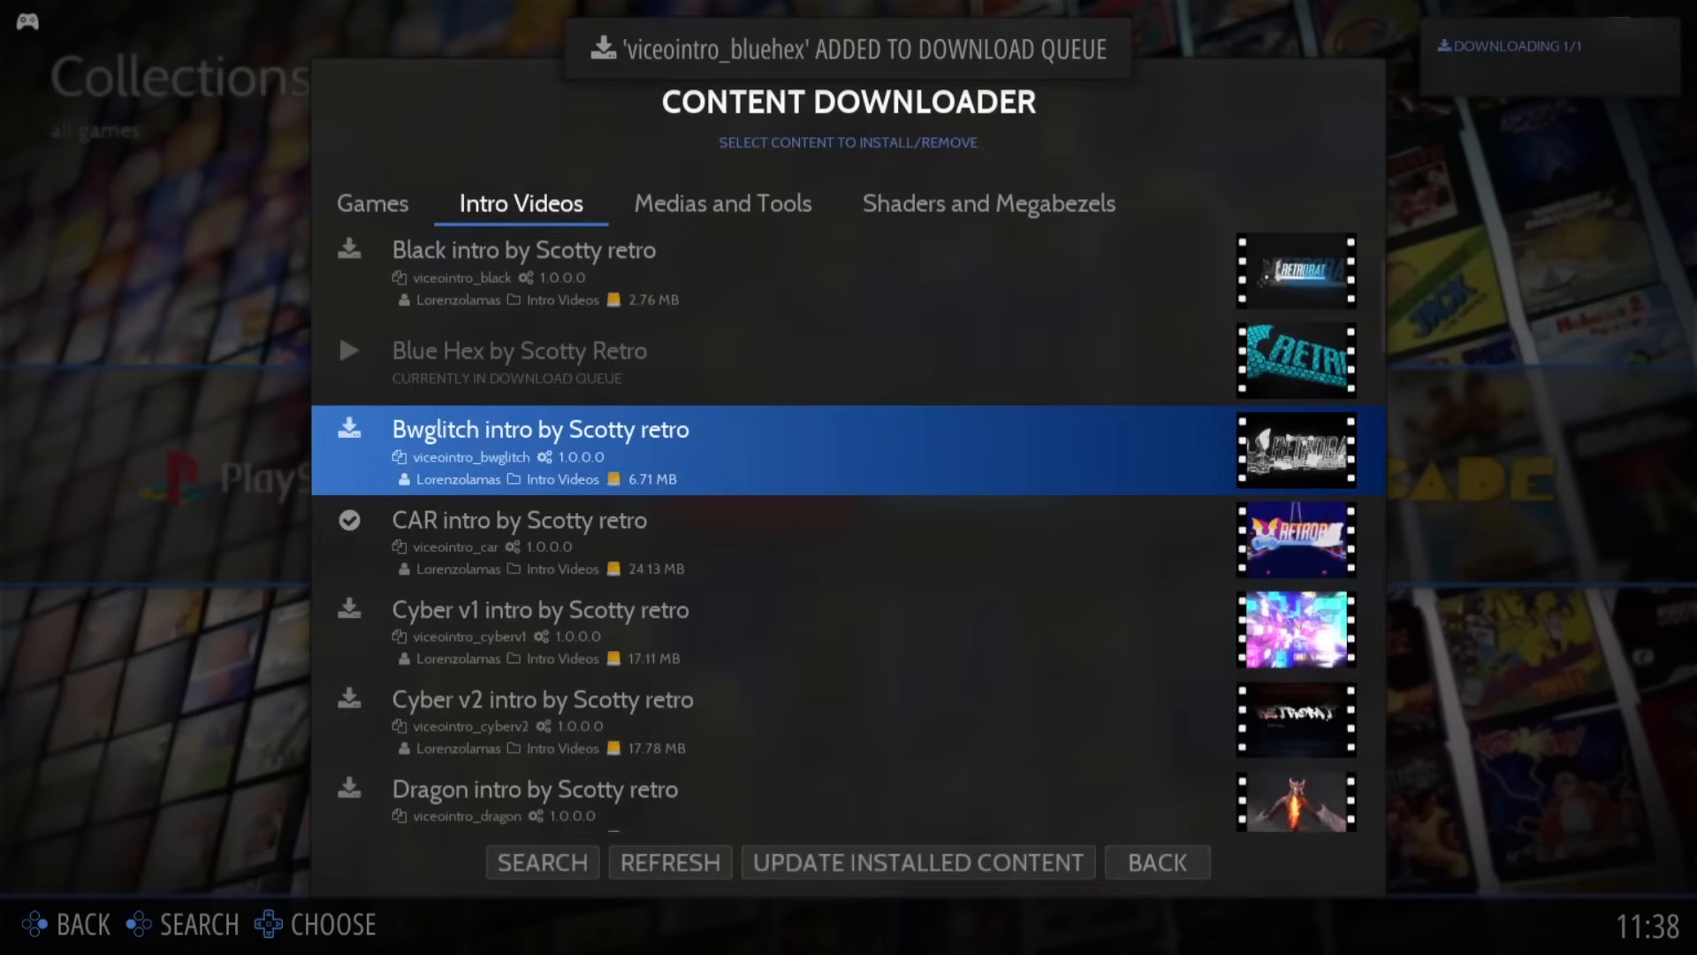
key("Escape")
key("Escape")
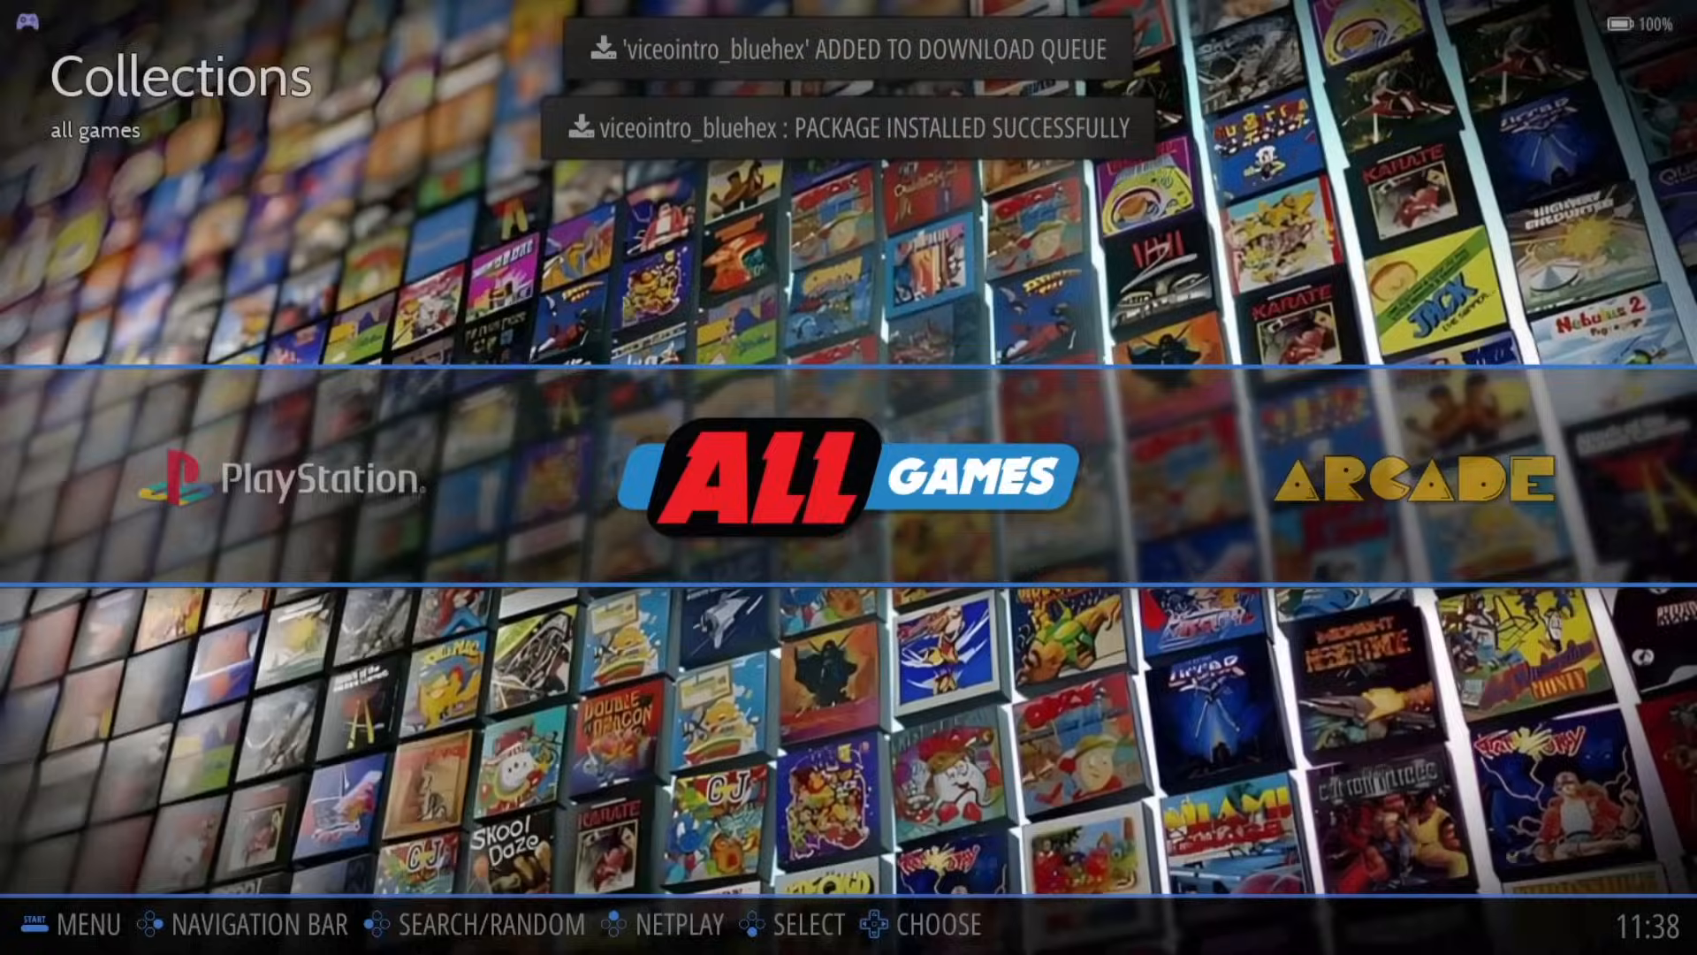
key("Escape")
key("Escape")
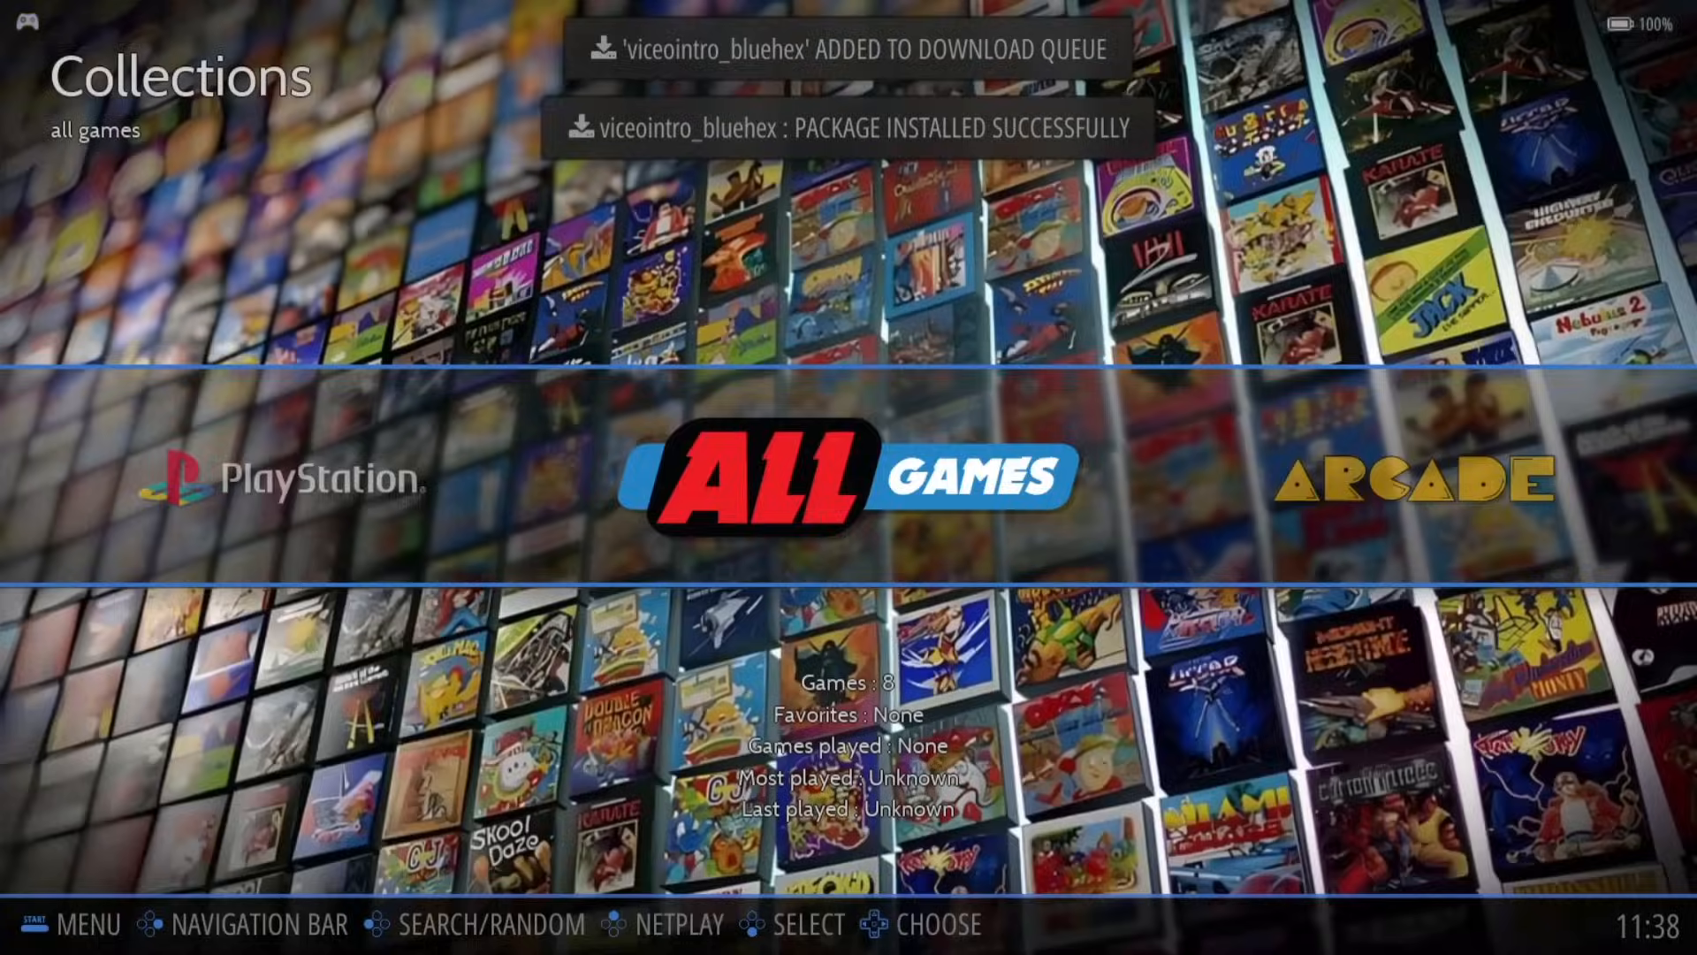
Step: Quit RetroBat from the main menu and return to the Windows desktop
key("Escape")
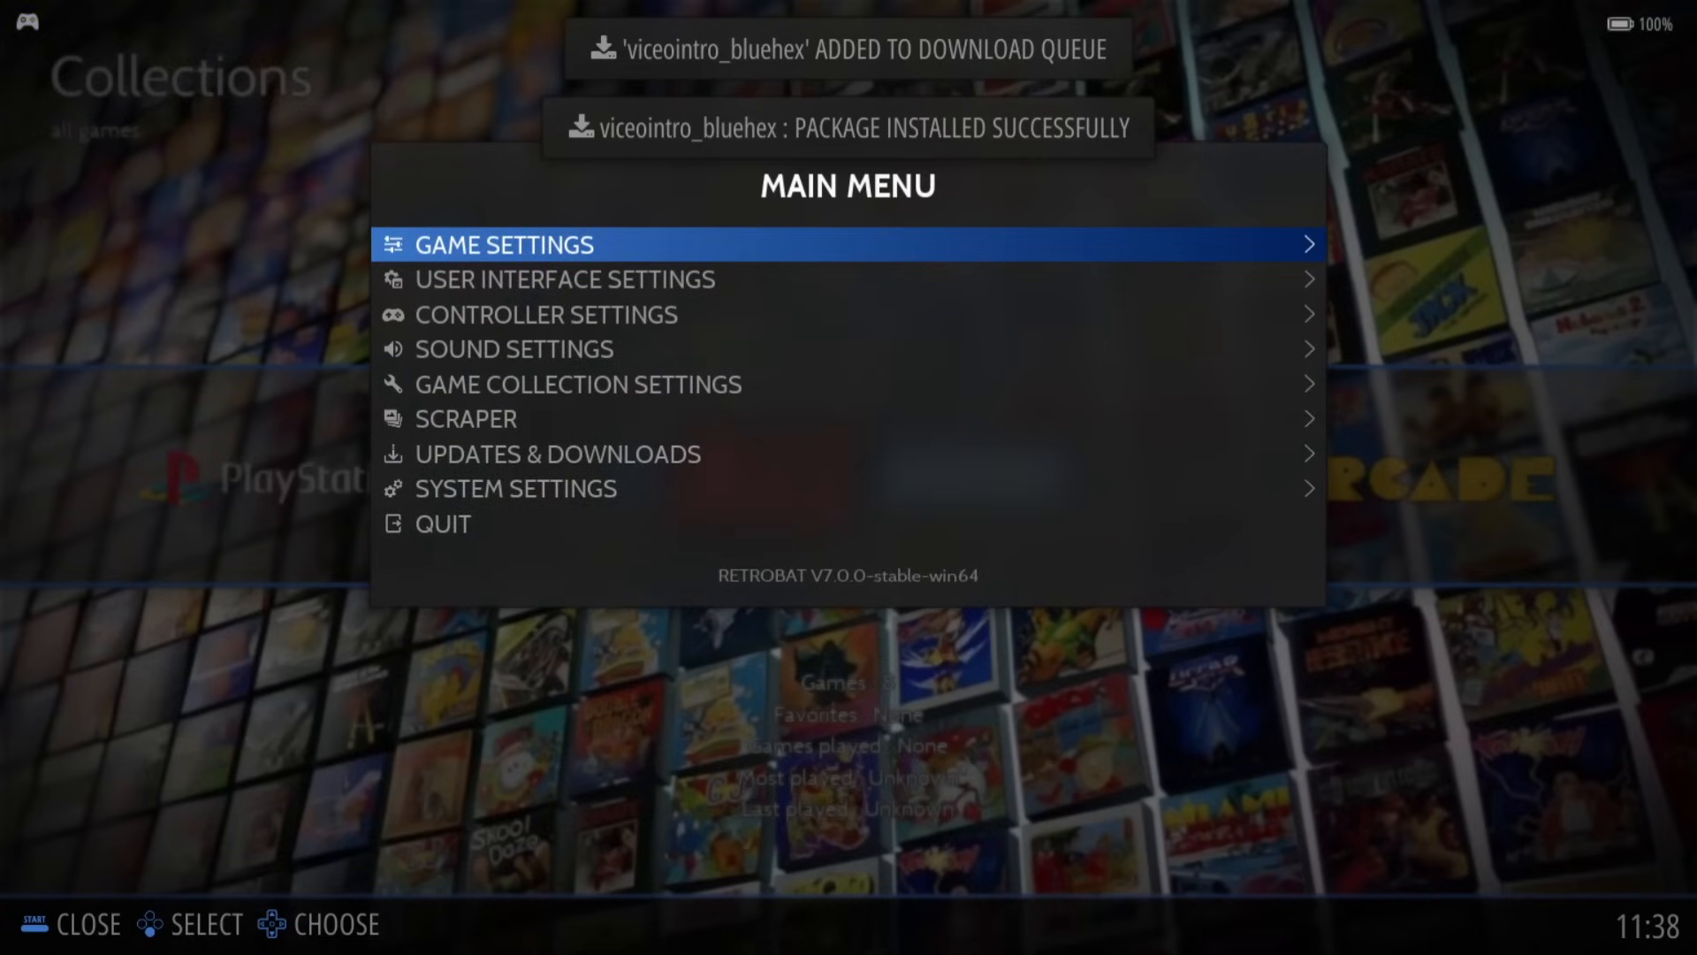
key("Down")
key("Down")
key("Down")
key("Down")
key("Down")
key("Down")
key("Down")
key("Down")
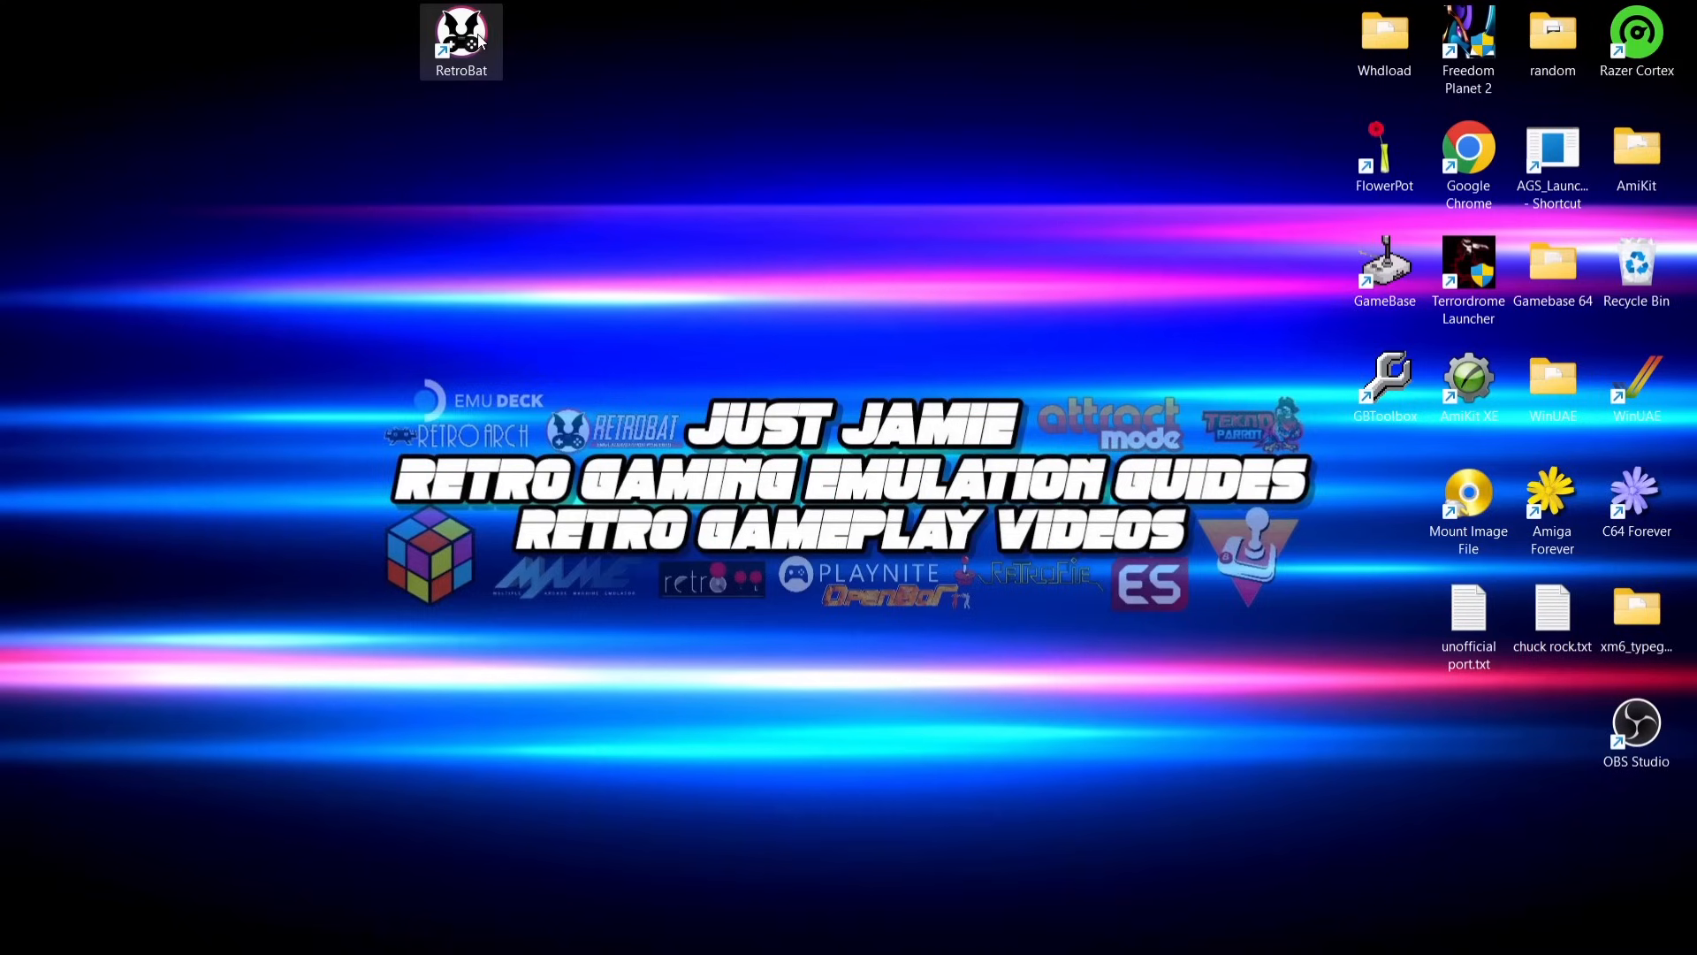
Step: Switch to File Explorer at RetroBat's install location and open the emulationstation\.emulationstation\video folder
right_click(478, 39)
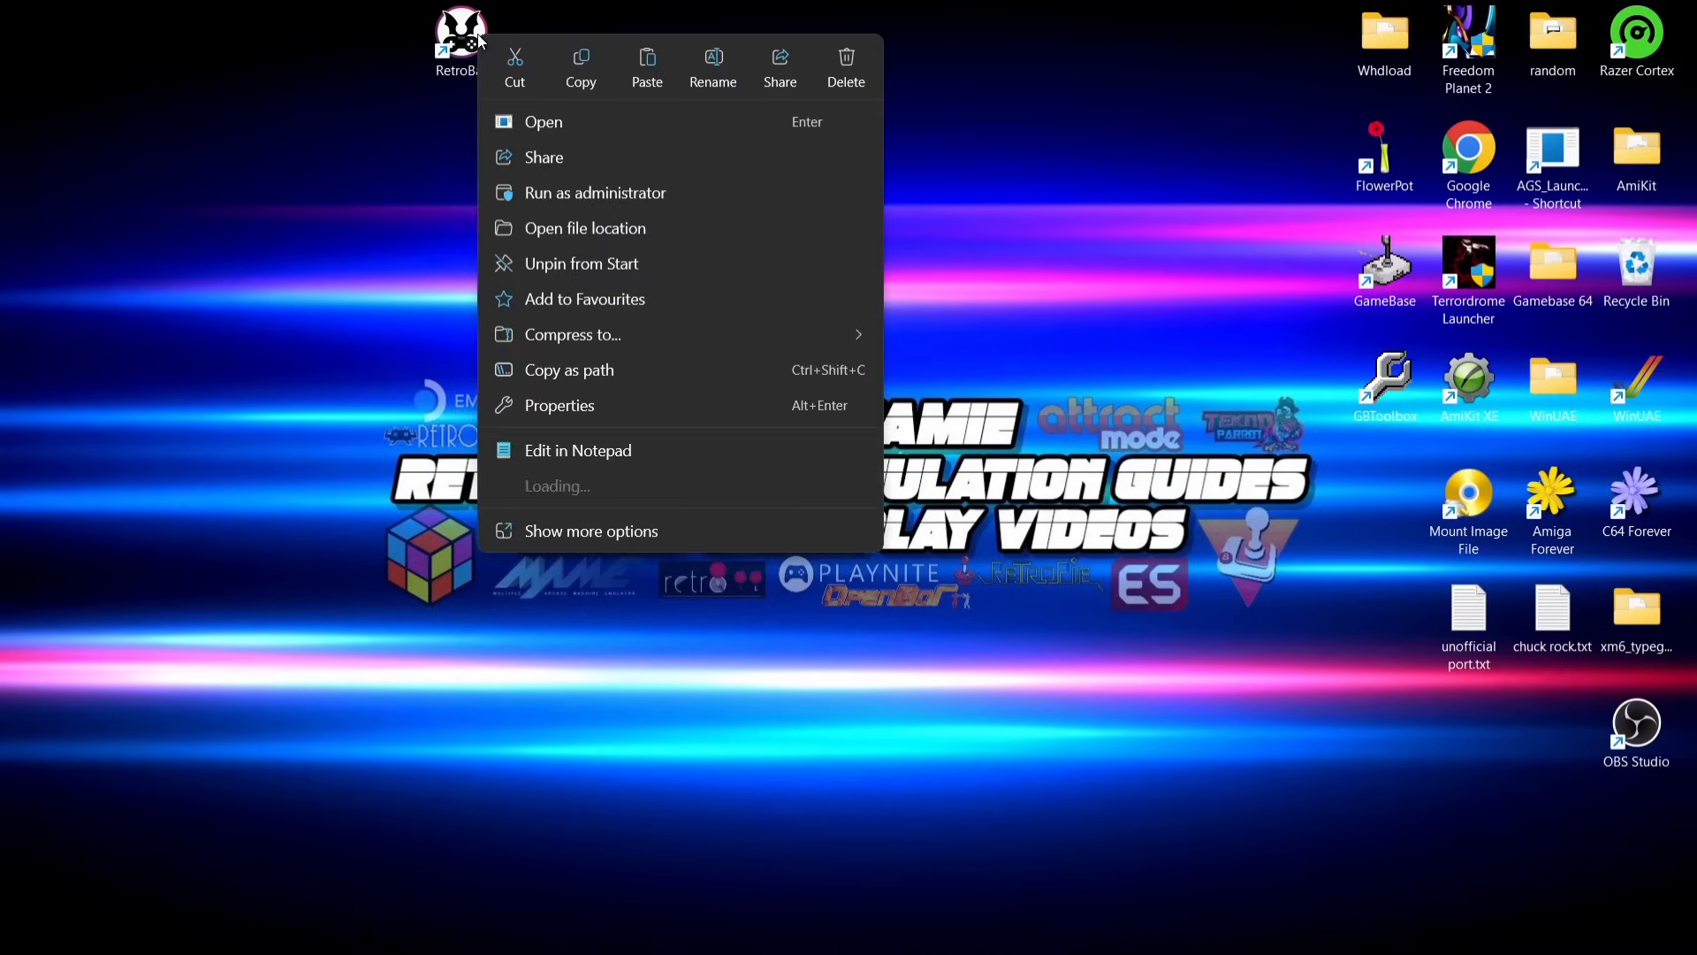
left_click(532, 221)
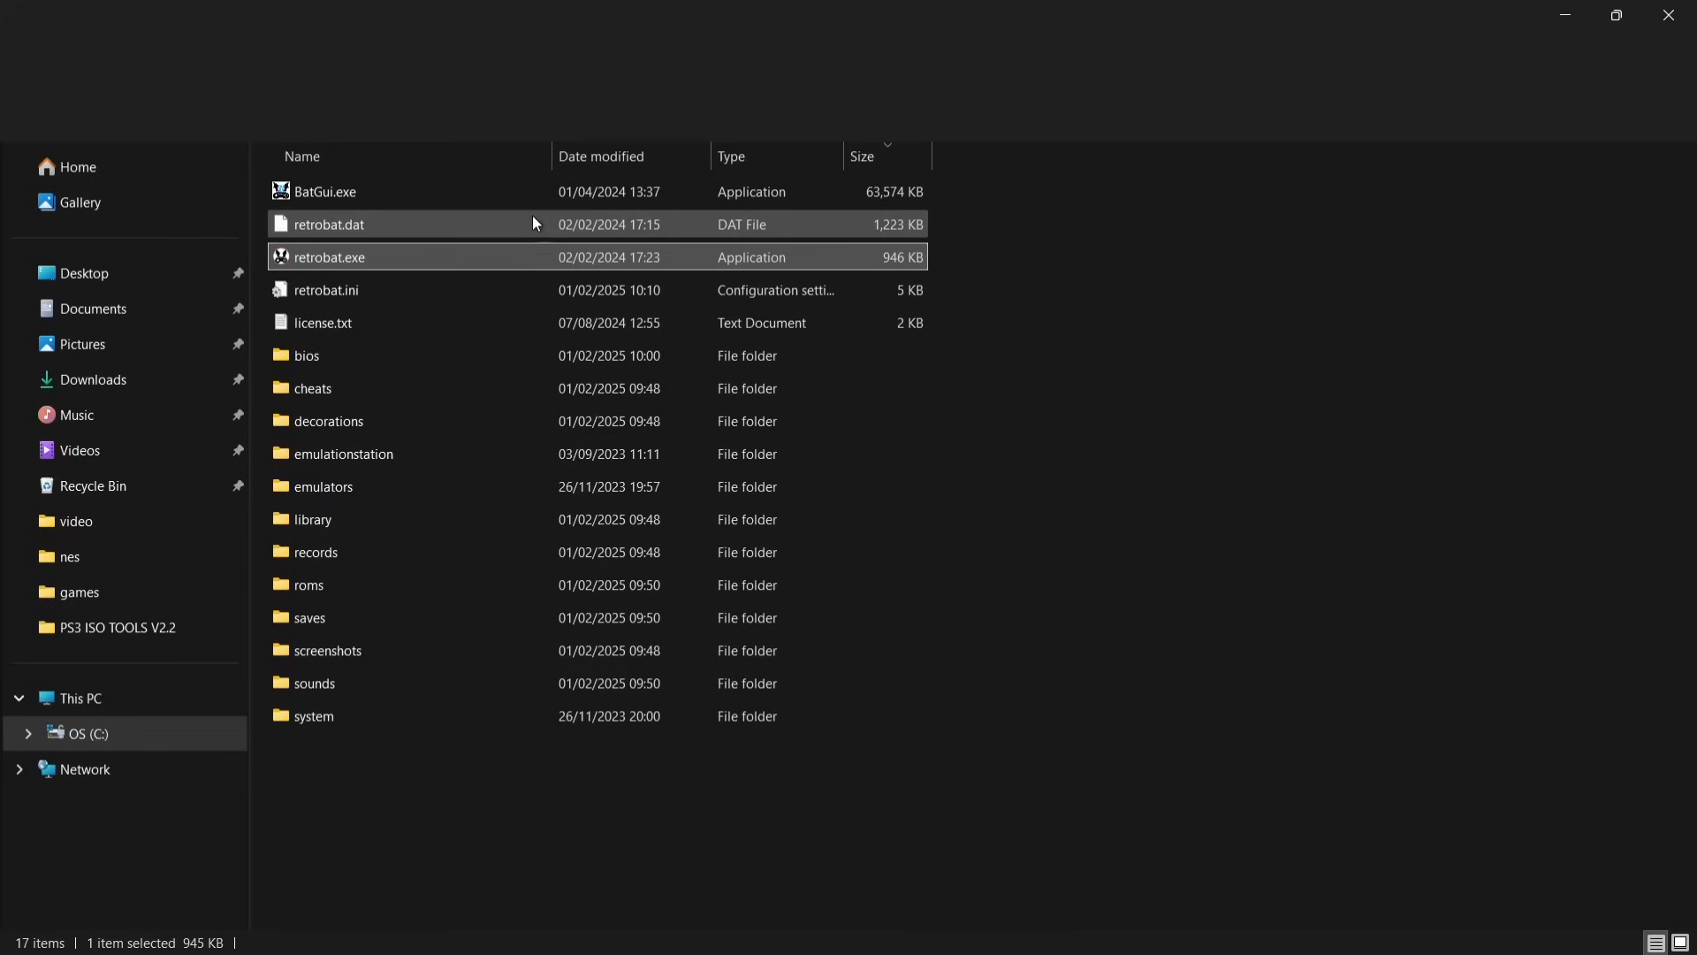
double_click(410, 445)
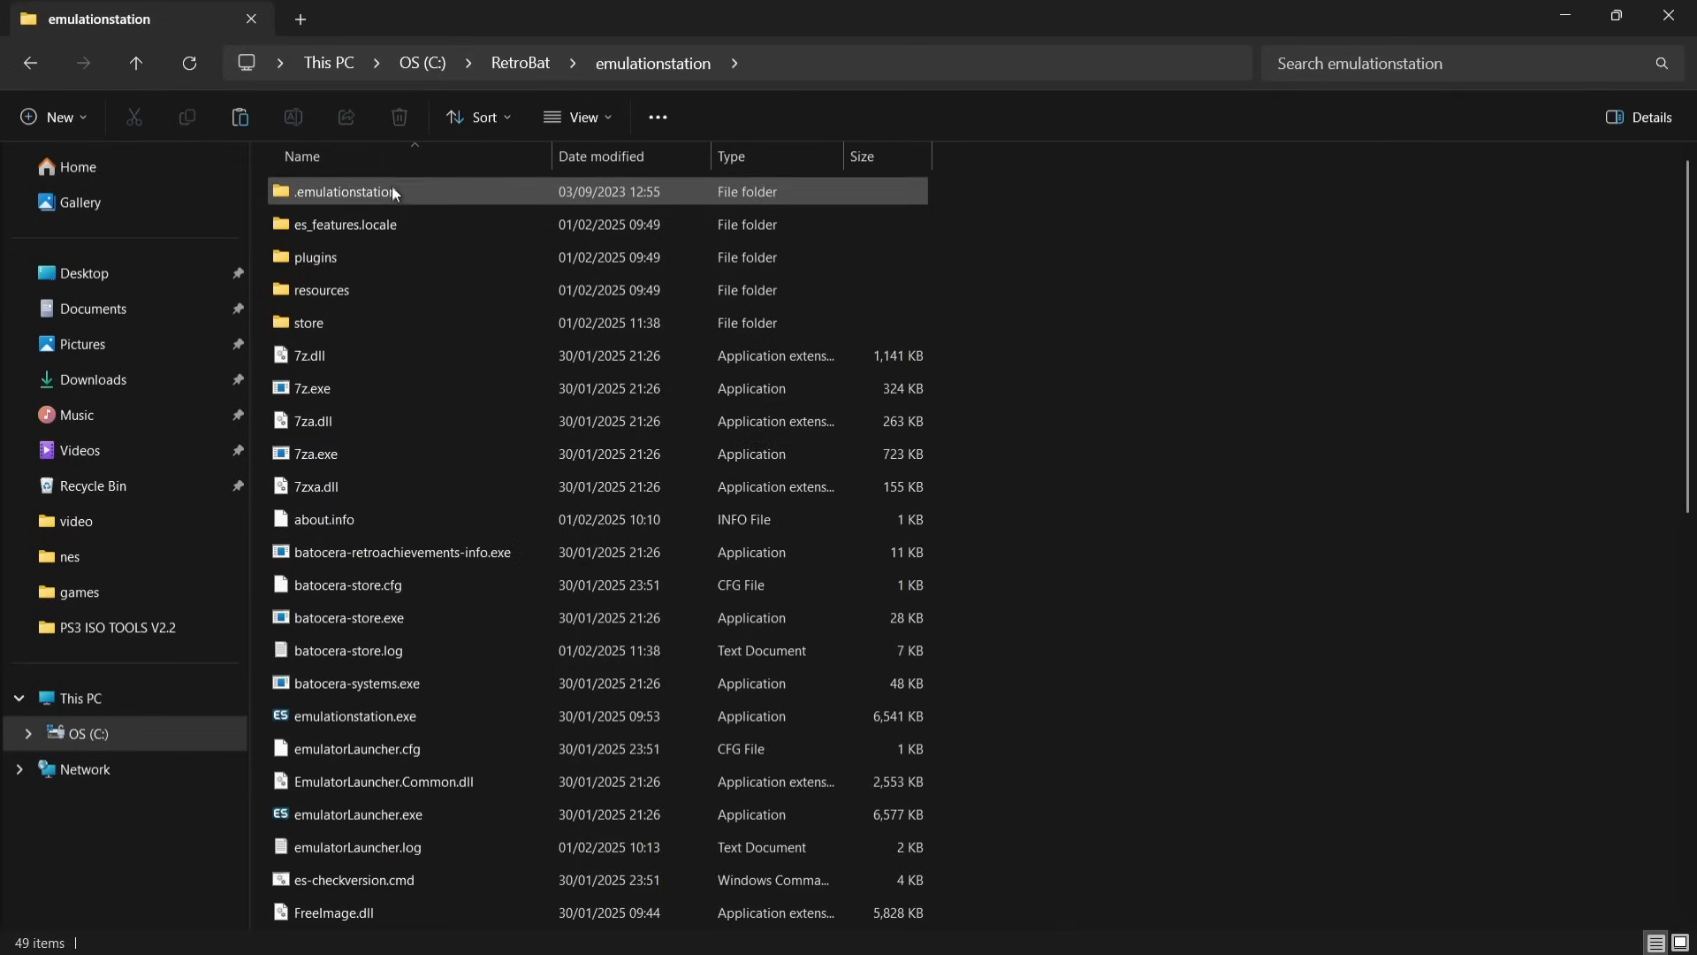
double_click(393, 193)
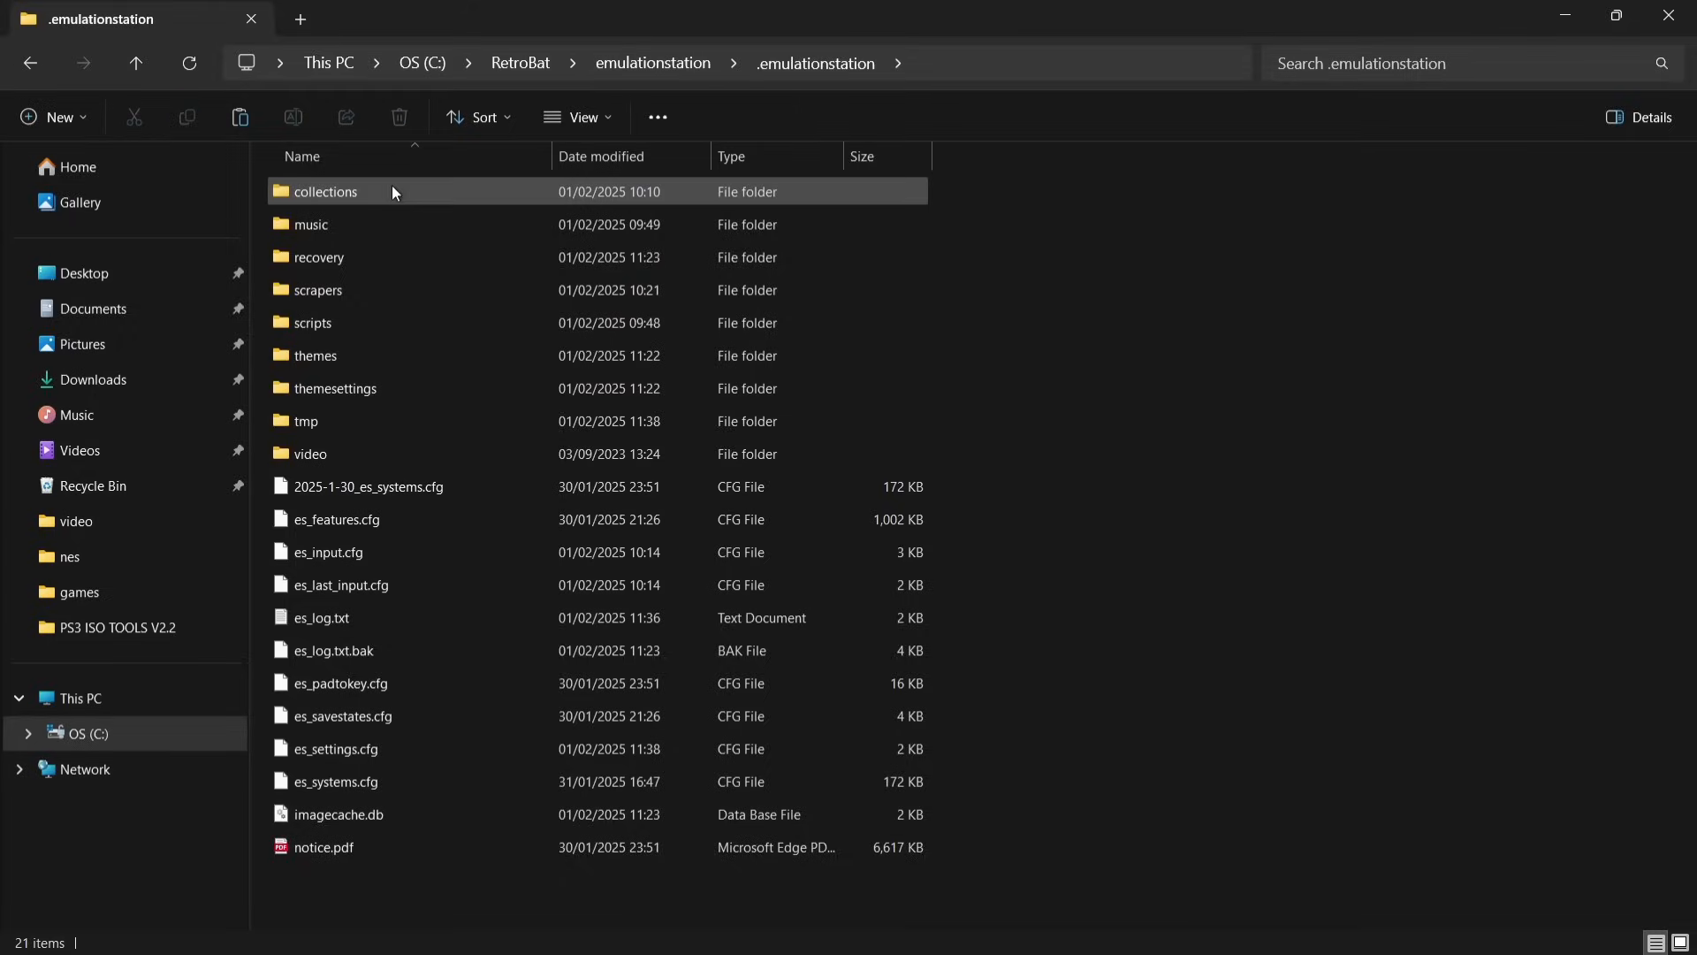
double_click(369, 452)
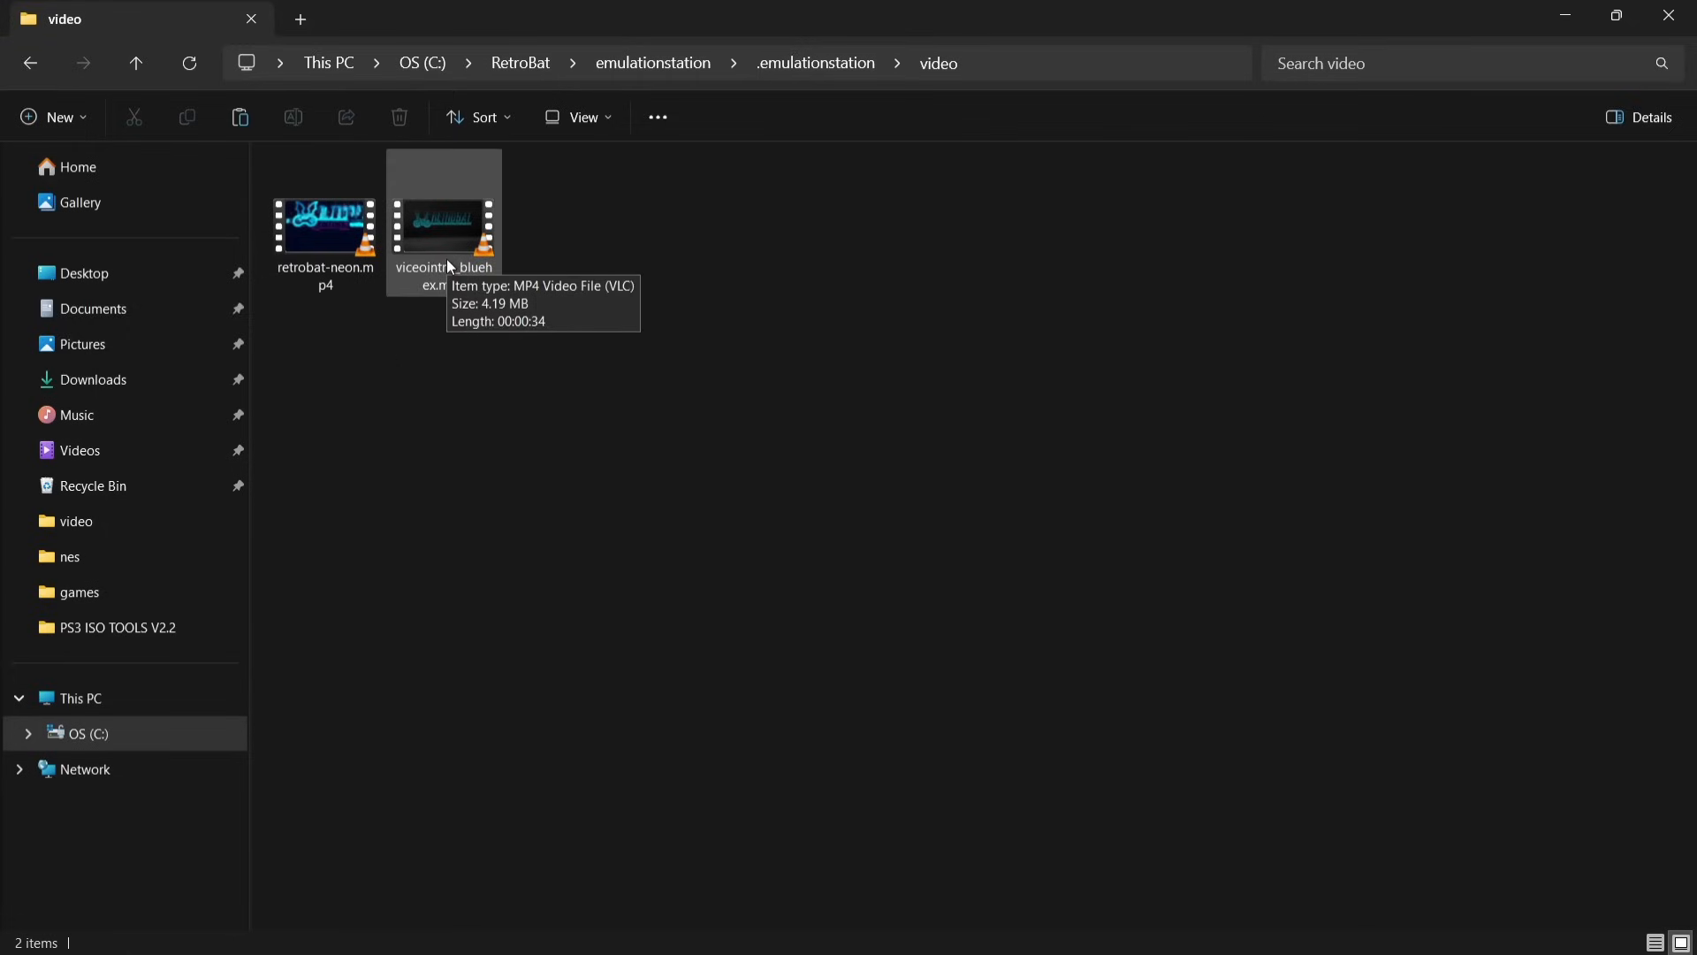
Step: Delete the retrobat-neon.mp4 intro video from the video folder and close the File Explorer window
right_click(331, 234)
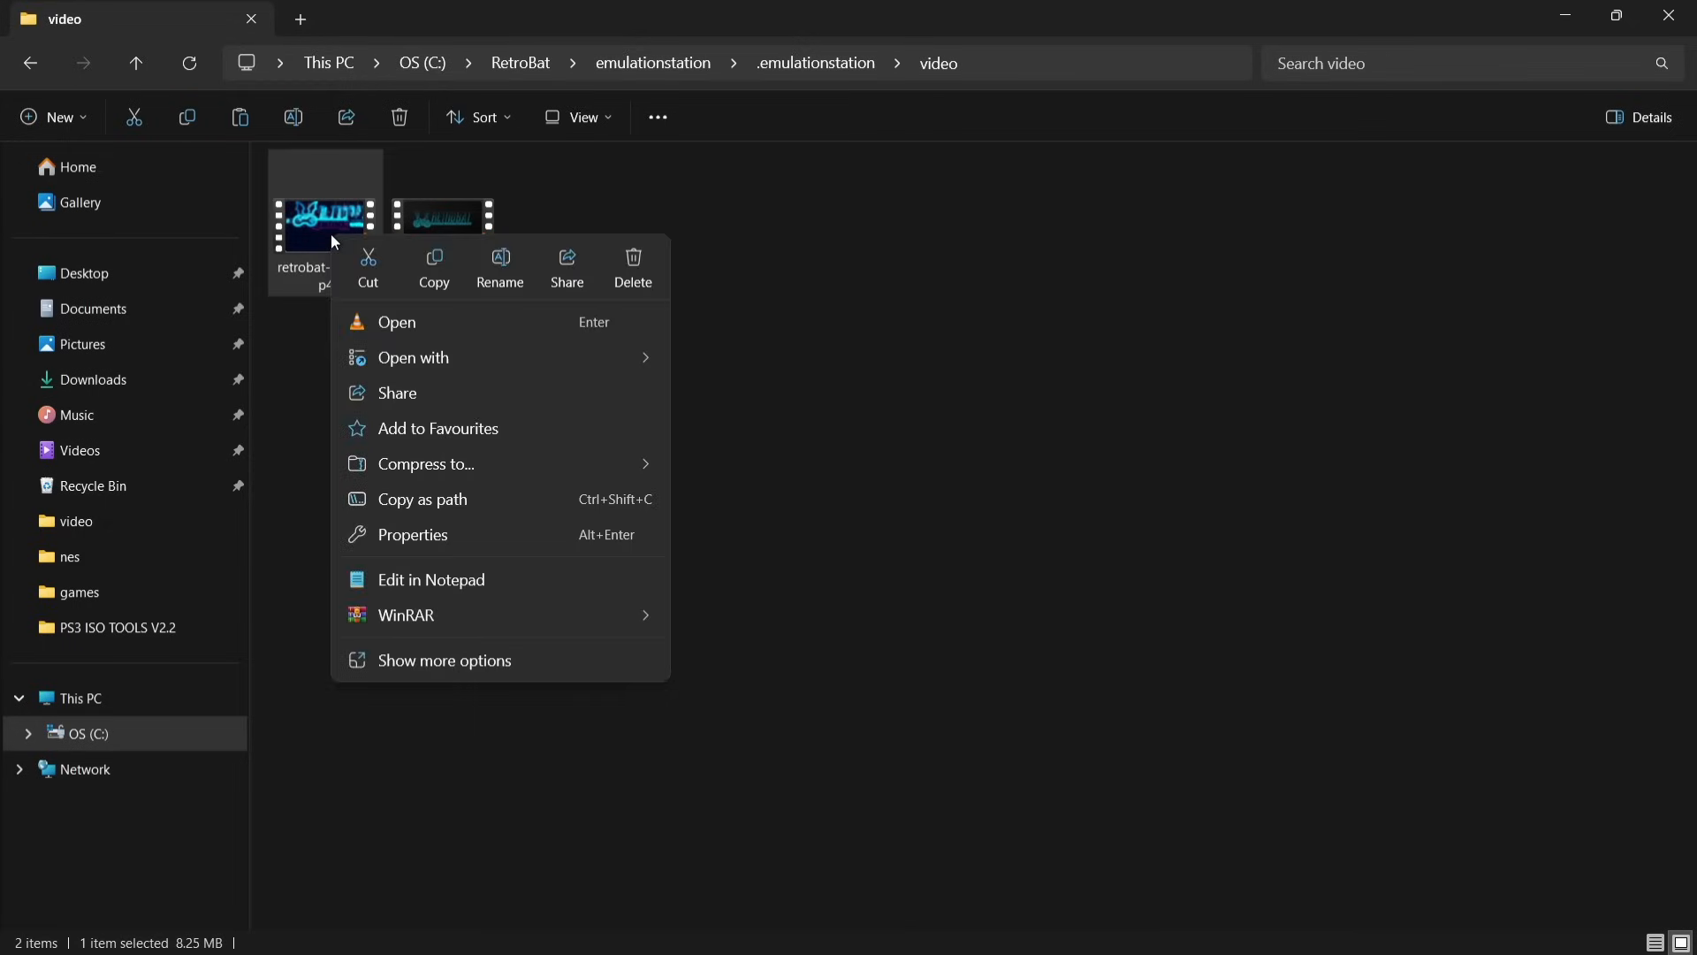
left_click(645, 268)
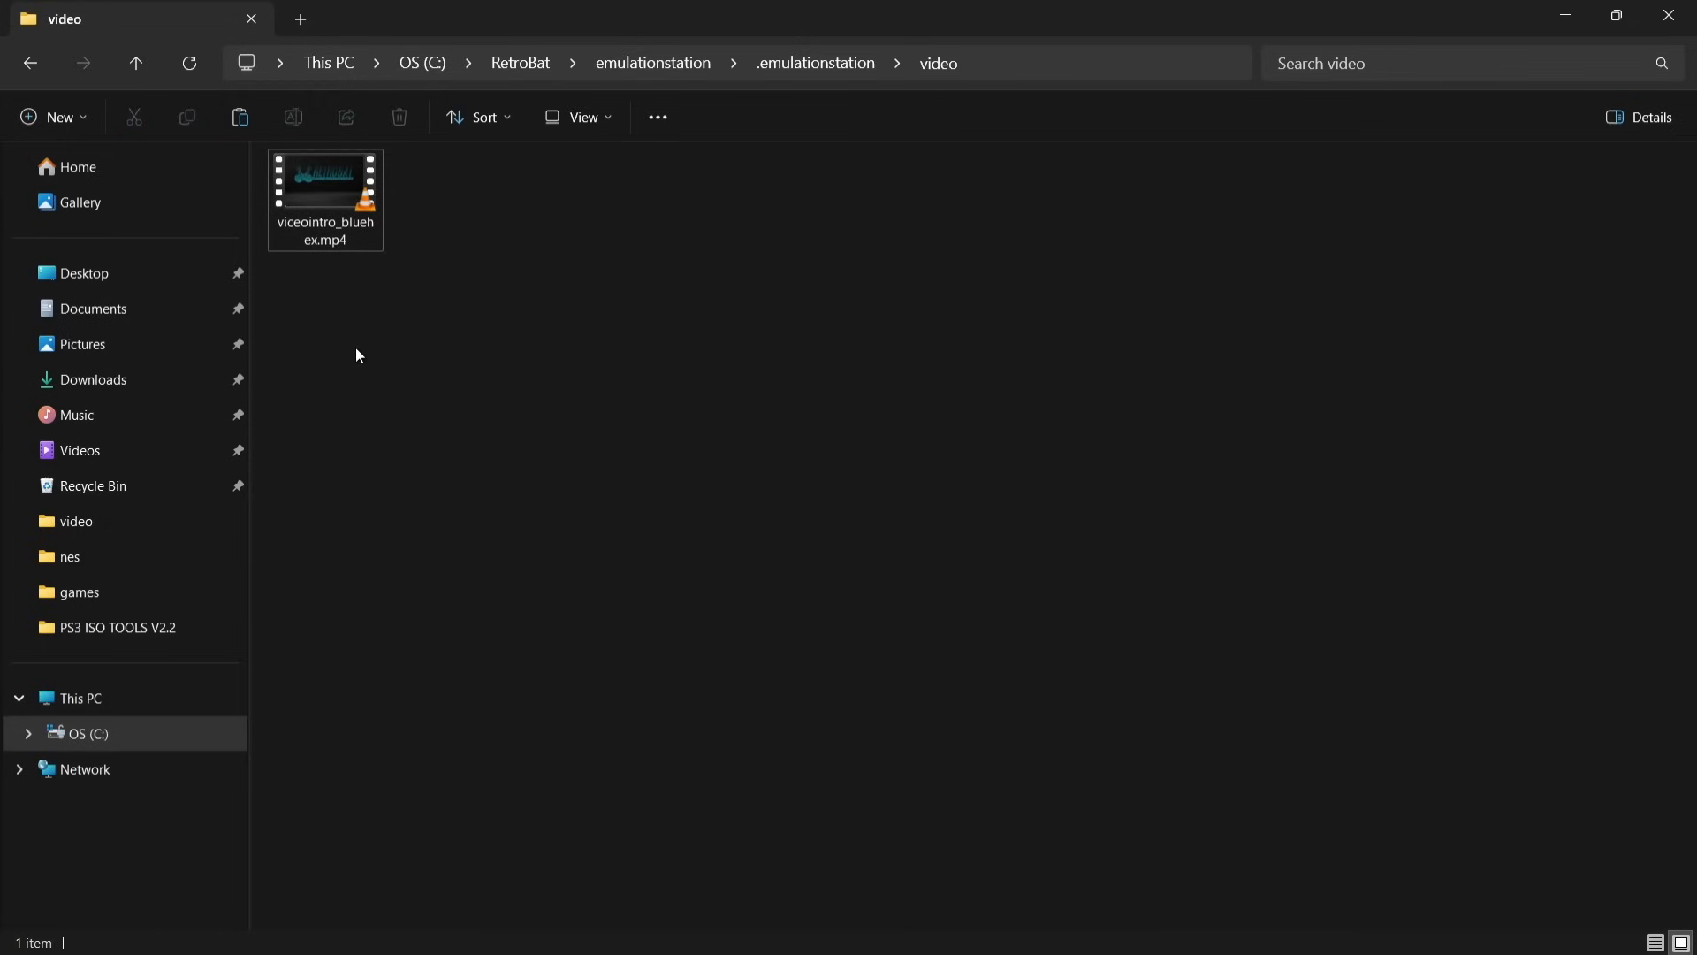
left_click(1690, 9)
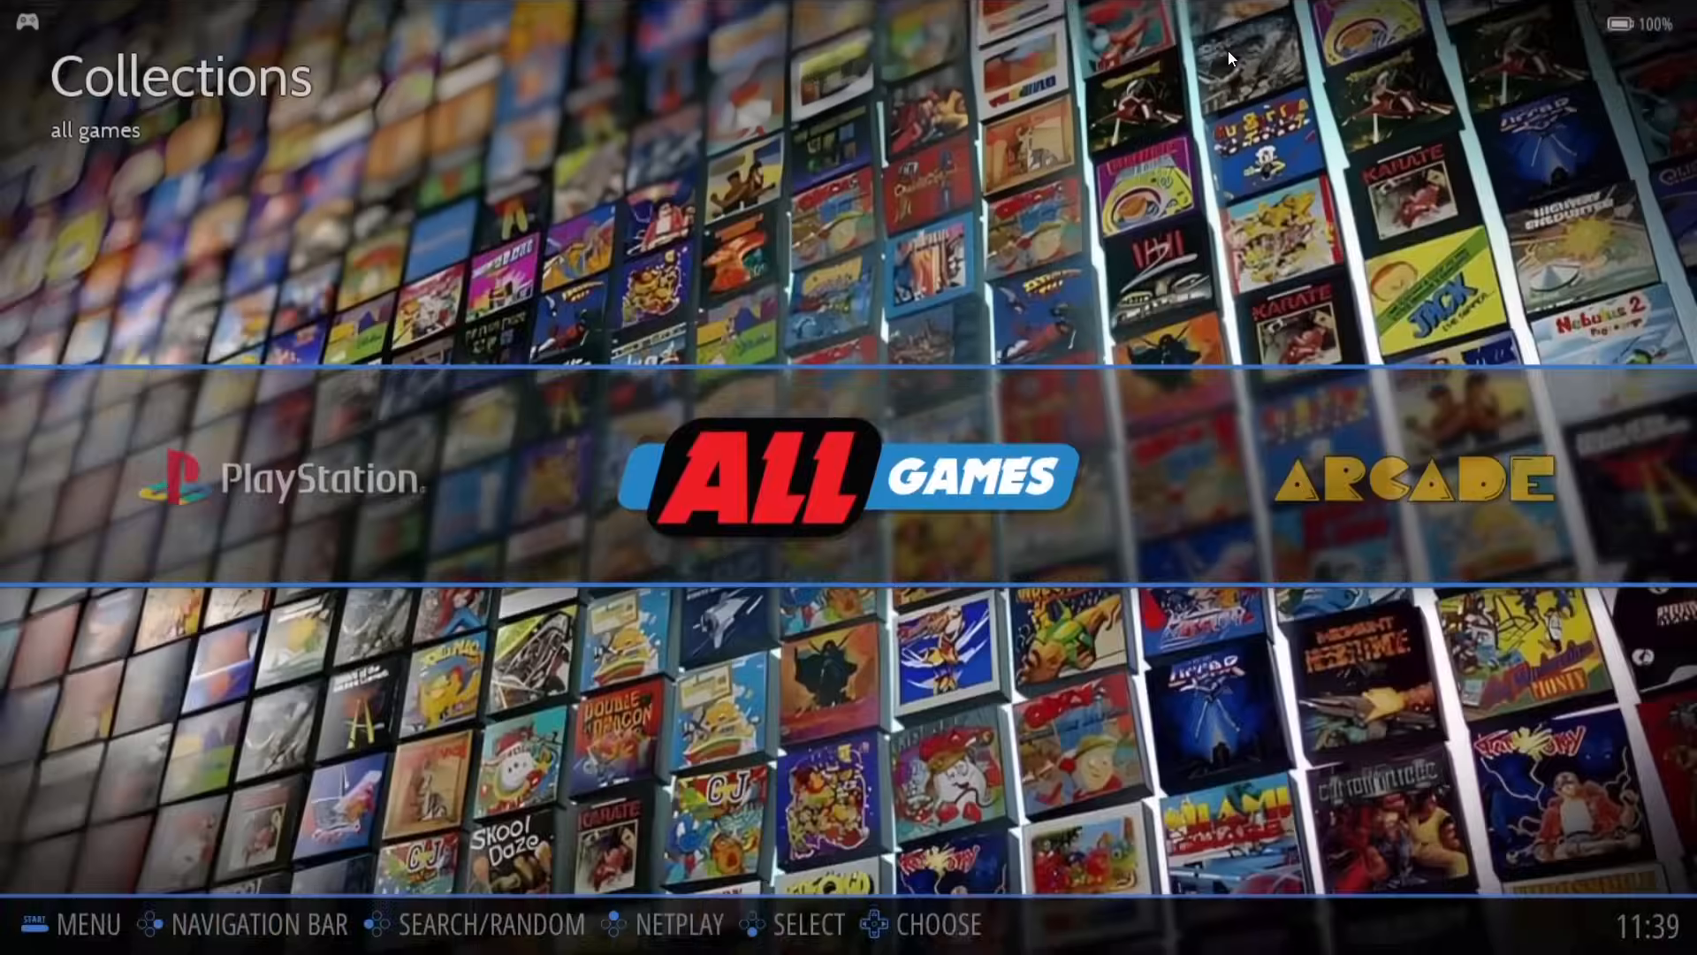
Step: Open The Bezel Project's list of installable bezels from the updates and downloads settings
key("space")
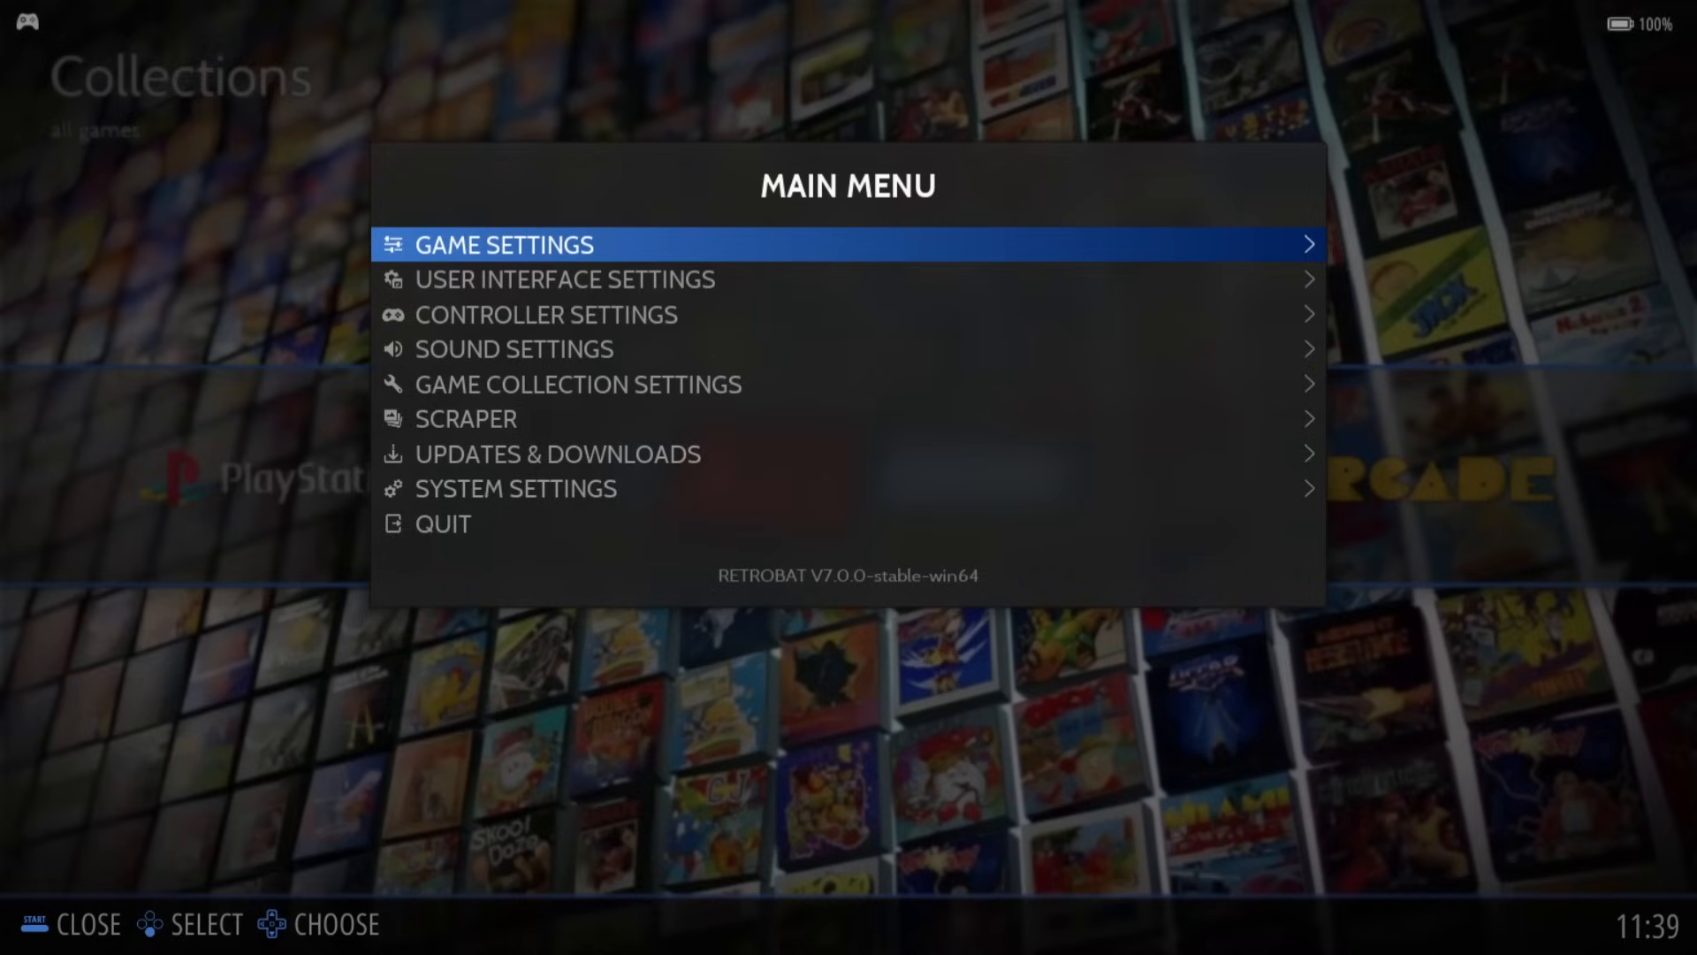
key("Down")
key("Down")
key("Down")
key("Down")
key("Down")
key("Down")
key("Return")
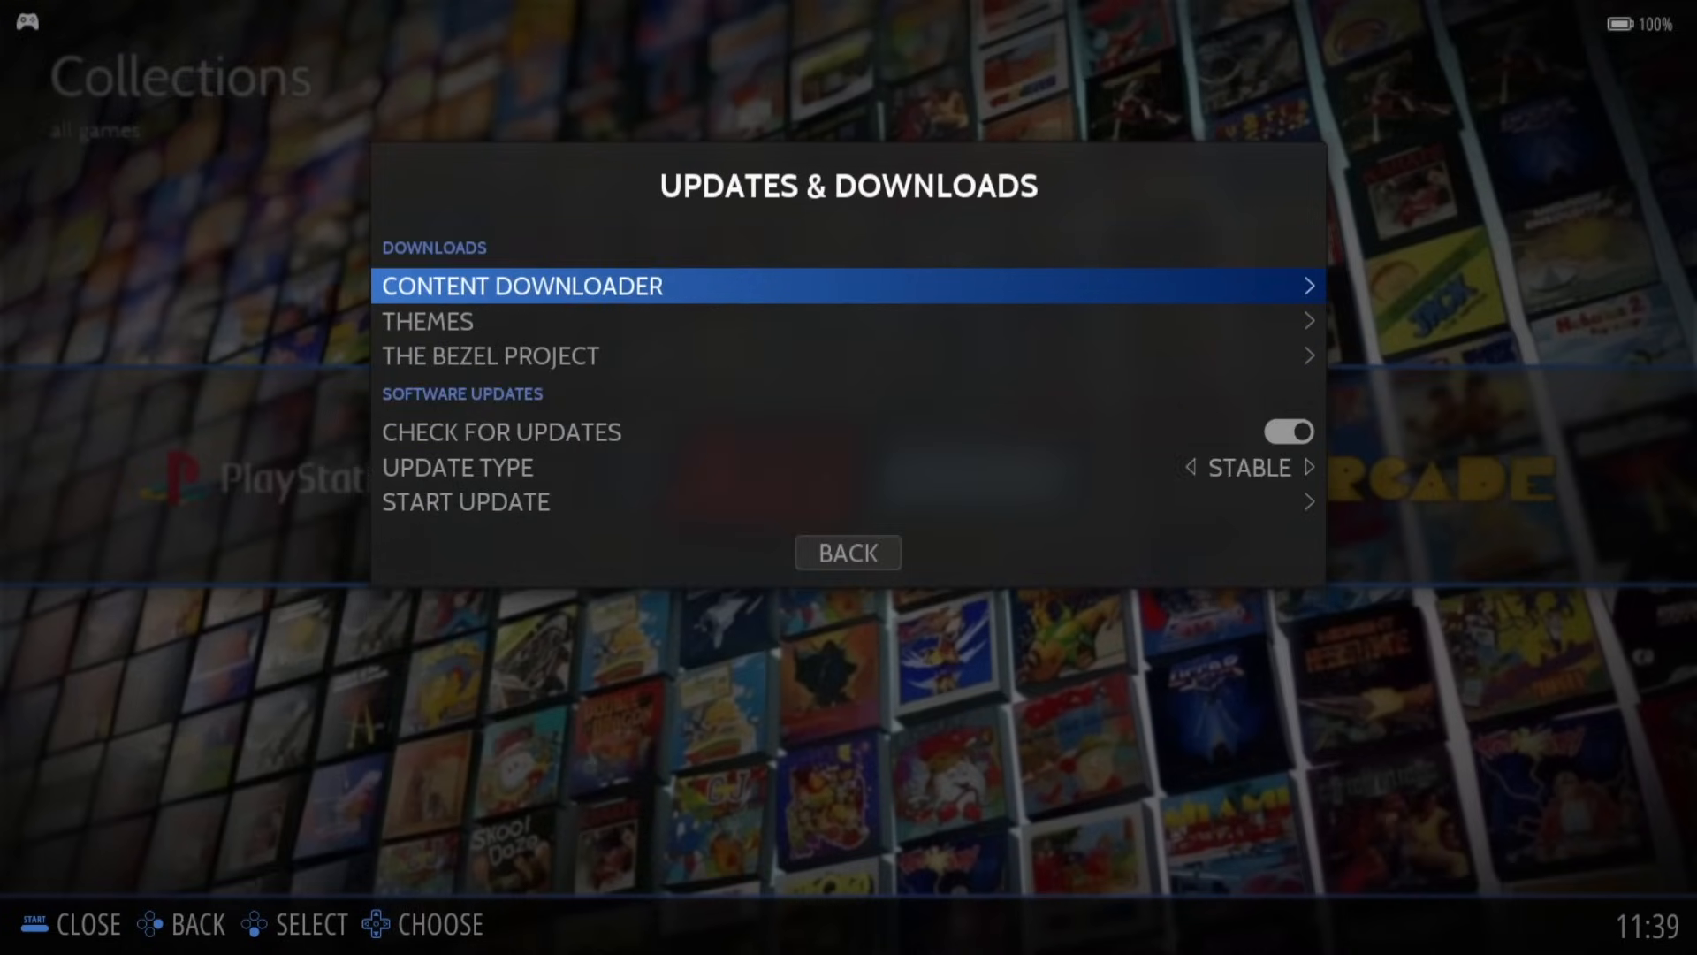
key("Down")
key("Down")
key("Return")
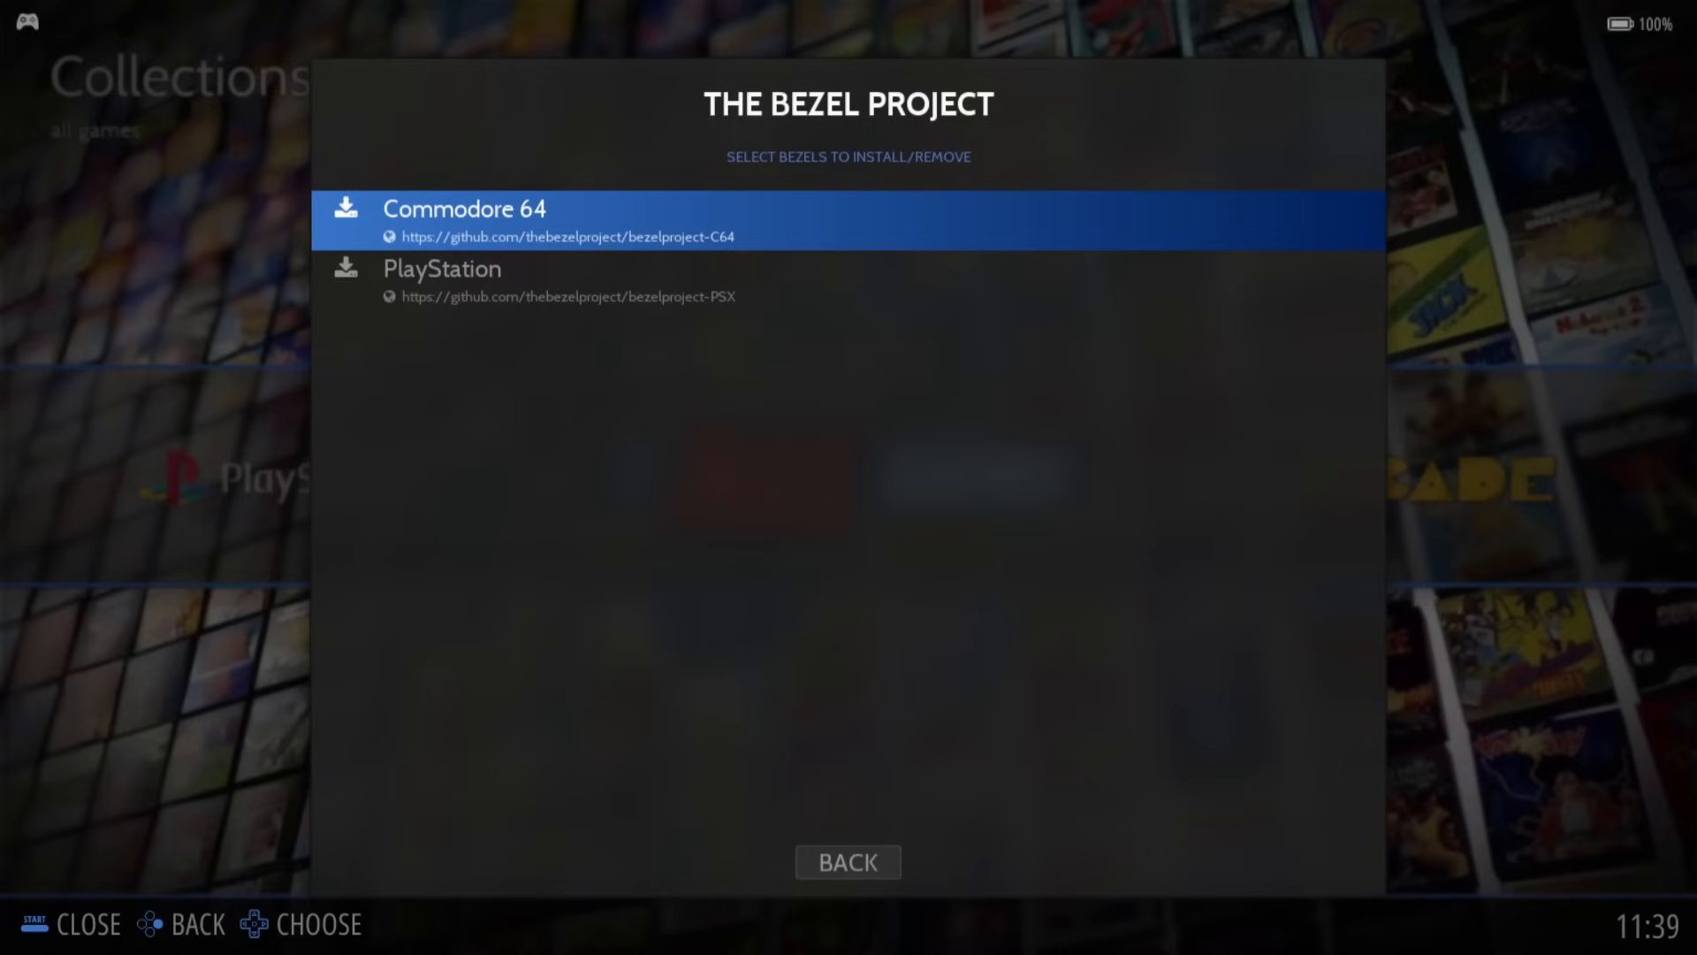
Step: Install the PlayStation bezel pack from The Bezel Project and return to the collections view
key("Down")
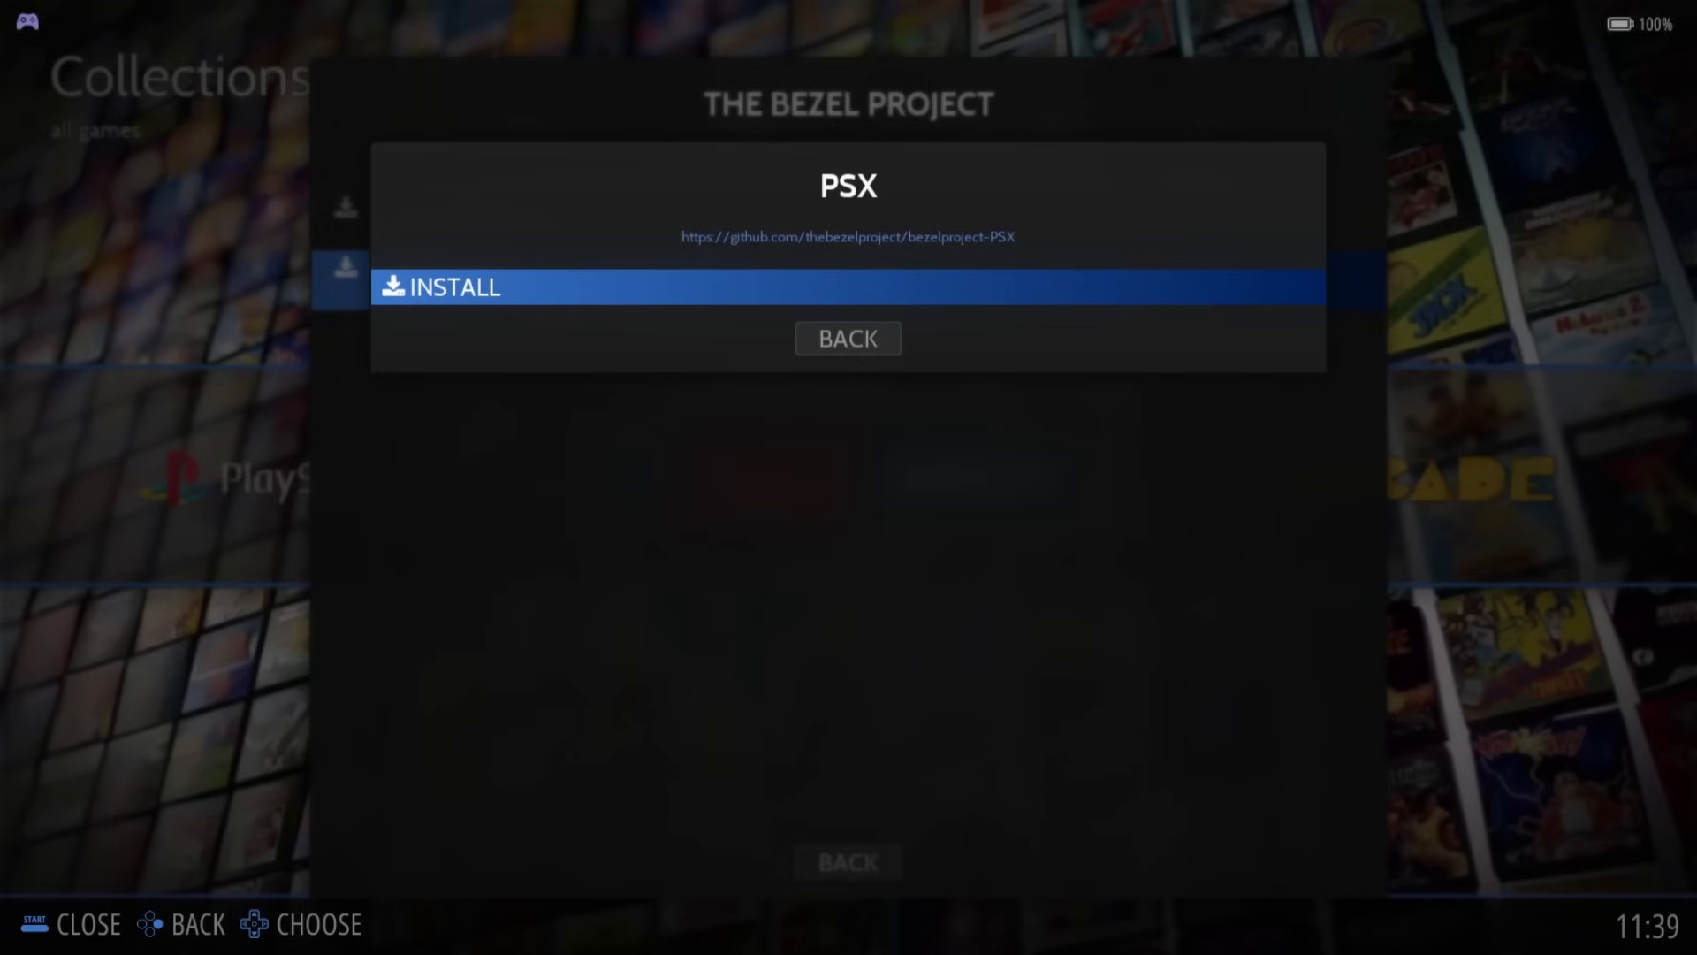
key("Return")
key("Return")
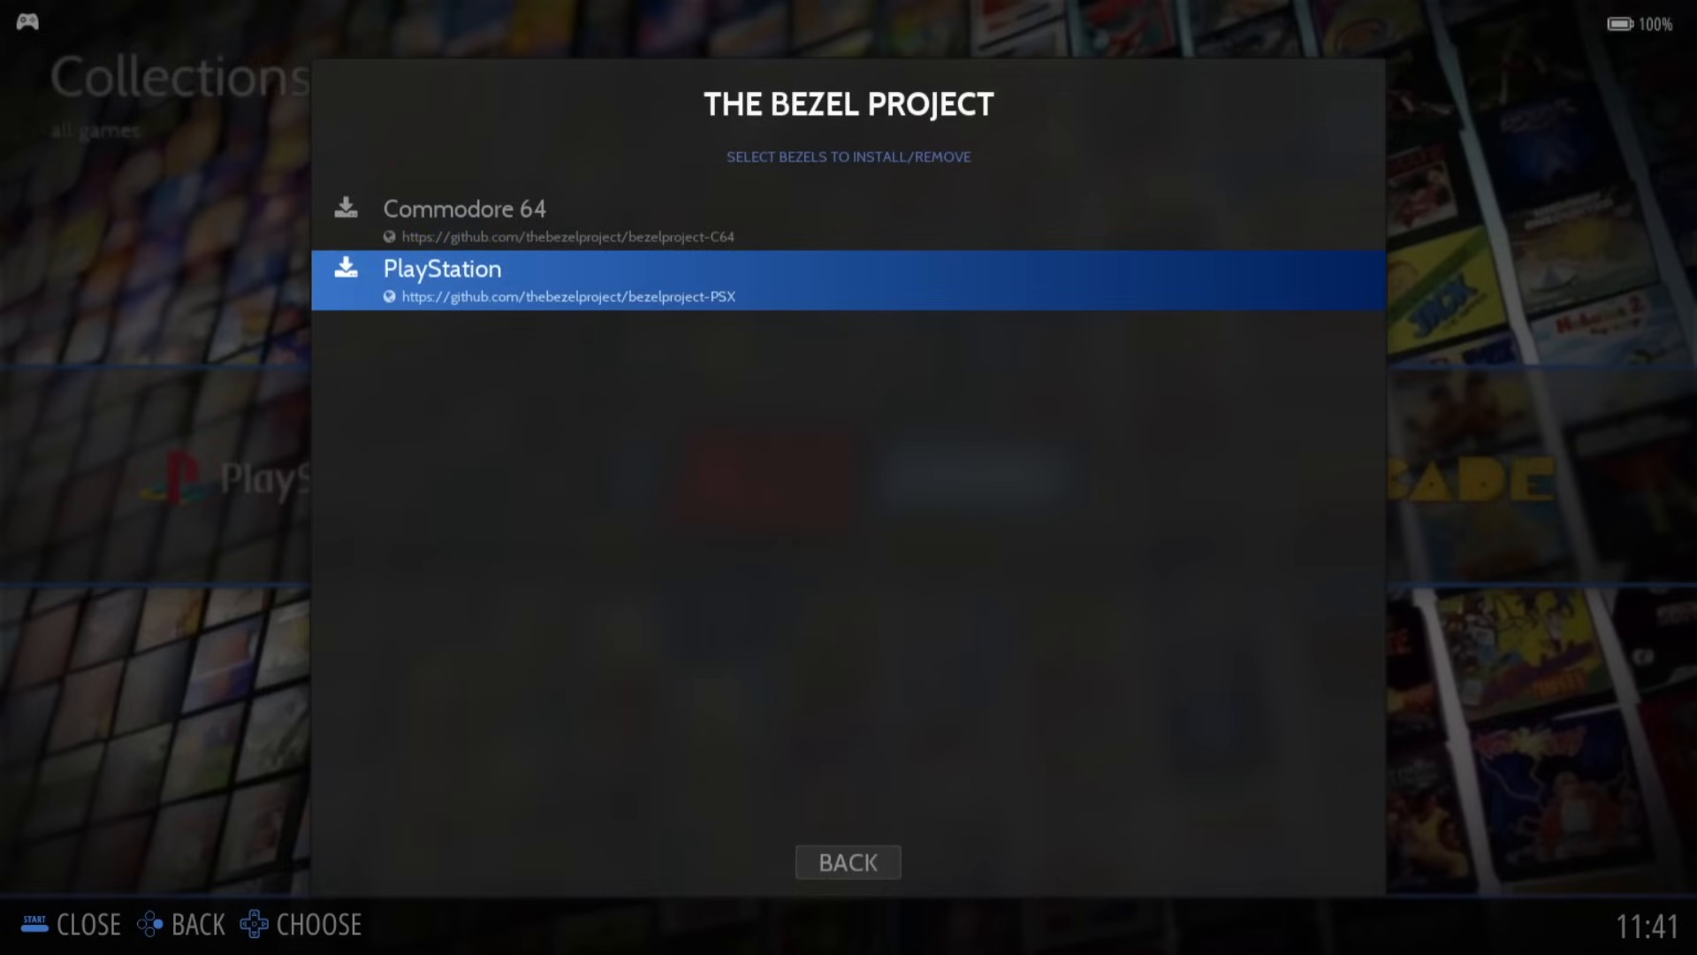
key("Escape")
key("Escape")
key("Escape")
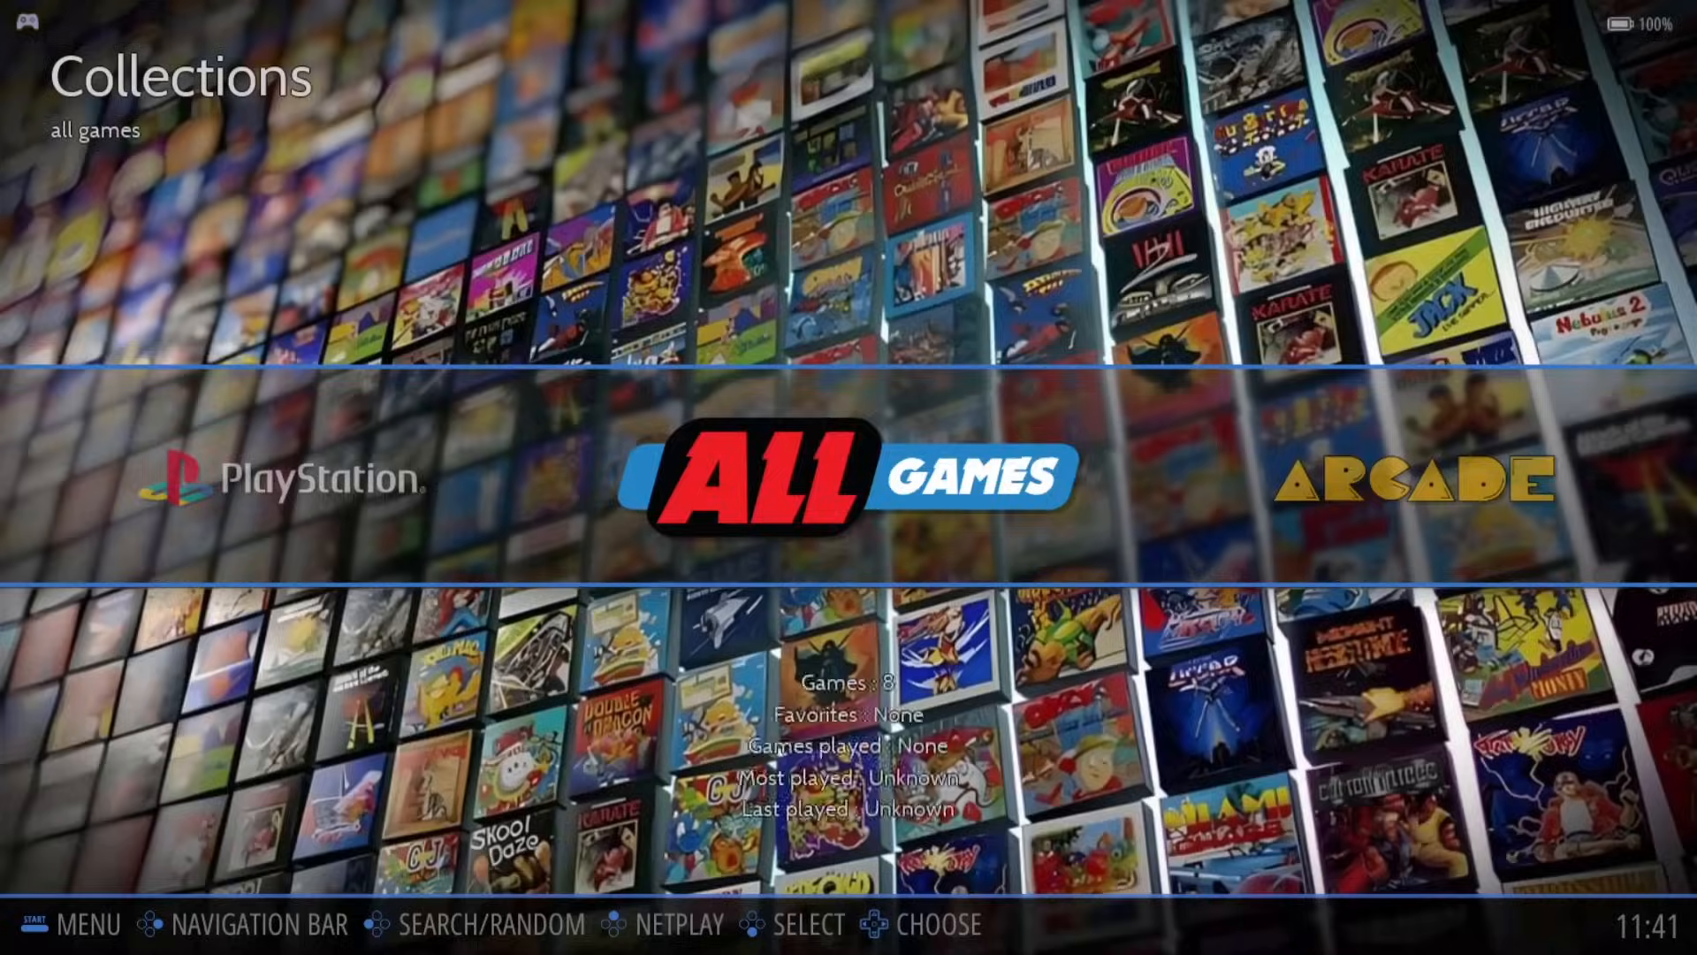
Step: Open the advanced game options for Crash Bandicoot in the PlayStation game list
key("Left")
key("Return")
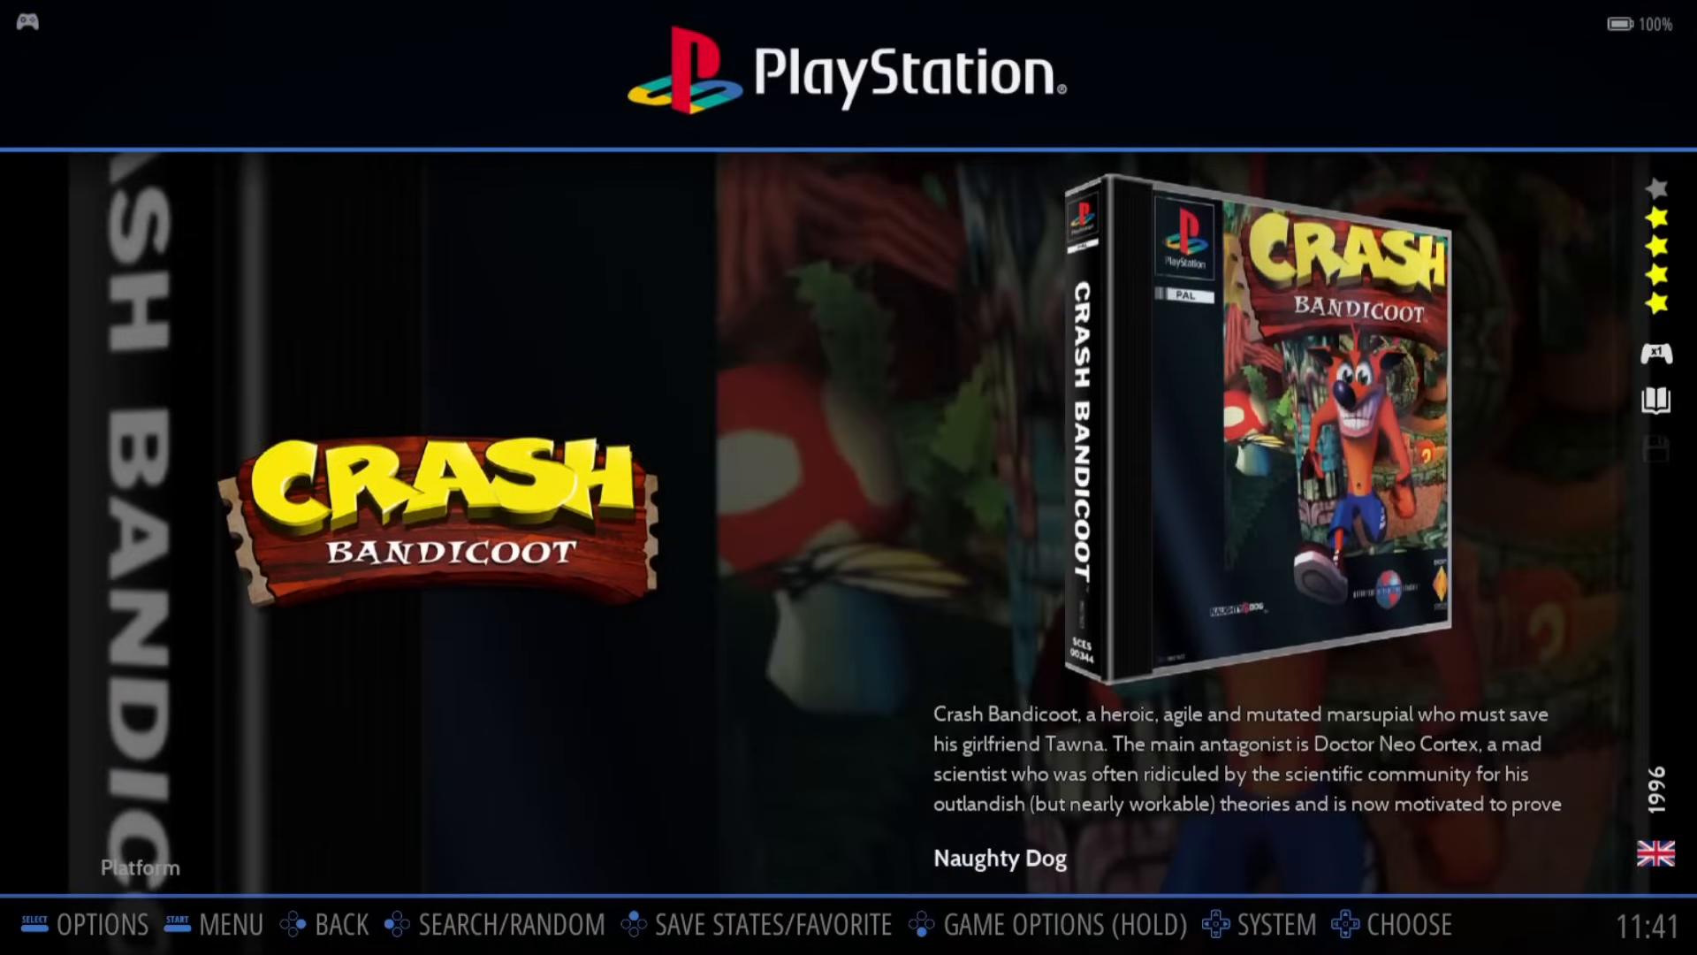
key("Return")
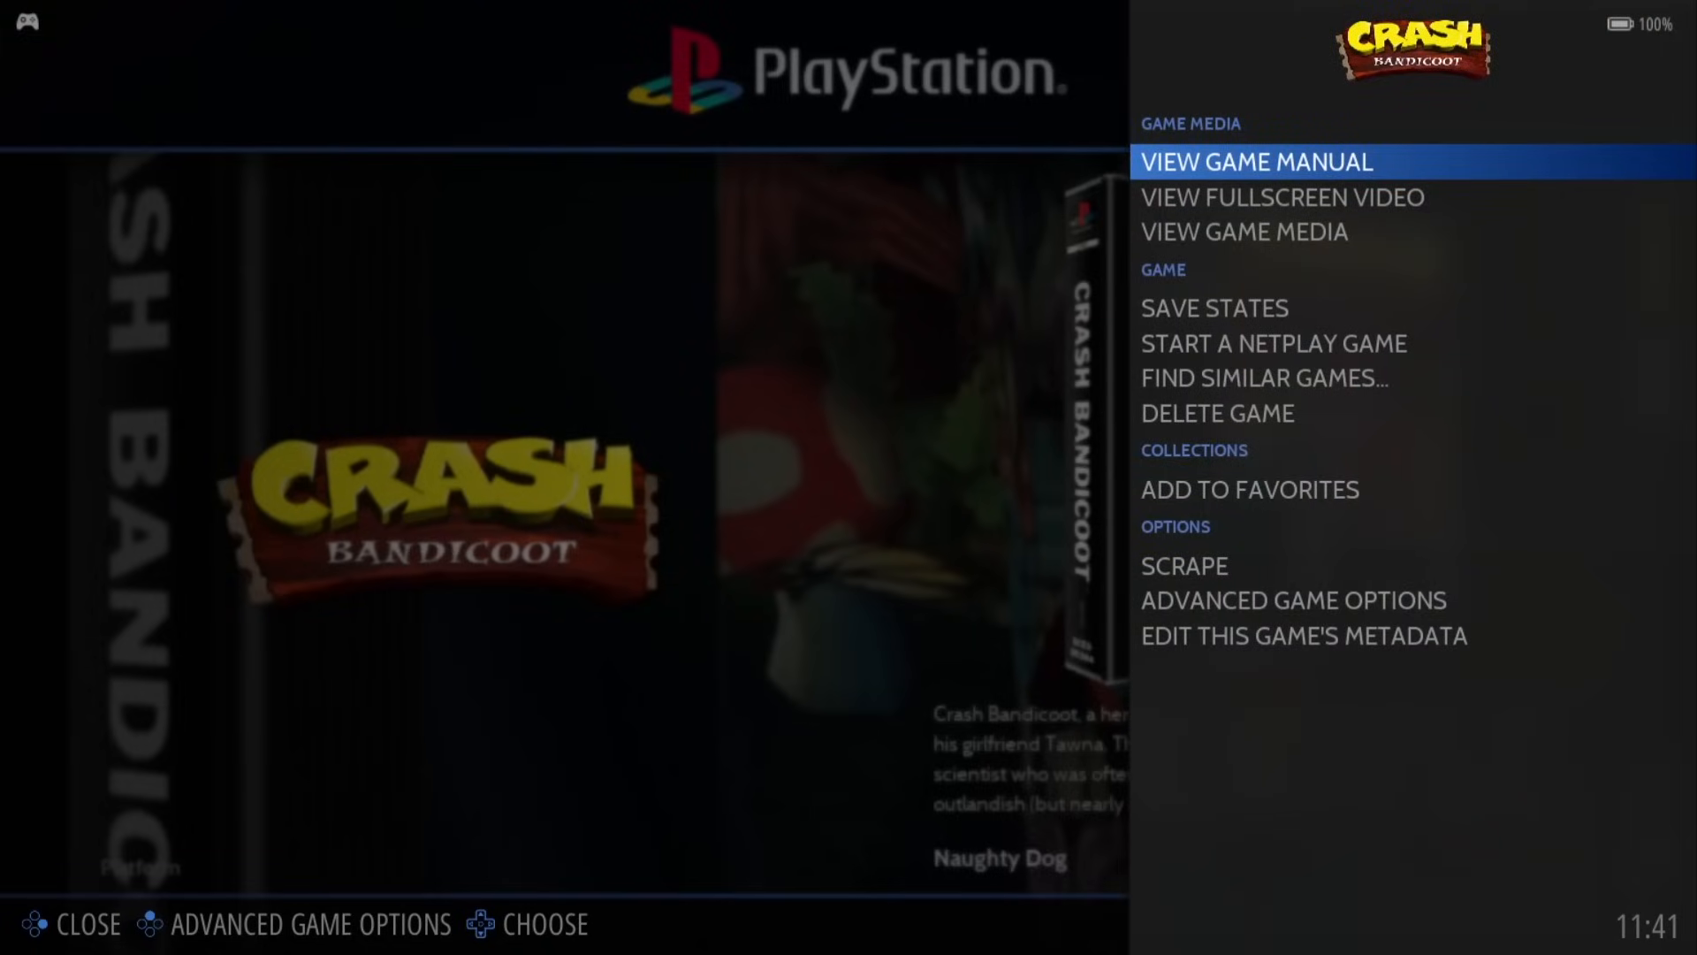
key("Up")
key("Up")
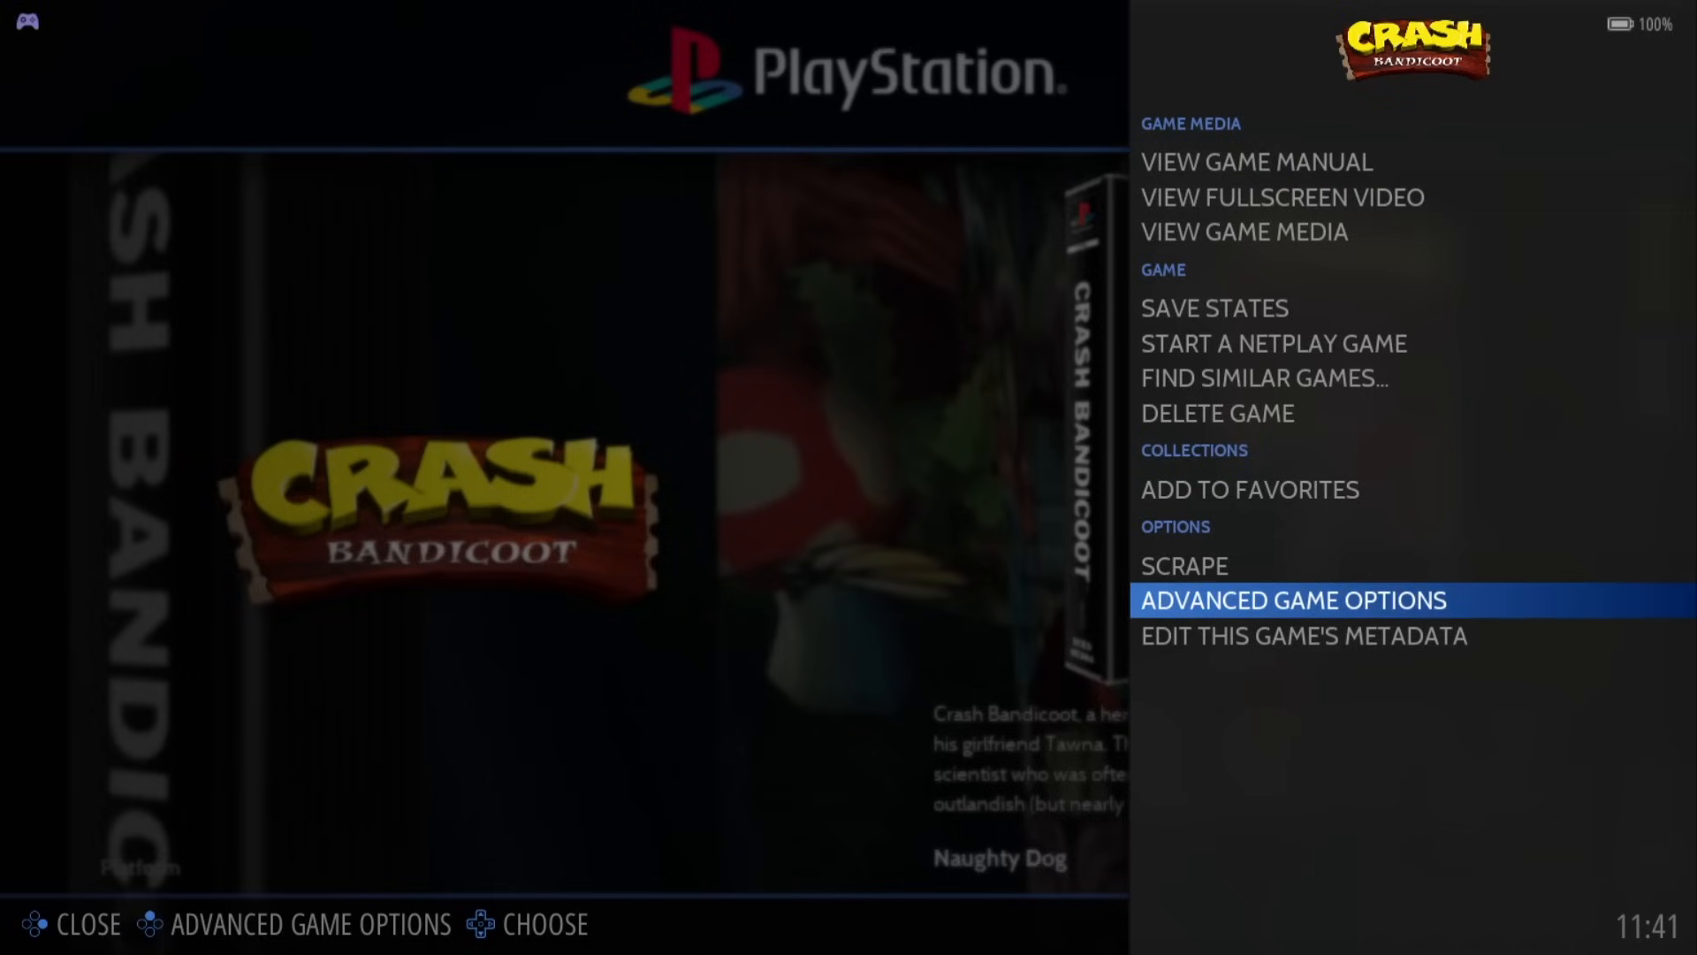
key("Return")
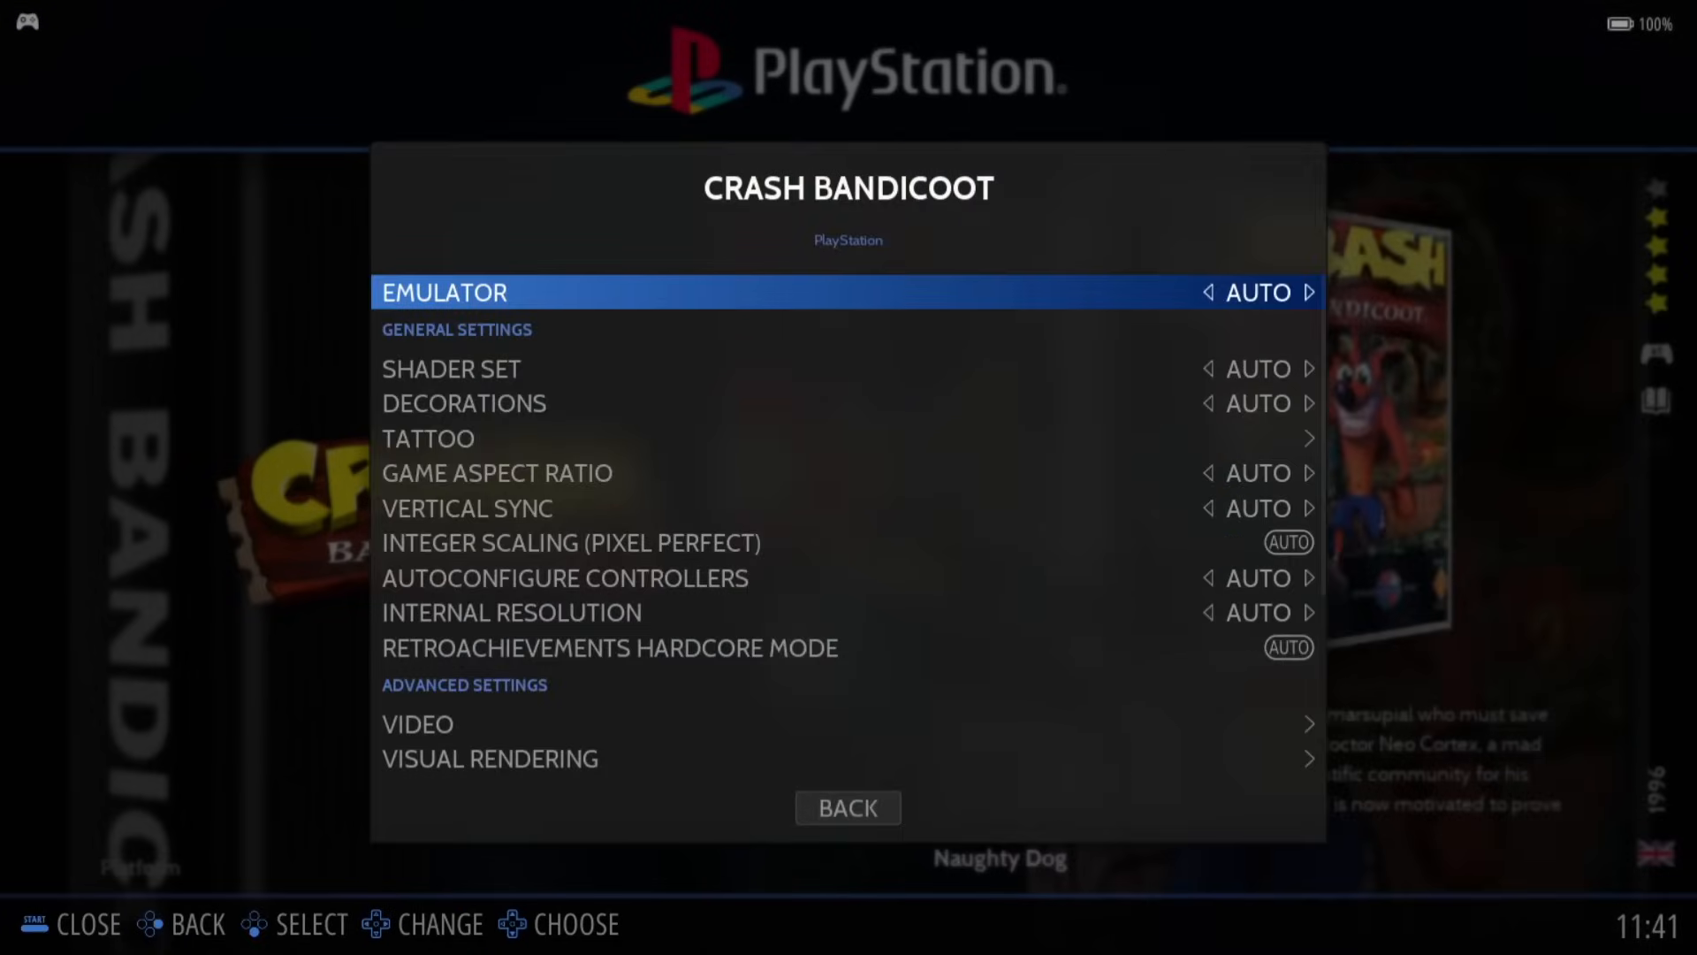
Step: Set Crash Bandicoot's decorations to THEBEZELPROJECT and leave its advanced options
key("Down")
key("Down")
key("Return")
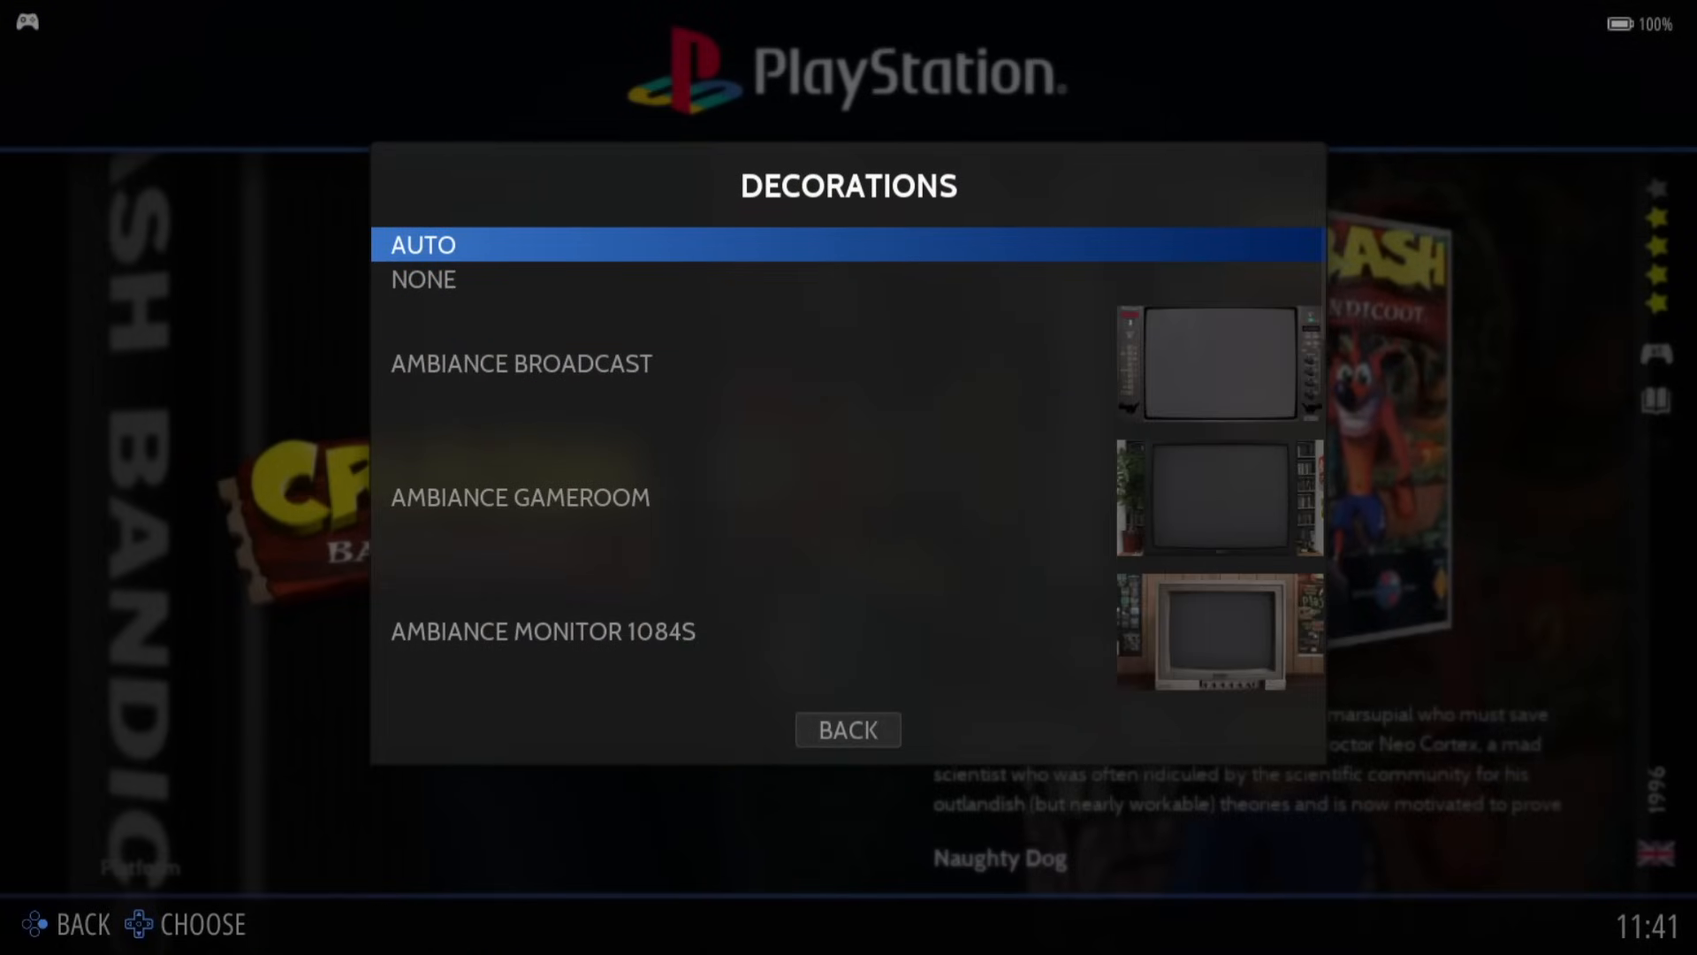
key("Up")
key("Up")
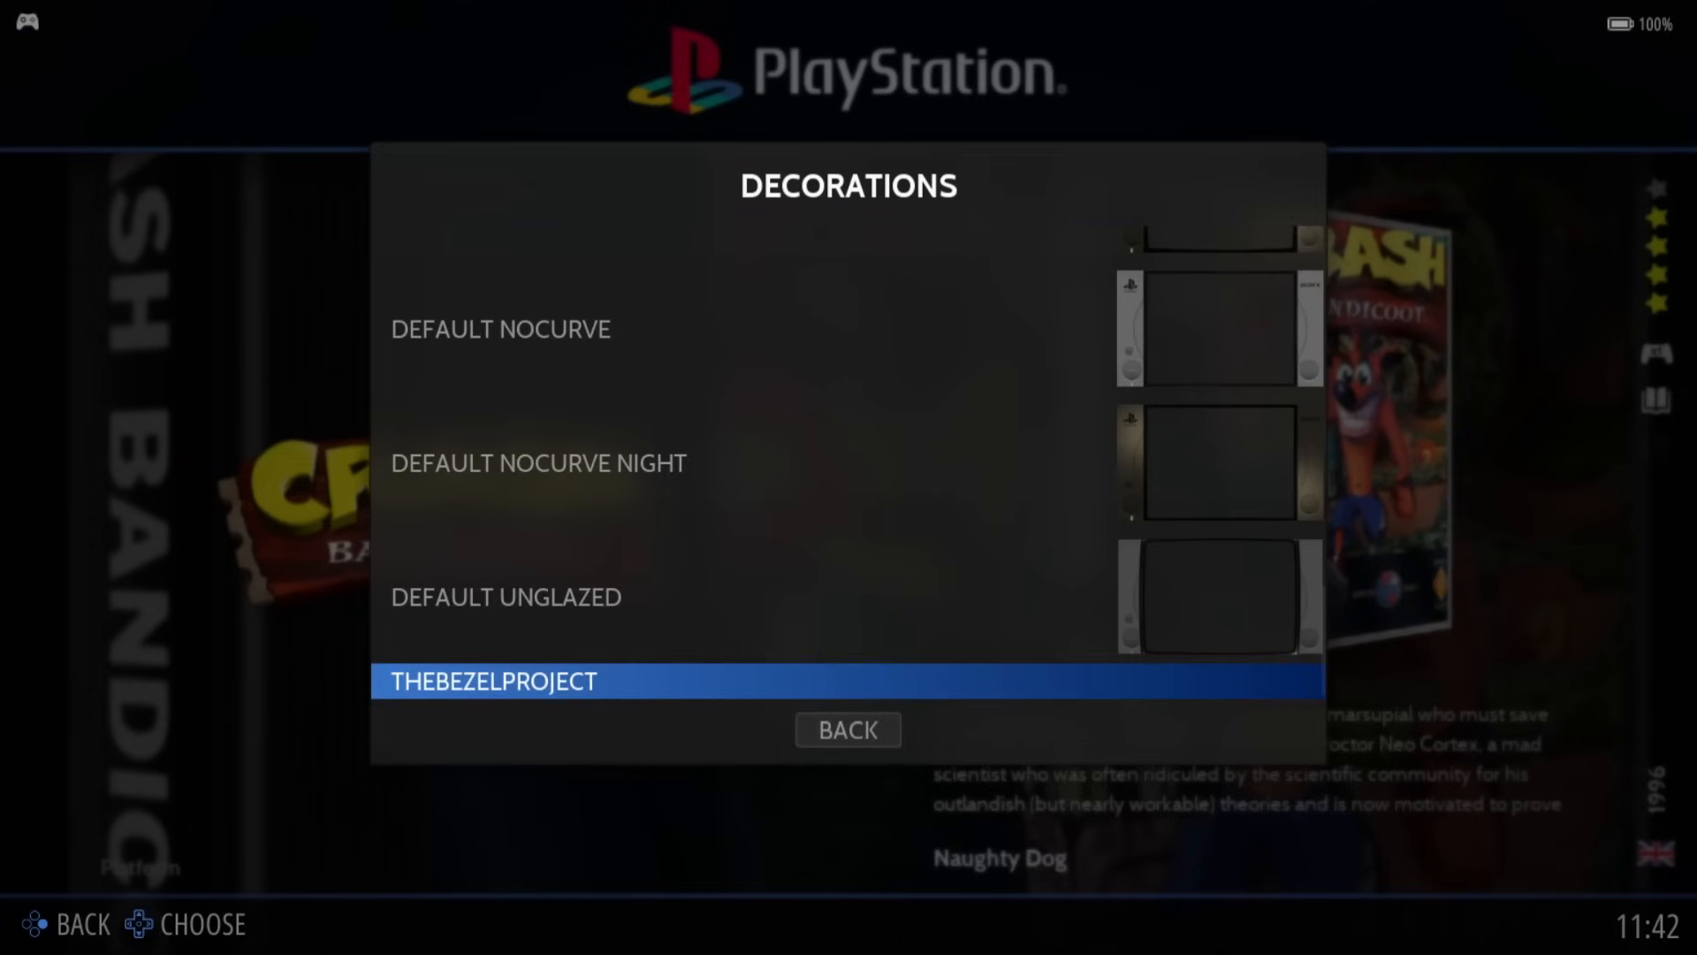
key("Return")
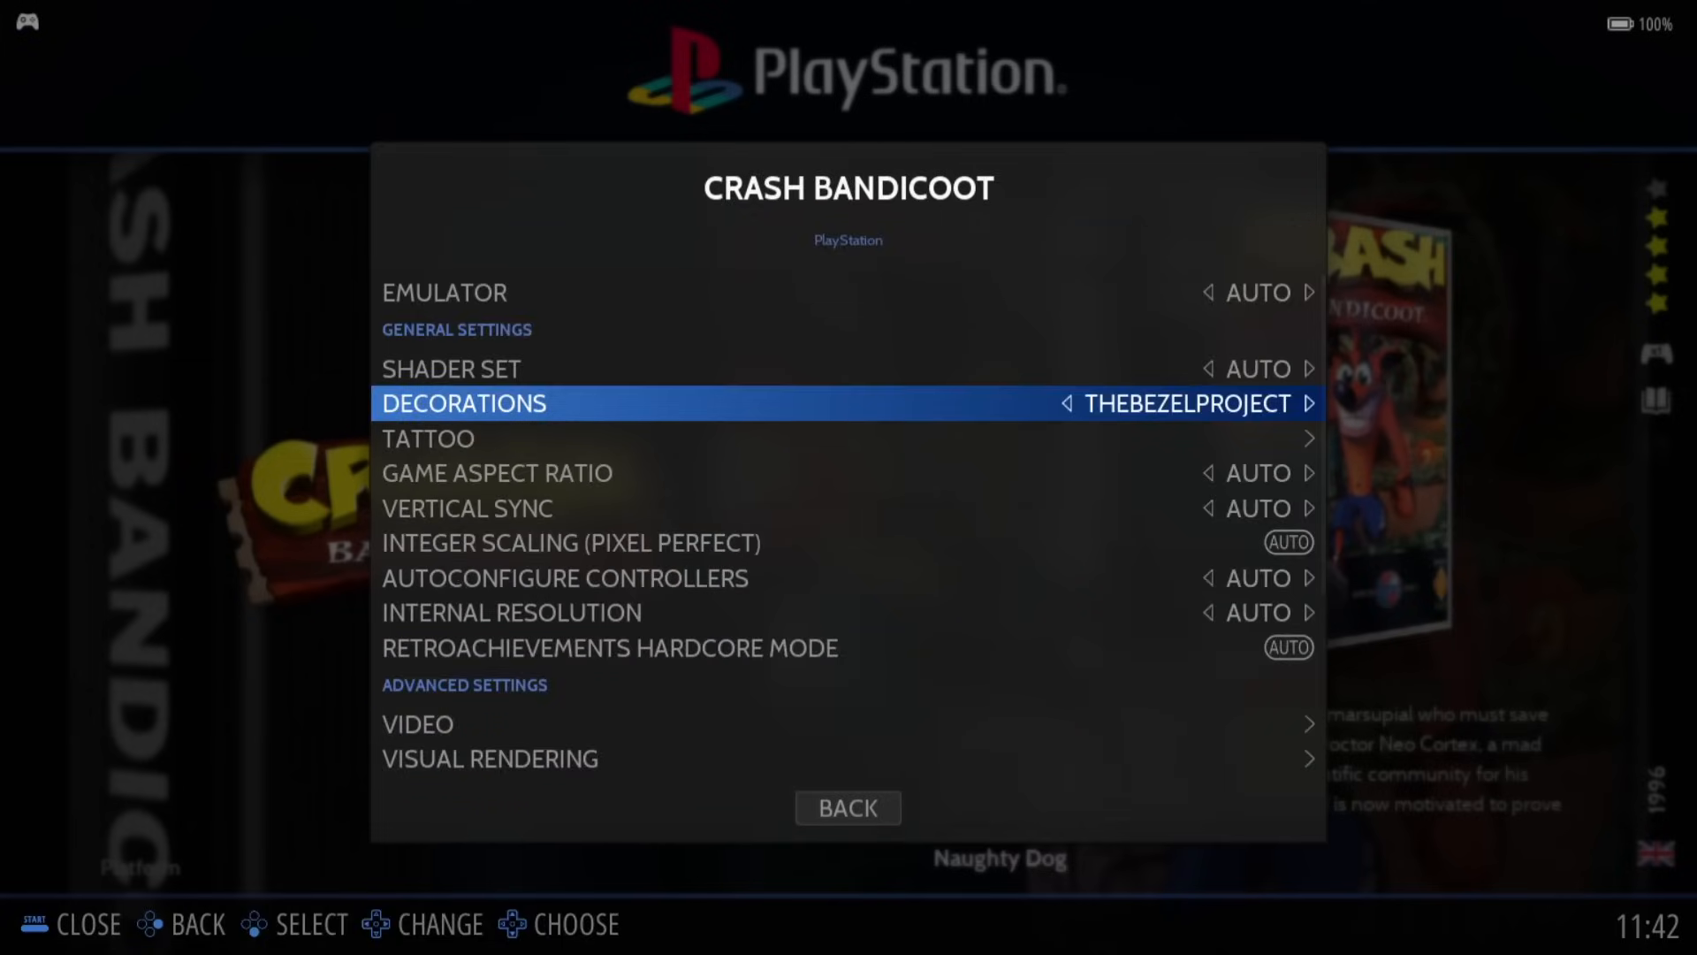
key("Escape")
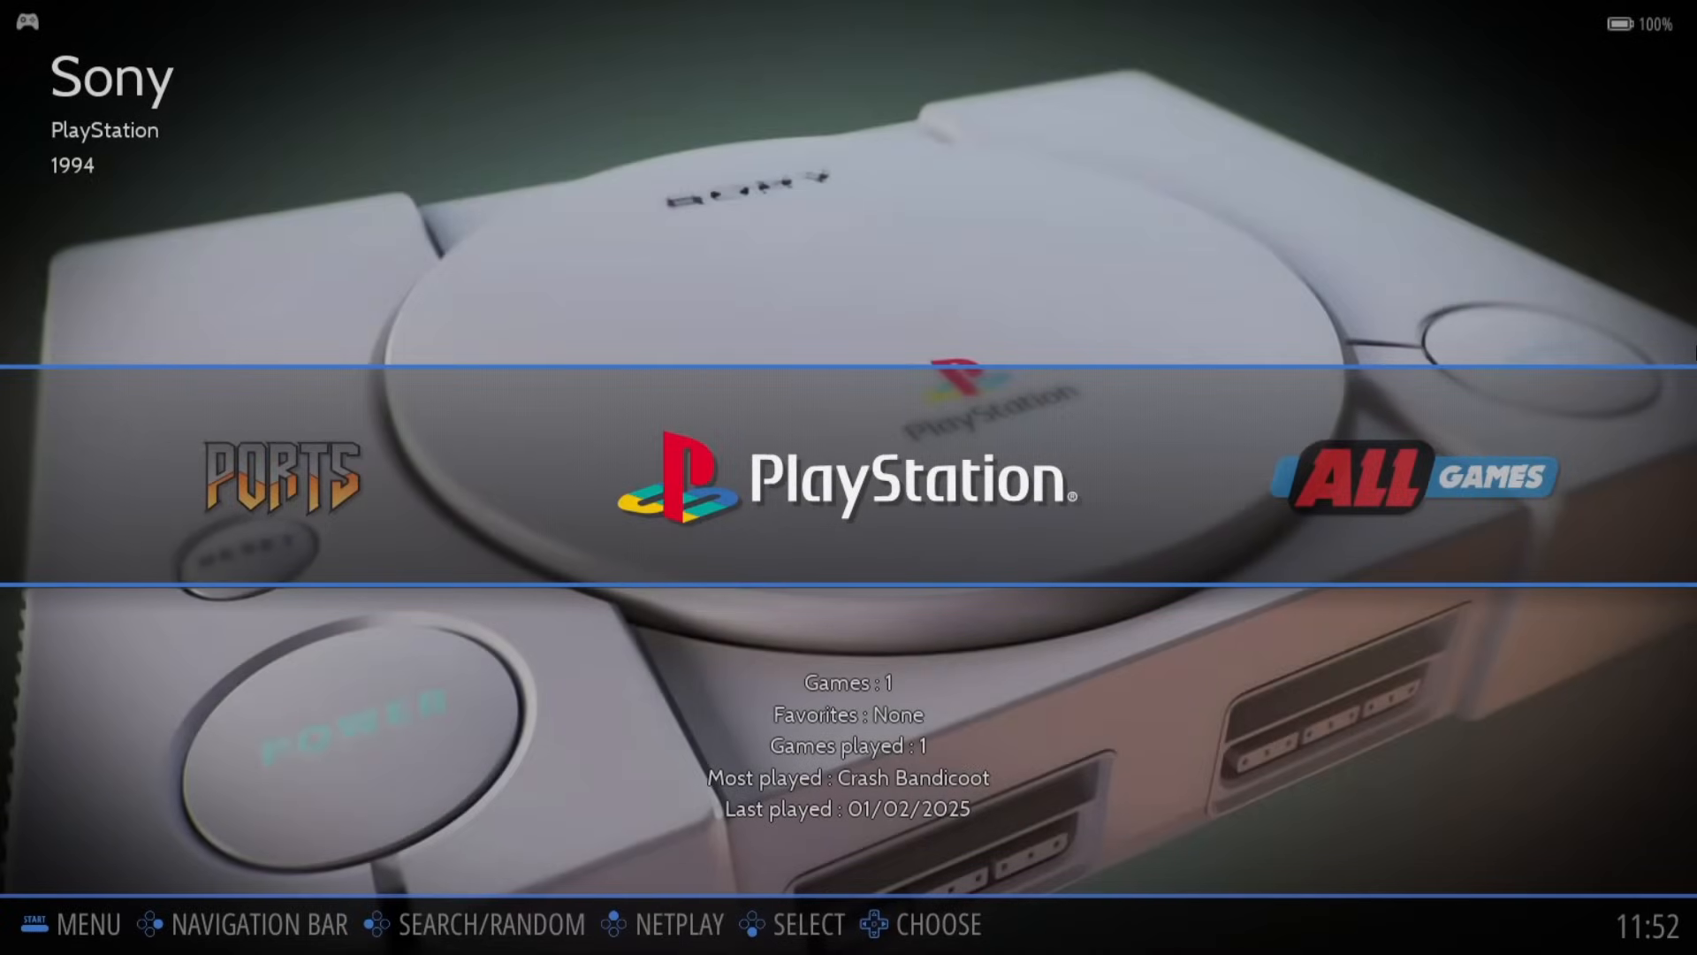
Step: Open the Content Downloader at the Shaders and Megabezels category
key("Escape")
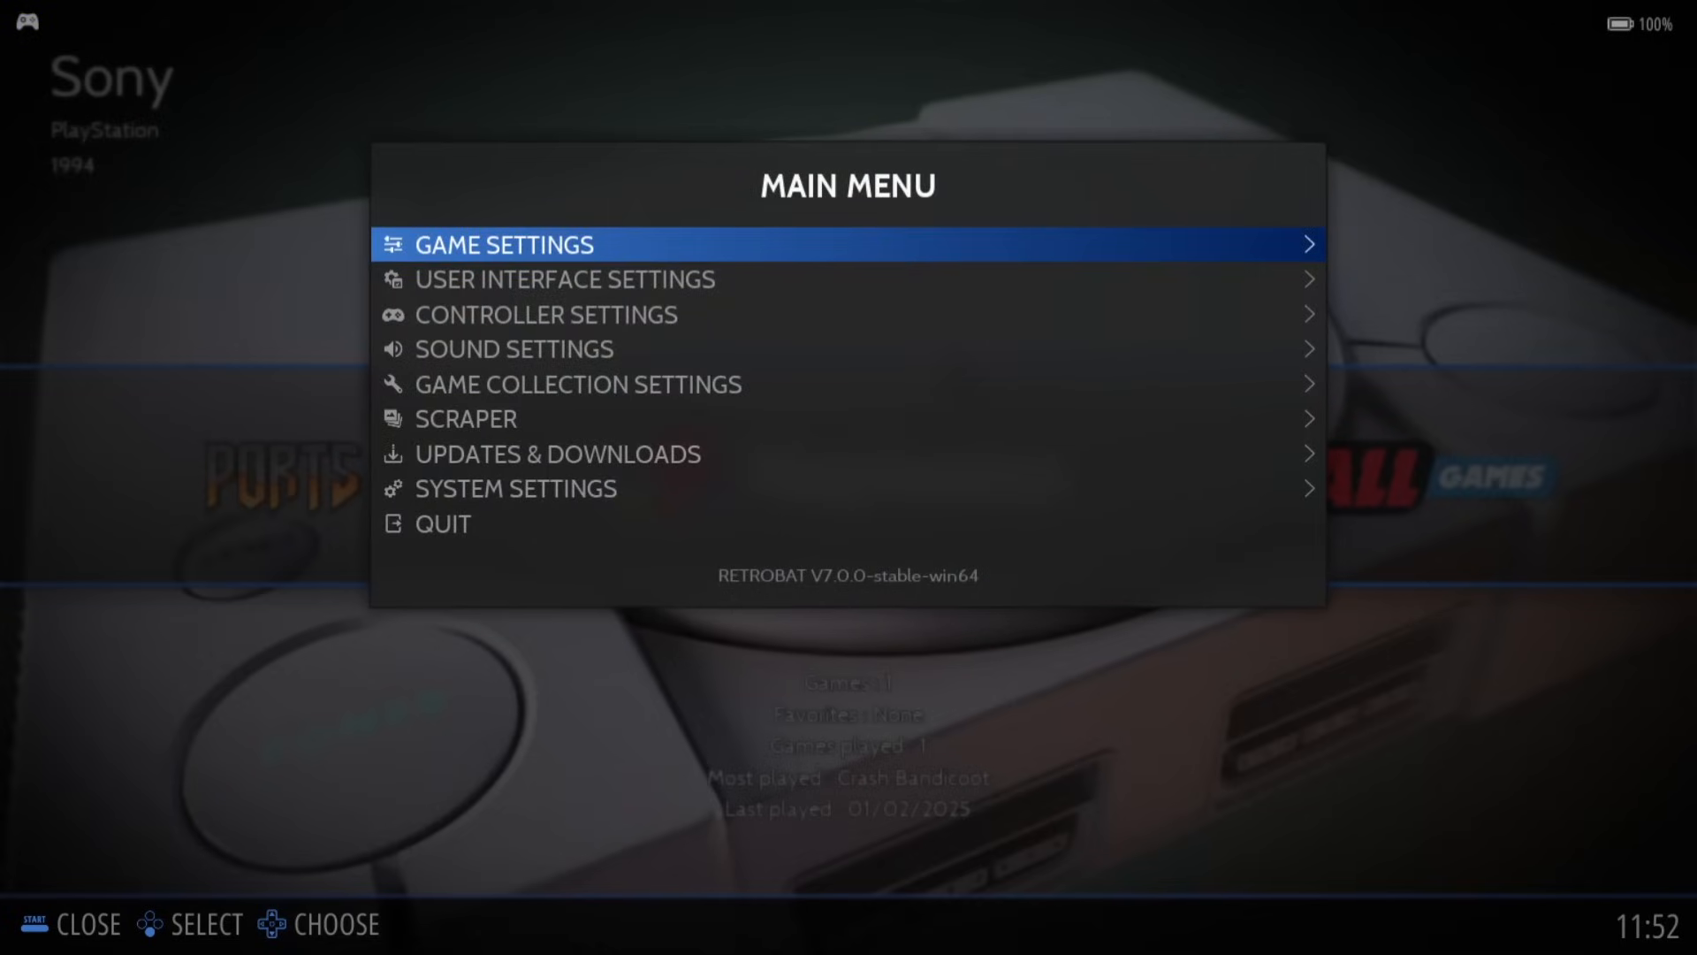
key("Down")
key("Down")
key("Down")
key("Down")
key("Down")
key("Down")
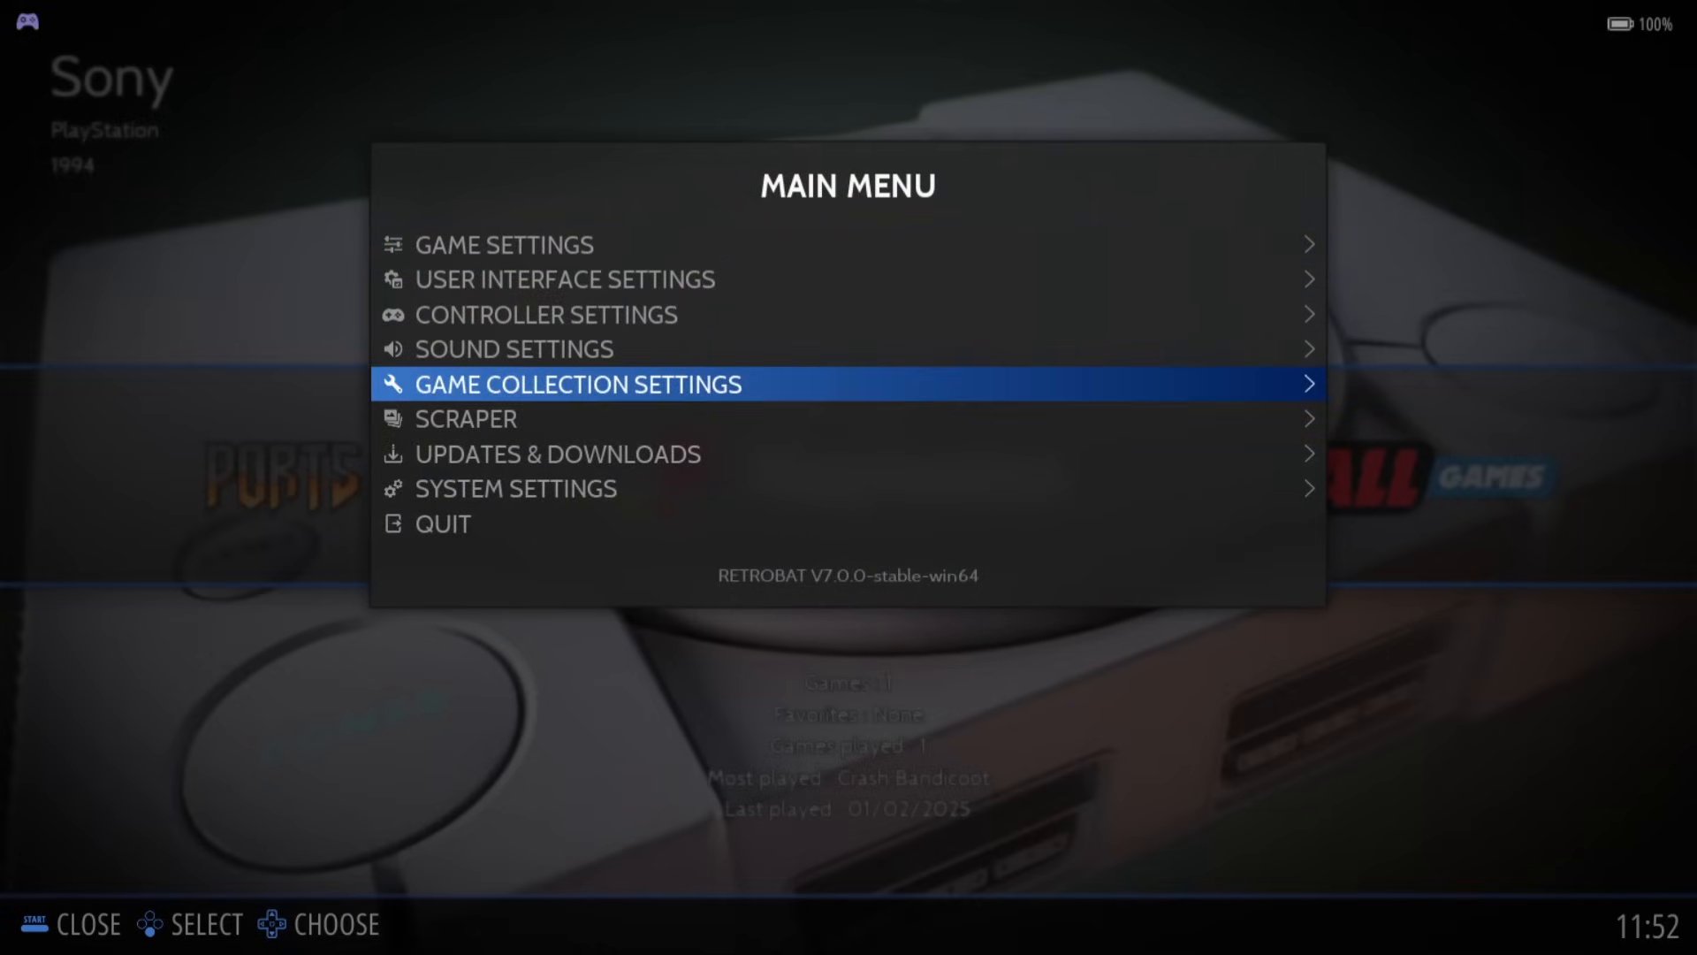
key("Return")
key("Return")
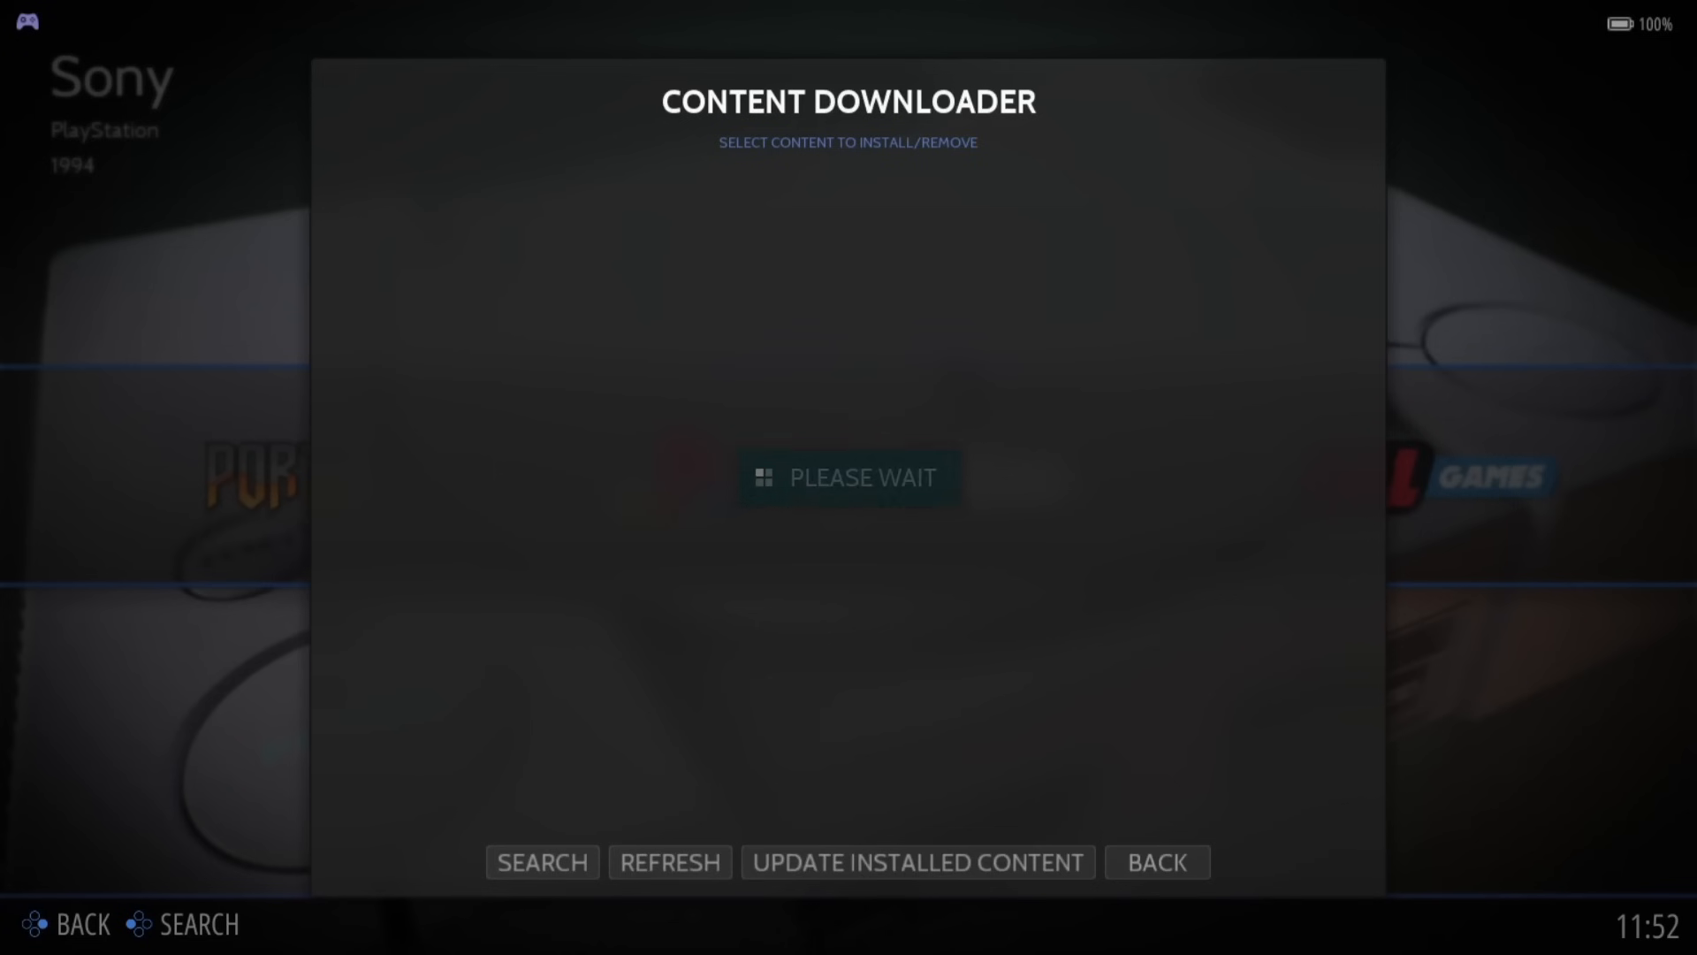
key("Left")
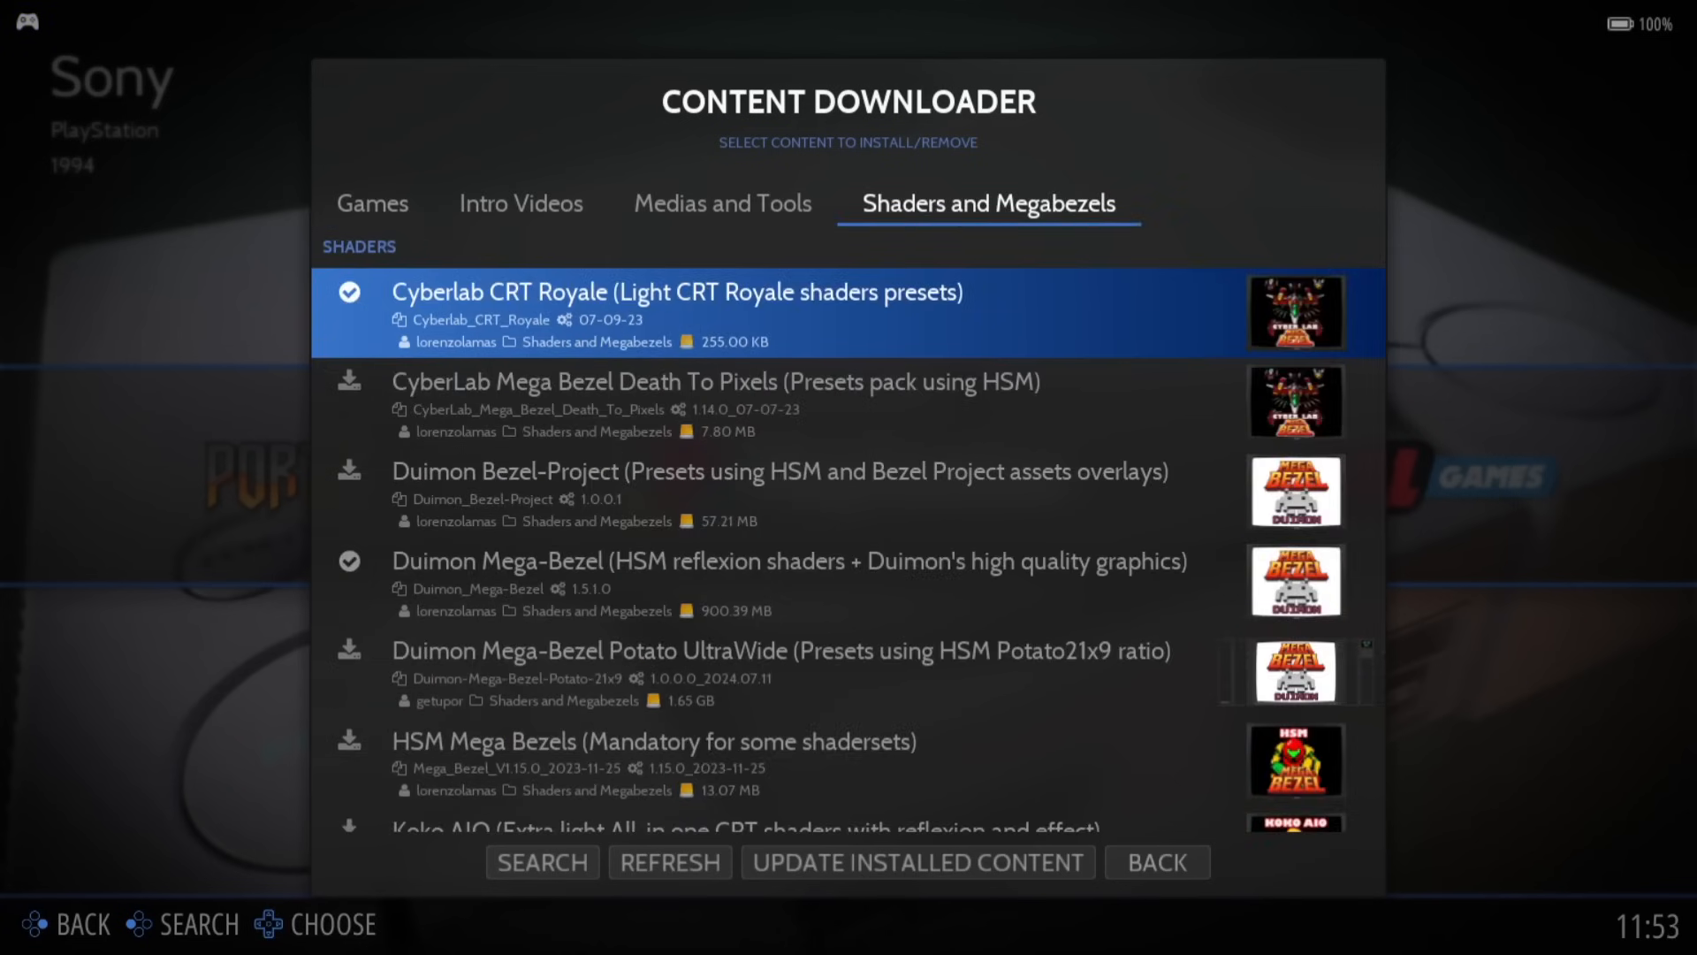
Step: Review the Cyberlab CRT Royale and Duimon Mega-Bezel shader packs, then return to the PlayStation system view
key("Down")
key("Down")
key("Down")
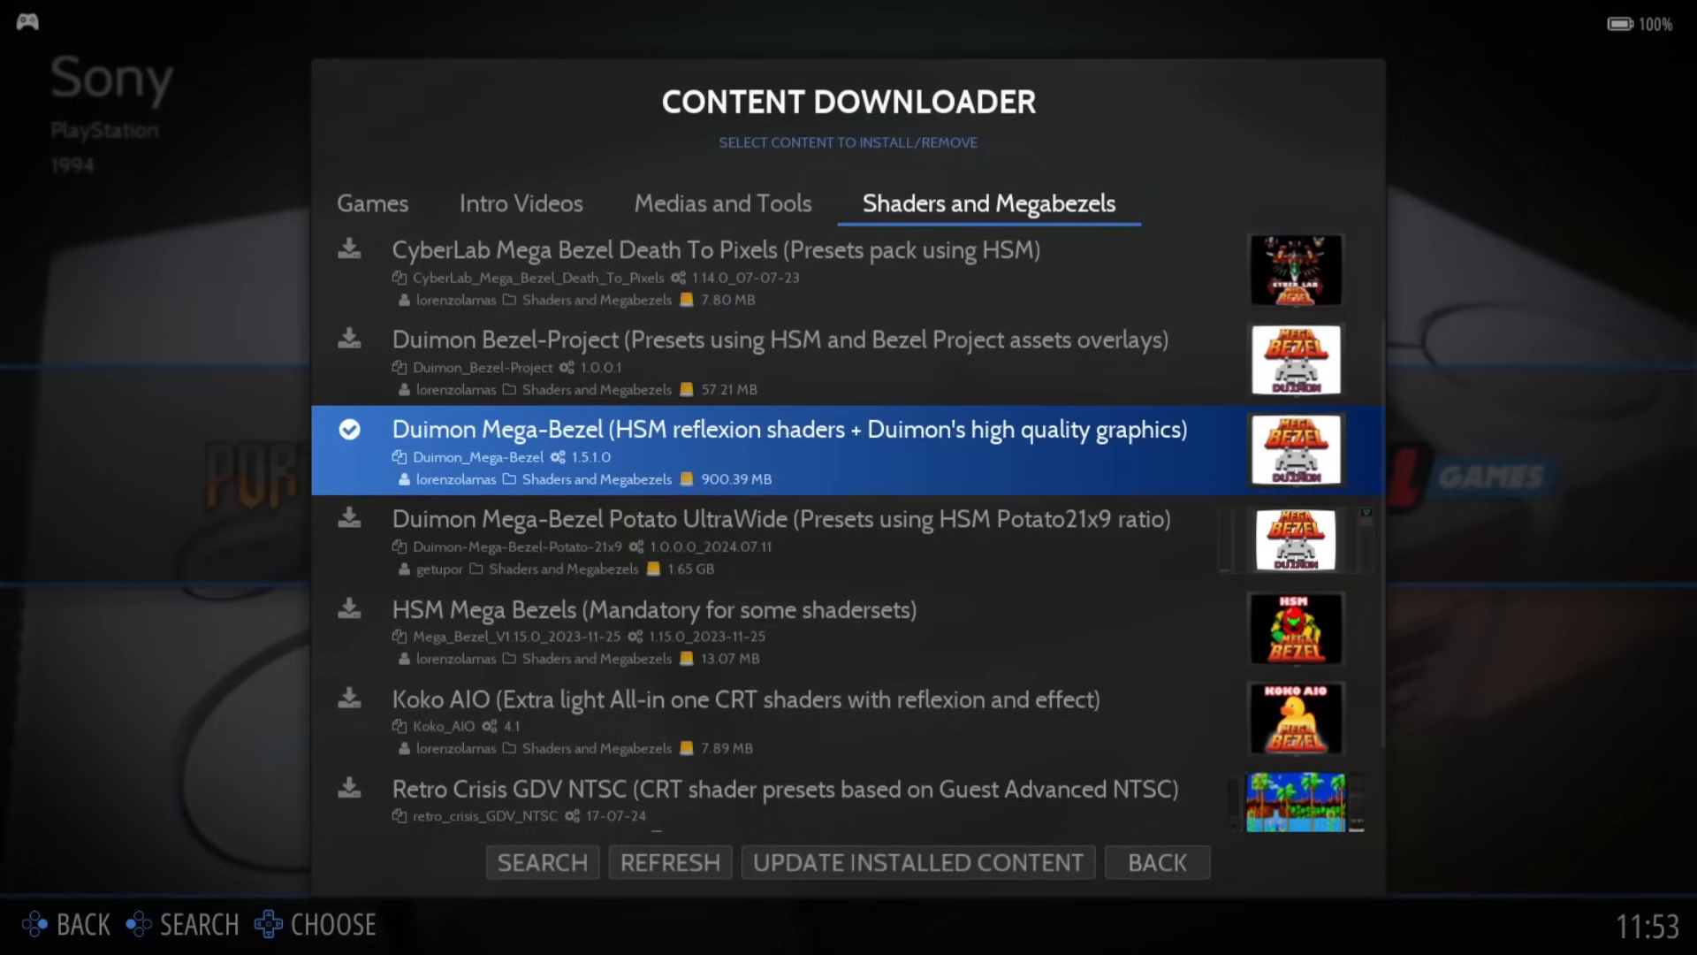
key("Up")
key("Up")
key("Up")
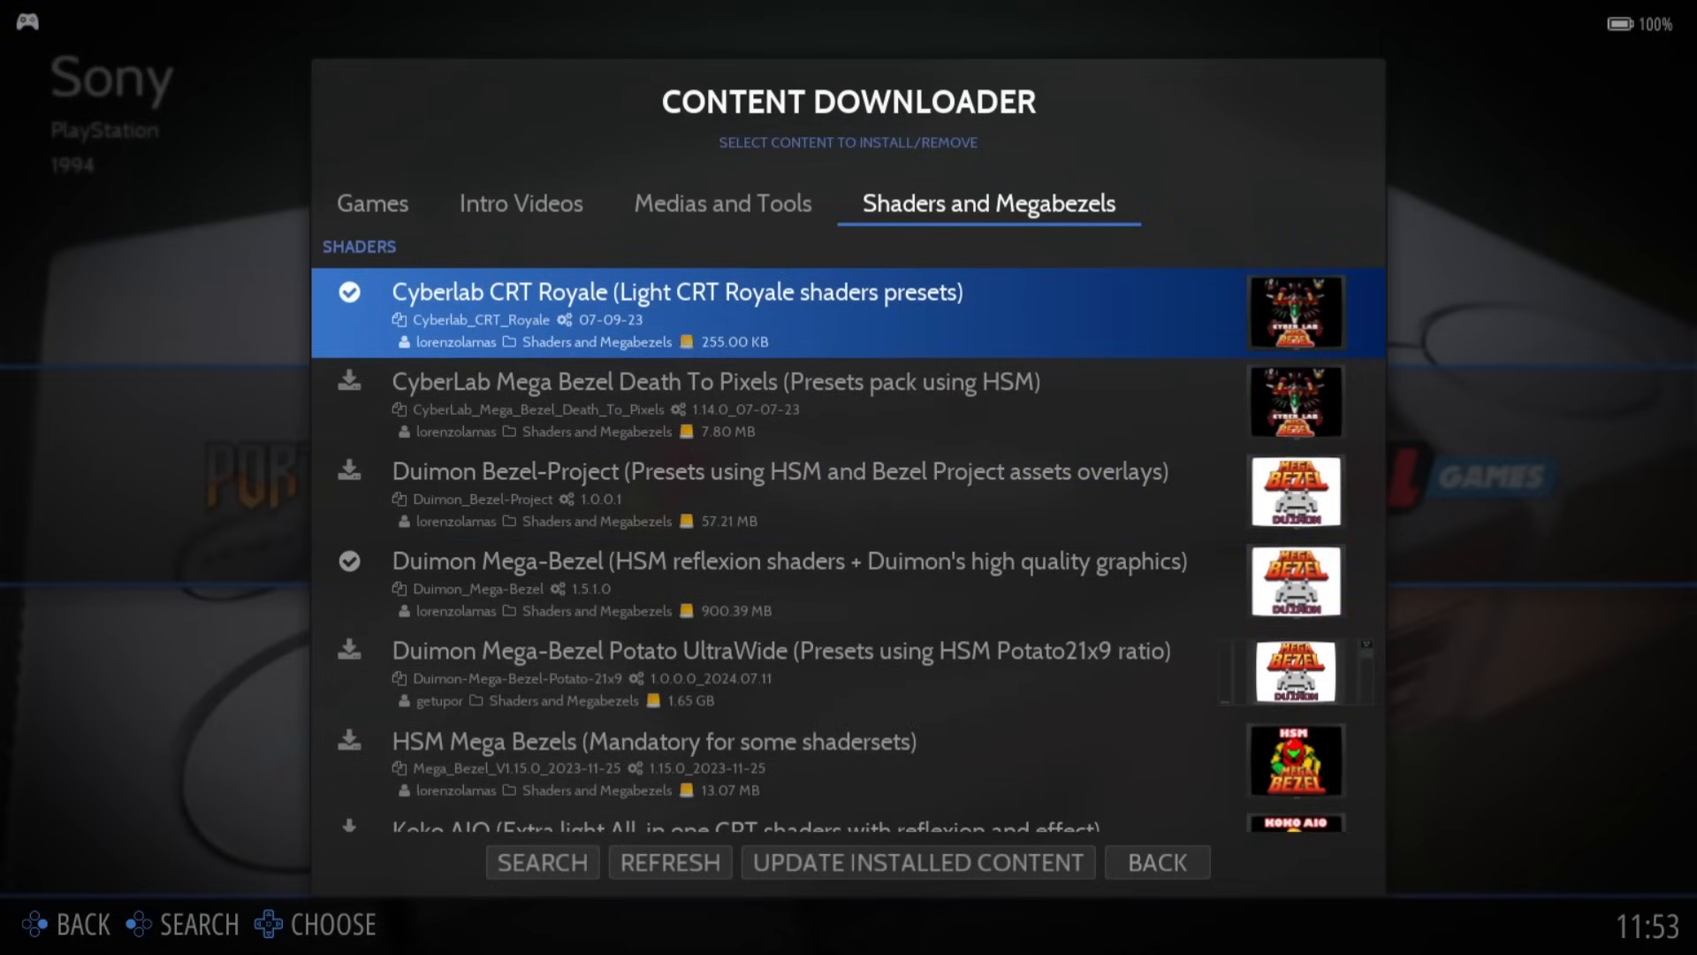
key("Escape")
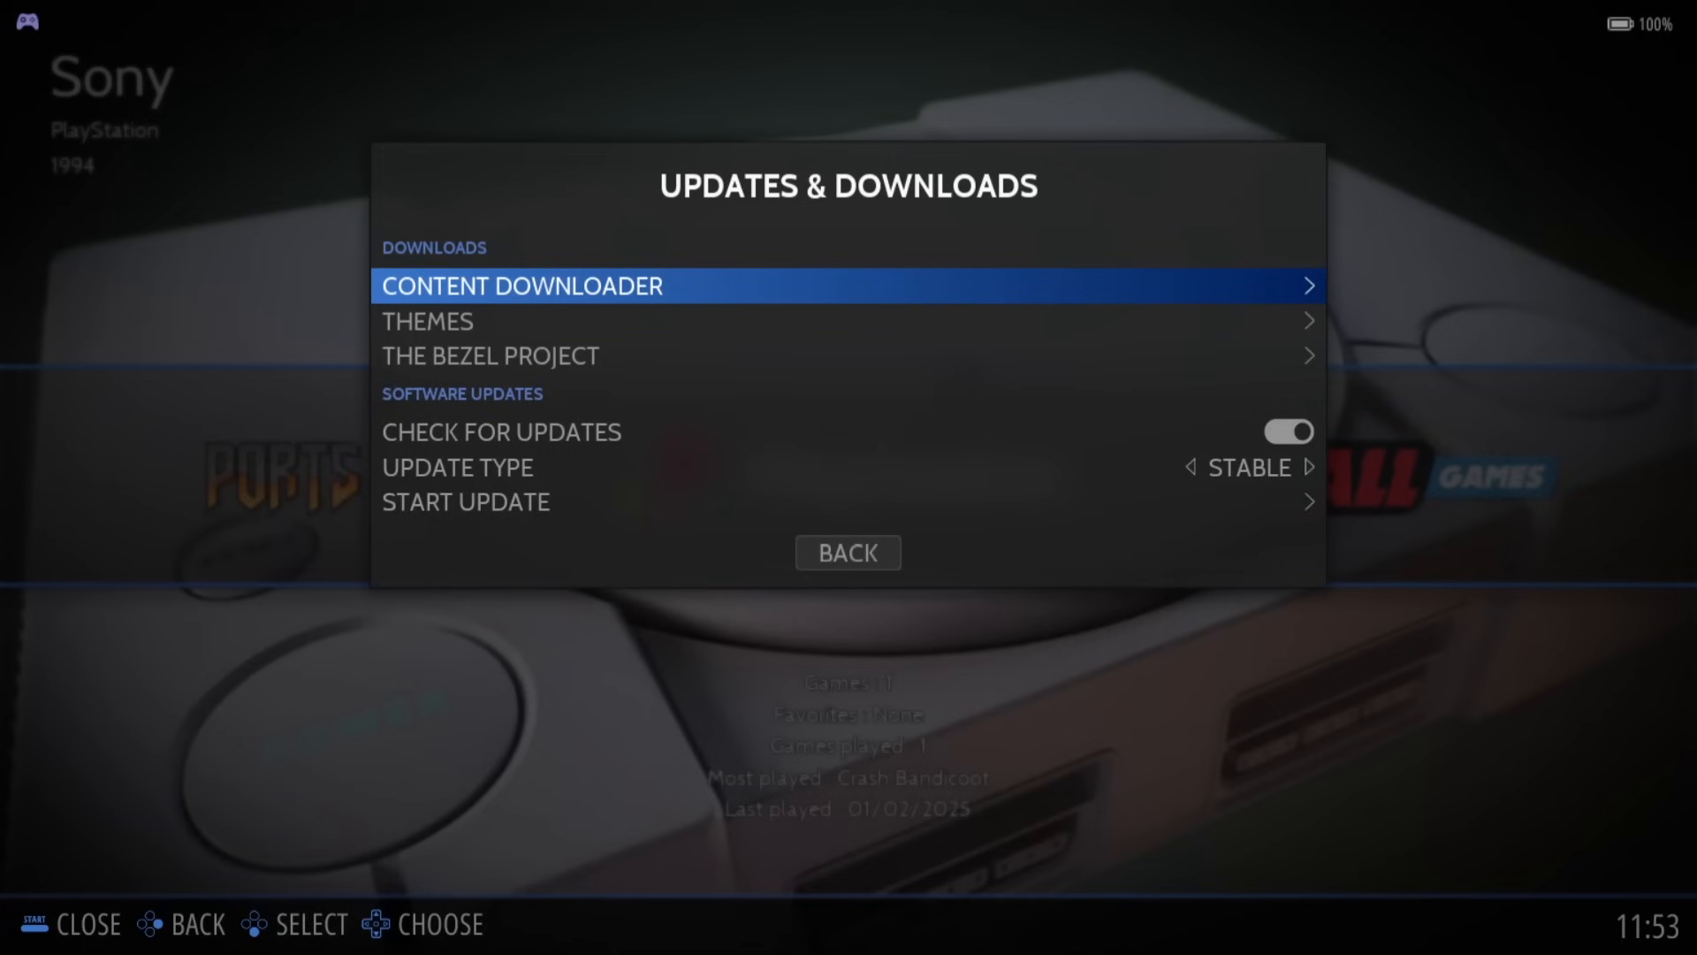
key("Escape")
key("Escape")
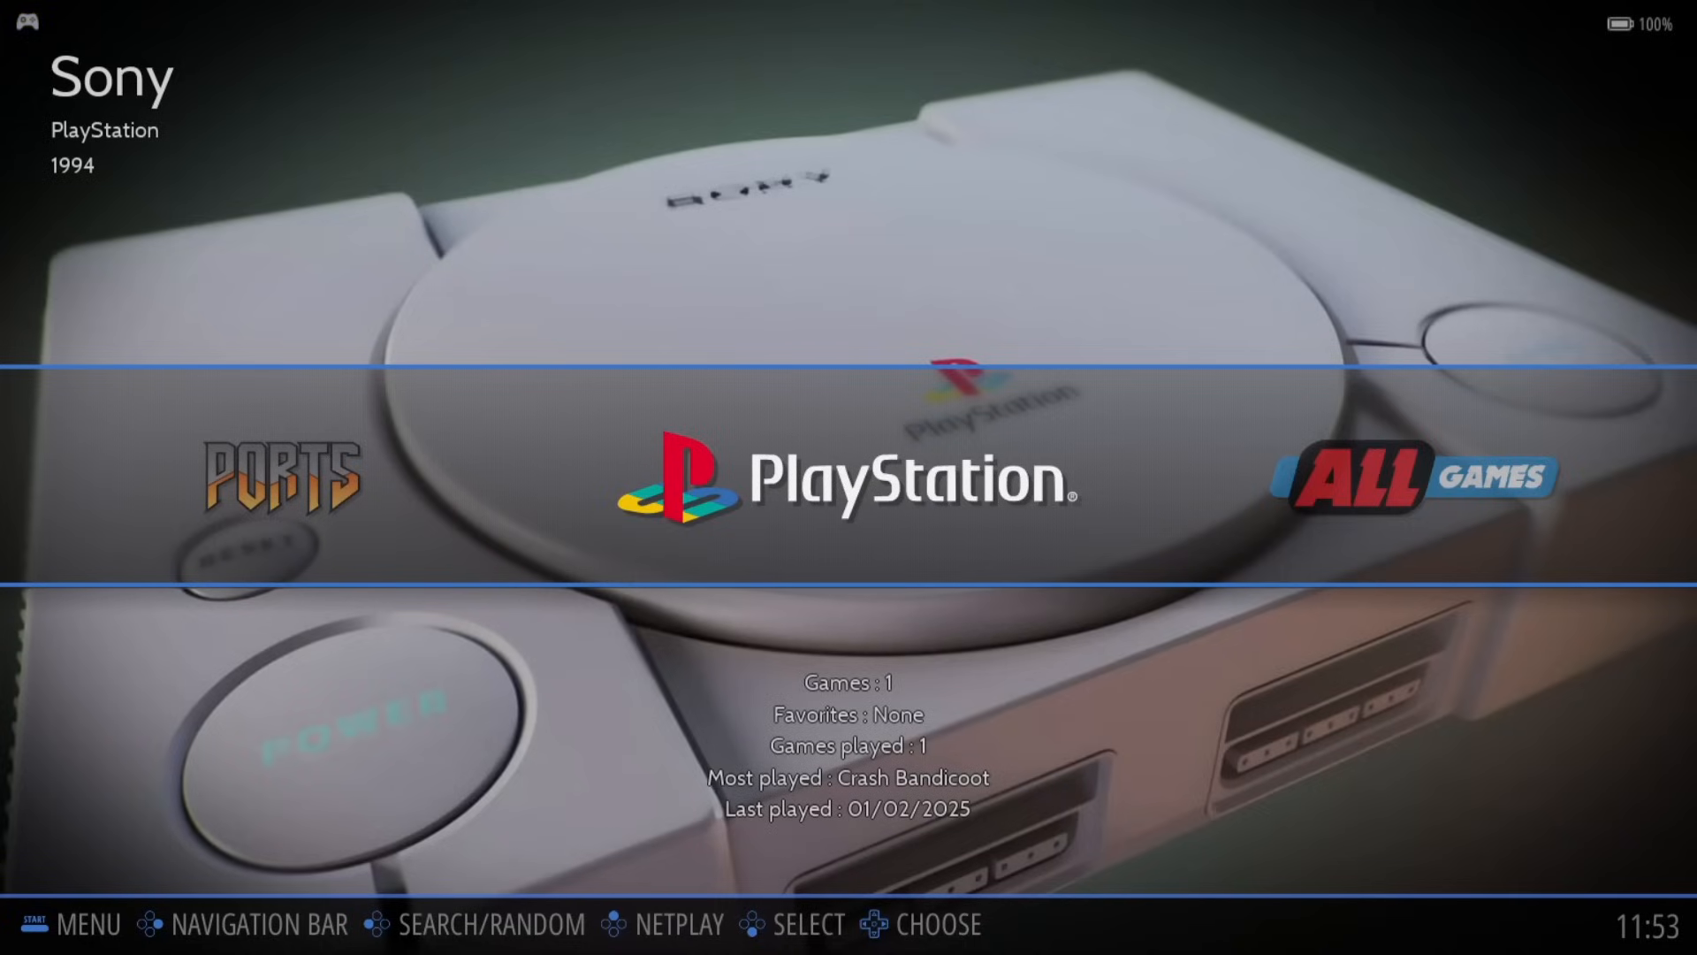
Step: Open the advanced game options for the C64anabalt entry with the Canabalt logo in the Commodore 64 game list
key("Left")
key("Left")
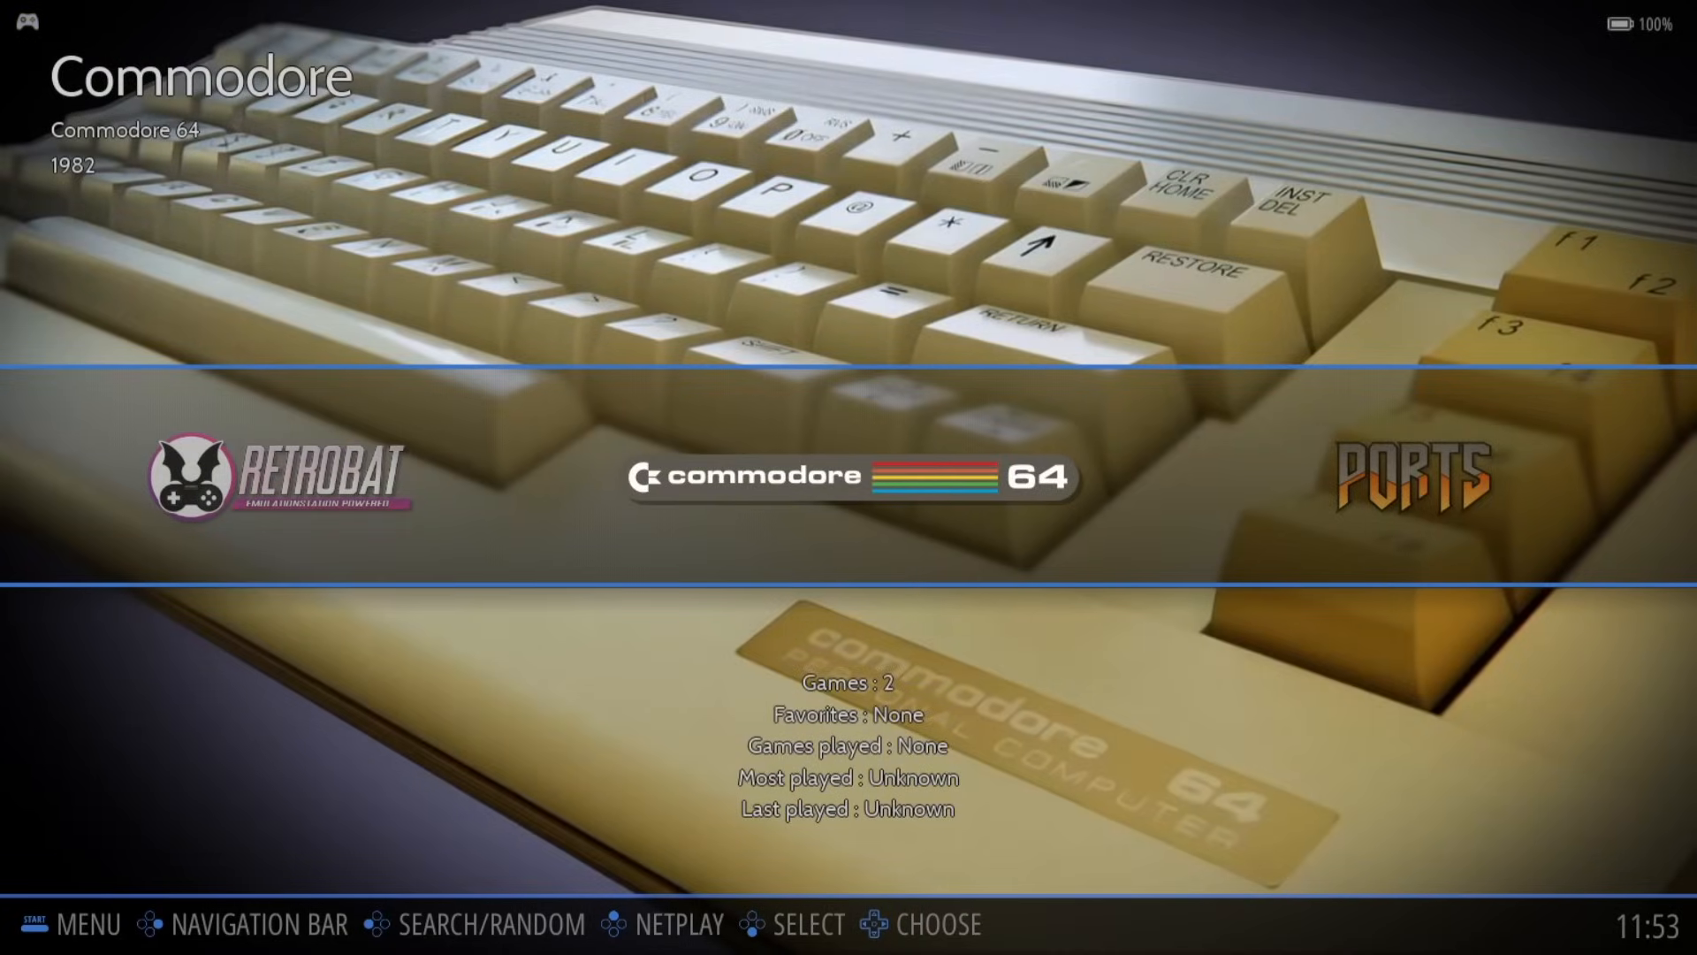
key("Return")
key("Down")
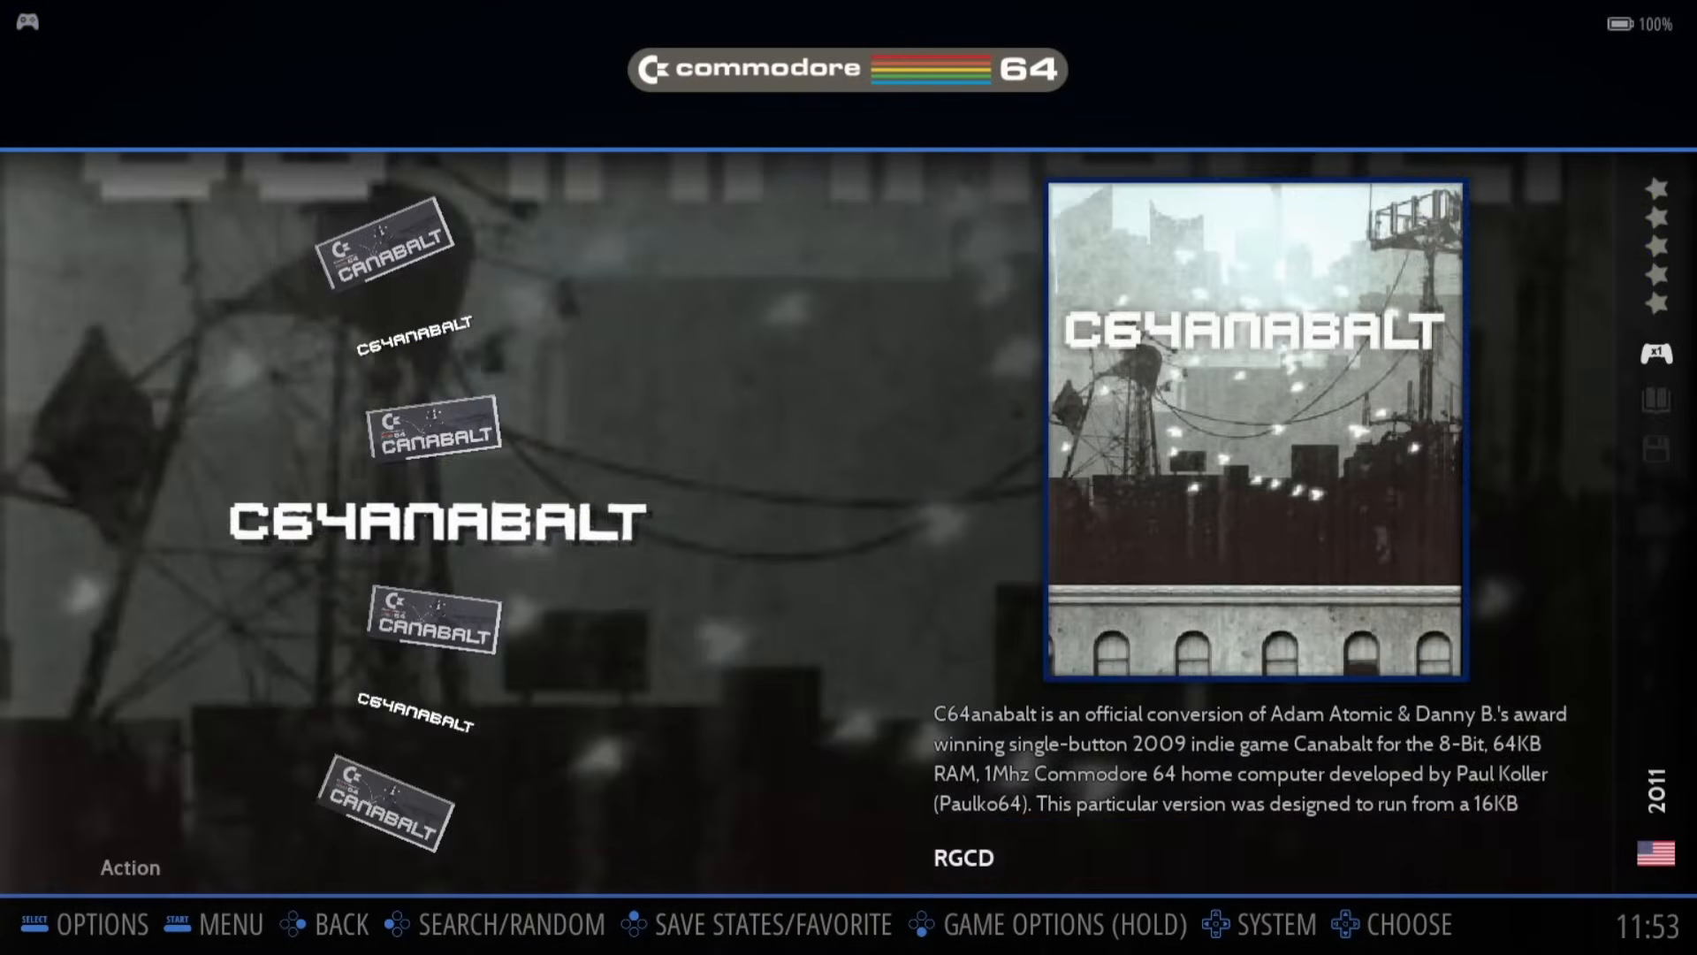
key("Up")
key("Return")
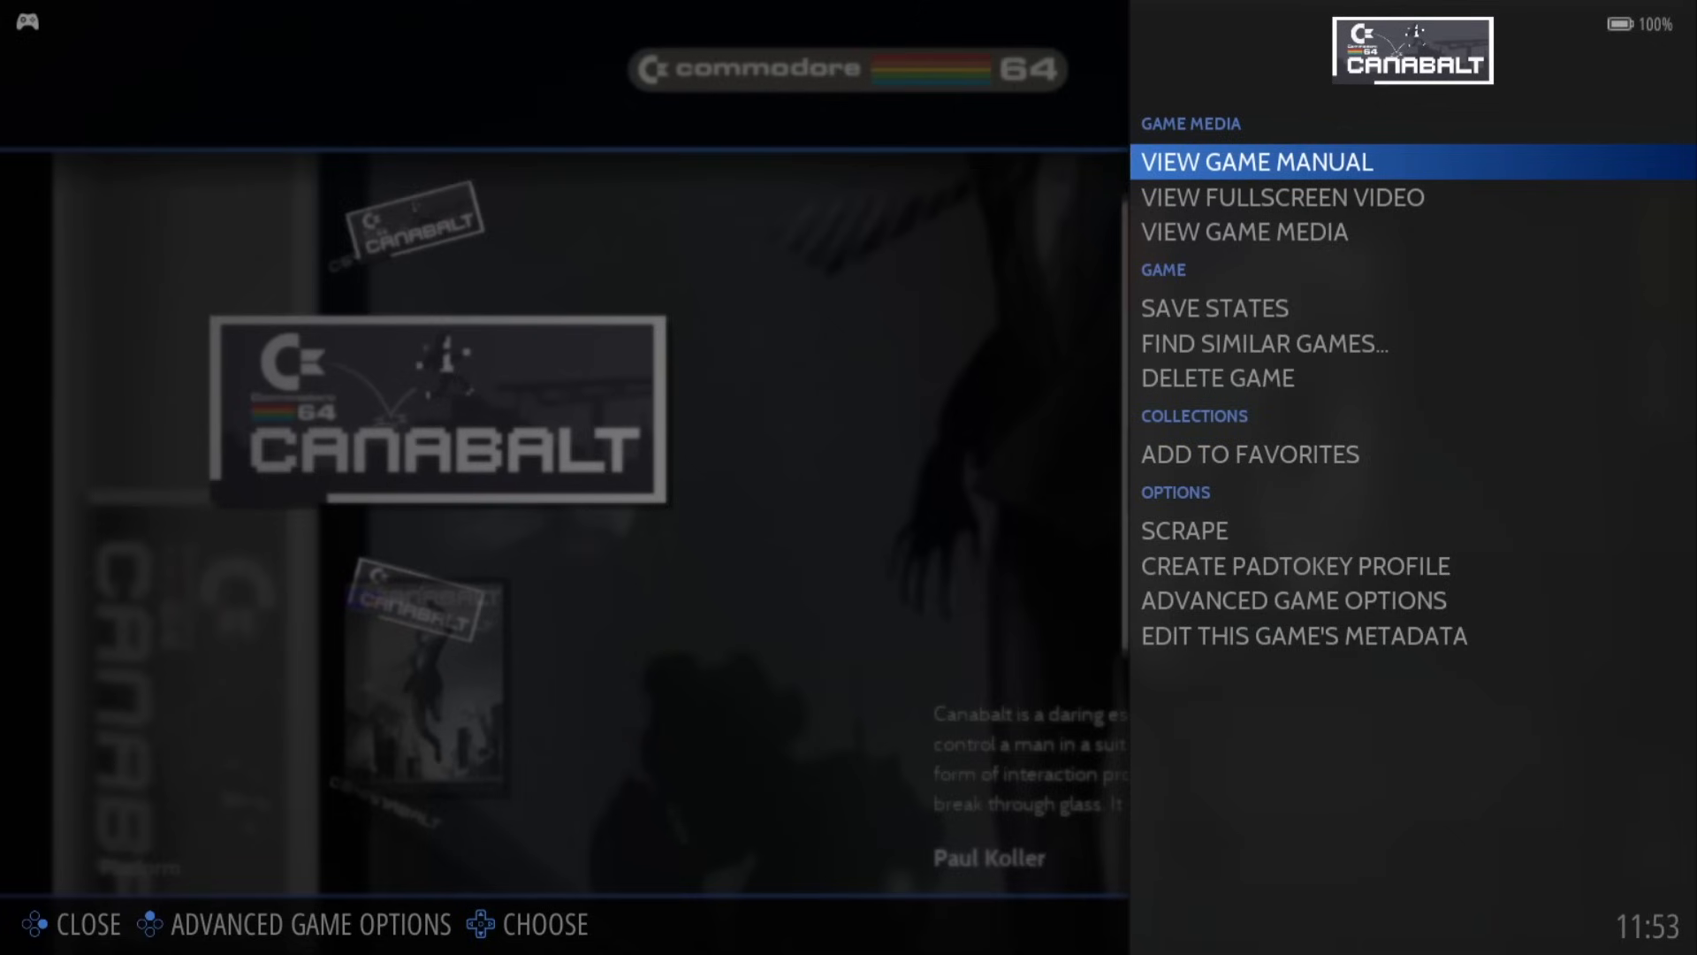
key("Up")
key("Up")
key("Return")
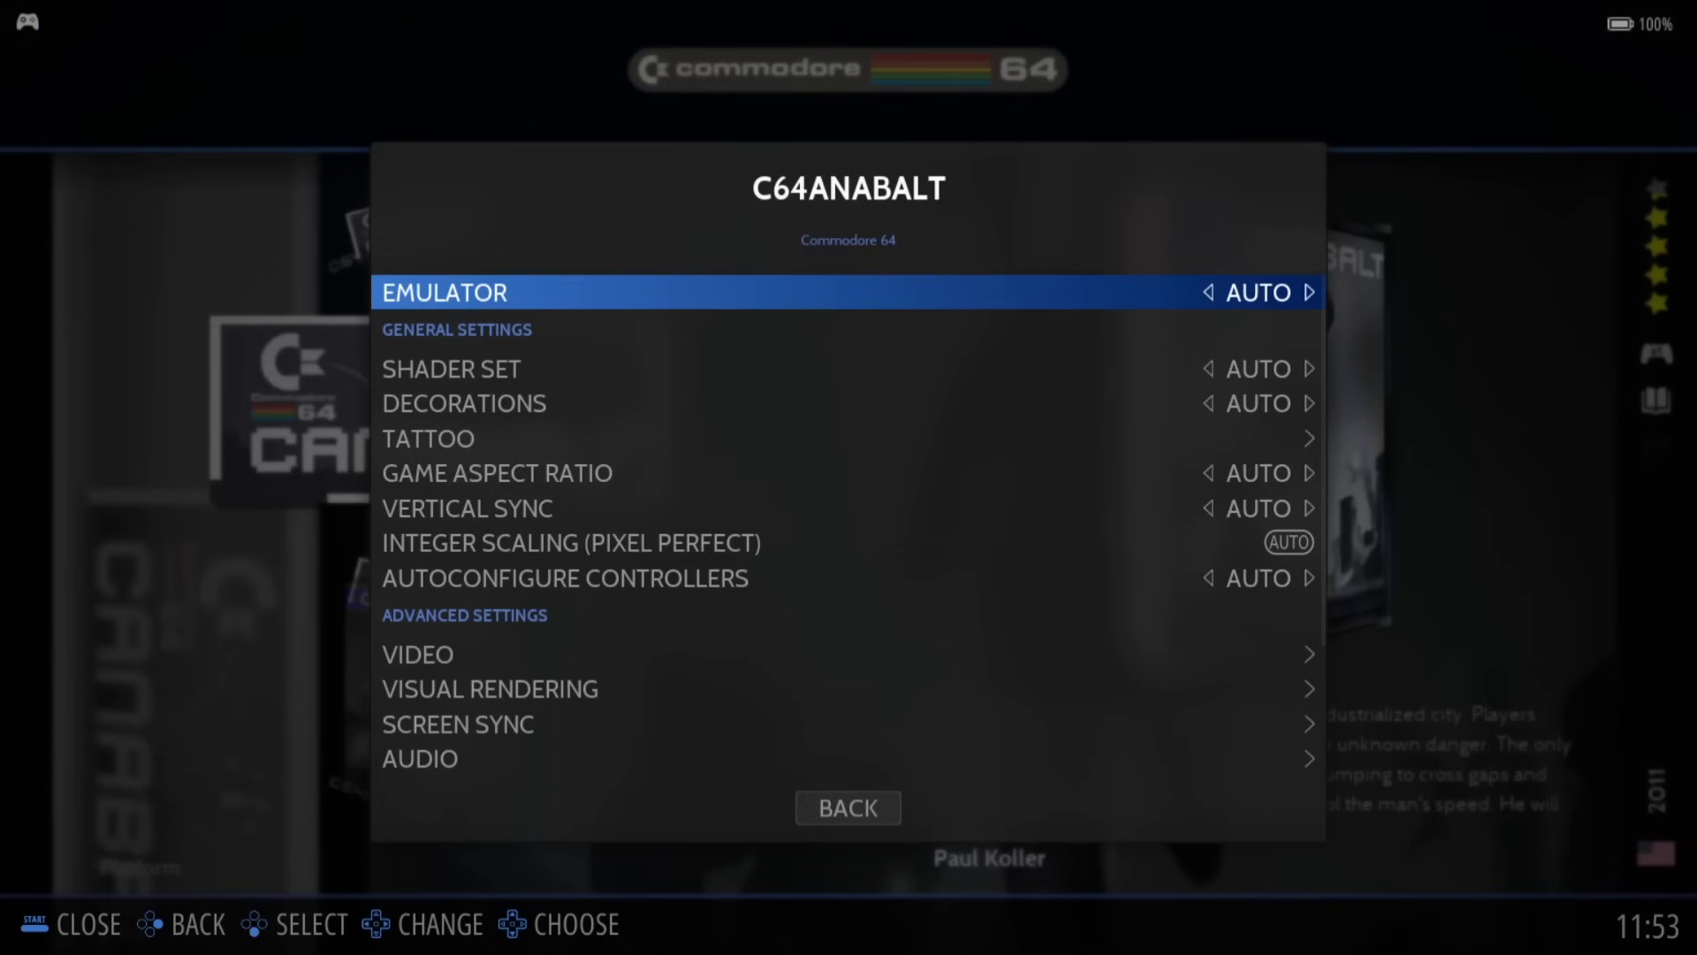
Step: Set C64anabalt's shader set to CYBERLAB_CRT-ROYALE-4K_ARCADE
key("Down")
key("Return")
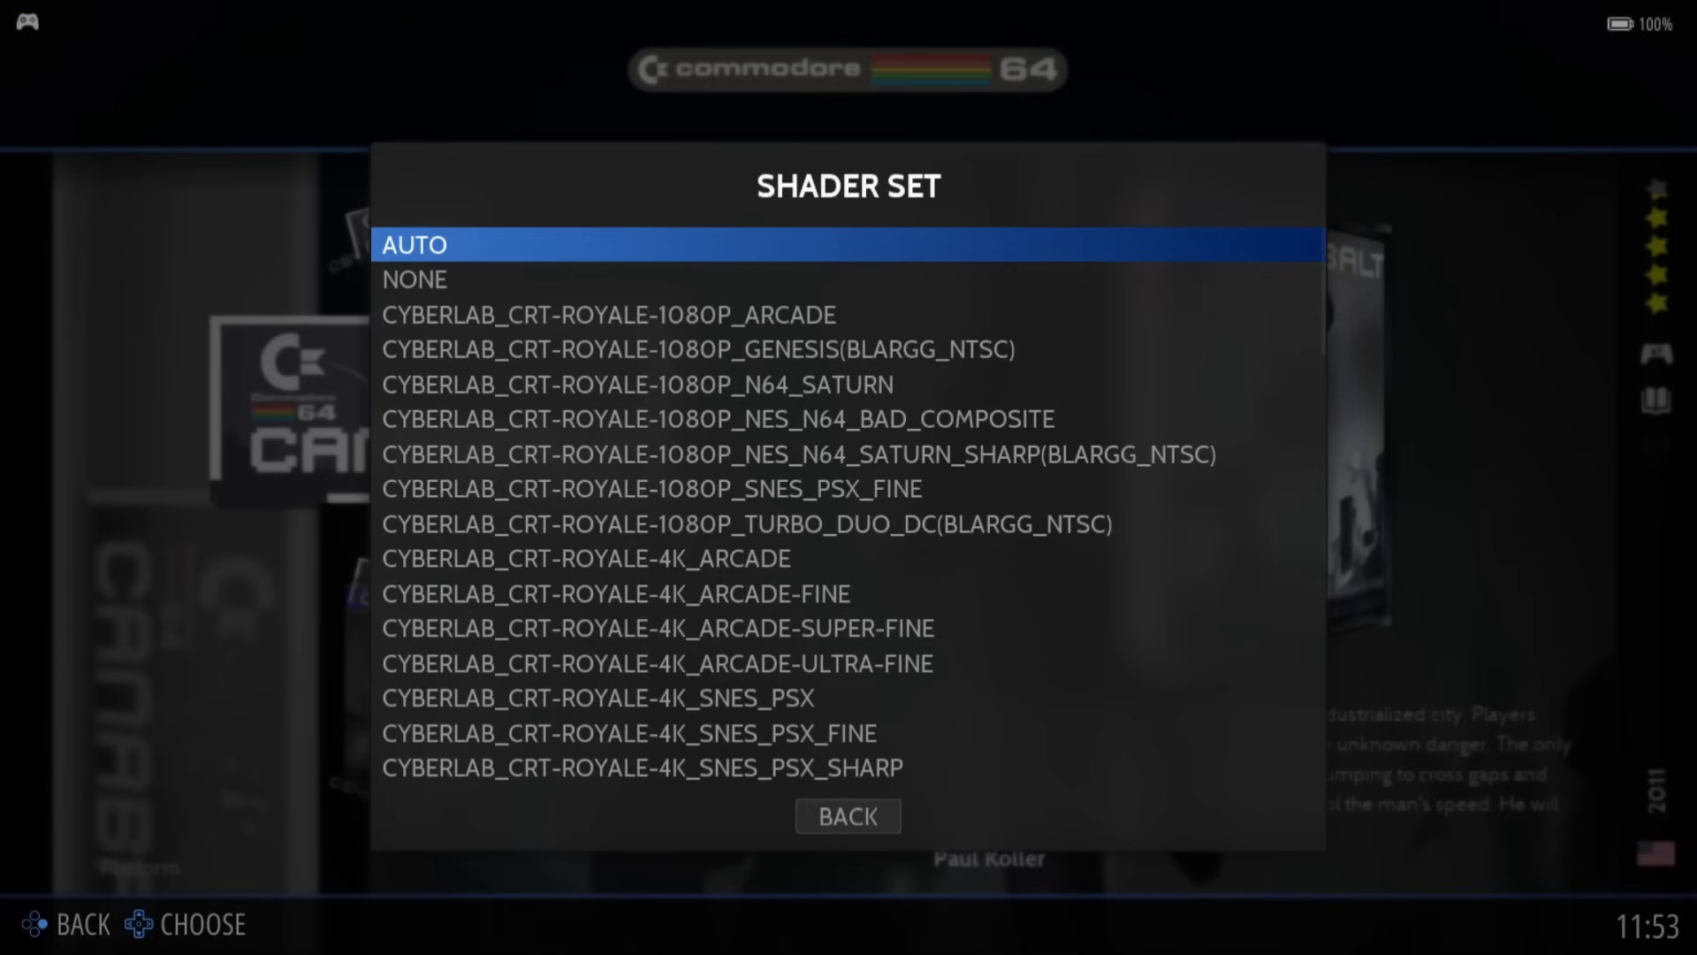
key("Down")
key("Down")
key("Down")
key("Down")
key("Down")
key("Down")
key("Down")
key("Down")
key("Down")
key("Down")
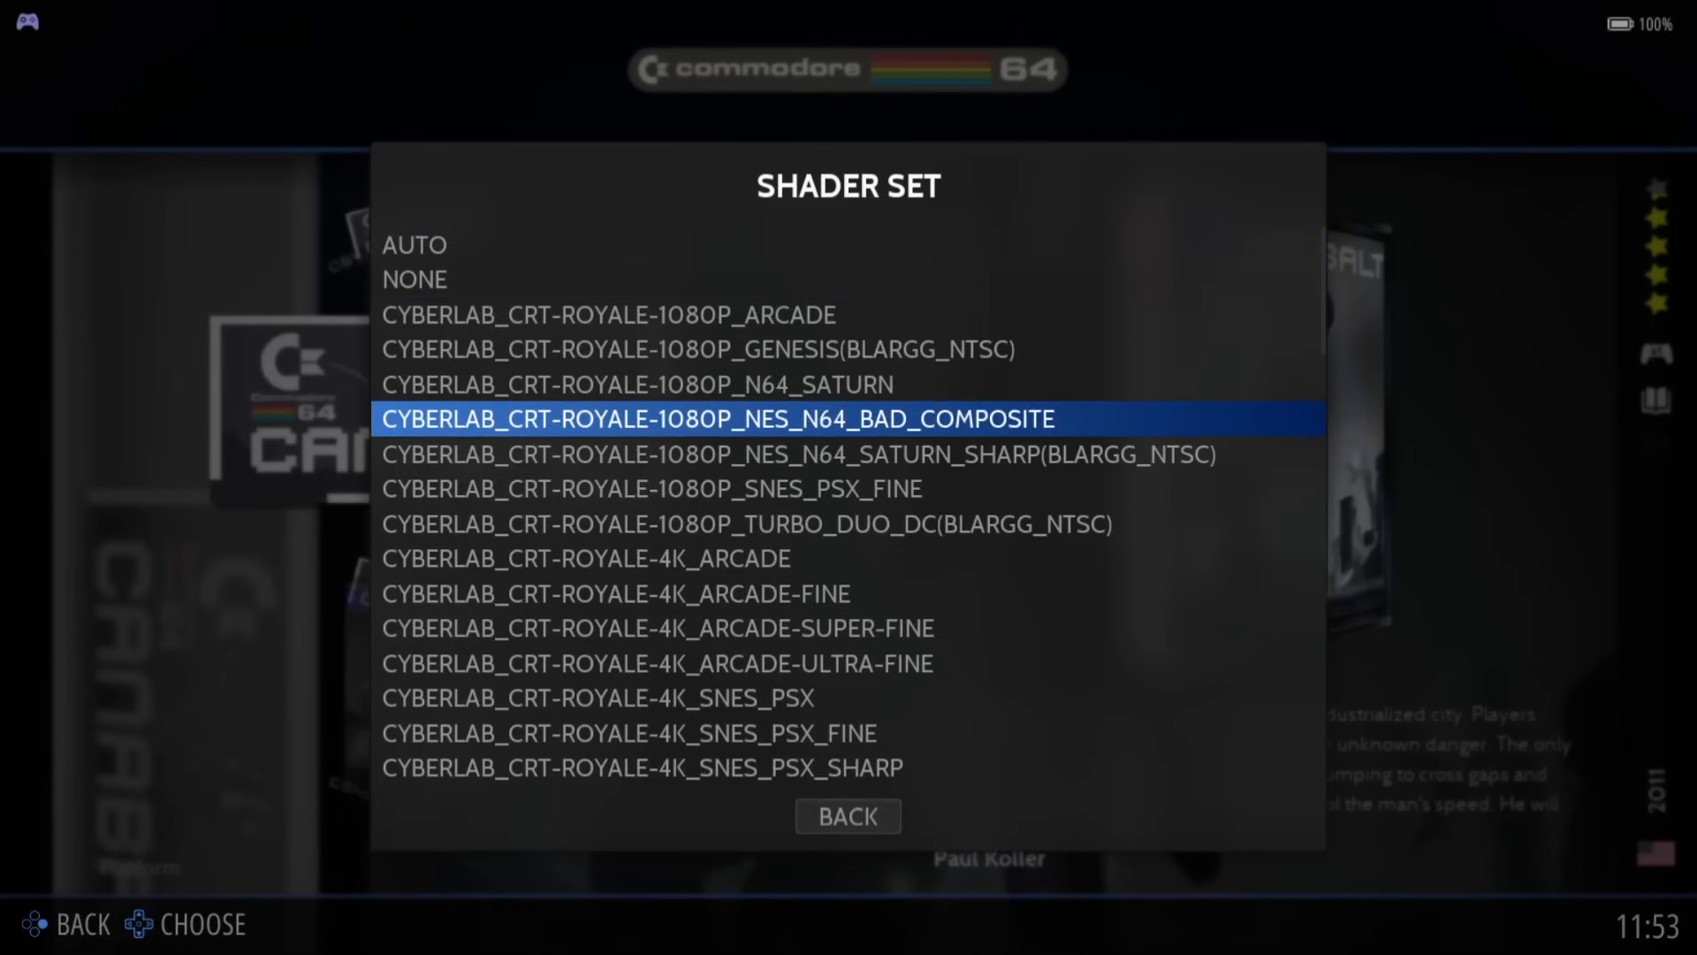
key("Down")
key("Down")
key("Down")
key("Down")
key("Down")
key("Down")
key("Down")
key("Down")
key("Down")
key("Down")
key("Down")
key("Down")
key("Down")
key("Down")
key("Down")
key("Down")
key("Down")
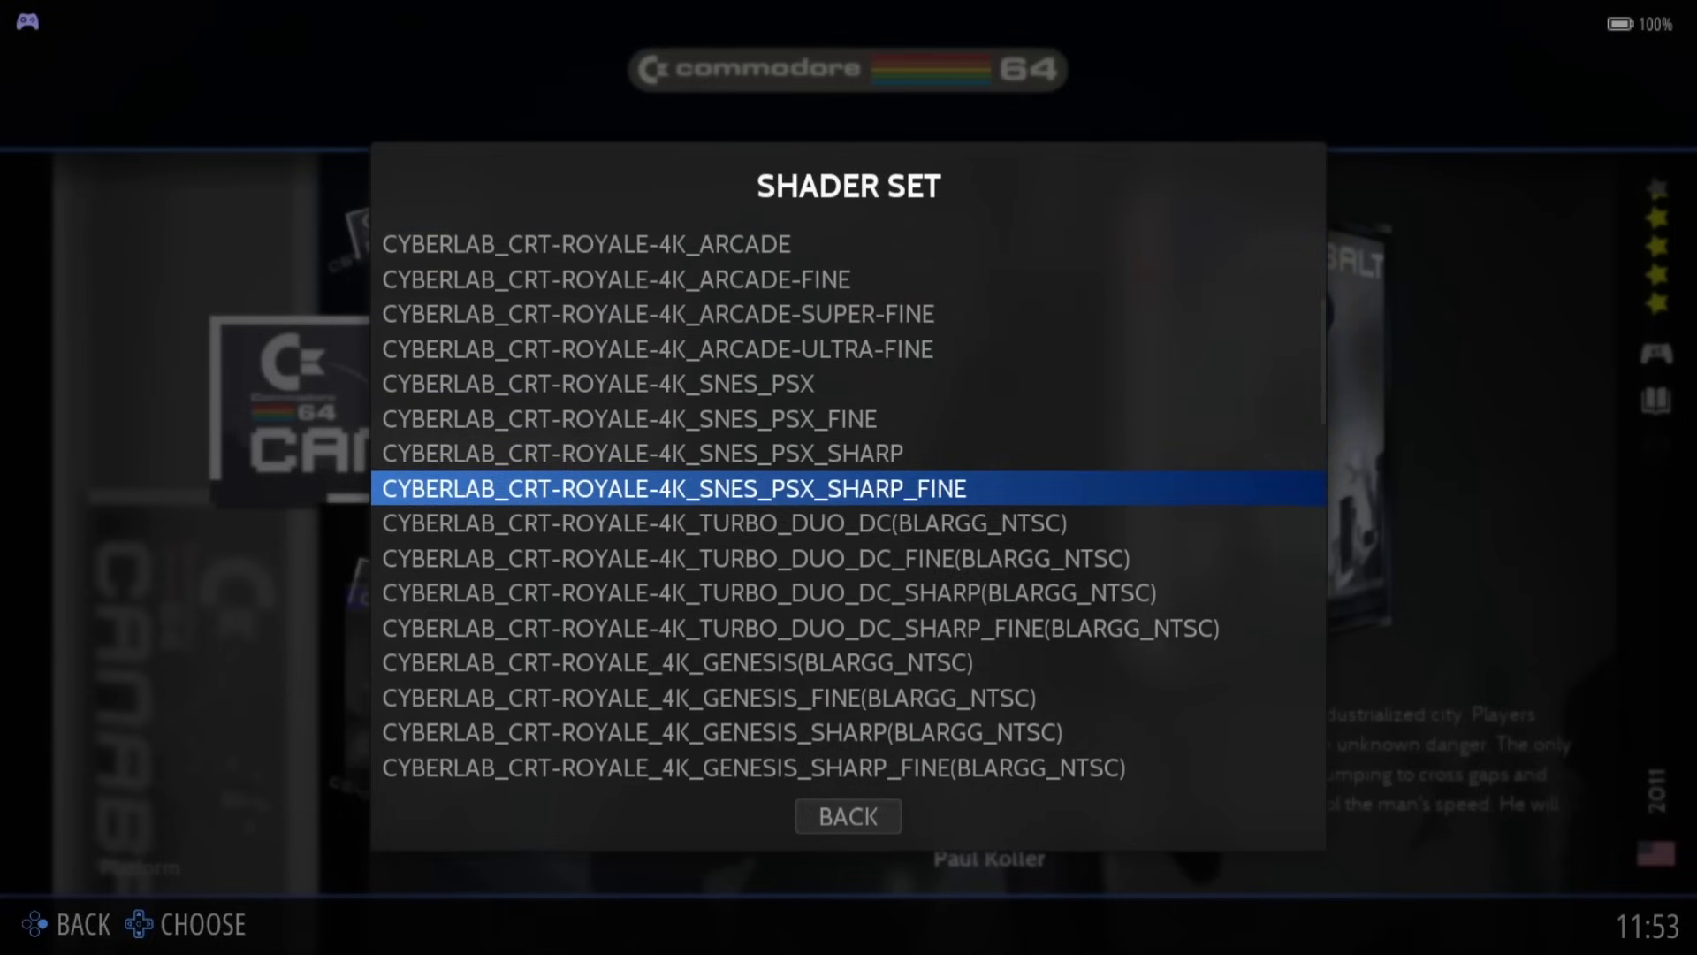
key("Up")
key("Up")
key("Up")
key("Up")
key("Up")
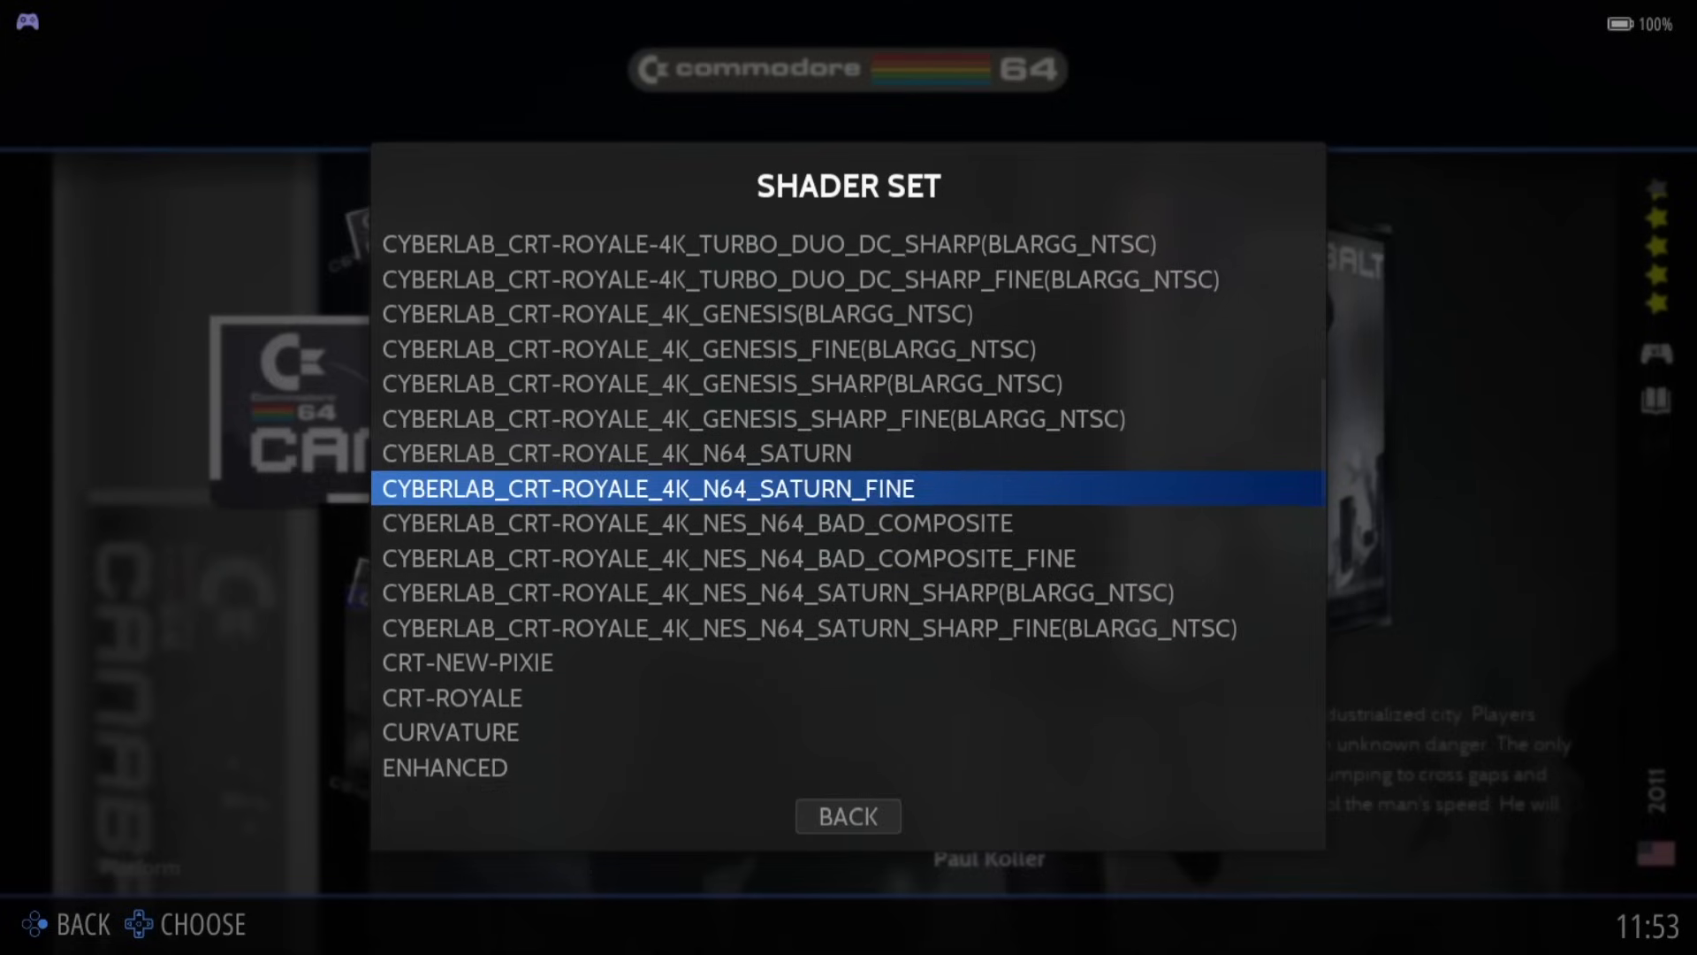
key("Up")
key("Up")
key("Up")
key("Up")
key("Up")
key("Up")
key("Up")
key("Up")
key("Up")
key("Up")
key("Up")
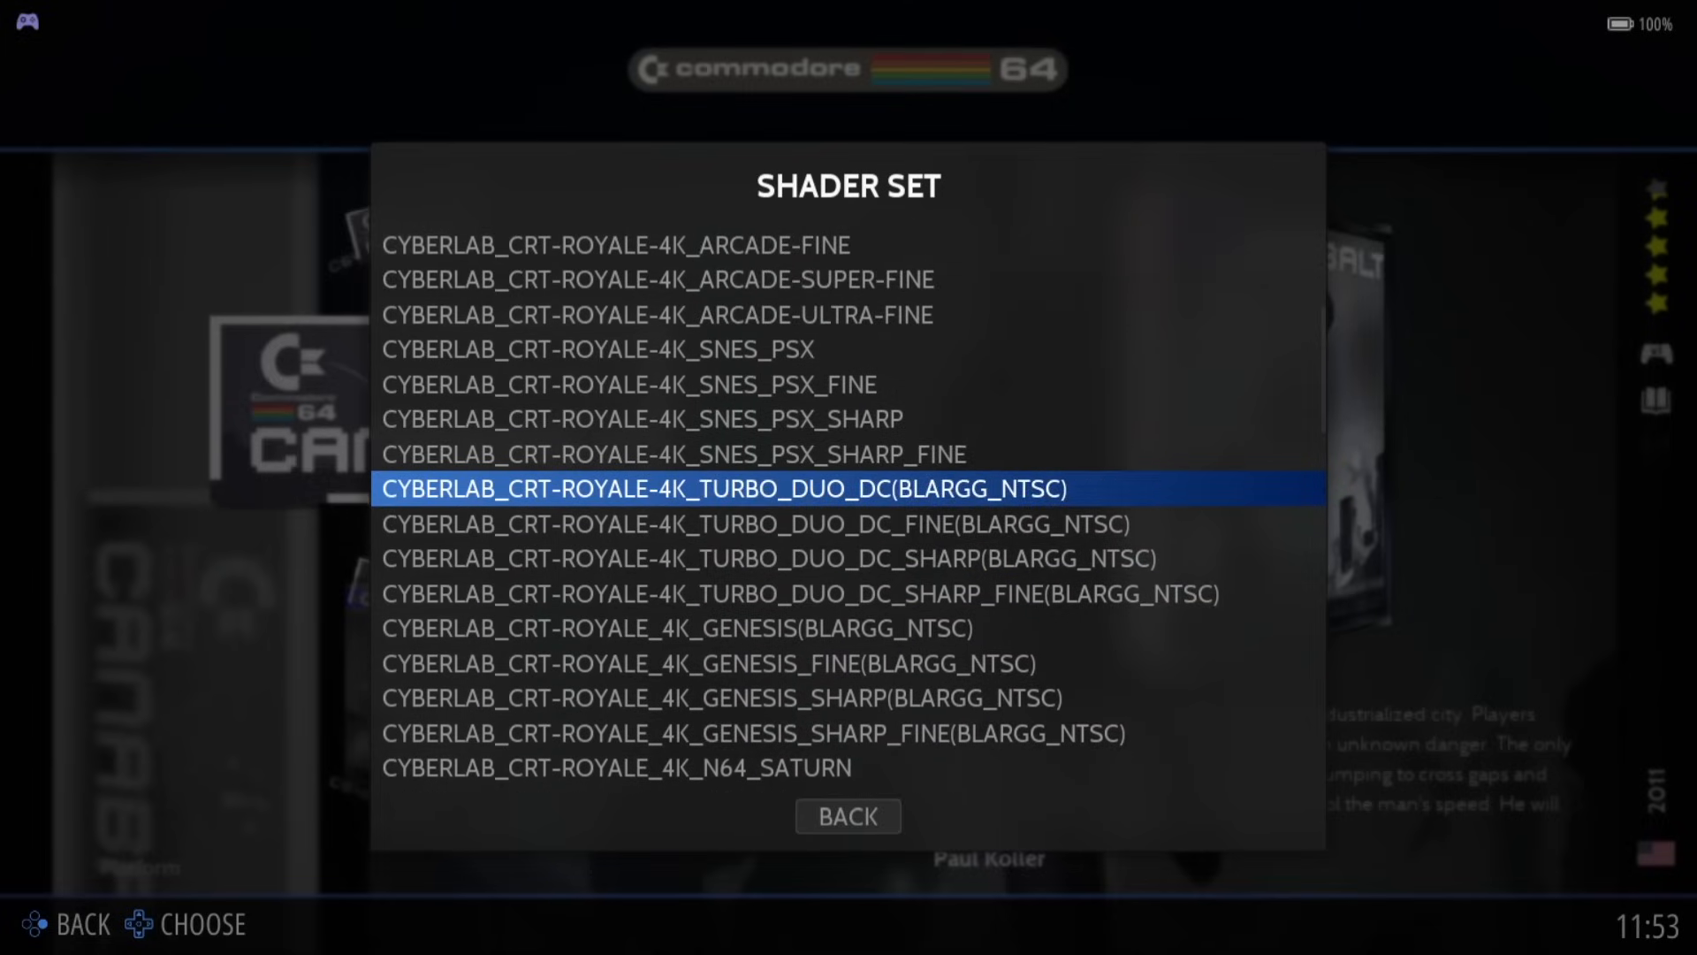
key("Up")
key("Up")
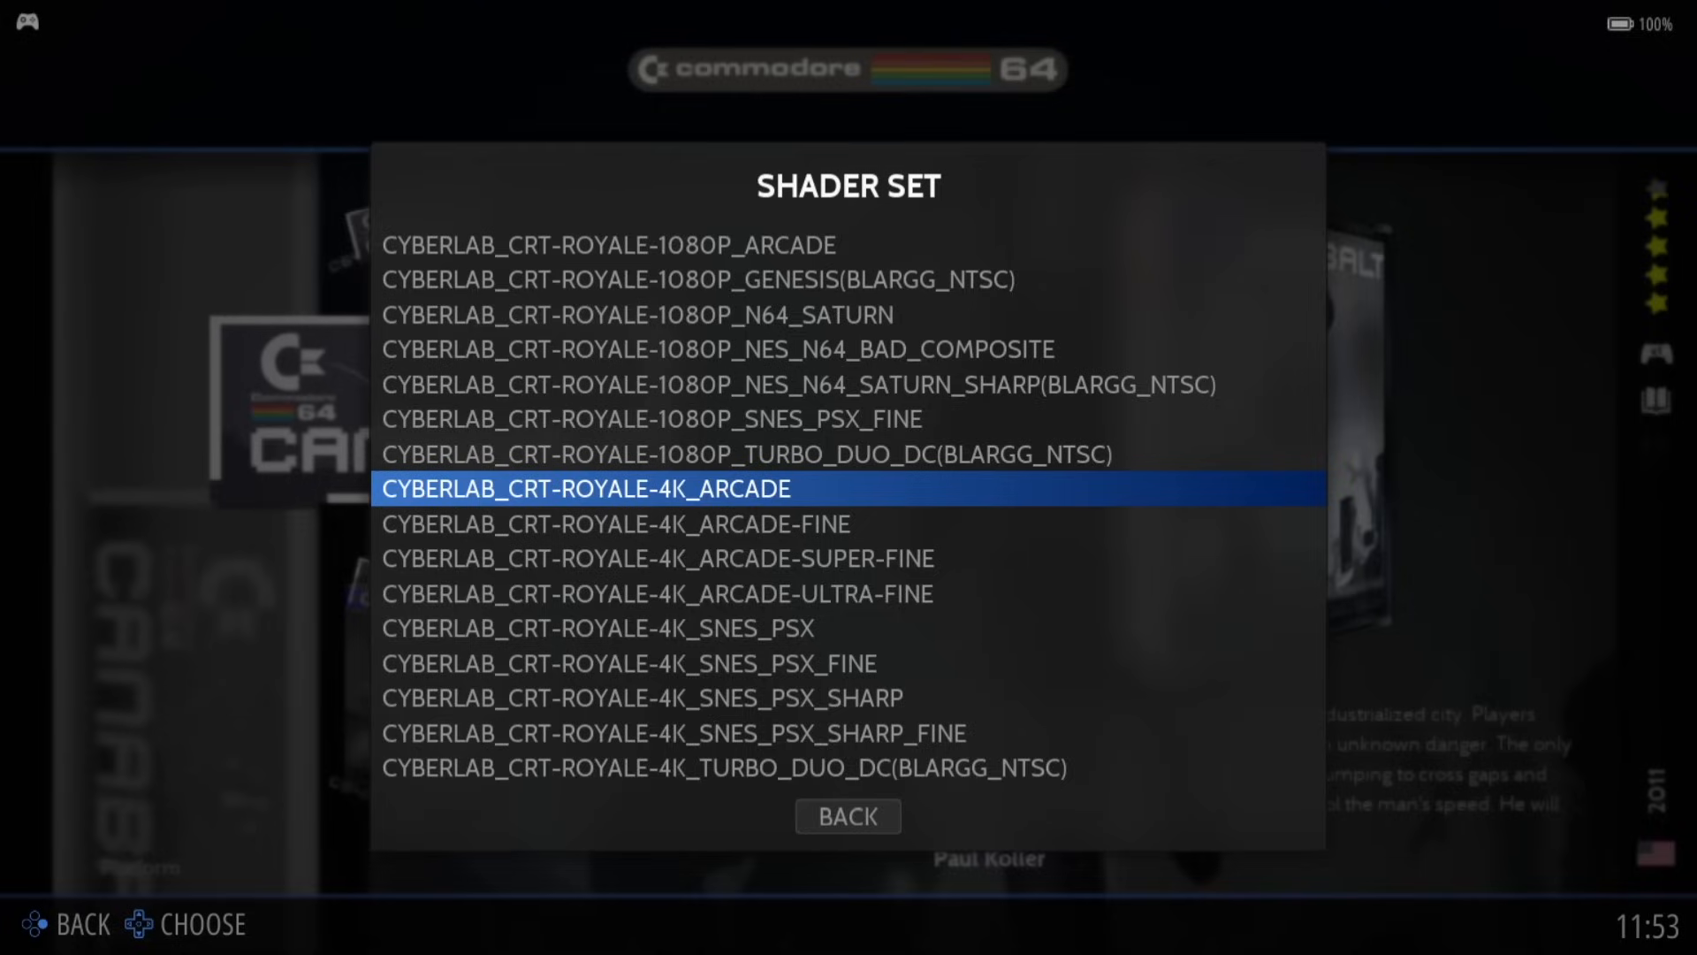
key("Return")
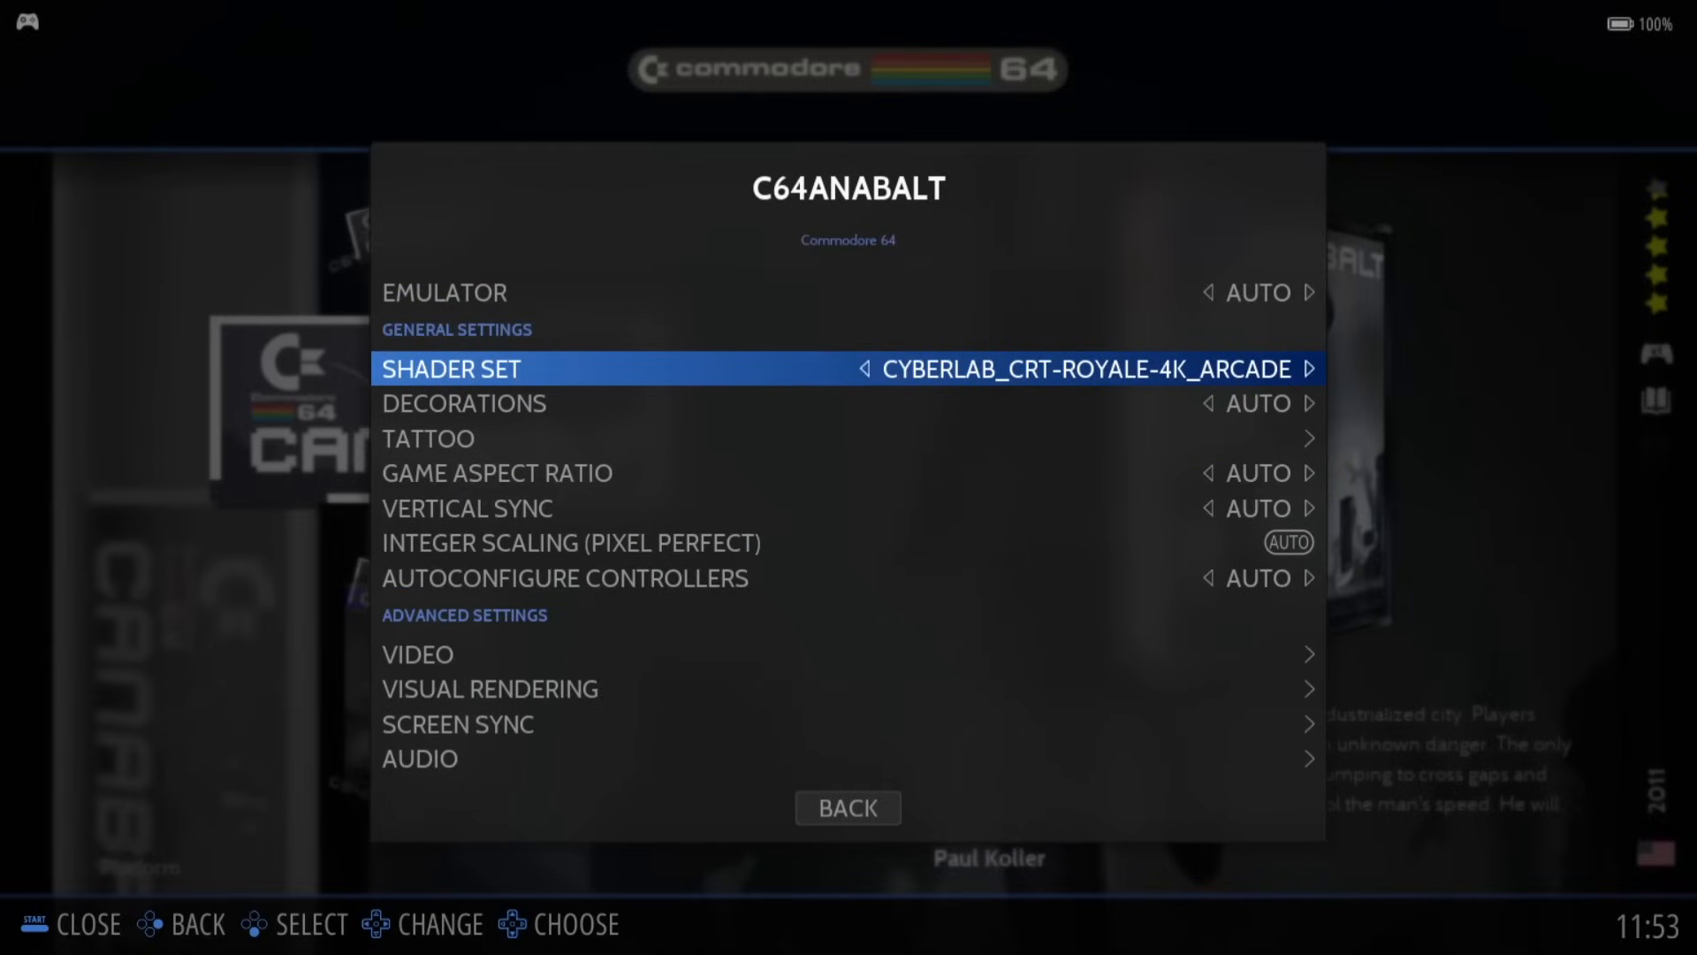
Step: Open the Drivers settings within C64anabalt's advanced game options
key("Down")
key("Down")
key("Down")
key("Down")
key("Down")
key("Down")
key("Down")
key("Down")
key("Down")
key("Down")
key("Down")
key("Down")
key("Down")
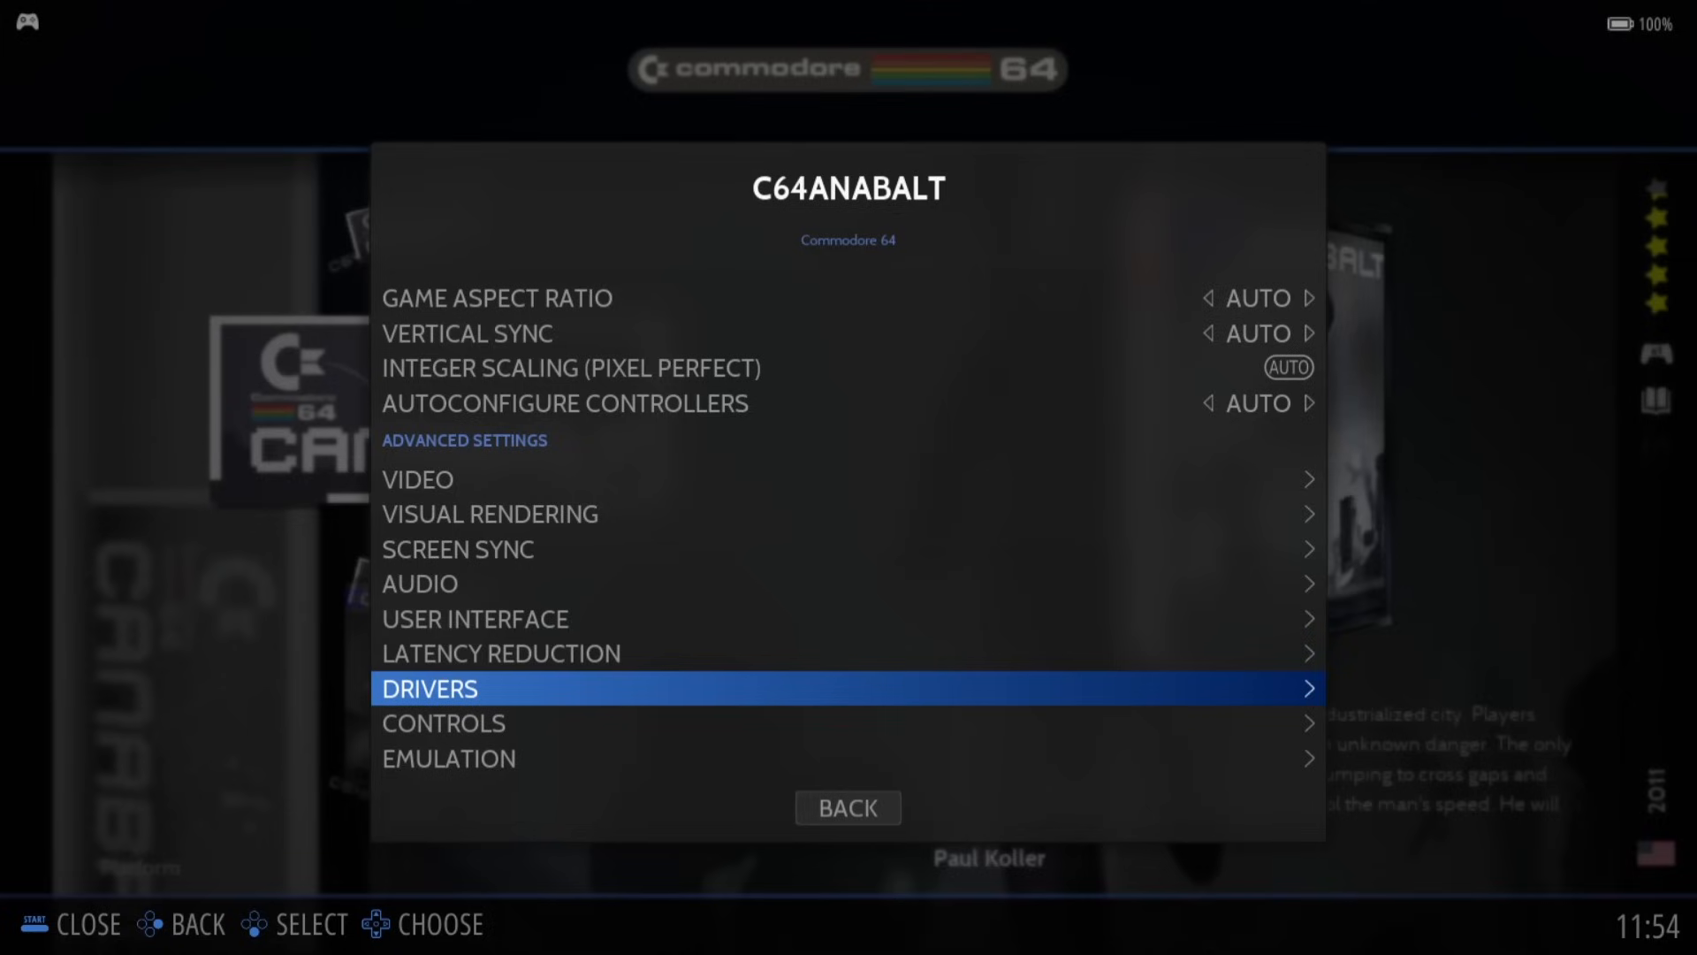
key("Return")
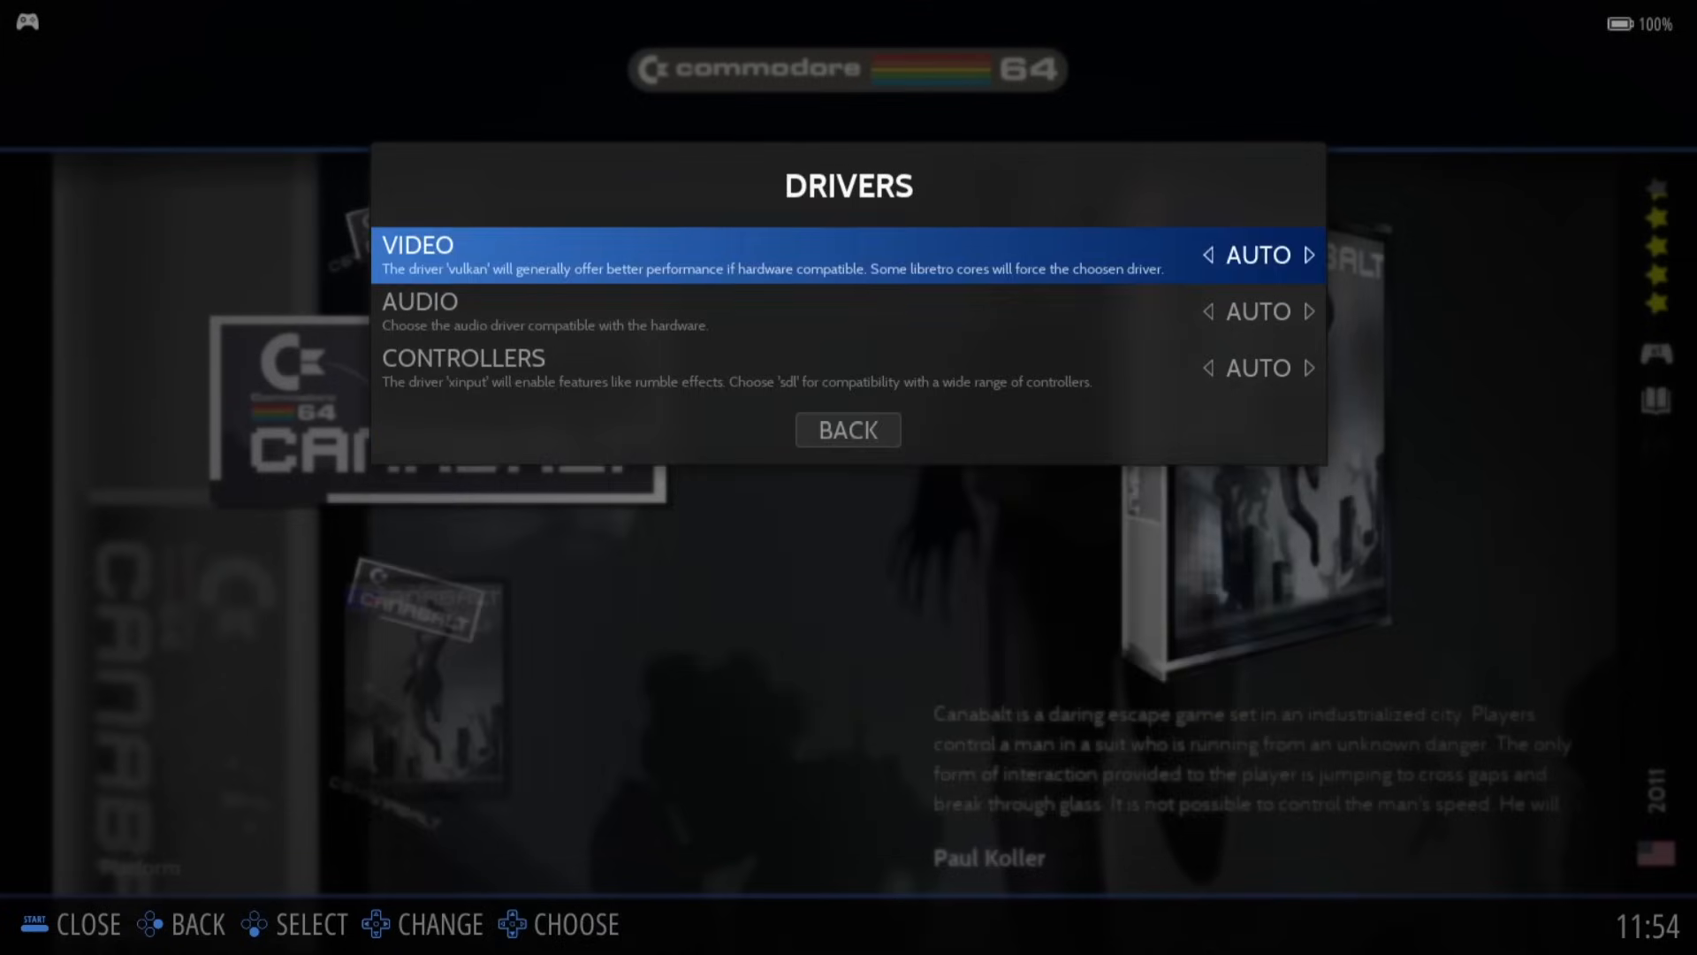
Step: Set C64anabalt's video driver to Vulkan and launch the game
key("Return")
key("Down")
key("Down")
key("Down")
key("Down")
key("Down")
key("Down")
key("Down")
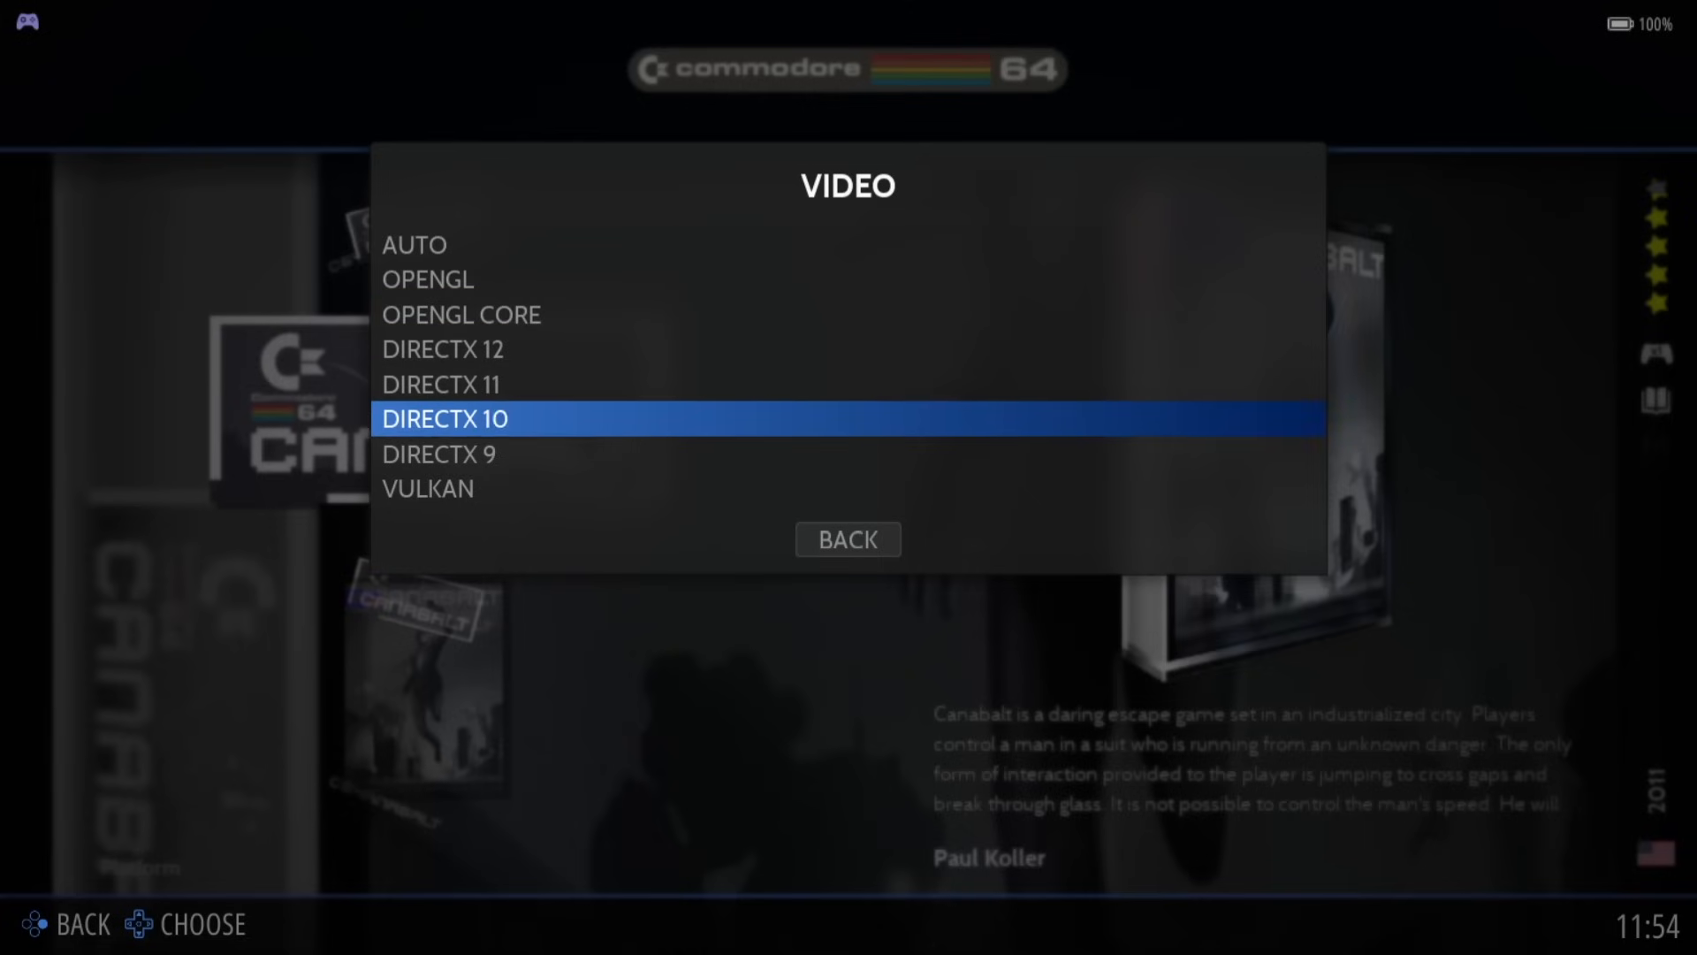
key("Return")
key("Escape")
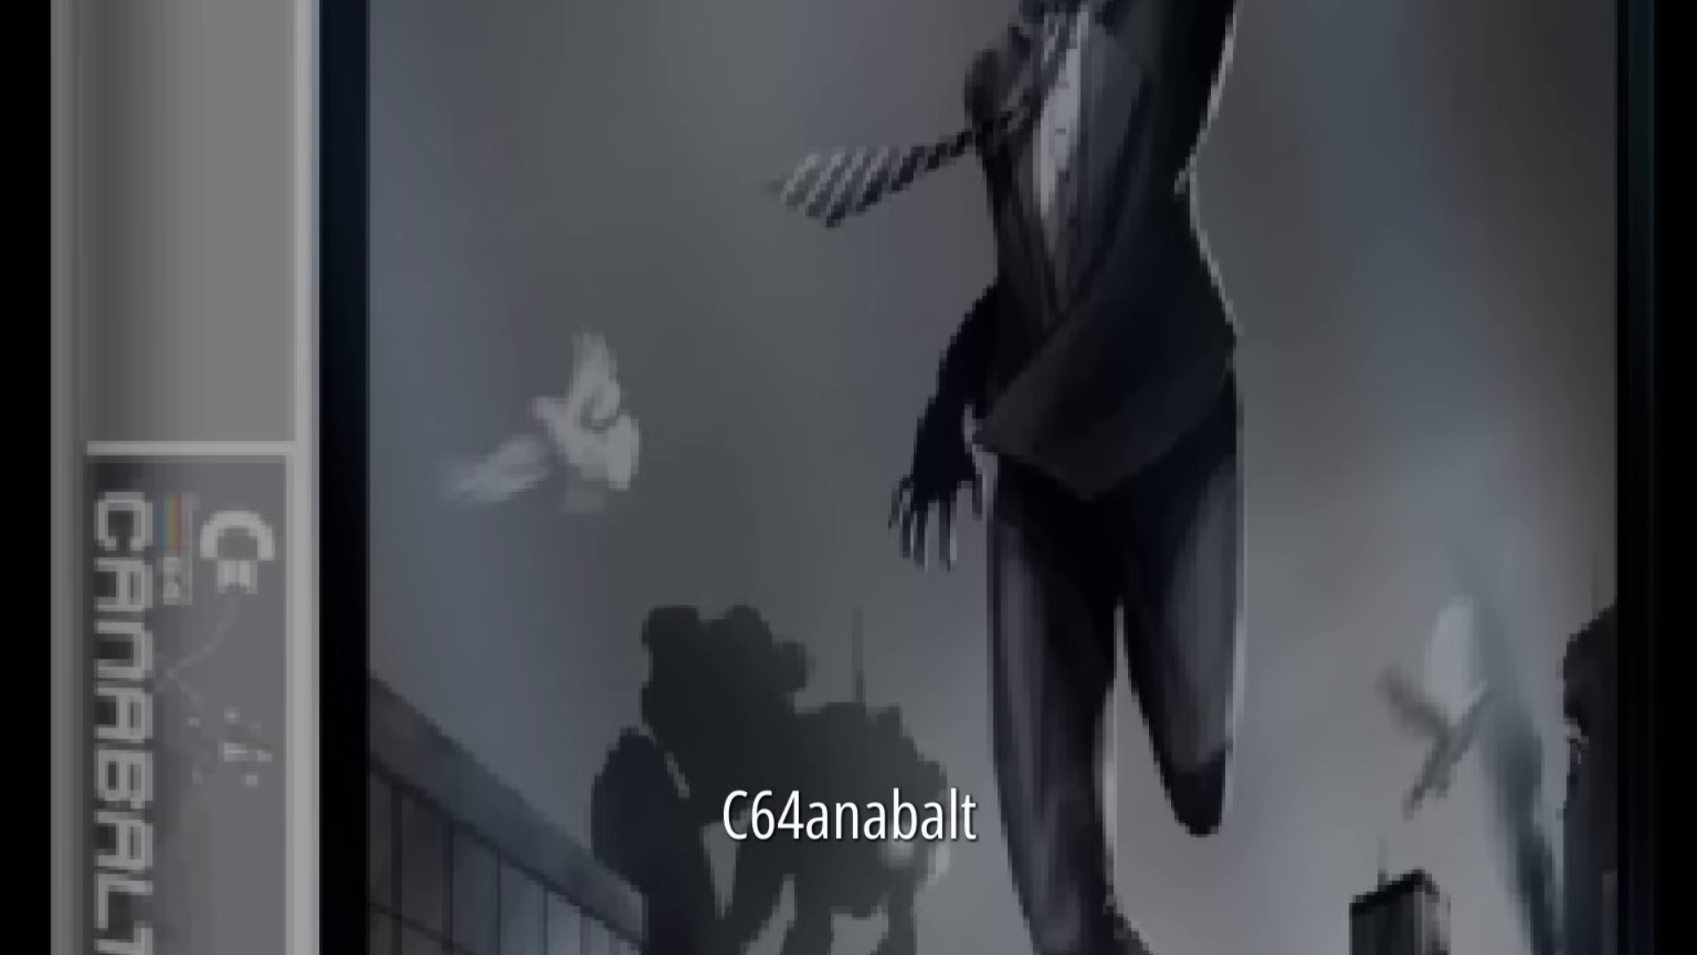
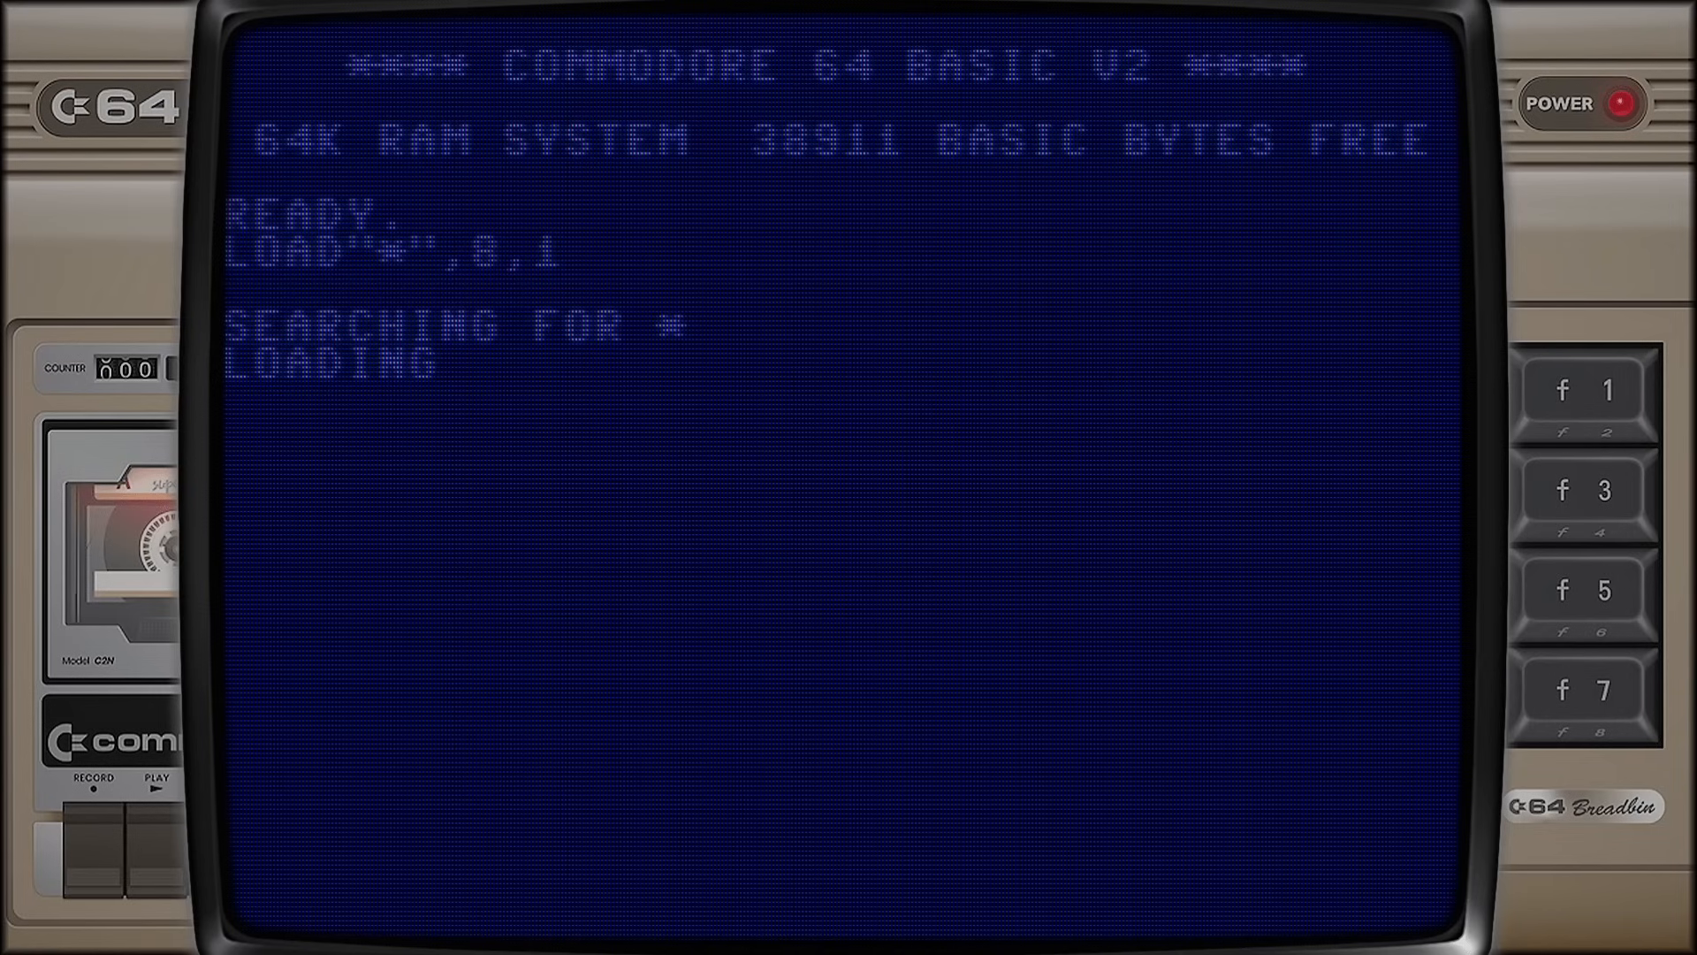
Step: Examine the Commodore 64 virtual keyboard overlay, including its CTRL and RUN STOP keys, and close it
key("F11")
key("Right")
key("Right")
key("Right")
key("Right")
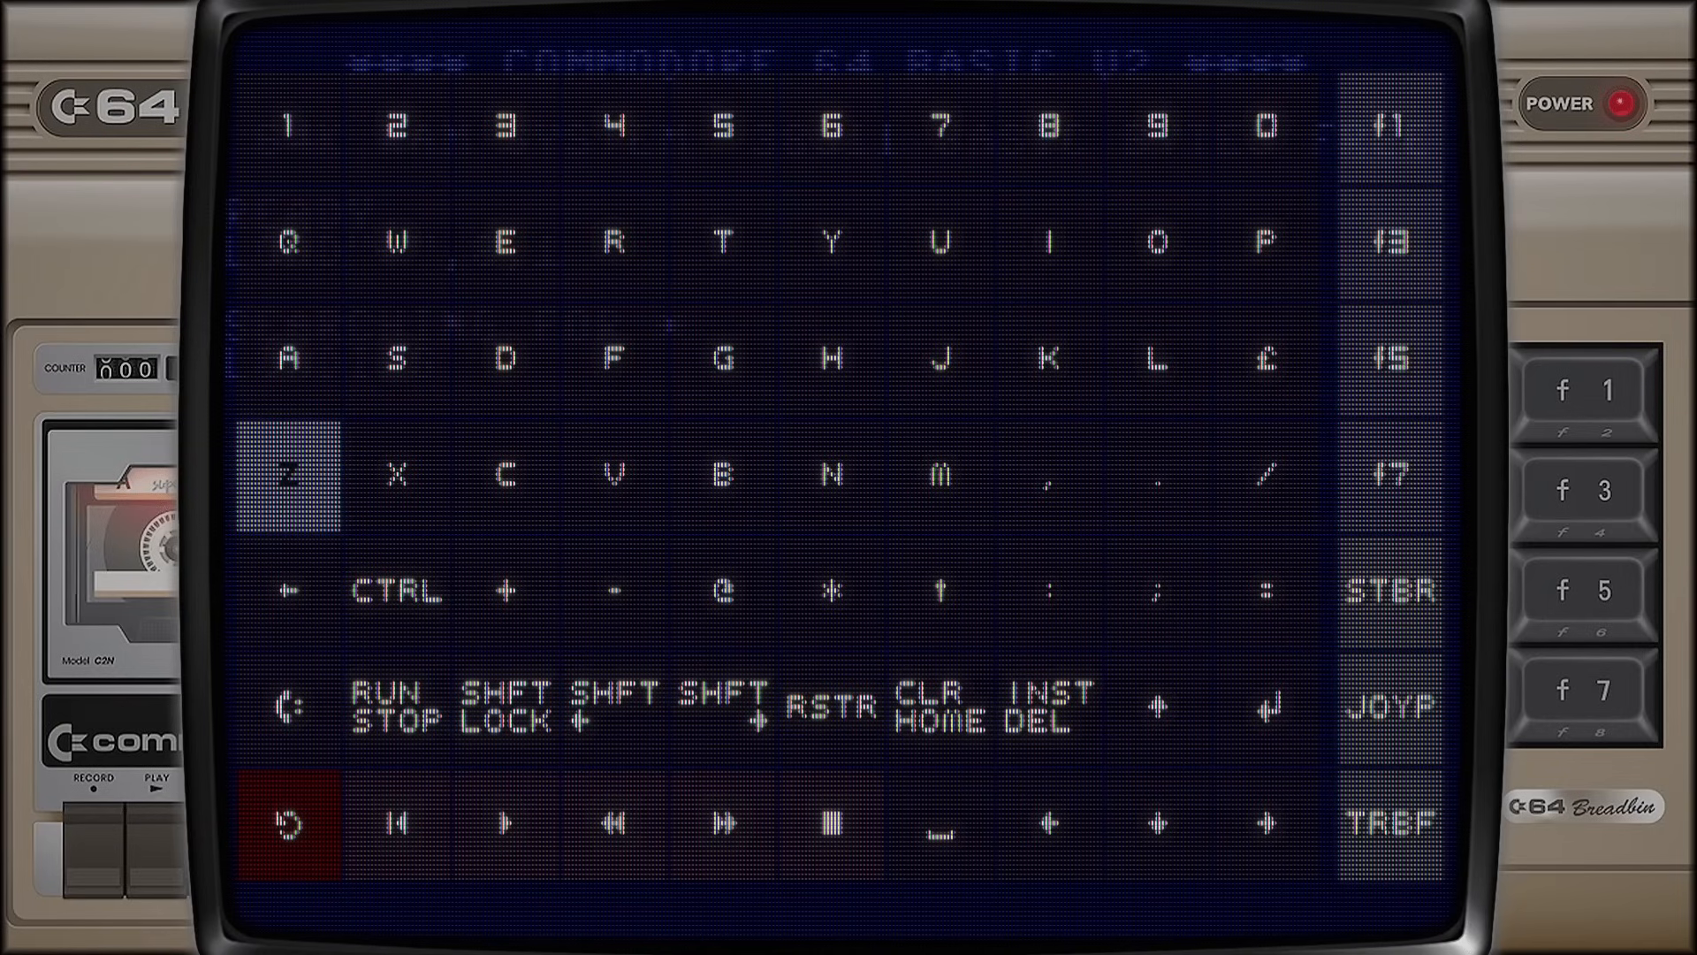
key("Down")
key("Down")
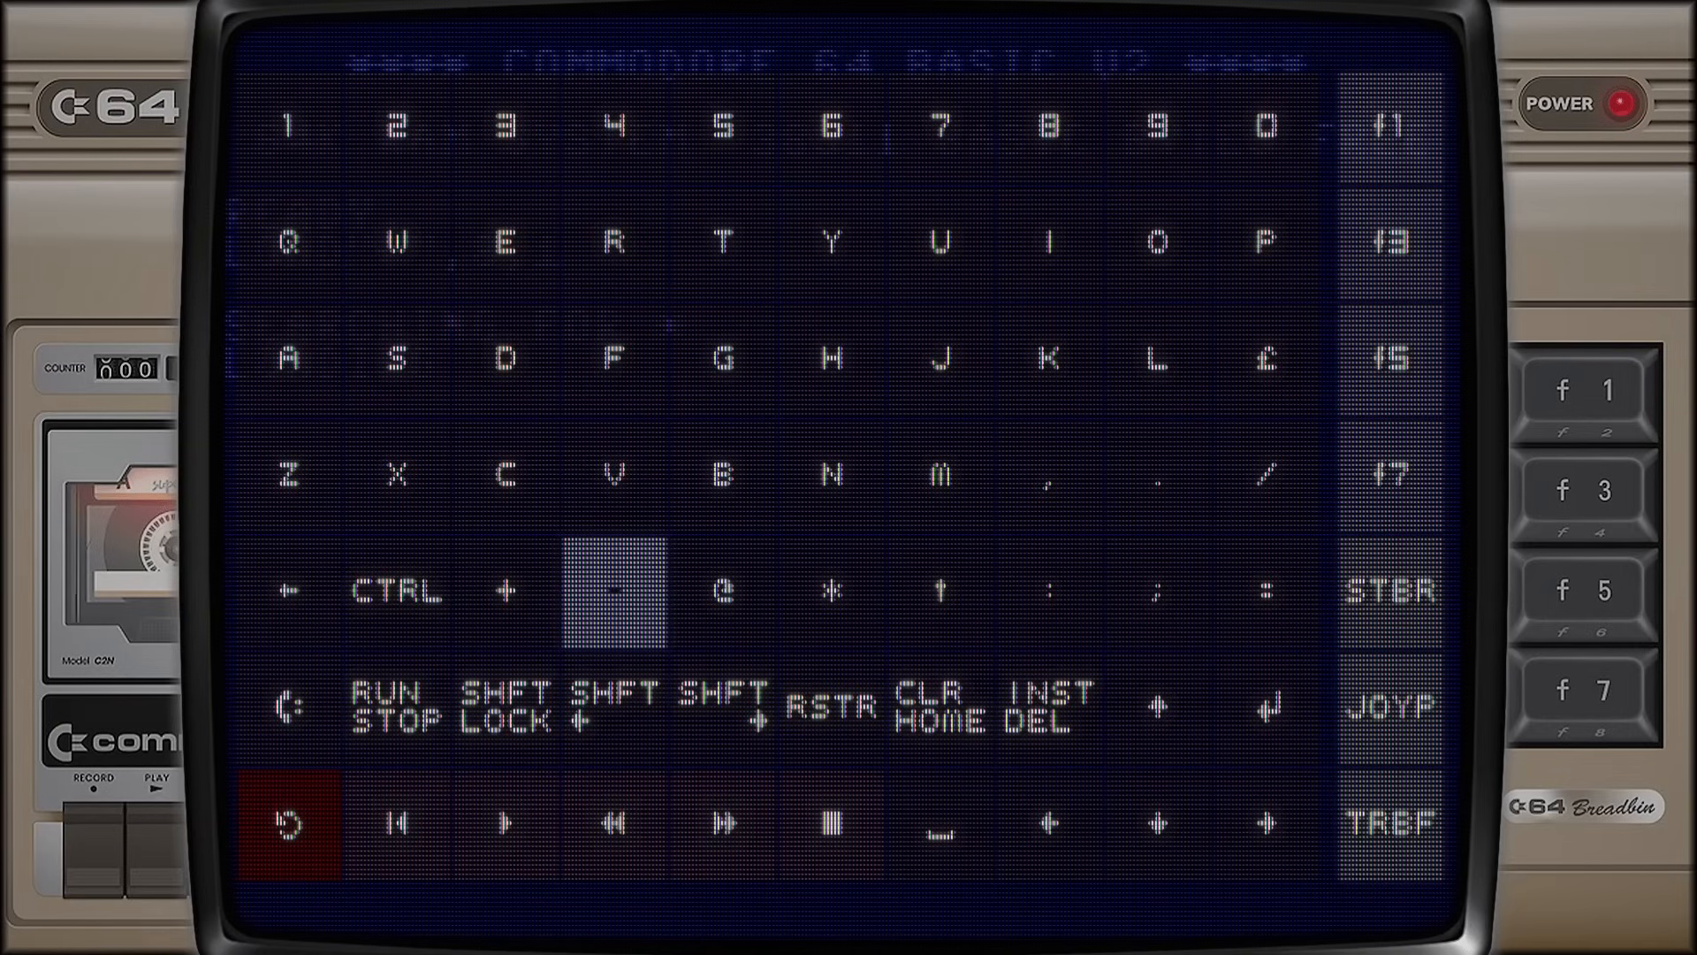
key("Left")
key("Left")
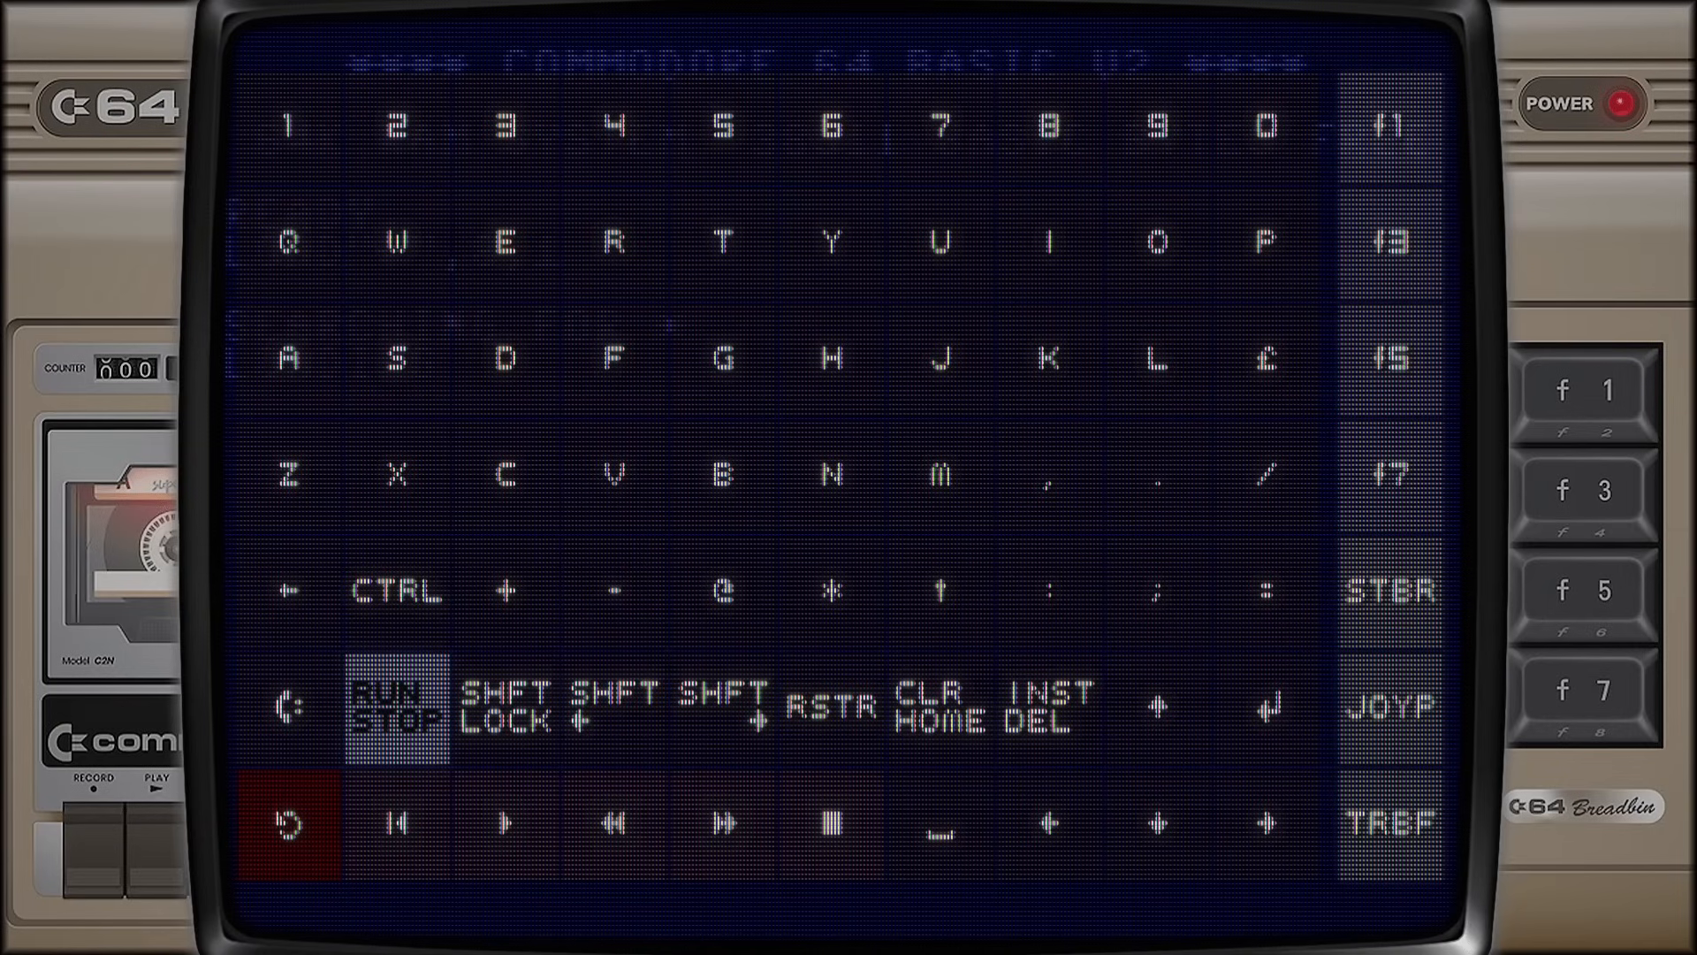
key("Up")
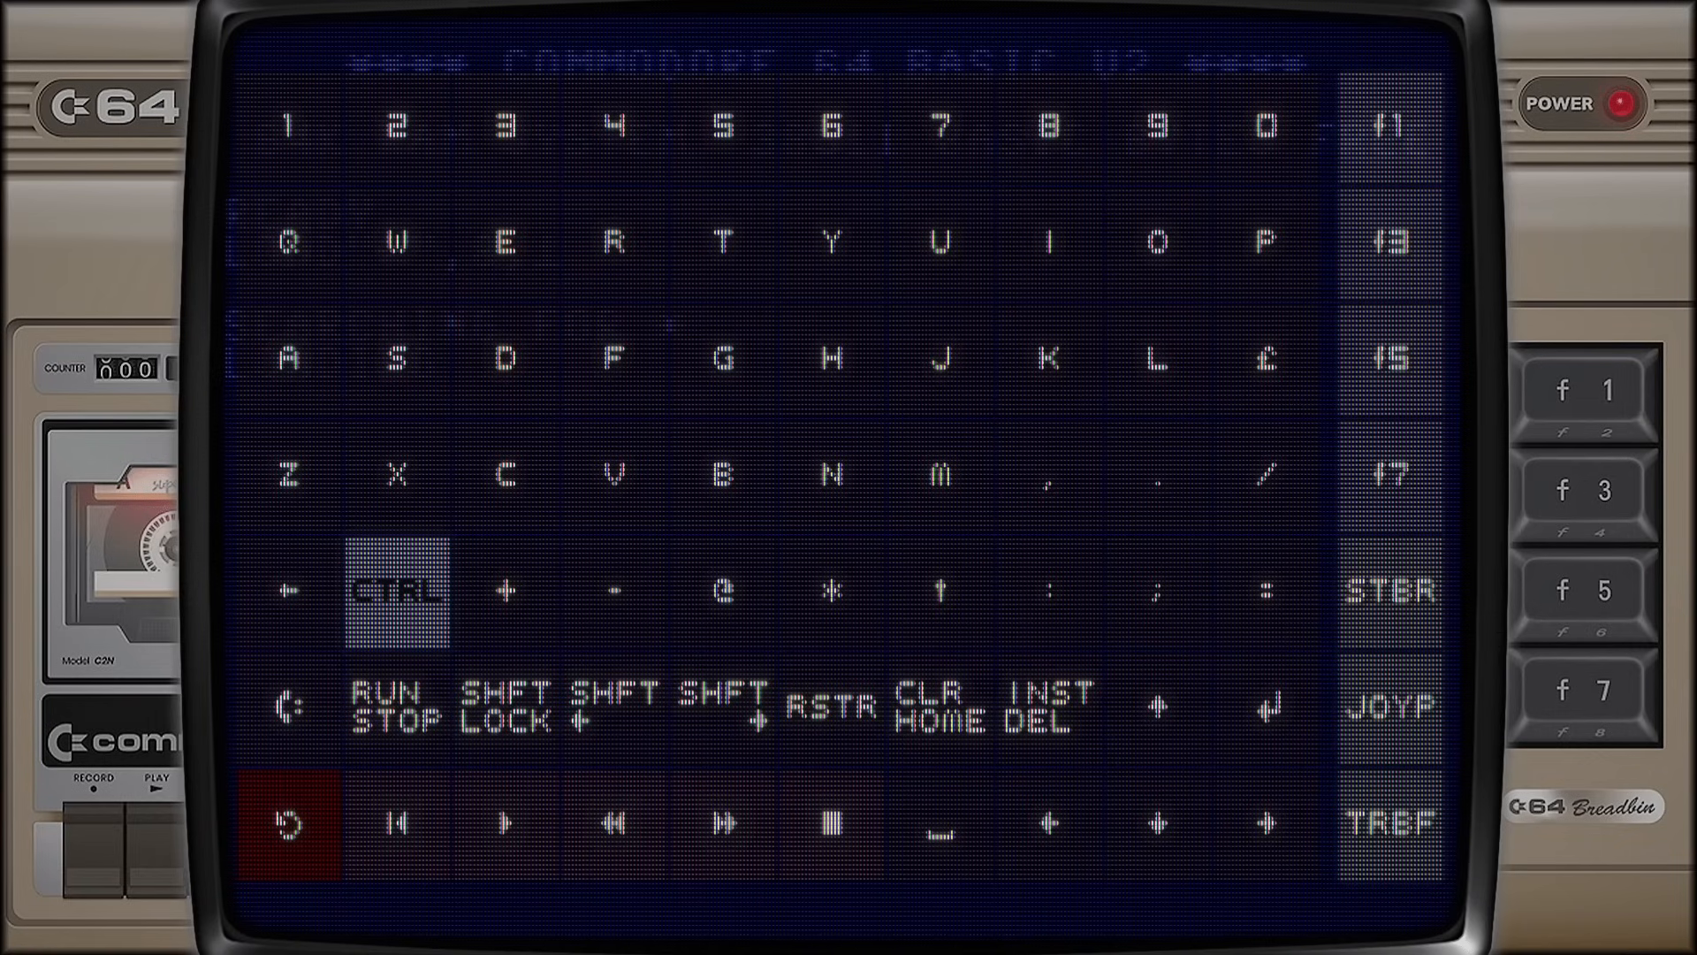
key("Down")
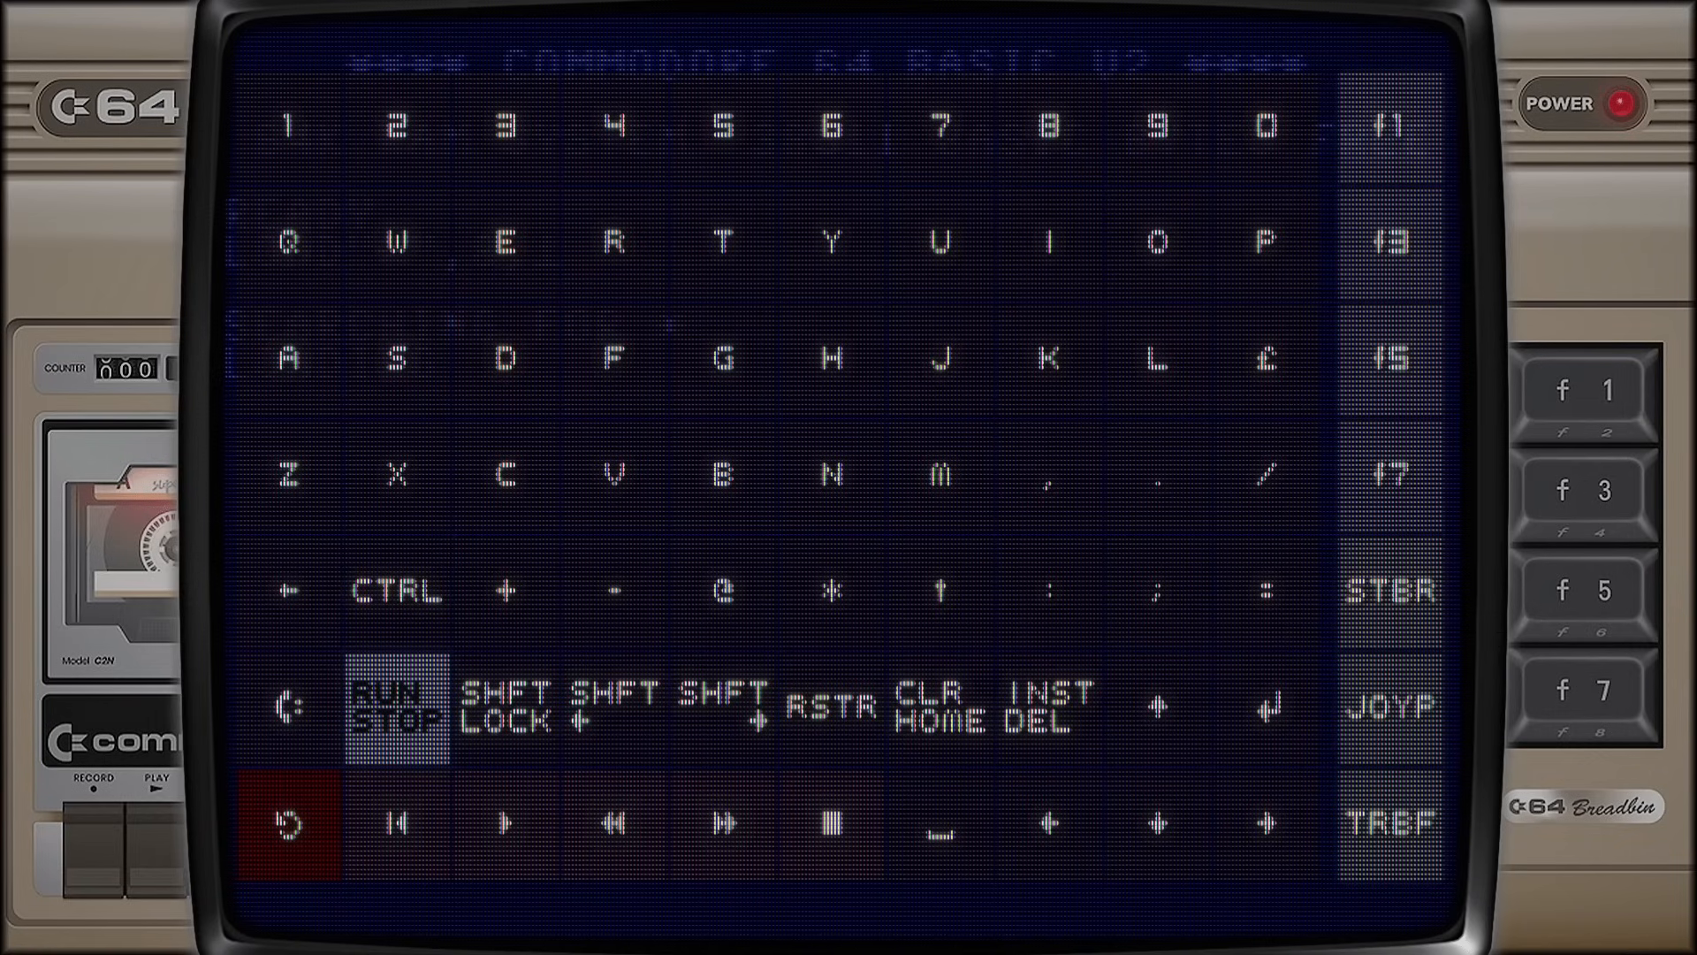
key("F11")
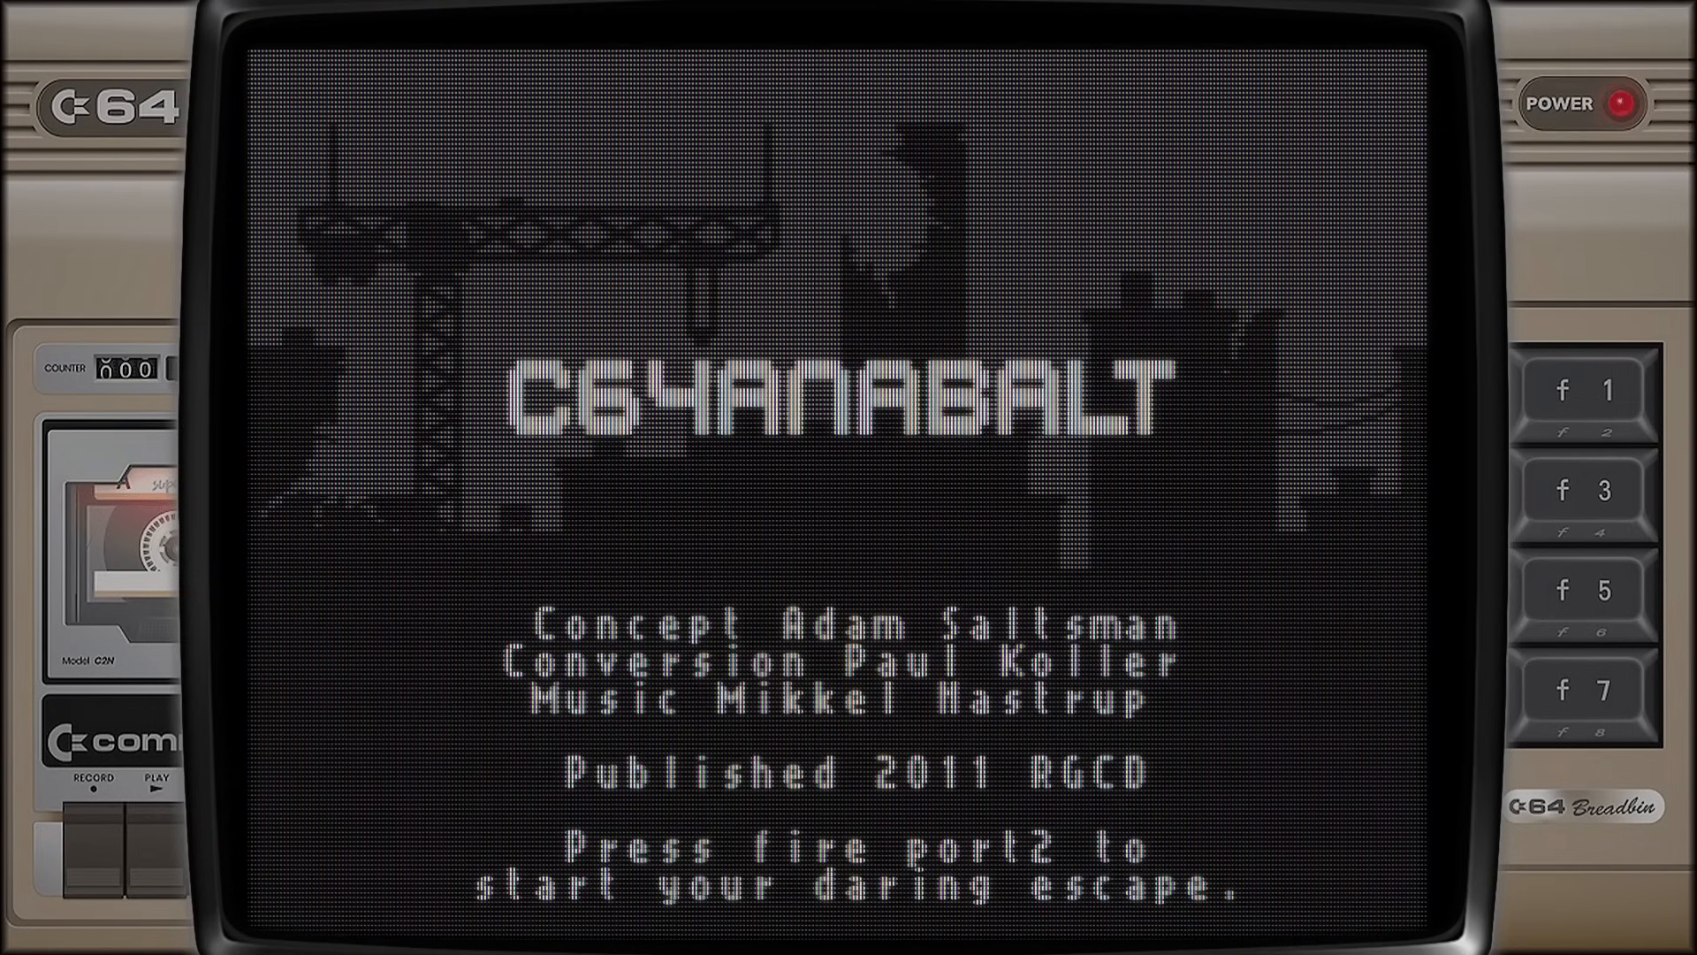
Step: Start a run in C64anabalt and make the runner jump obstacles and gaps between buildings
key("z")
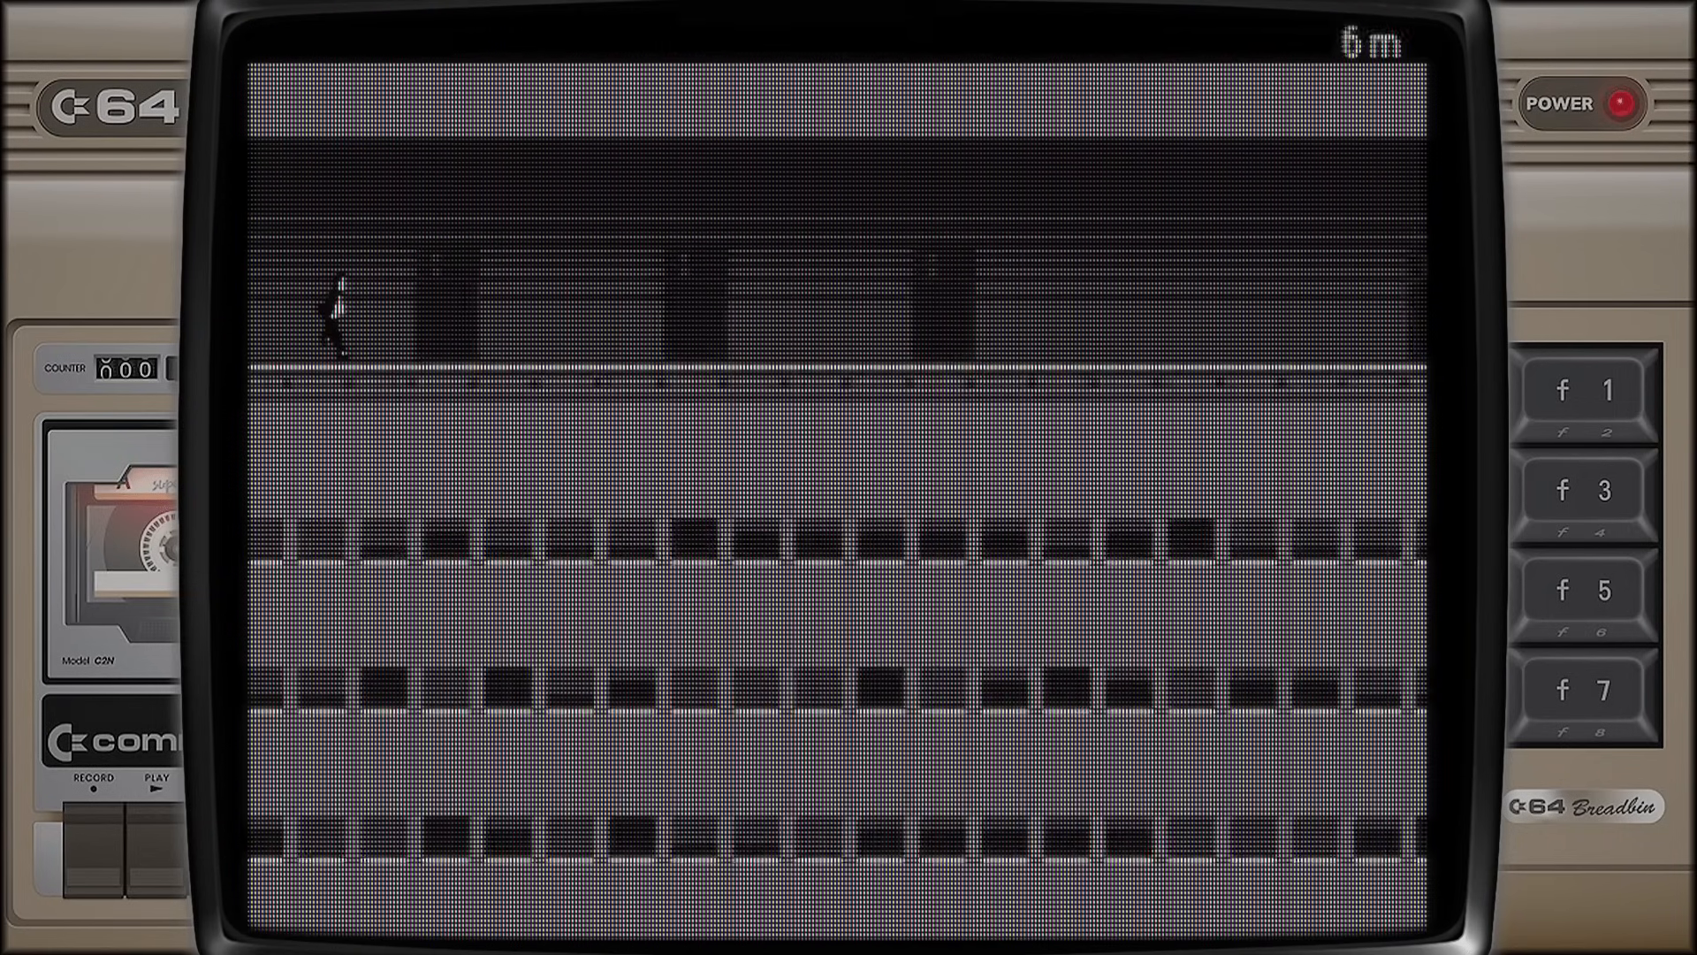
key("z")
key("z")
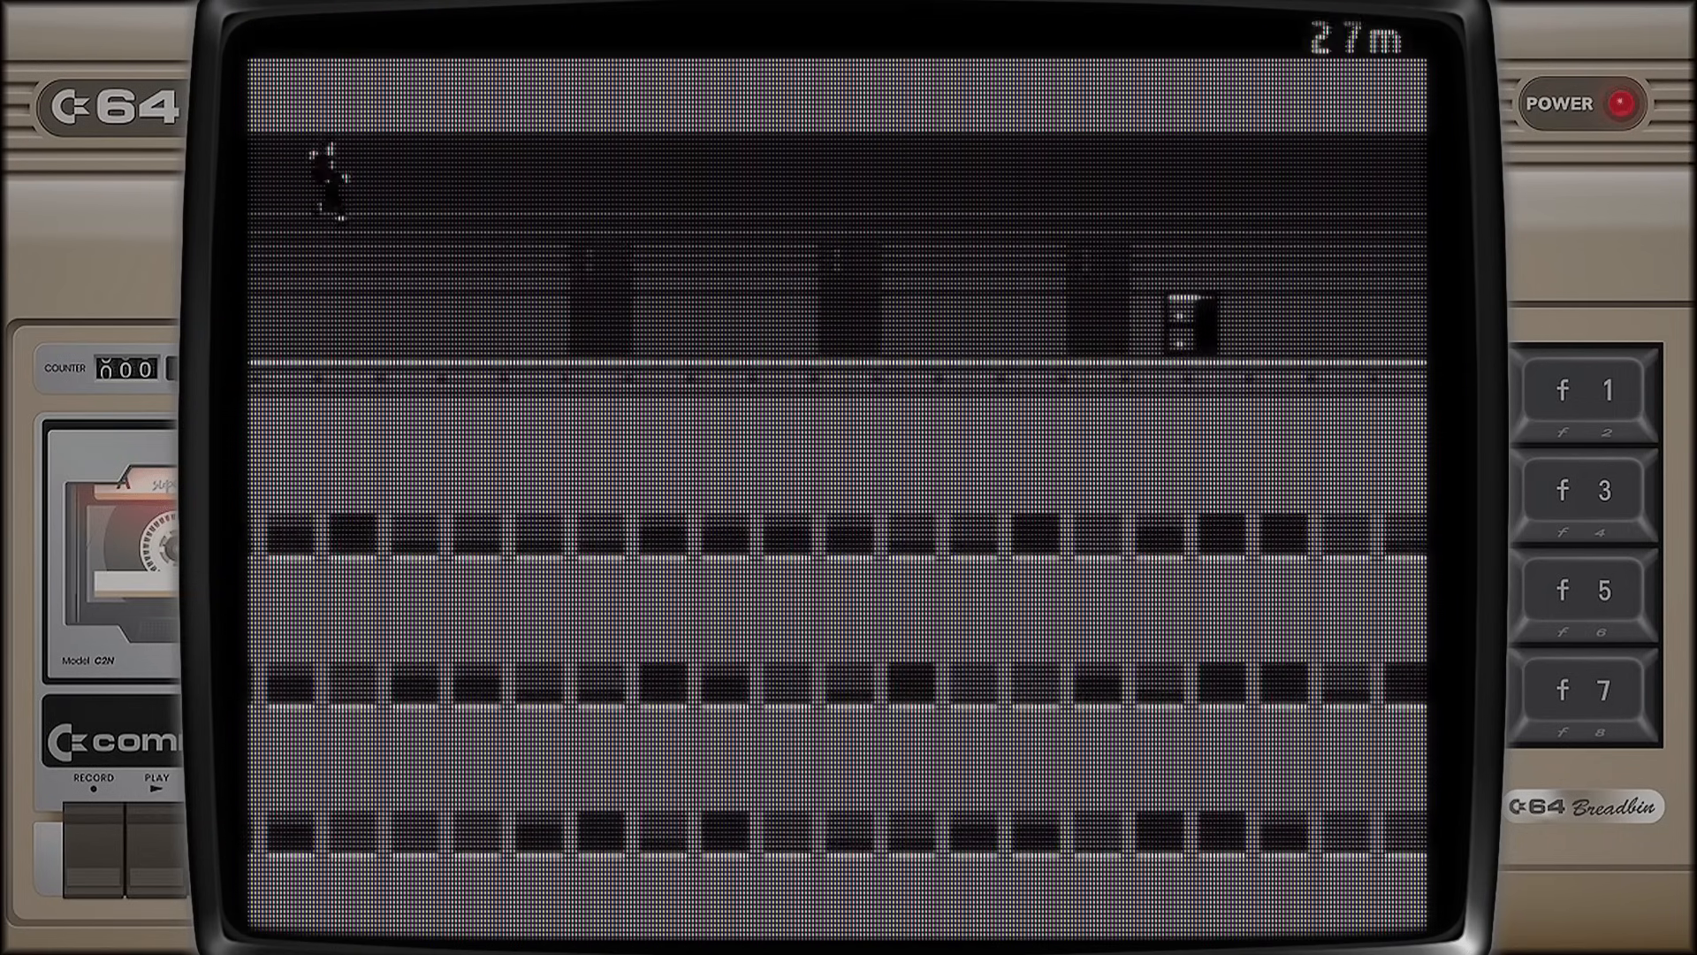
key("z")
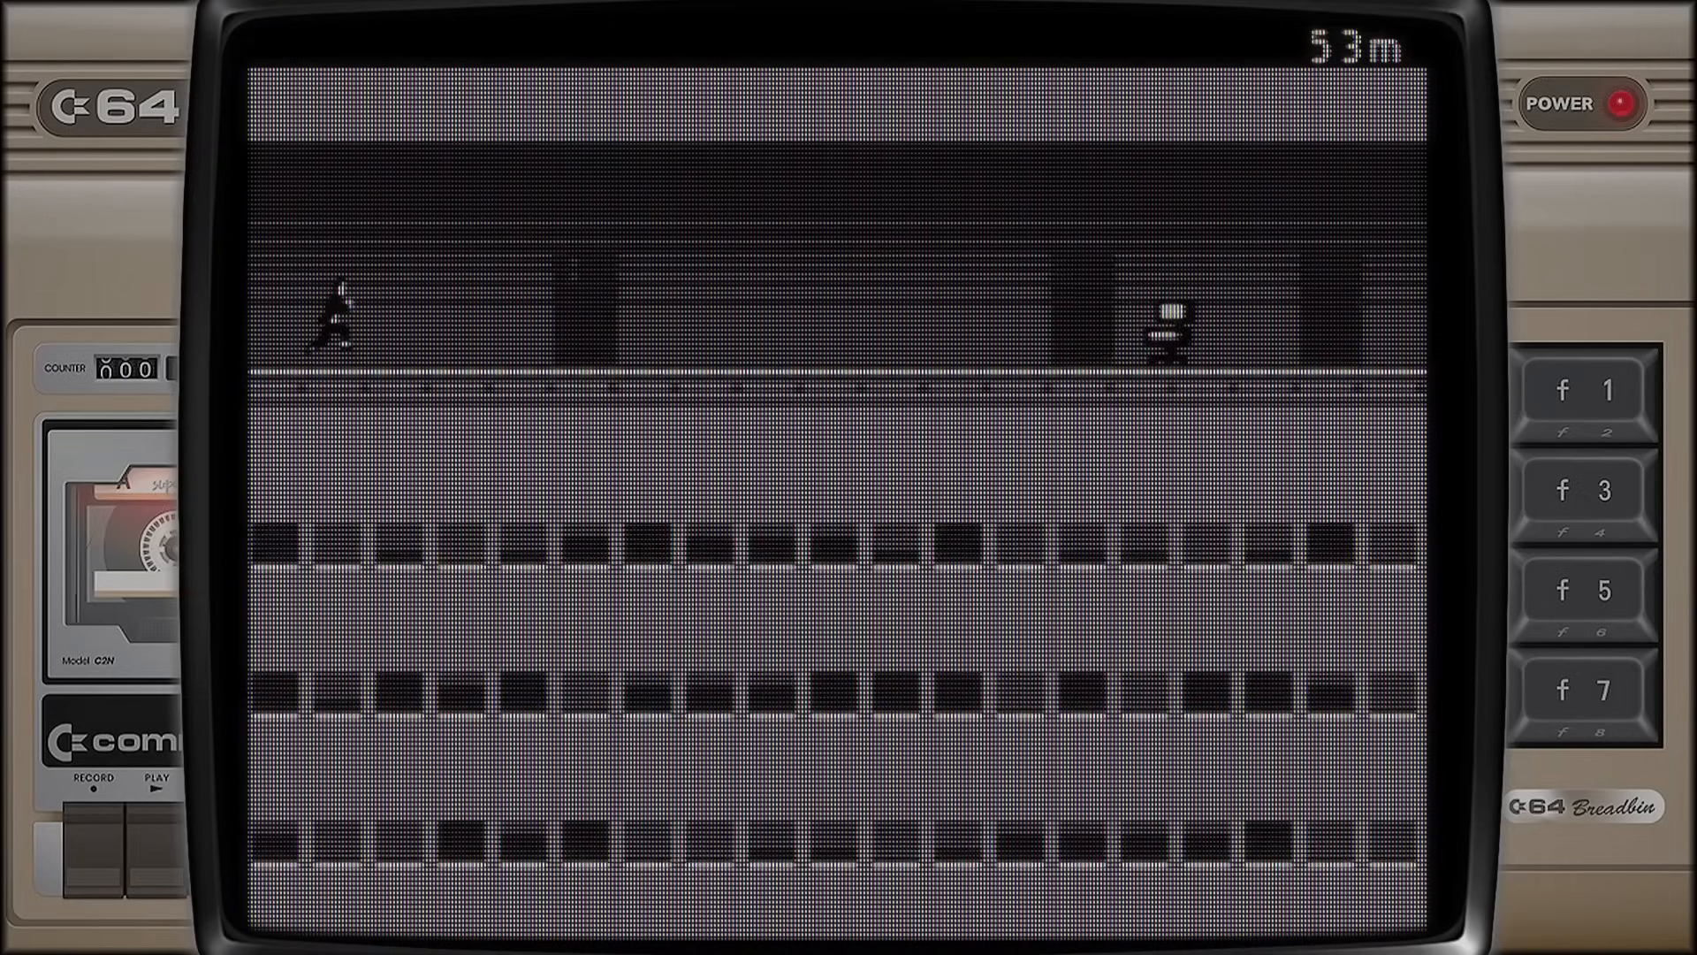
key("z")
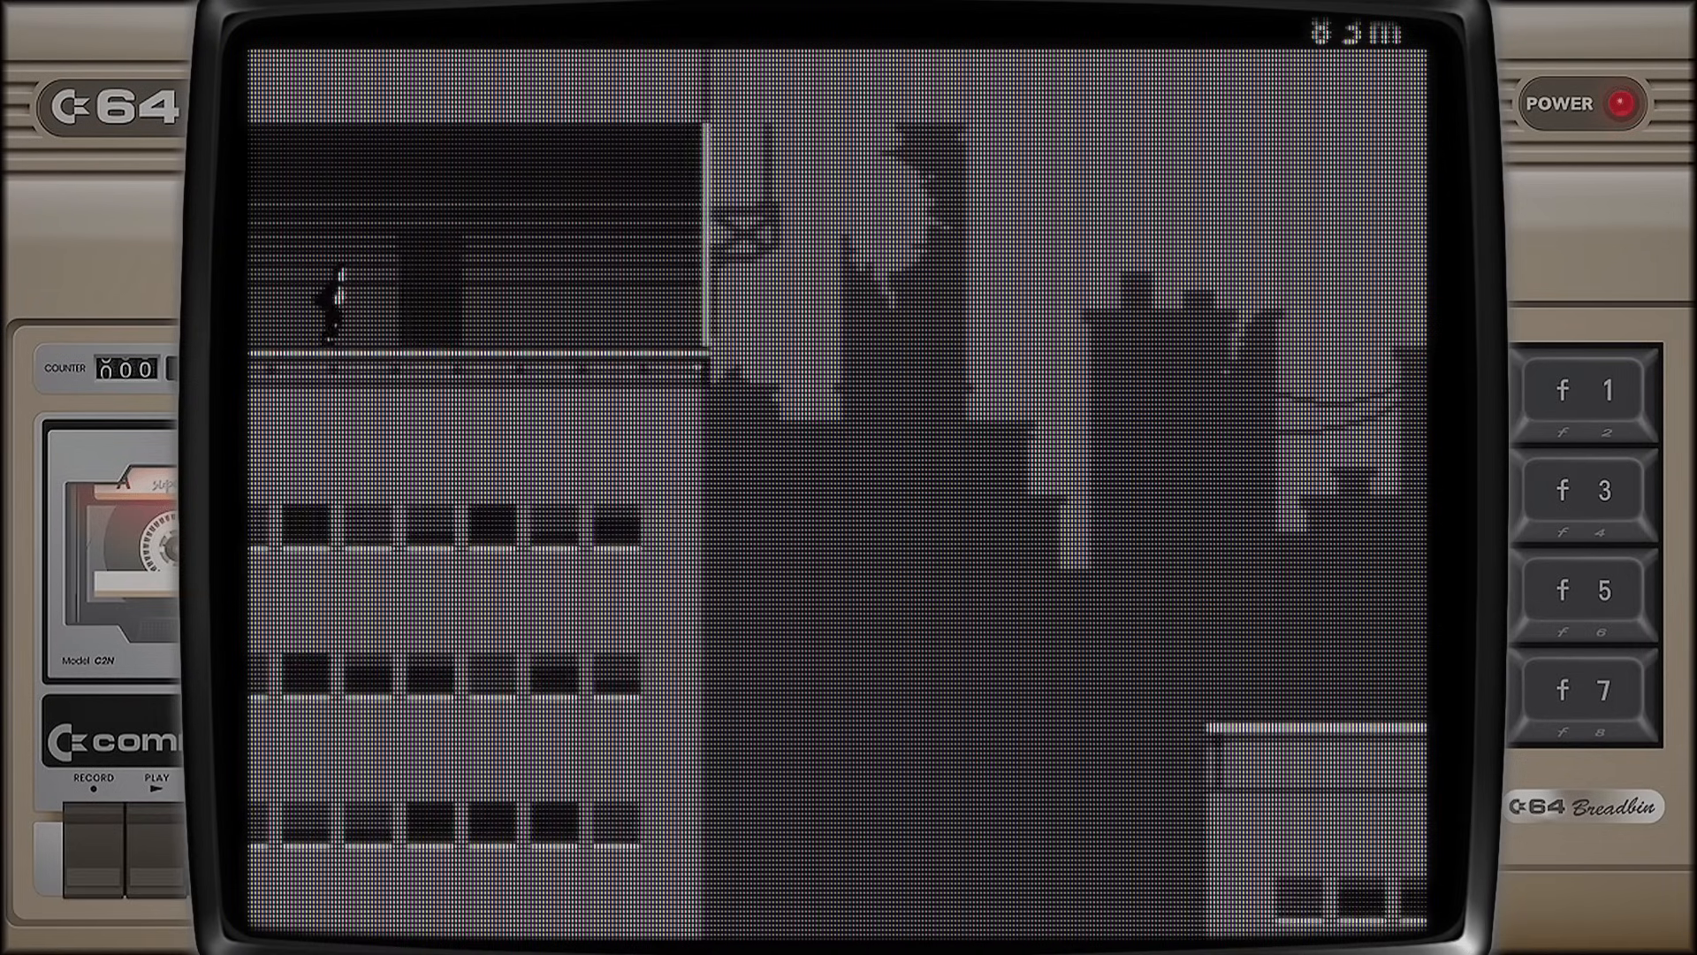
key("z")
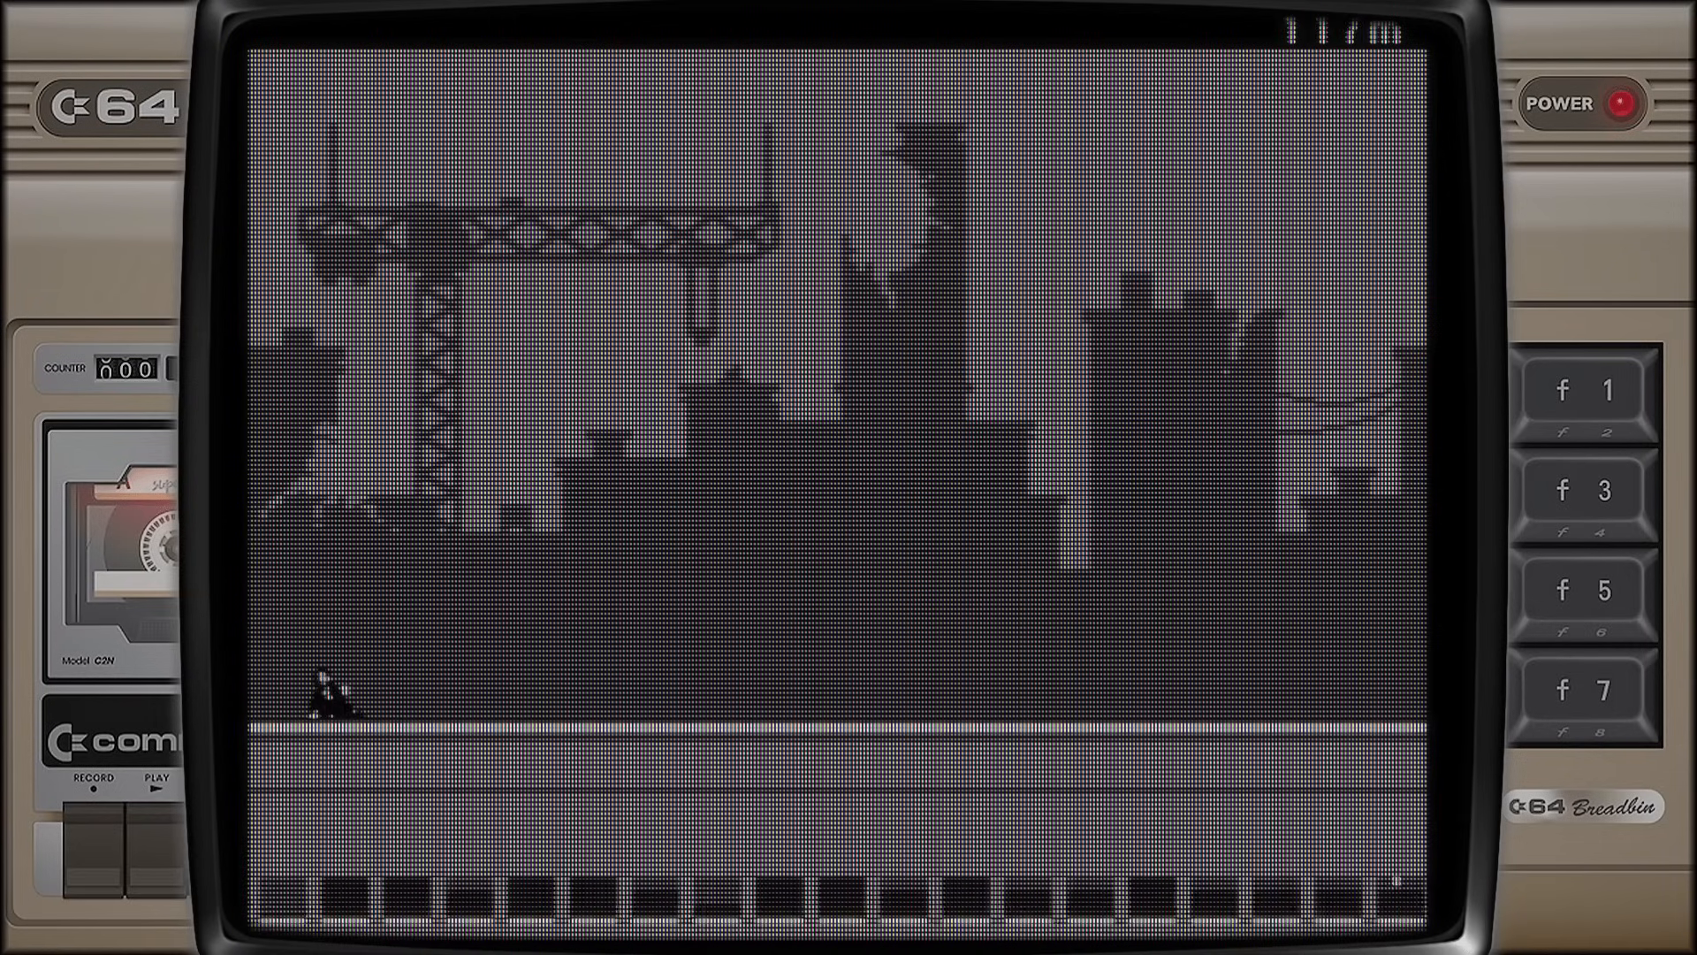
key("z")
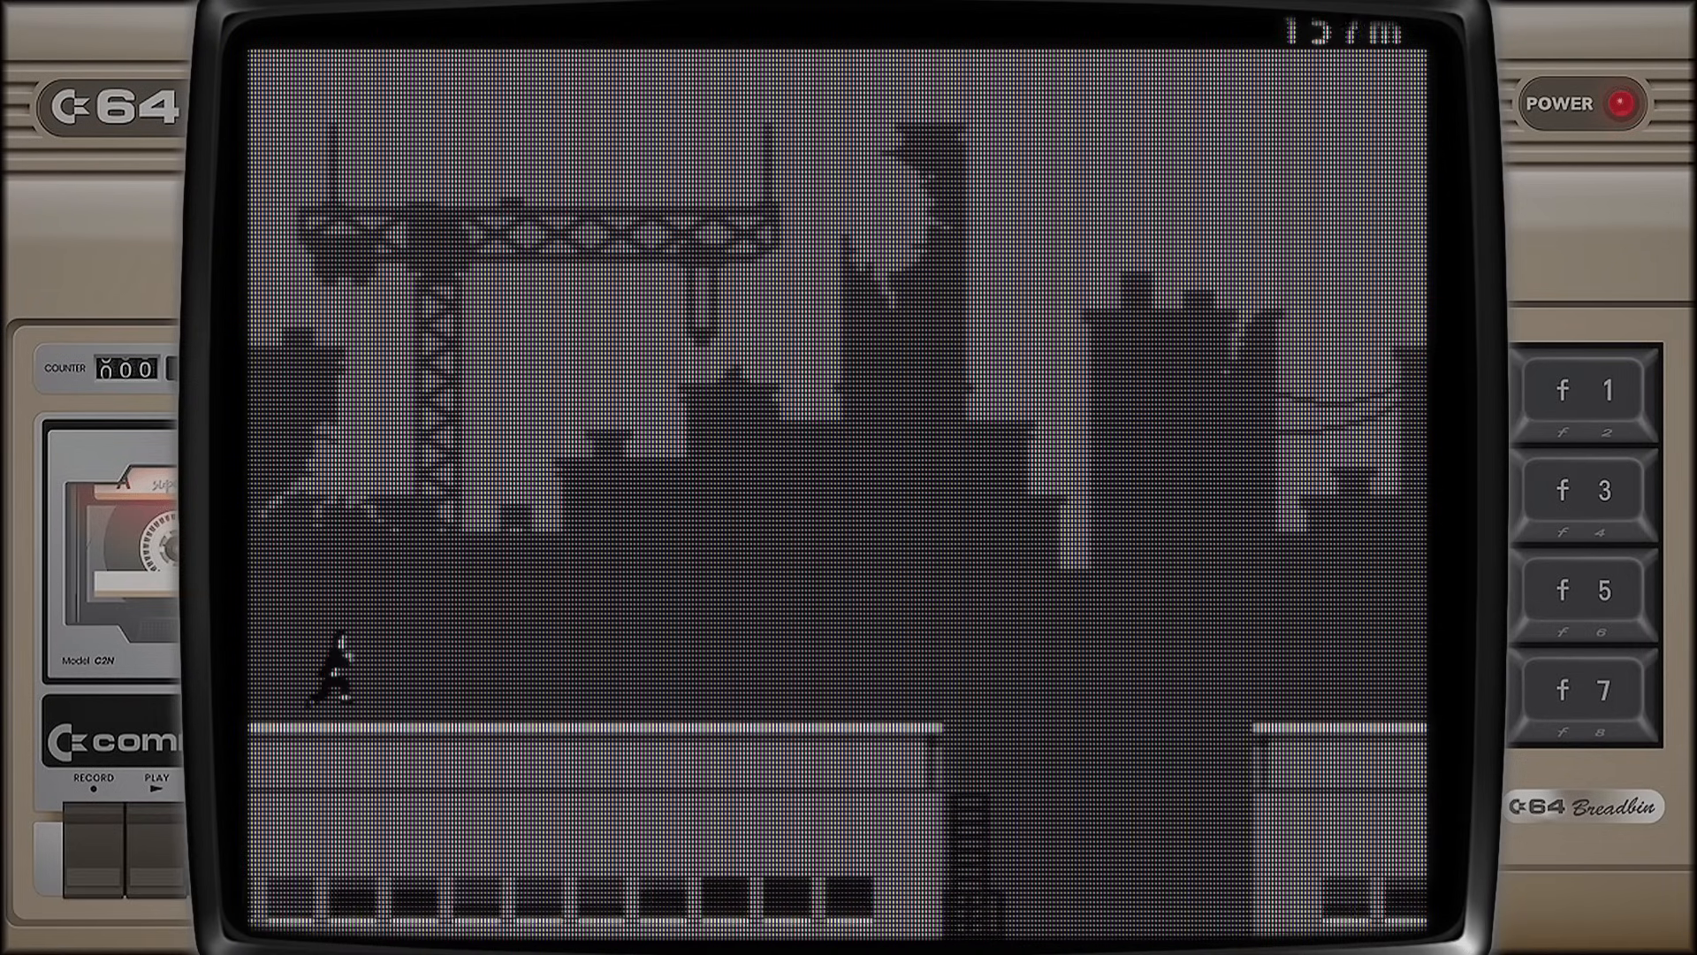
key("z")
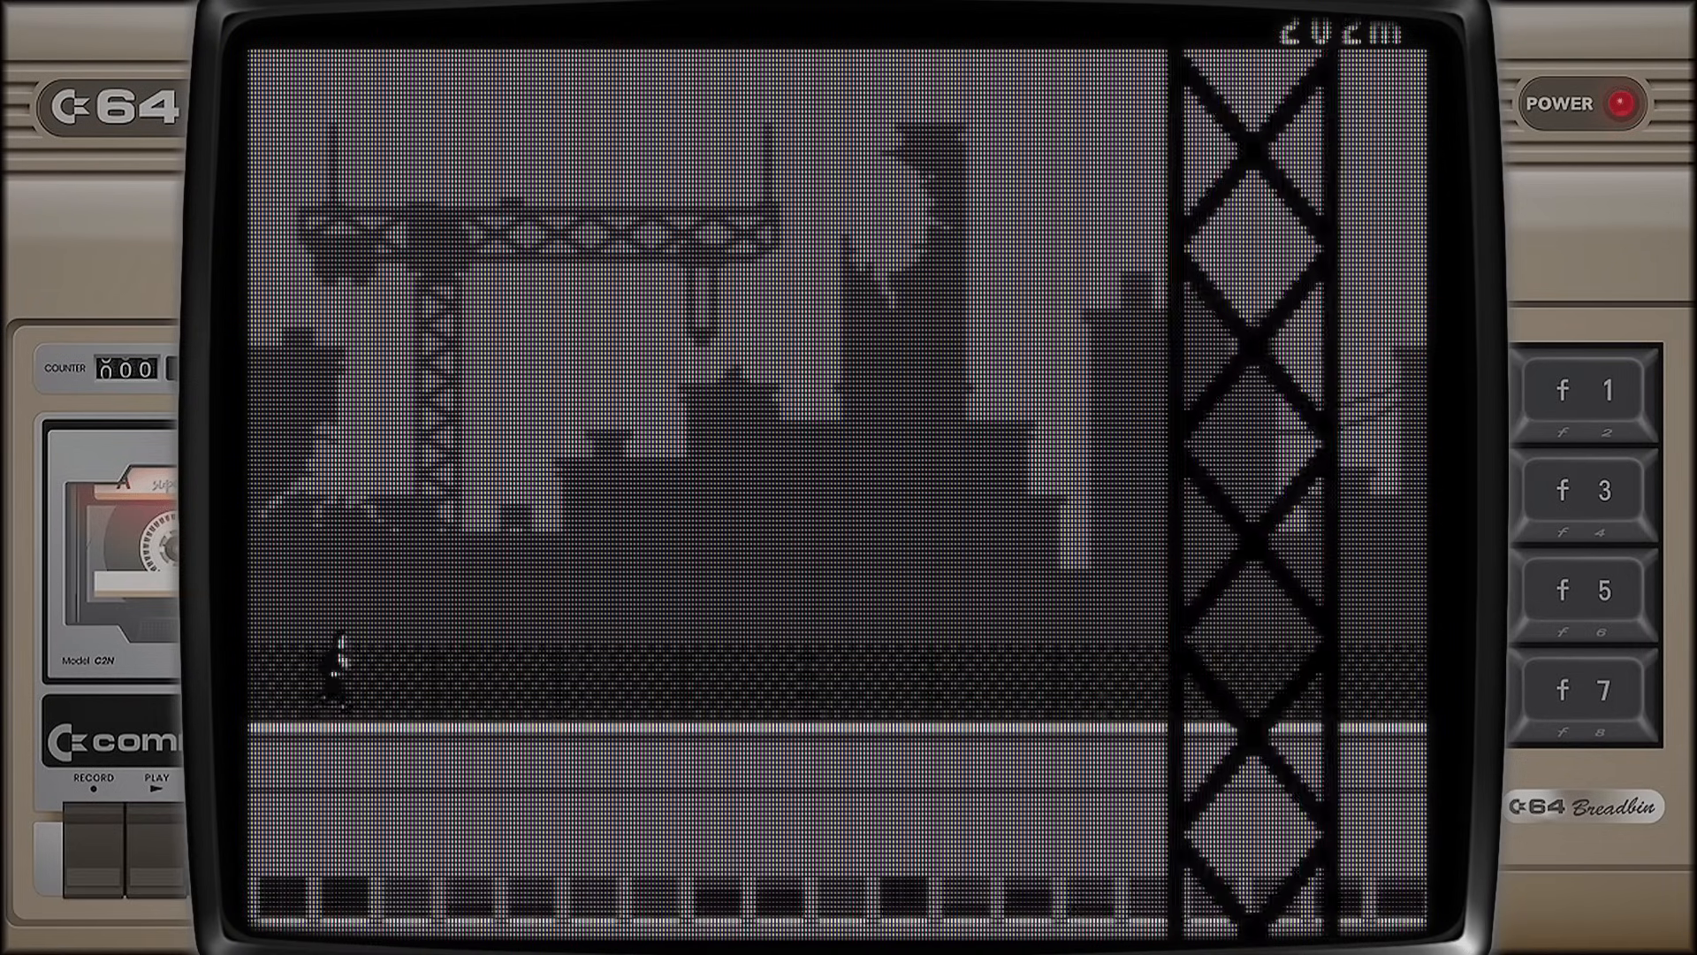
key("z")
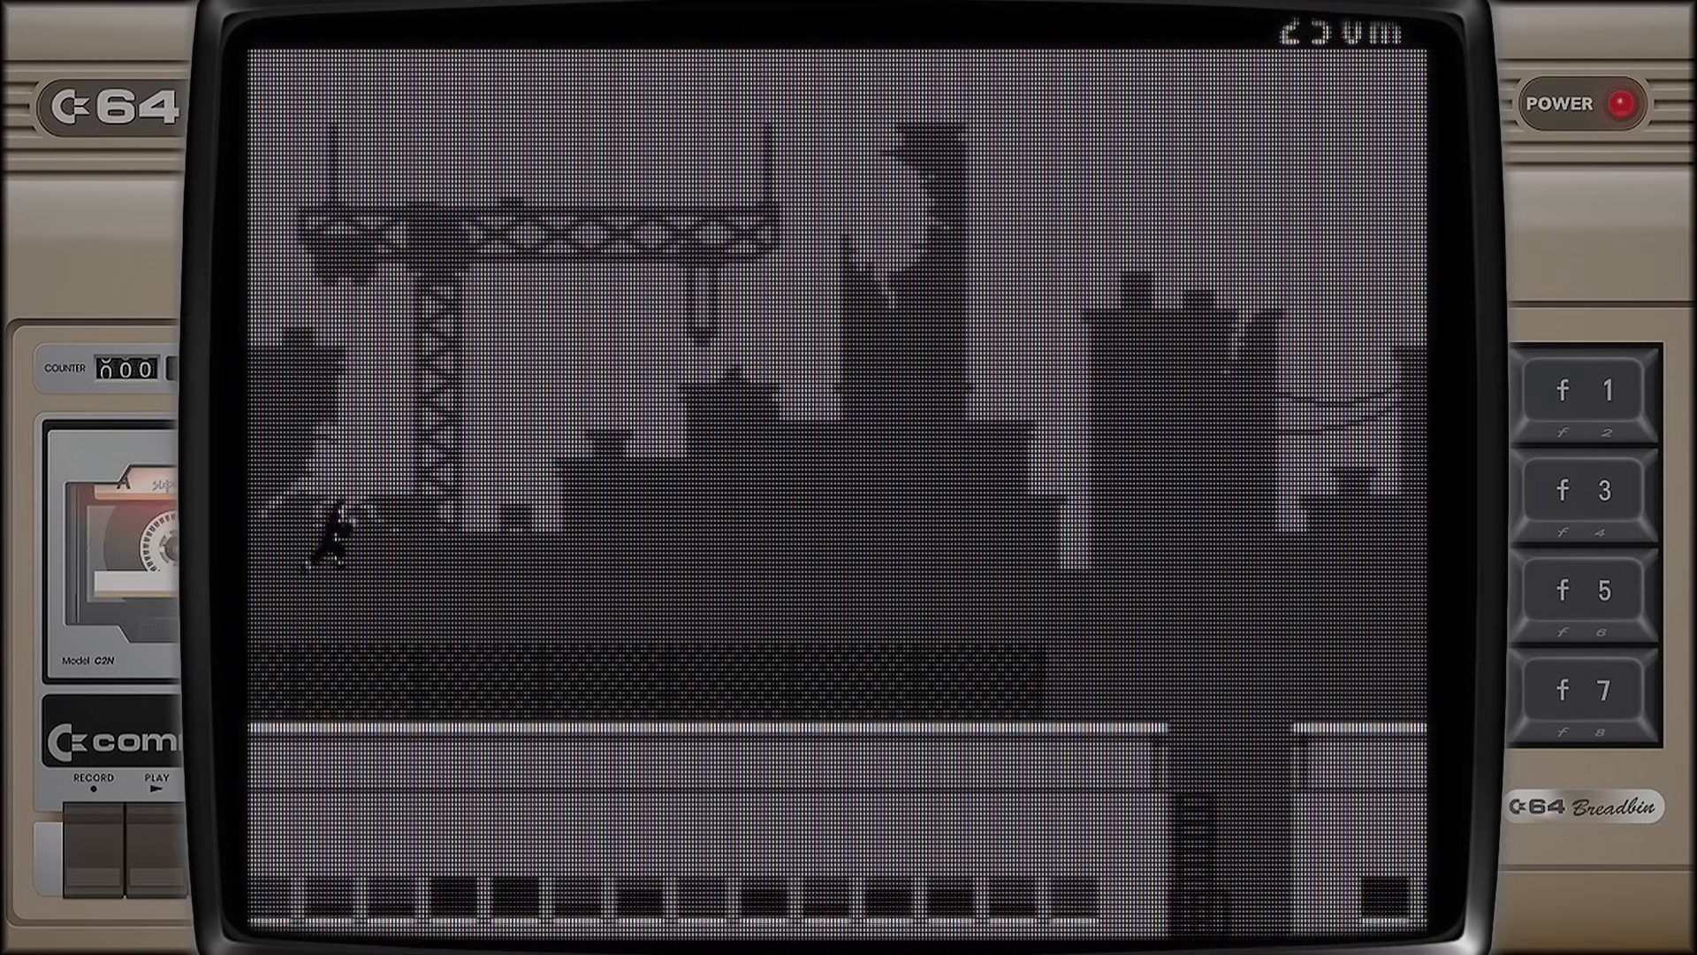
key("z")
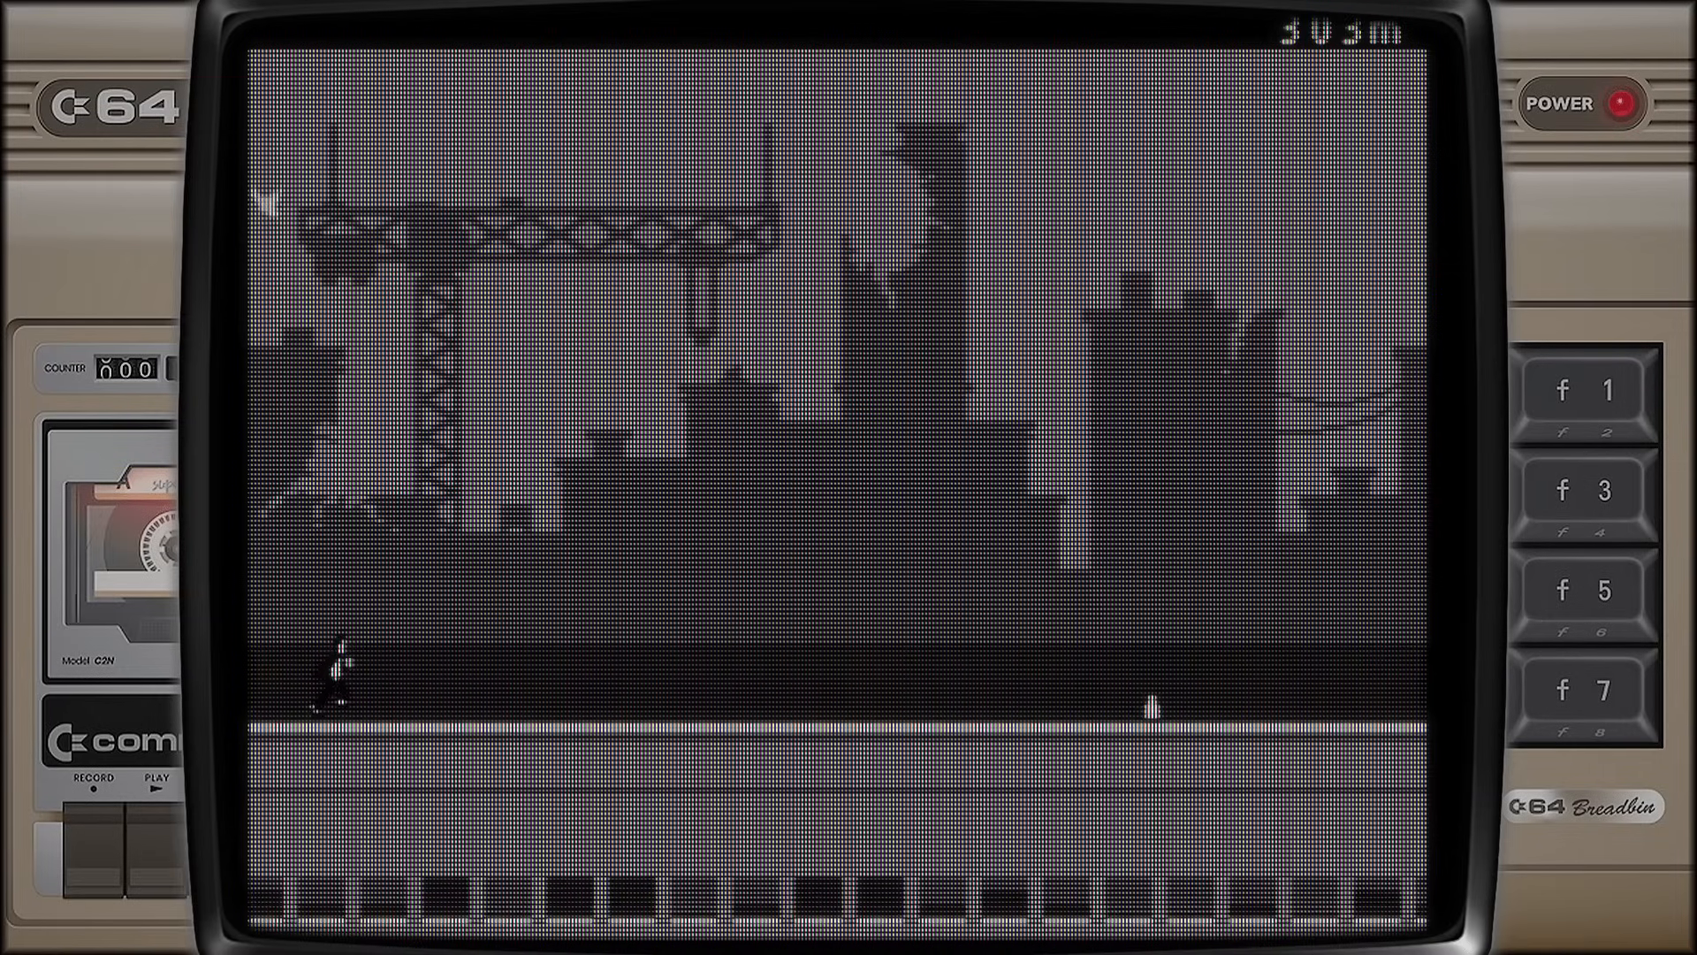
key("z")
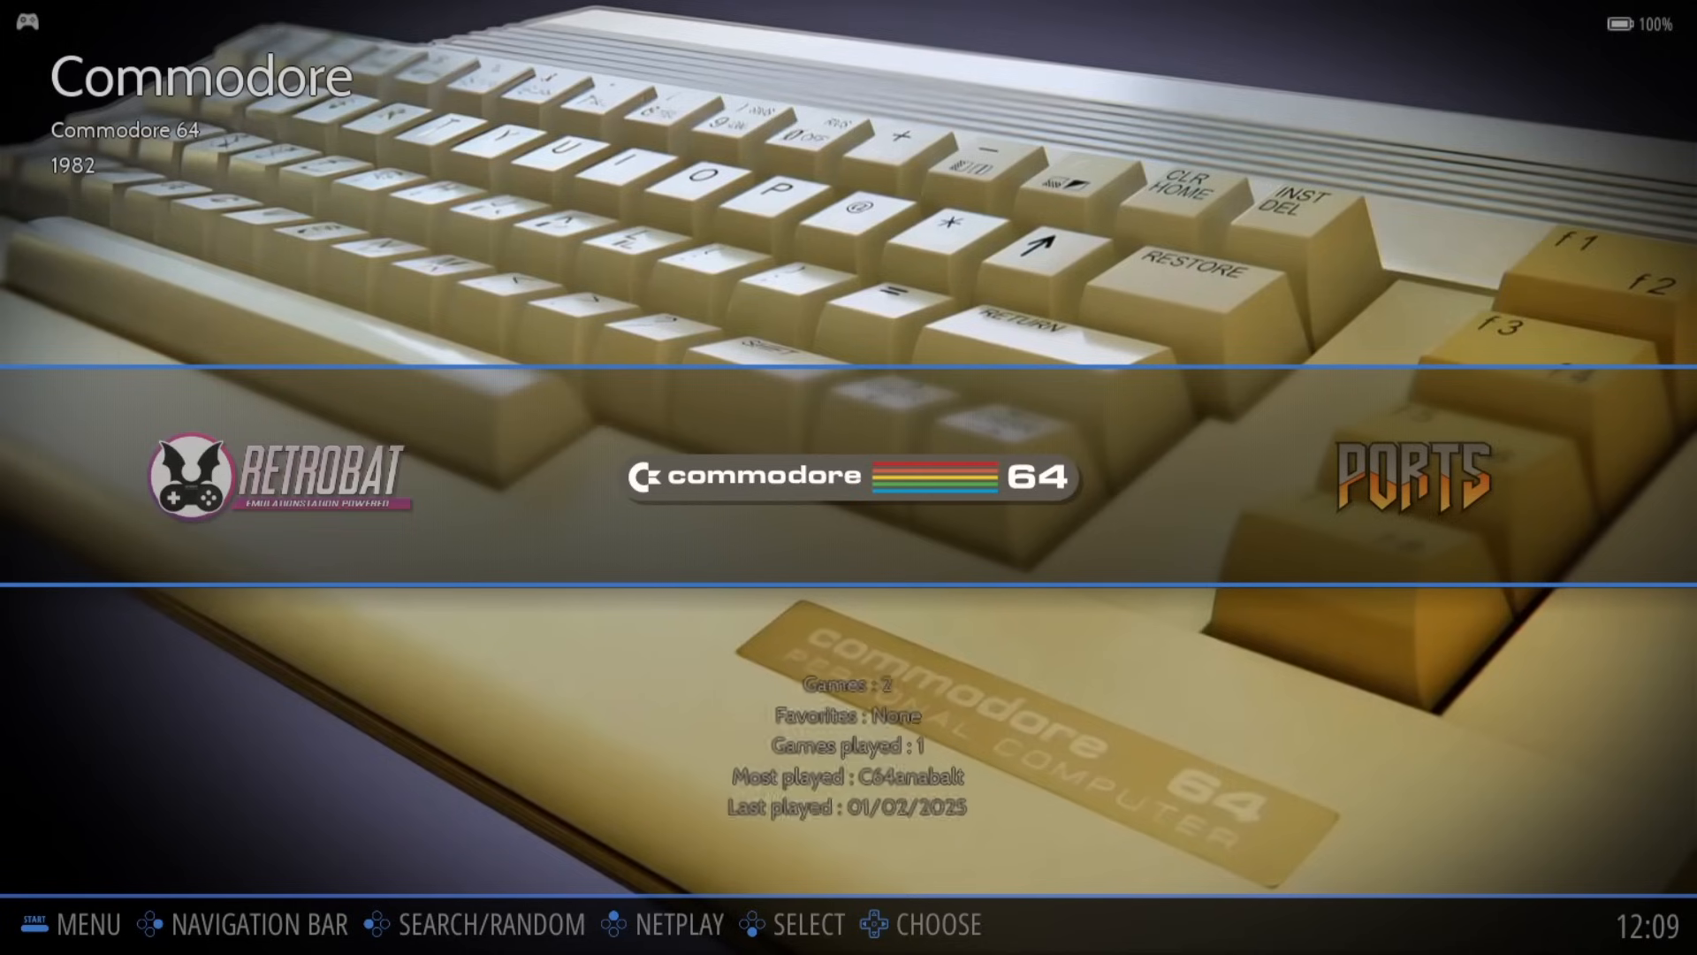
Step: Switch from the Commodore 64 system to PlayStation and open its game list
key("Right")
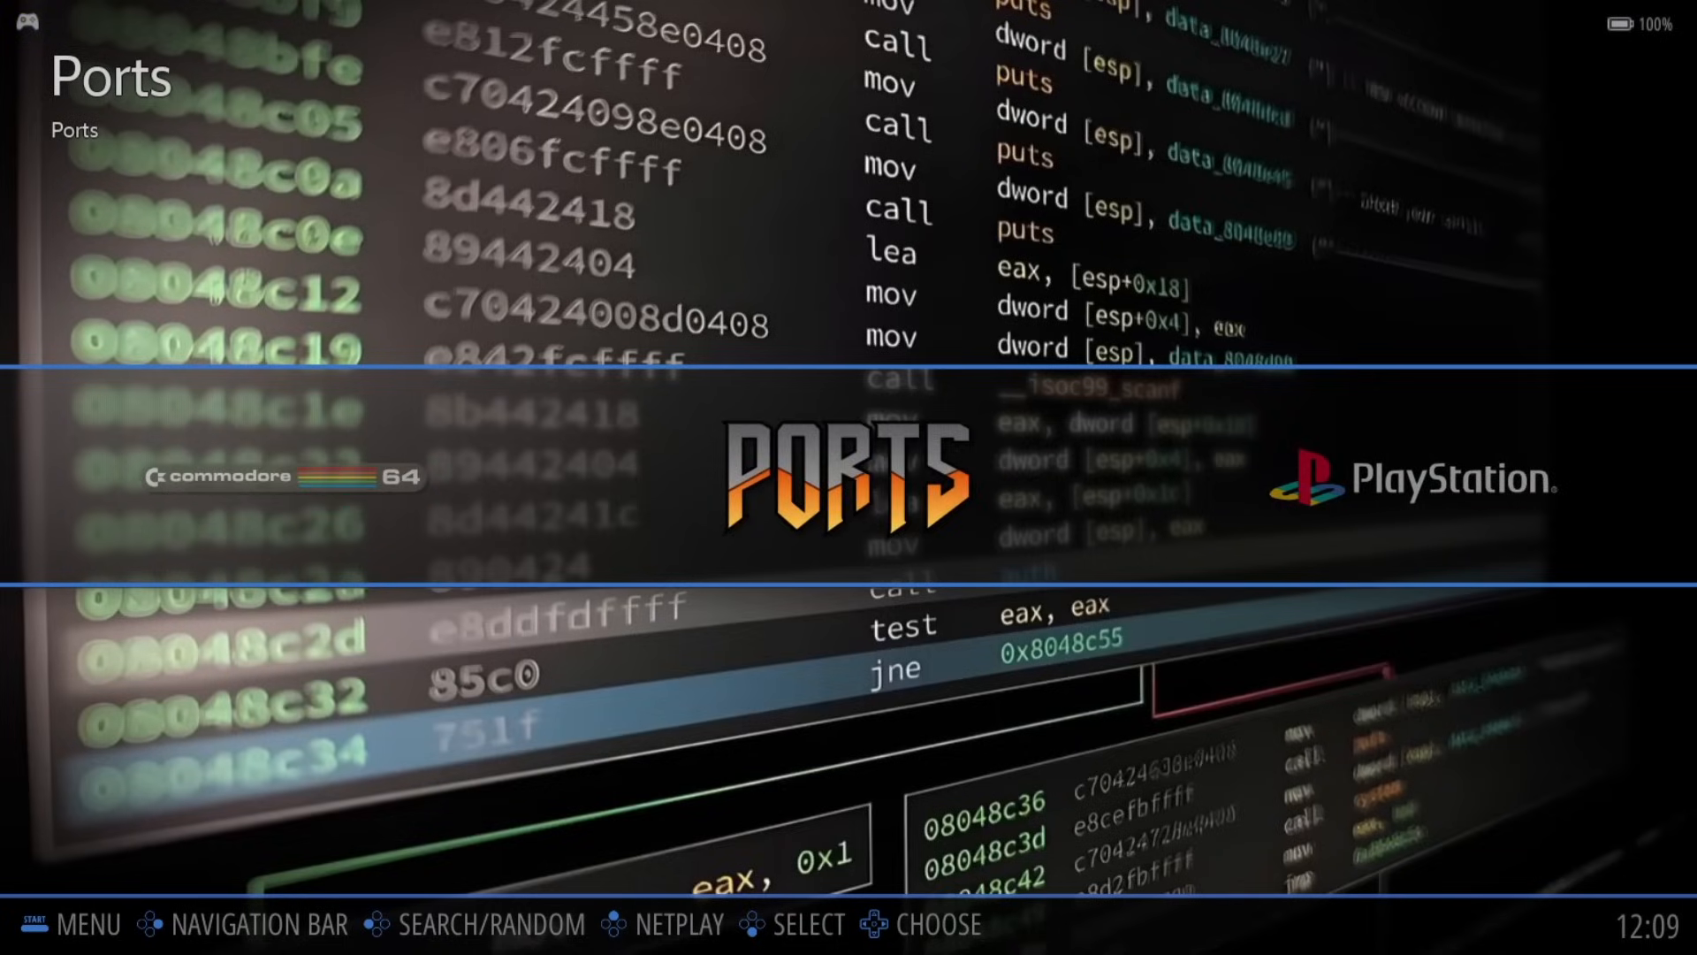
key("Left")
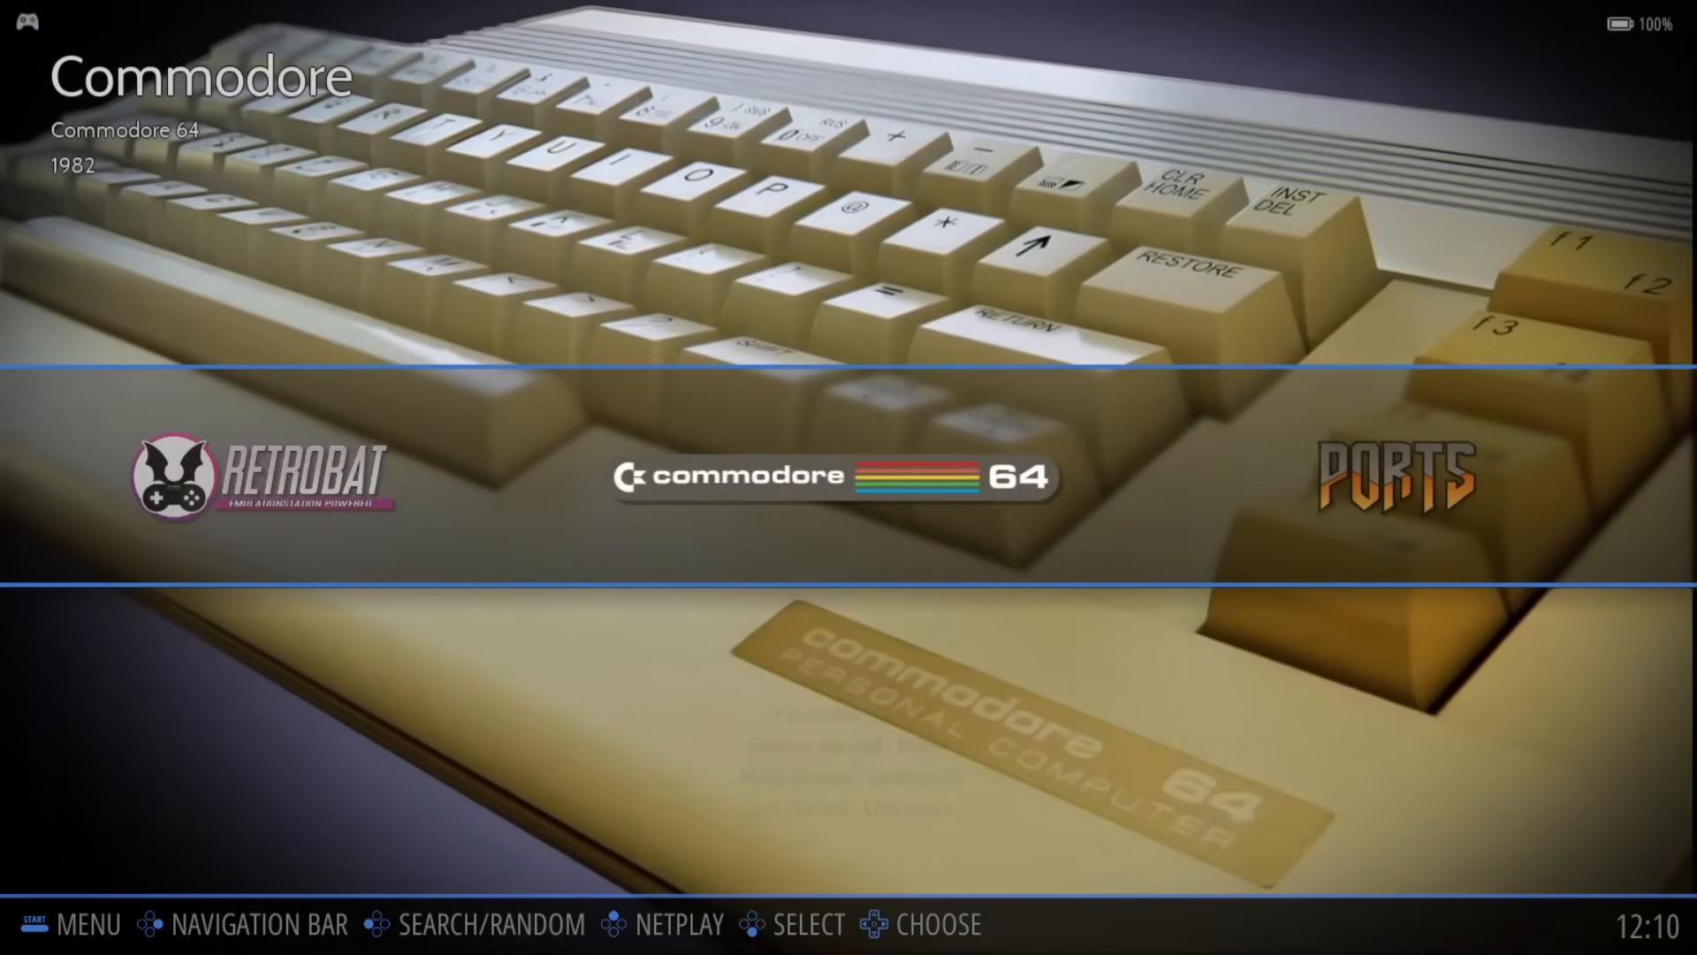
key("Right")
key("Right")
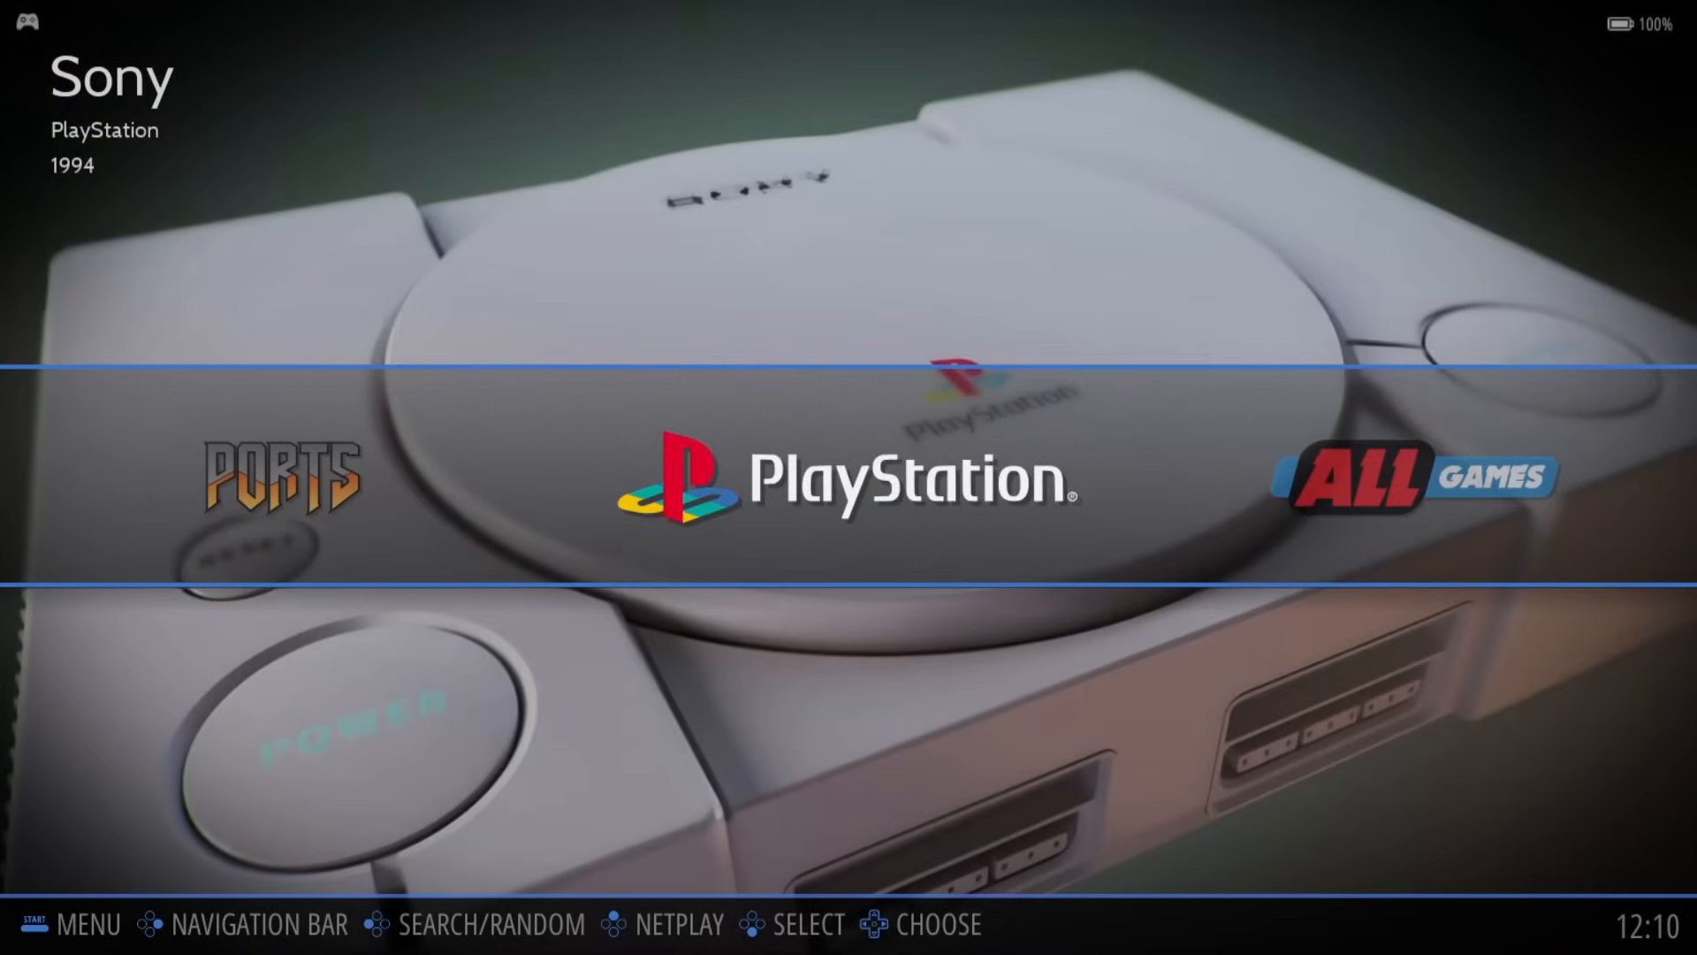
key("Return")
key("Return")
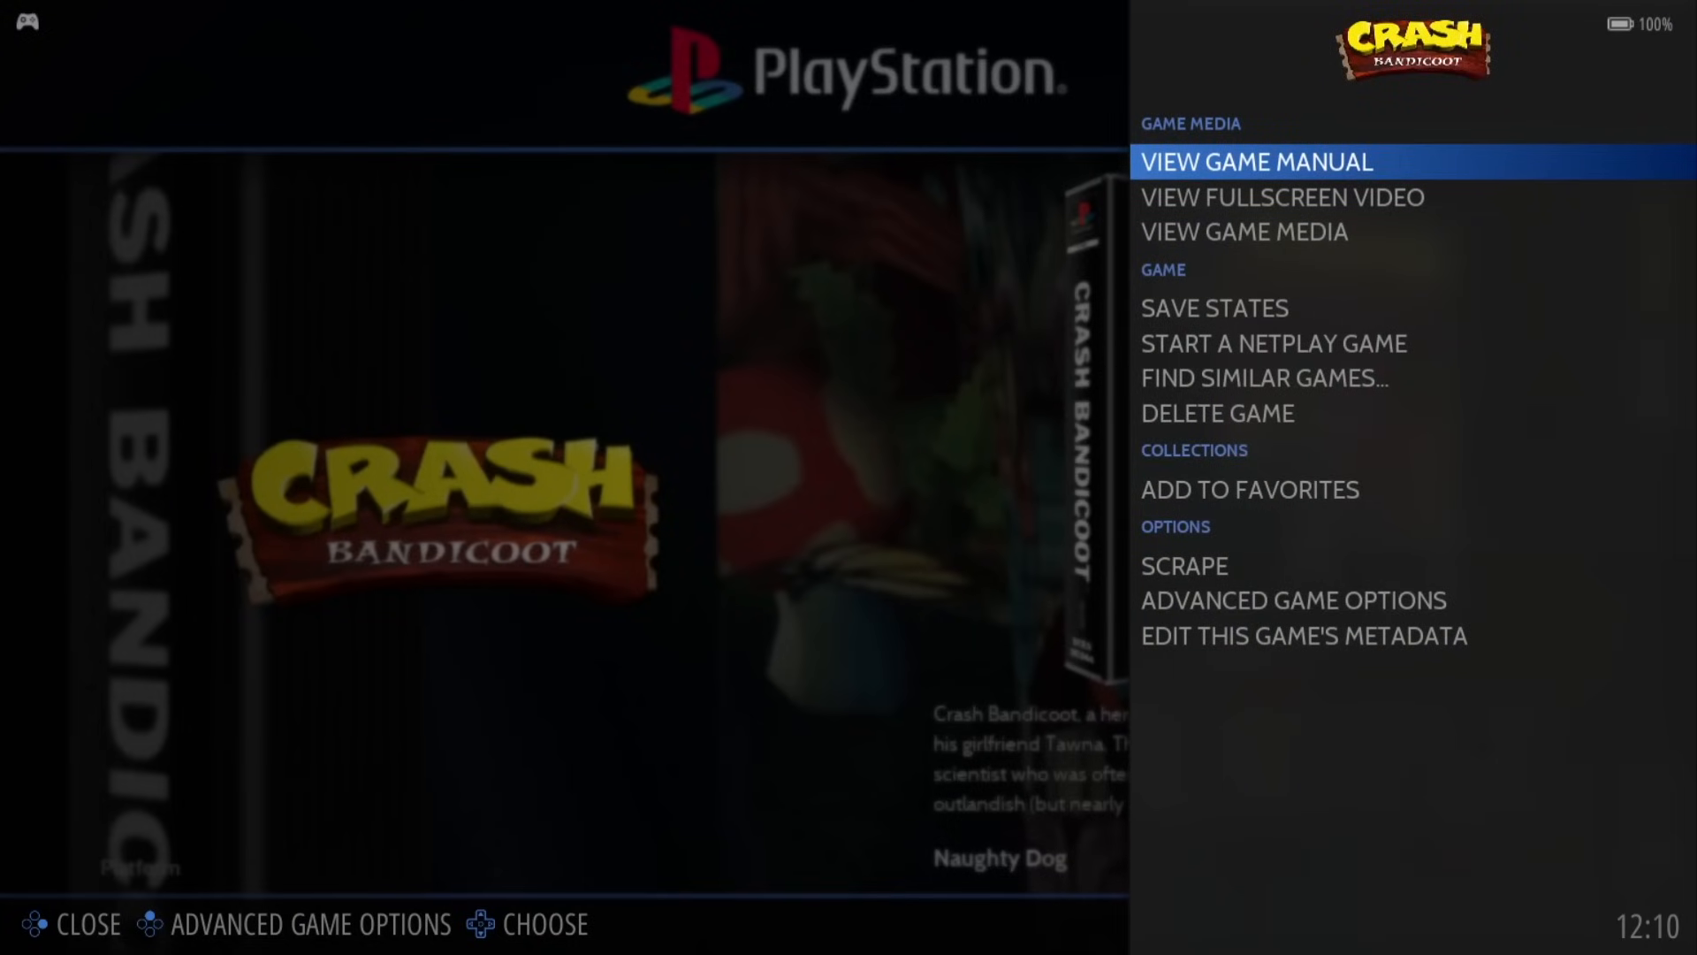
key("Up")
key("Up")
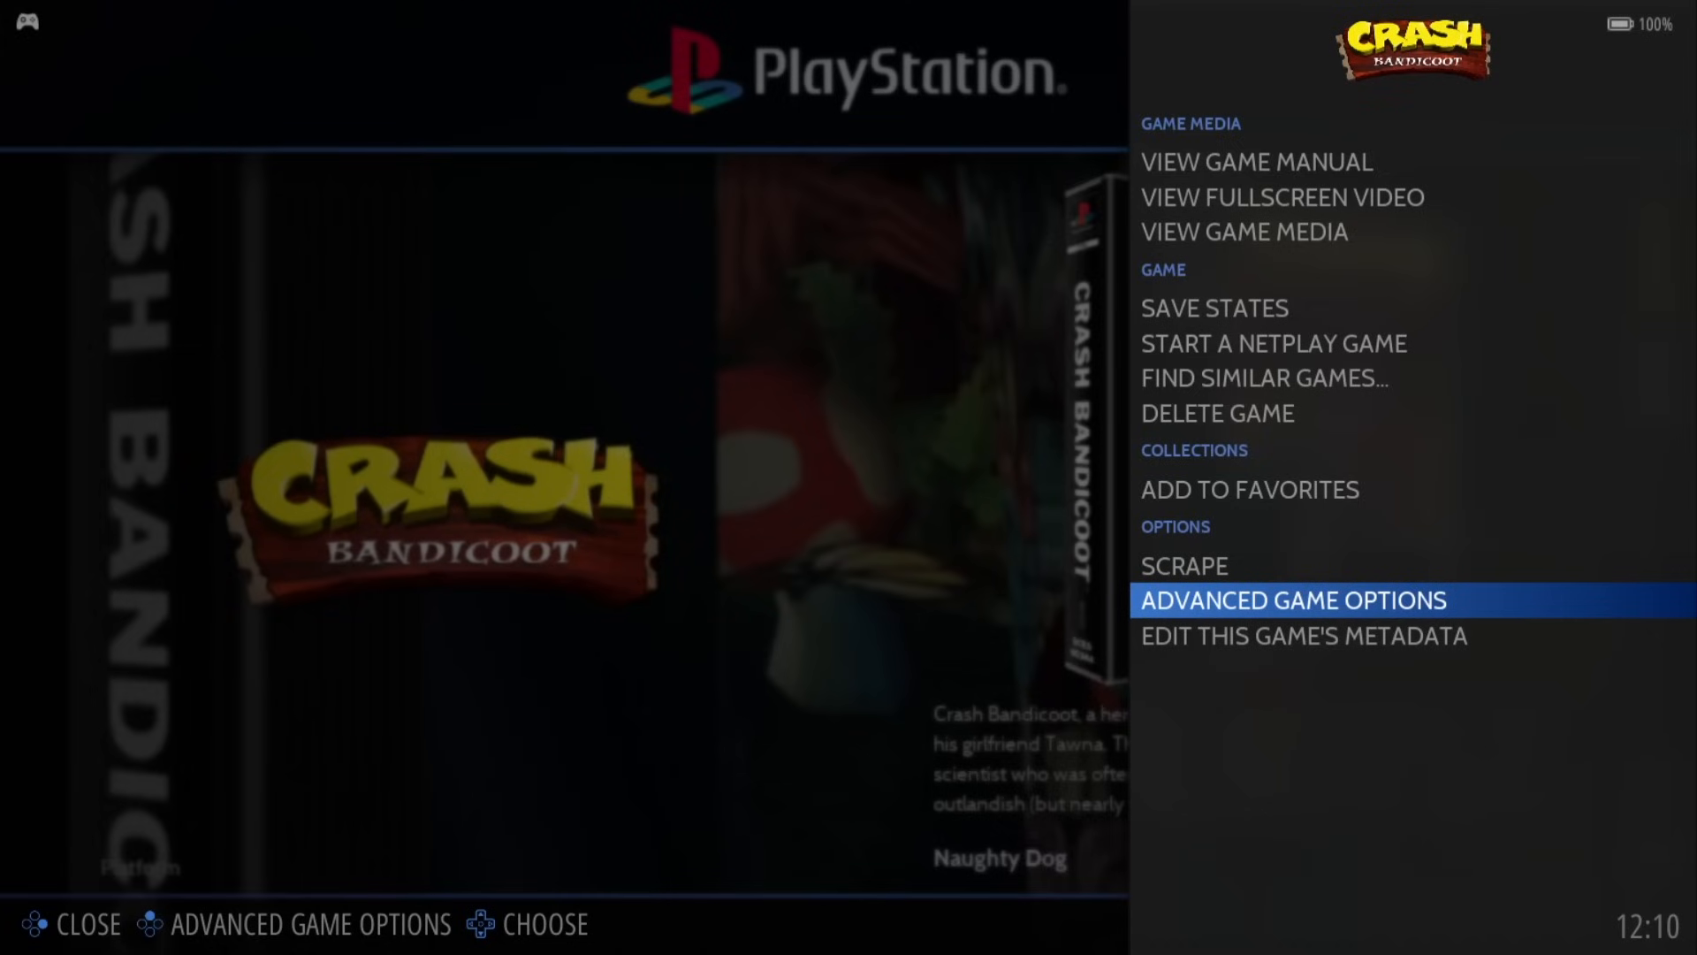
key("Escape")
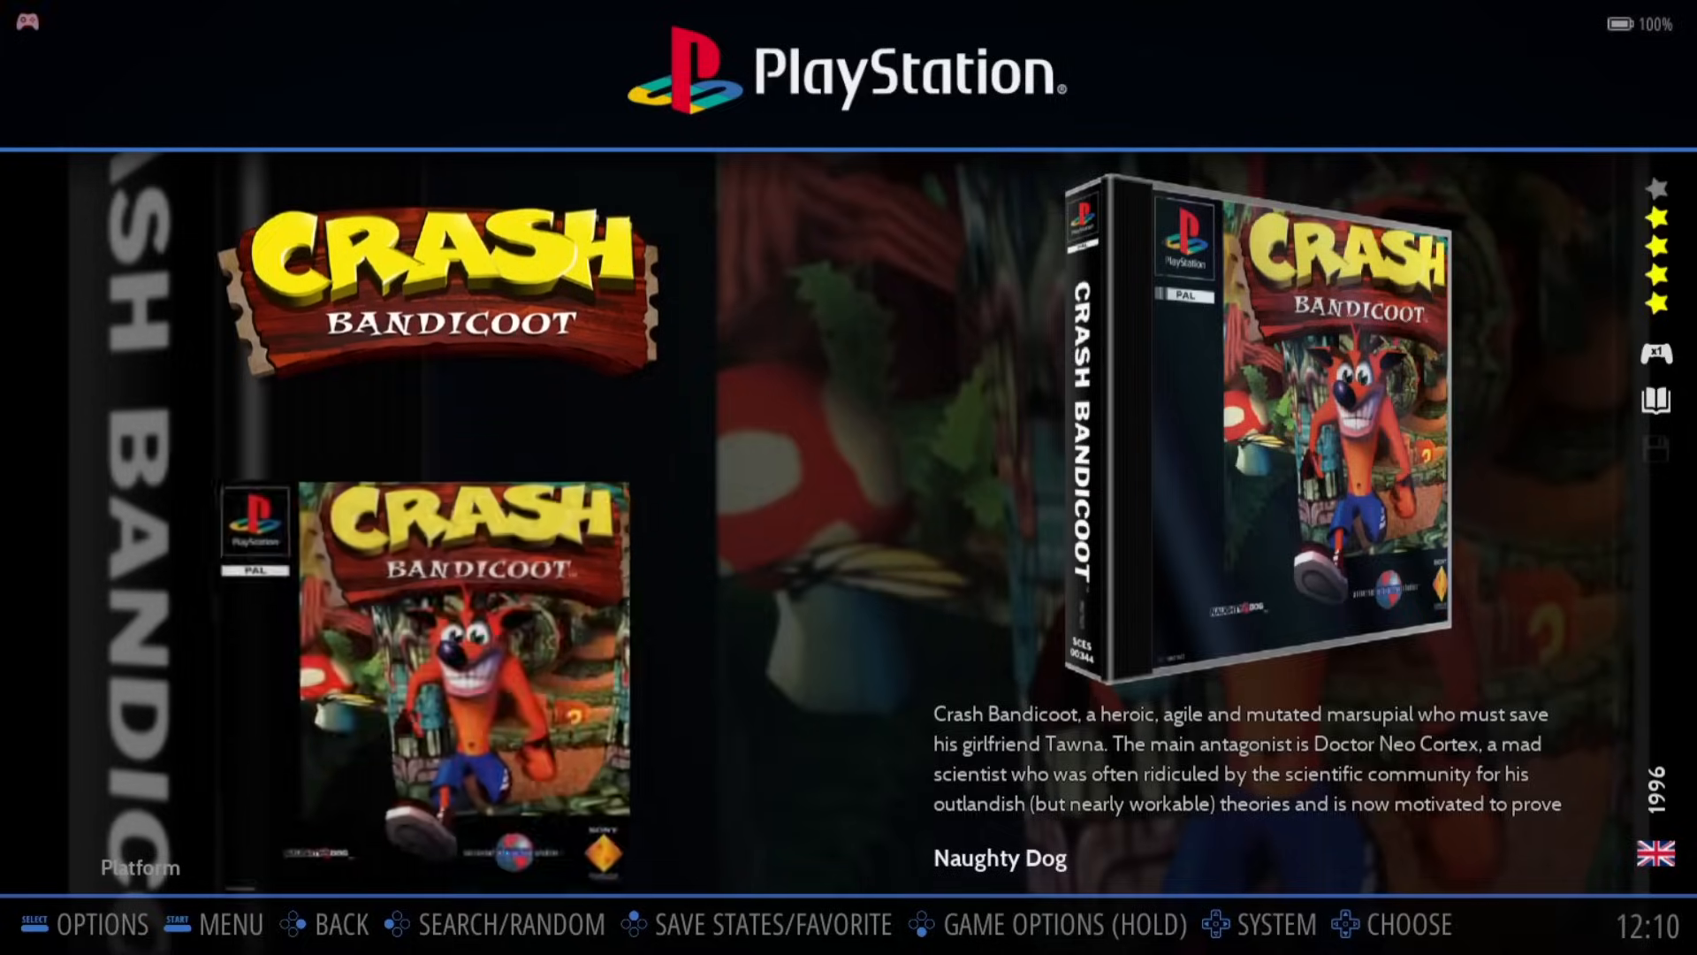
Step: Open the advanced system options for PlayStation
key("F2")
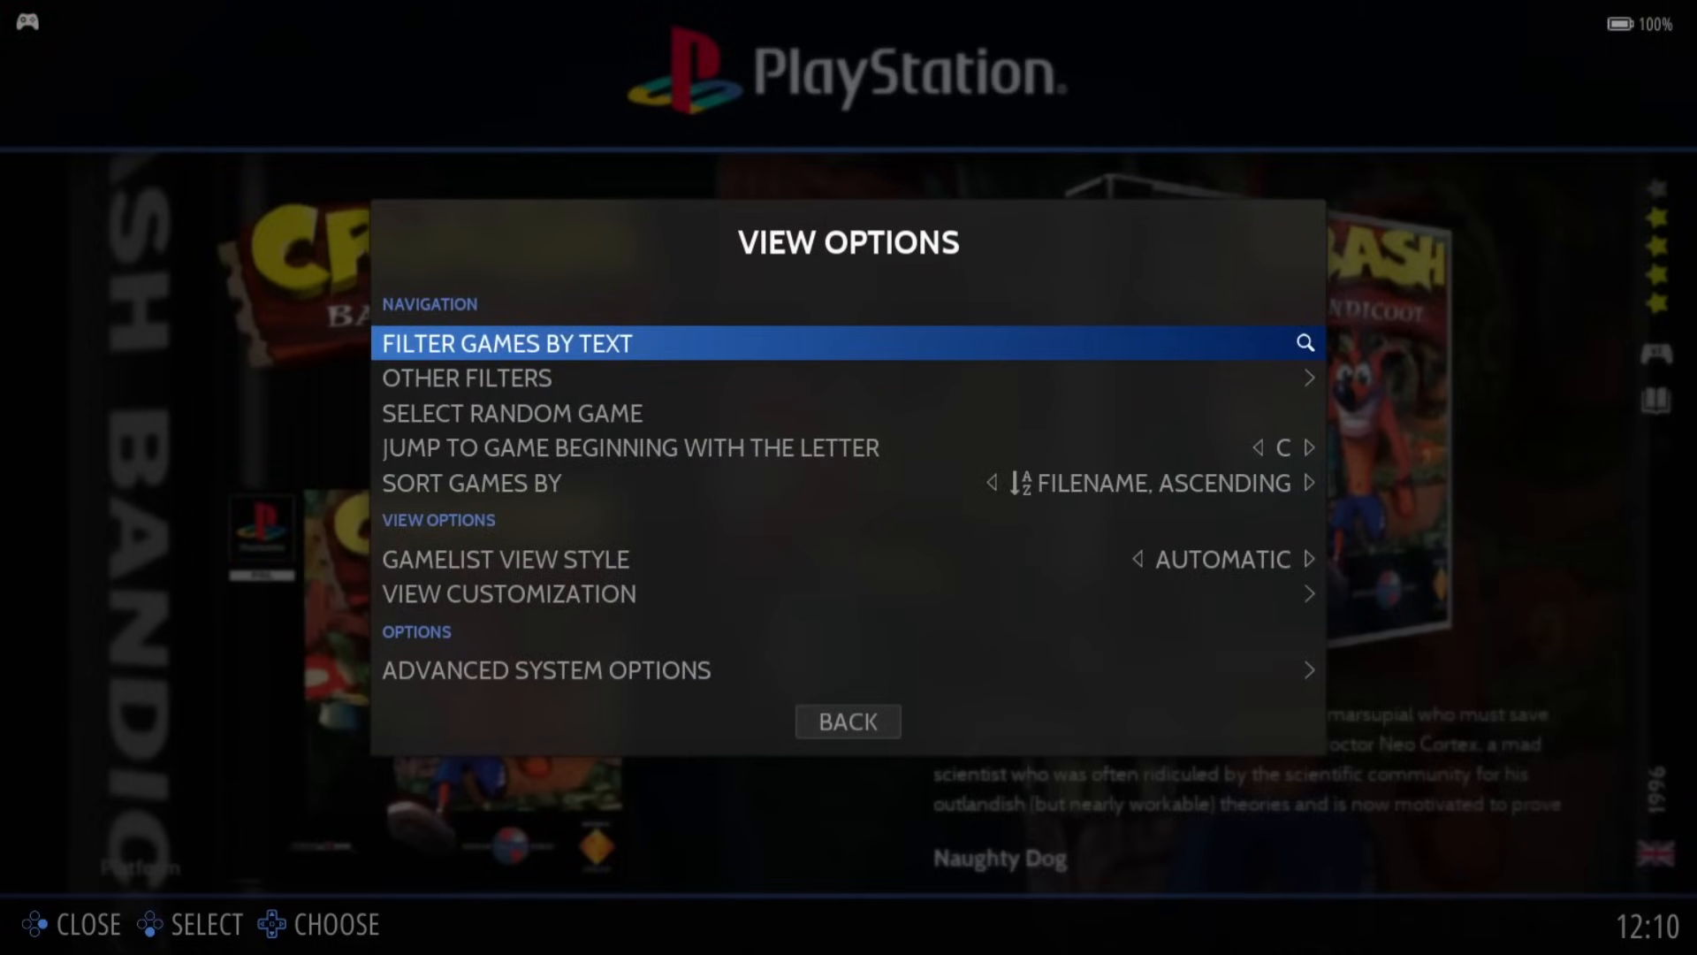
key("Up")
key("Up")
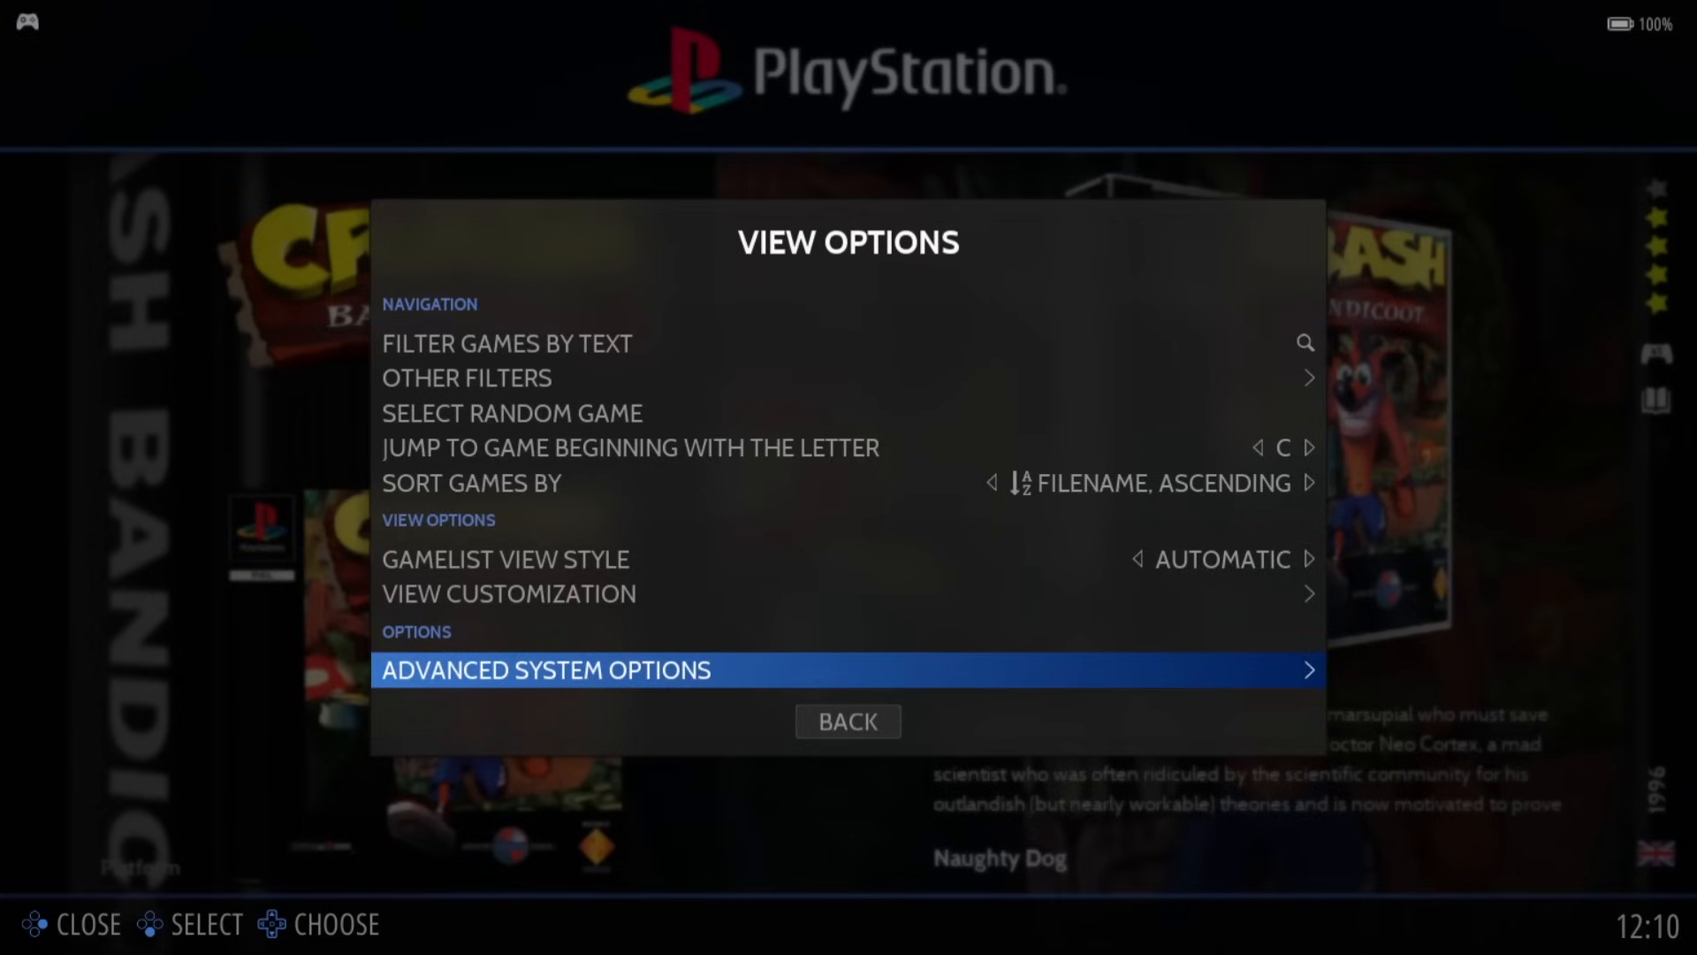
key("Return")
Step: Set the PlayStation system's emulator to DUCKSTATION
key("Return")
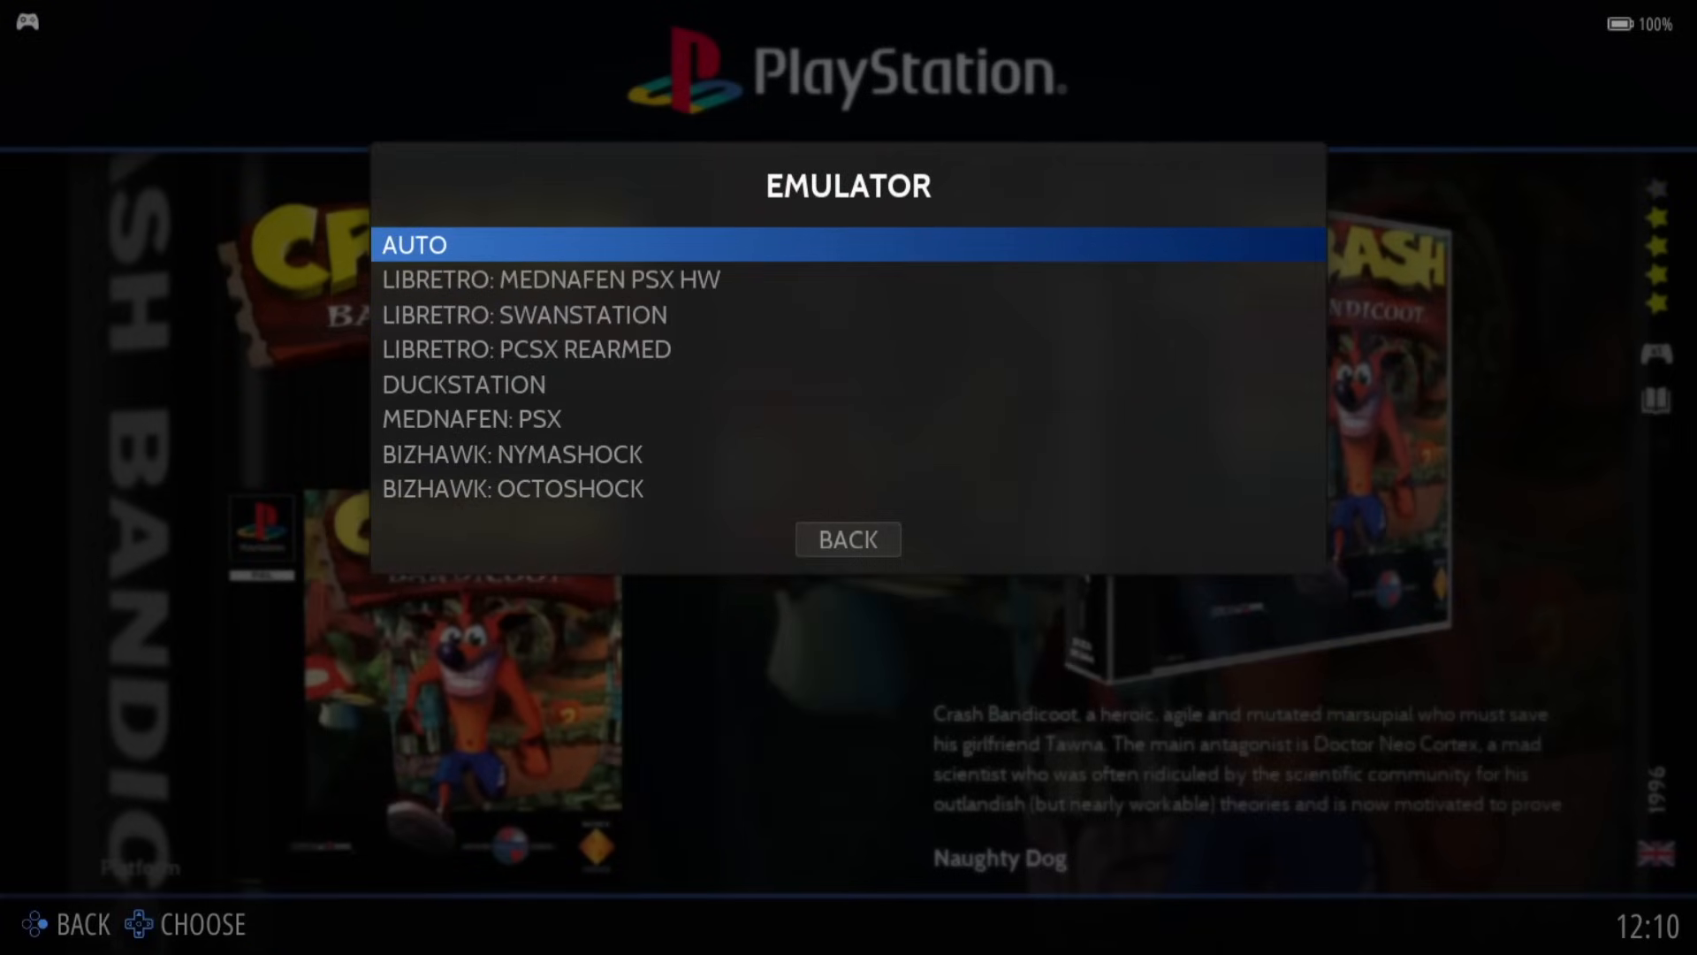
key("Down")
key("Down")
key("Down")
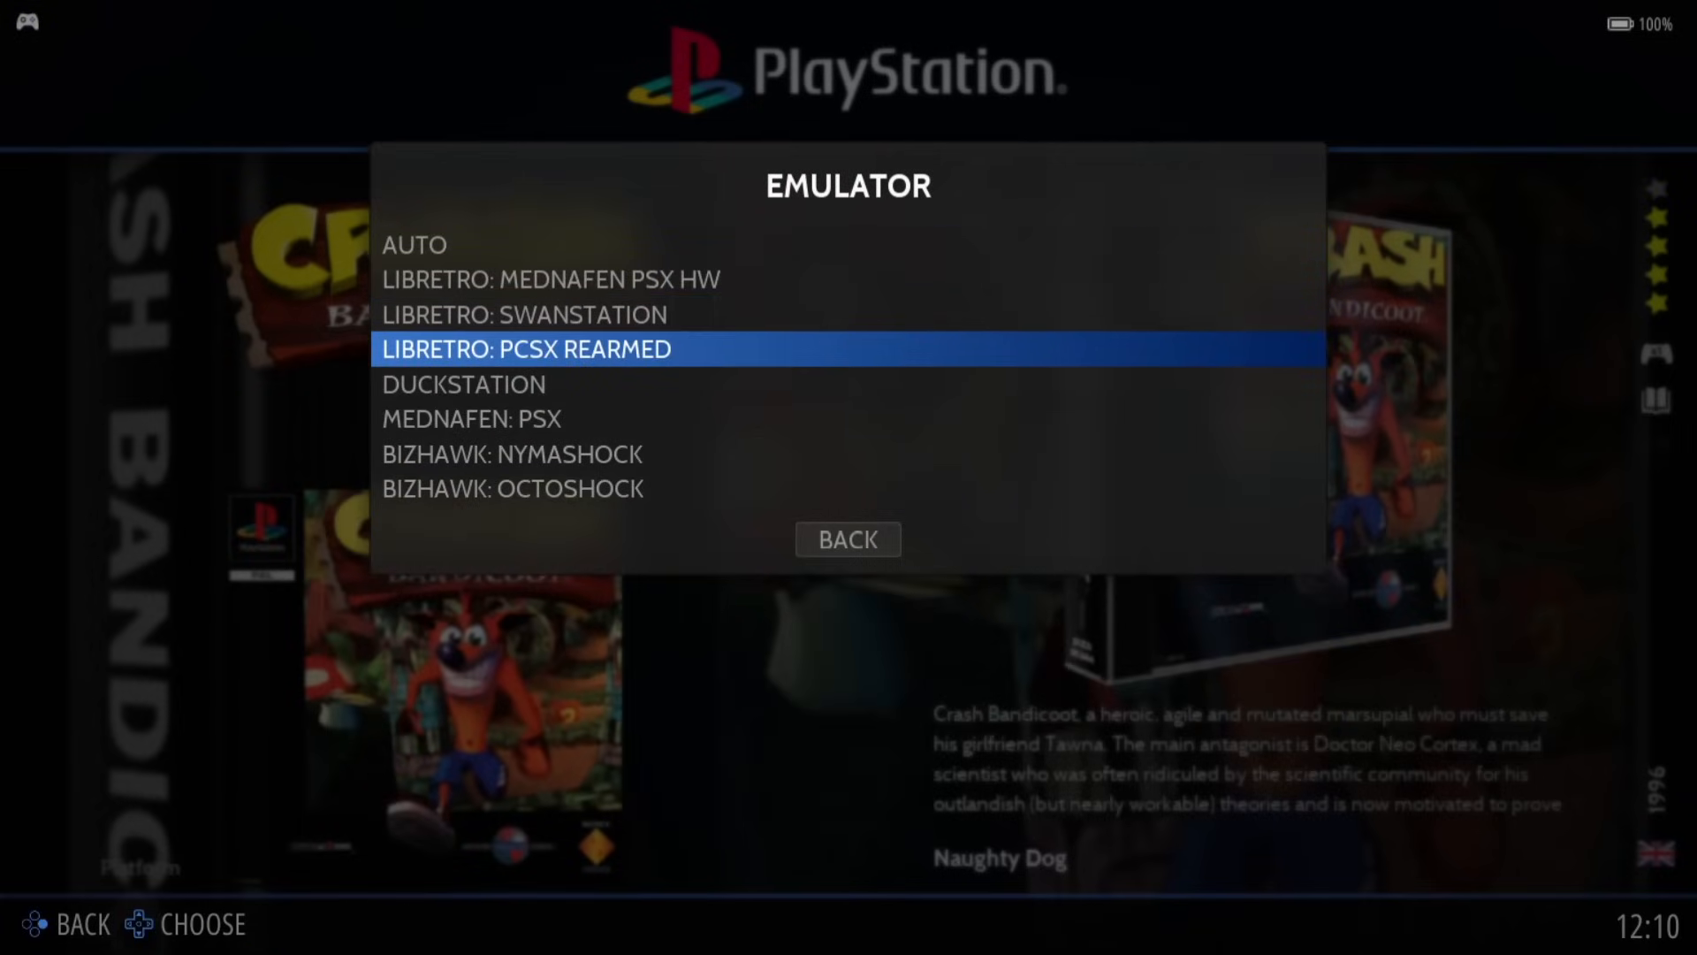
key("Up")
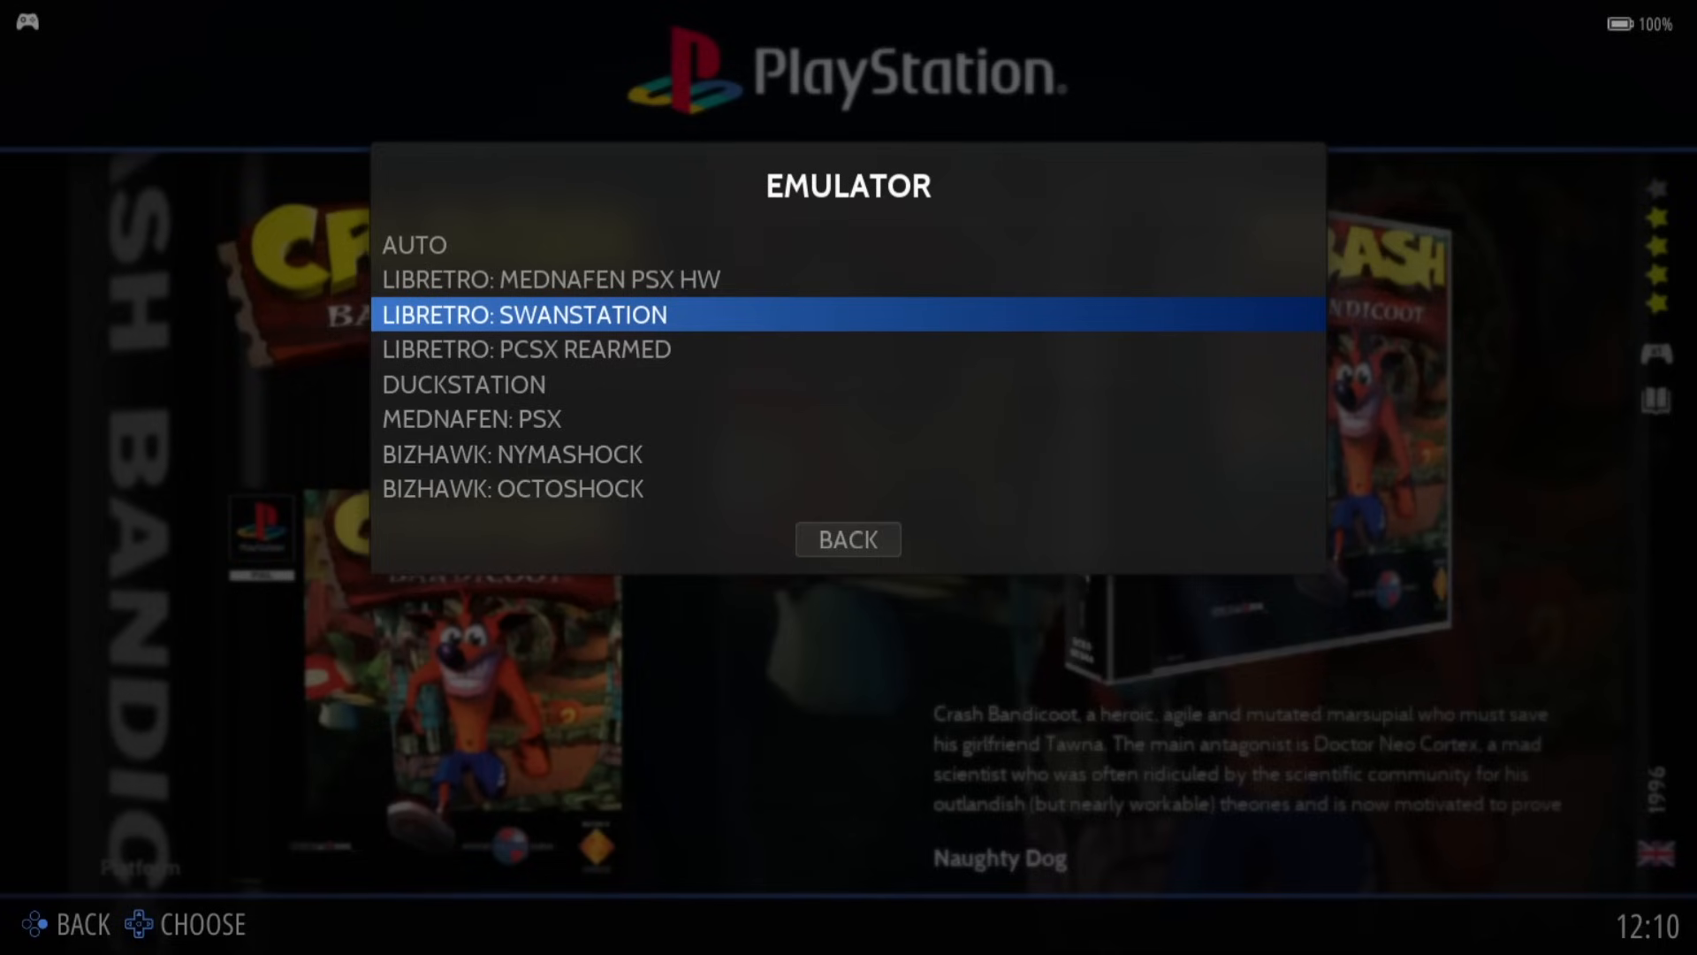
key("Down")
key("Up")
key("Down")
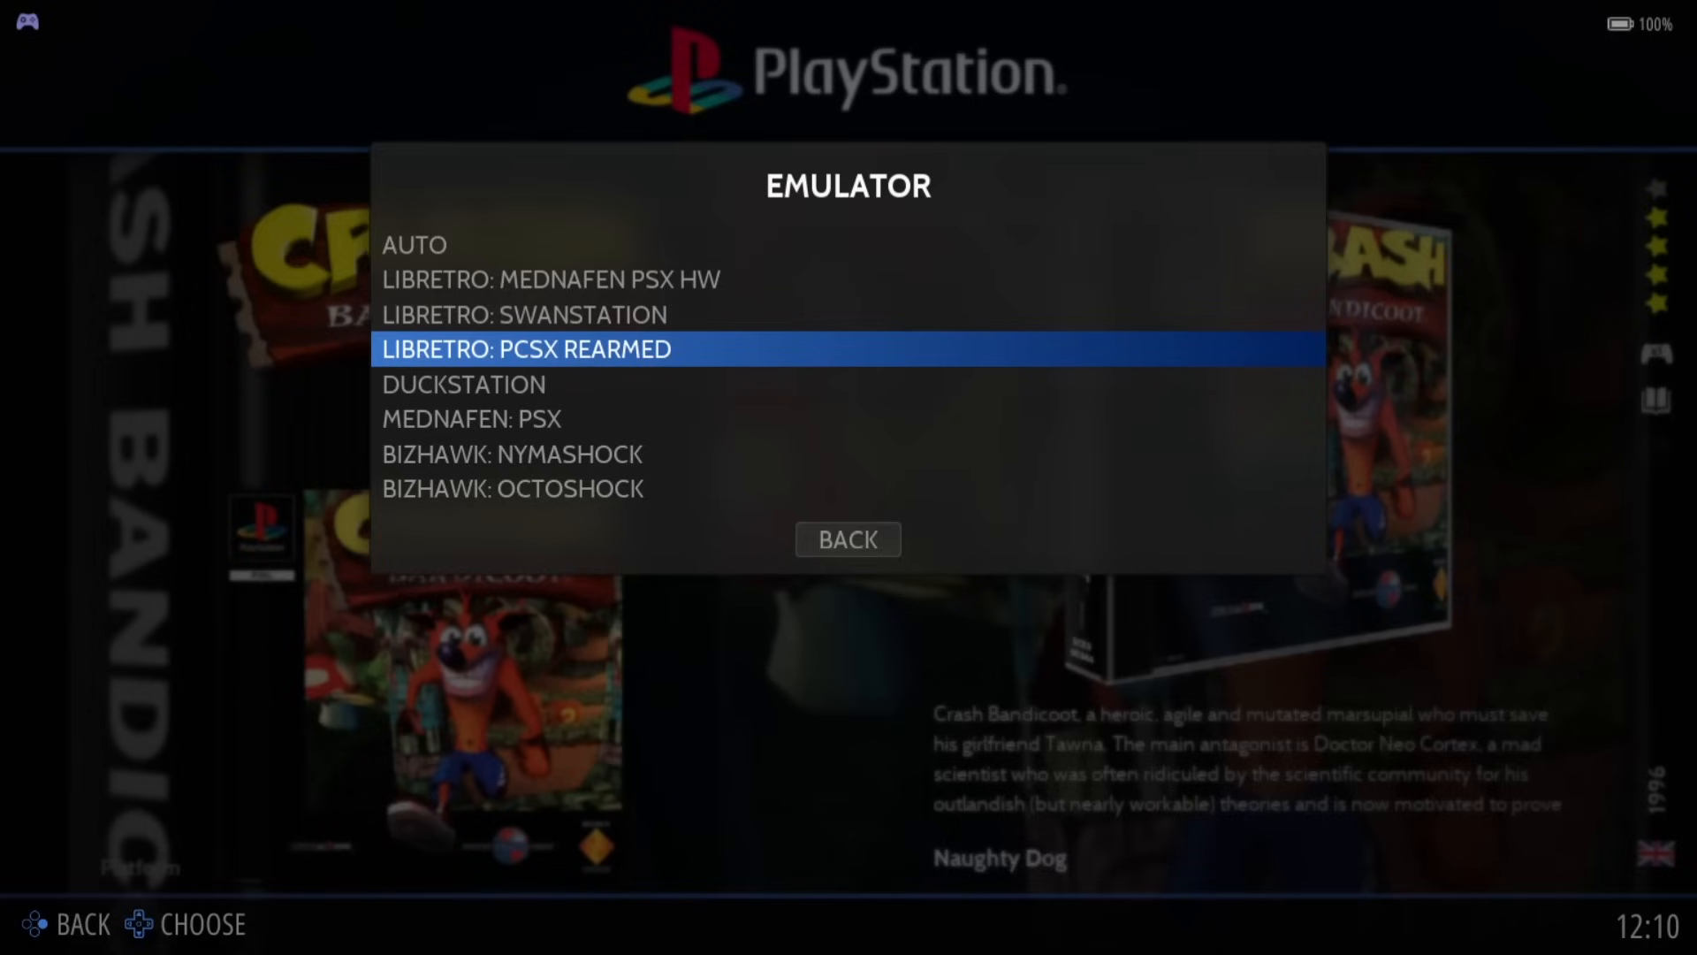
key("Down")
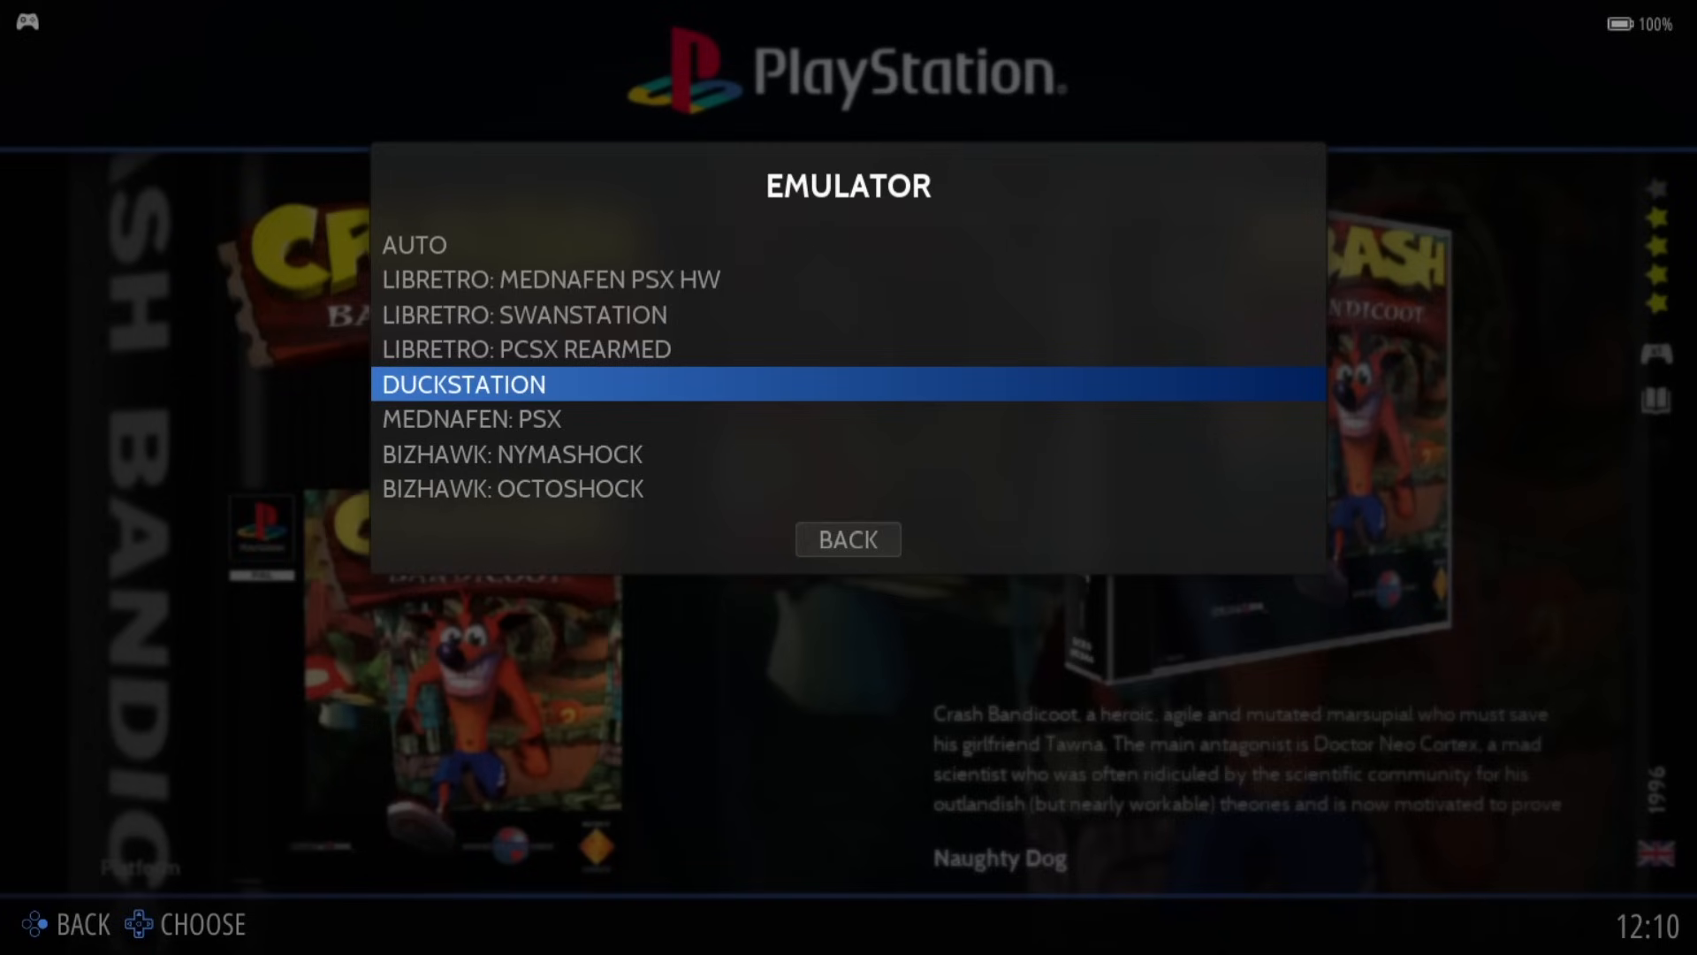
key("Return")
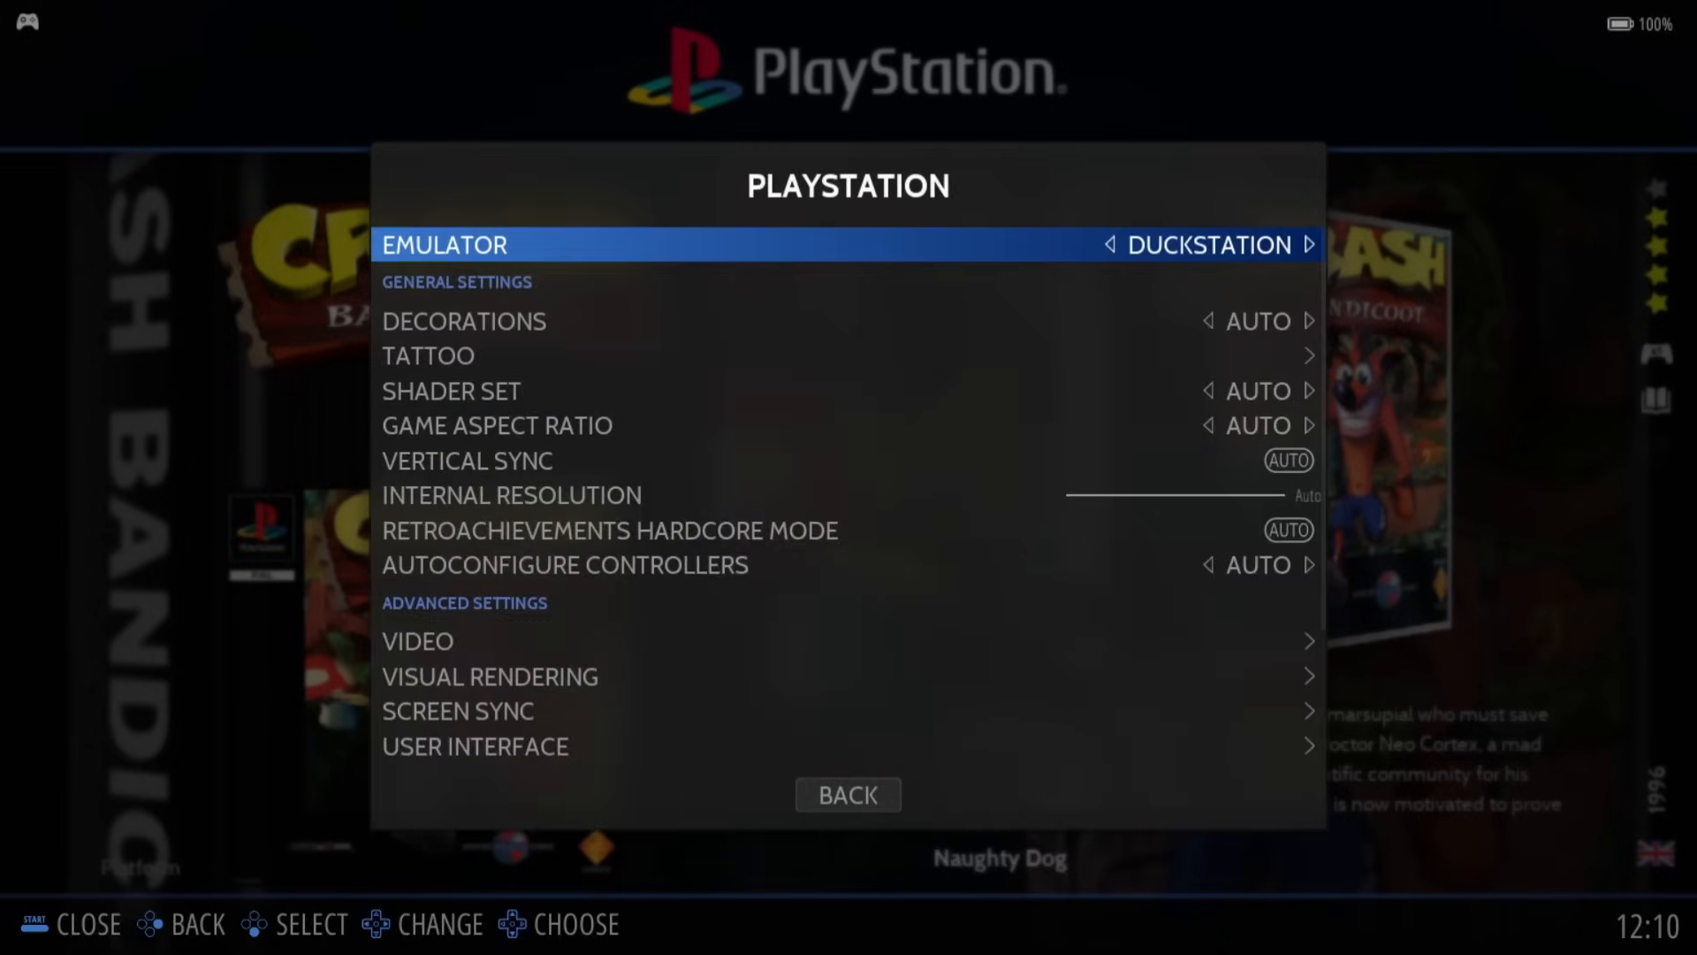
Step: Return to the PlayStation game list and launch Crash Bandicoot
key("Escape")
key("Escape")
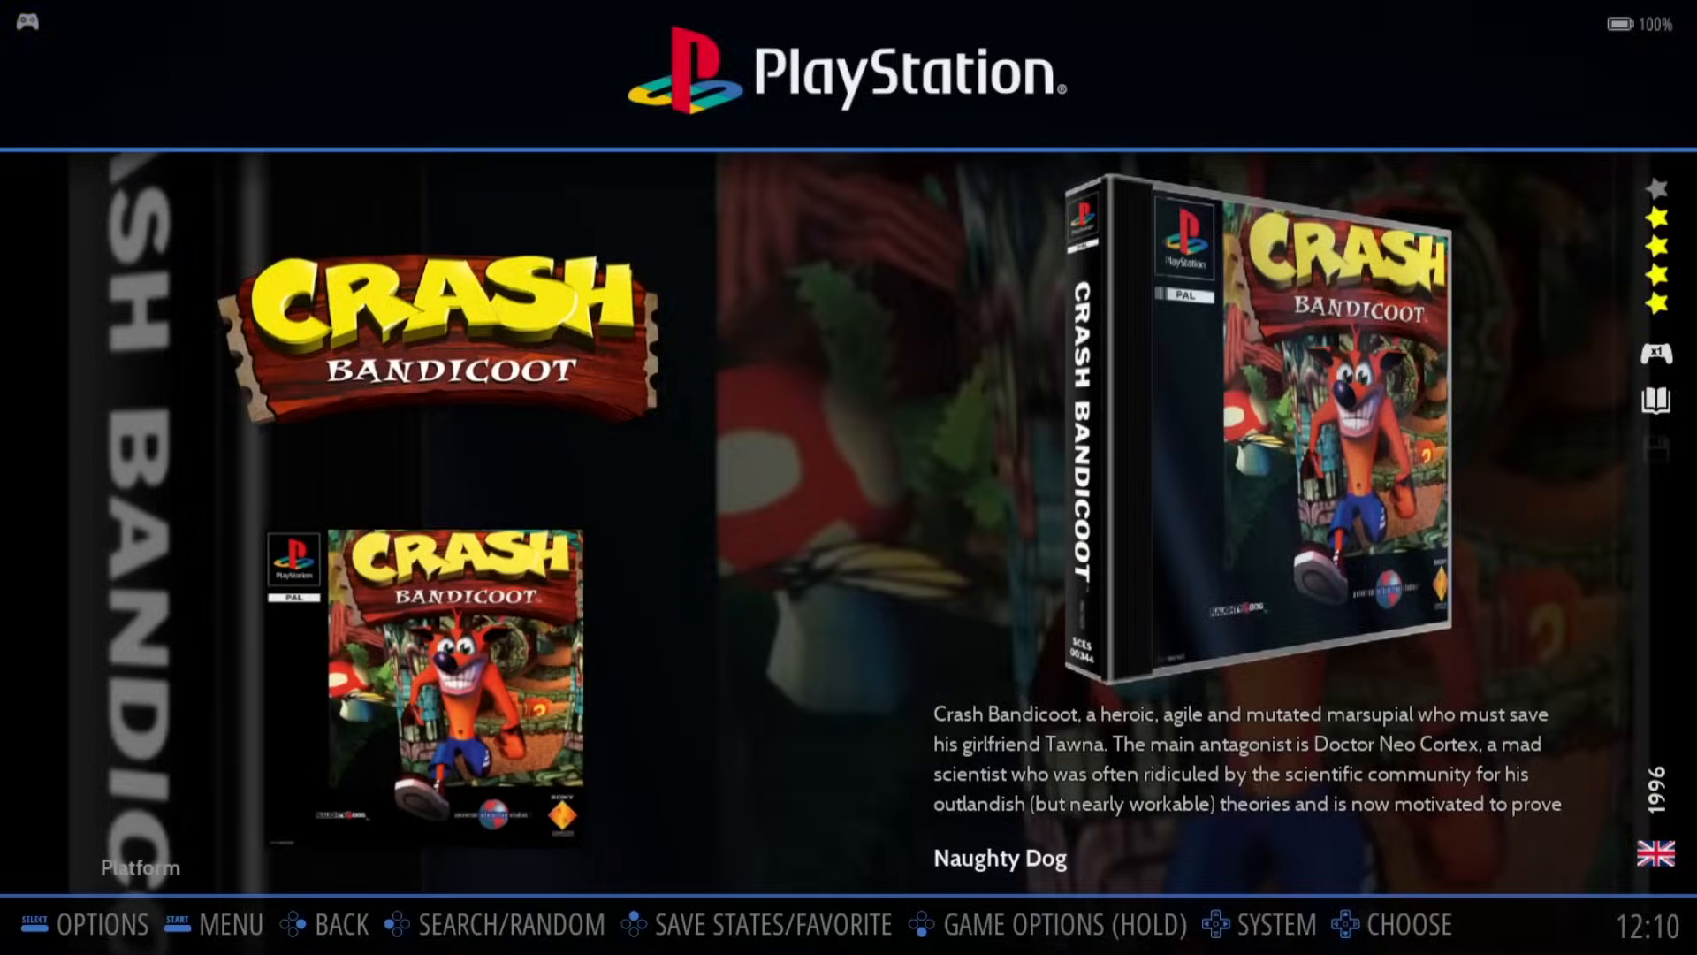
key("Return")
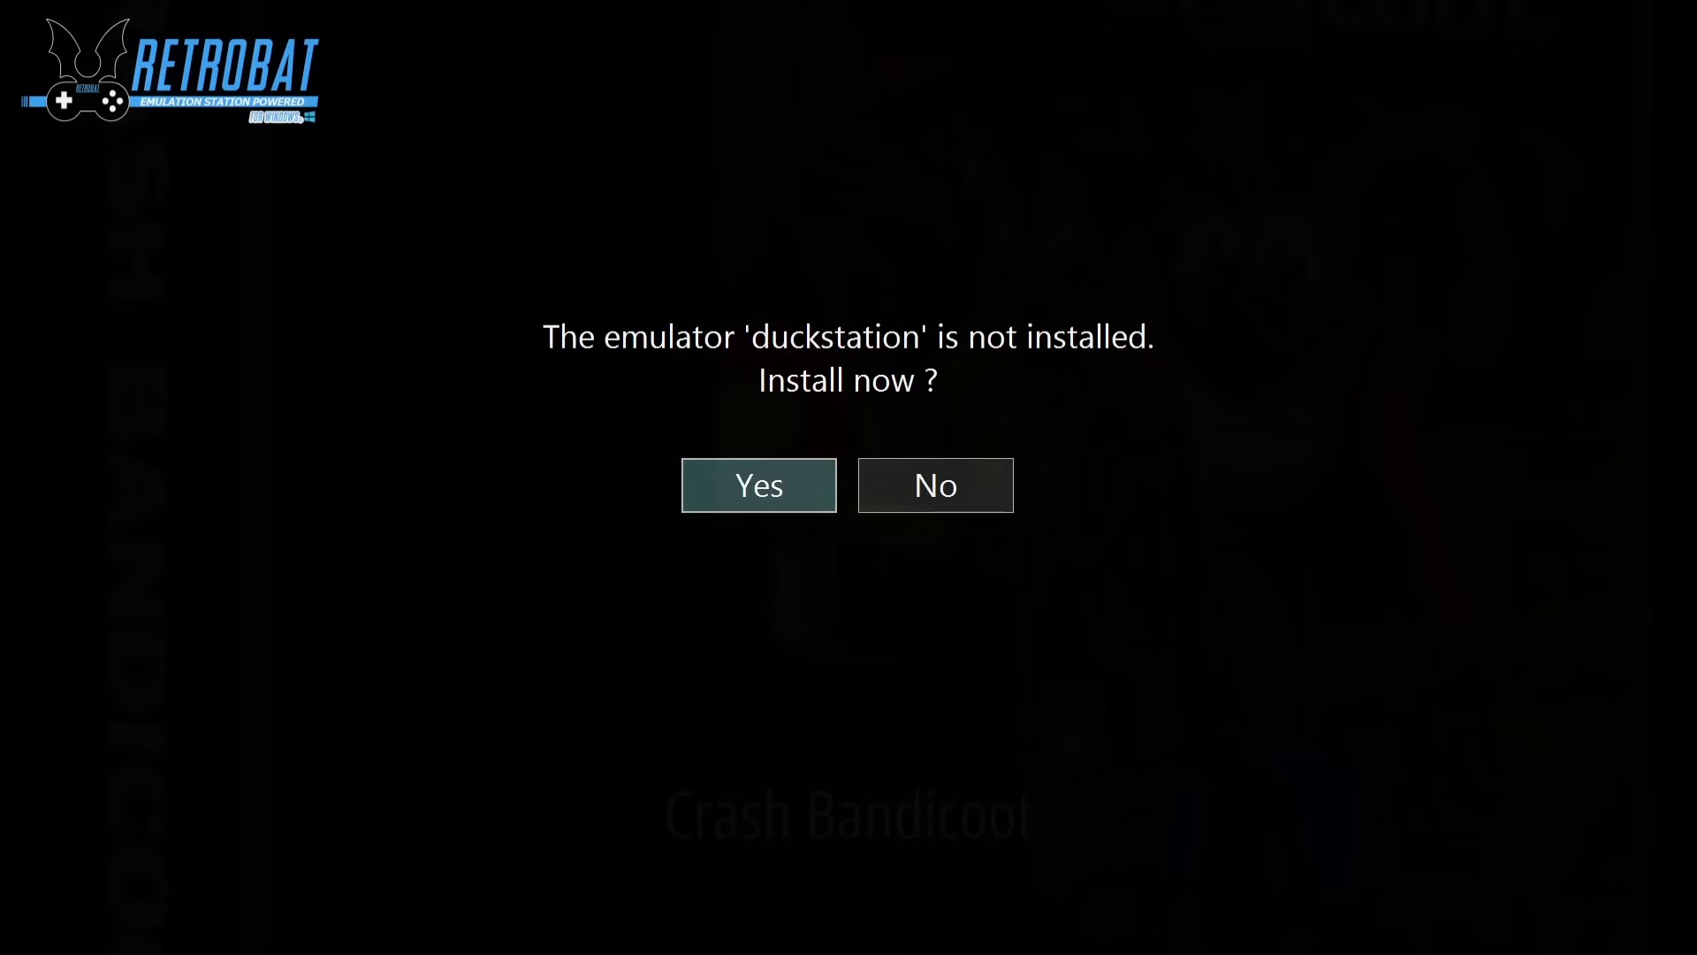
Step: Accept the installation of the duckstation emulator and return to the system selection
key("Return")
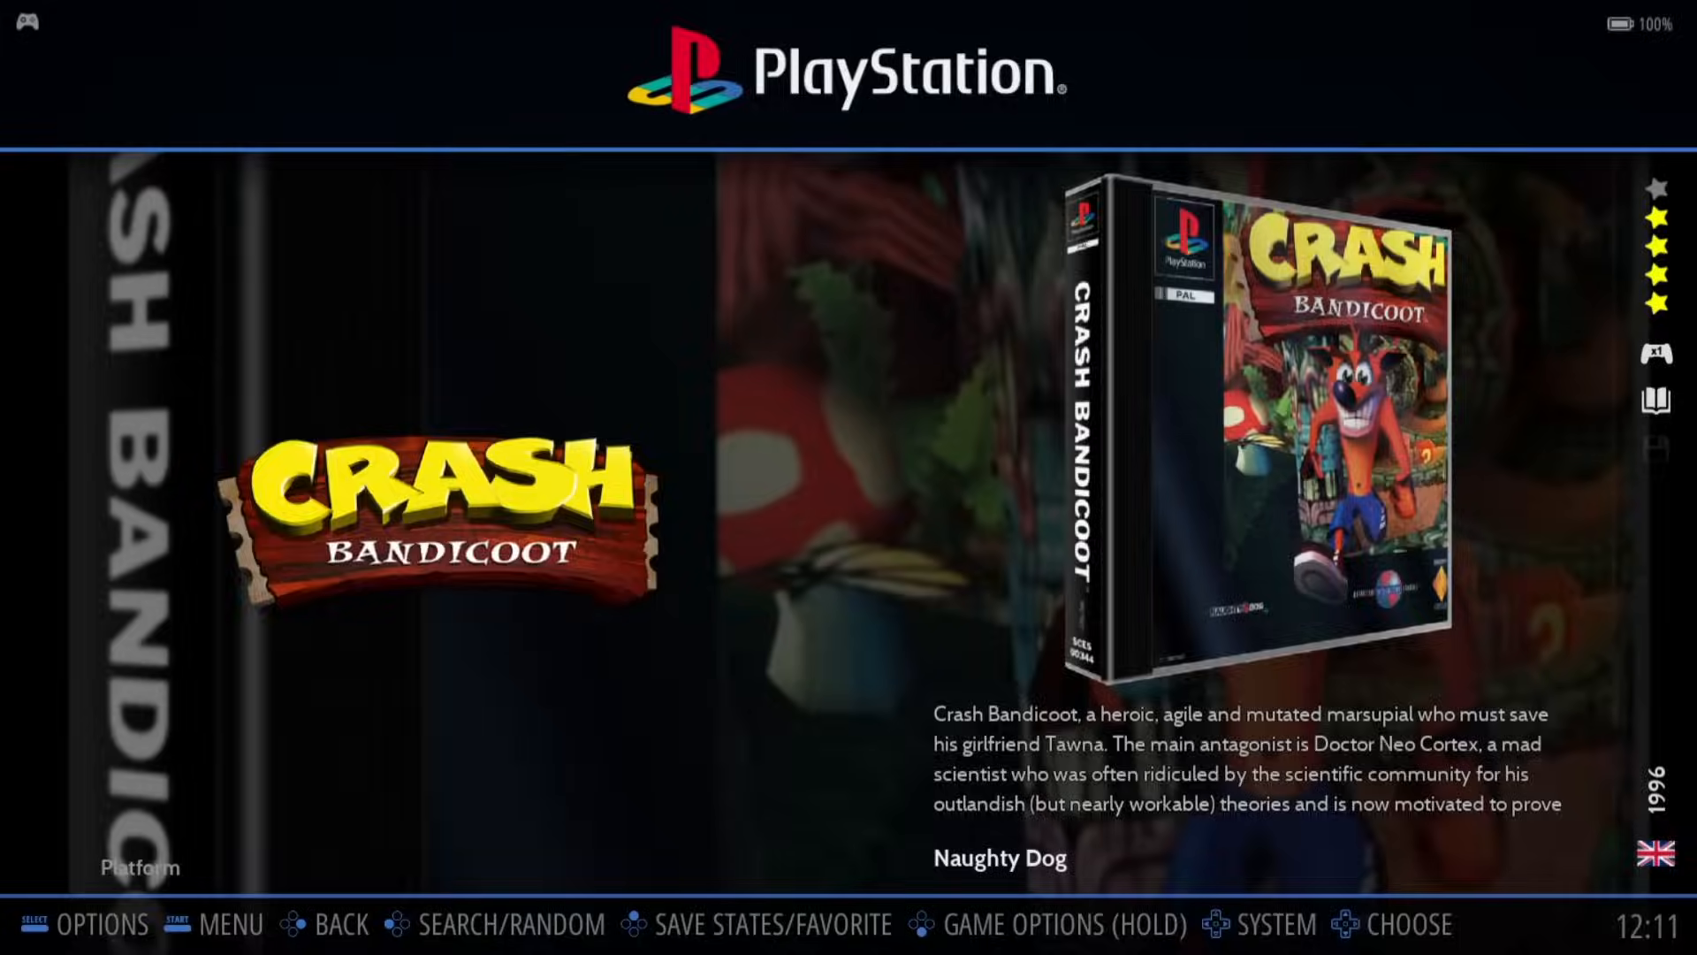
key("Escape")
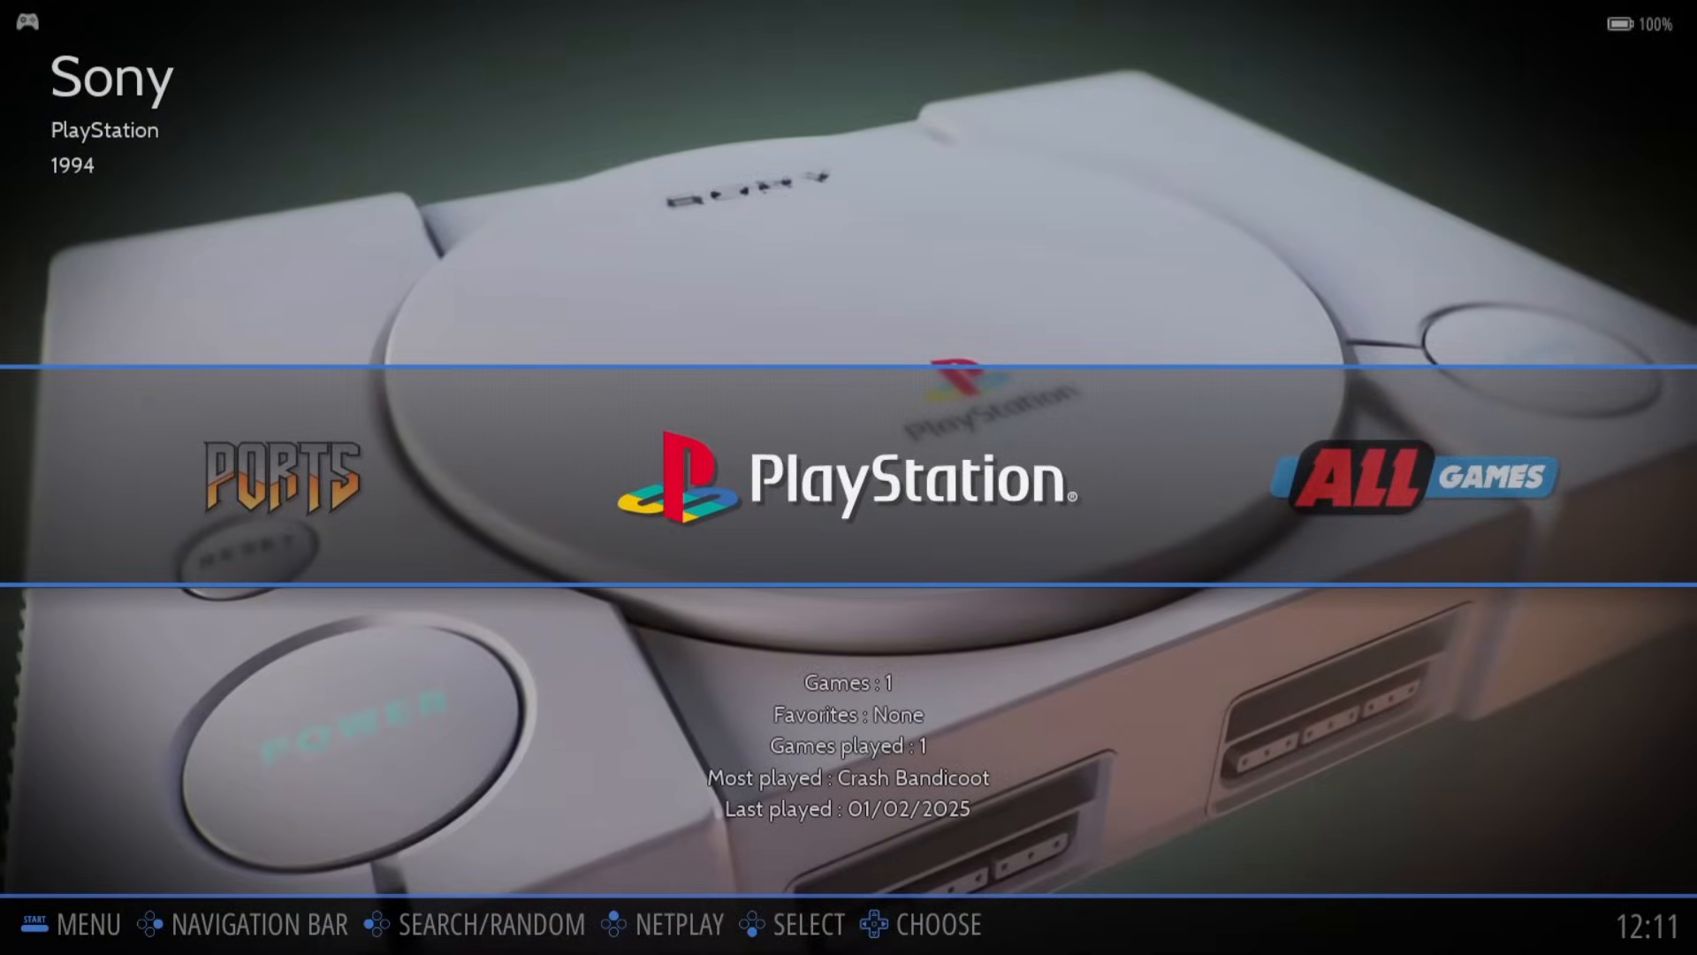
Step: Switch to the Commodore 64 system, open its game list and select C64anabalt
key("Left")
key("Left")
key("Left")
key("Right")
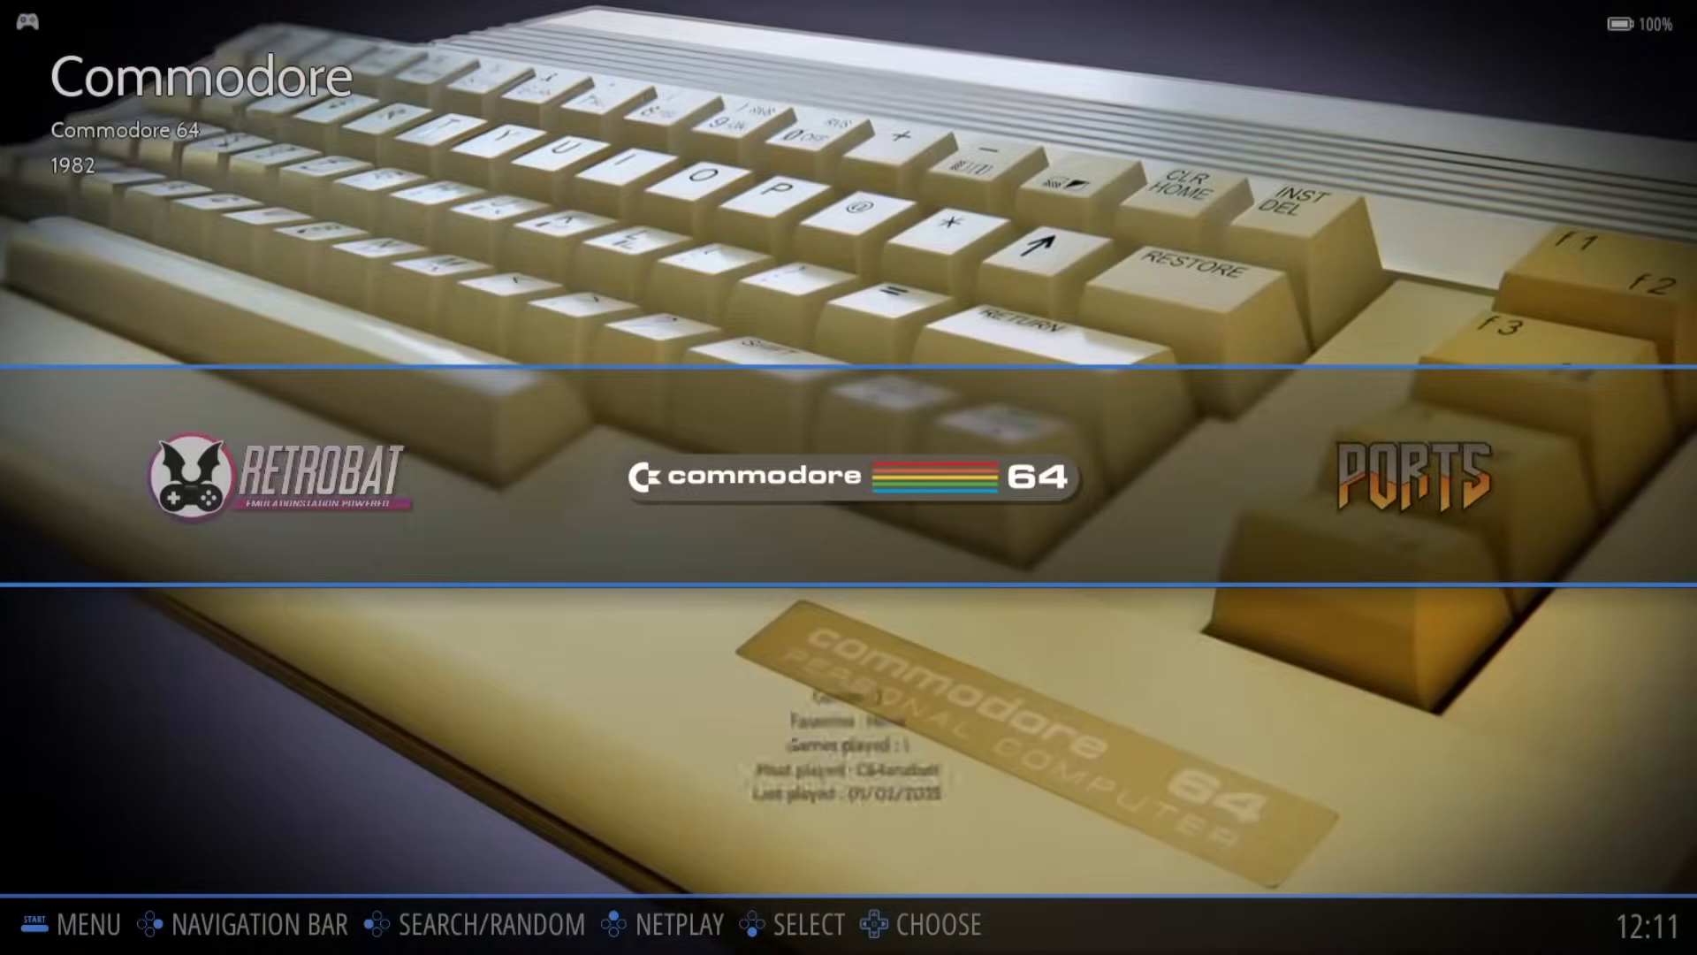
key("Return")
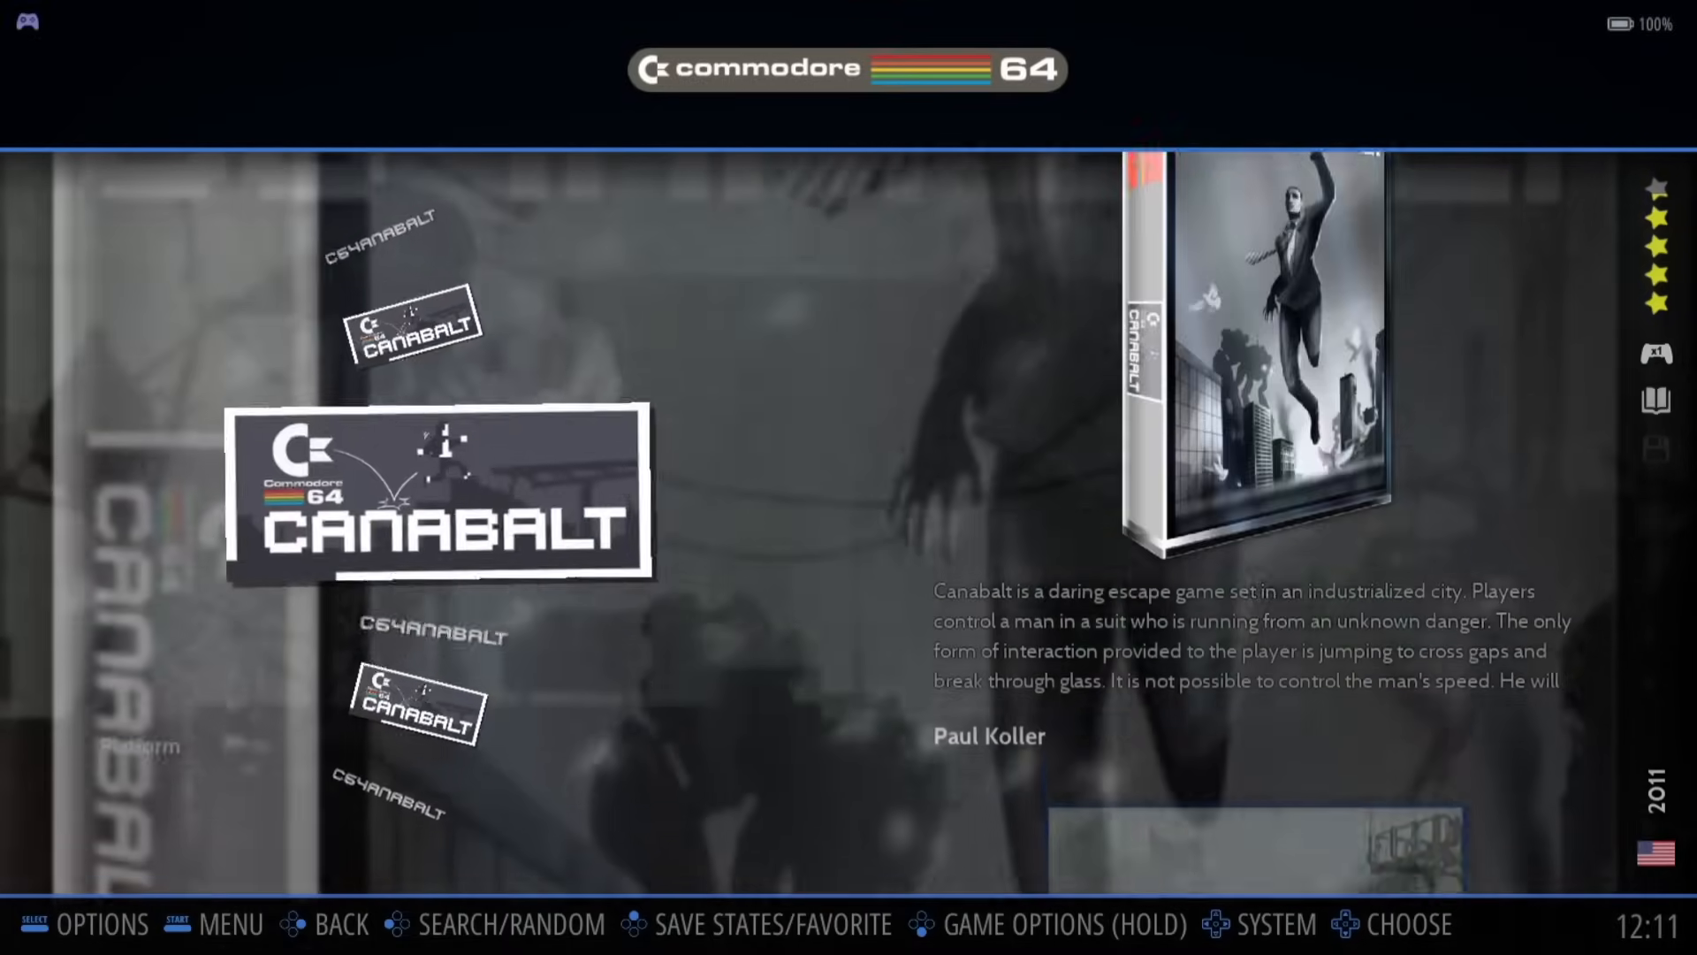
key("Down")
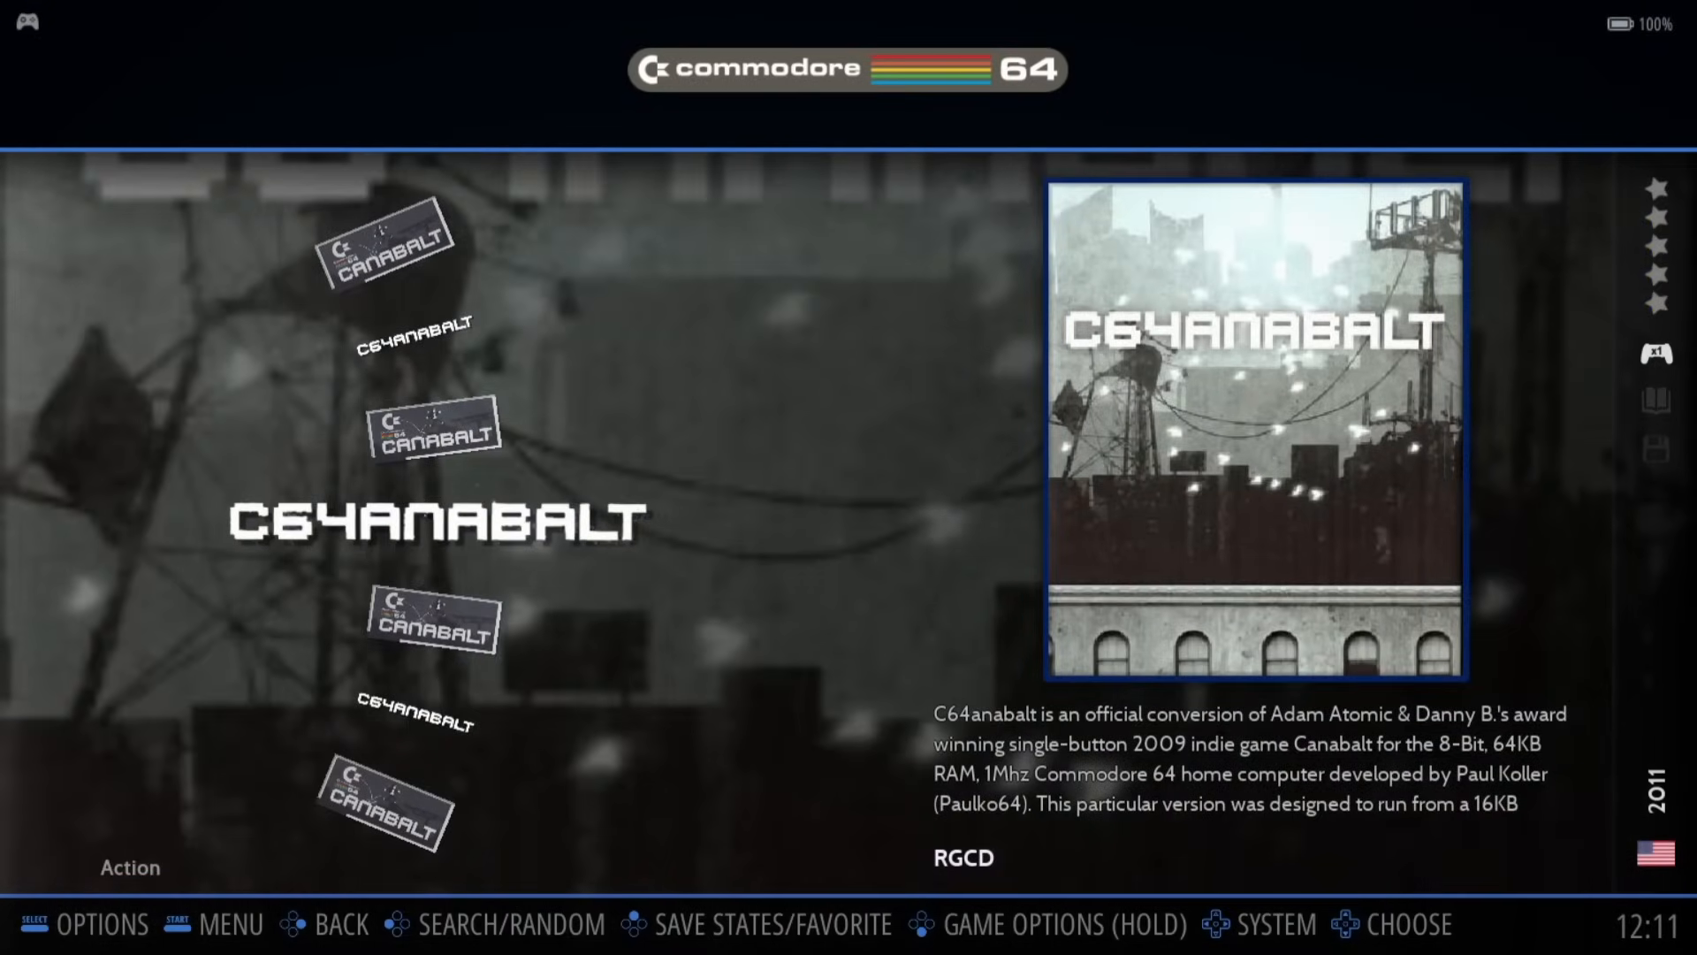
Step: Open the advanced game options for C64anabalt
key("Down")
key("Down")
key("Down")
key("Down")
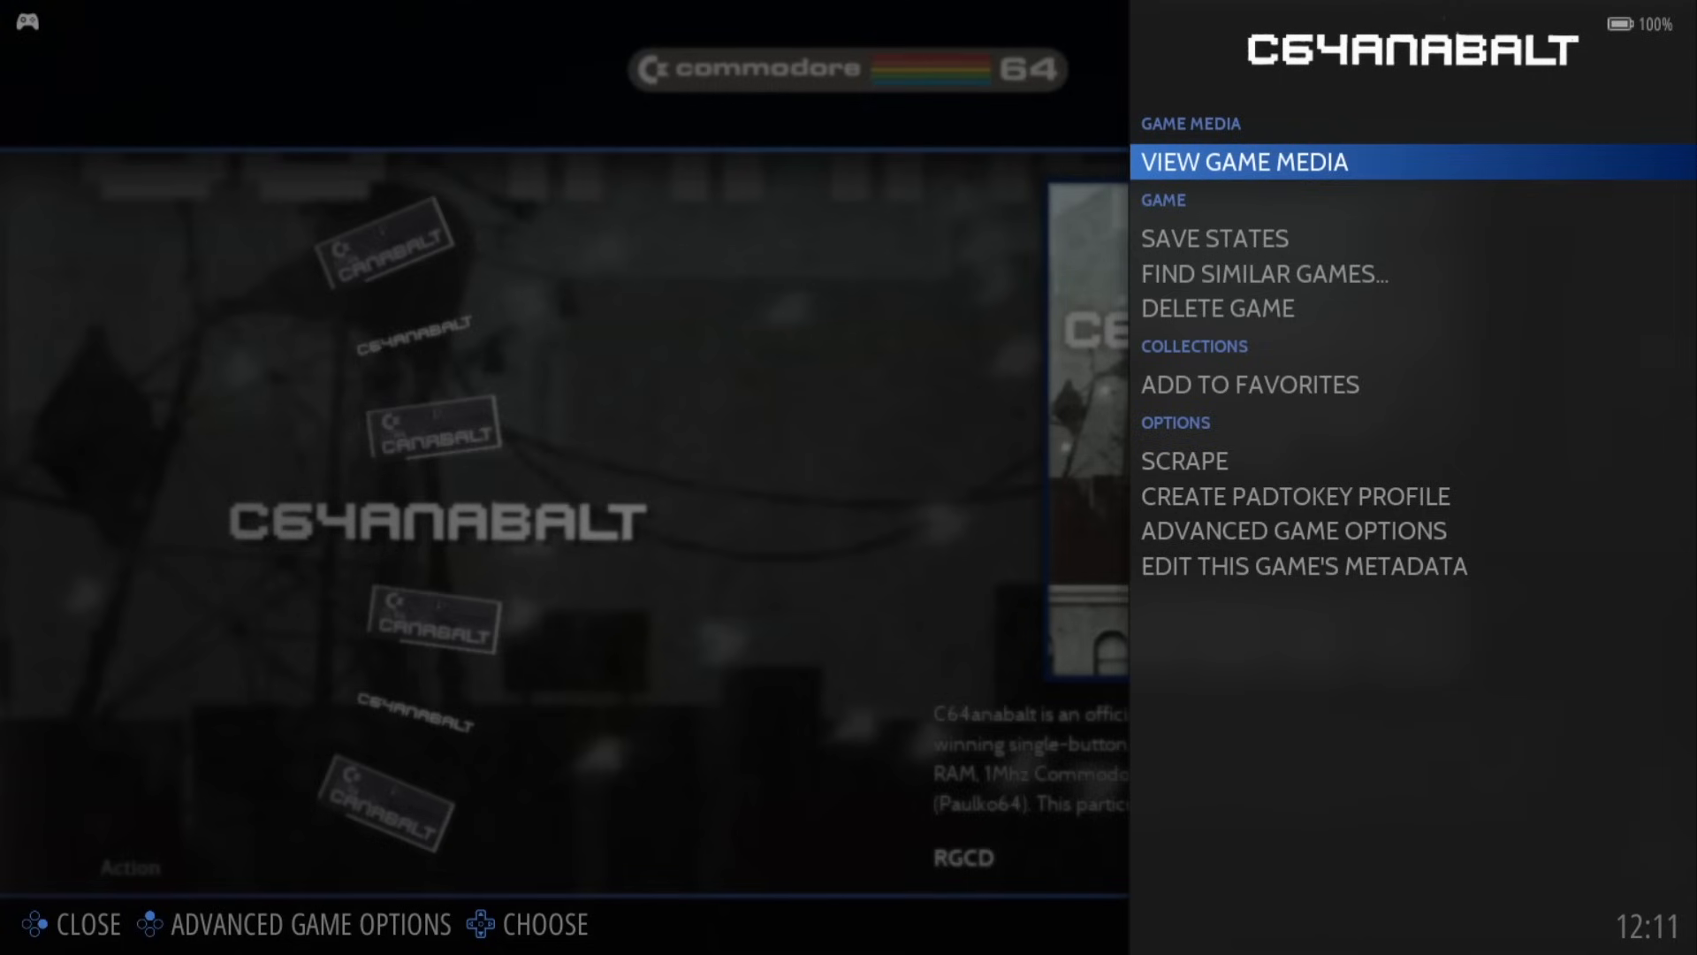
key("Up")
key("Up")
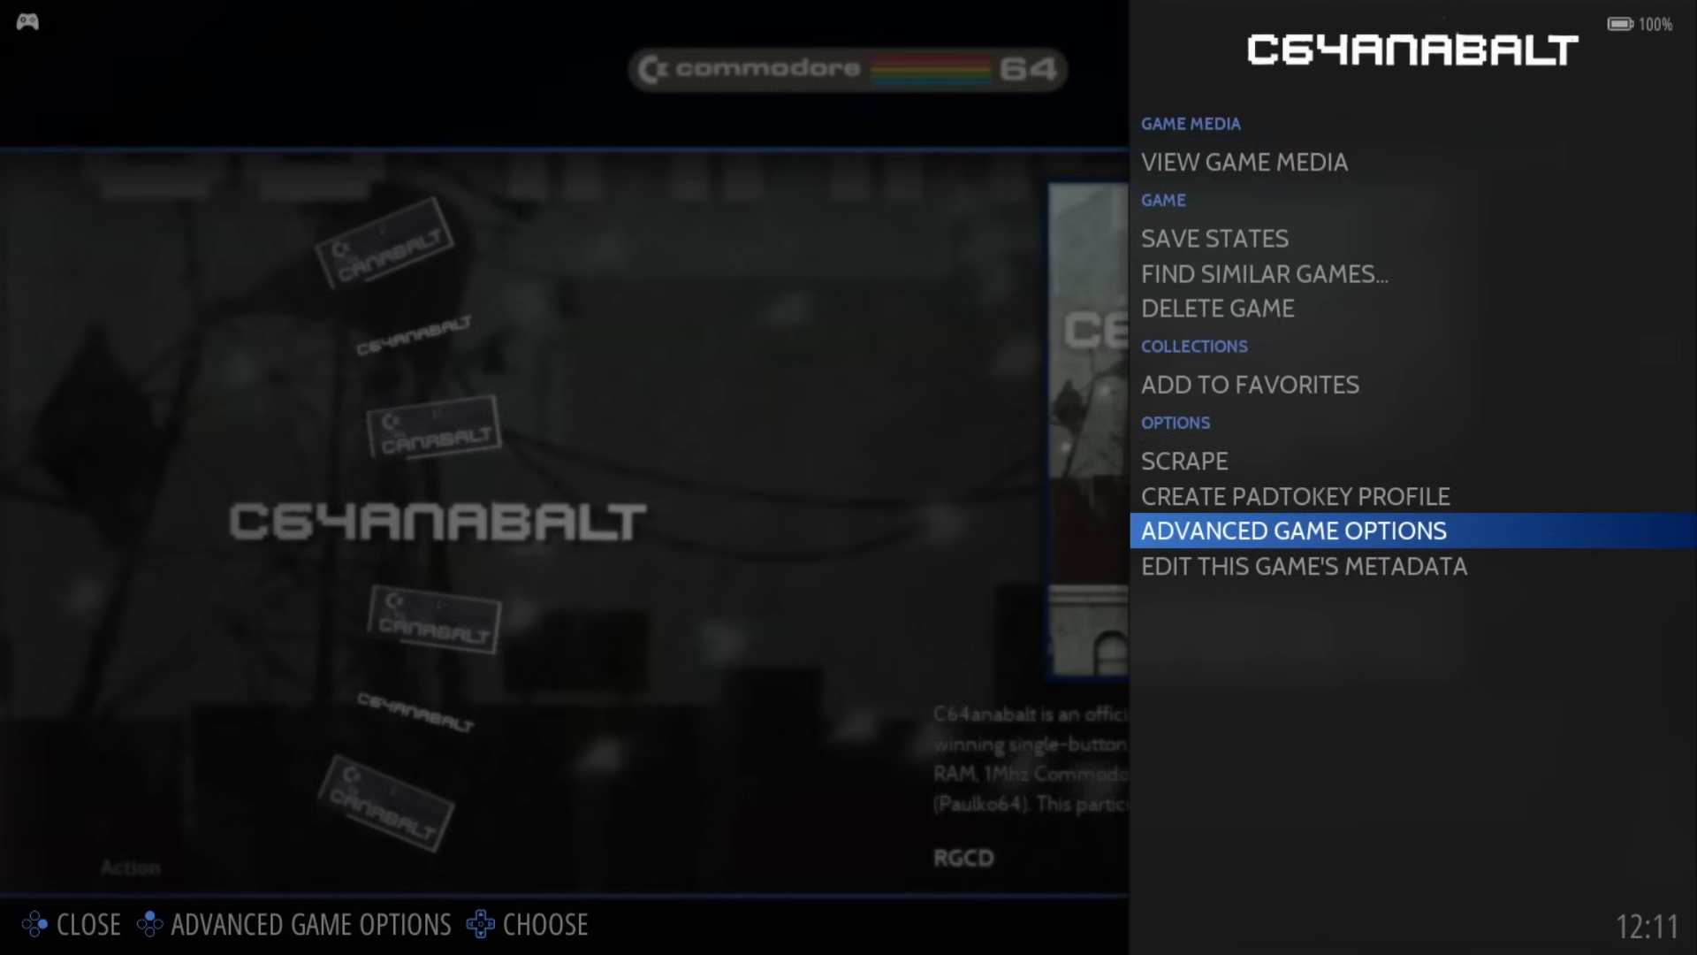
key("Return")
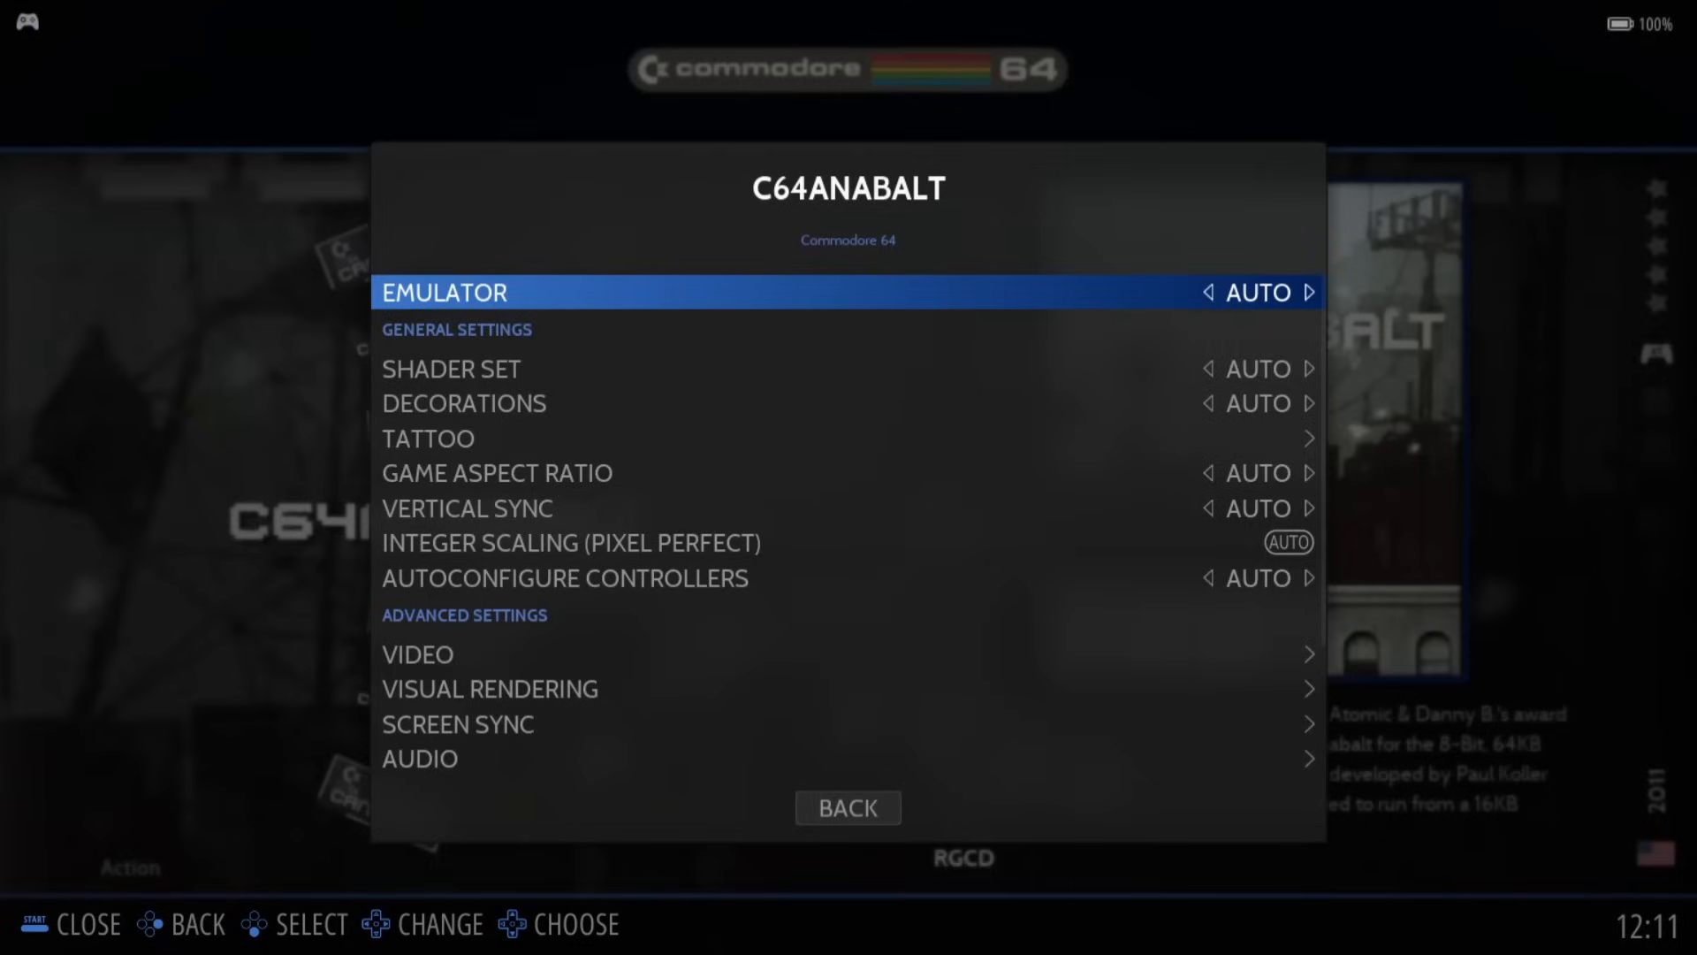
Step: Set C64anabalt's emulator to LIBRETRO: VICE X64SC and launch the game
key("Return")
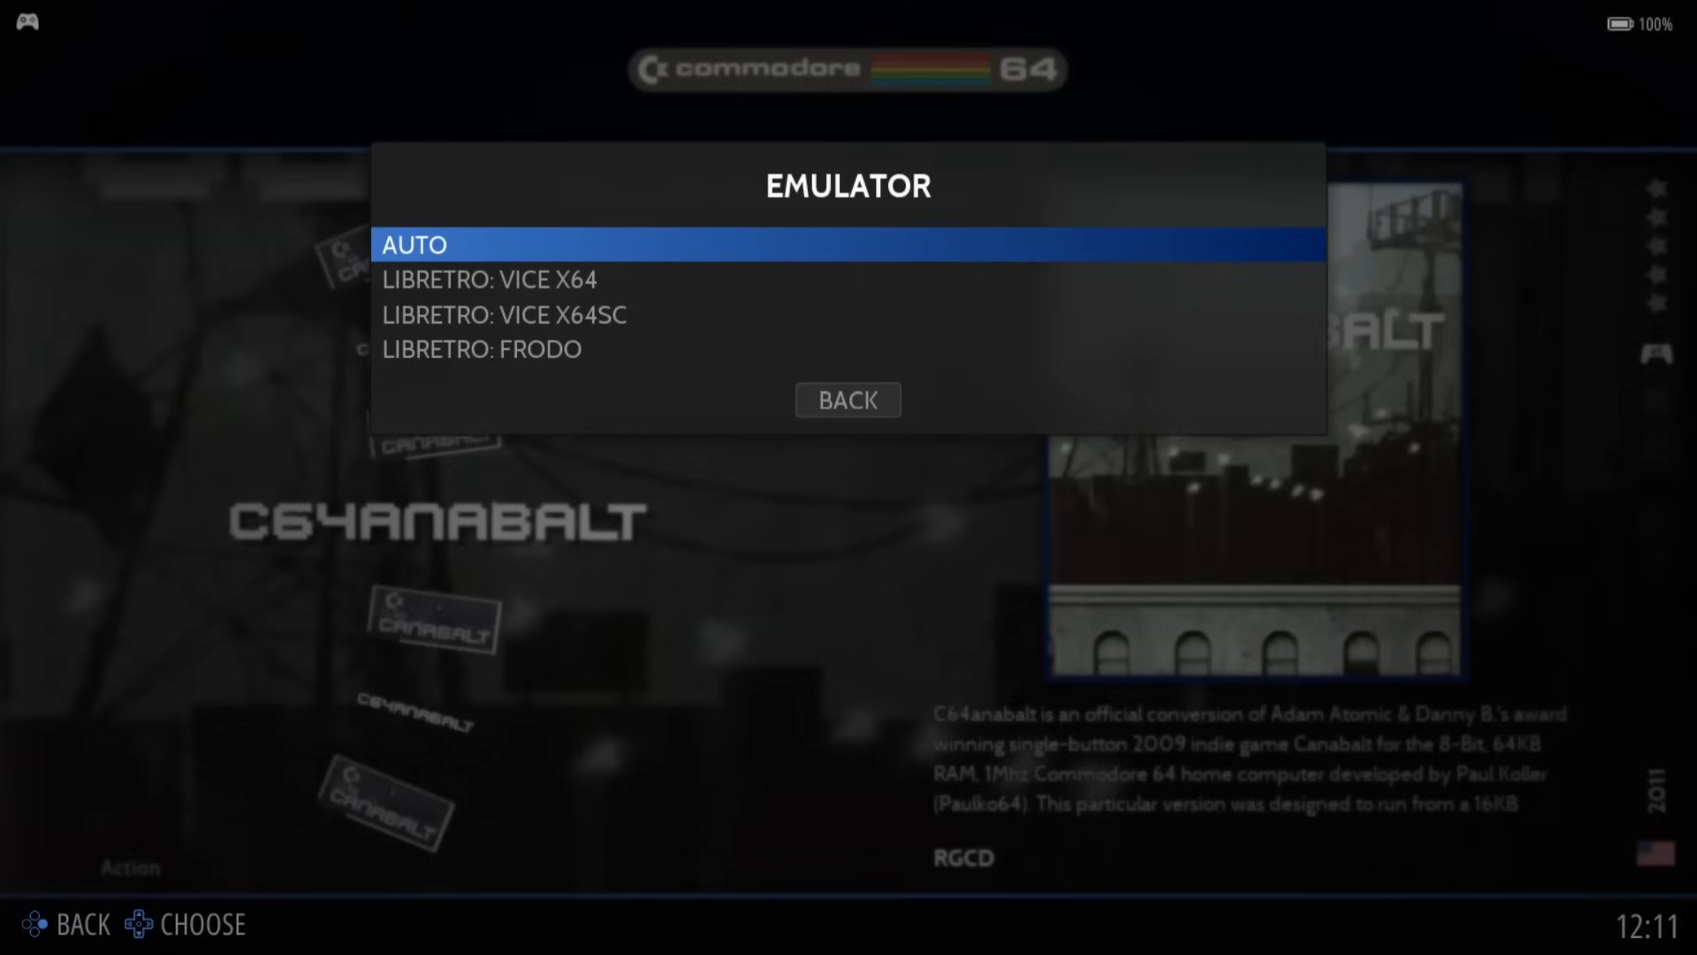
key("Down")
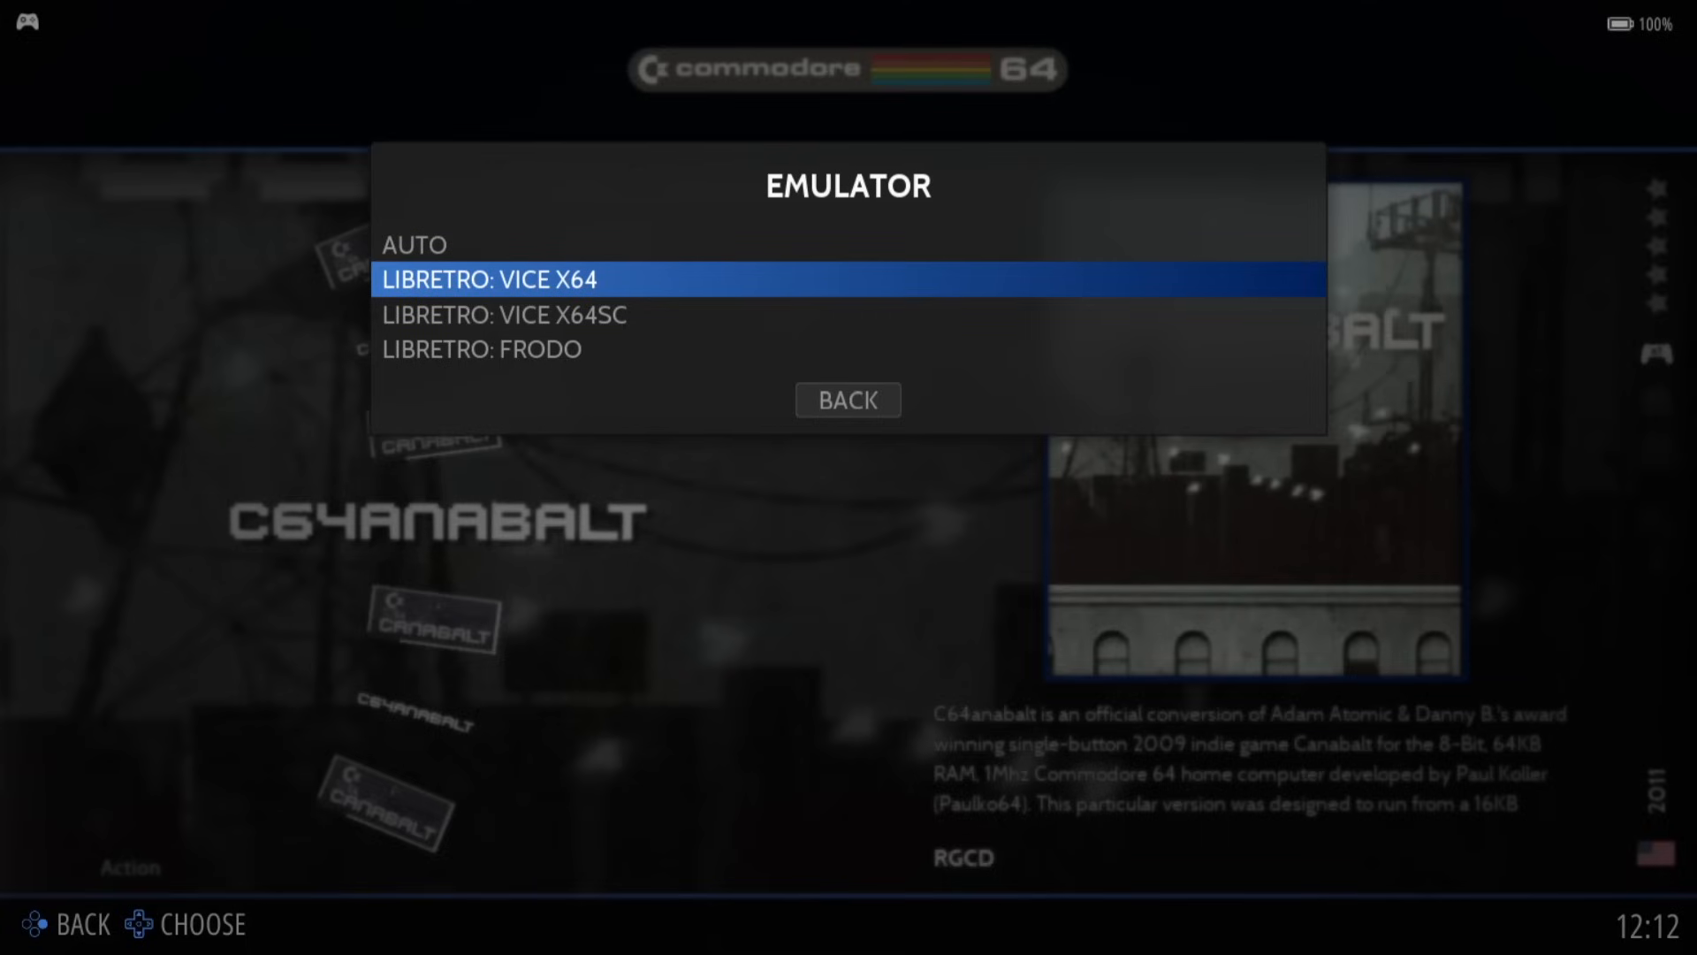
key("Down")
key("Down")
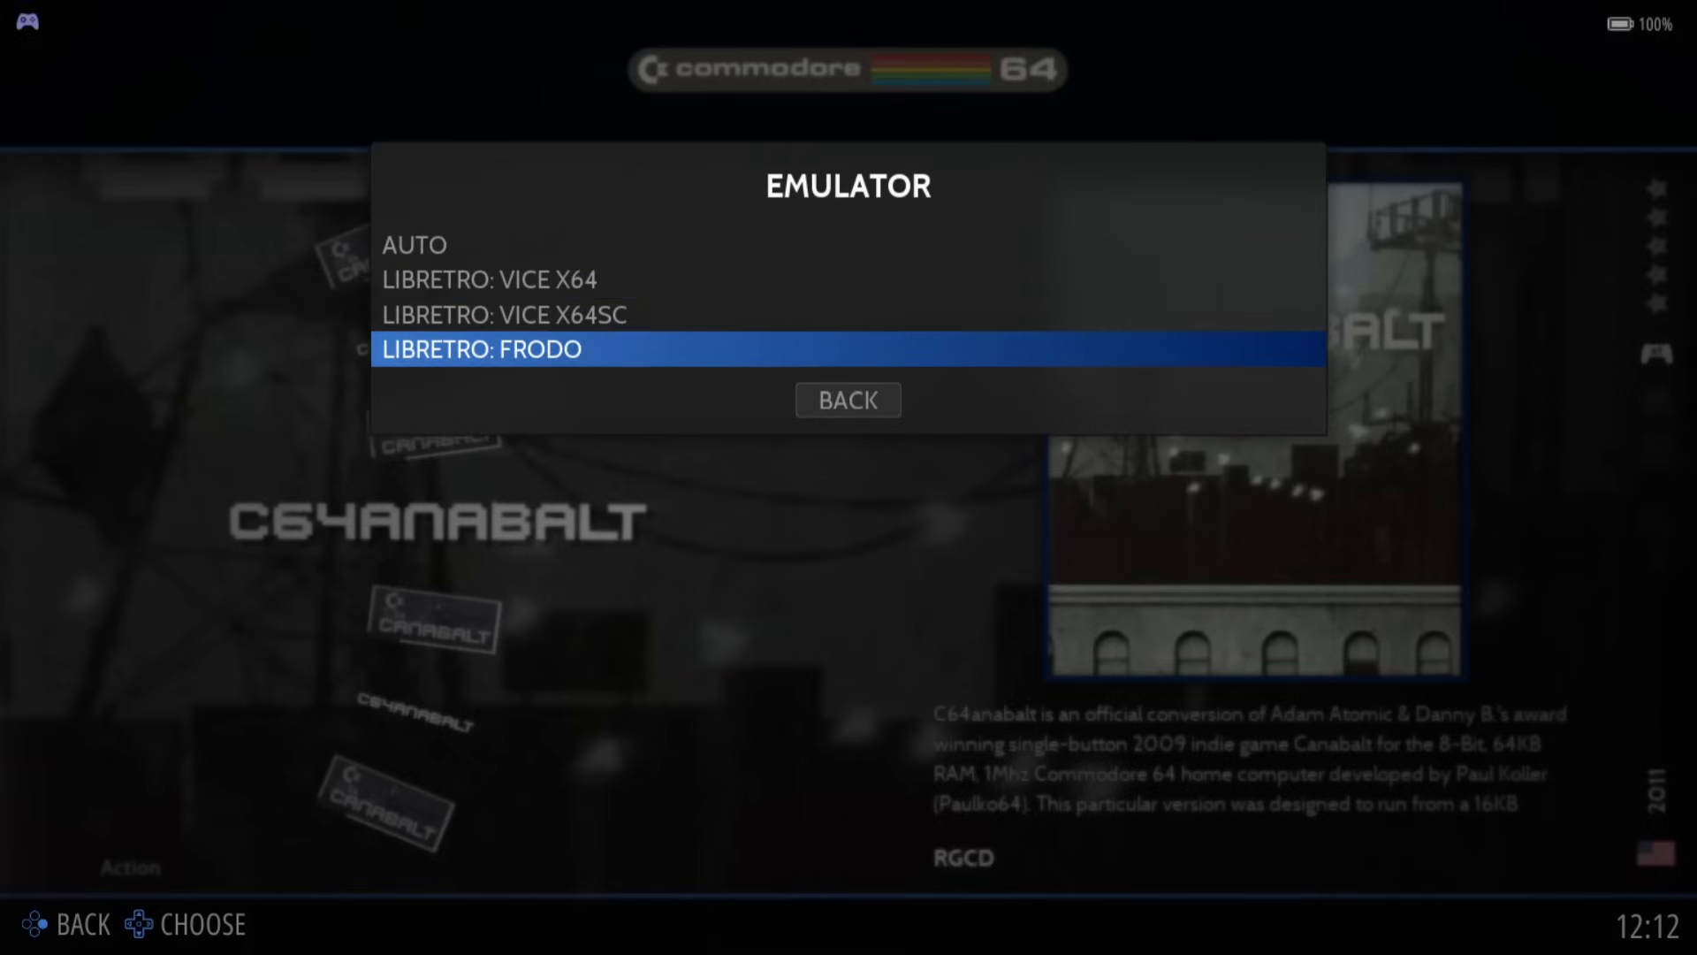
key("Up")
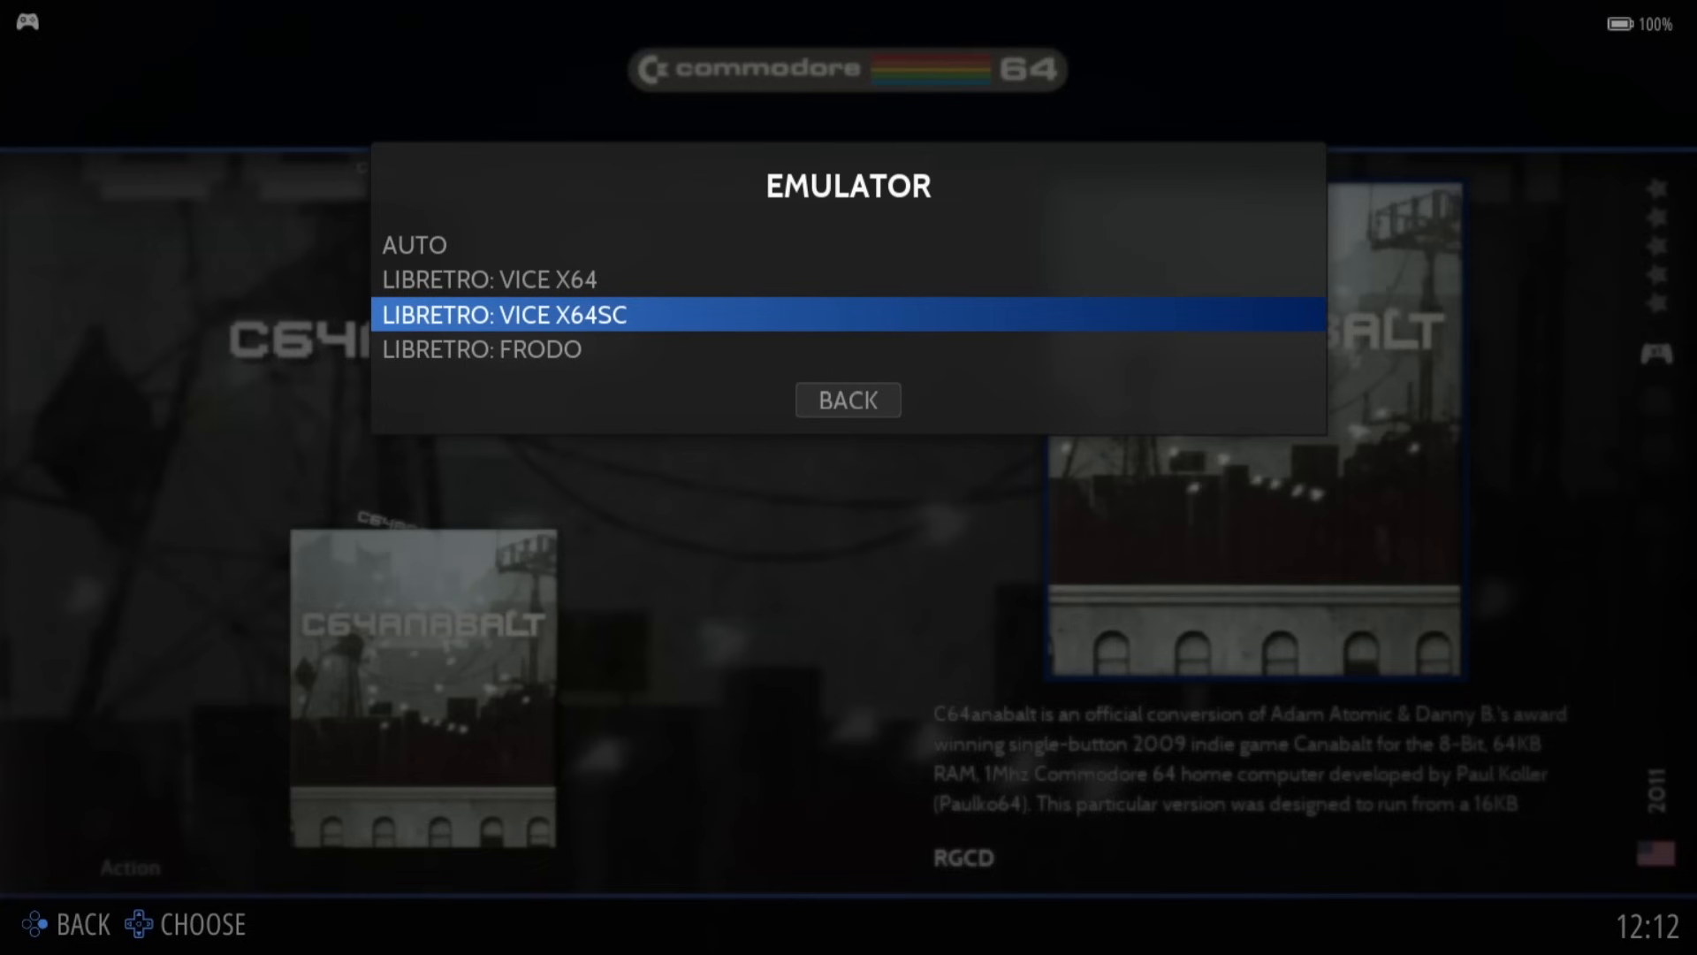
key("Return")
key("Escape")
key("Return")
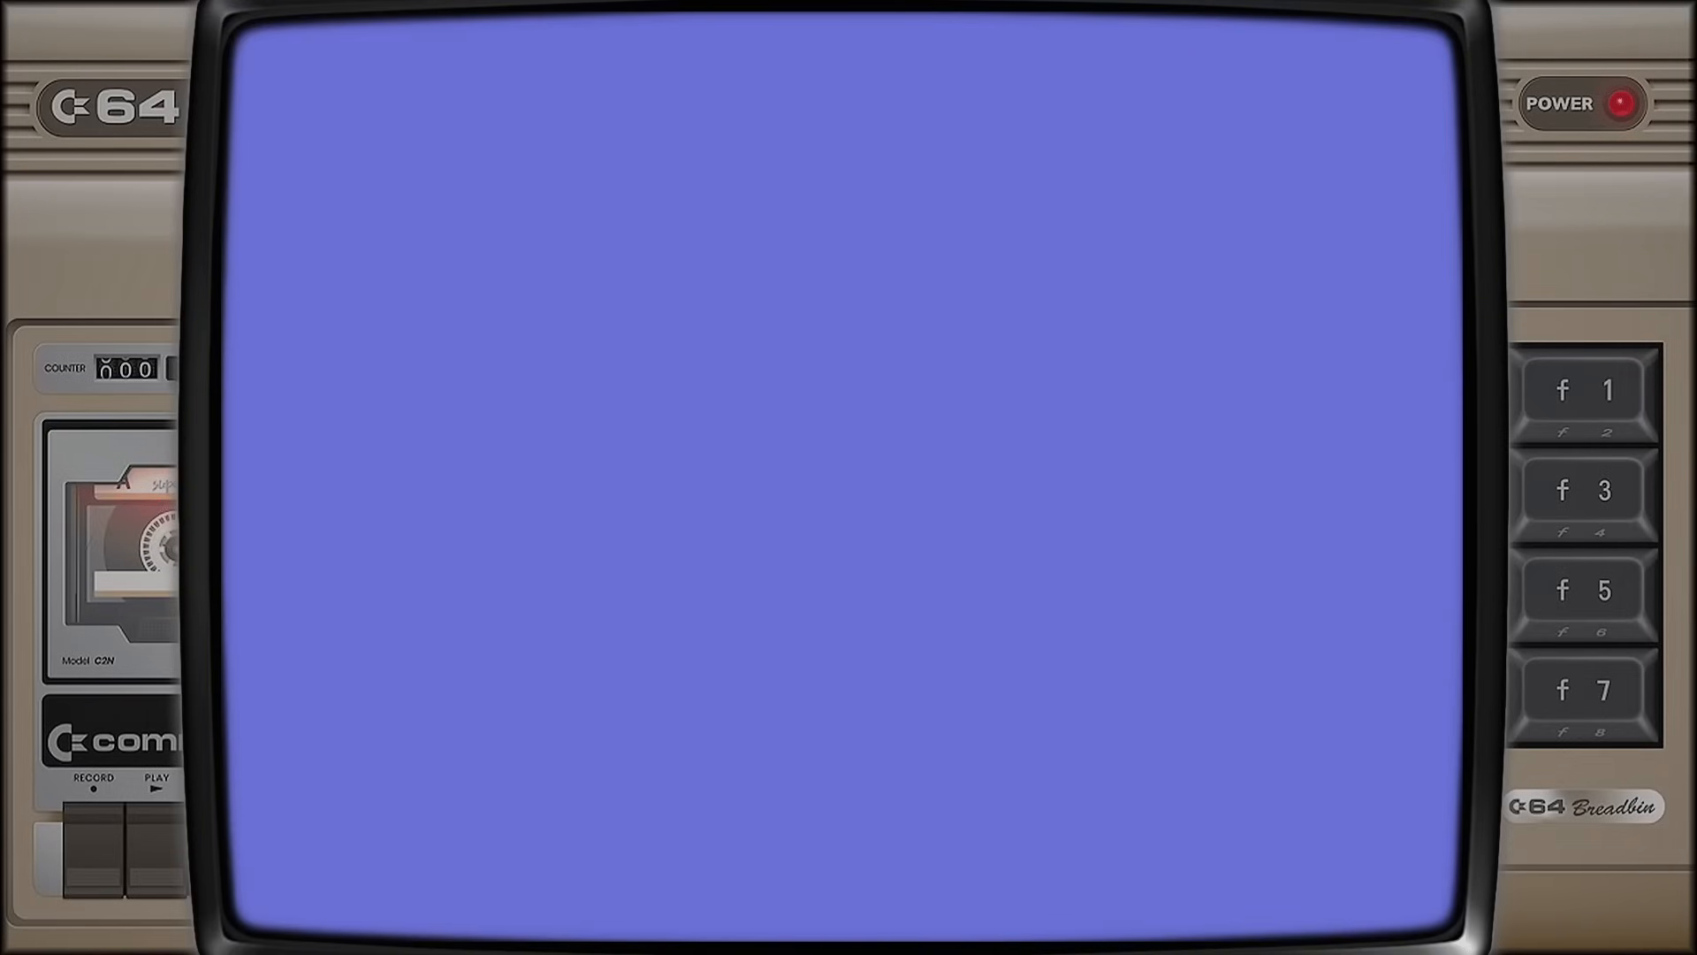
Step: Quit the Commodore 64 game and open the PlayStation game list
key("Escape")
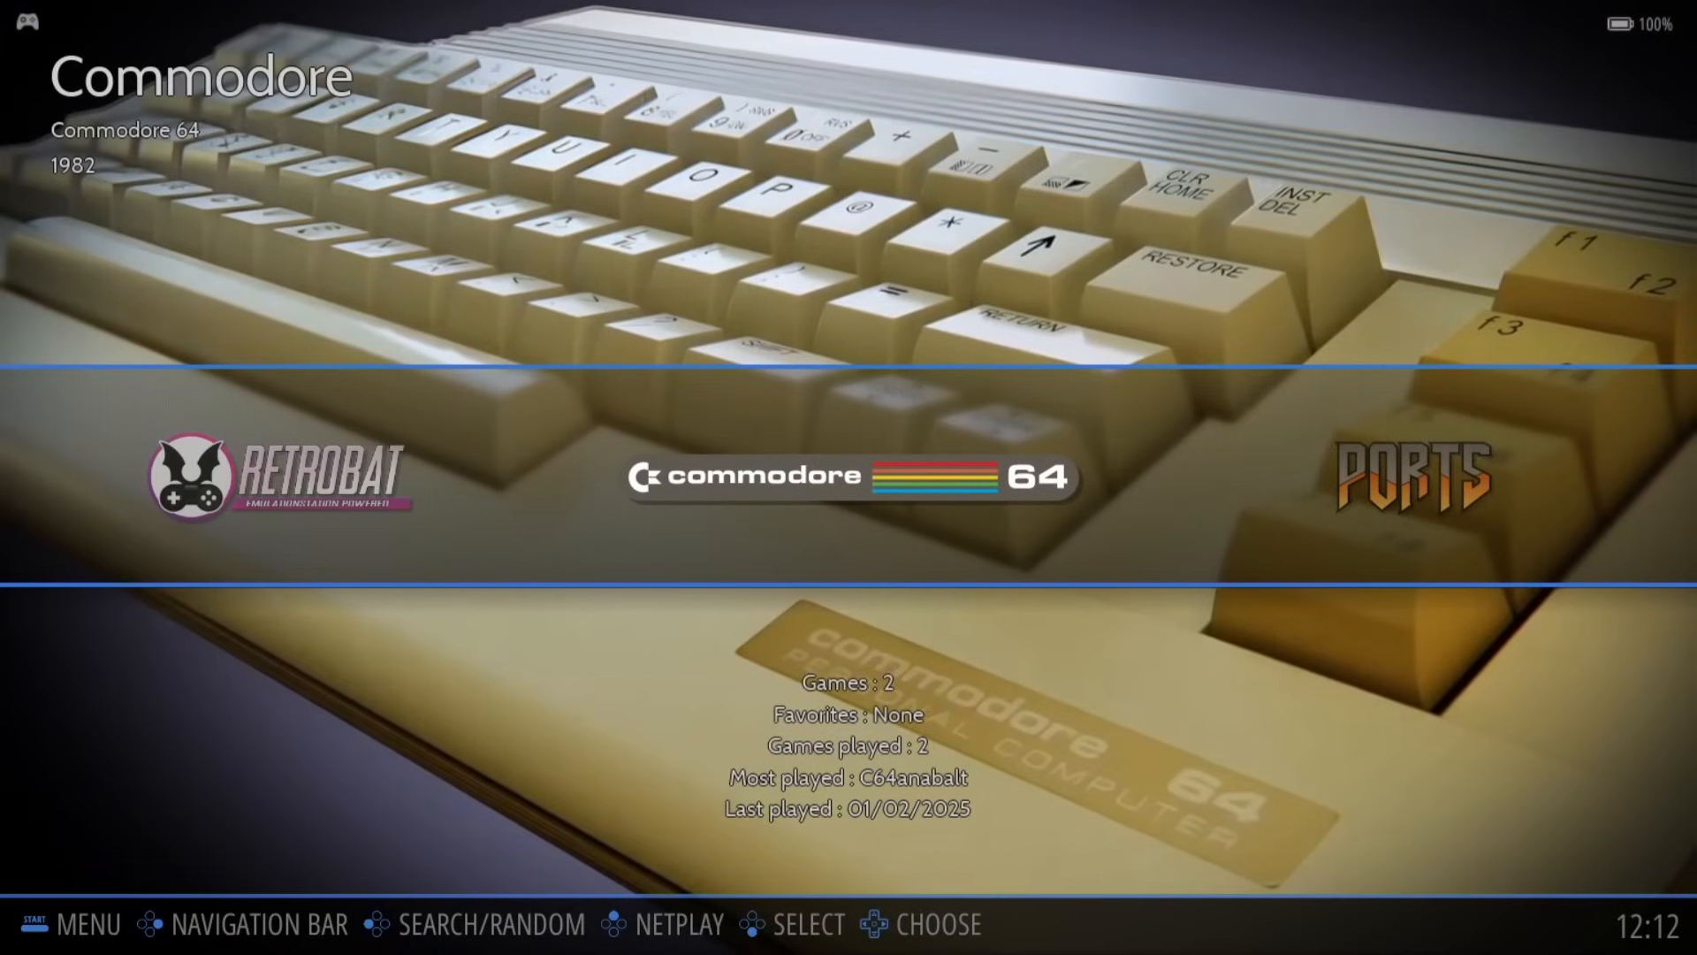
key("Right")
key("Right")
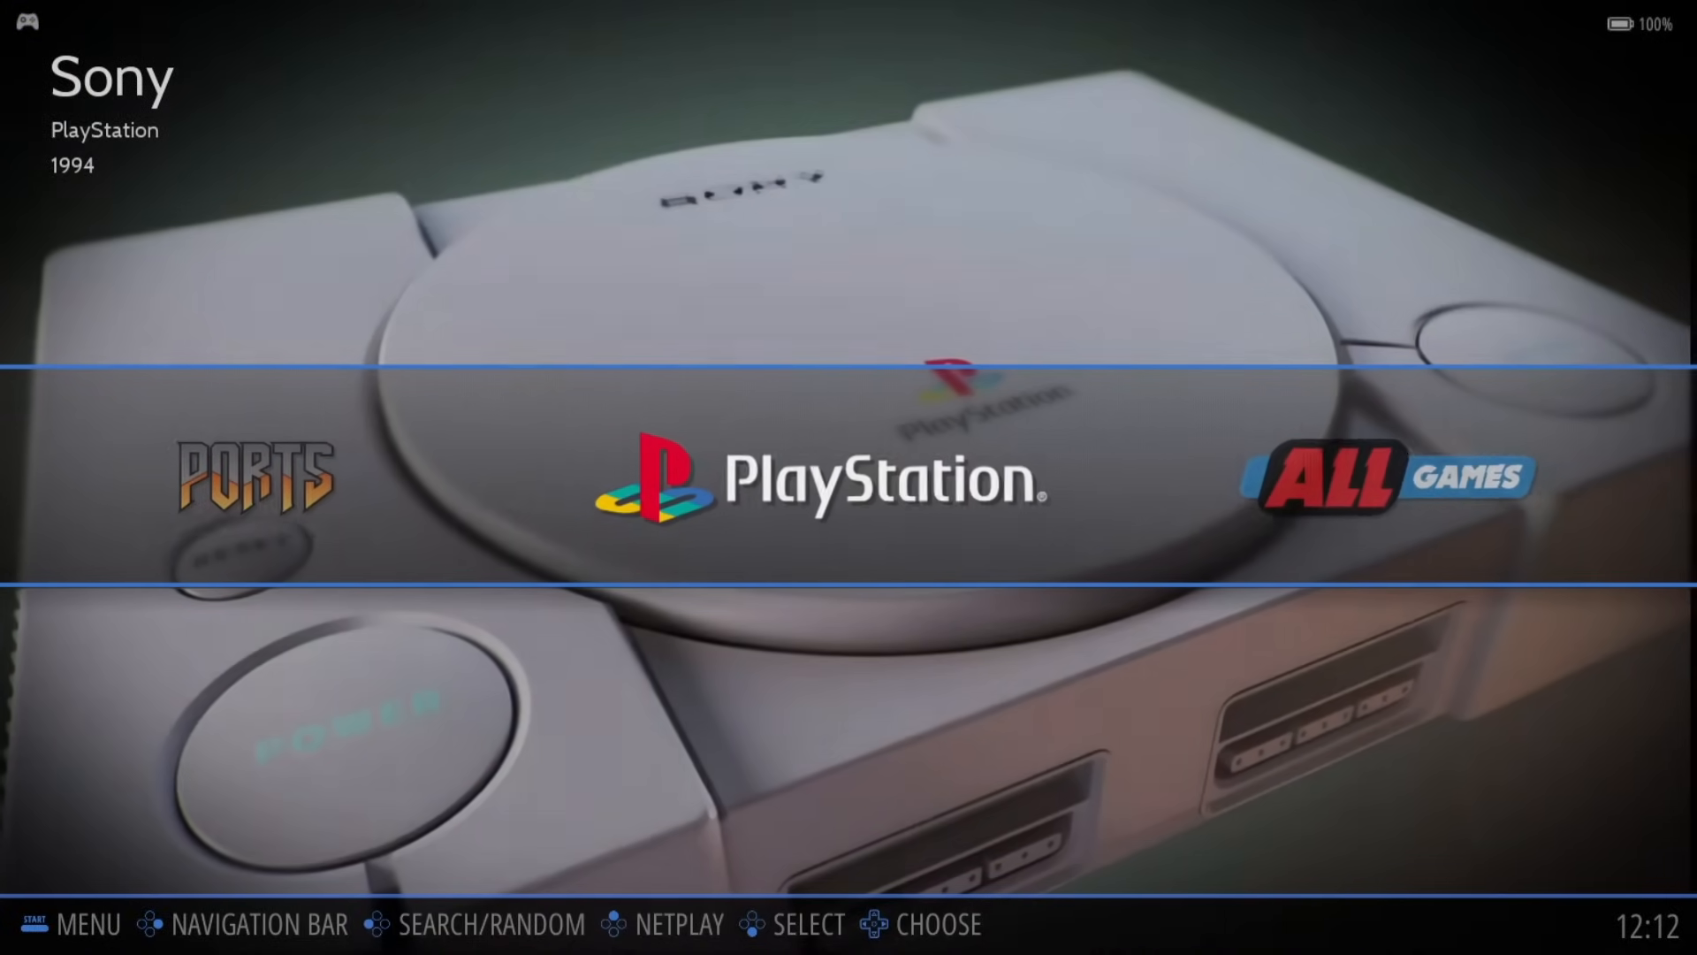
key("Return")
Step: Open the advanced game options for Crash Bandicoot
key("Return")
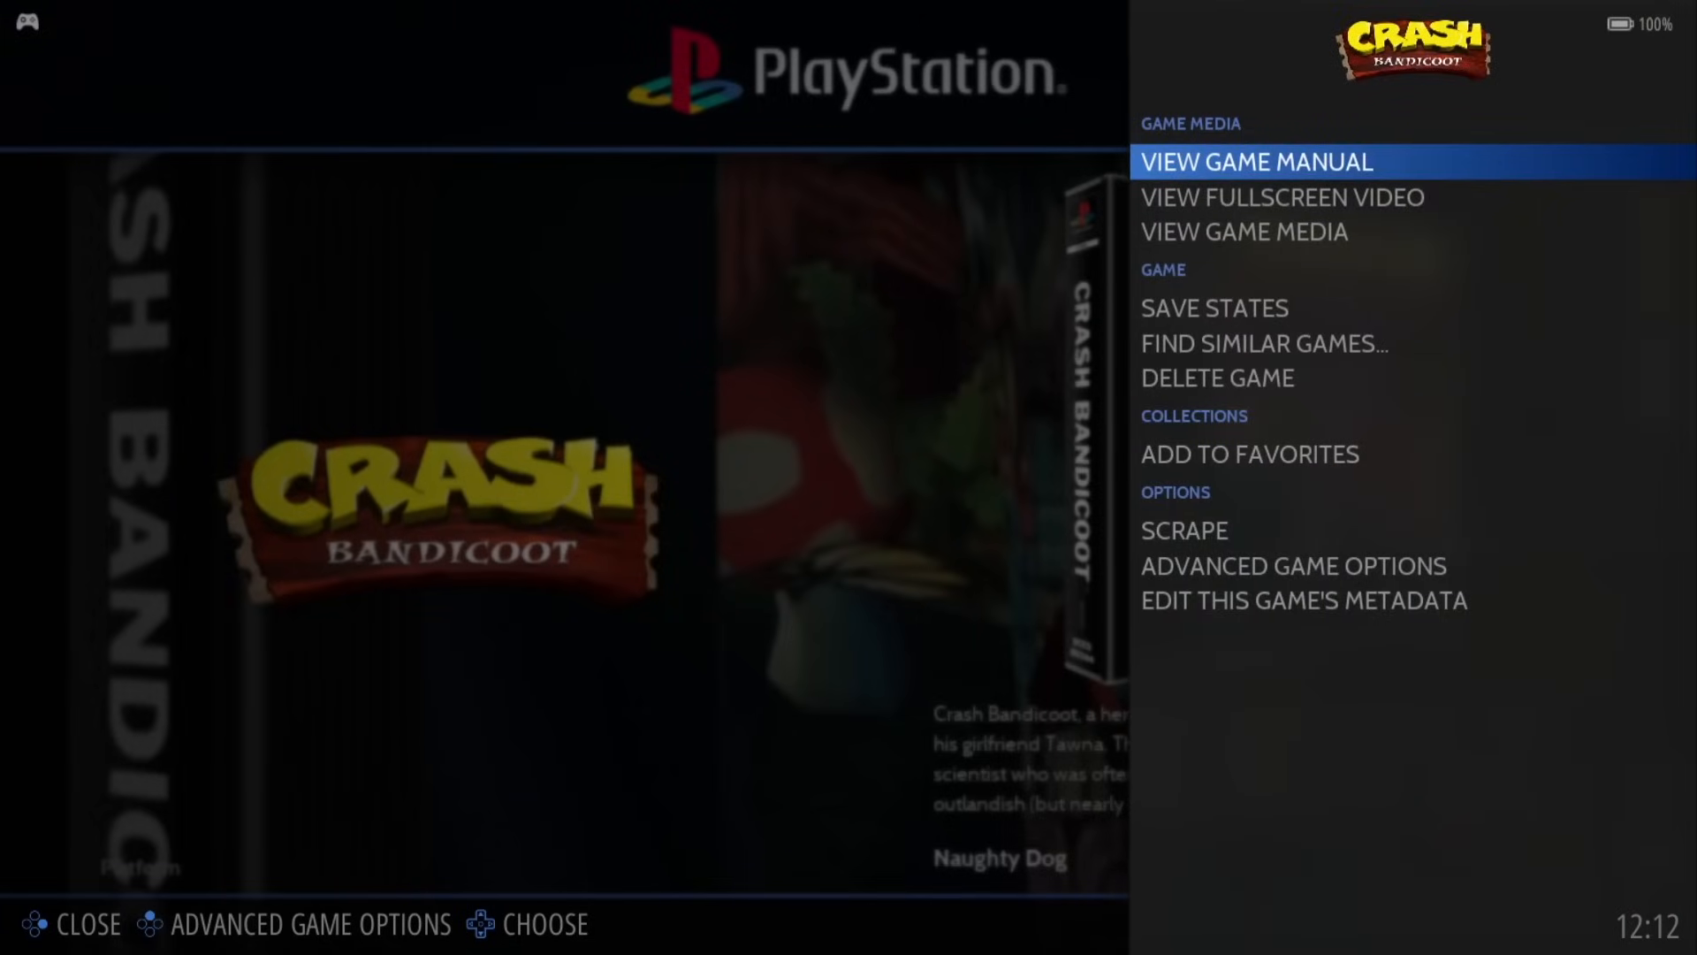
key("Up")
key("Up")
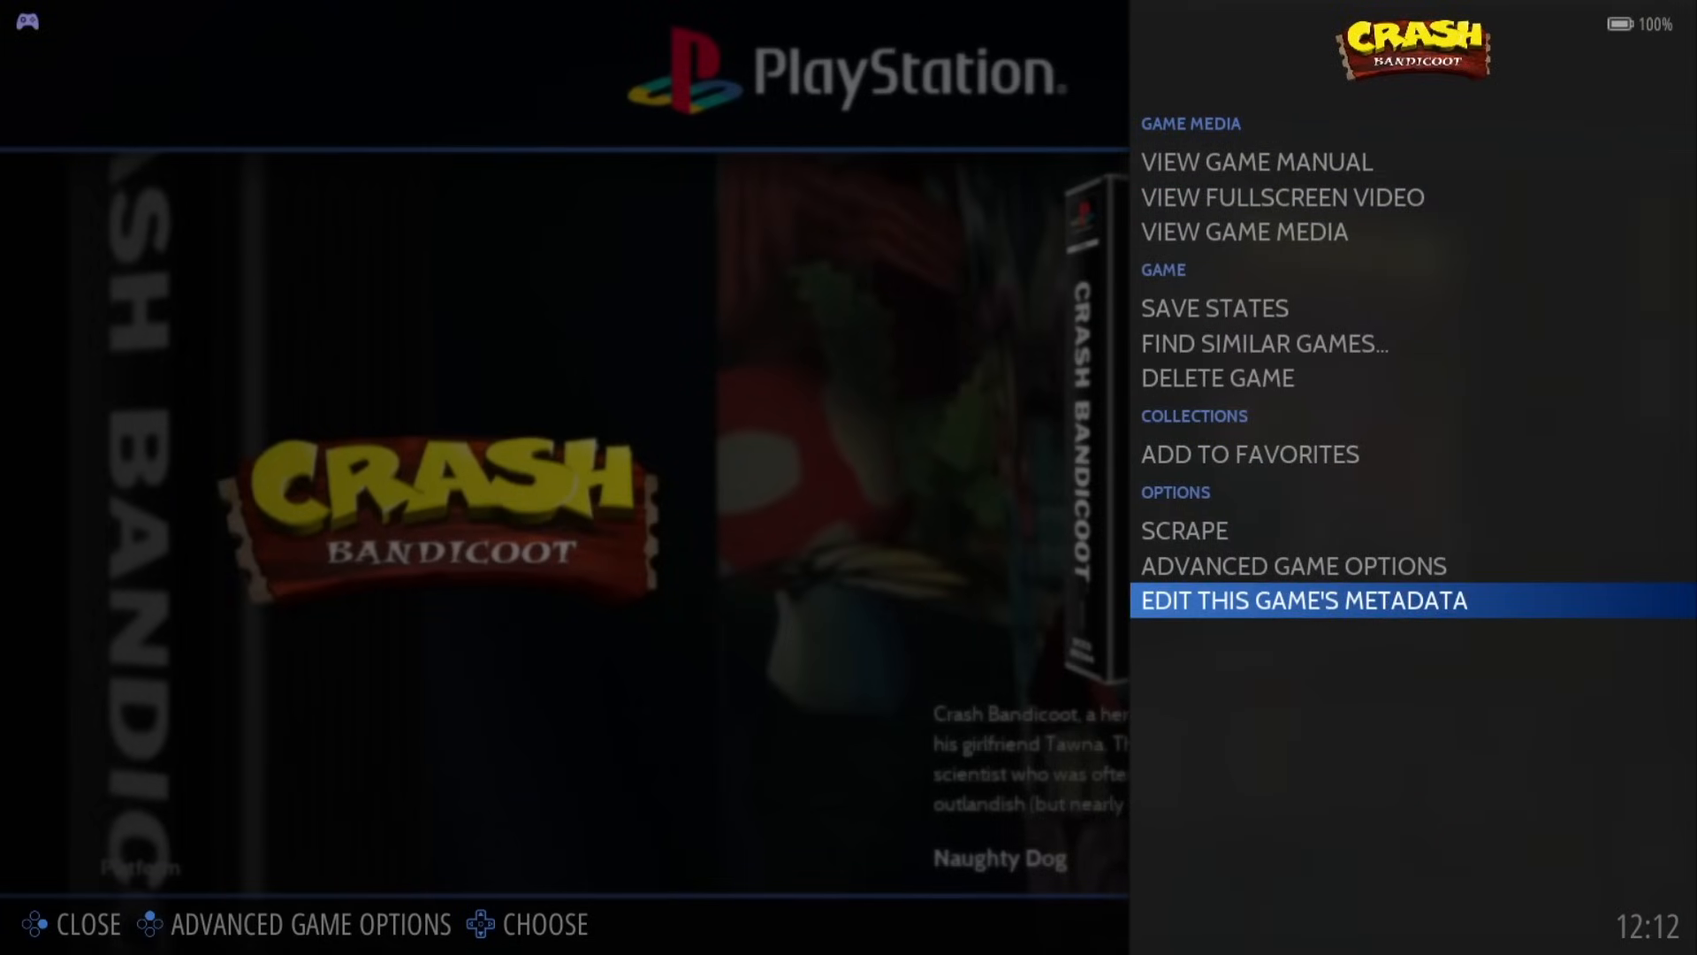
key("Return")
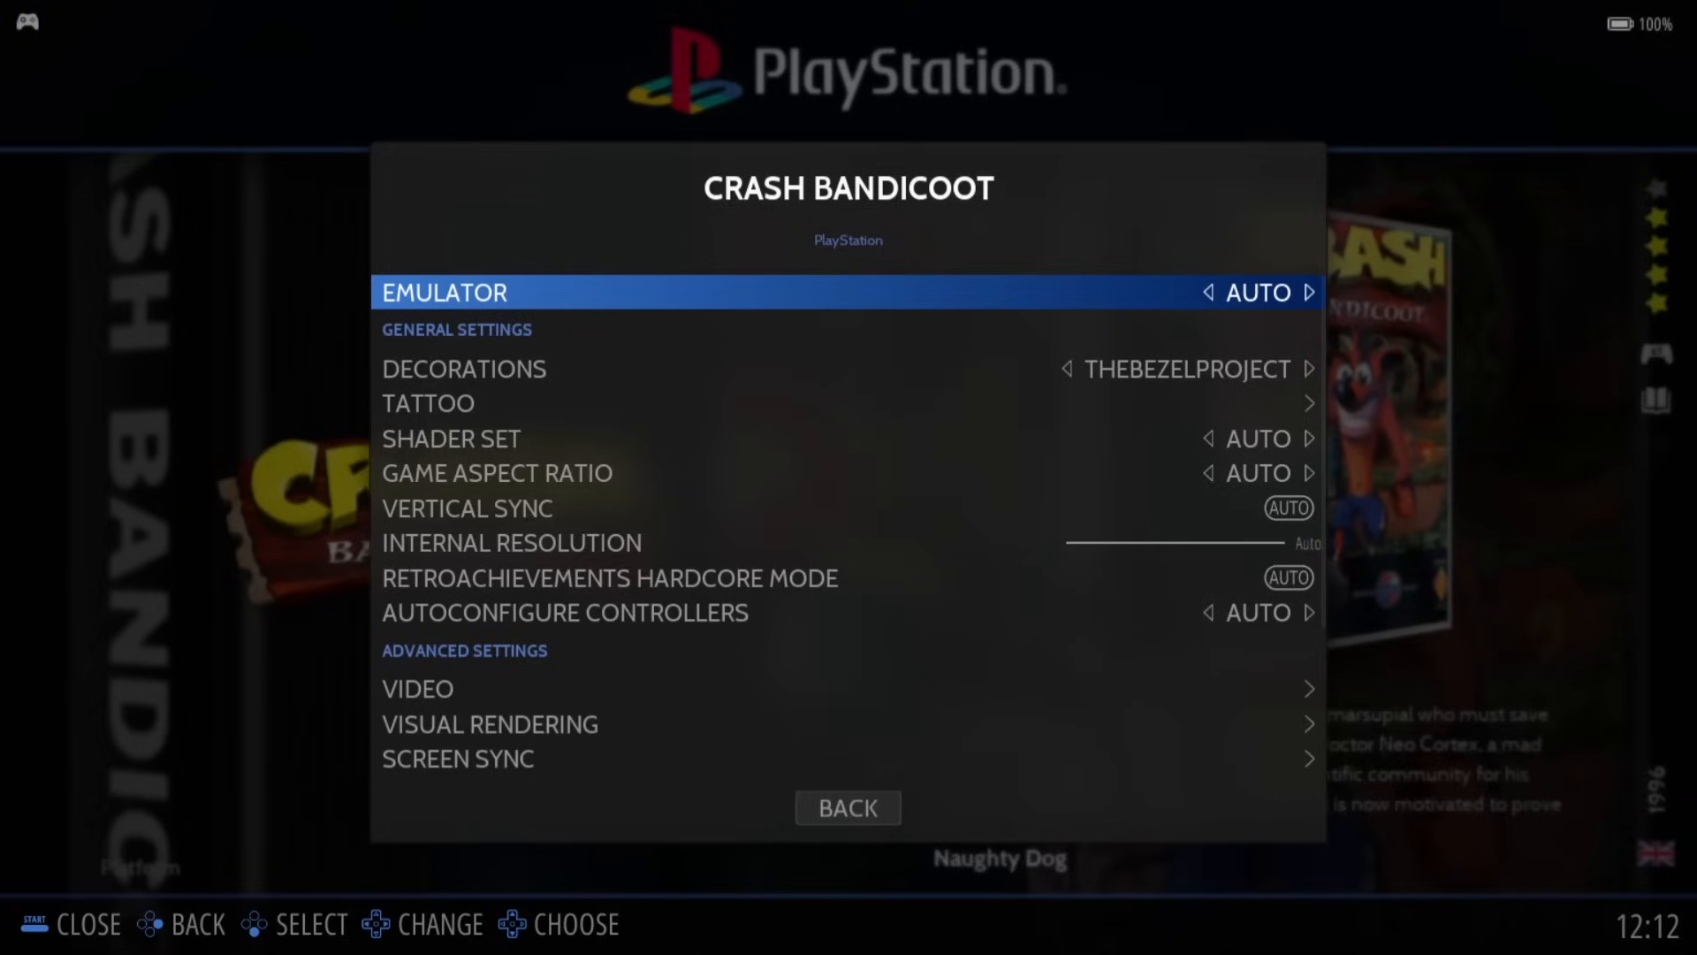
Step: Set Crash Bandicoot's game aspect ratio to 16/9 and launch the game
key("Down")
key("Down")
key("Down")
key("Down")
key("Return")
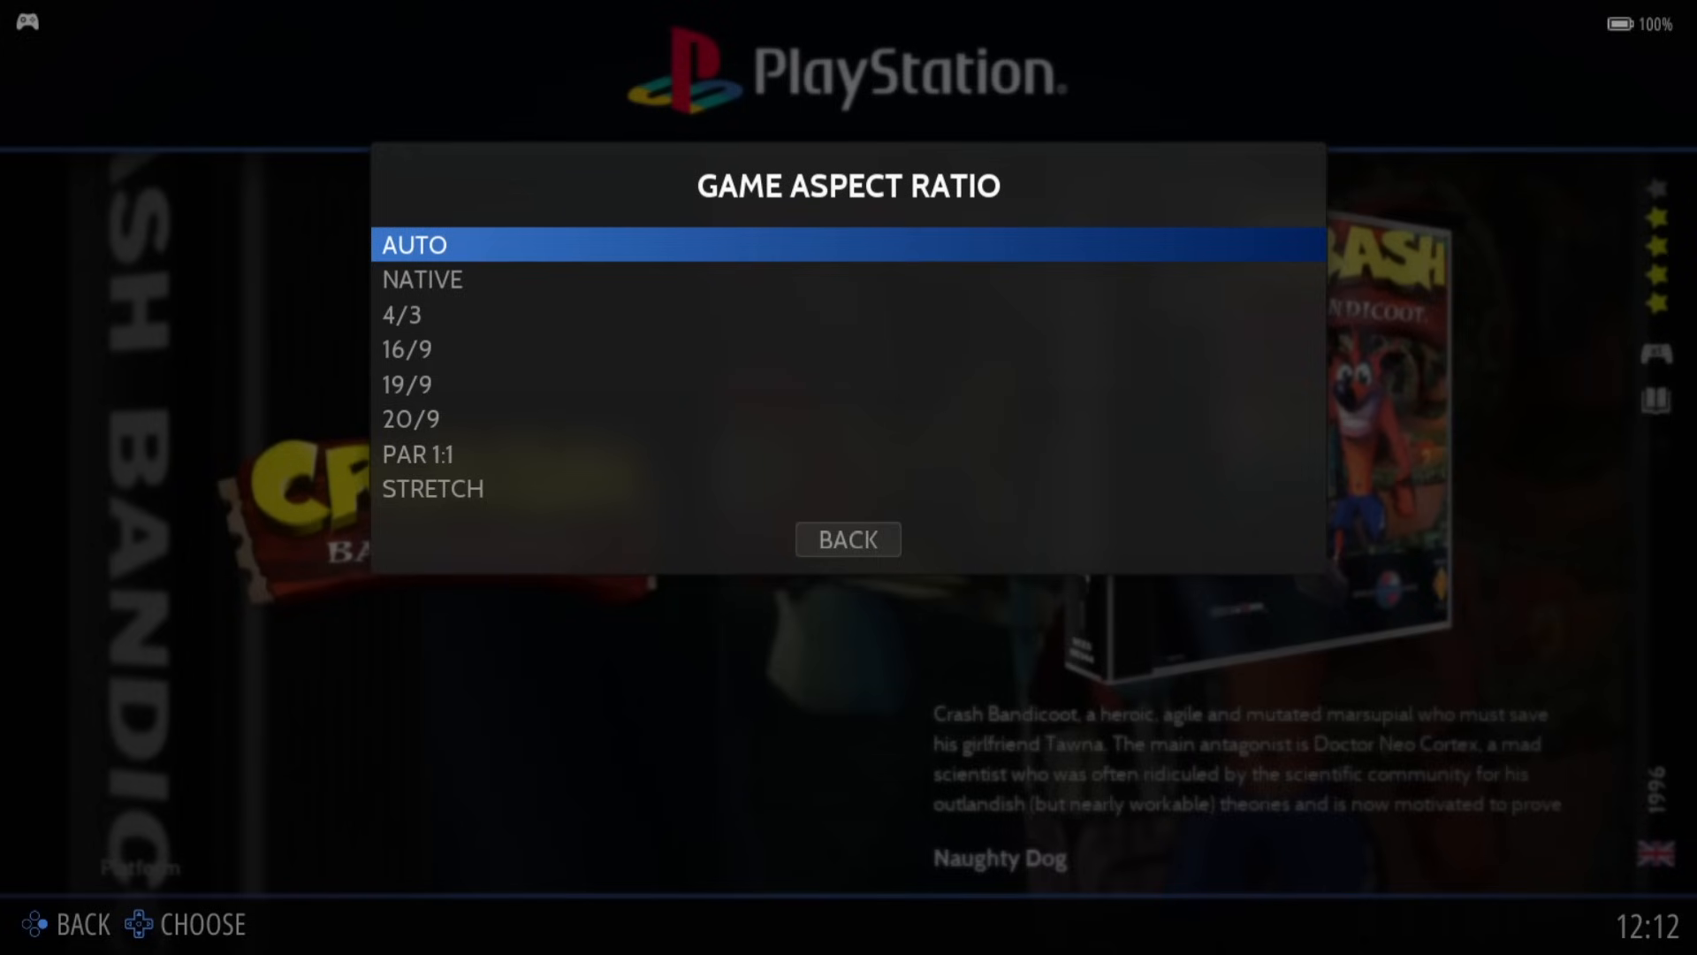
key("Down")
key("Down")
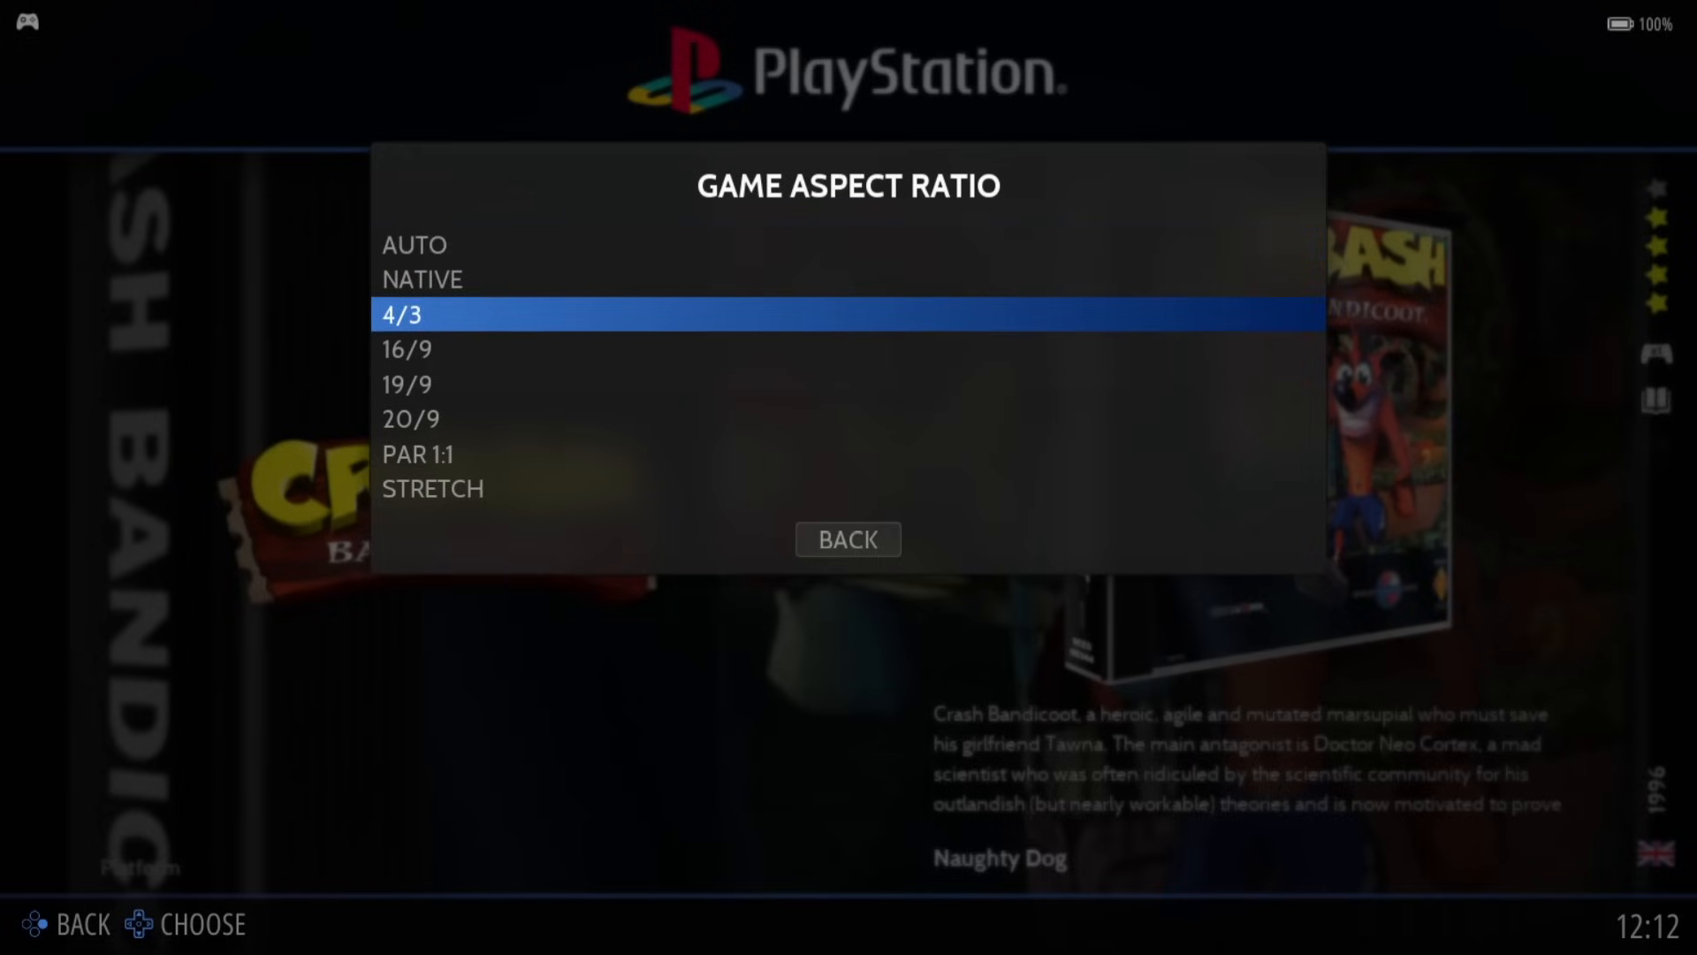
key("Down")
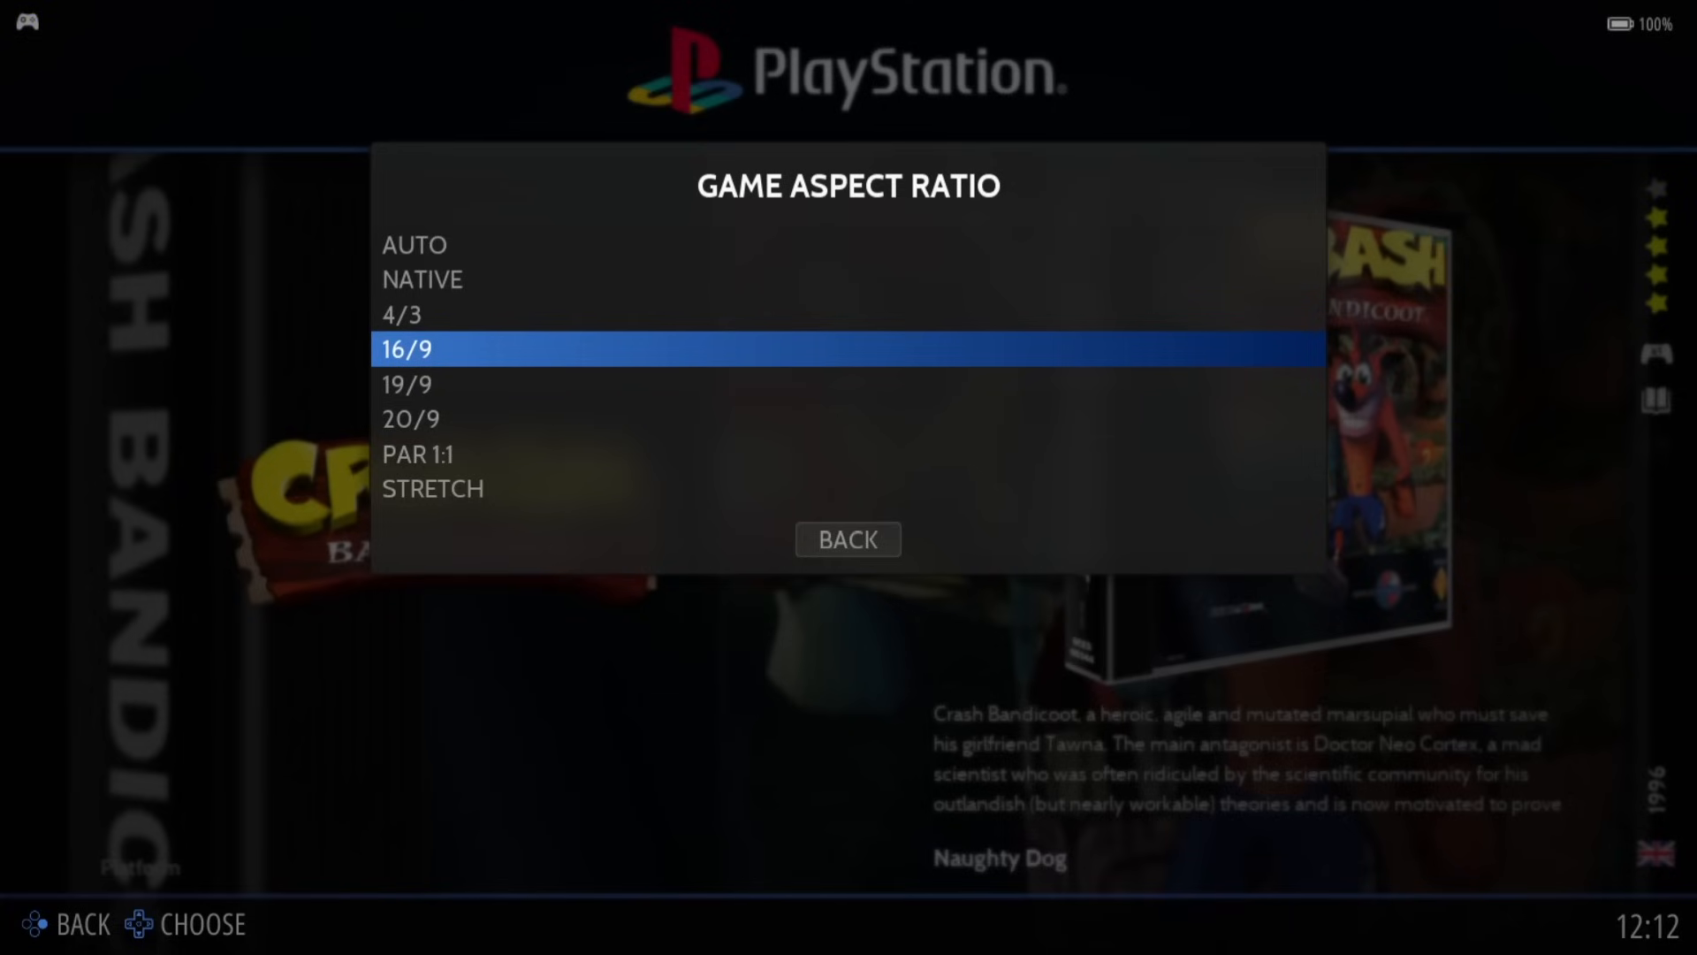
key("Return")
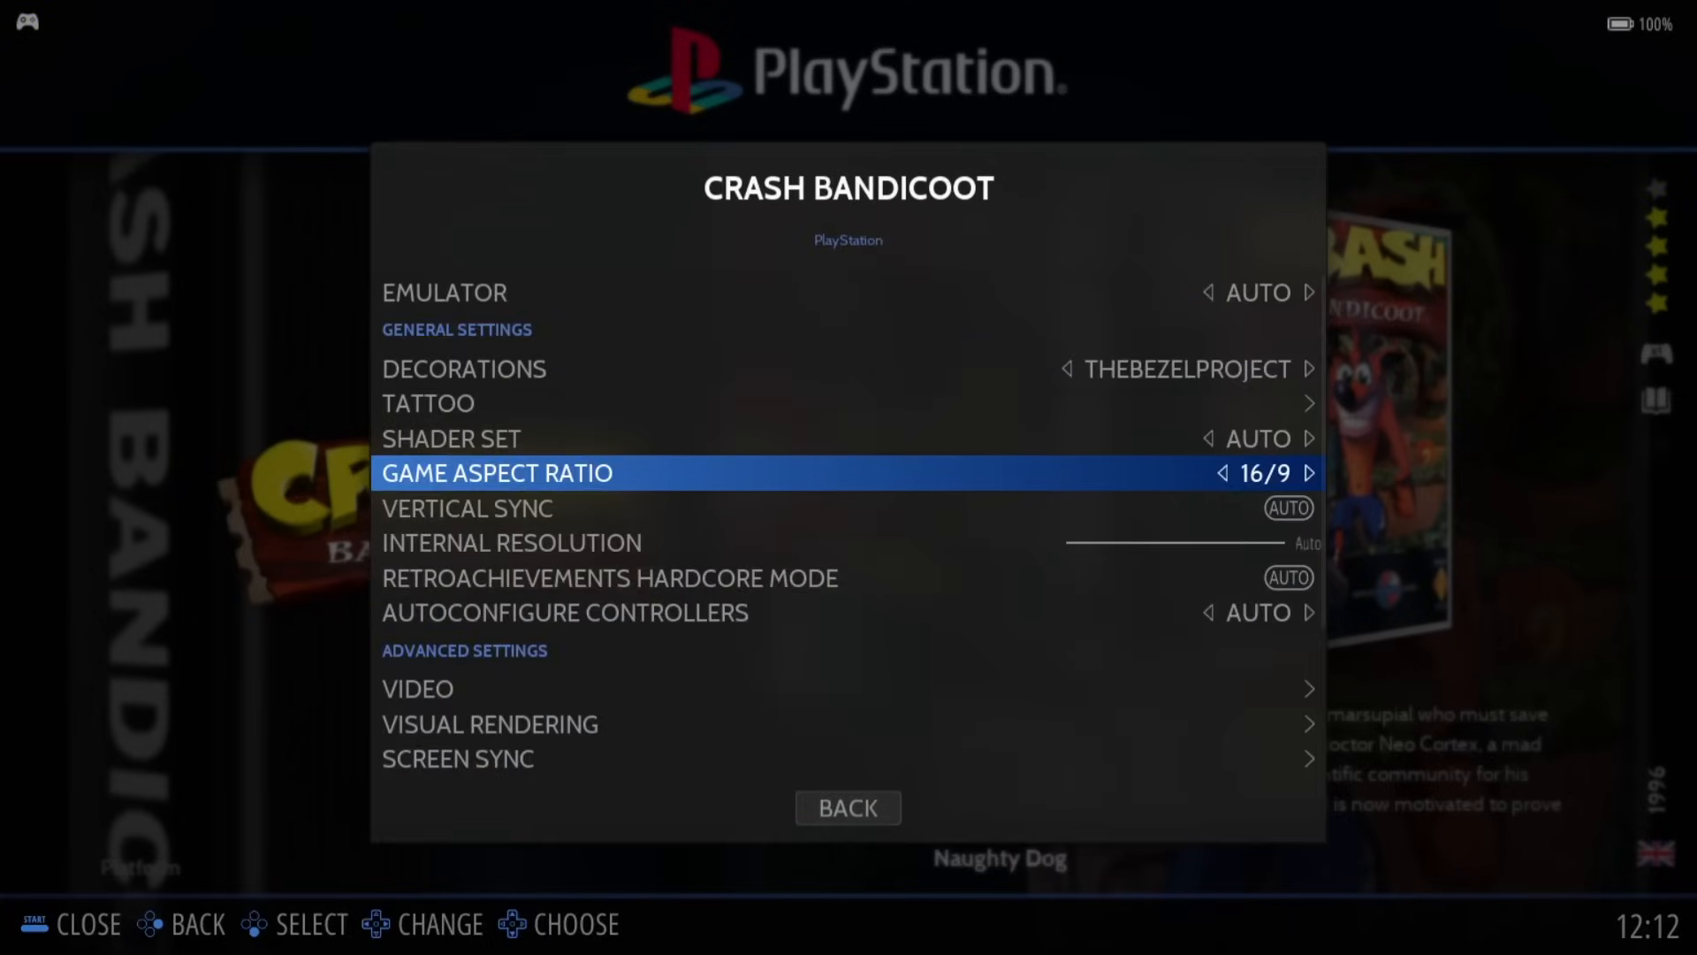
key("Escape")
key("Return")
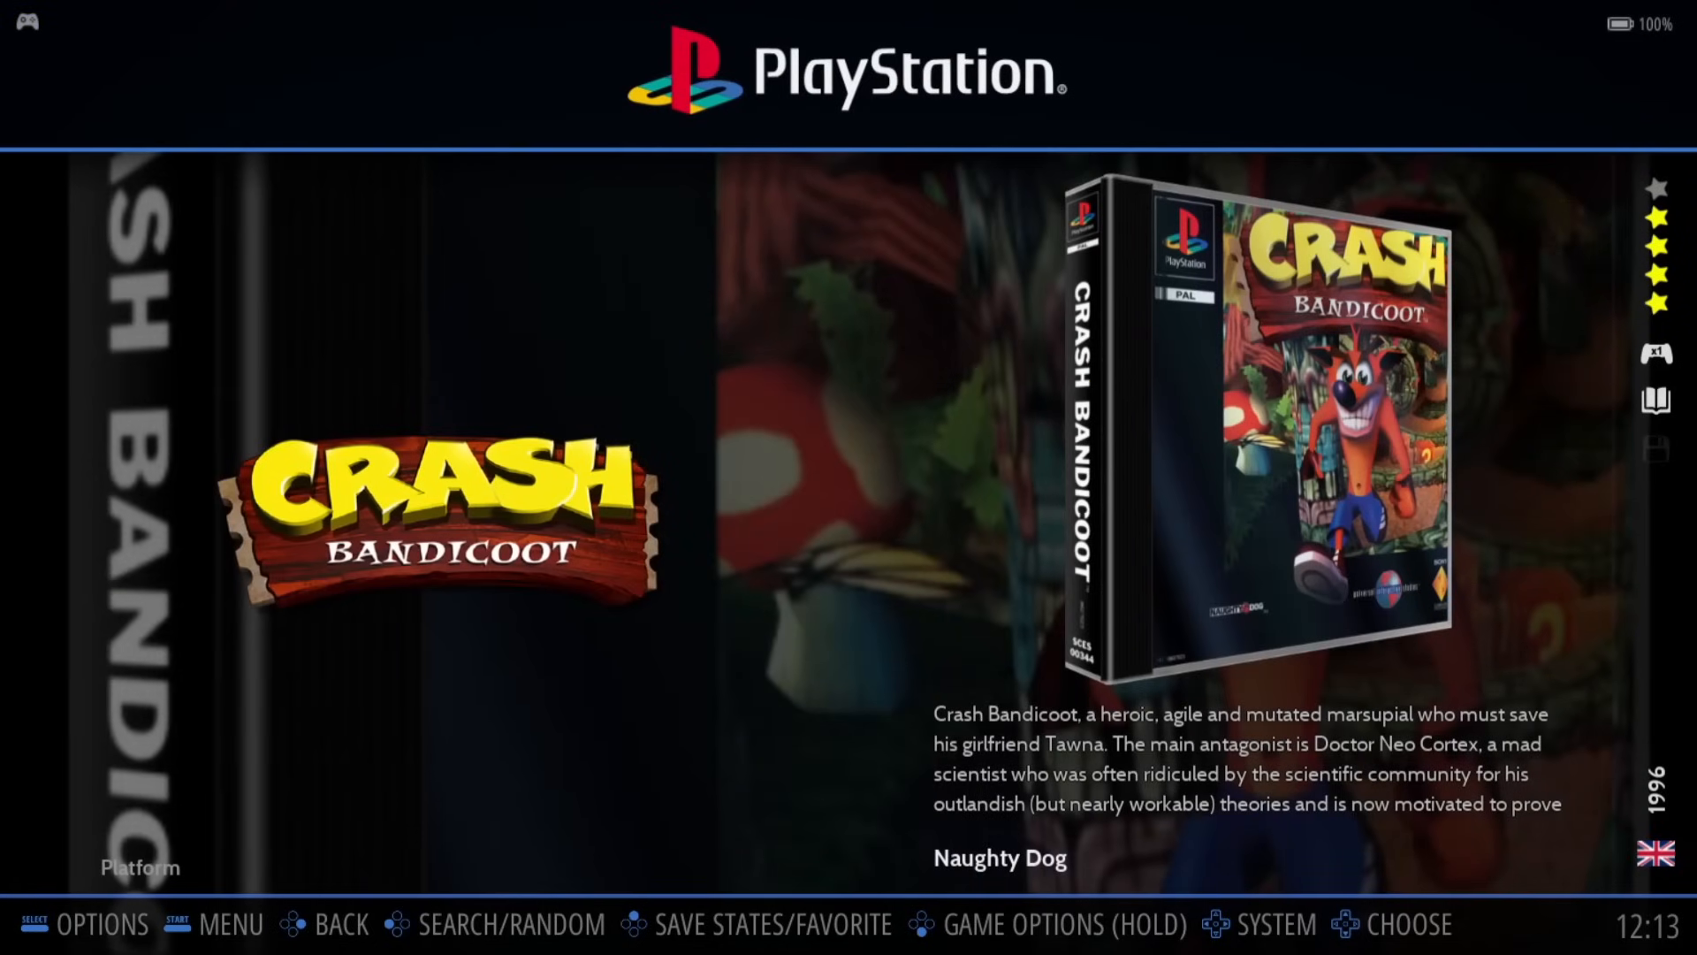
Step: Reopen Crash Bandicoot's advanced game options from the PlayStation game list
key("Return")
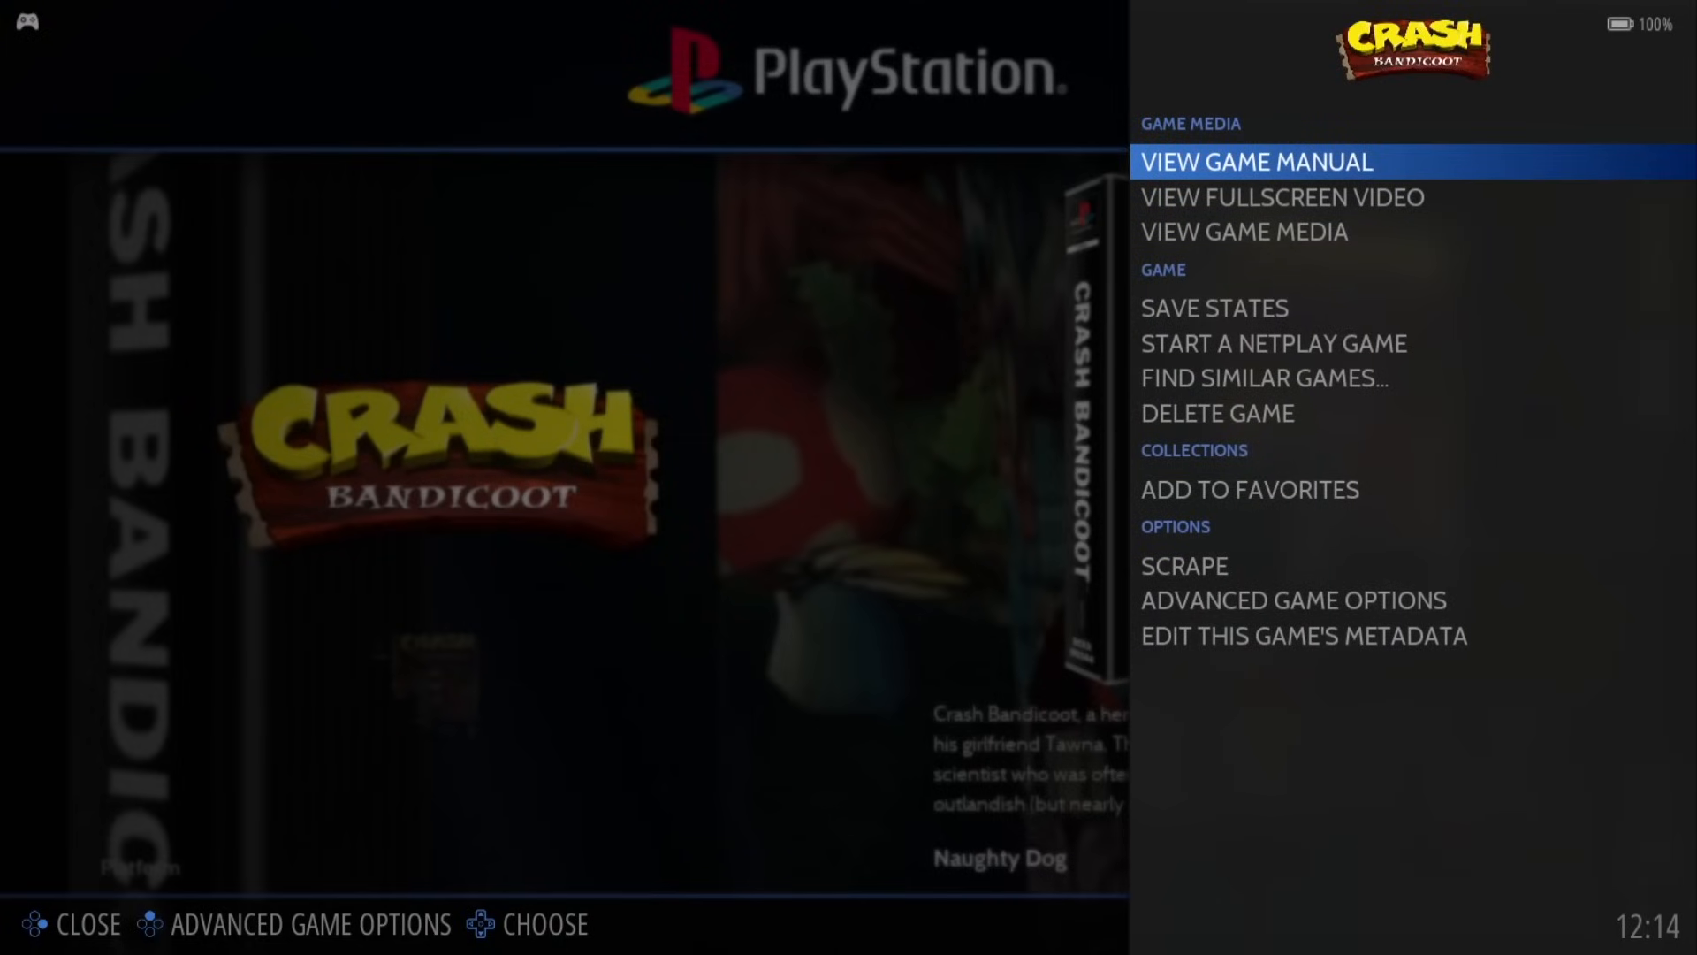
key("Escape")
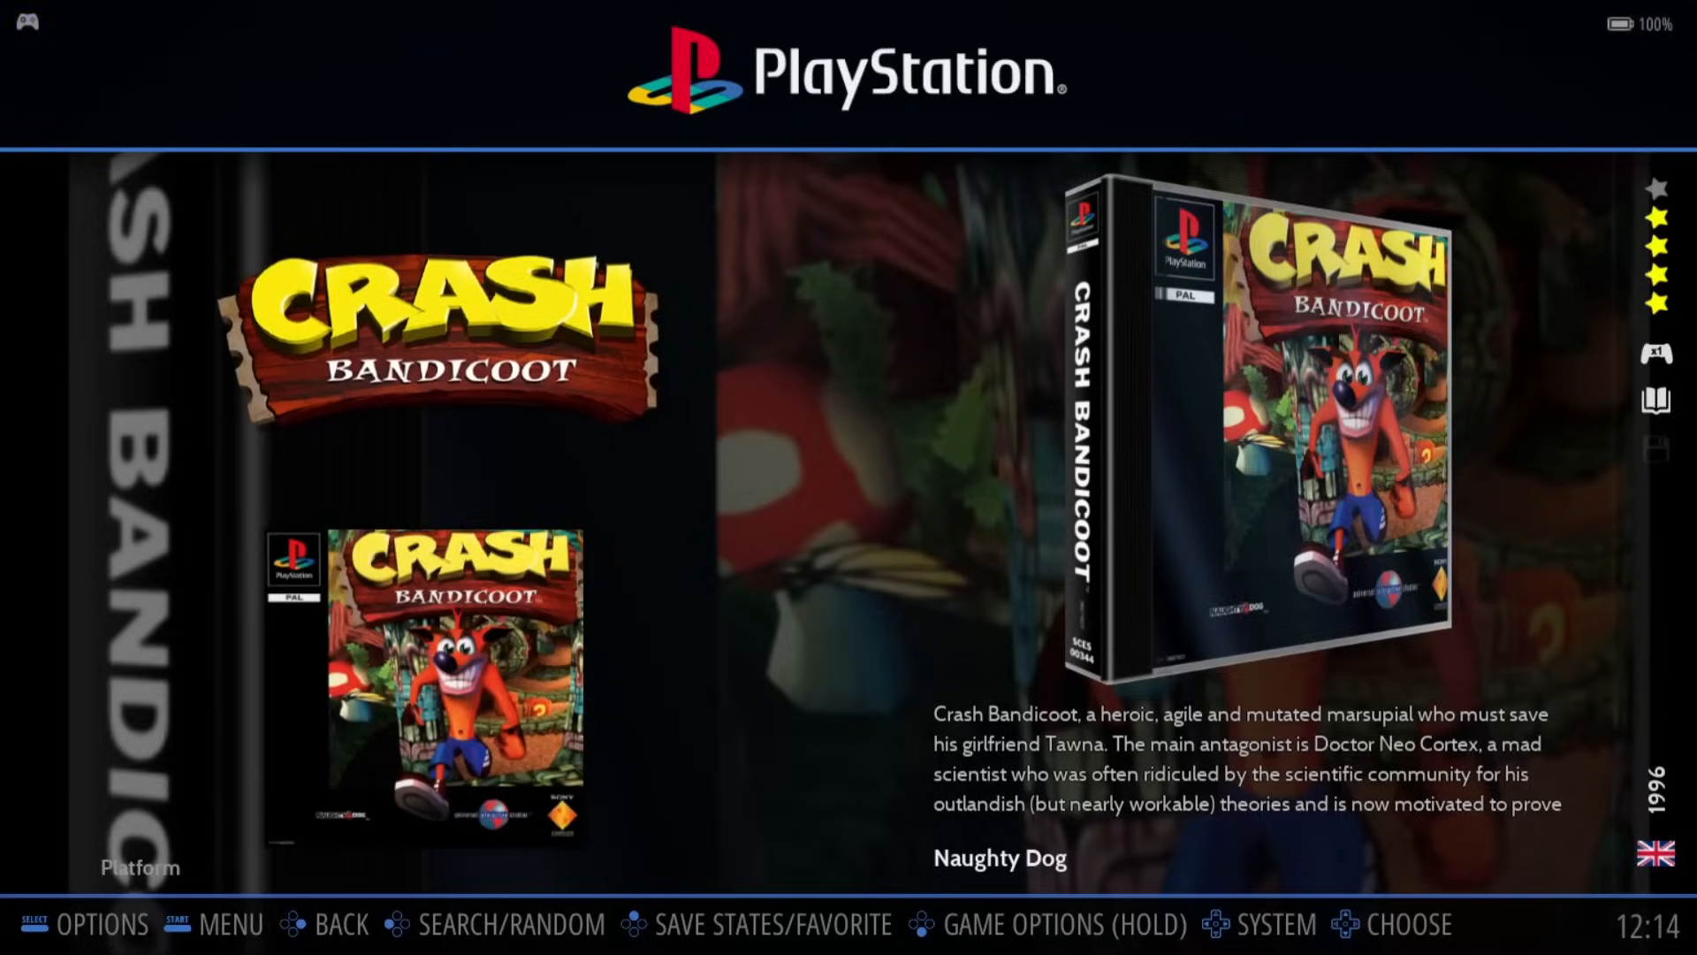
key("Return")
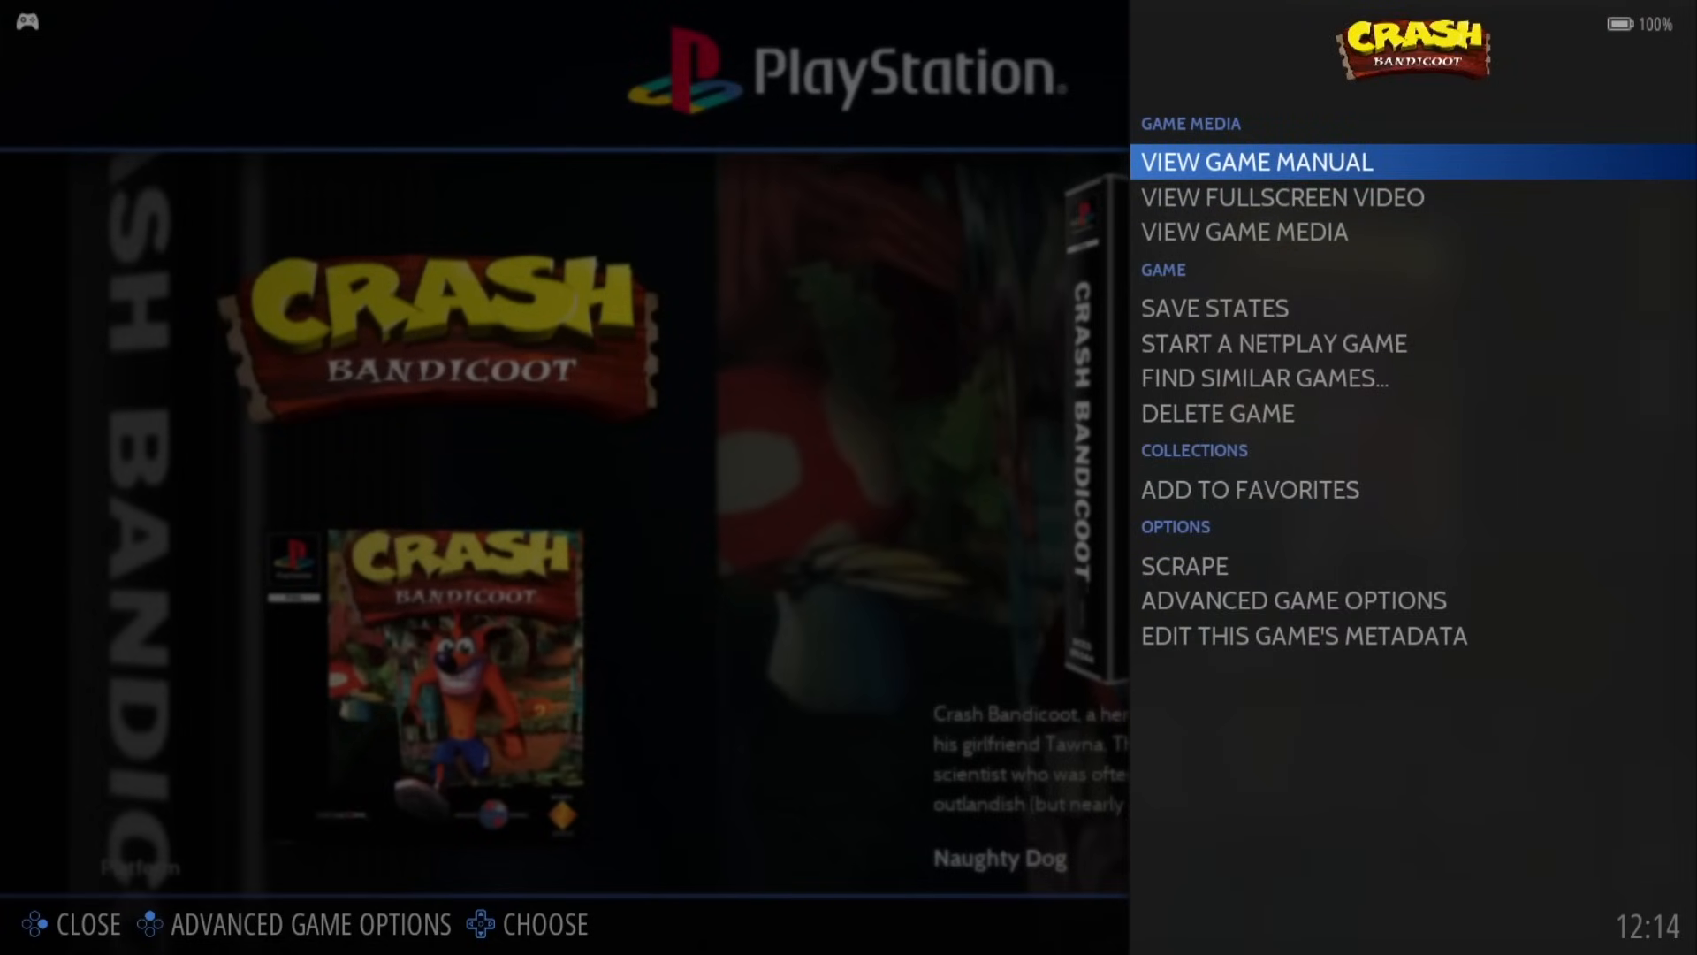
key("Up")
key("Up")
key("Return")
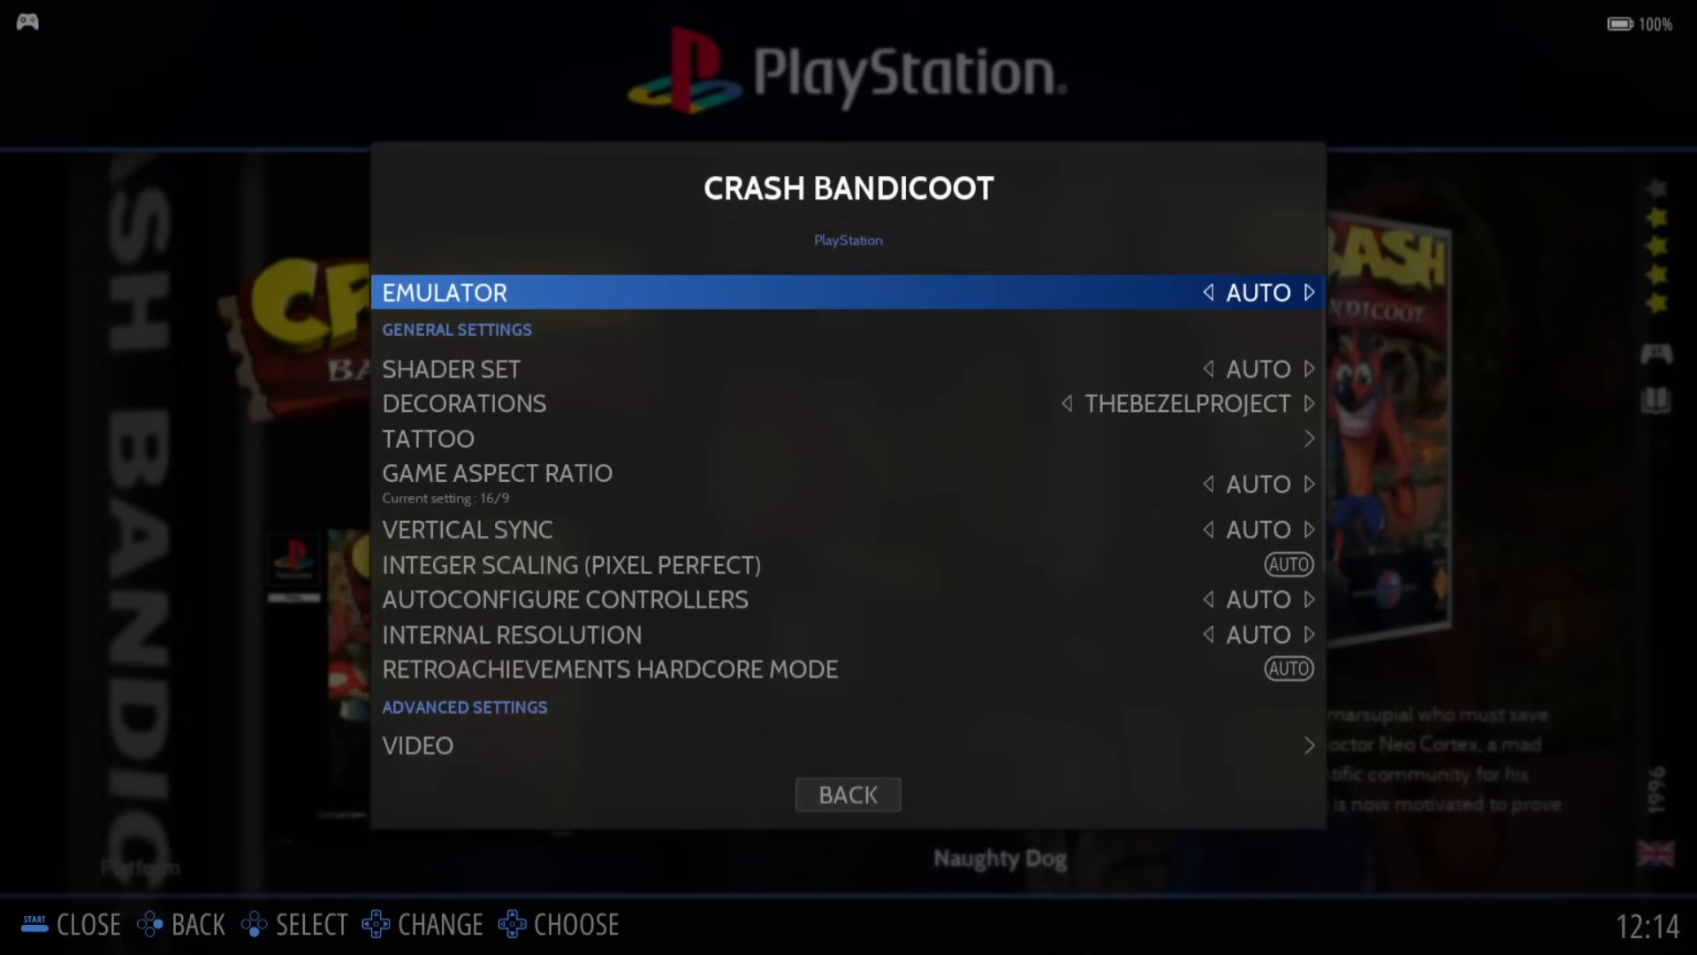
Step: Set Crash Bandicoot's decorations to NONE and launch the game
key("Down")
key("Down")
key("Return")
key("Down")
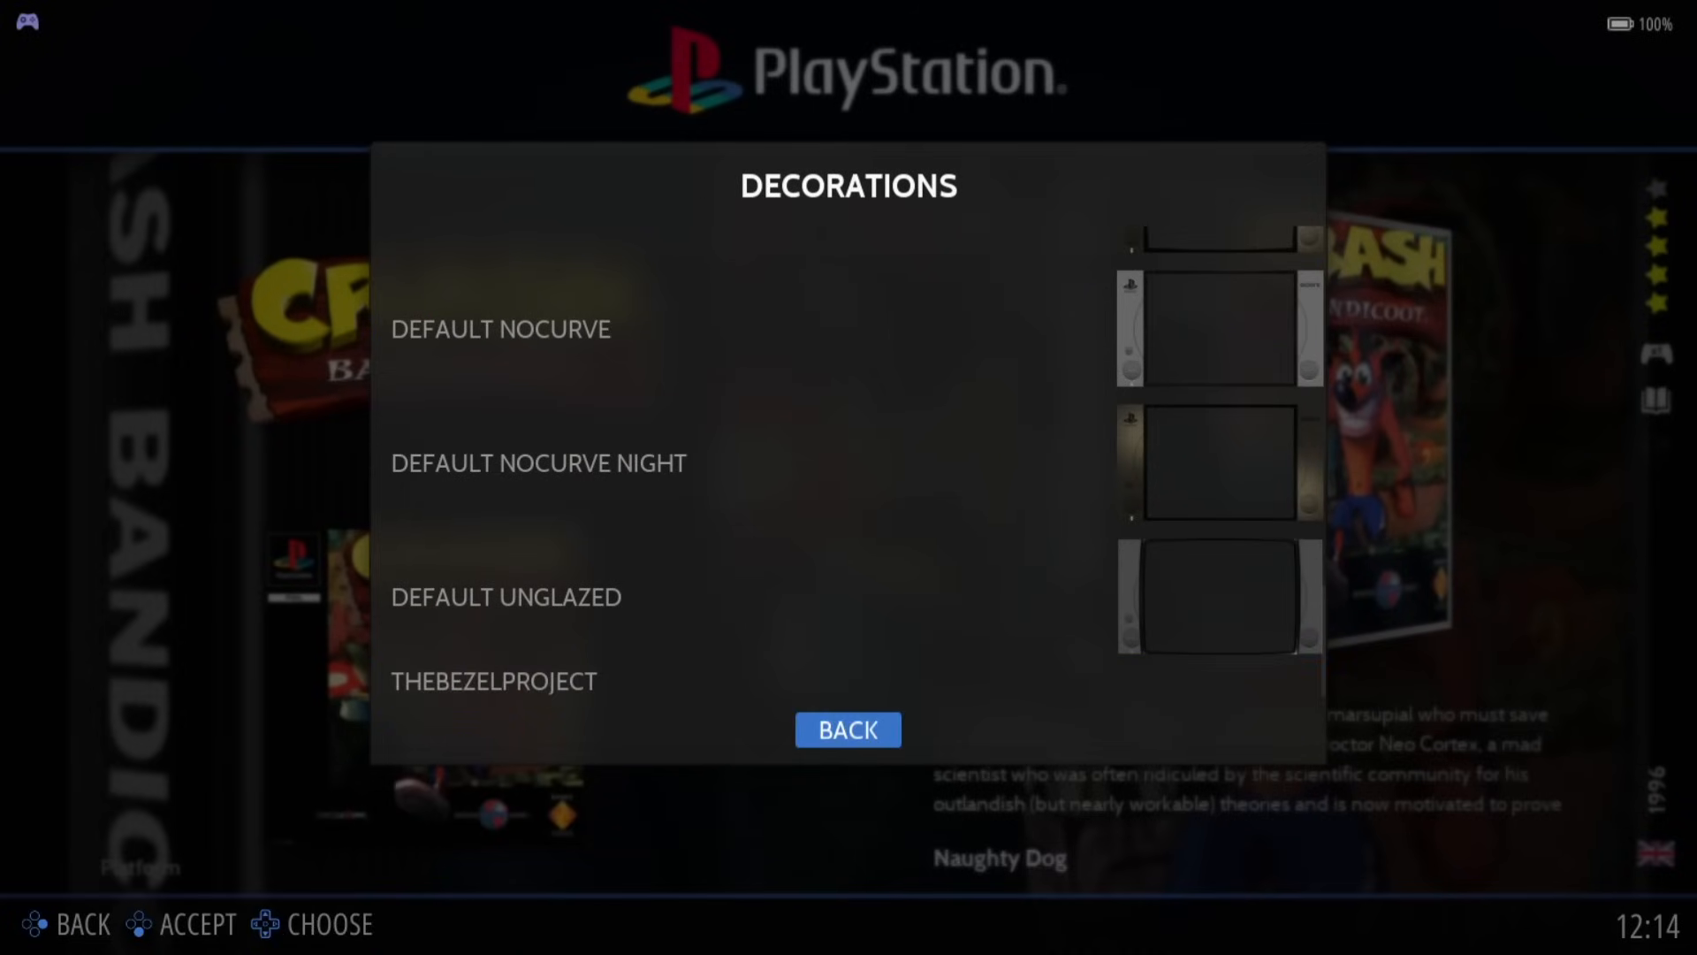
key("Down")
key("Down")
key("Return")
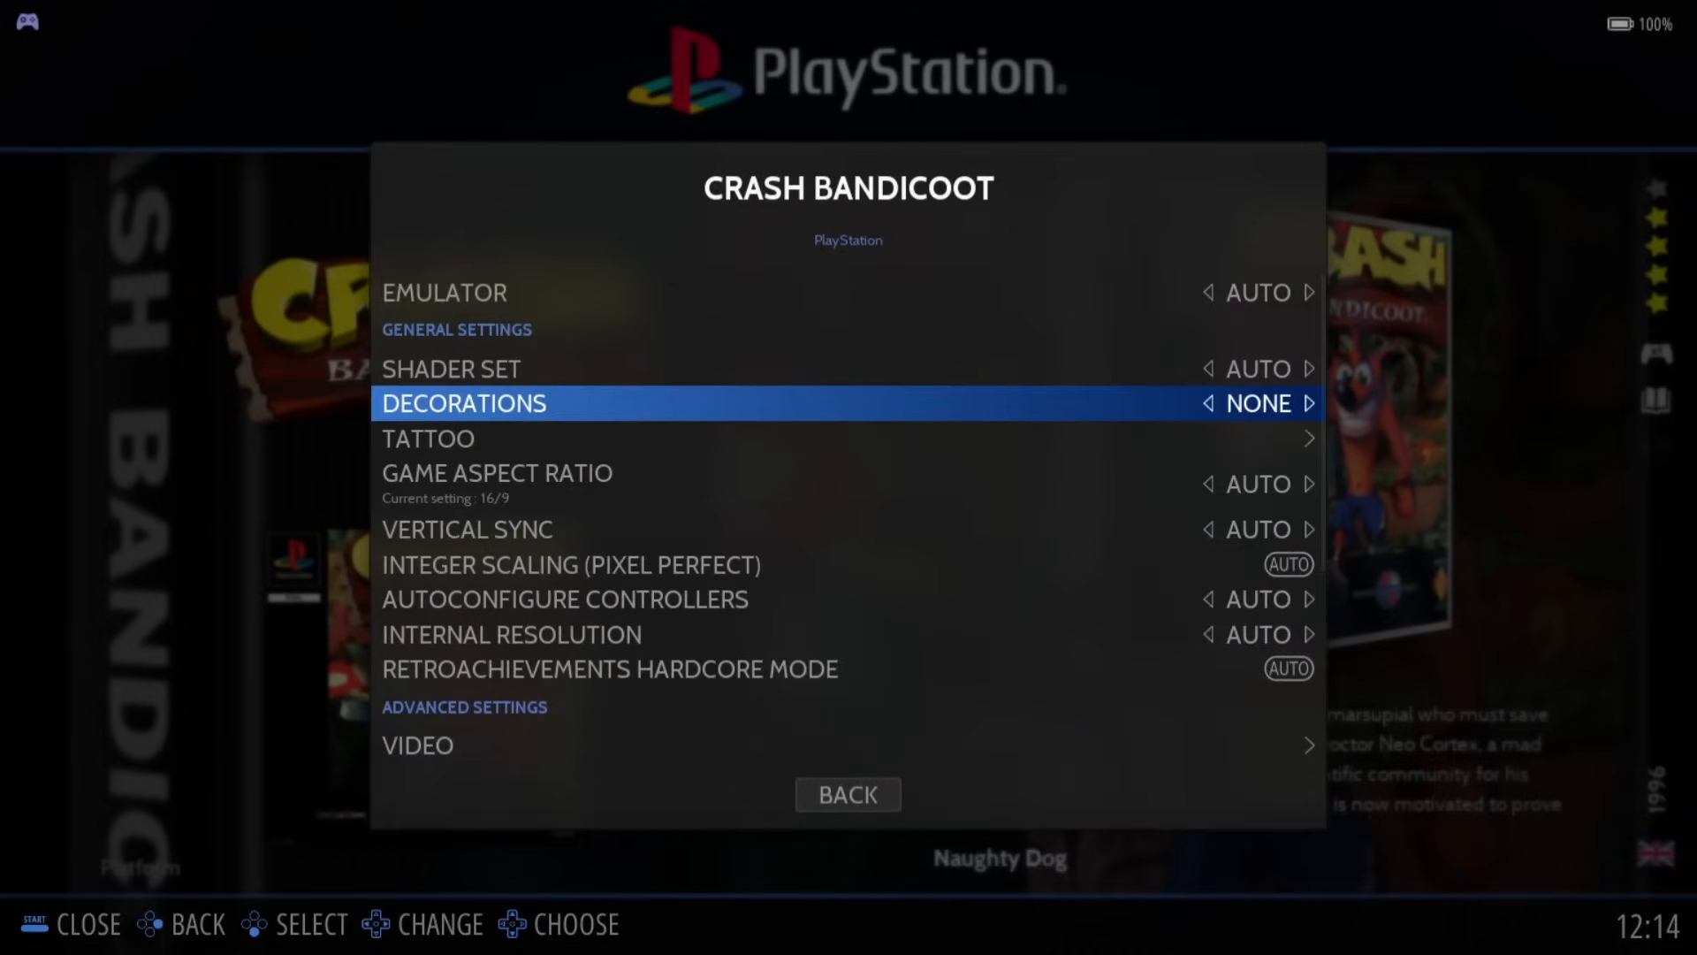
key("Escape")
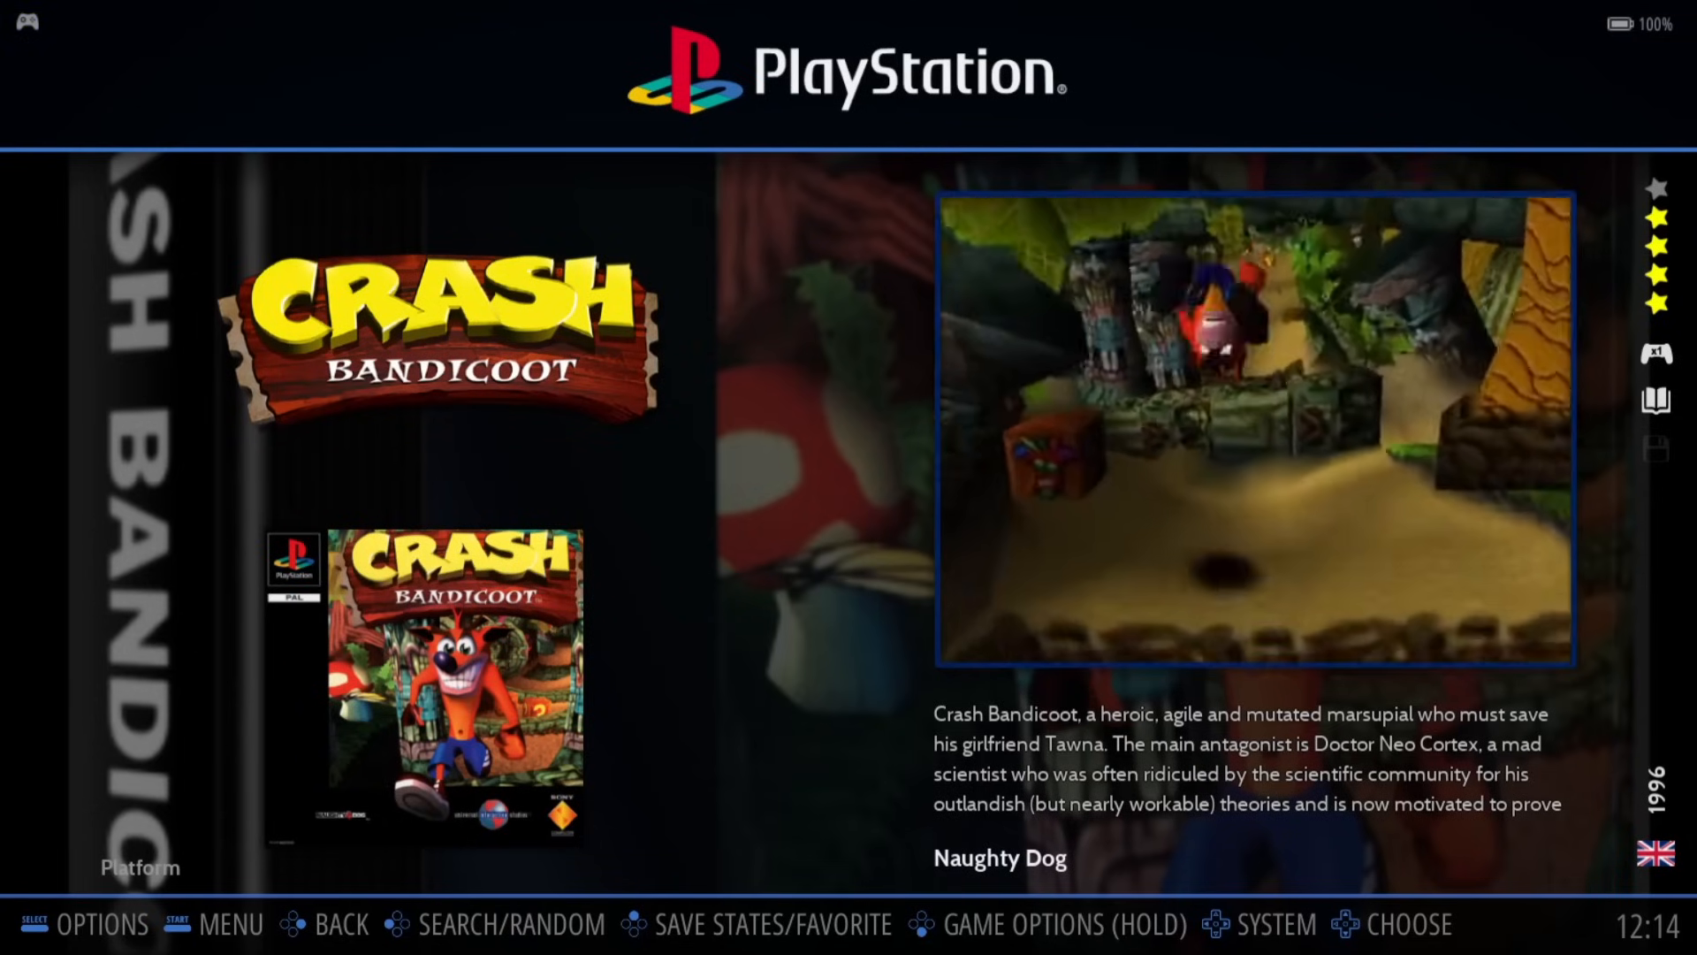
key("Return")
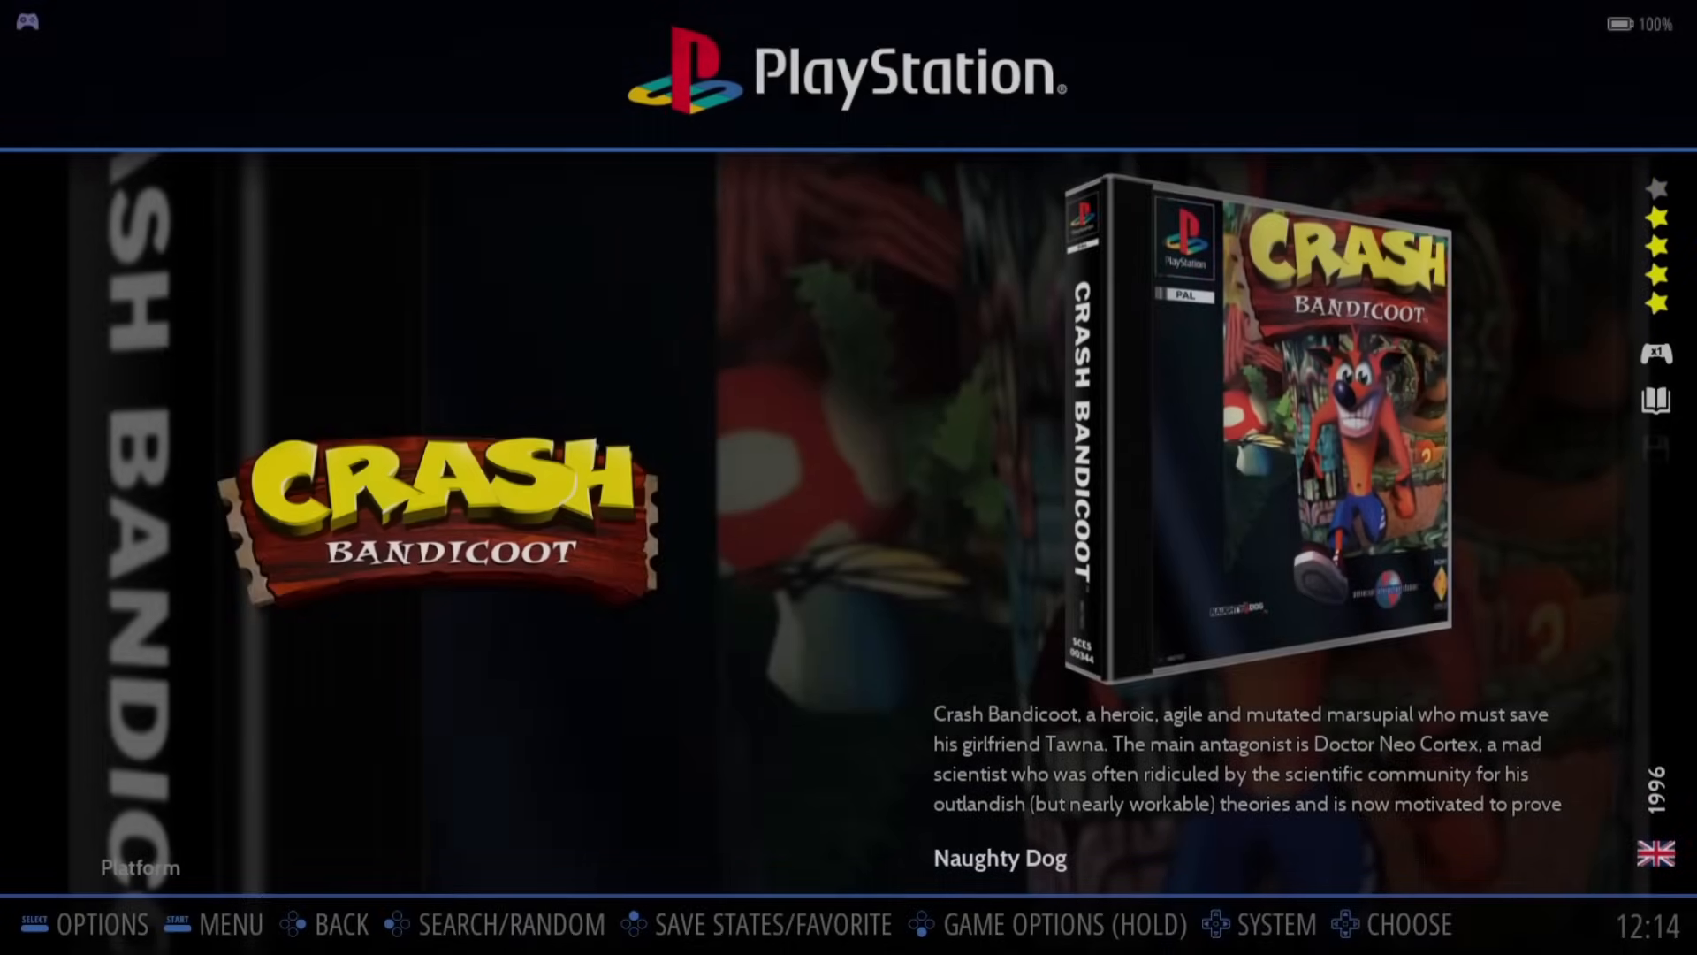
Step: Open the advanced system options for PlayStation and return to the view options
key("Return")
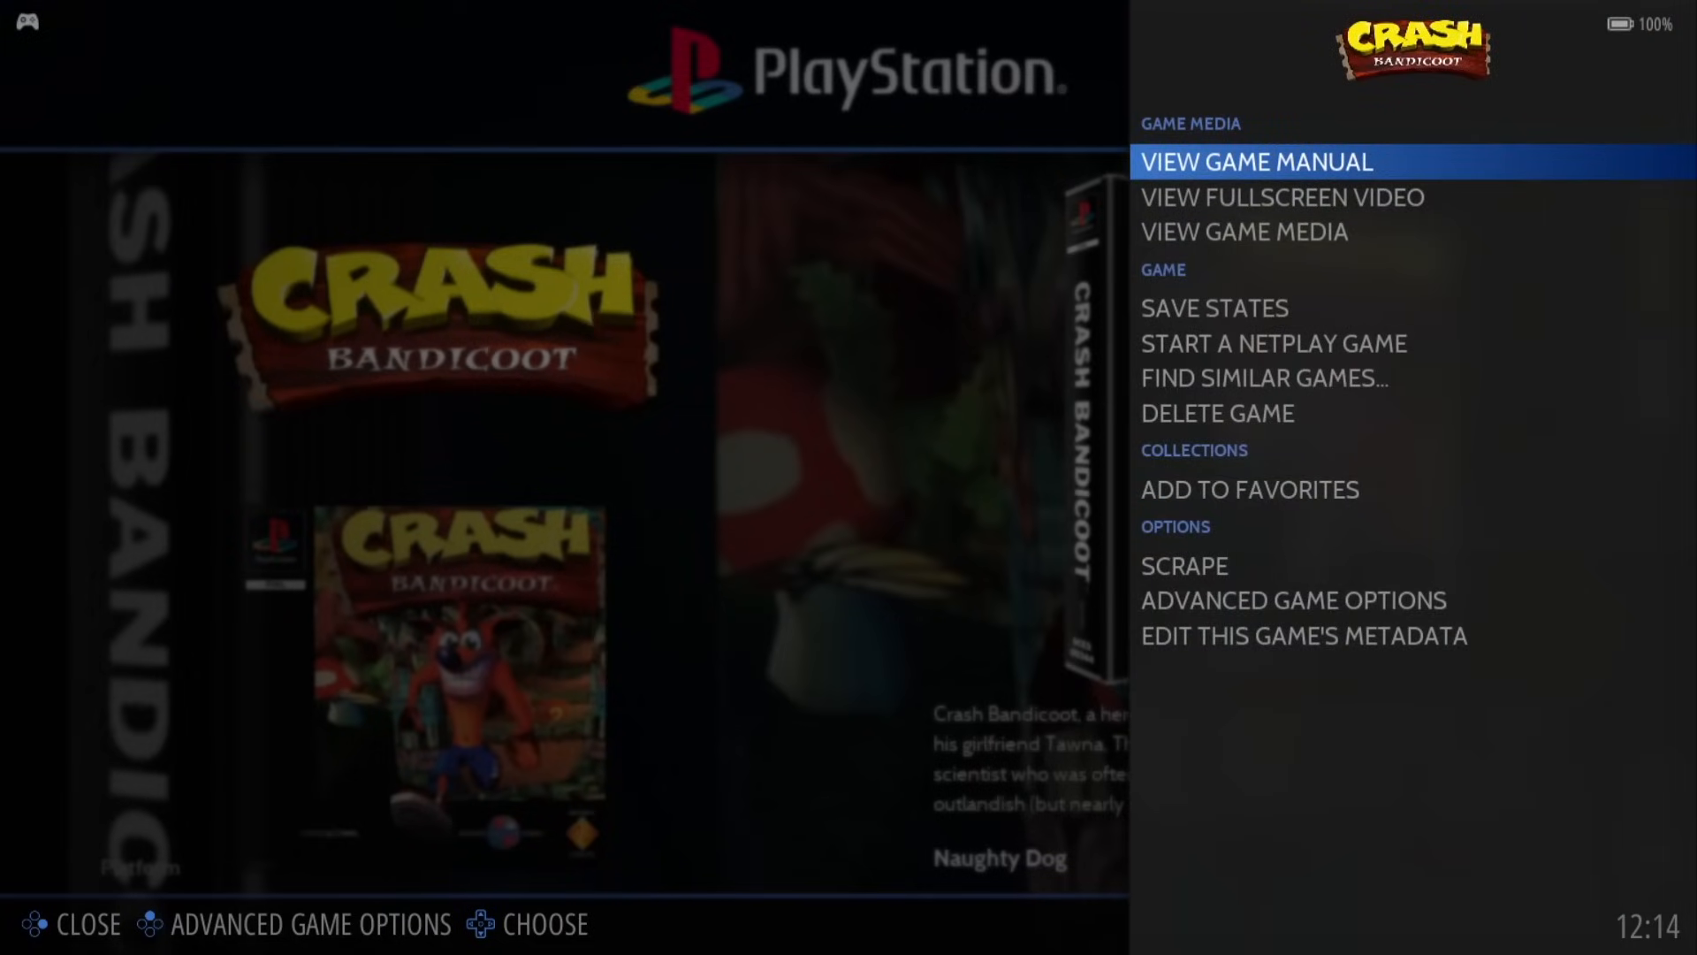
key("BackSpace")
key("F1")
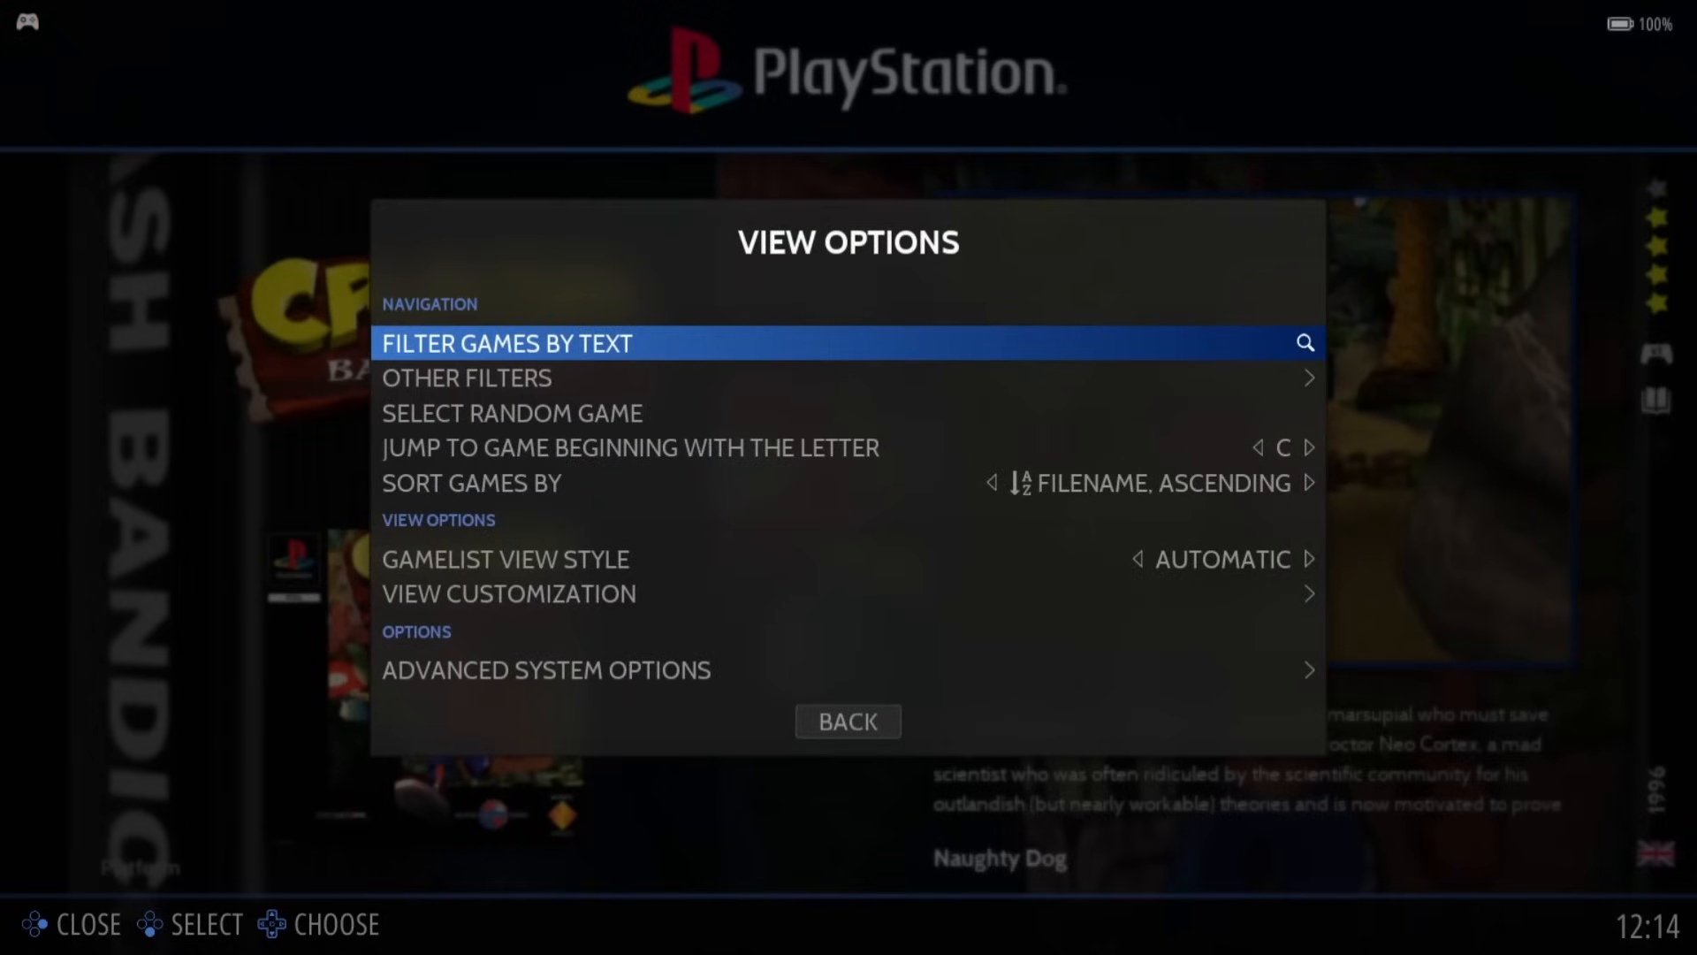
key("Up")
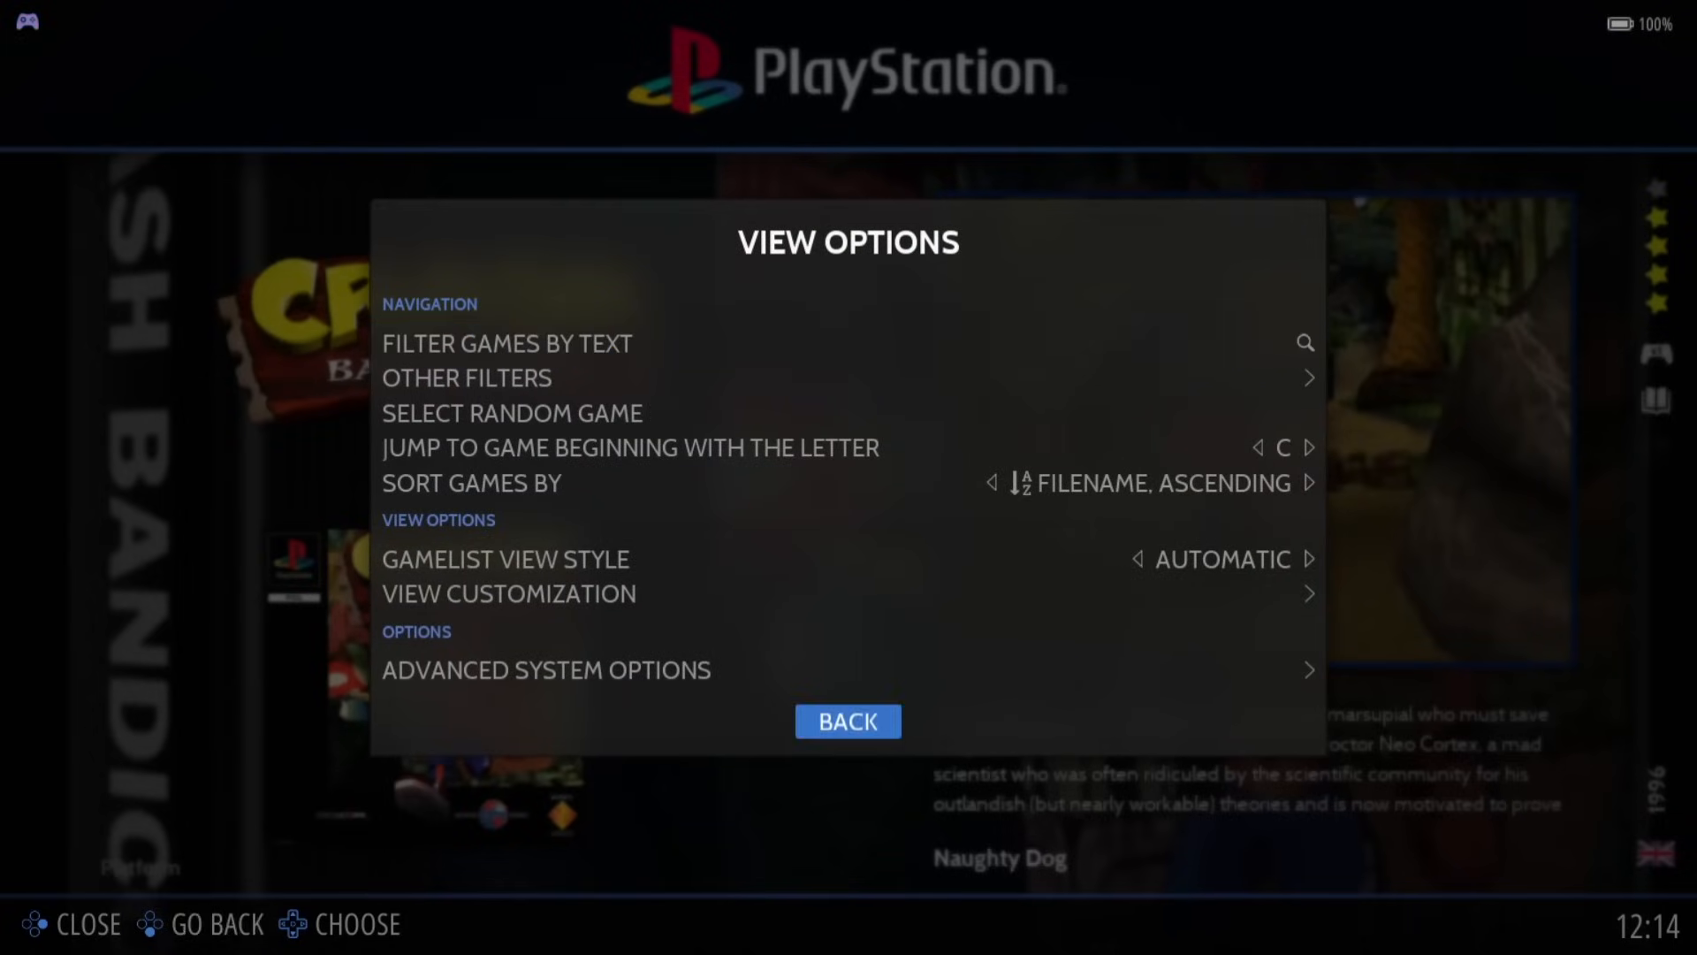
key("Up")
key("Return")
key("BackSpace")
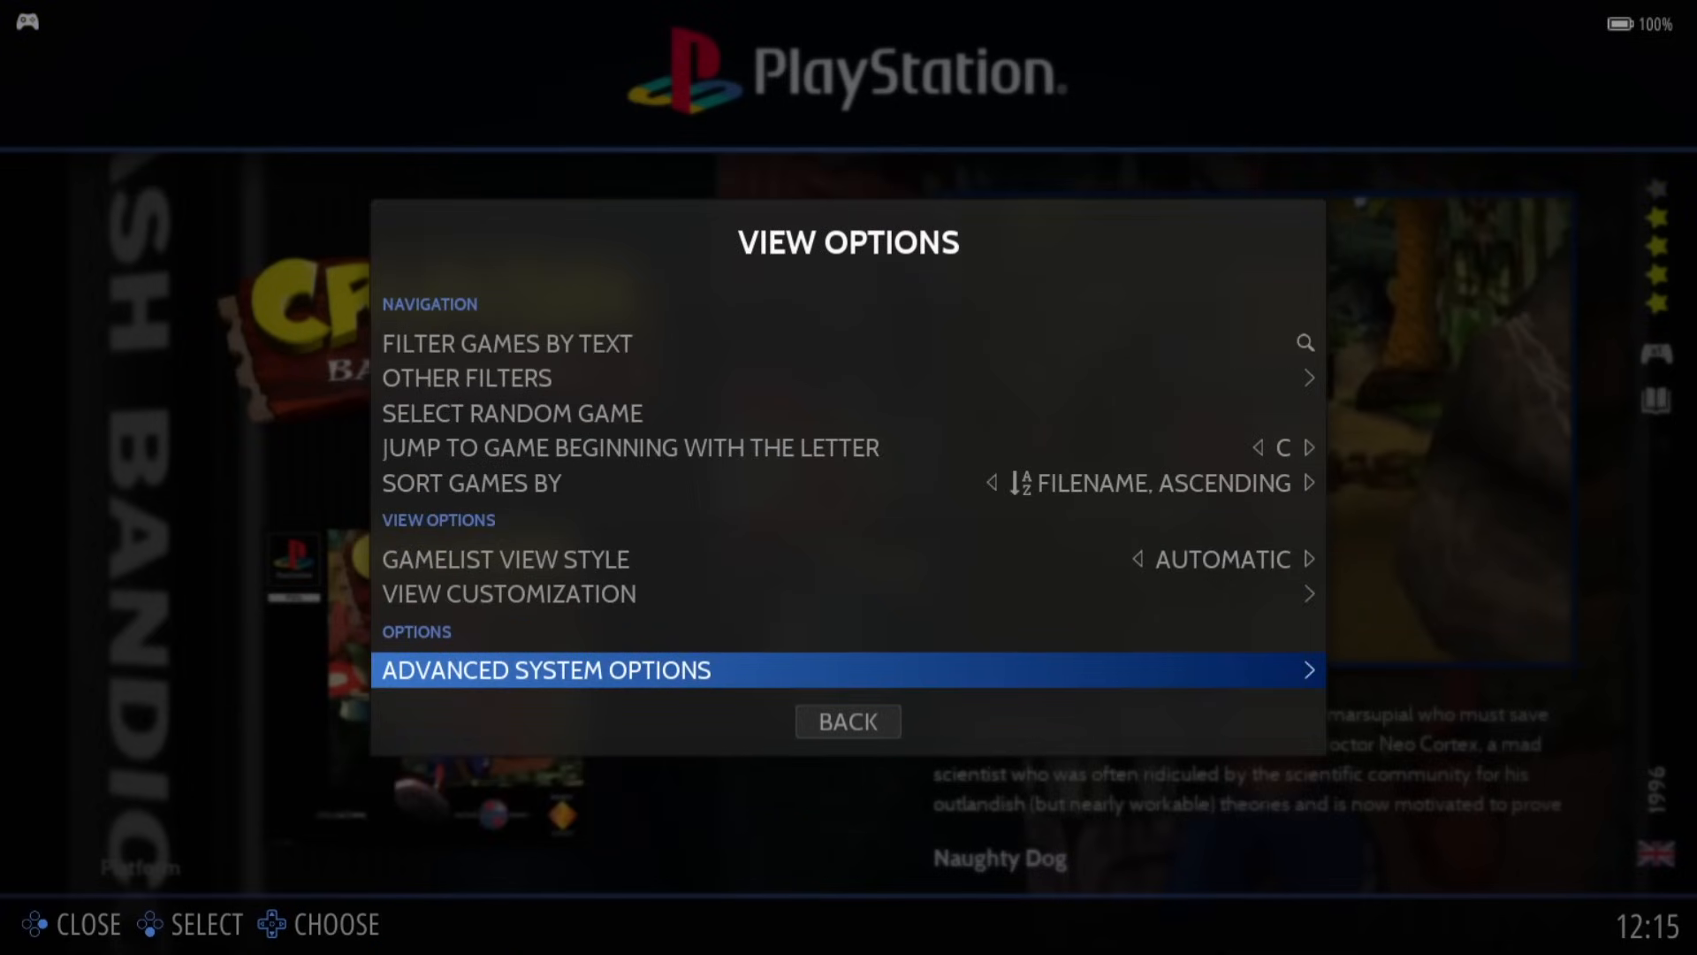
Step: Reopen Crash Bandicoot's advanced game options and turn on Integer Scaling (Pixel Perfect)
key("BackSpace")
key("Return")
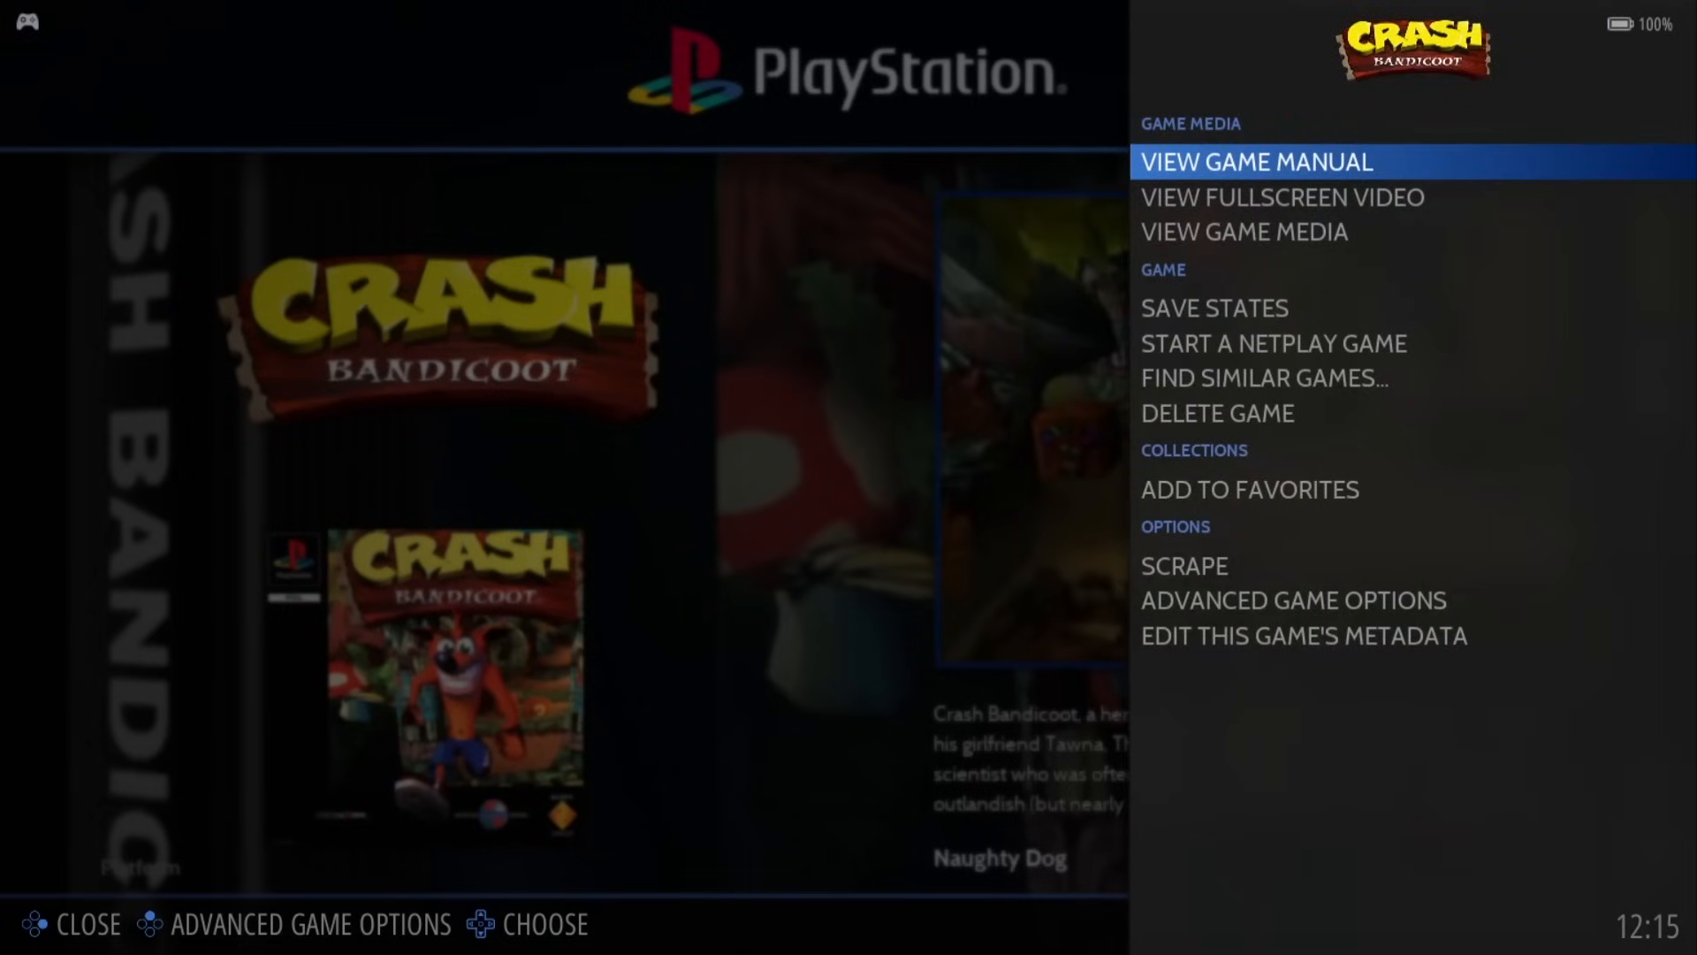
key("Up")
key("Up")
key("Return")
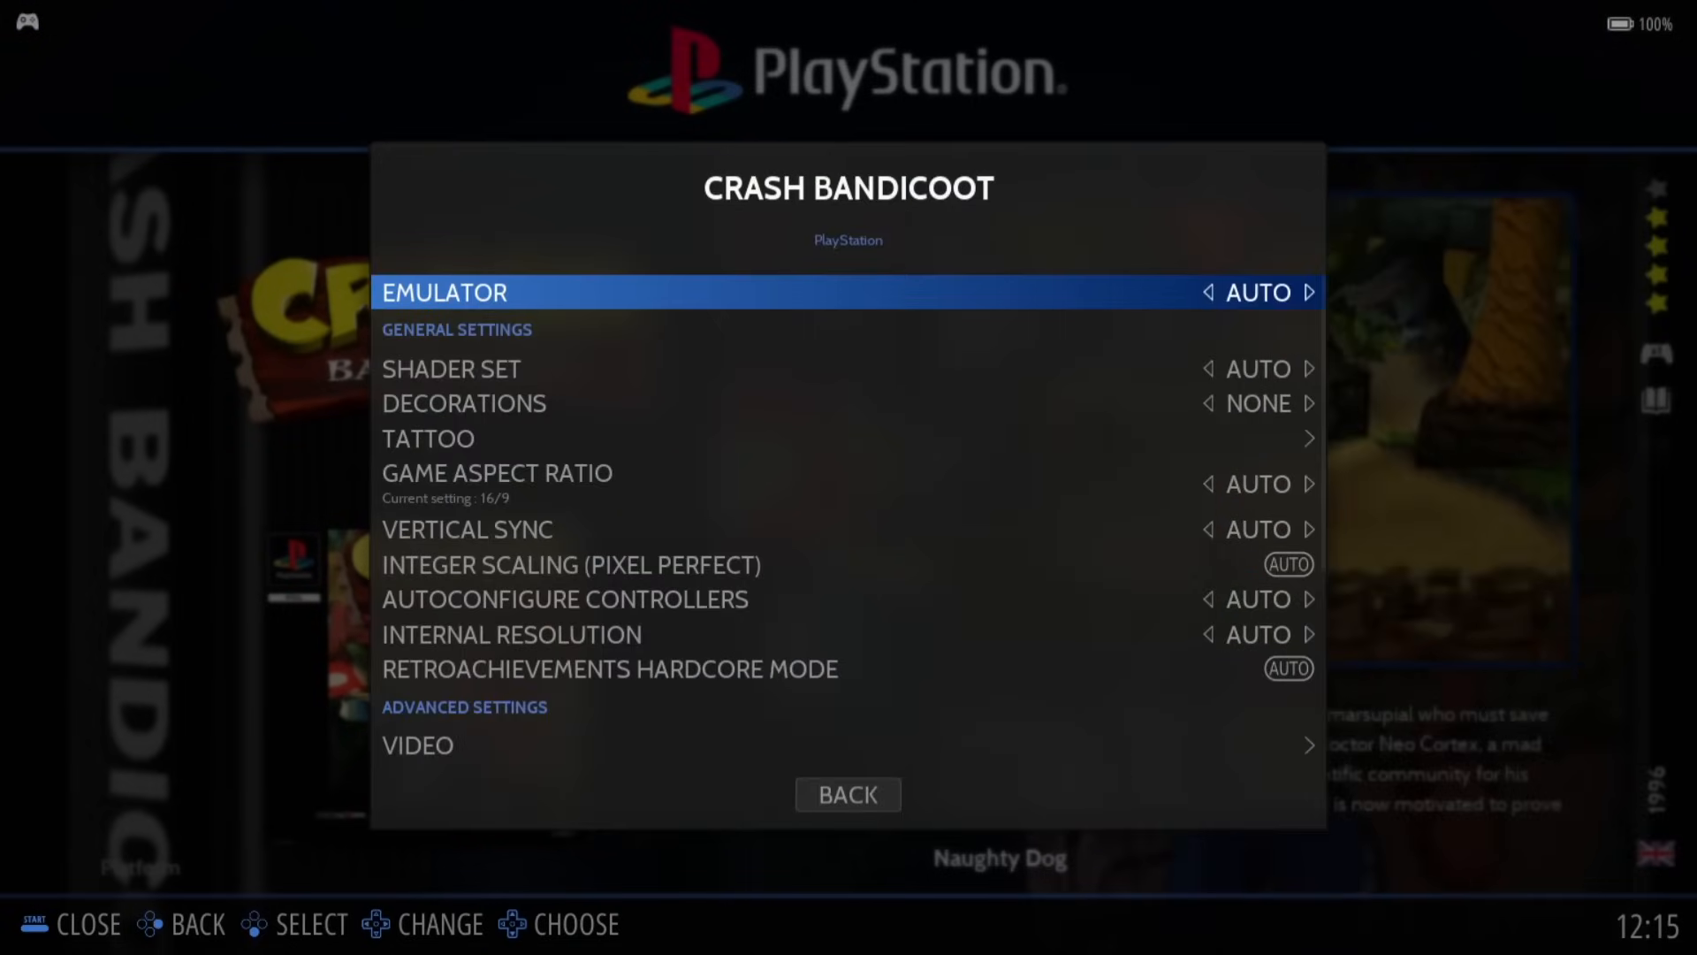
key("Down")
key("Down")
key("Down")
key("Down")
key("Down")
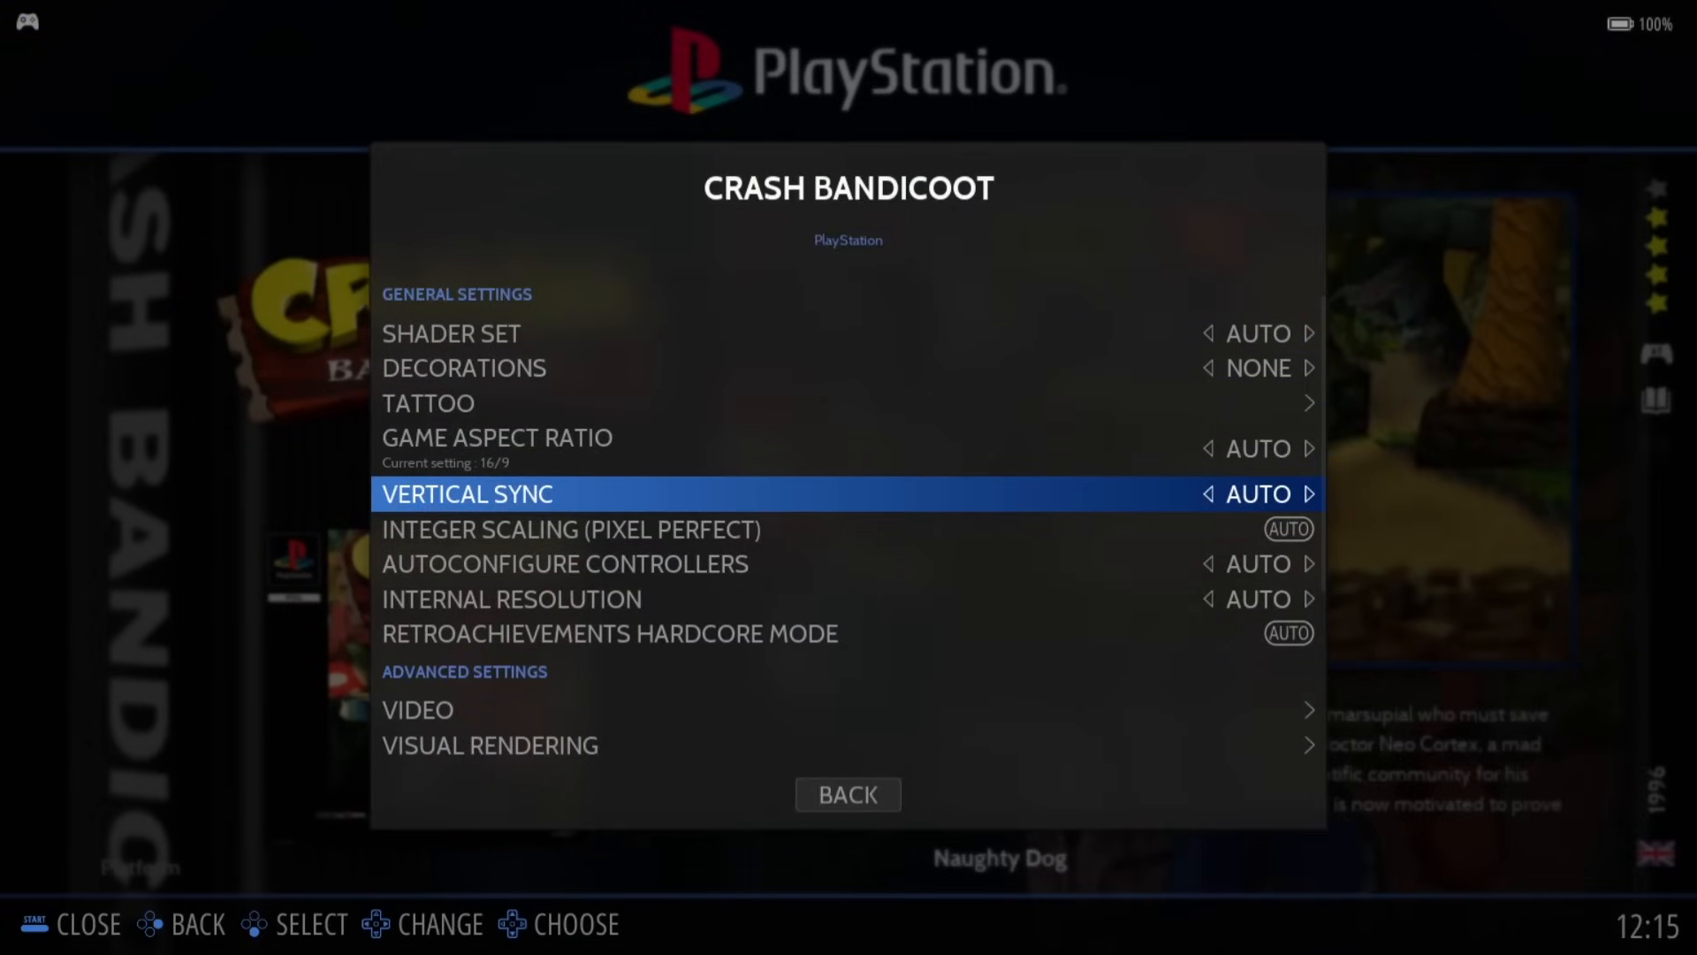
key("Down")
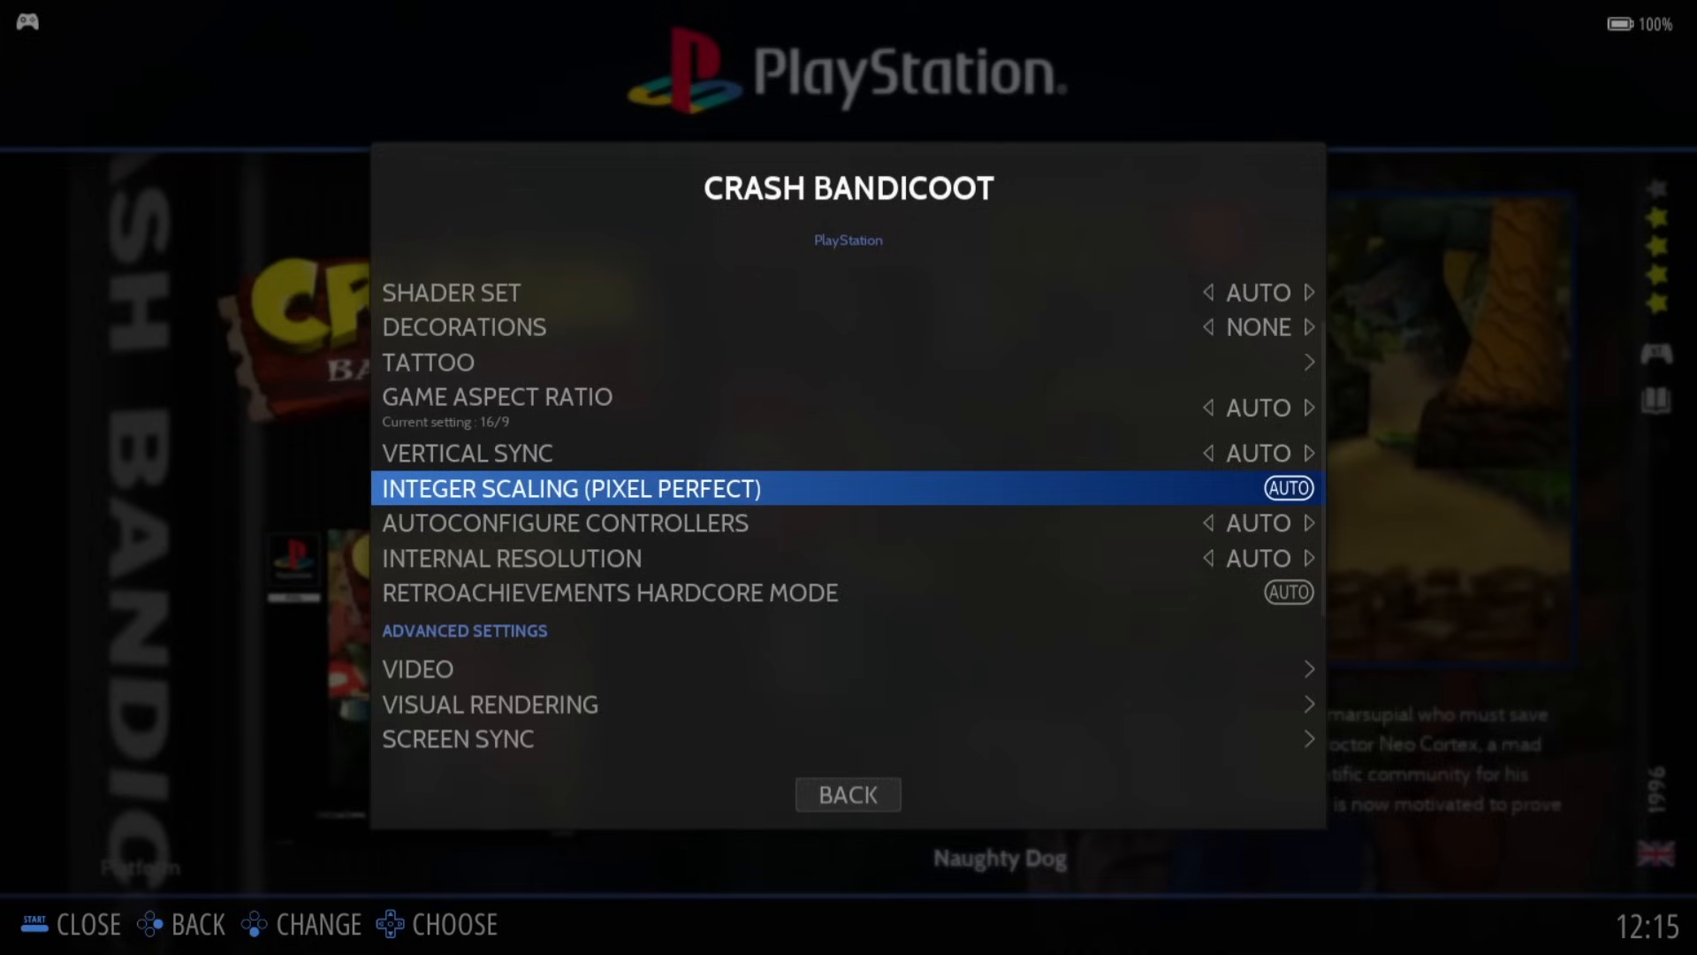
key("Return")
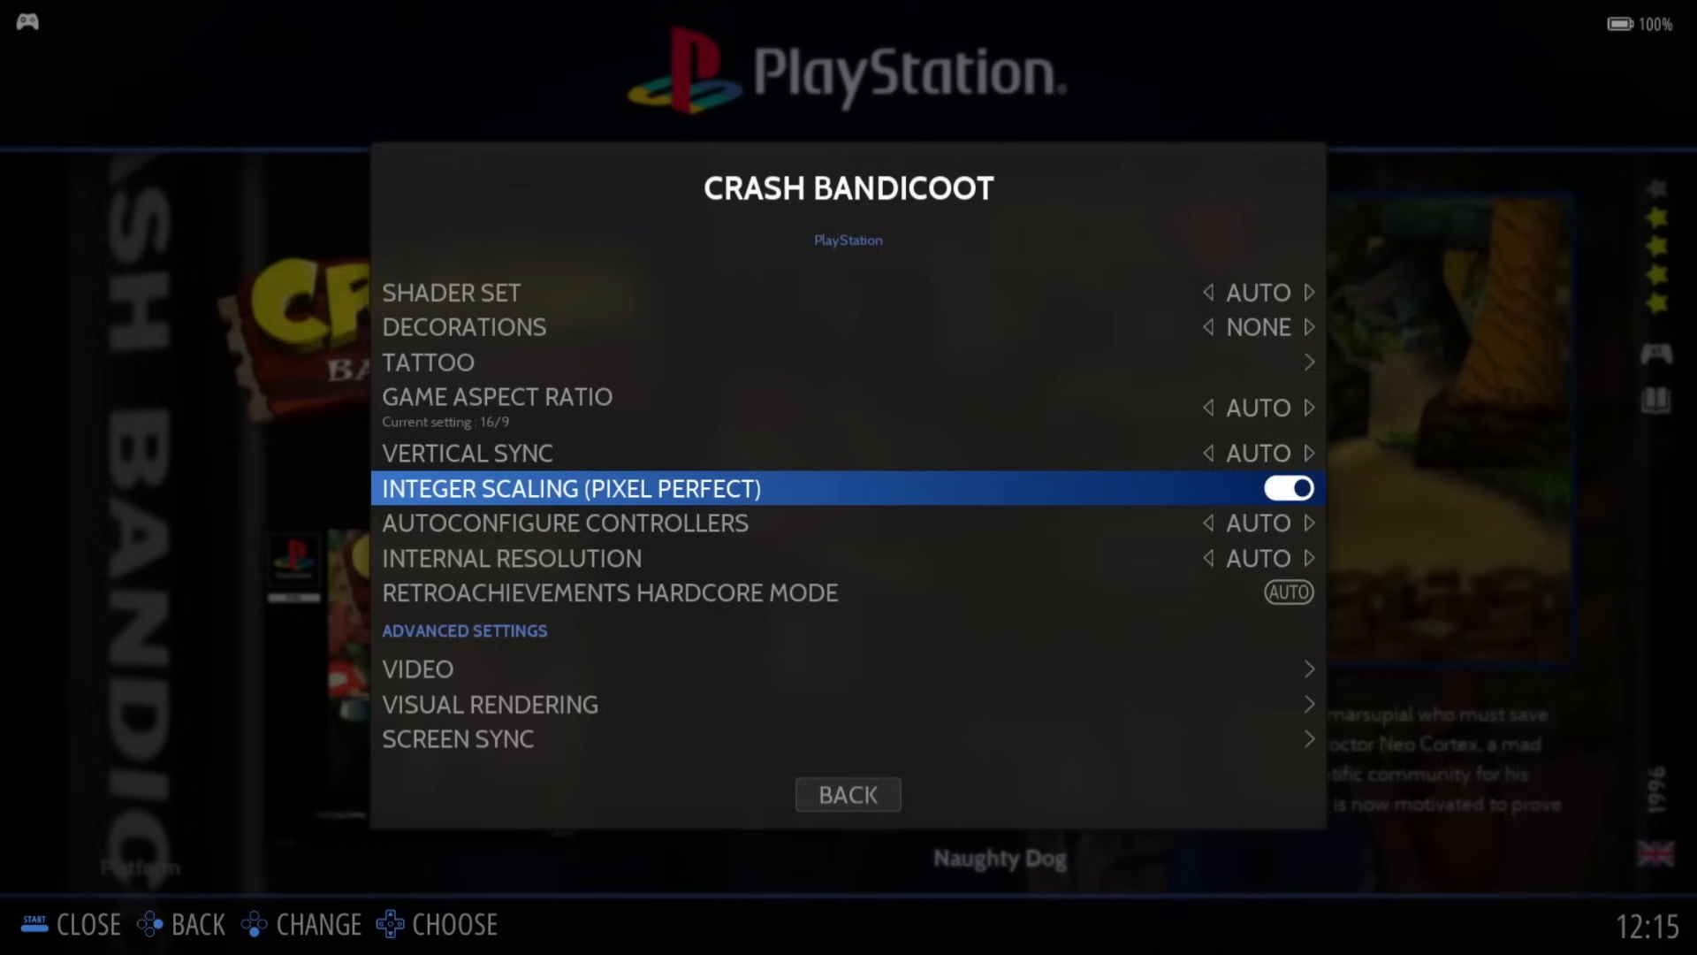
Step: Set Crash Bandicoot's internal resolution to 4X
key("Down")
key("Down")
key("Return")
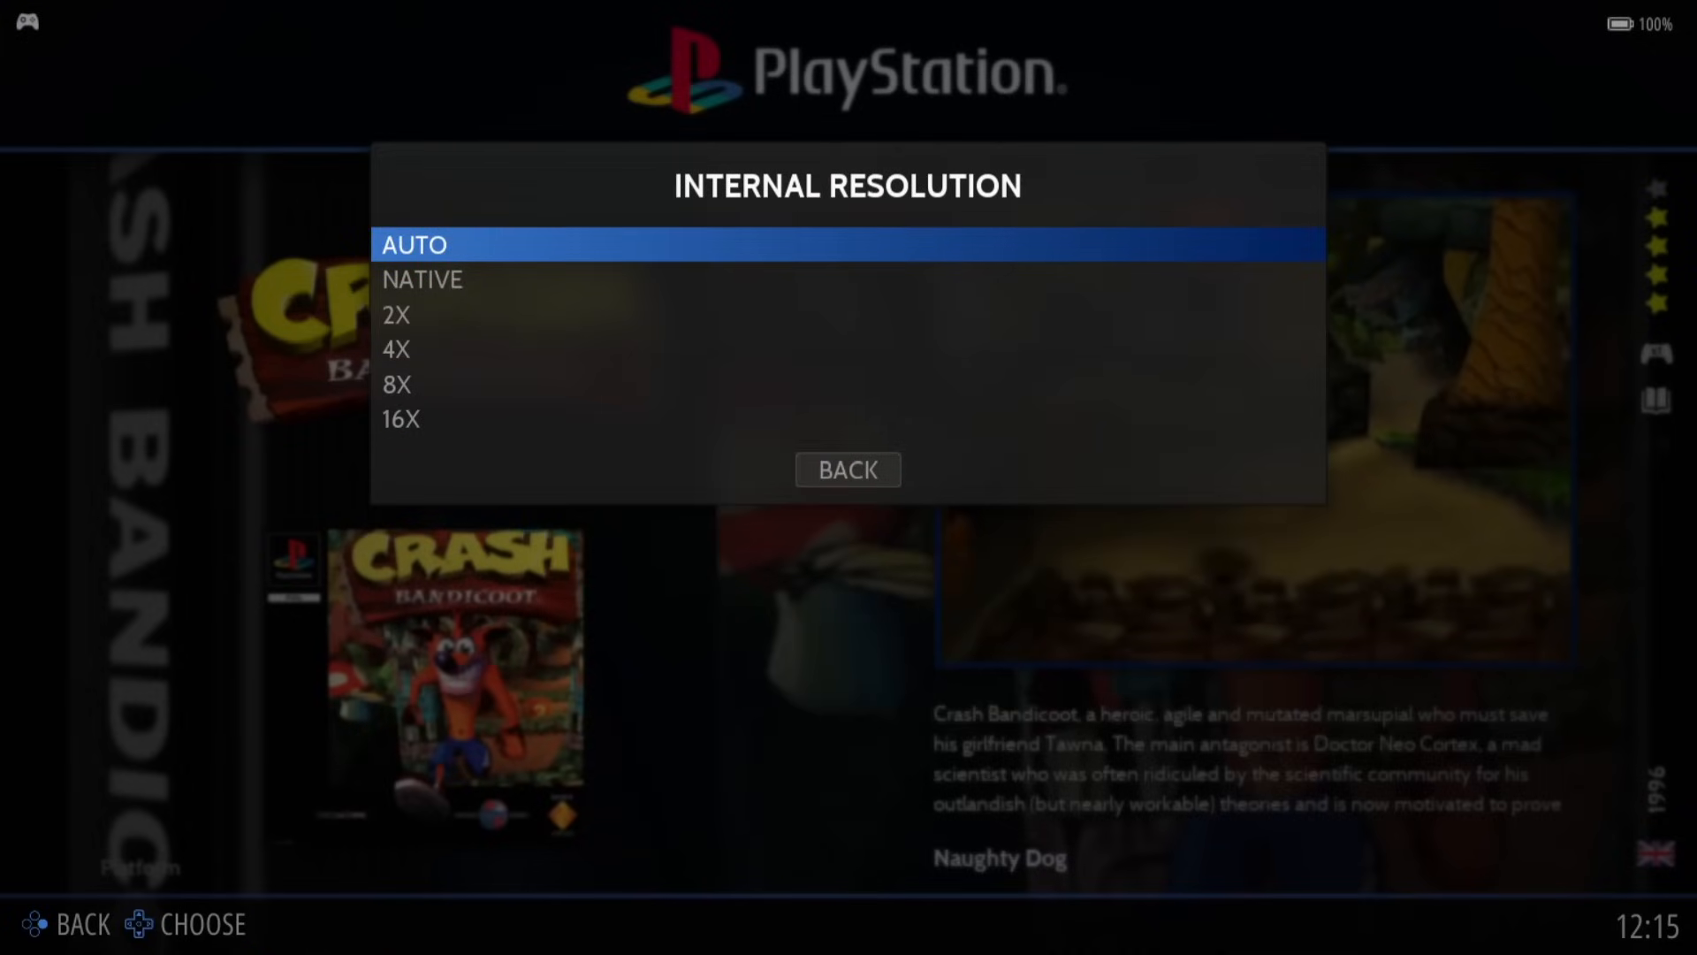
key("Down")
key("Down")
key("Down")
key("Return")
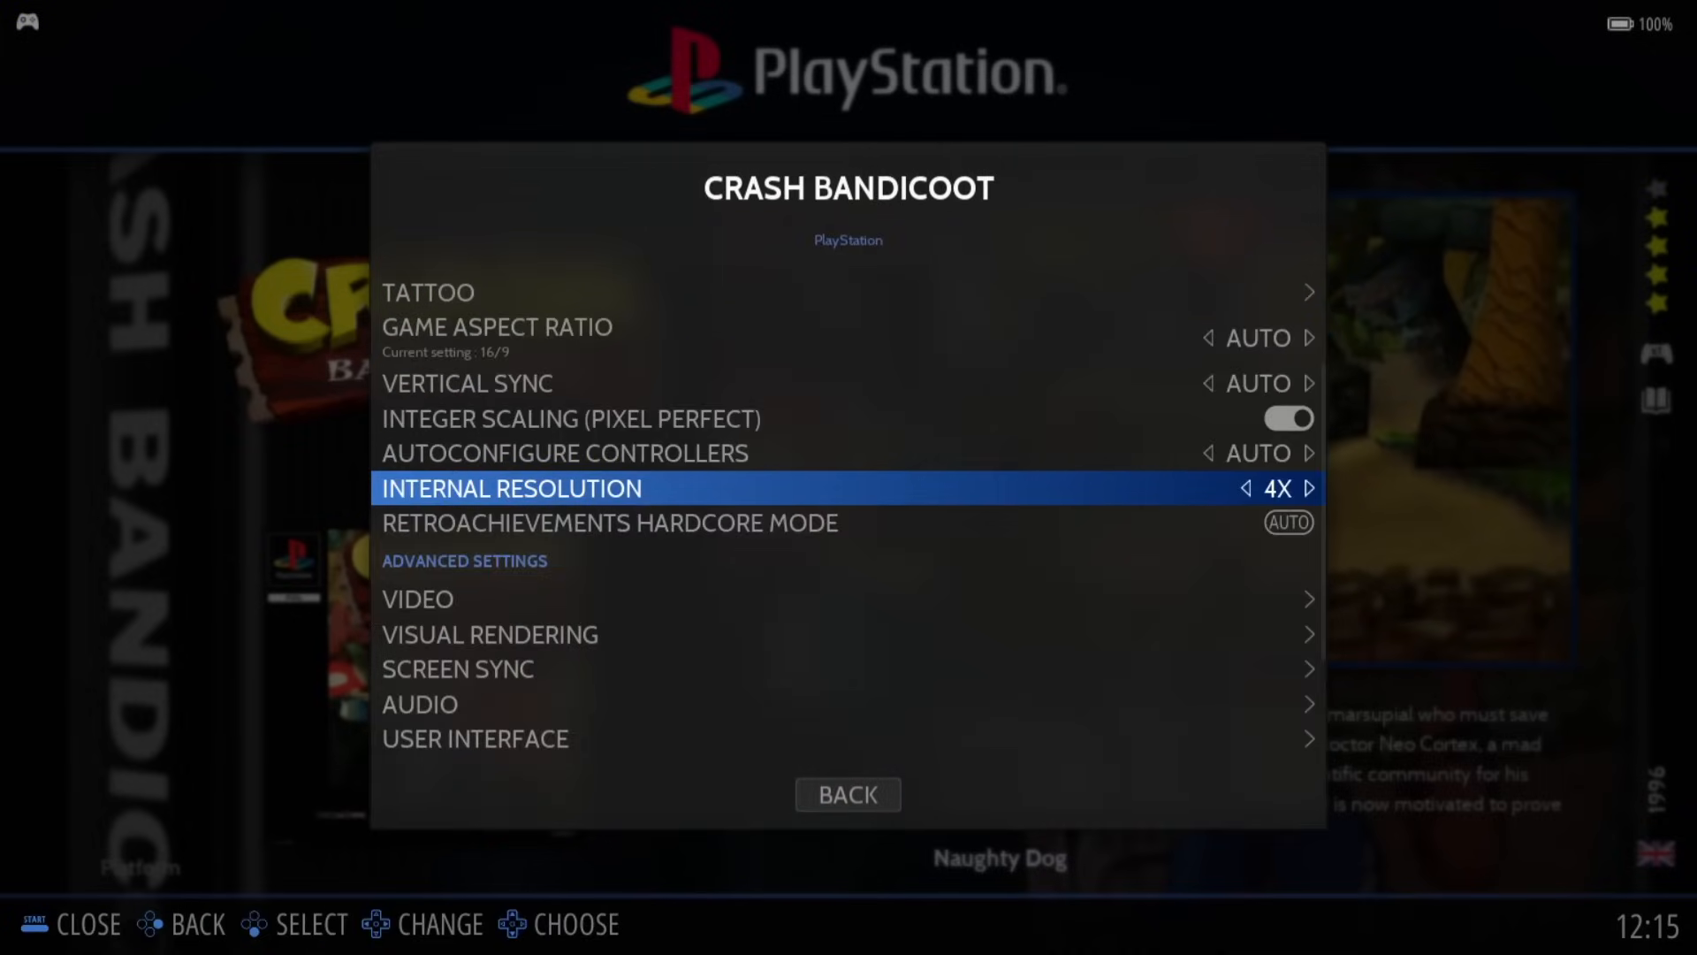
Step: Turn on Smooth Games (Bilinear Filtering) in Crash Bandicoot's visual rendering settings
key("Down")
key("Down")
key("Down")
key("Return")
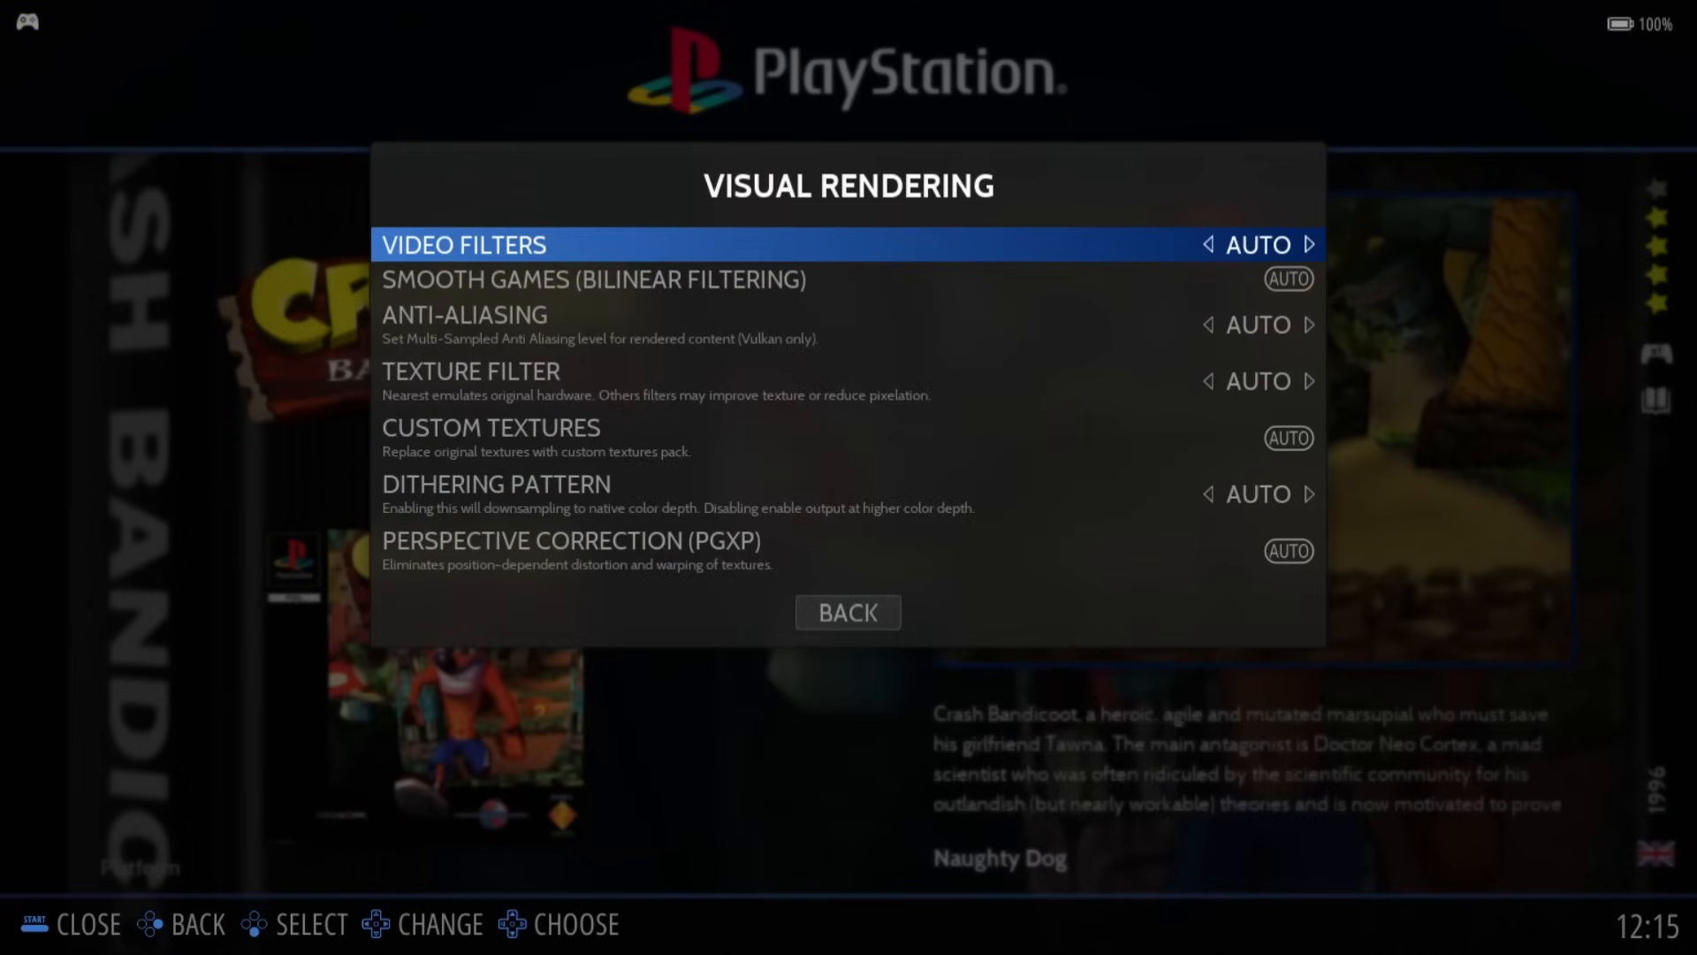
key("Down")
key("Return")
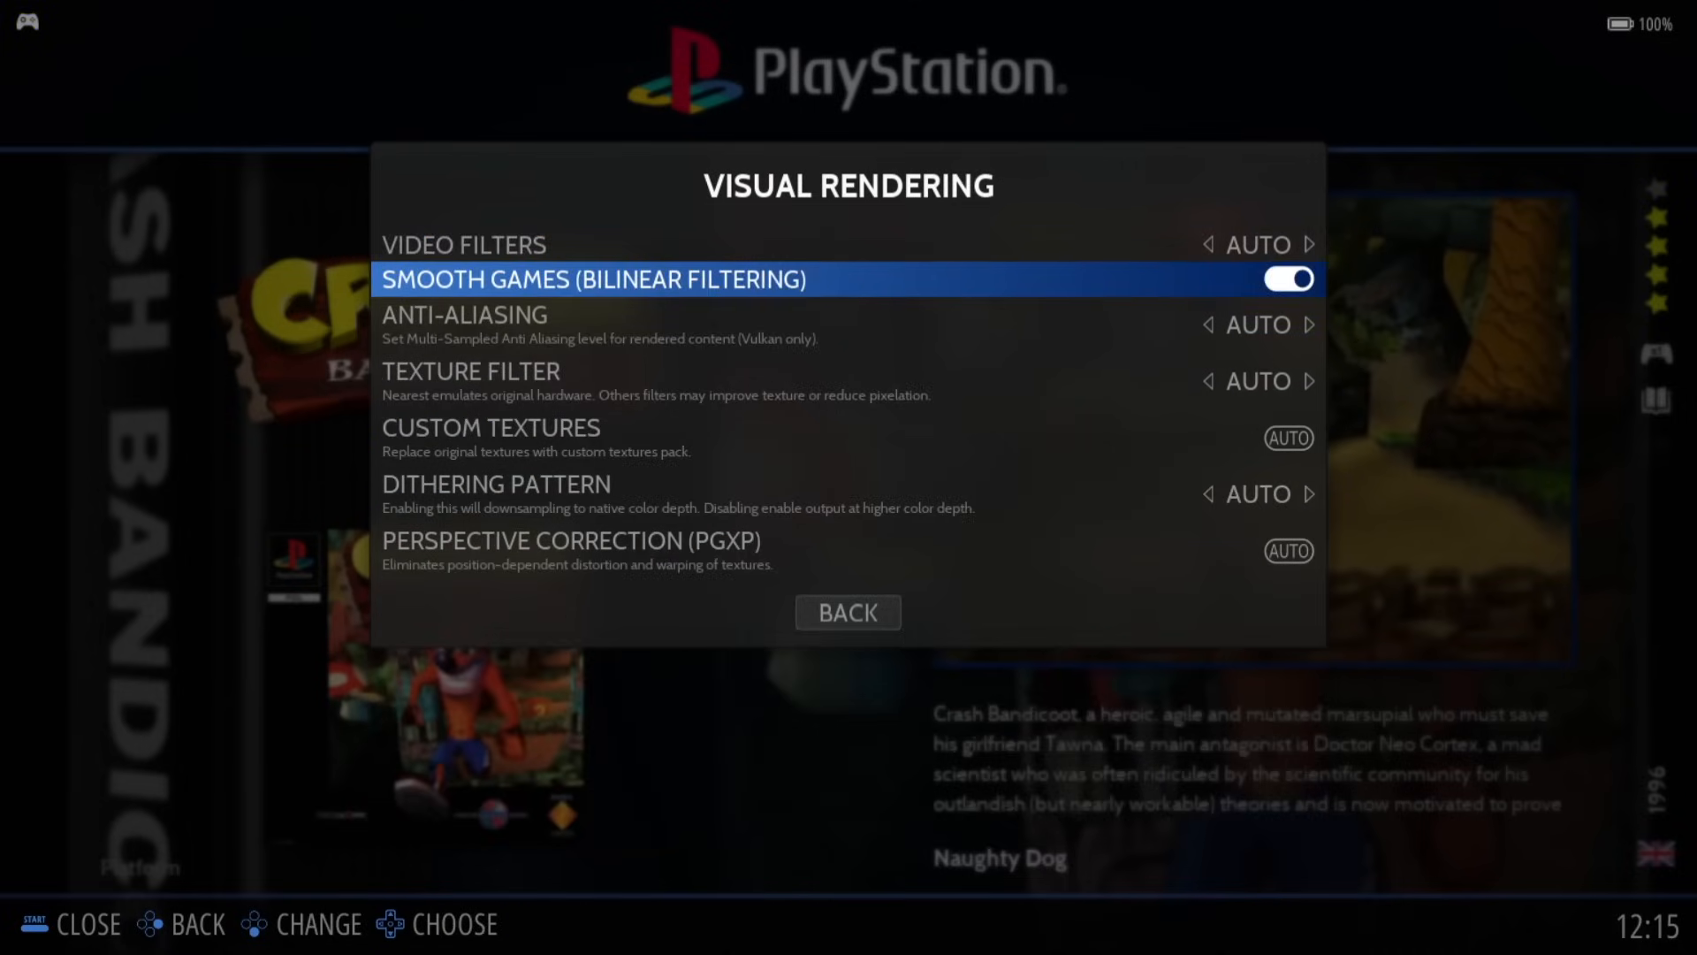
Step: Choose an anti-aliasing level for Crash Bandicoot and return to the PlayStation game list
key("Down")
key("Down")
key("Up")
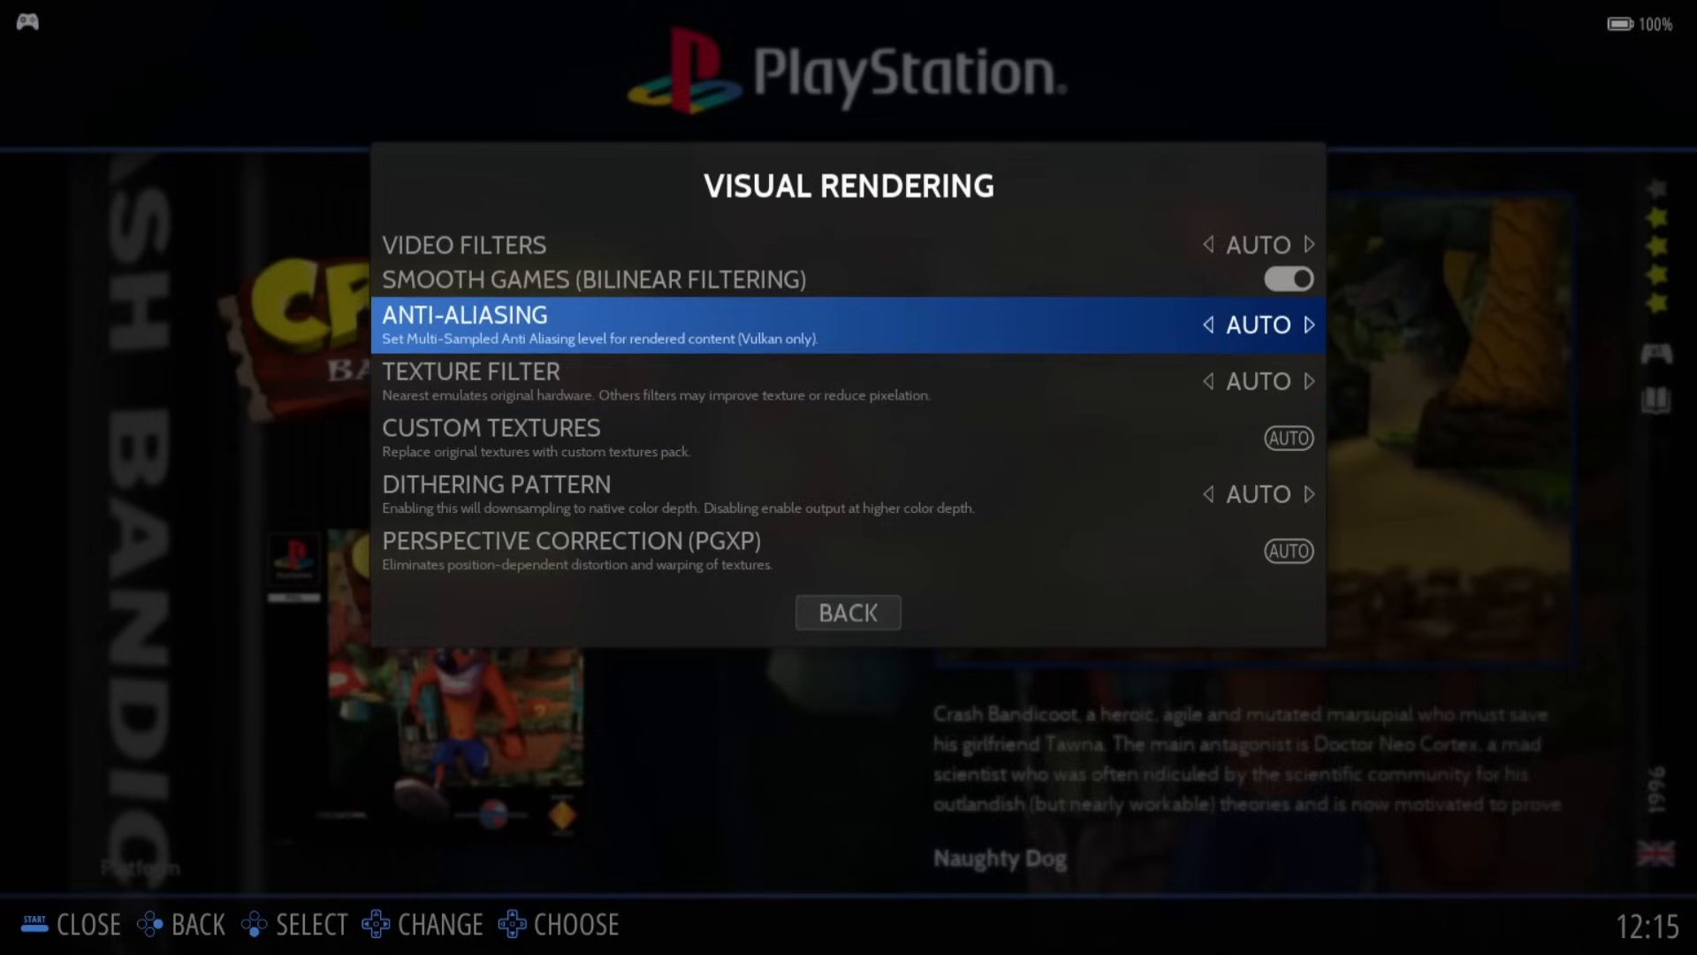
key("Return")
key("Down")
key("Down")
key("Down")
key("Return")
key("Escape")
key("Down")
key("Escape")
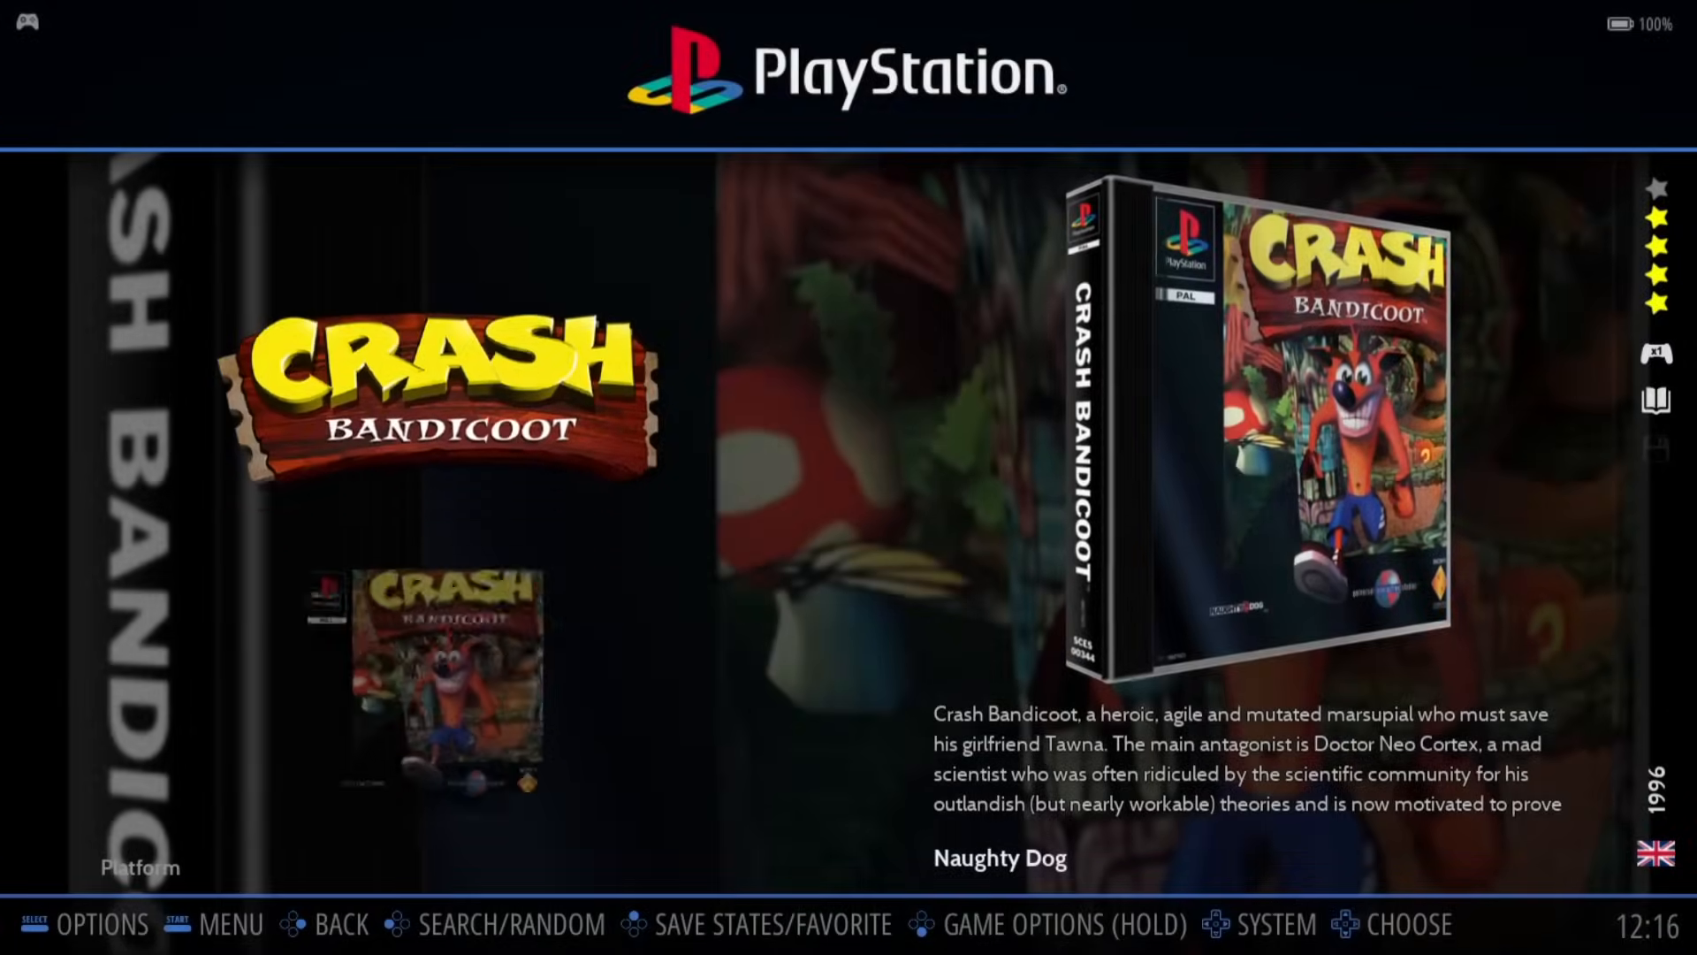
Step: Go from the PlayStation system to the Favorites collection and try to open it
key("space")
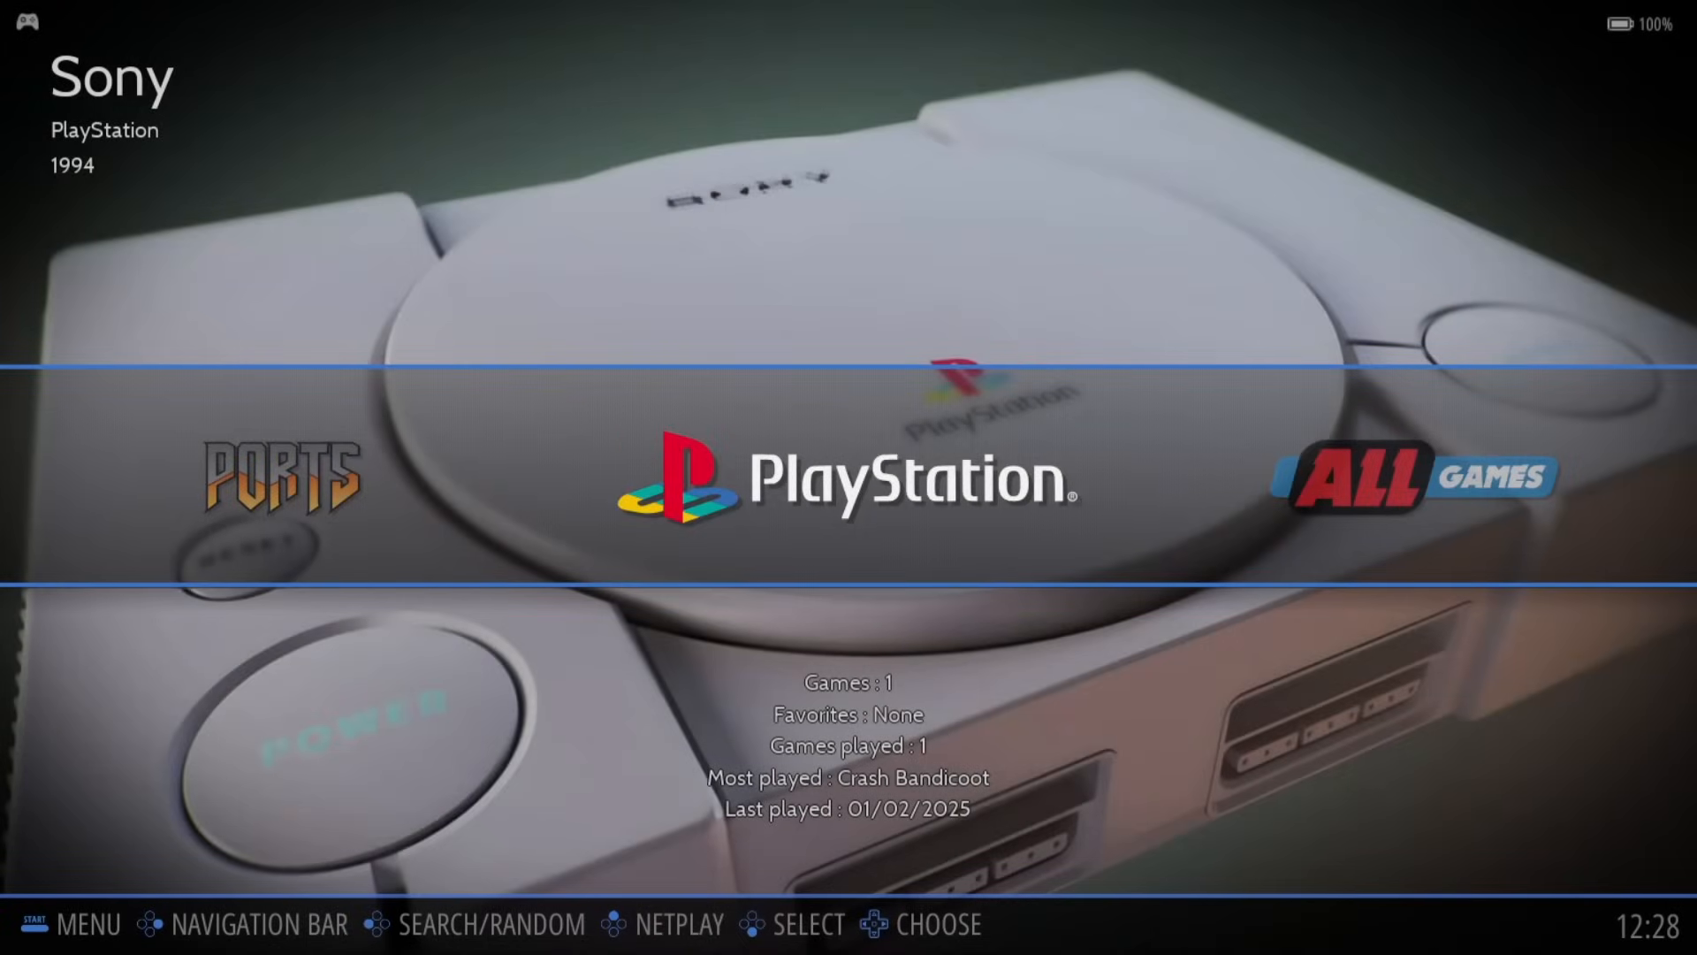
key("Left")
key("Left")
key("Left")
key("Left")
key("Left")
key("Left")
key("Left")
key("Left")
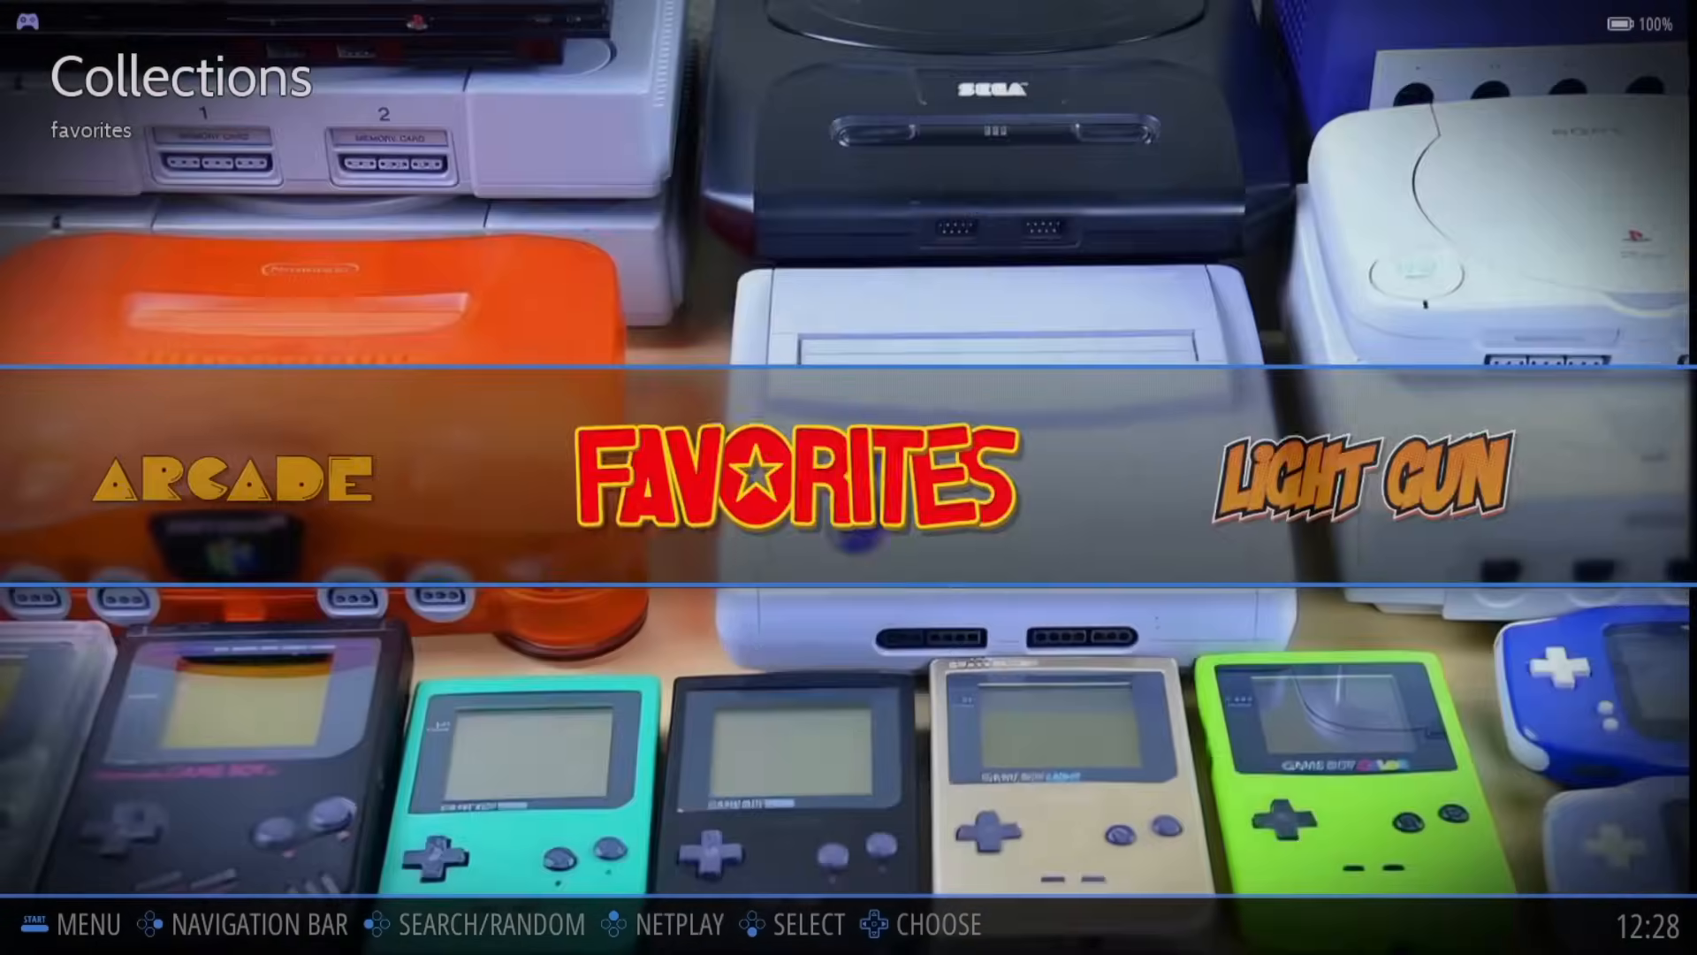
key("Return")
key("Escape")
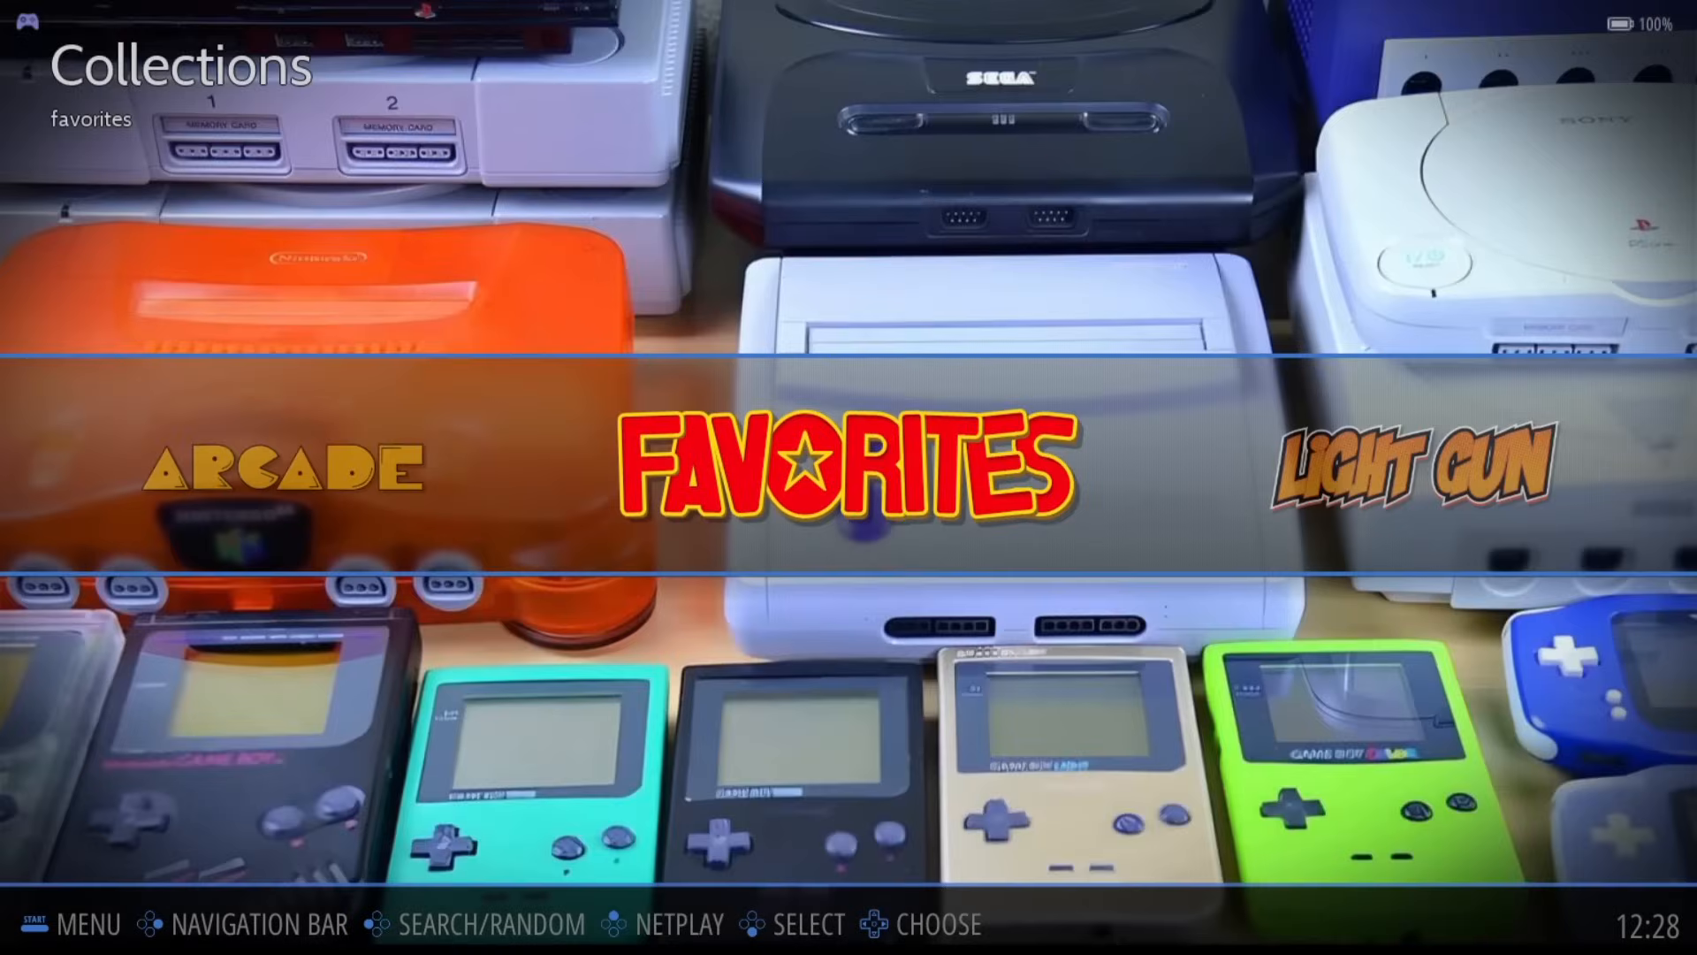
Step: Return to the PlayStation system and open its game list
key("Left")
key("Left")
key("Left")
key("Left")
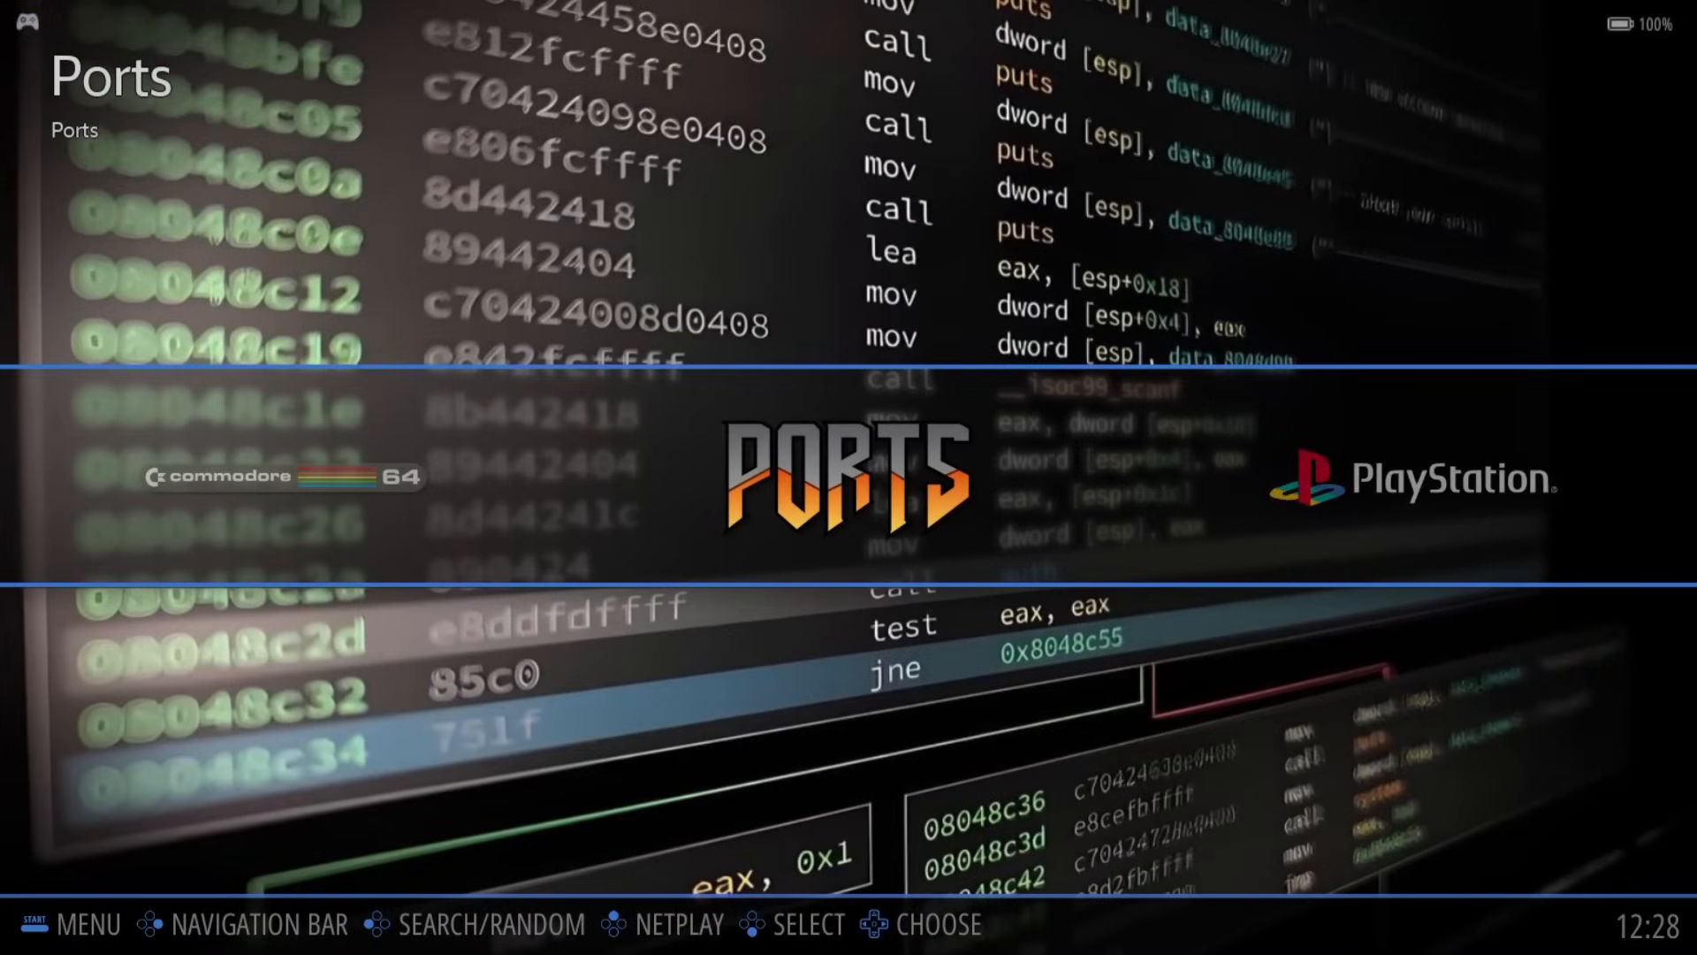
key("Right")
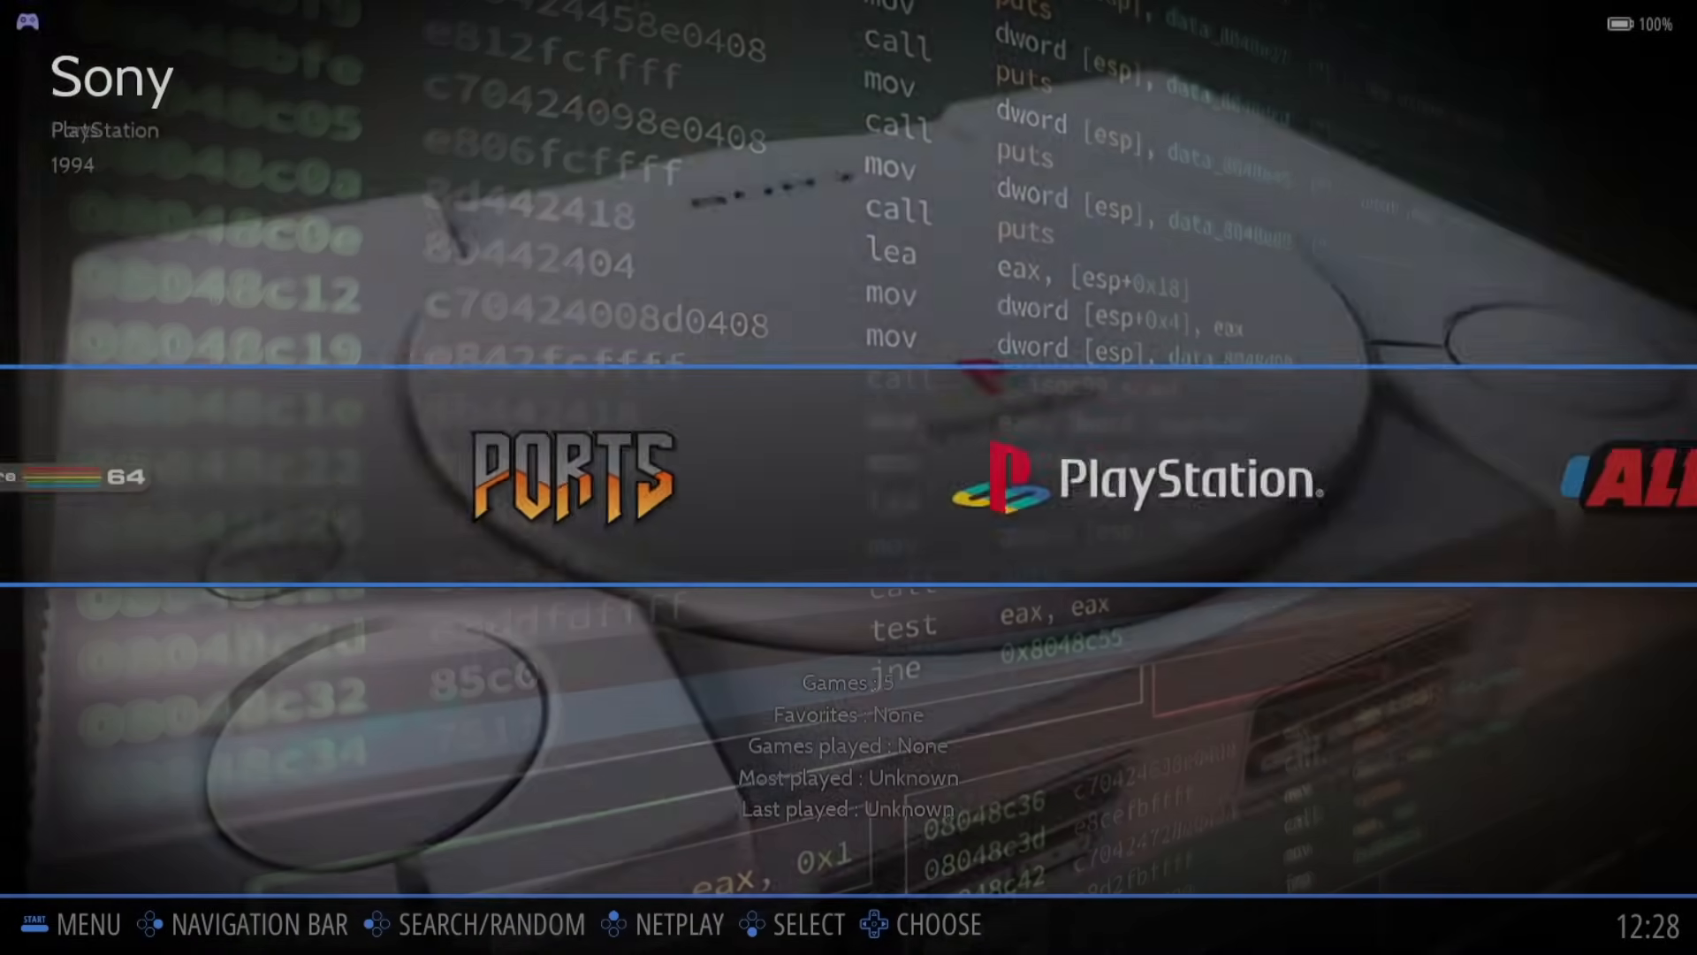
key("Left")
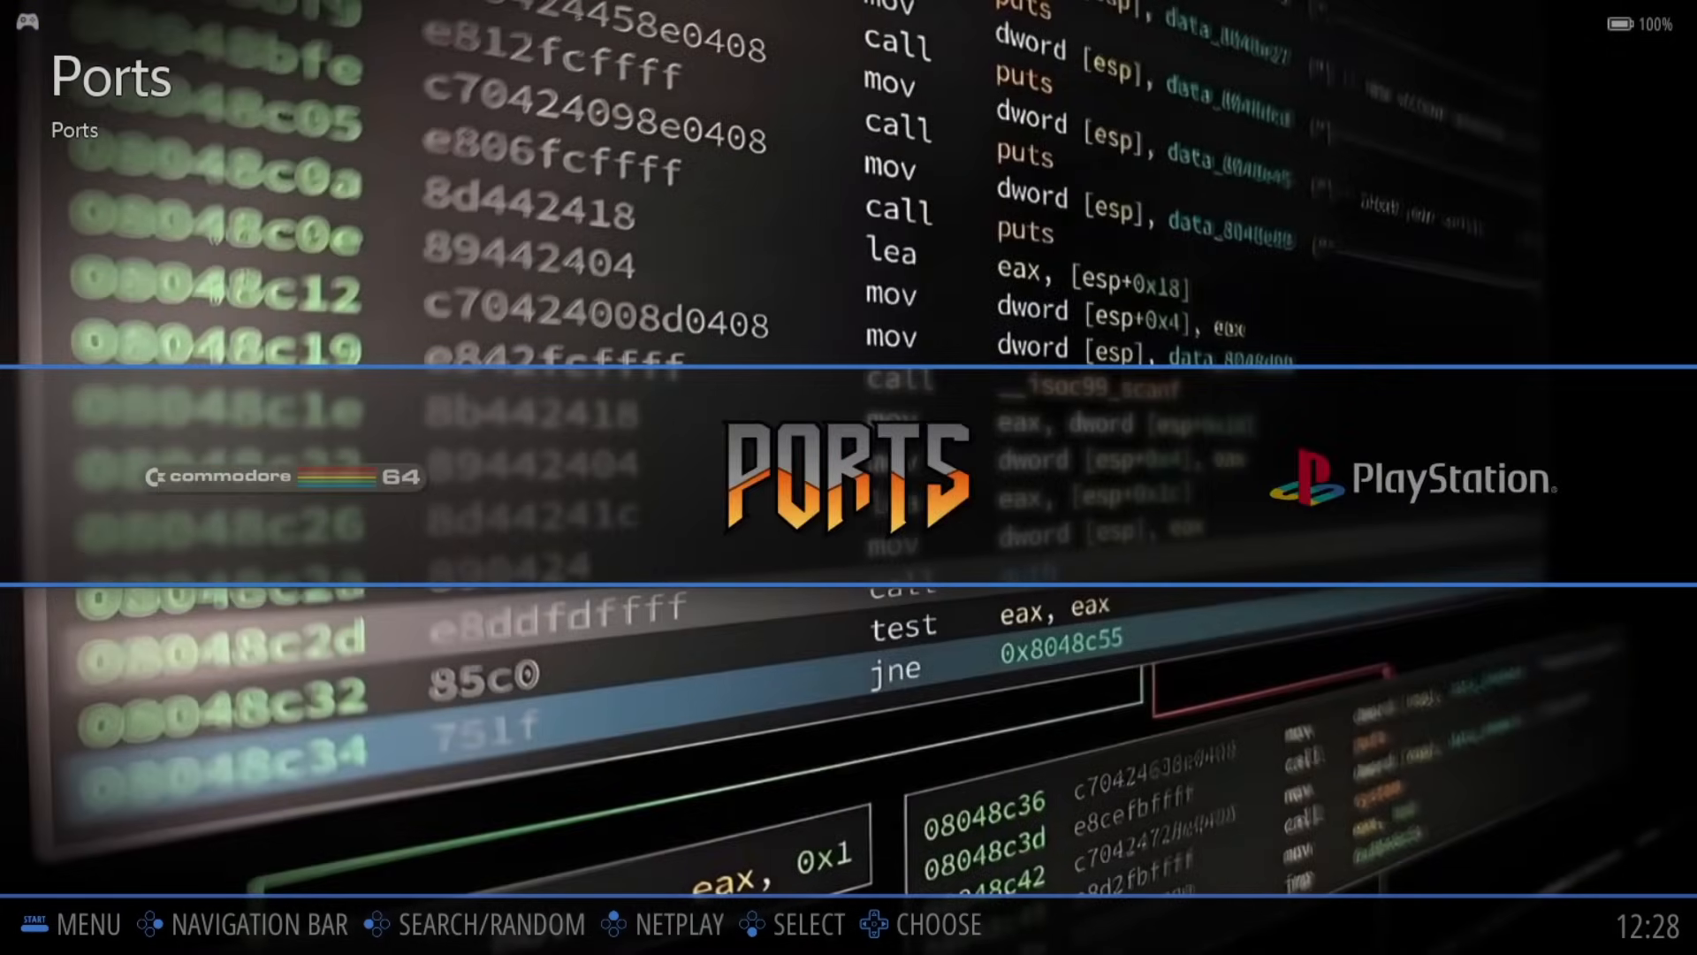
key("Right")
key("Return")
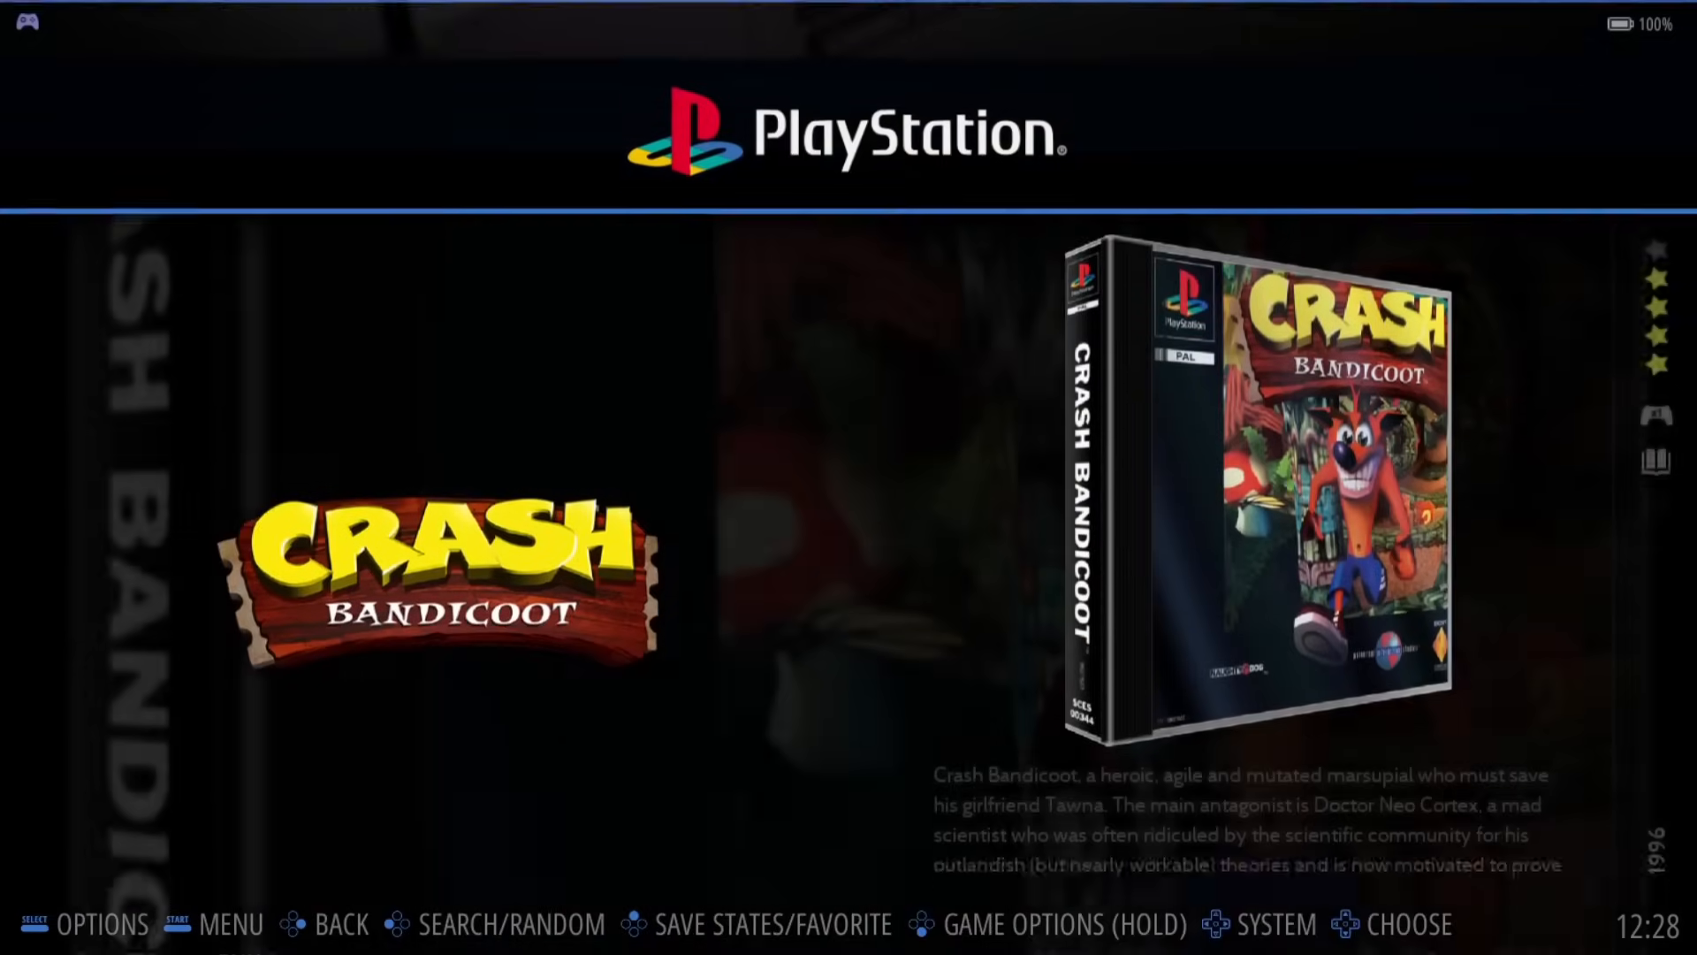
Step: Add Crash Bandicoot to the favorites through its game options
key("Return")
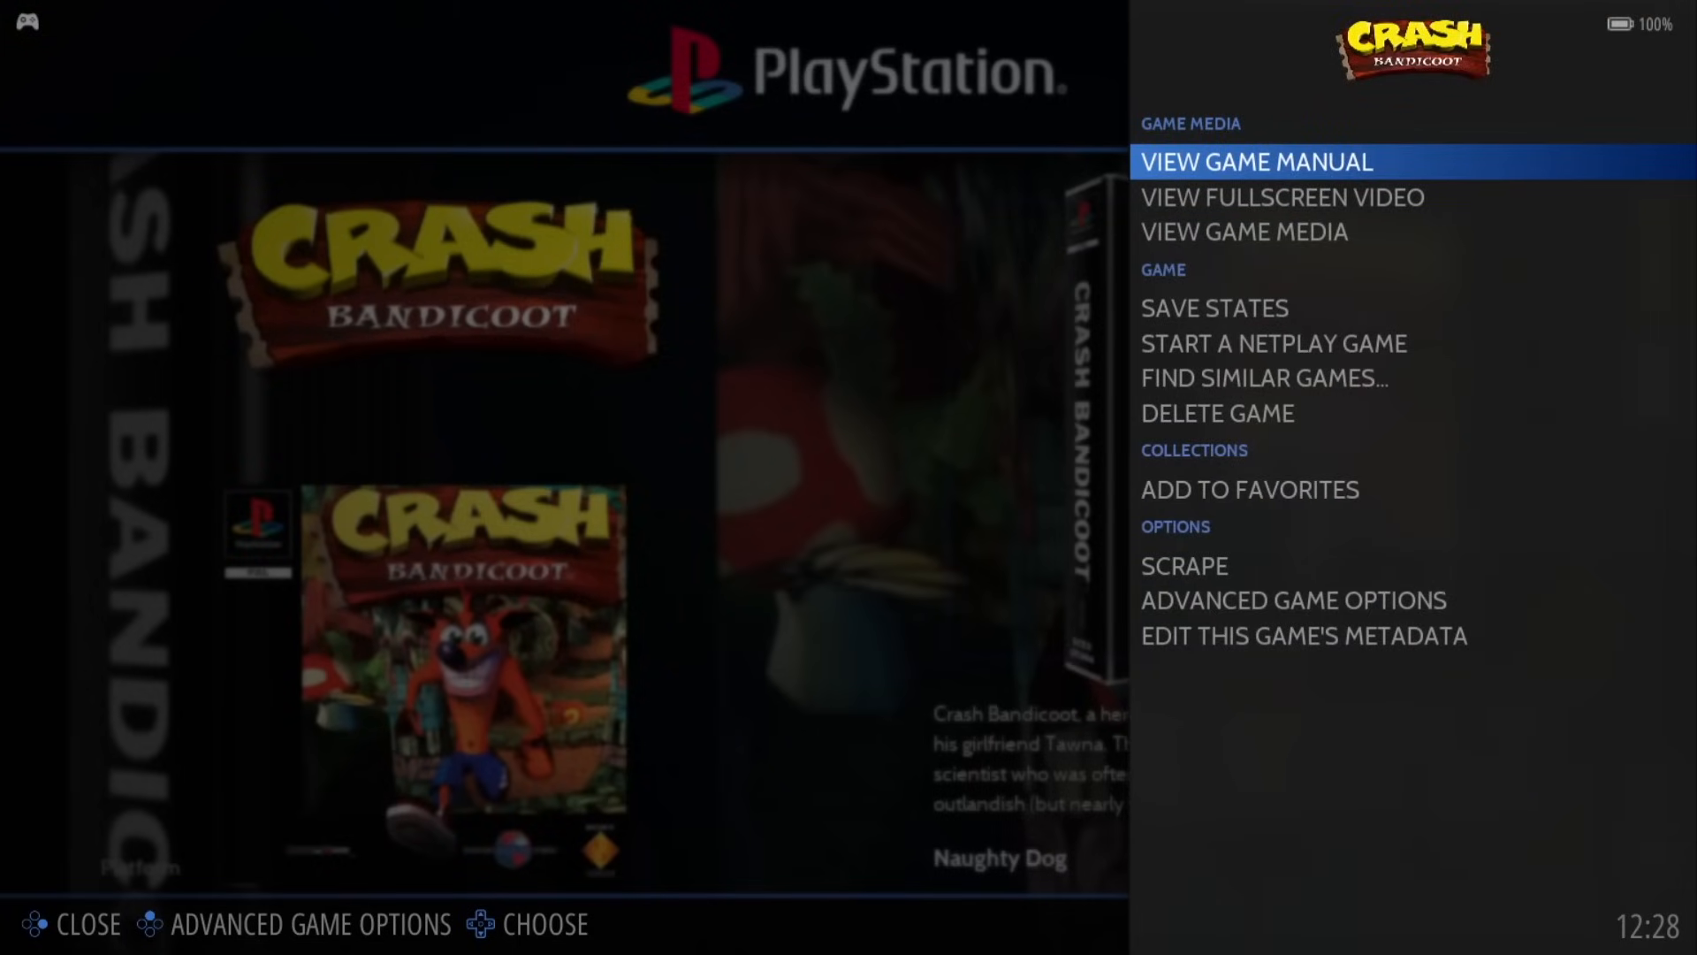
key("Down")
key("Down")
key("Down")
key("Down")
key("Down")
key("Down")
key("Down")
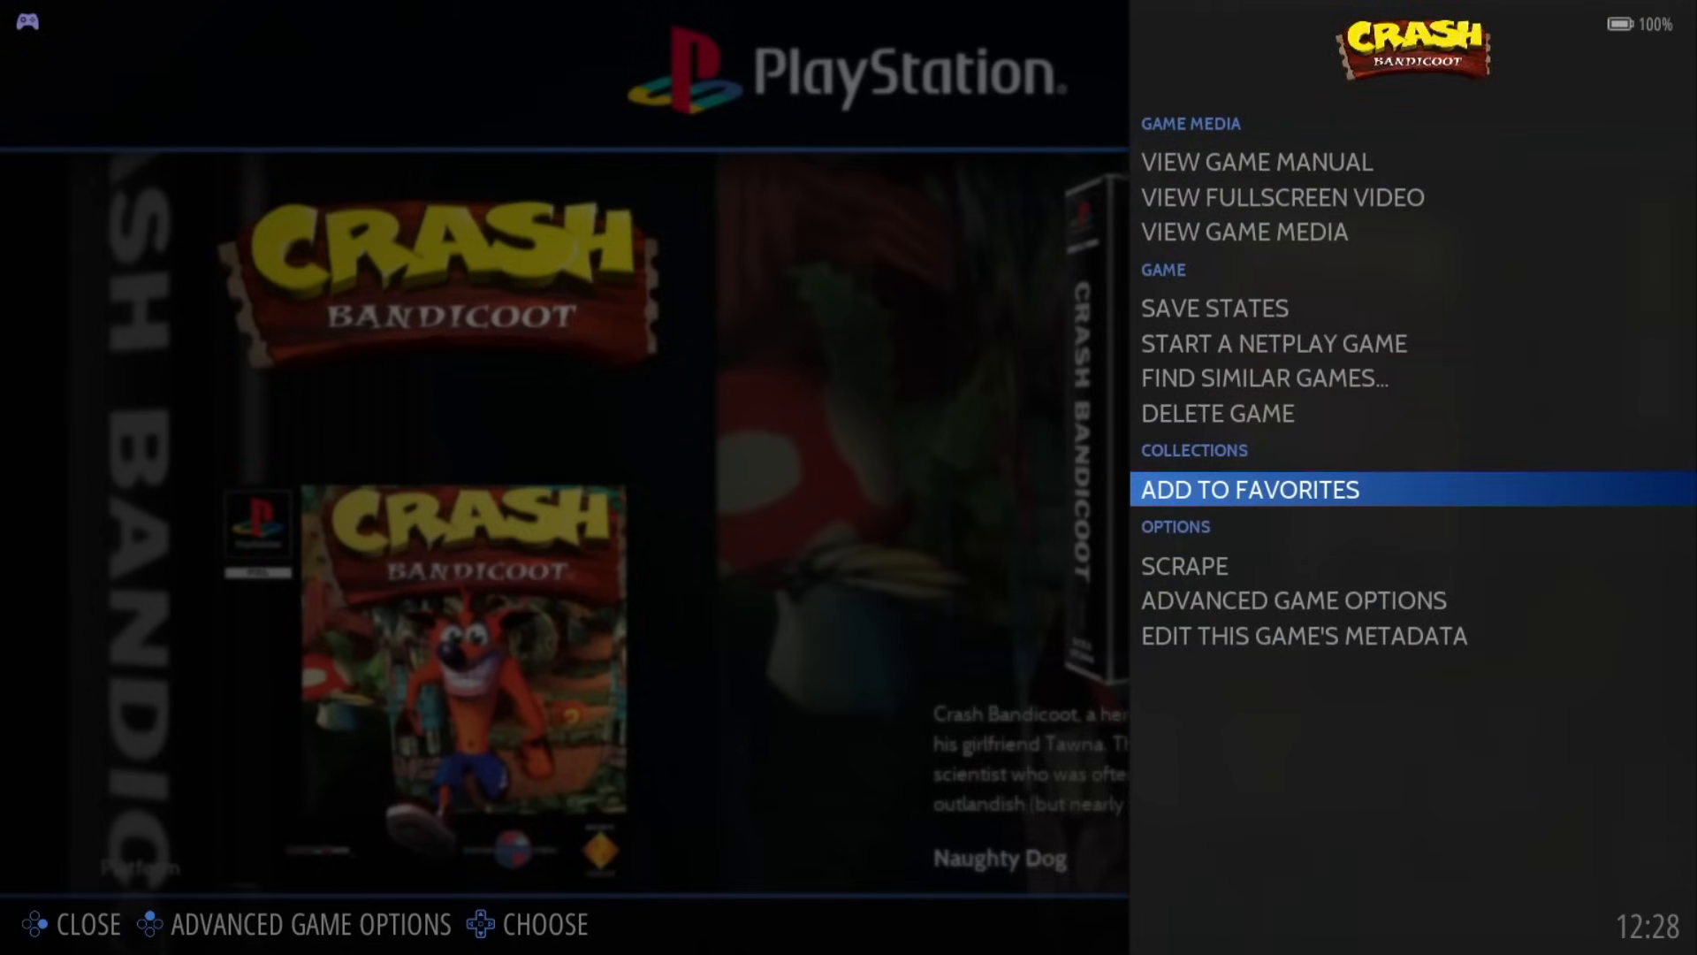
key("Return")
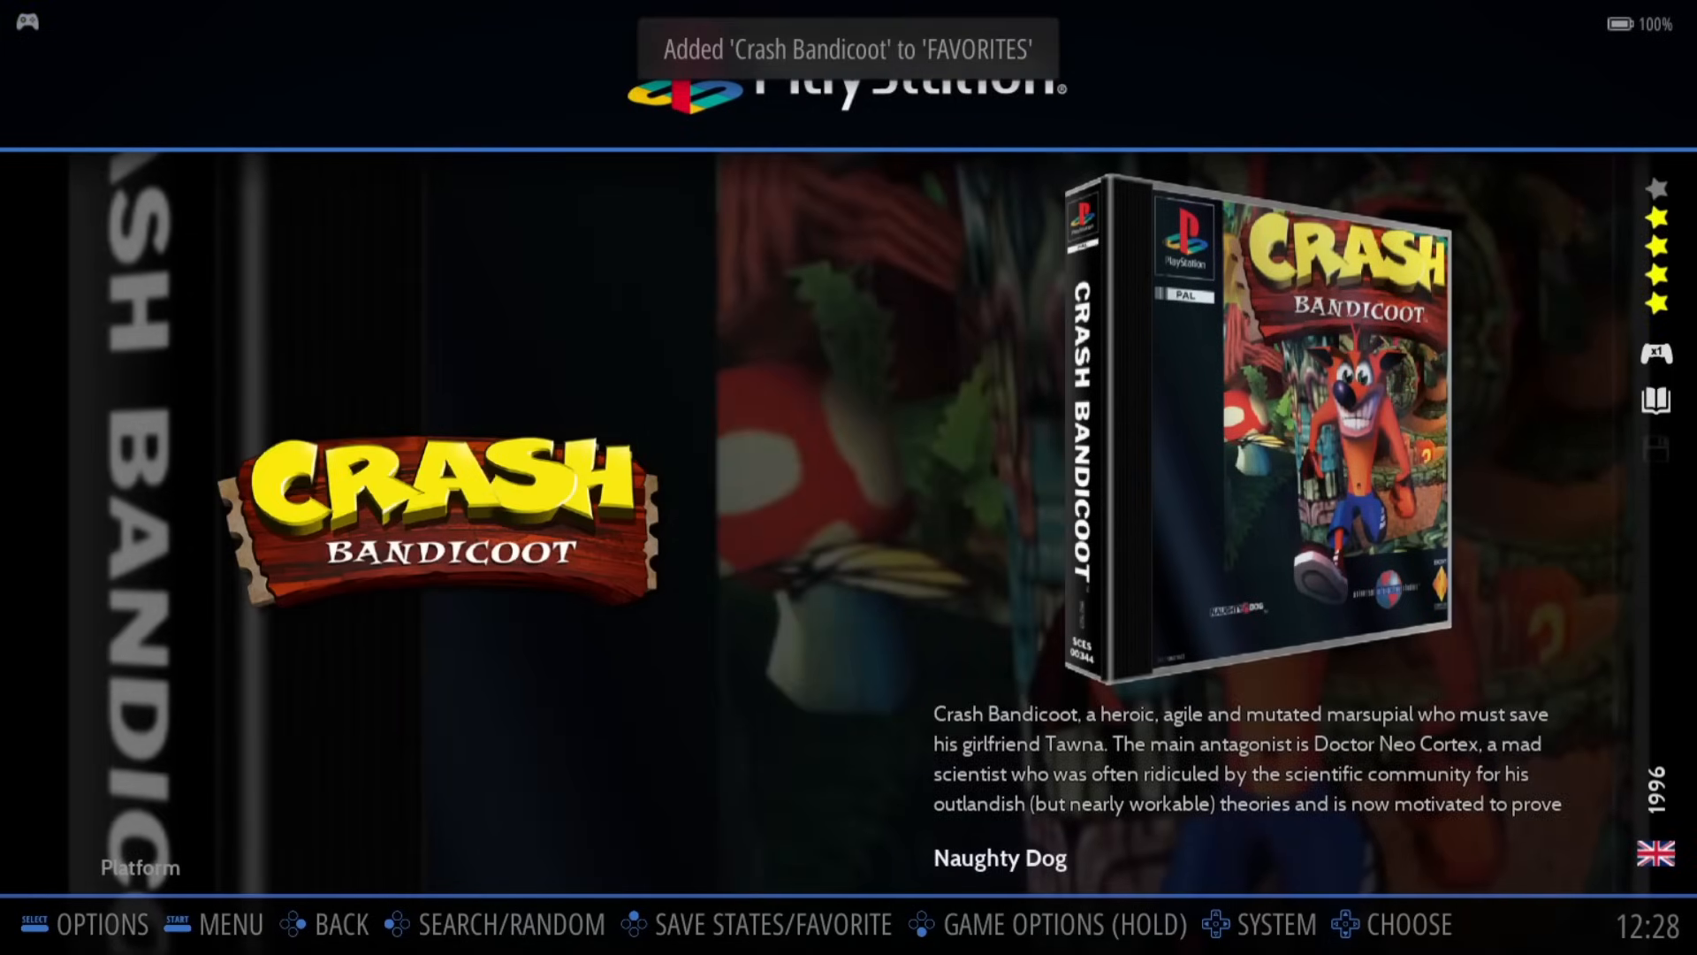
Step: Open the Favorites collection from the system view to check which games it holds
key("BackSpace")
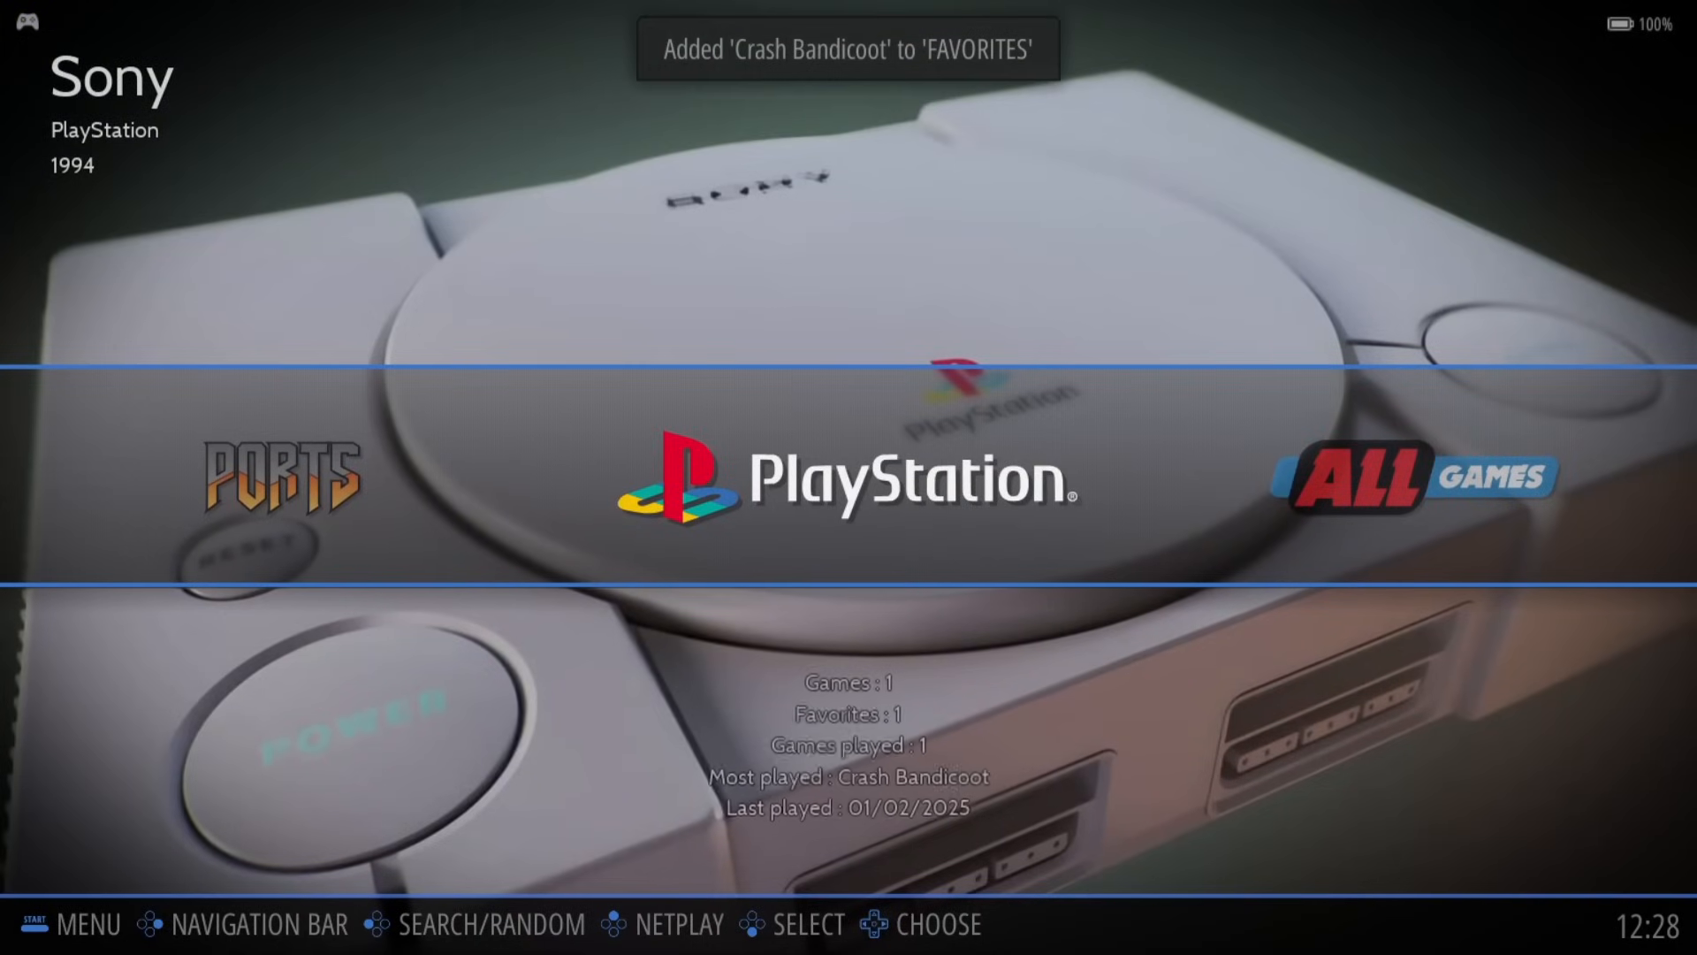
key("Left")
key("Left")
key("Left")
key("Left")
key("Left")
key("Left")
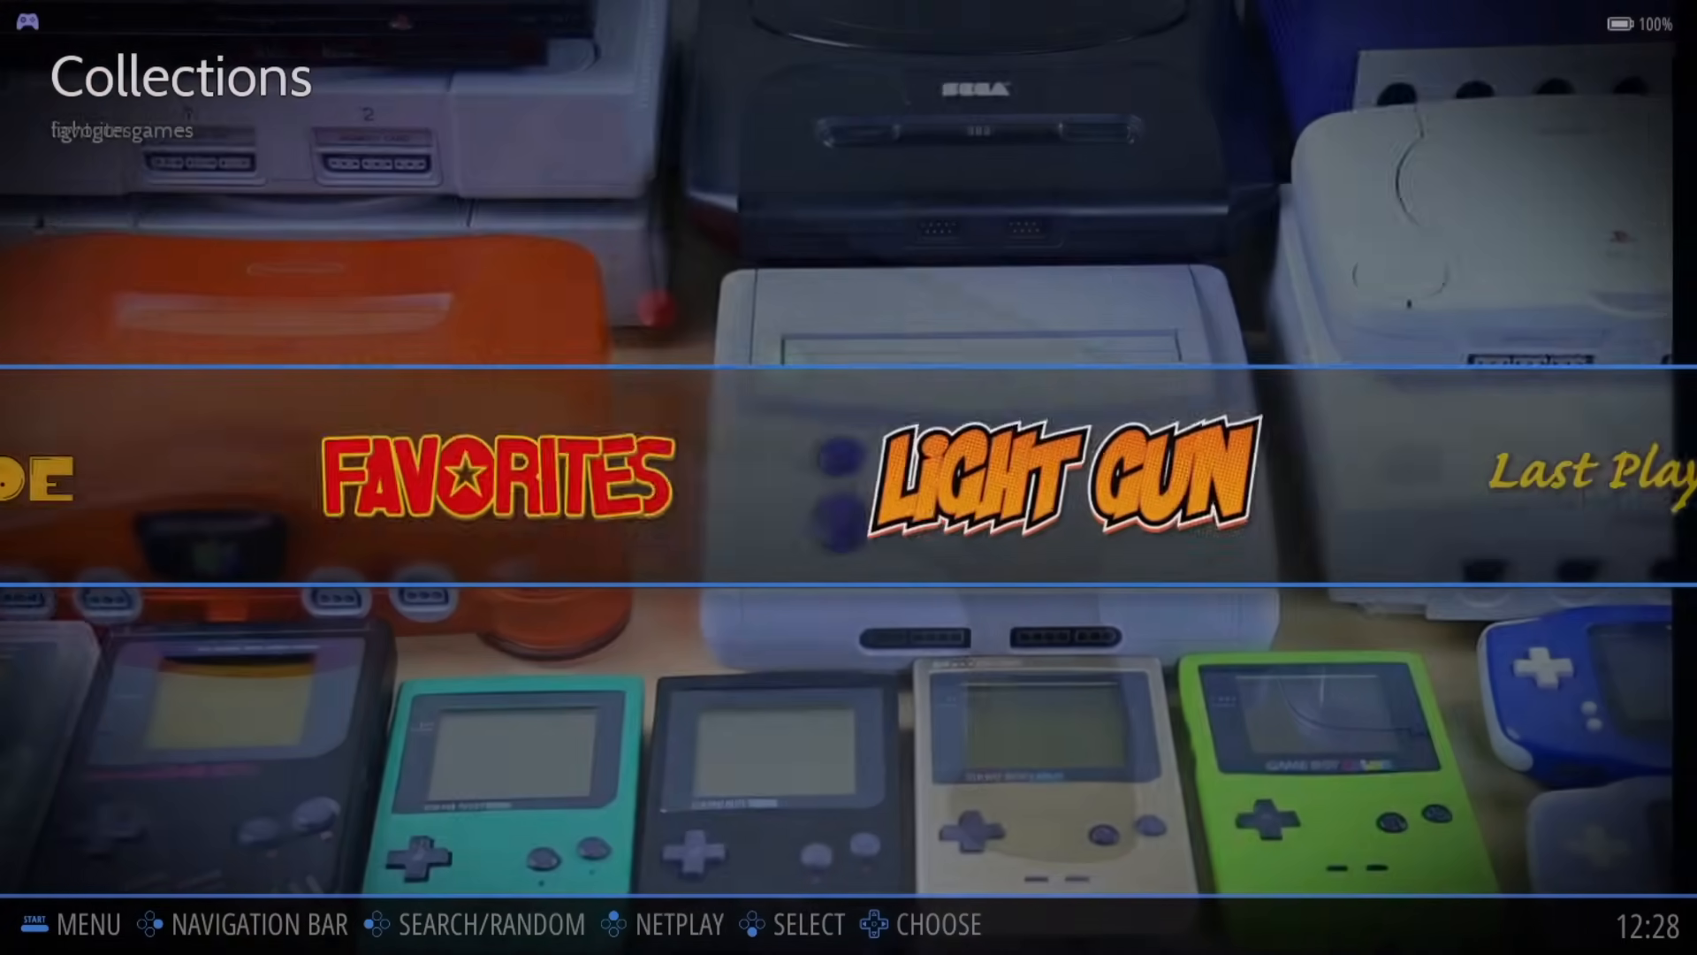
key("Return")
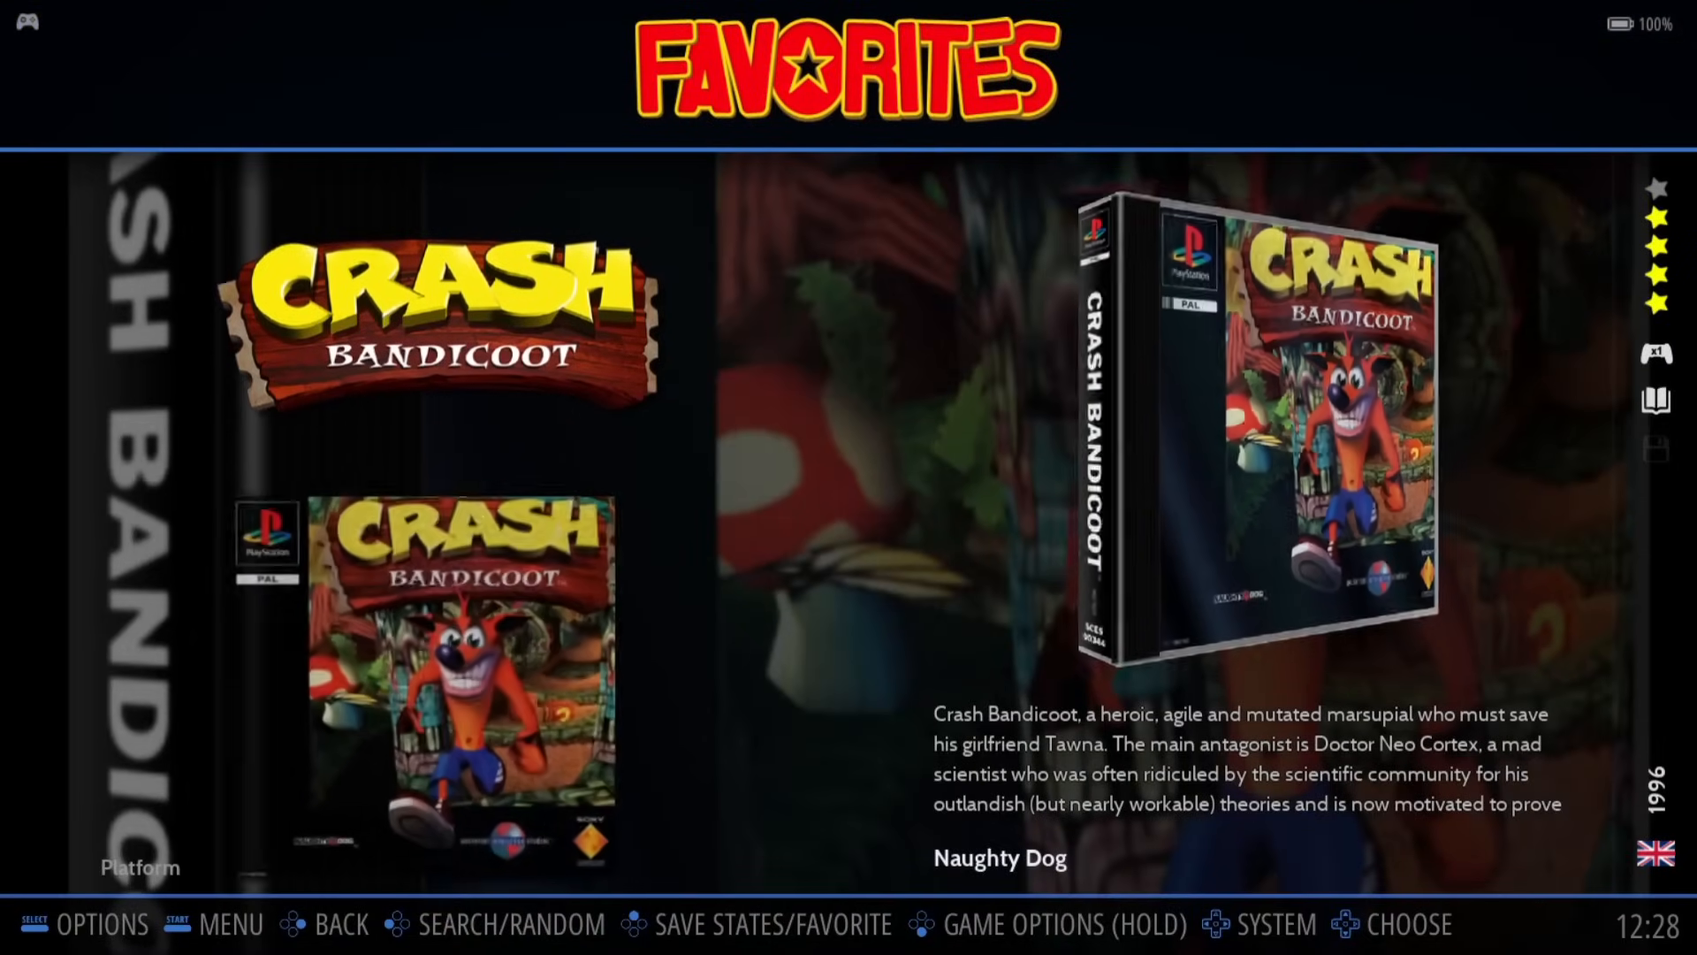
key("BackSpace")
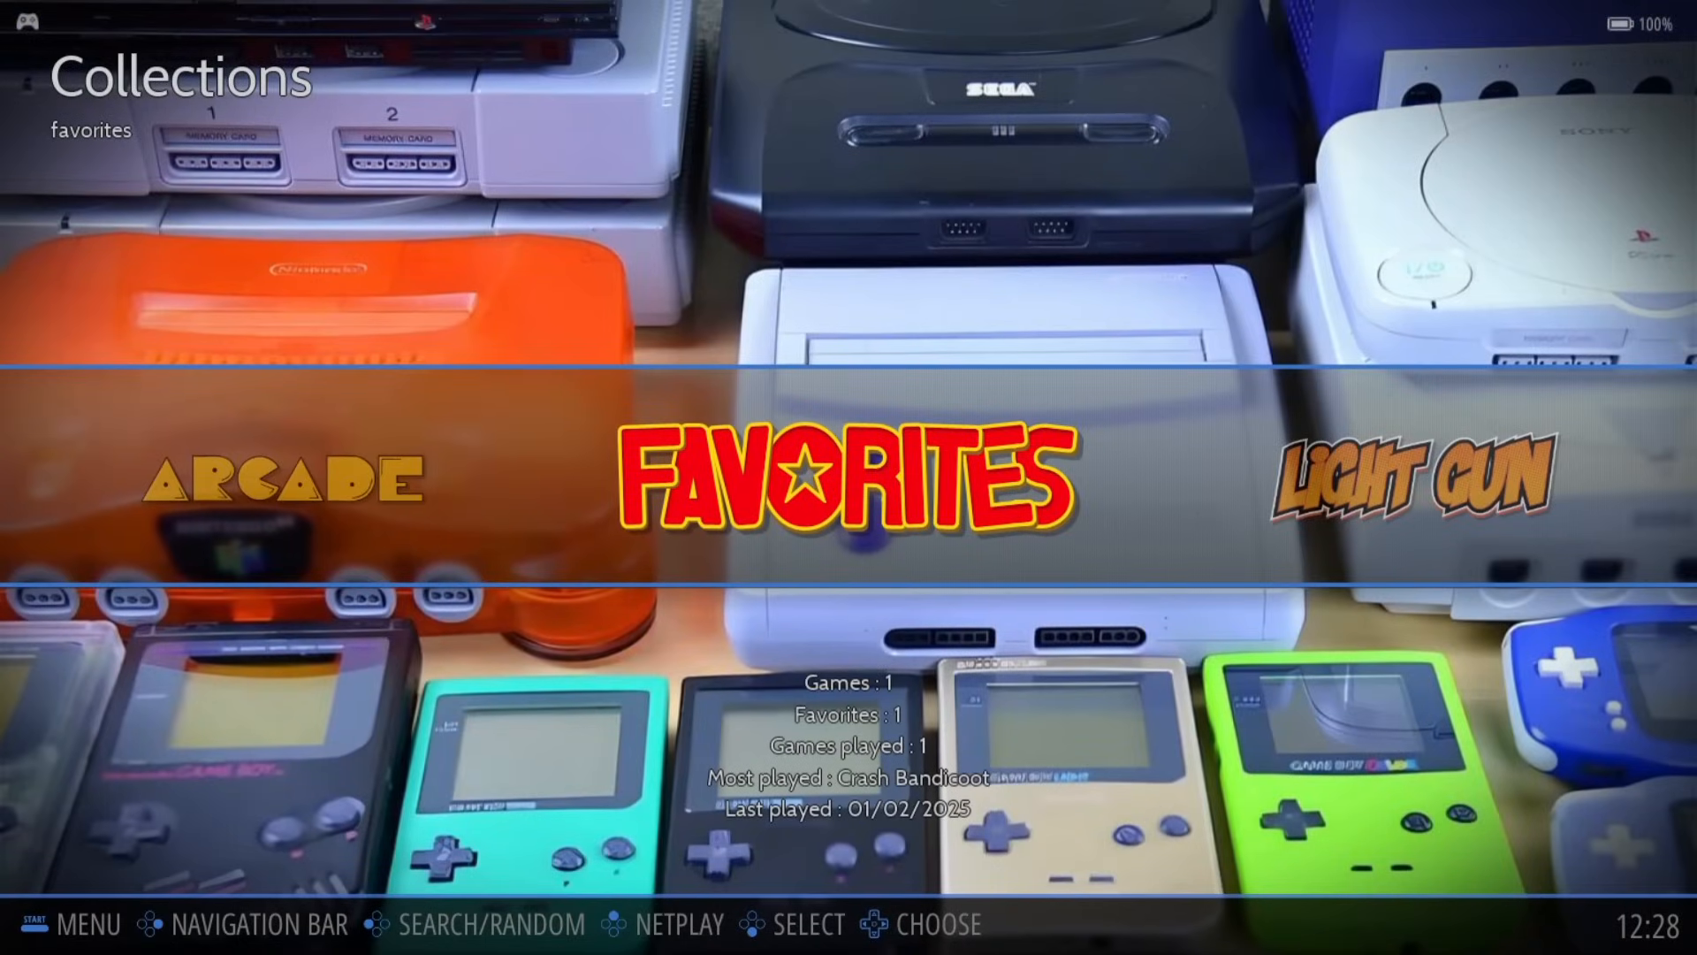
key("Return")
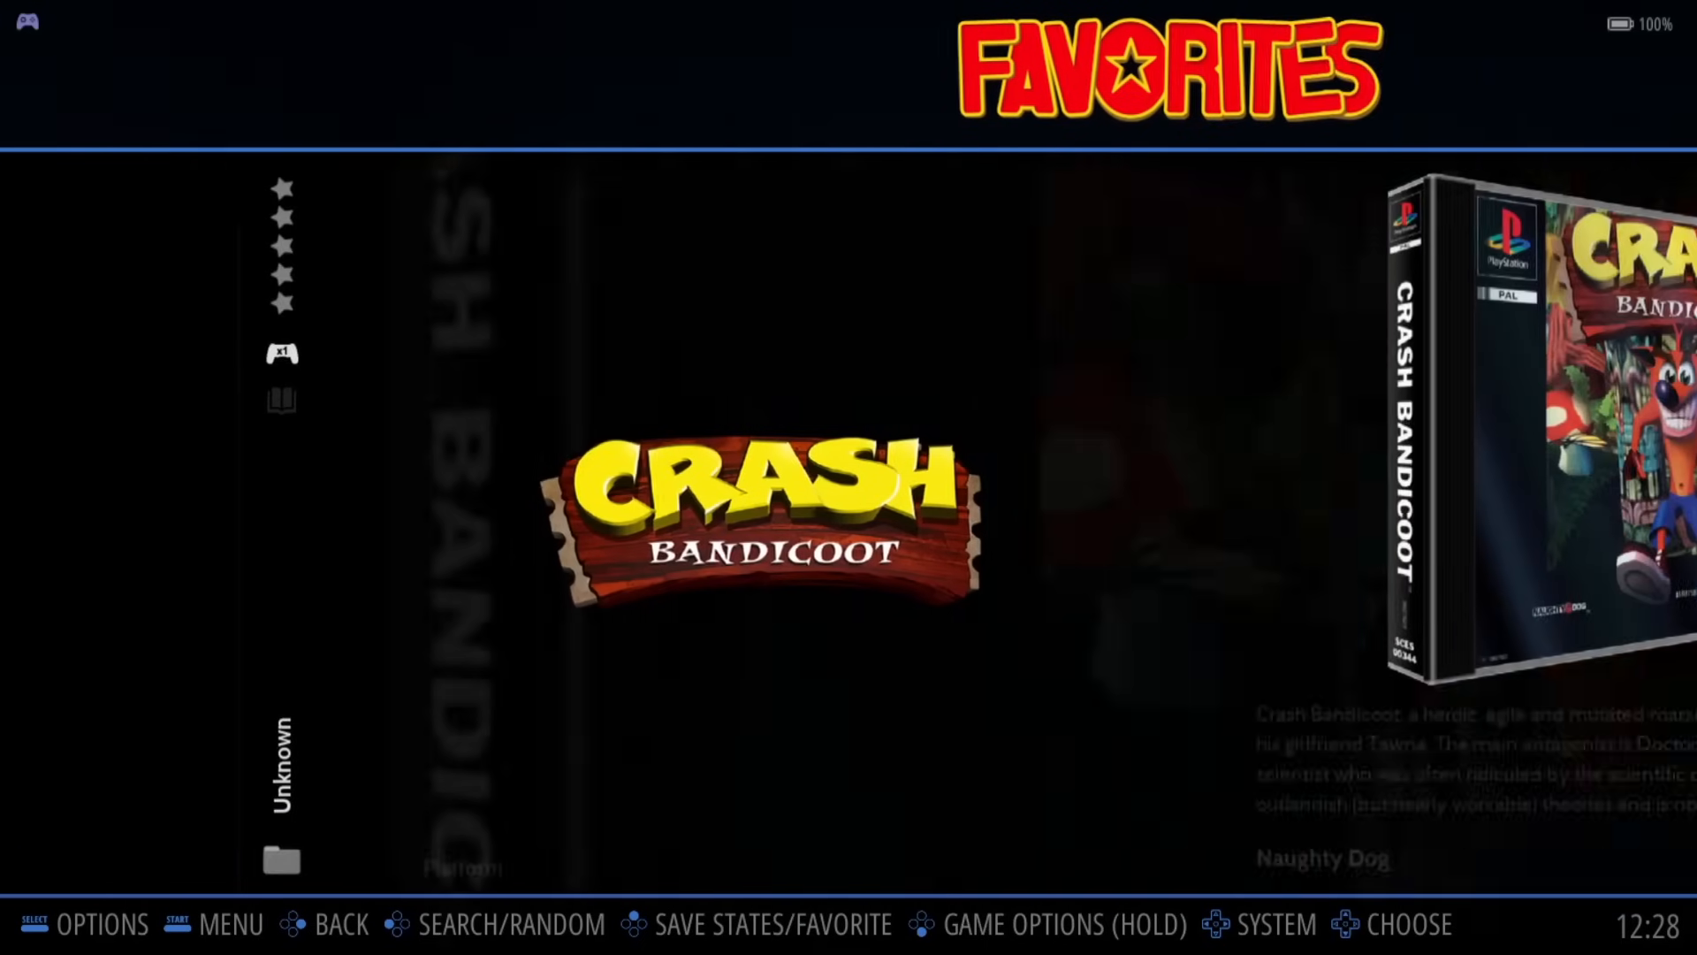
Step: Leave the Favorites collection and open the Commodore 64 game list
key("Escape")
key("Left")
key("Left")
key("Left")
key("Left")
key("Left")
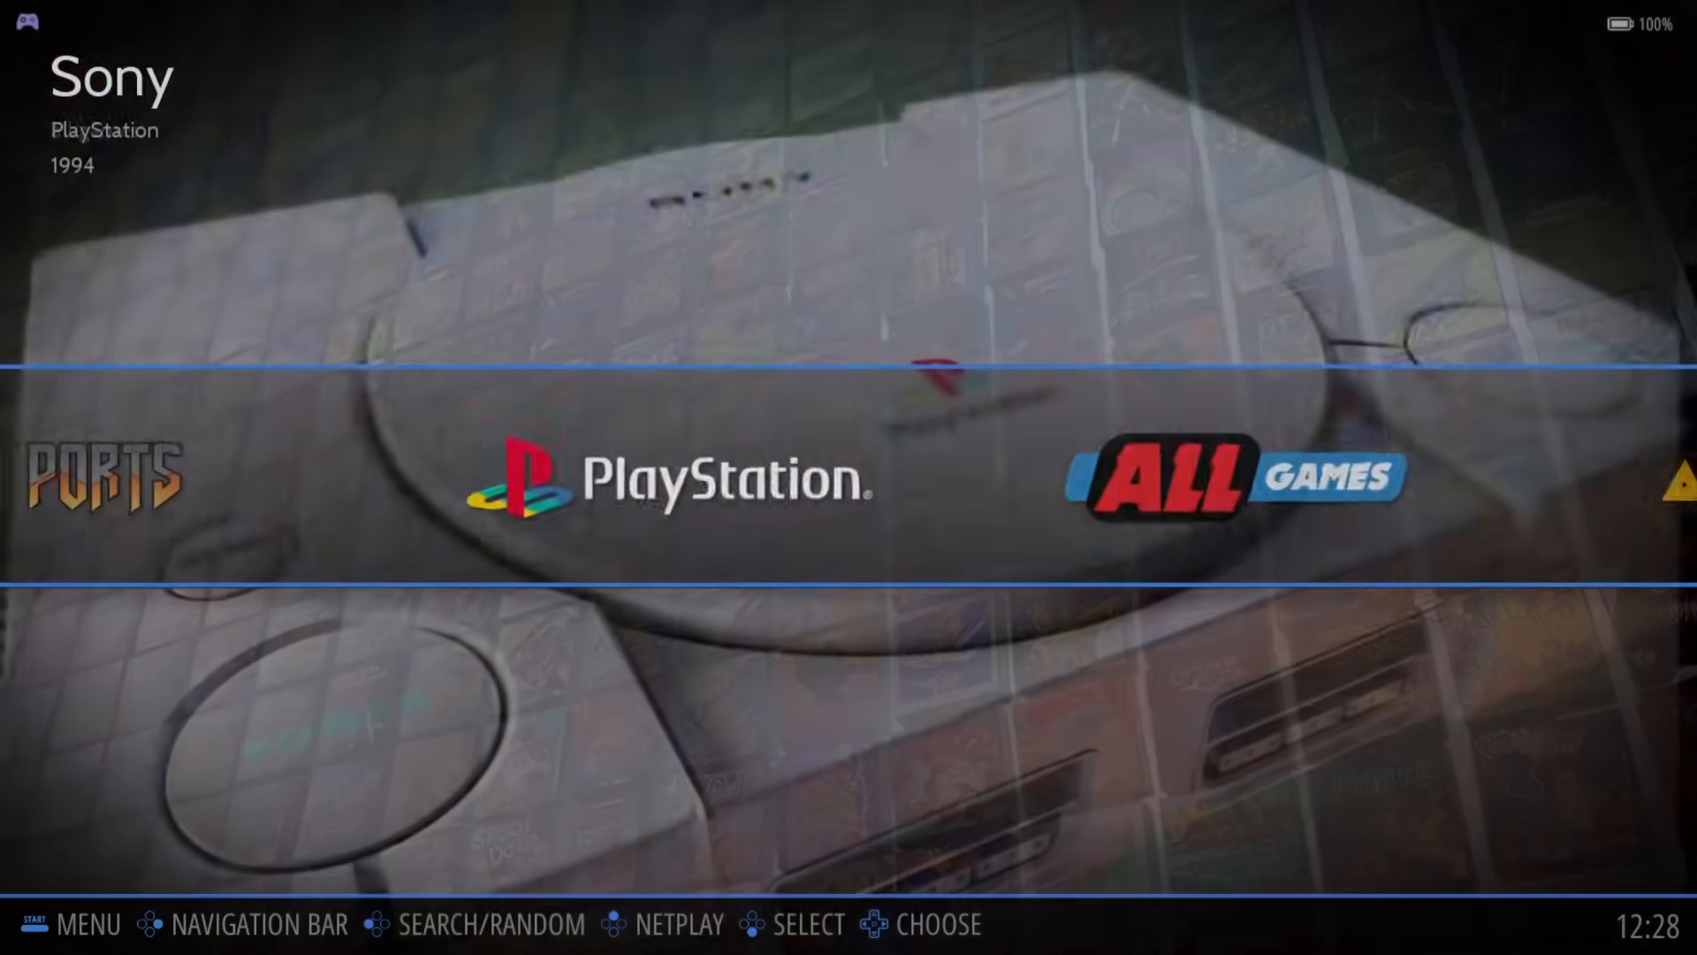
key("Left")
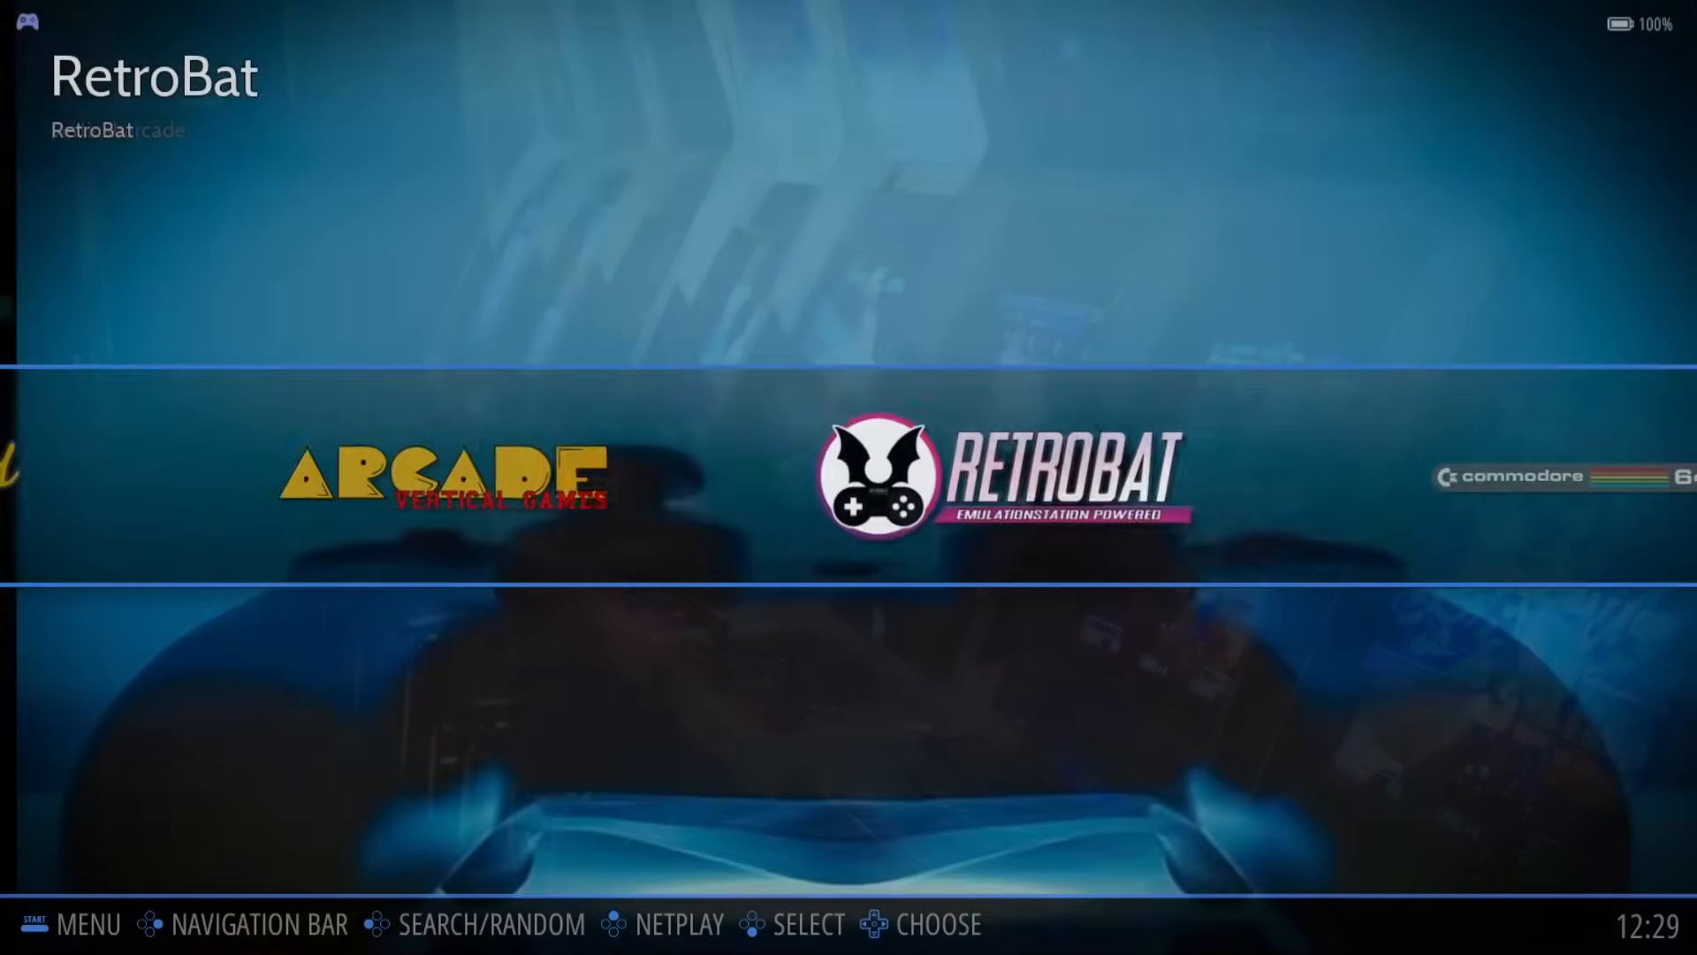
key("Right")
key("Return")
Step: Browse the Commodore 64 games to C64anabalt and launch it
key("Down")
key("Down")
key("Down")
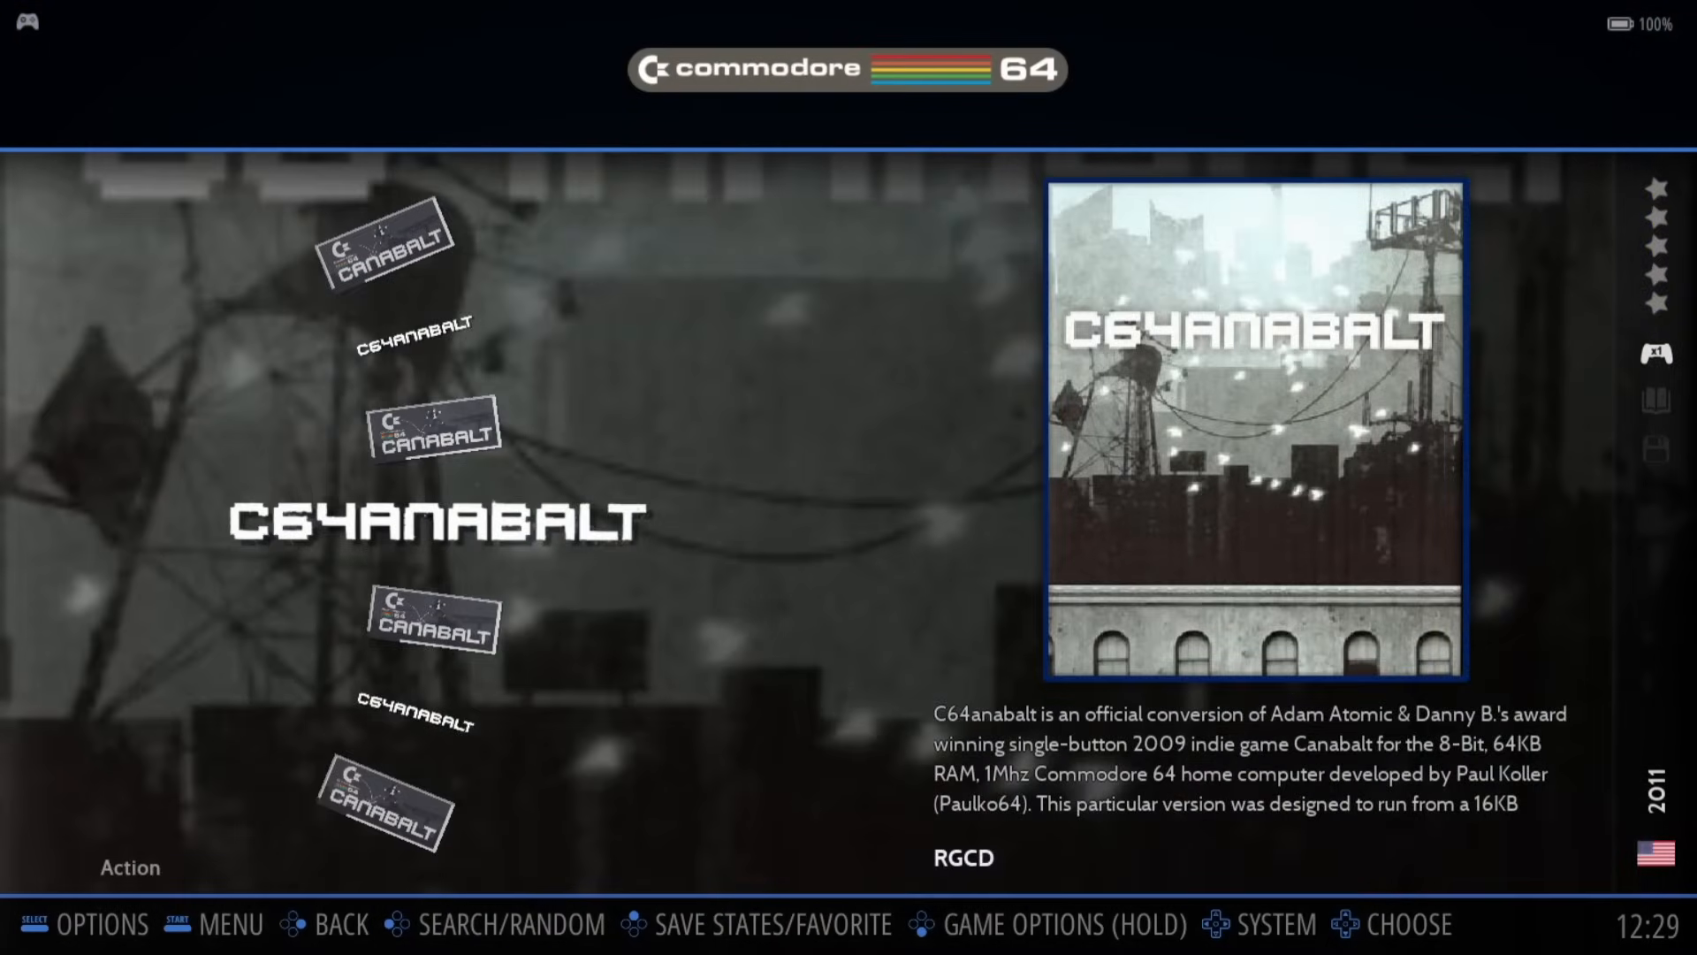
key("Down")
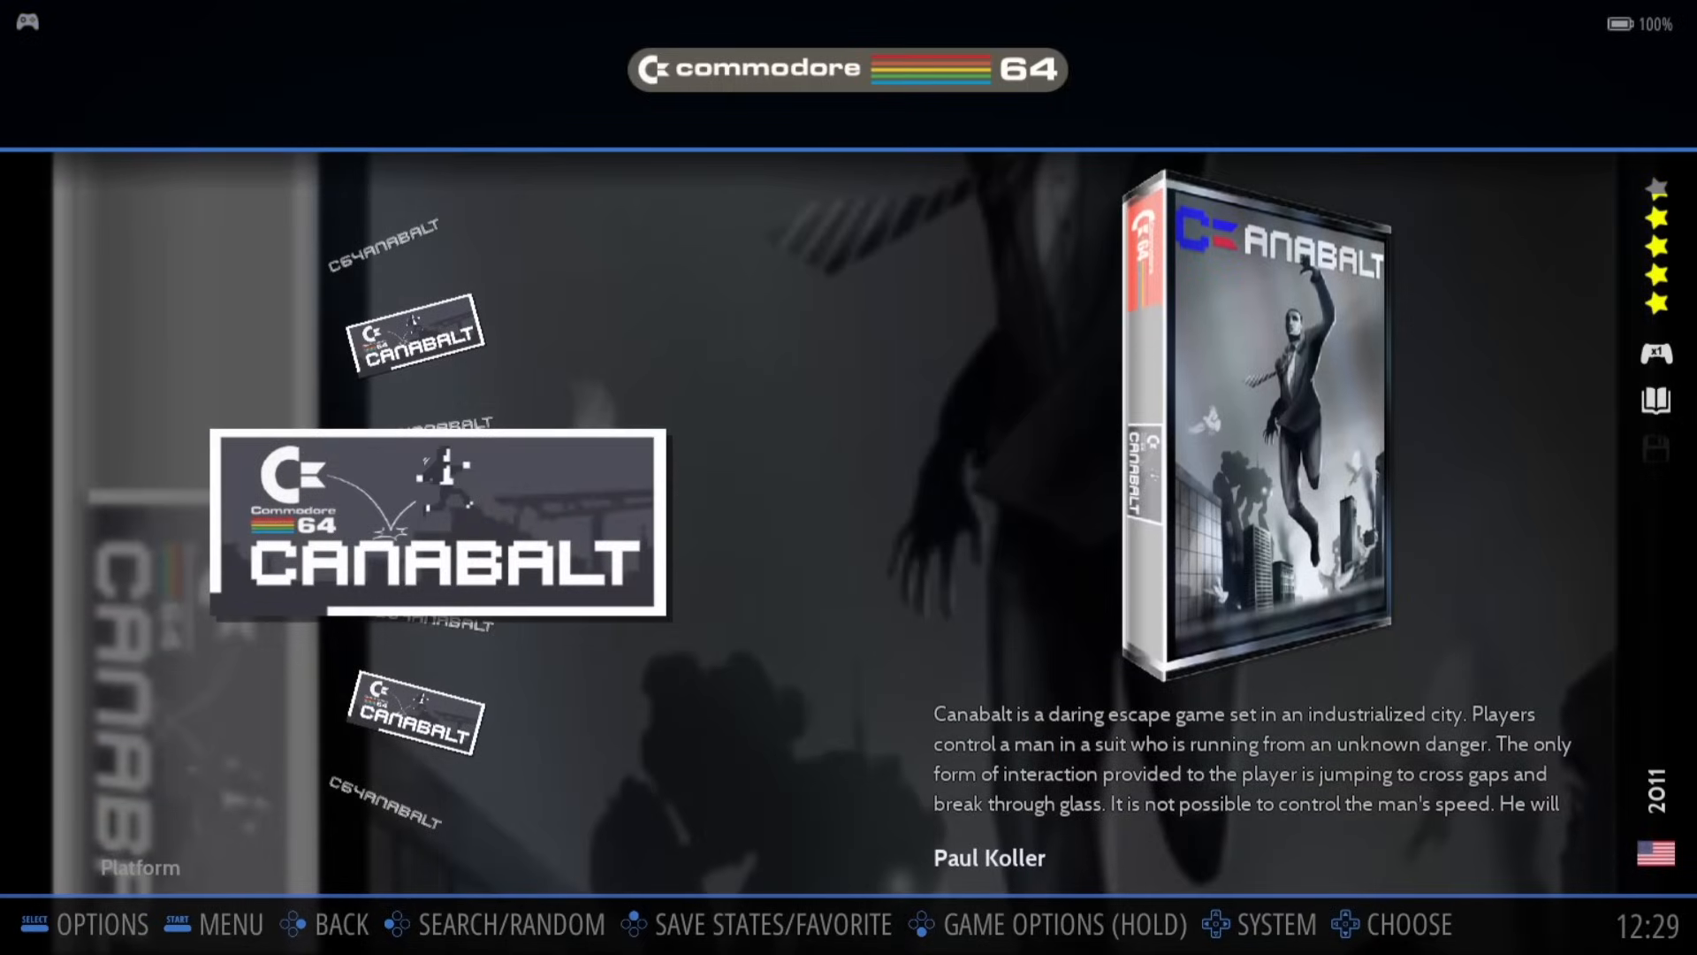
key("Down")
key("Down")
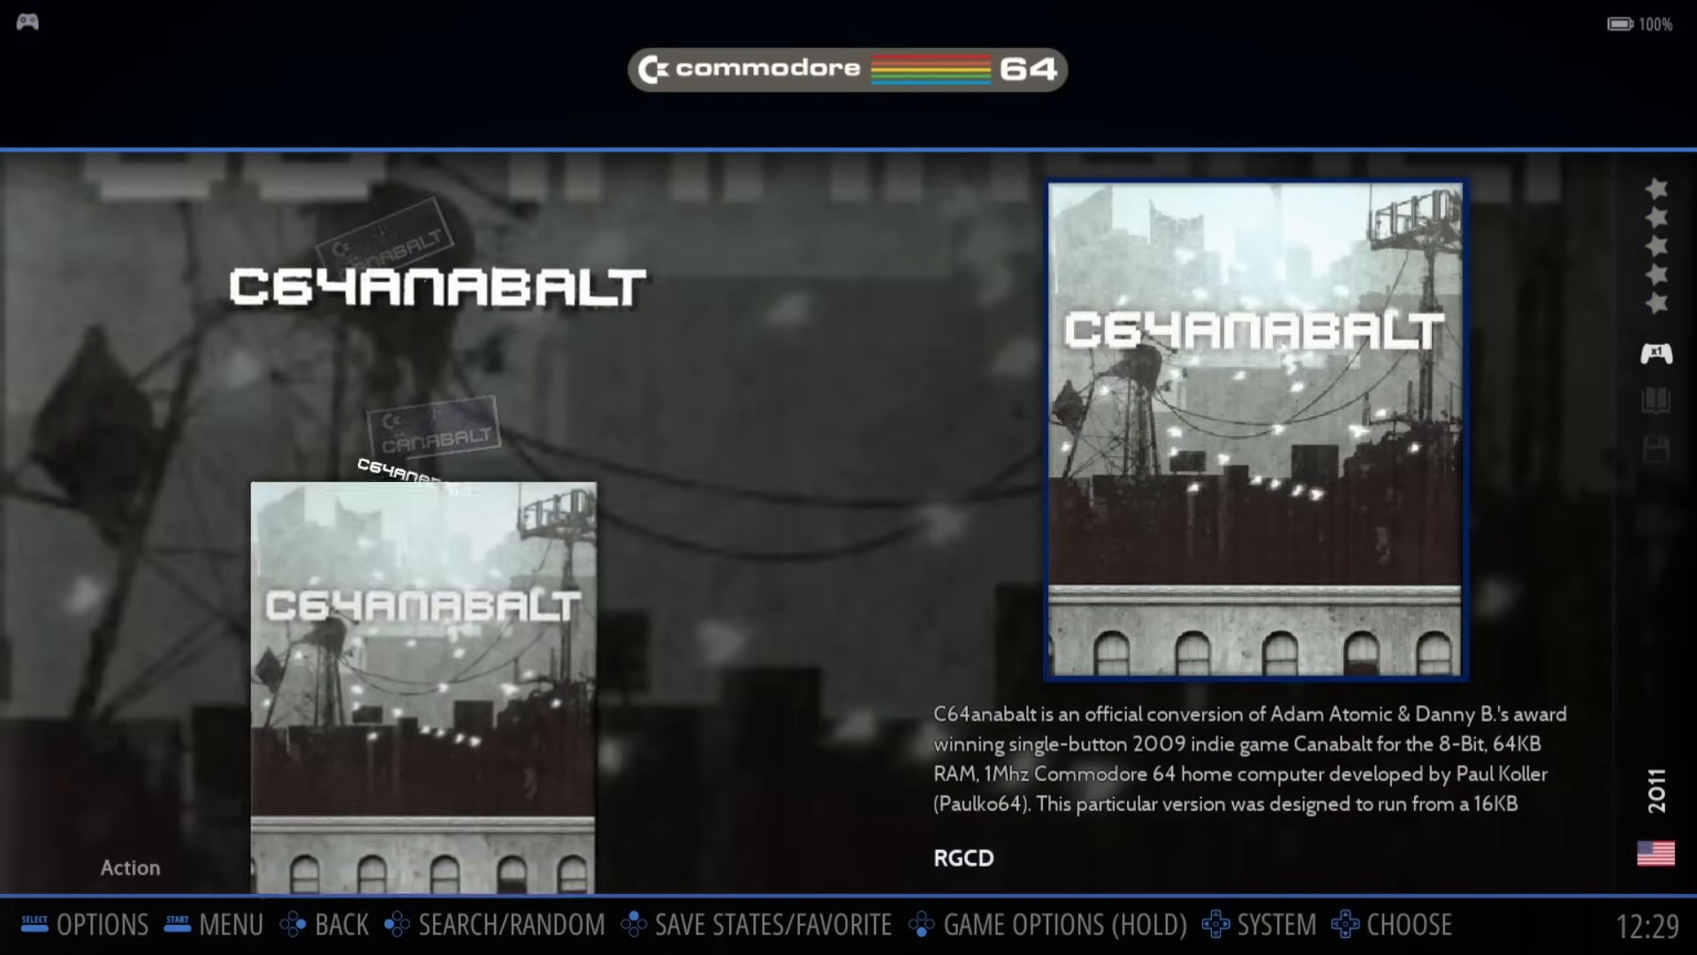
key("Down")
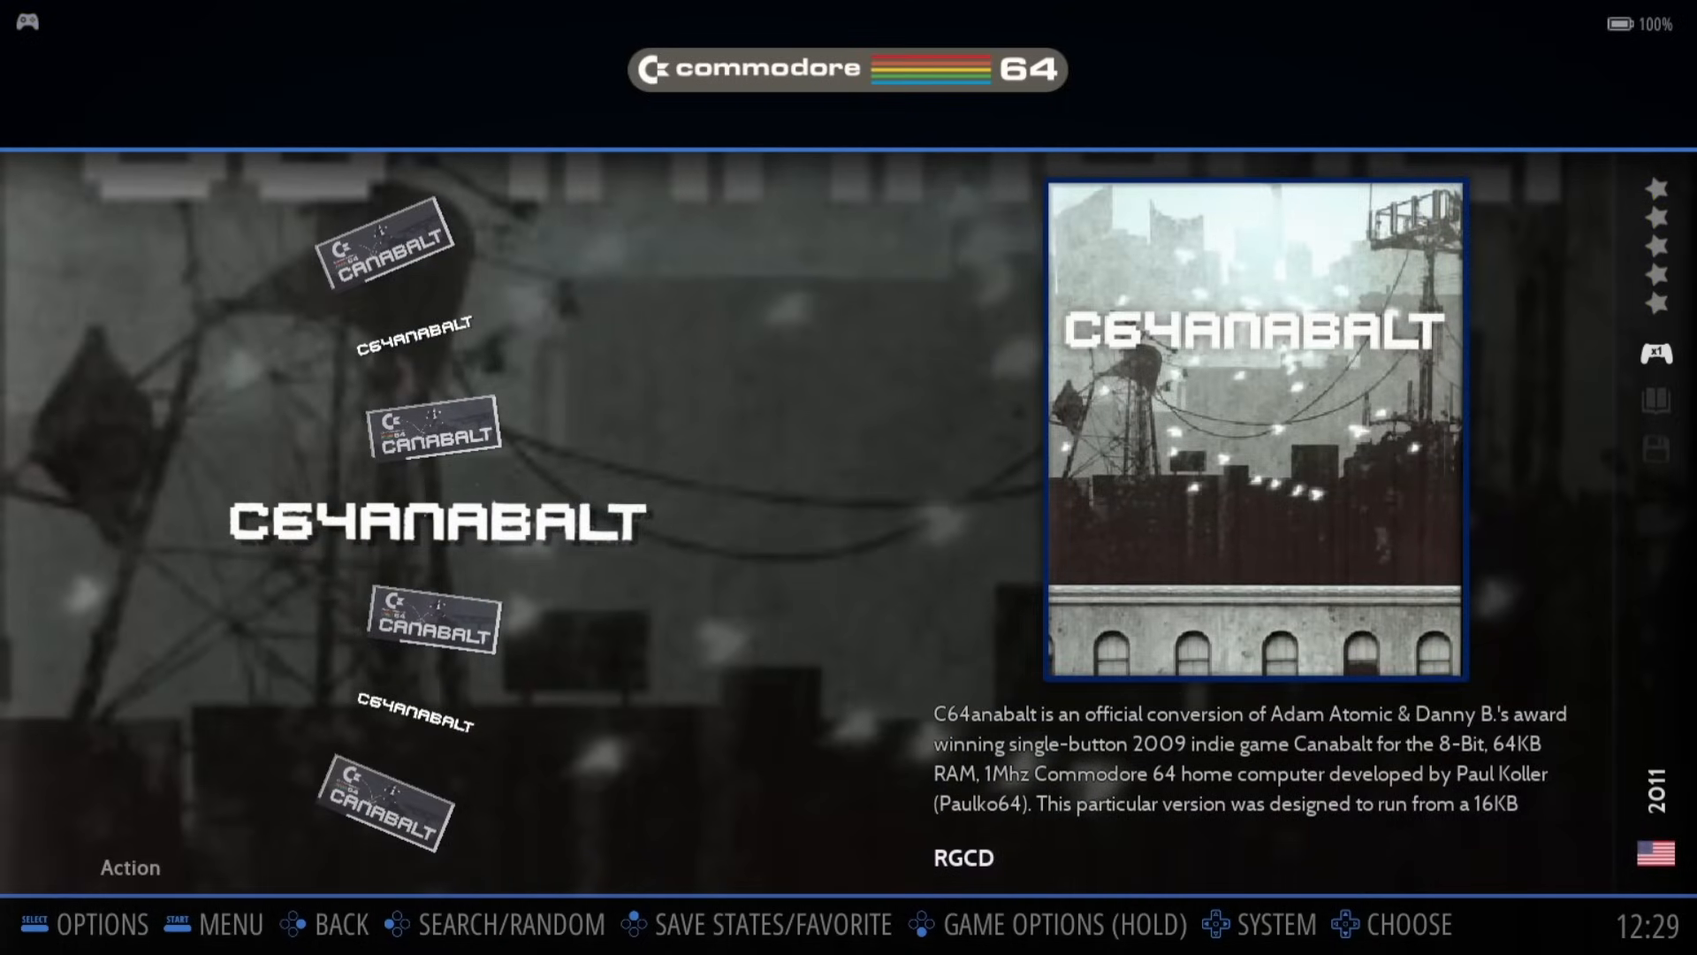
key("Return")
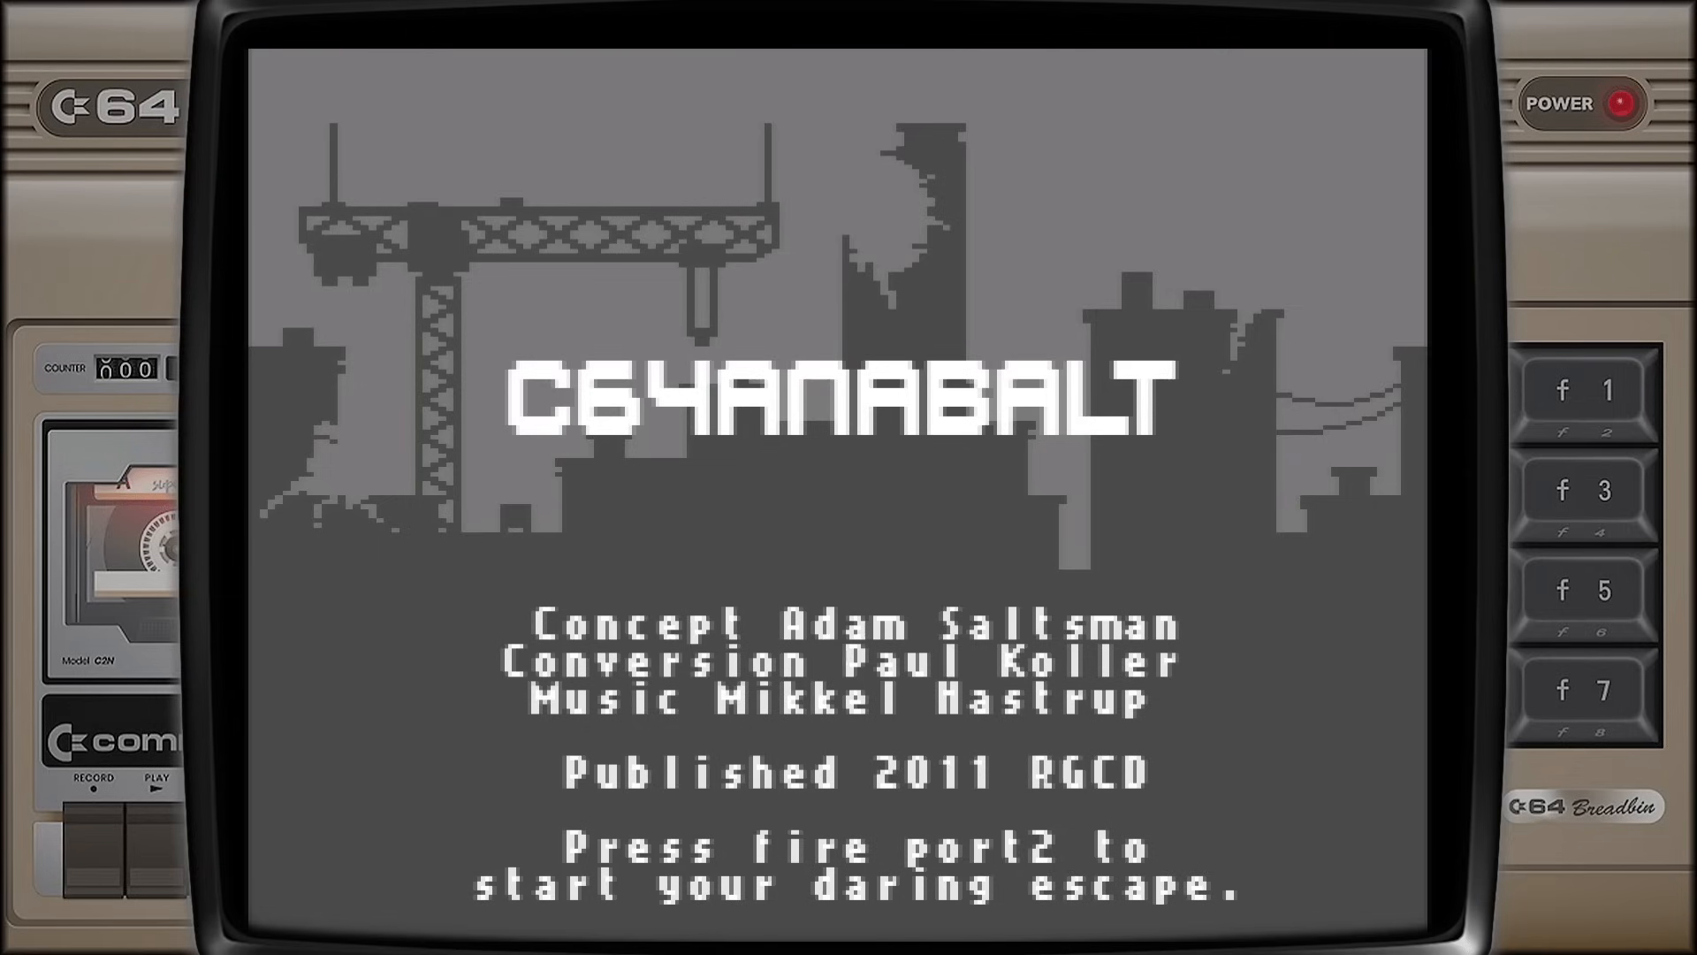
Step: Bring up the Quick Menu over the running C64anabalt game and open its save state options
key("F1")
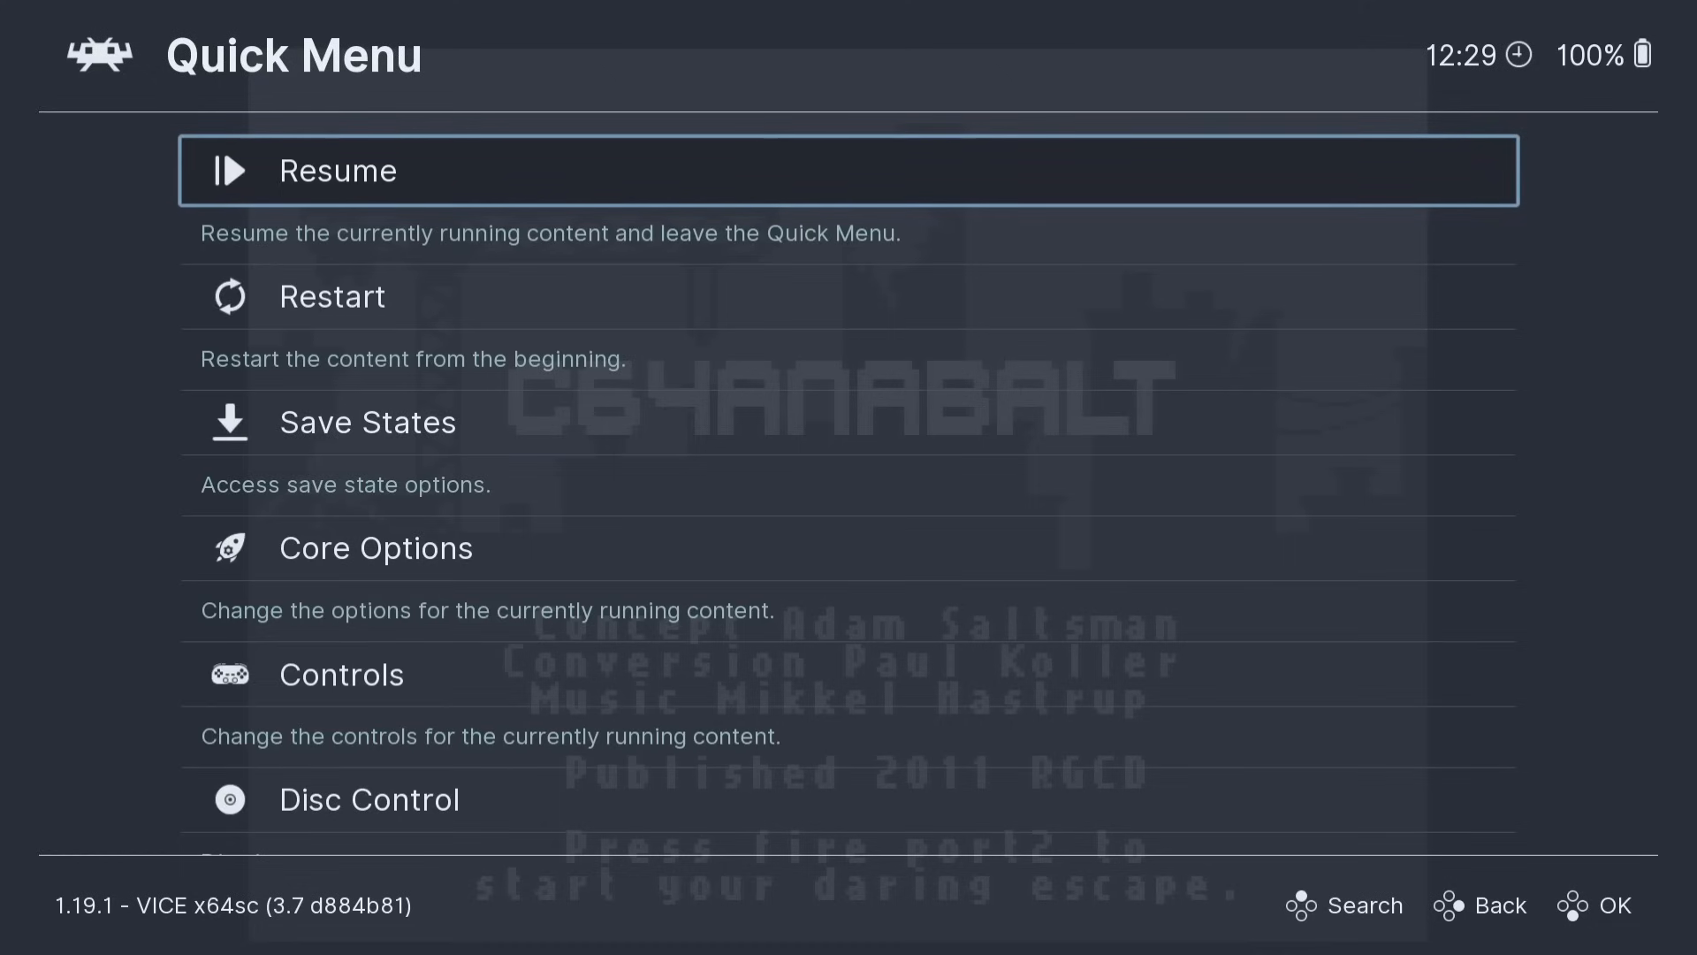
key("Down")
key("Down")
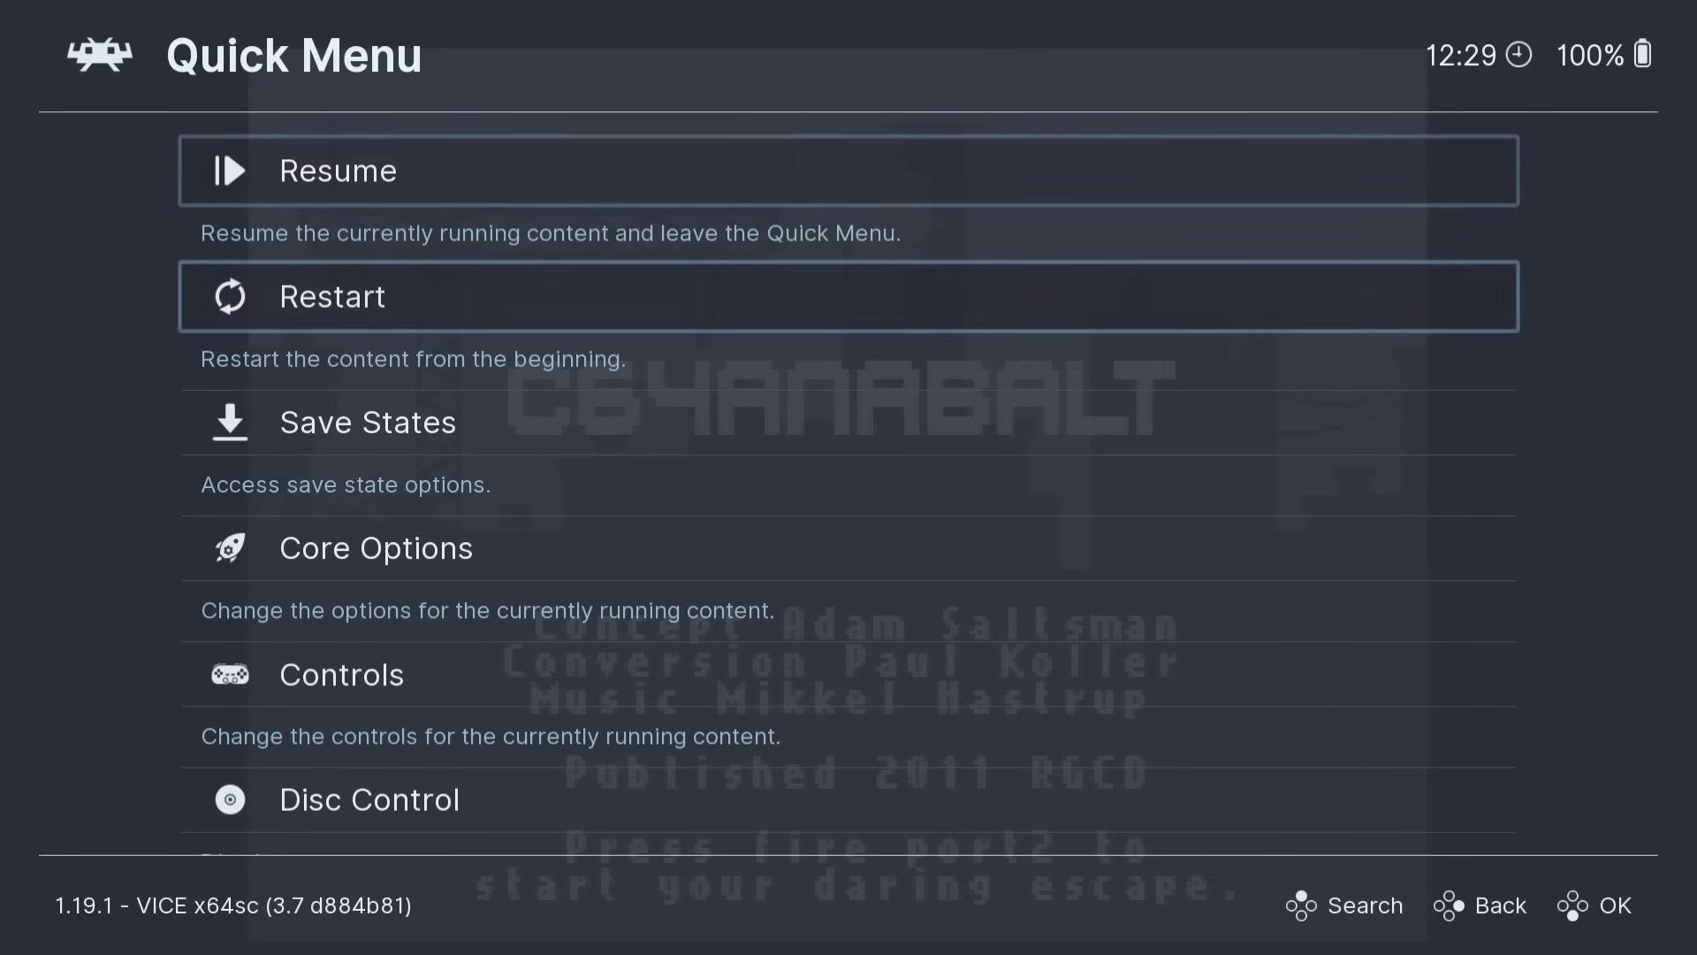
key("Return")
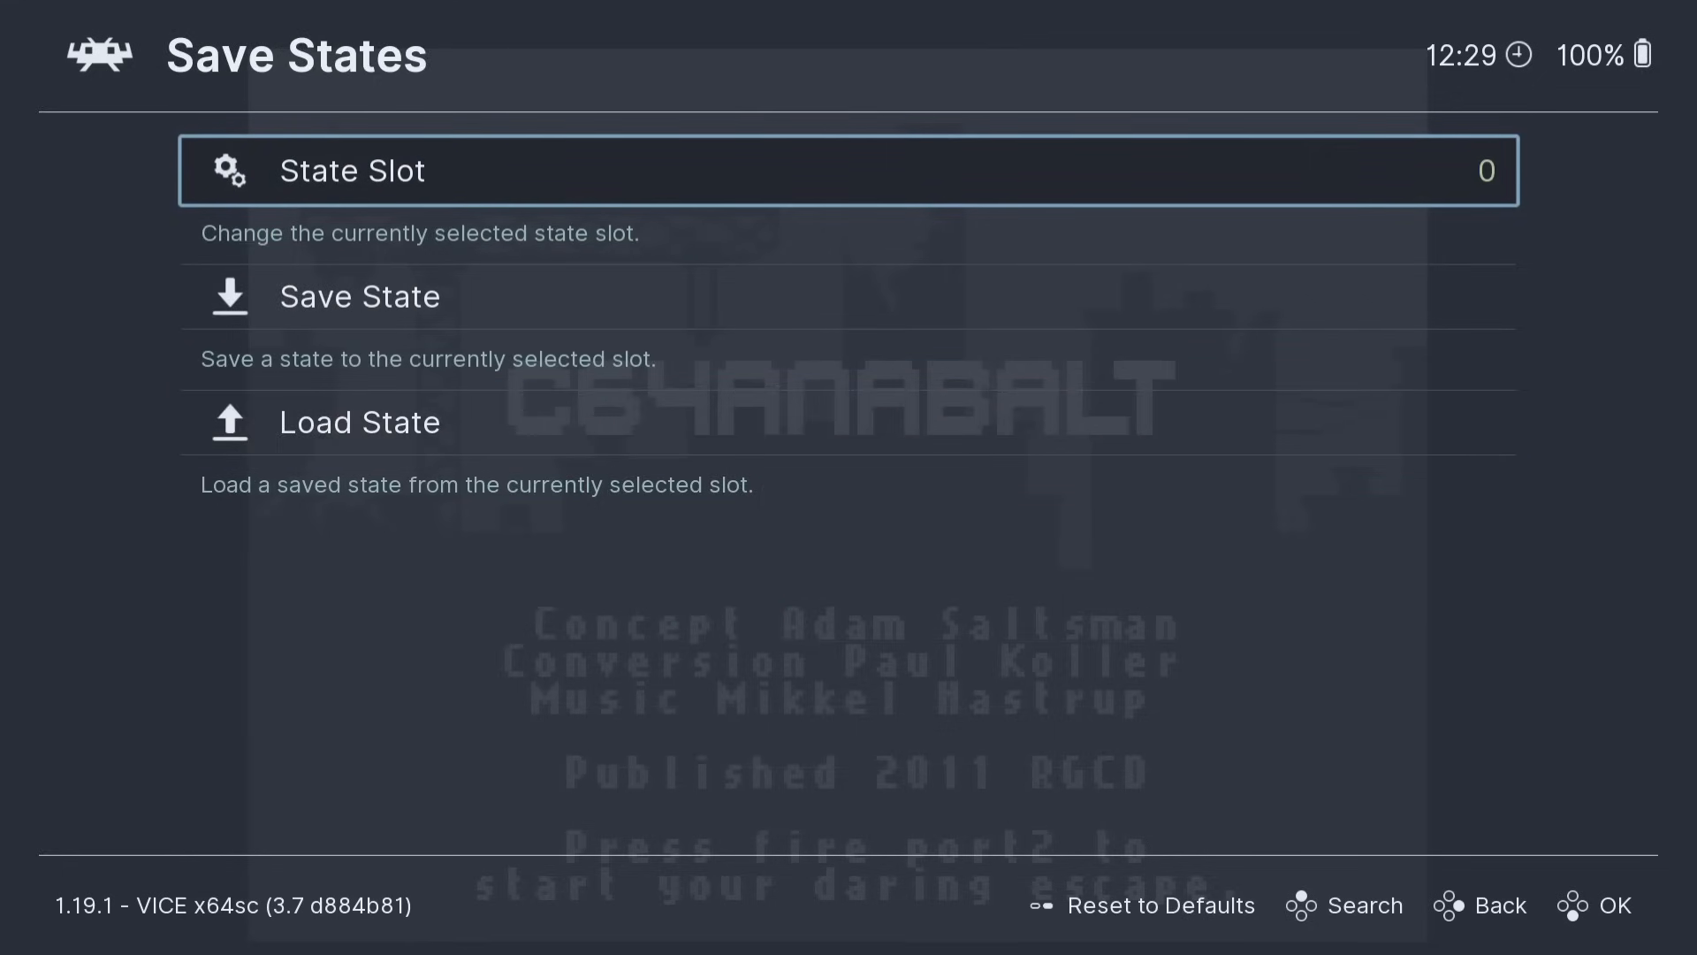
Step: Look through the state slots, choose slot 0 and save the game's current state
key("Return")
key("Up")
key("Up")
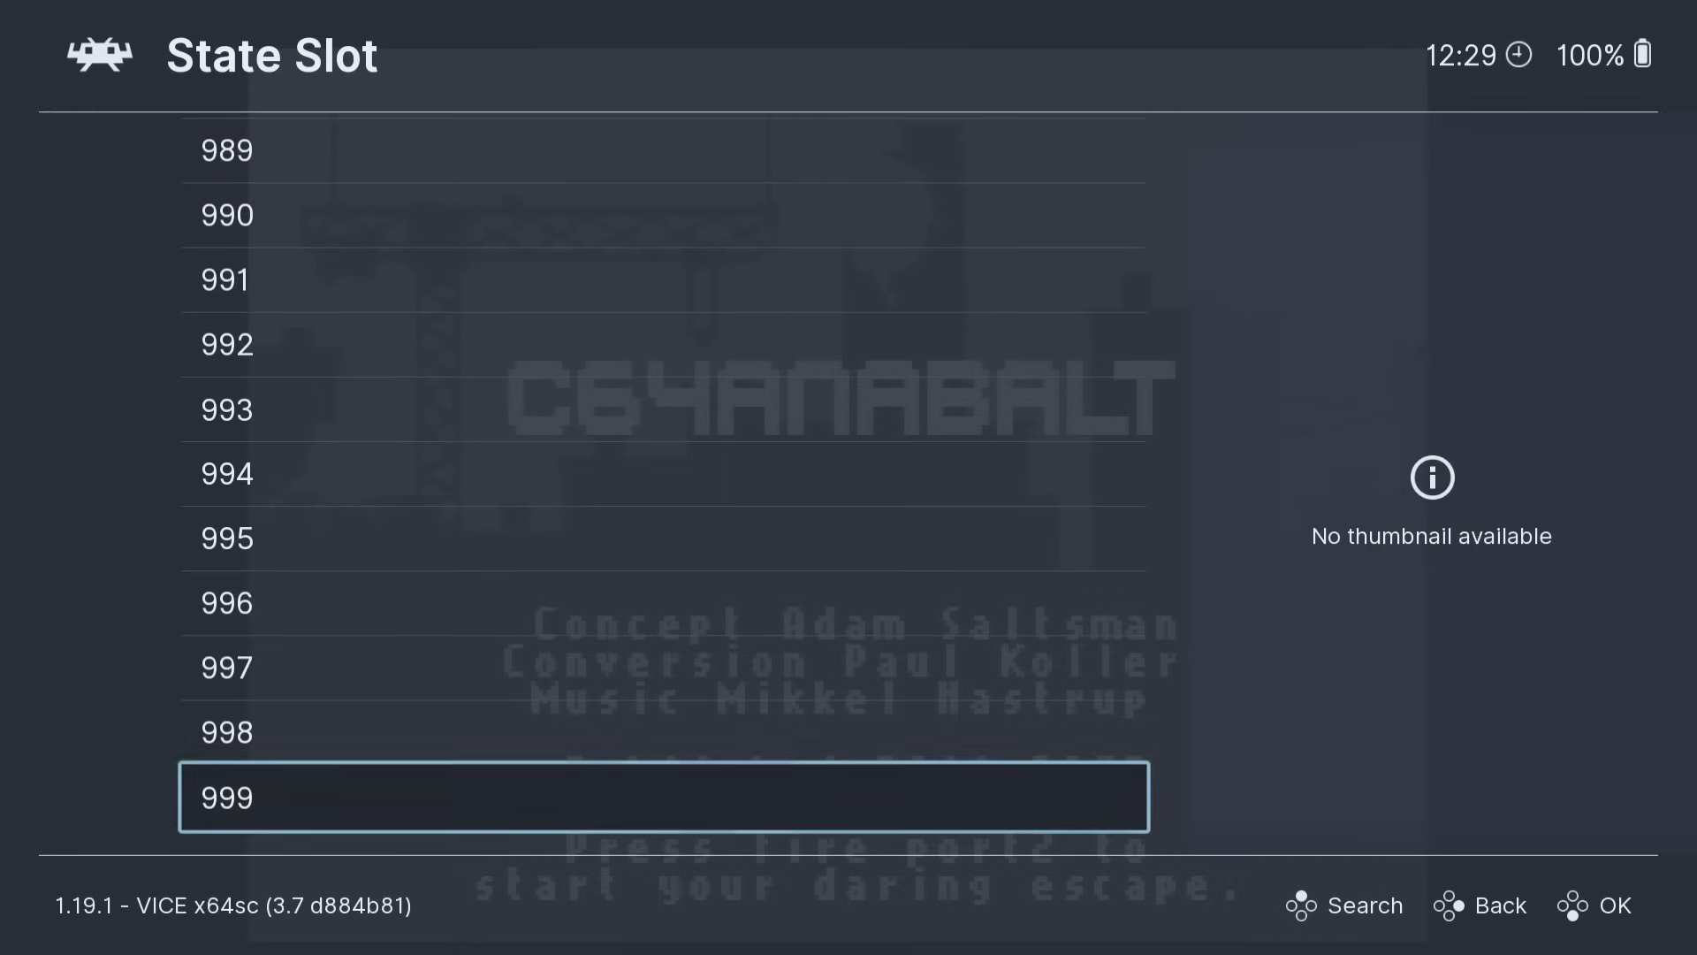
key("Down")
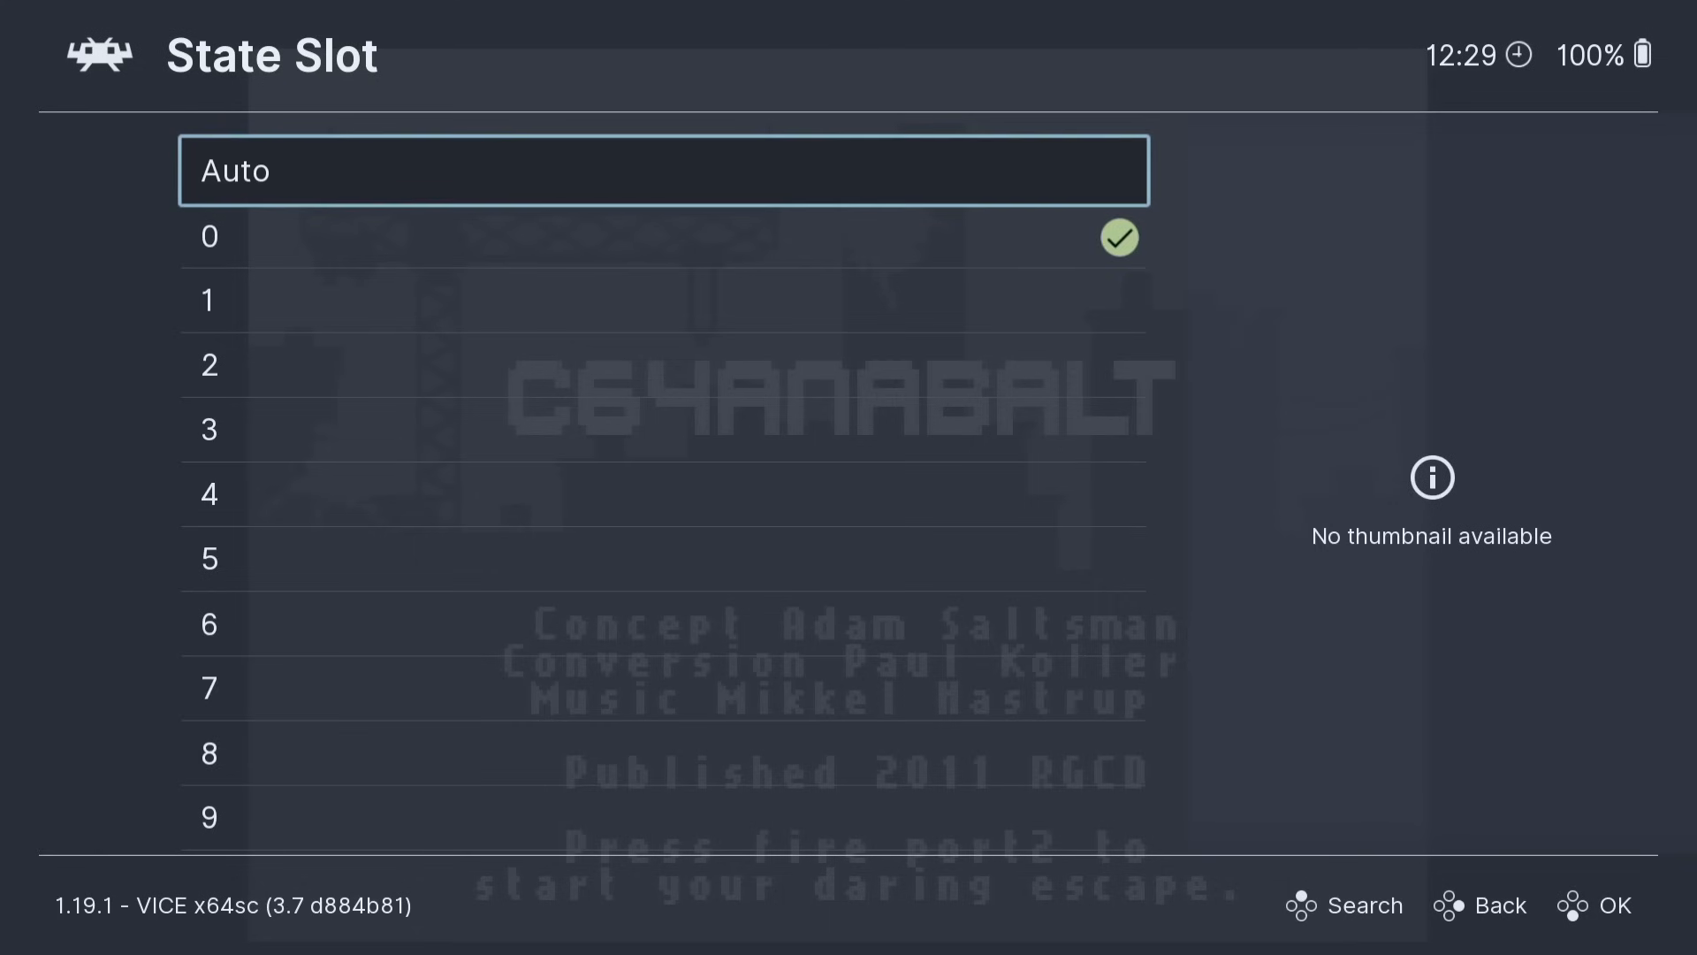
key("Down")
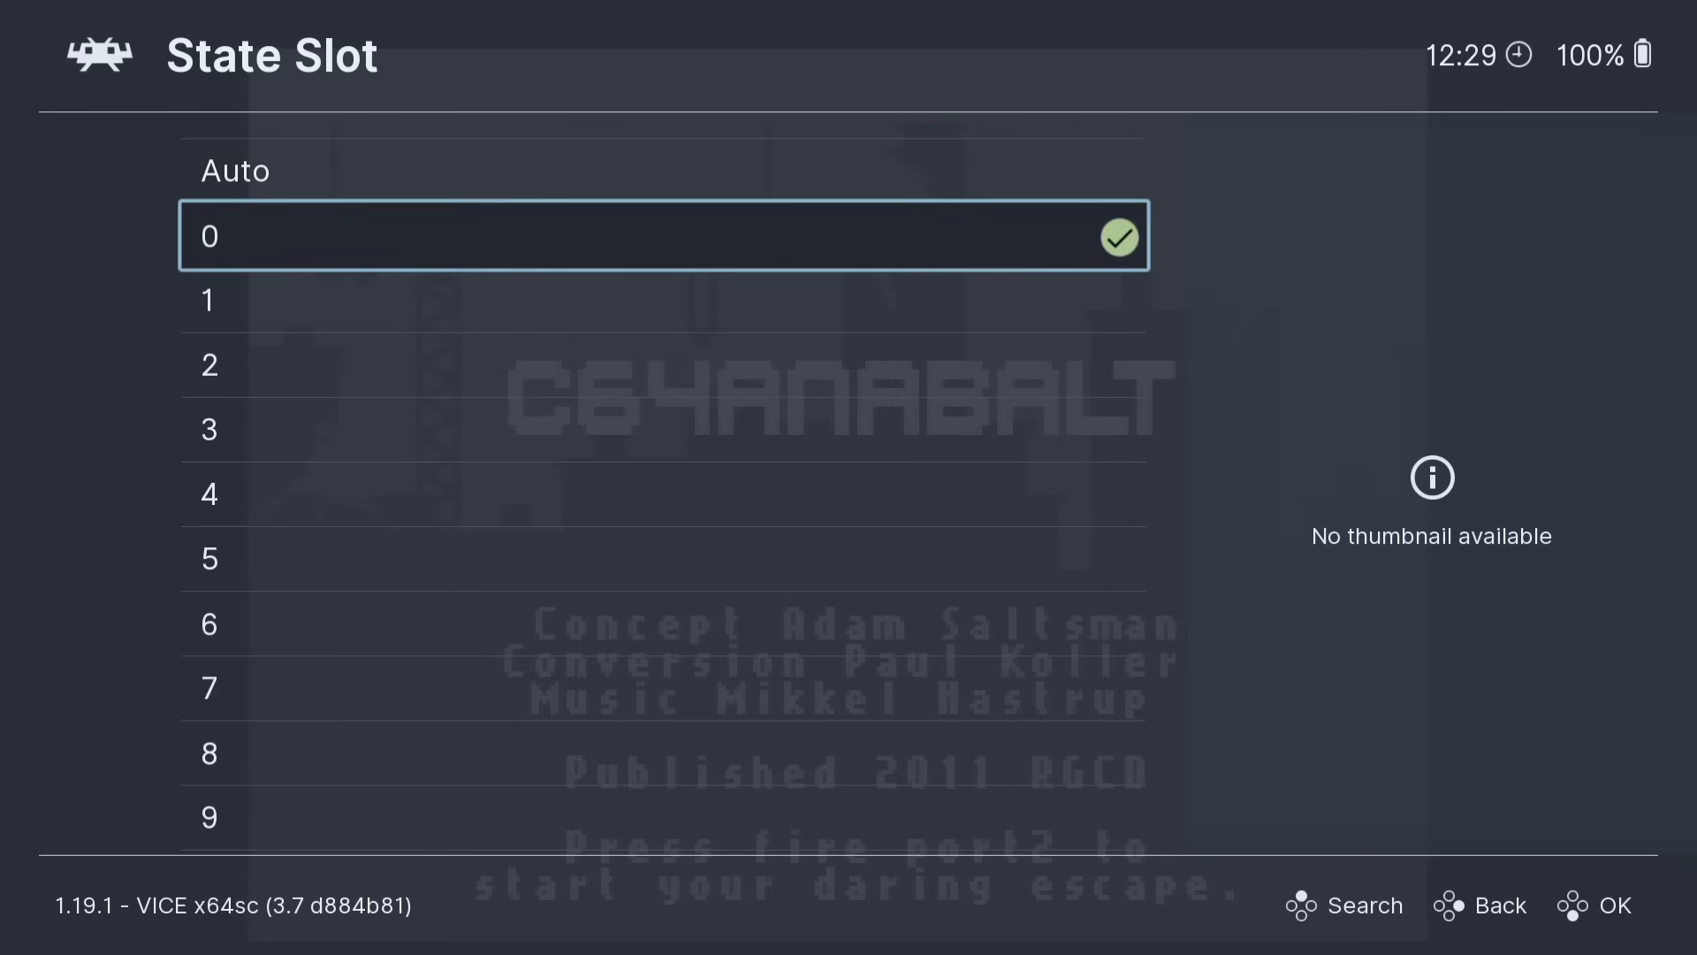
key("Return")
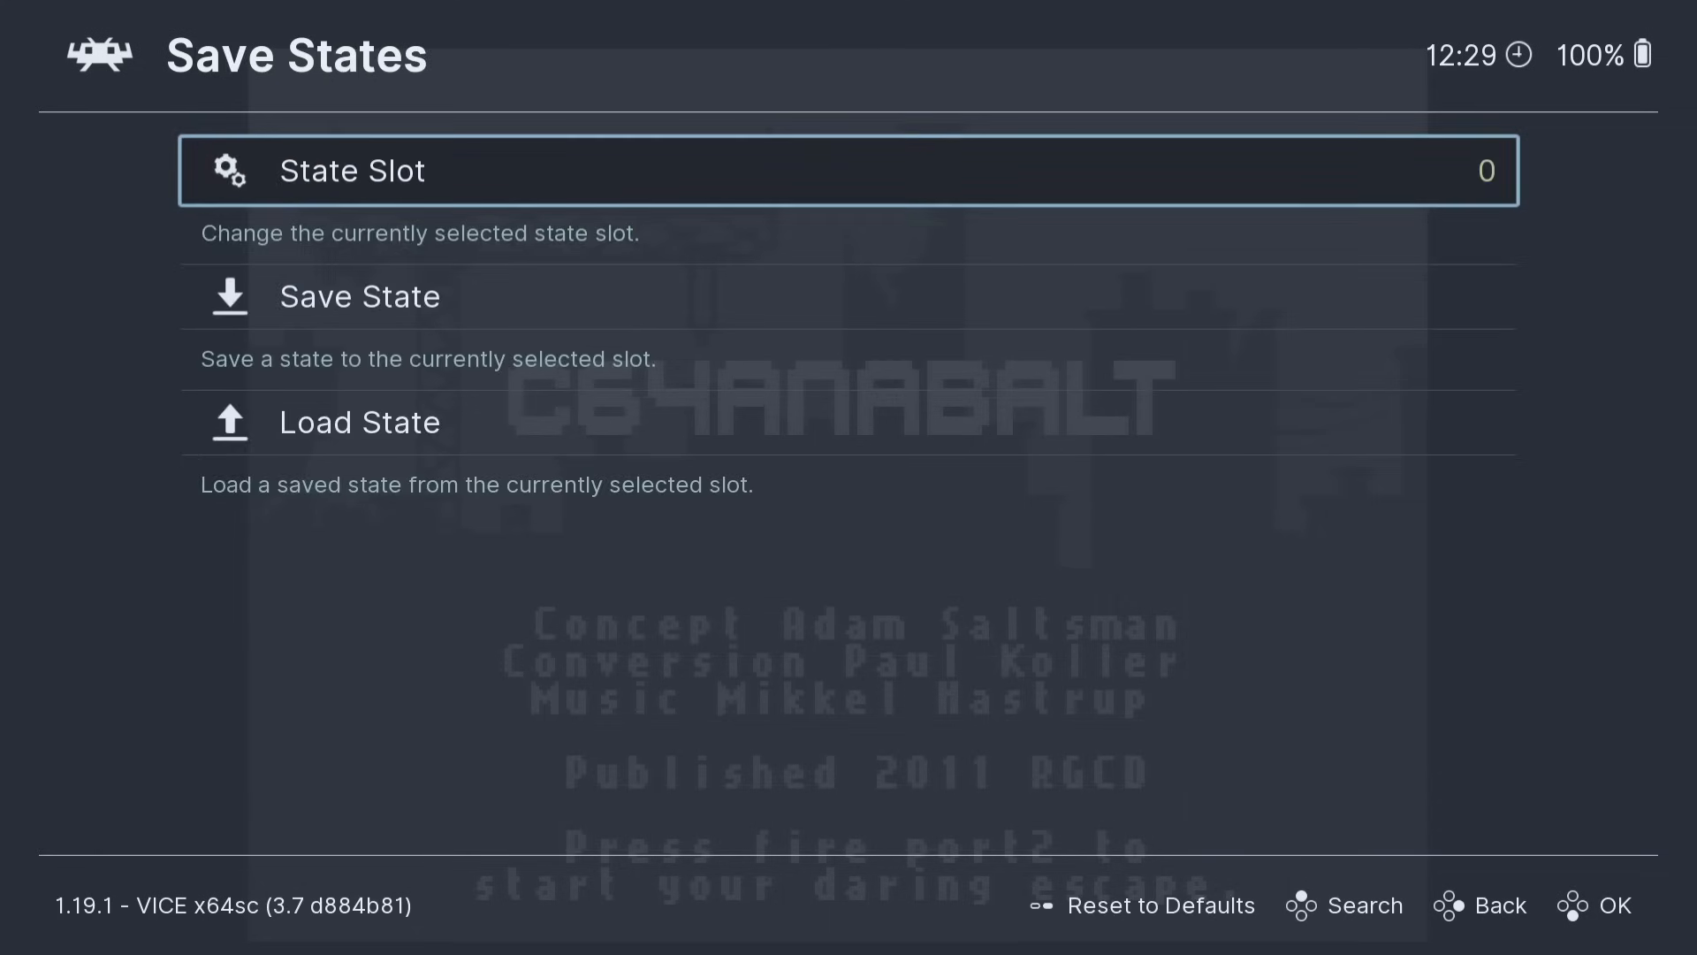
key("Down")
key("Return")
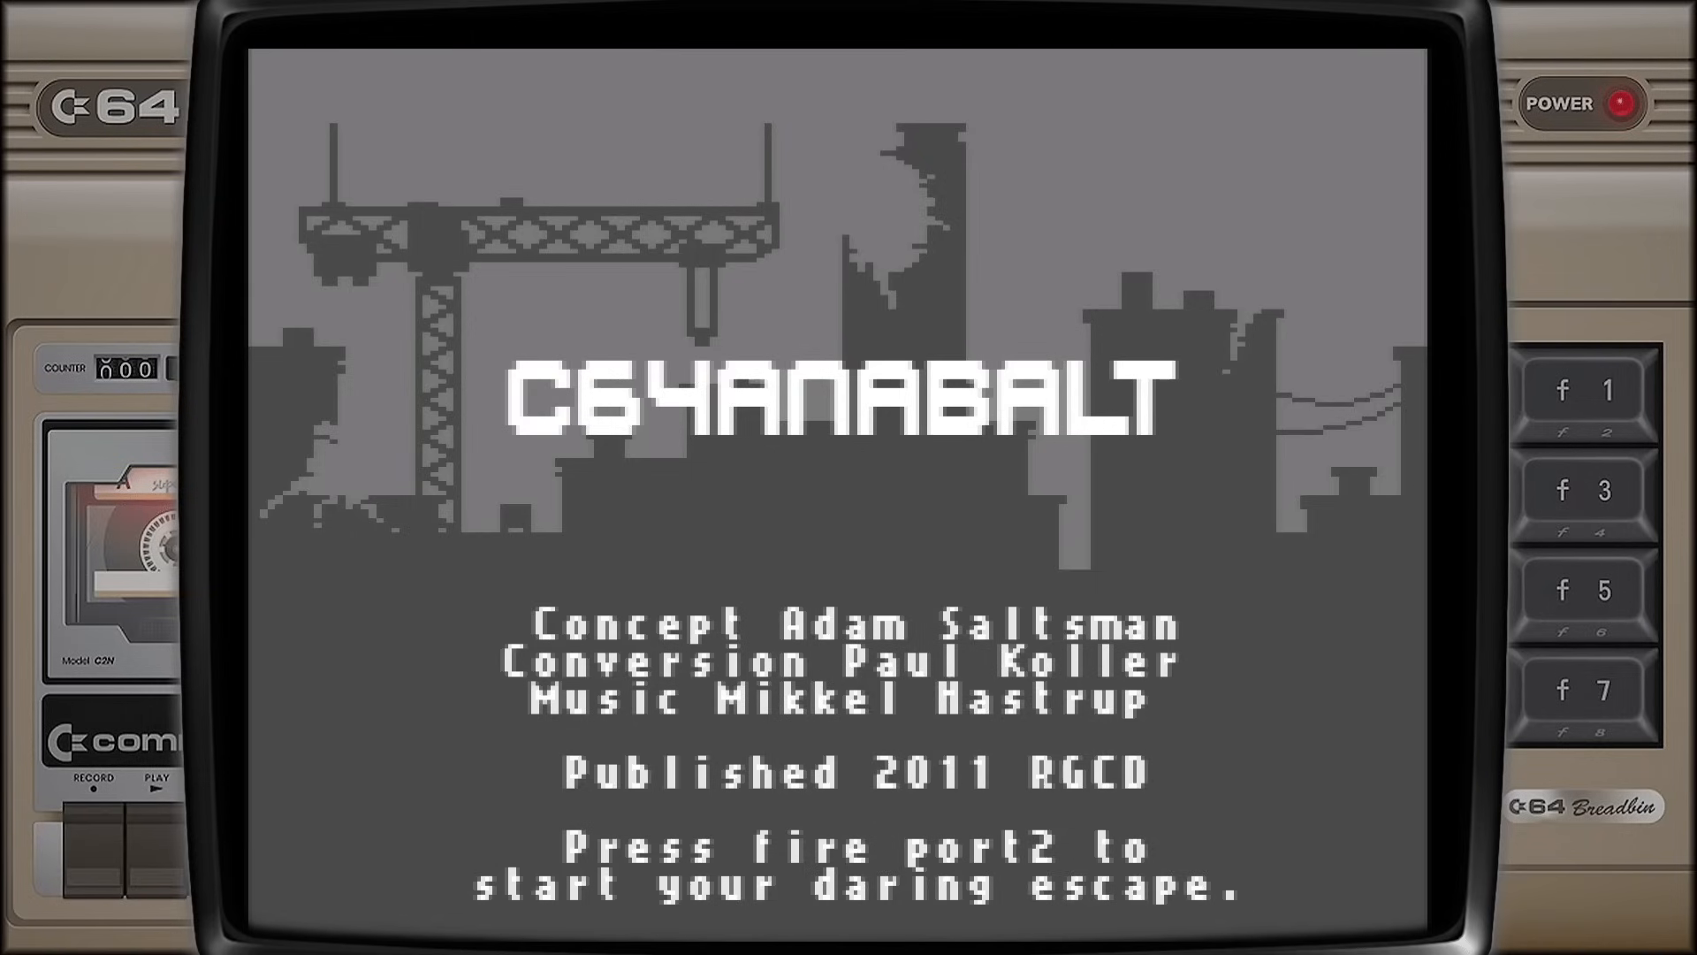
Step: Start the game and play a short run across the rooftops, jumping over obstacles and gaps
key("z")
key("z")
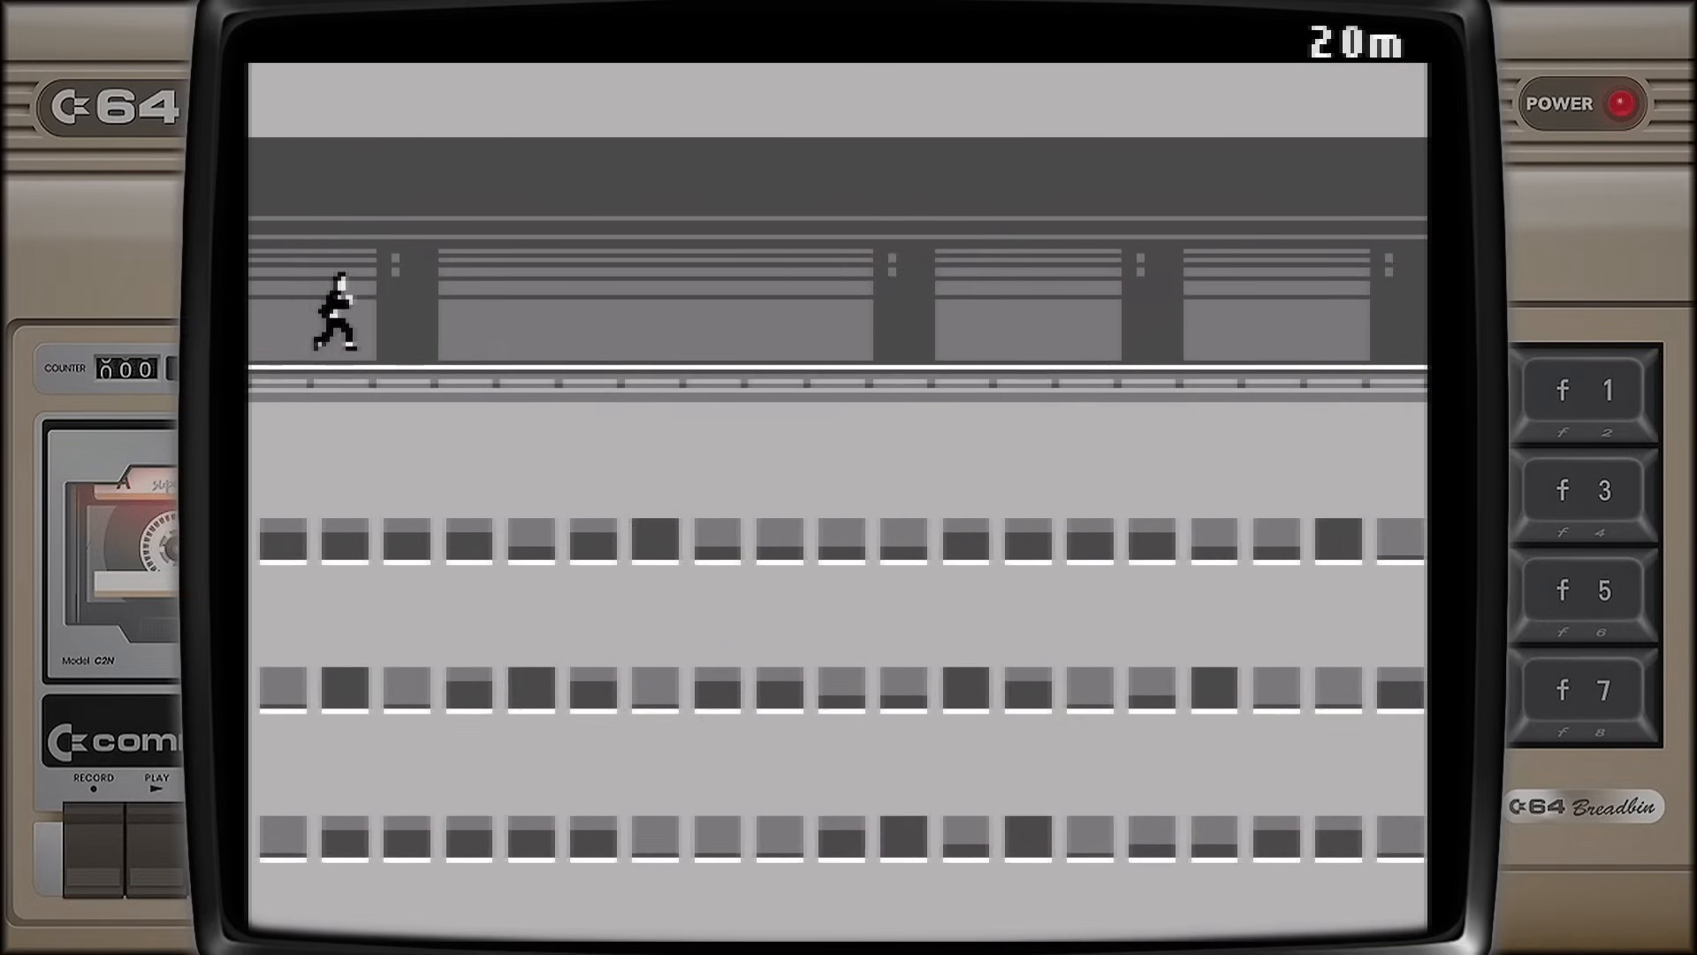
key("z")
key("z")
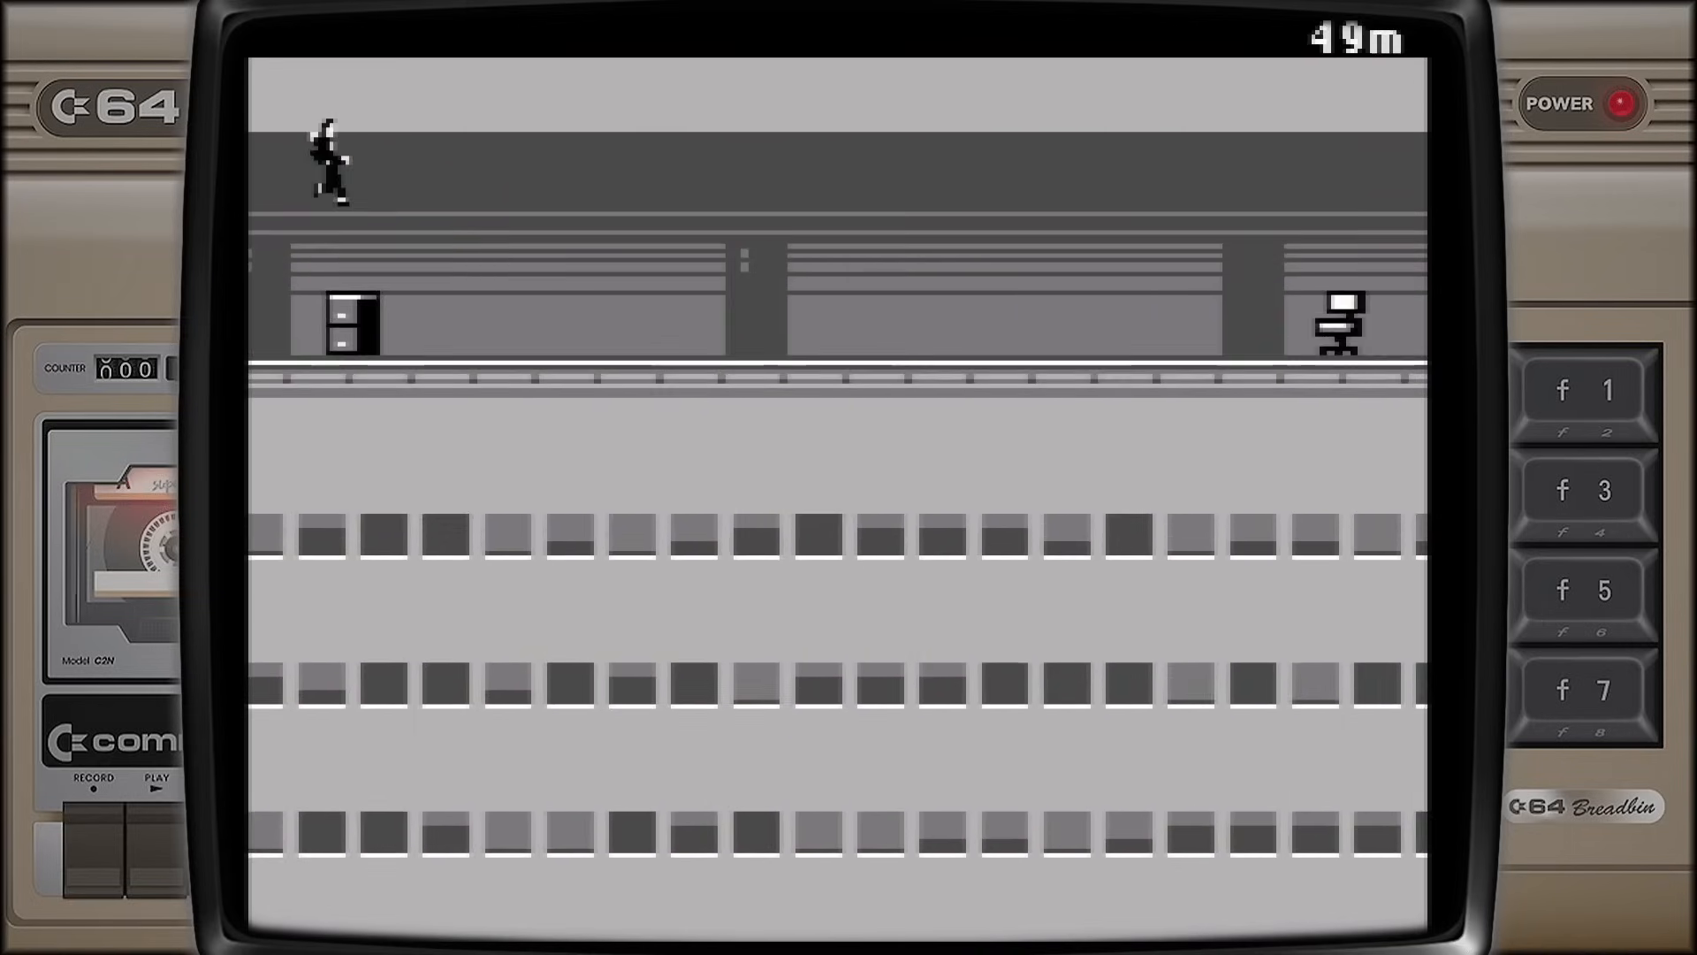
key("z")
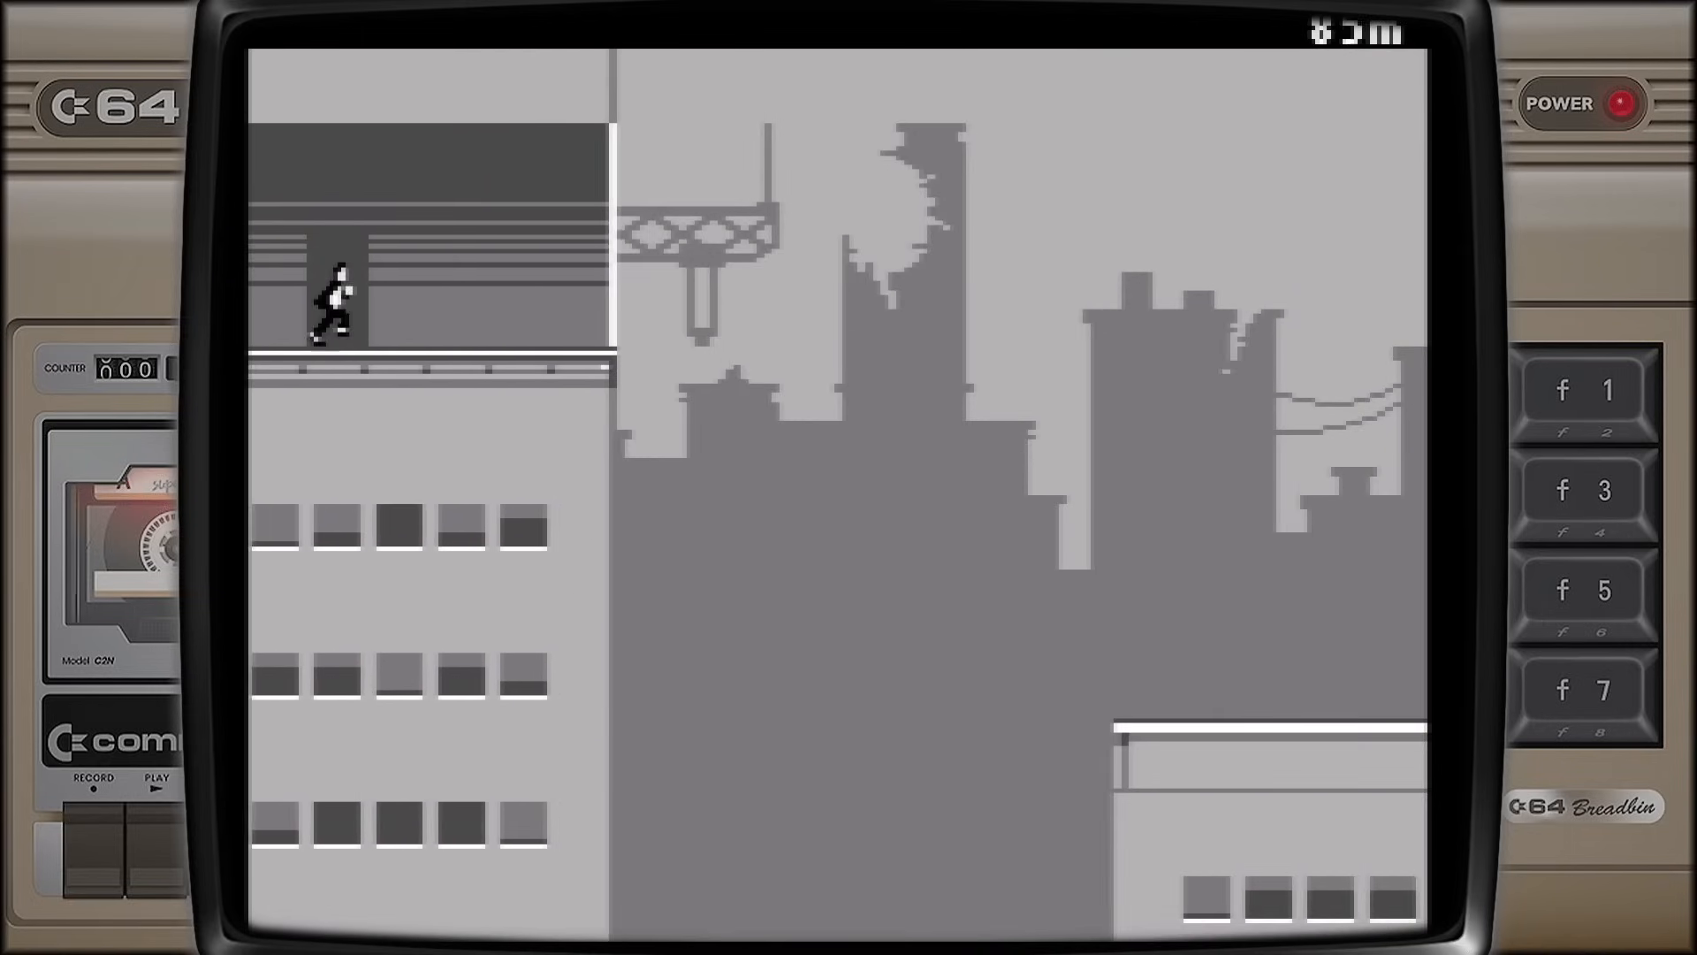
key("z")
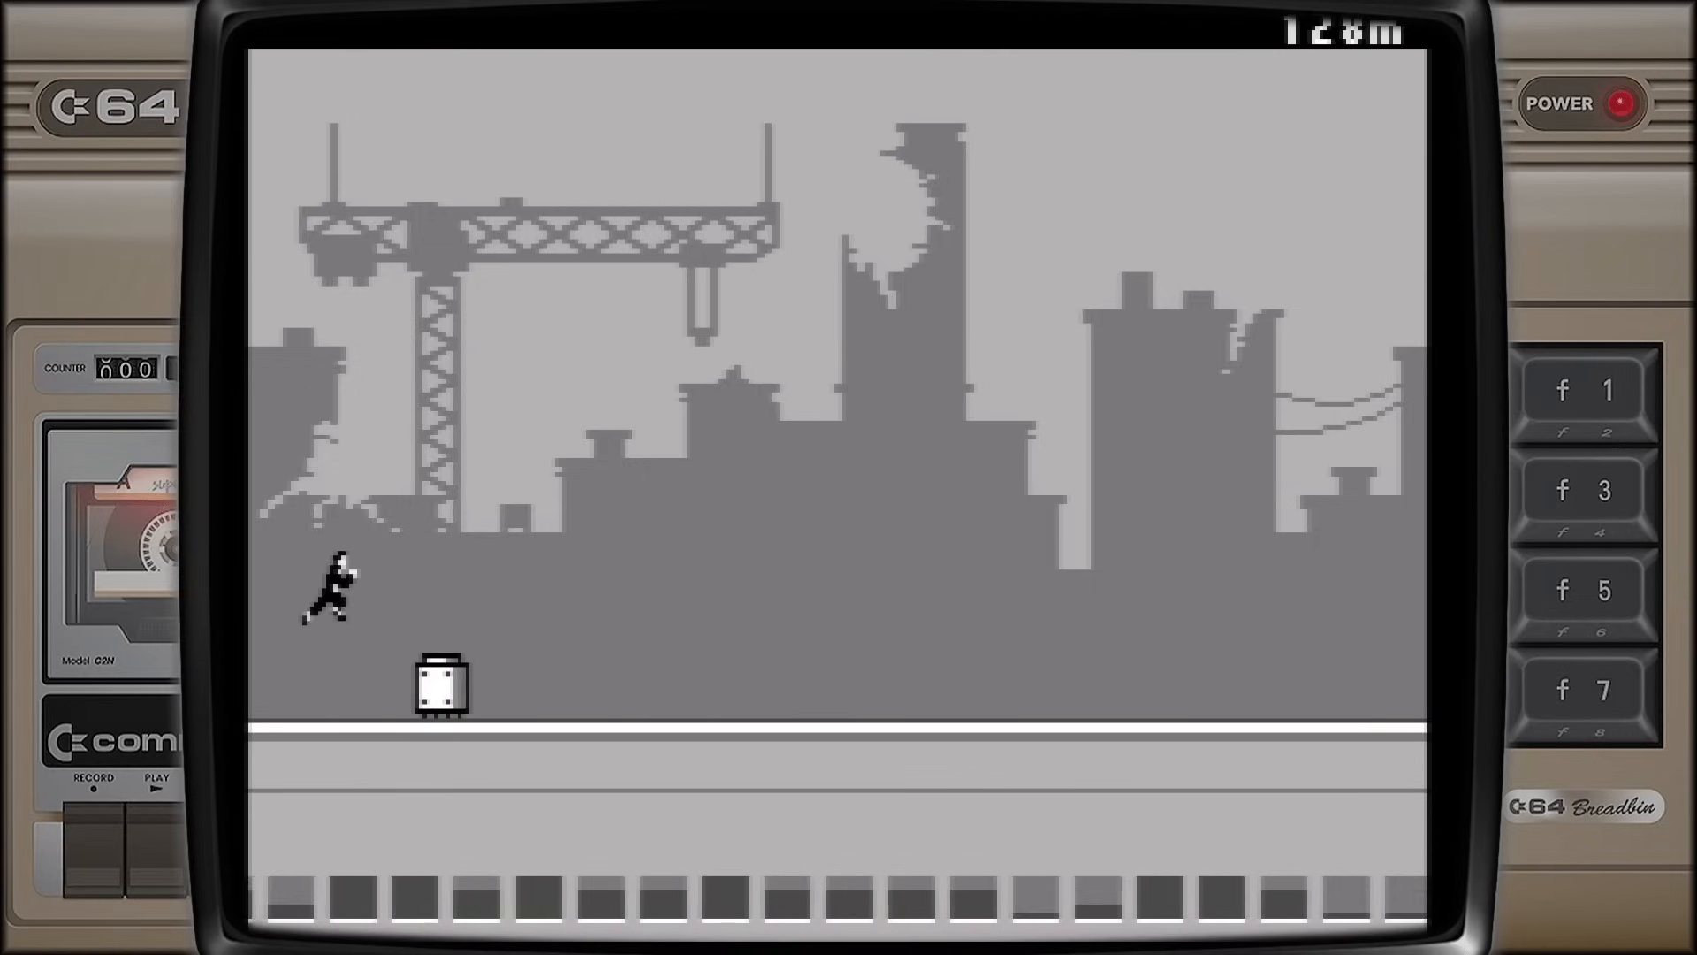
key("z")
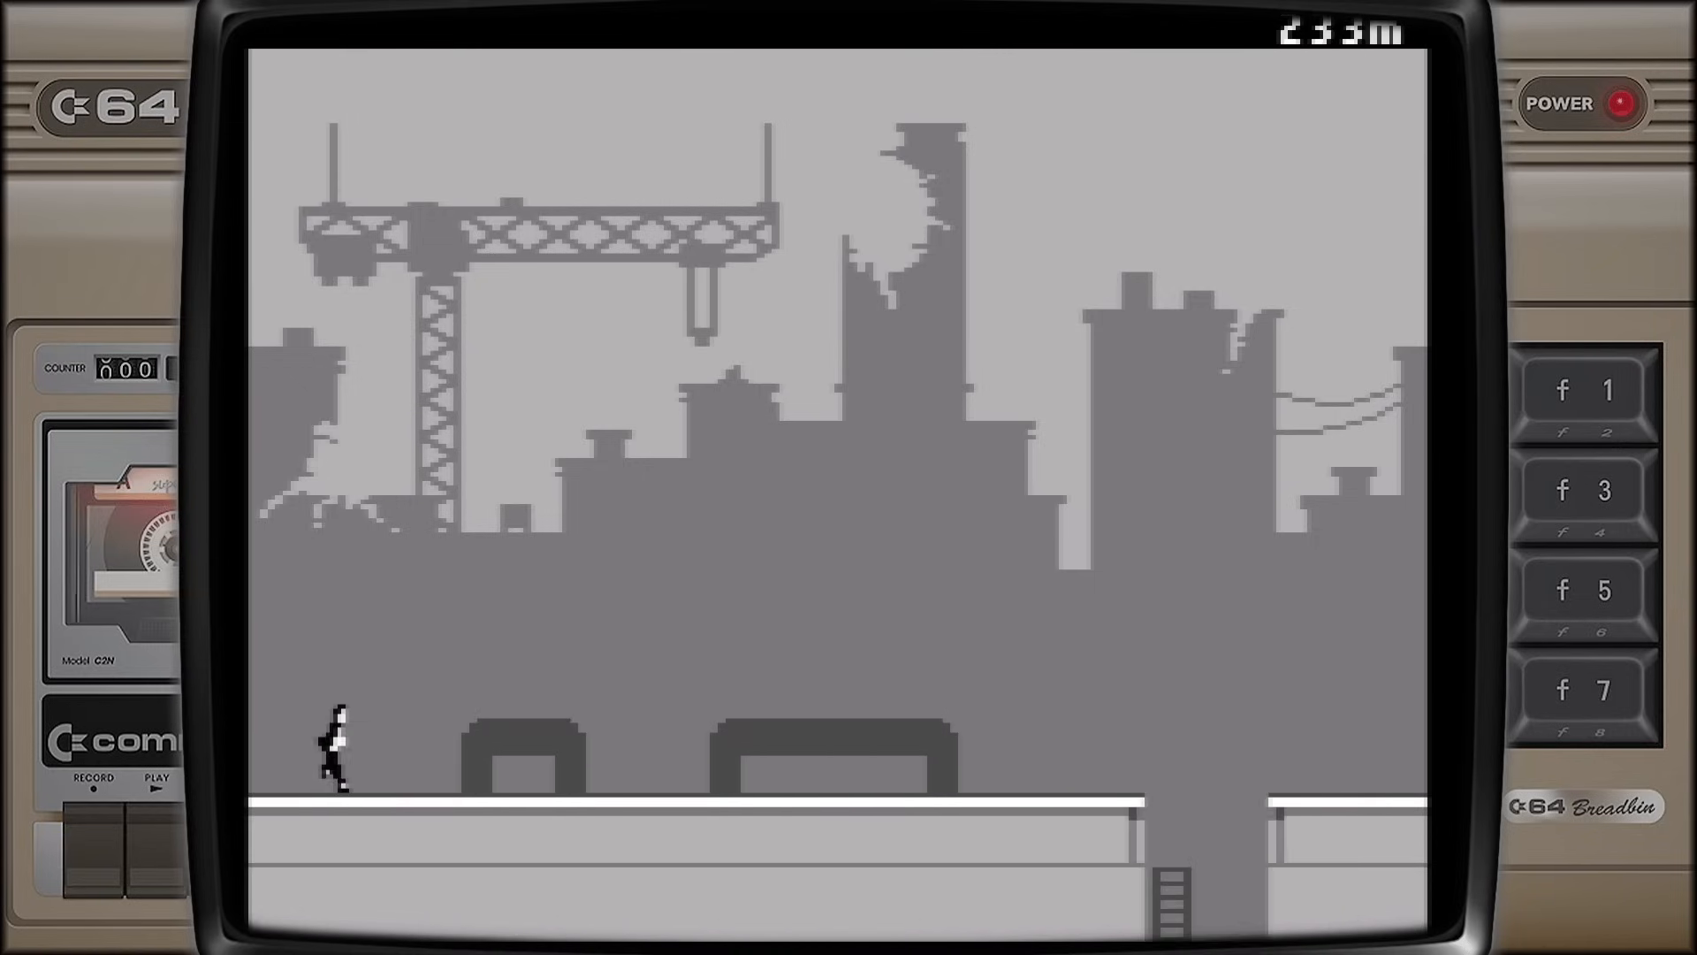
key("z")
Step: Return to the save state options during the run and load a saved state
key("F1")
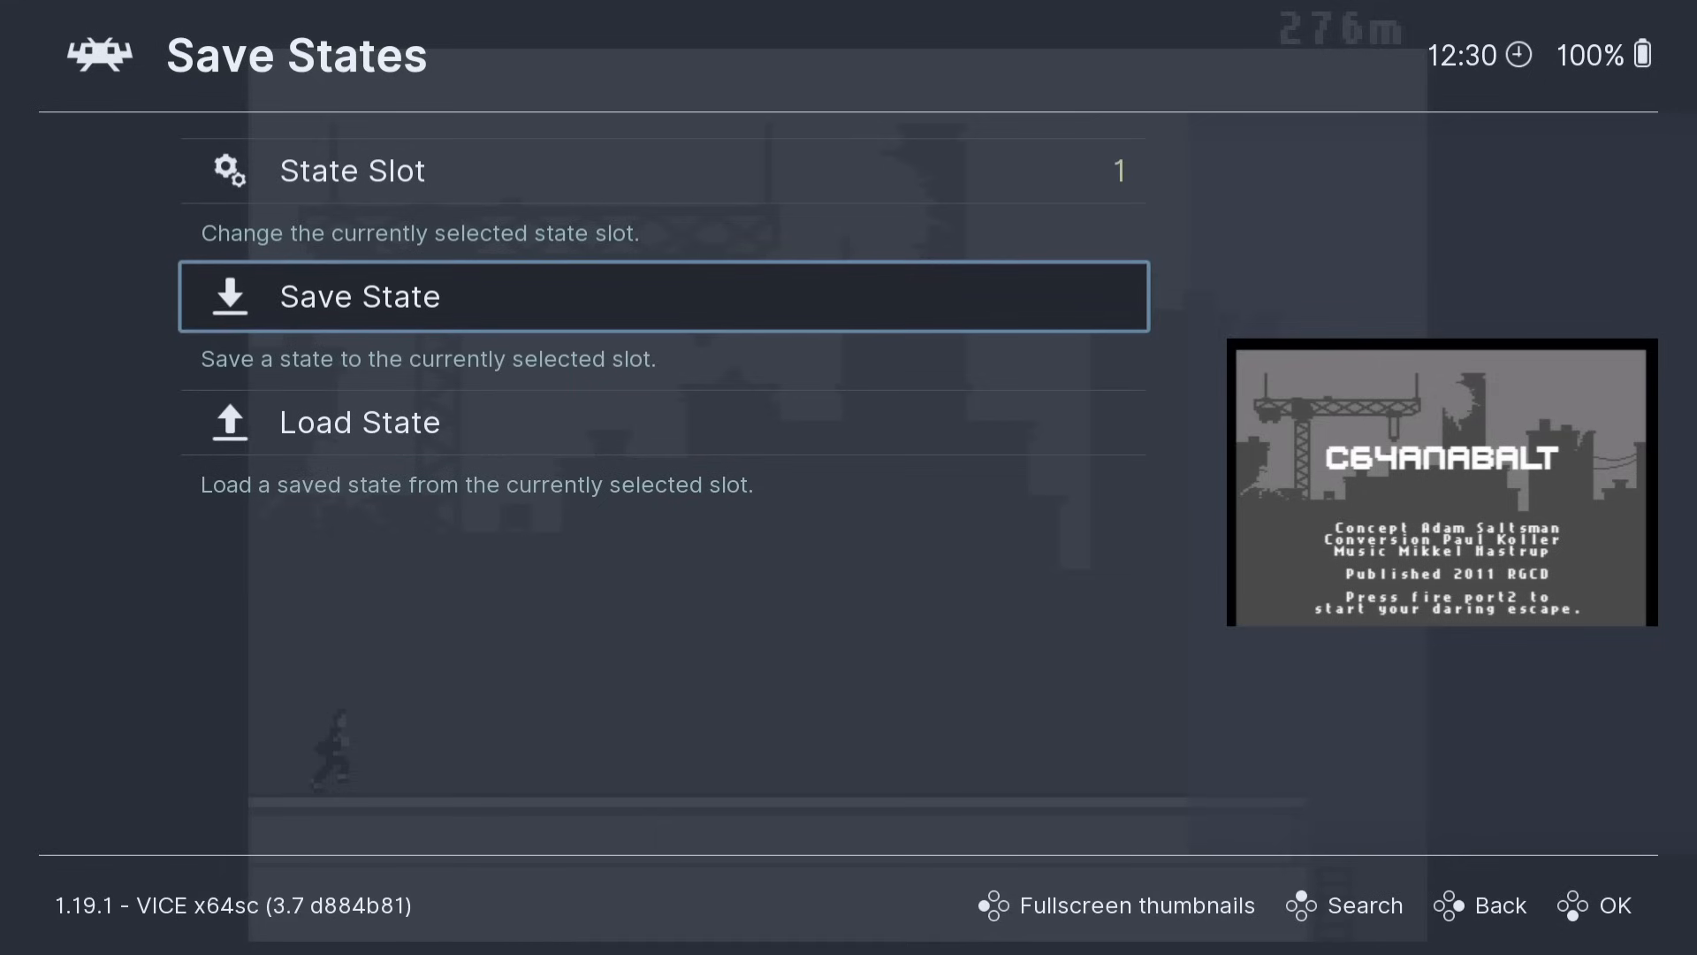
key("Down")
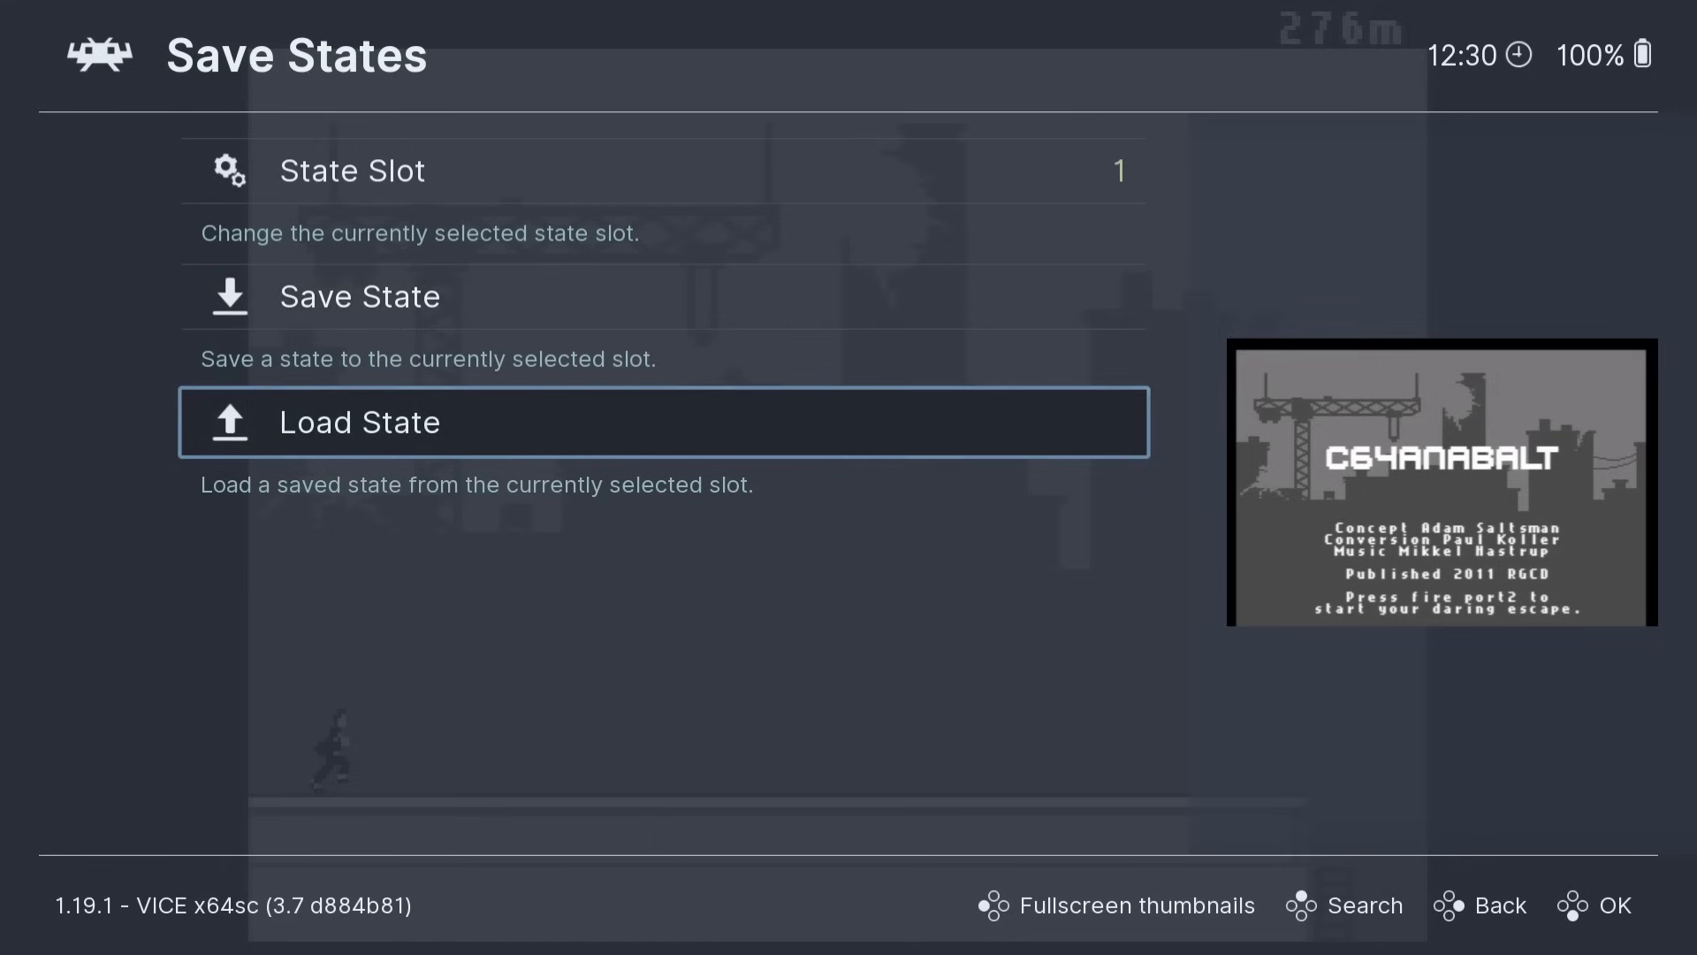
key("Return")
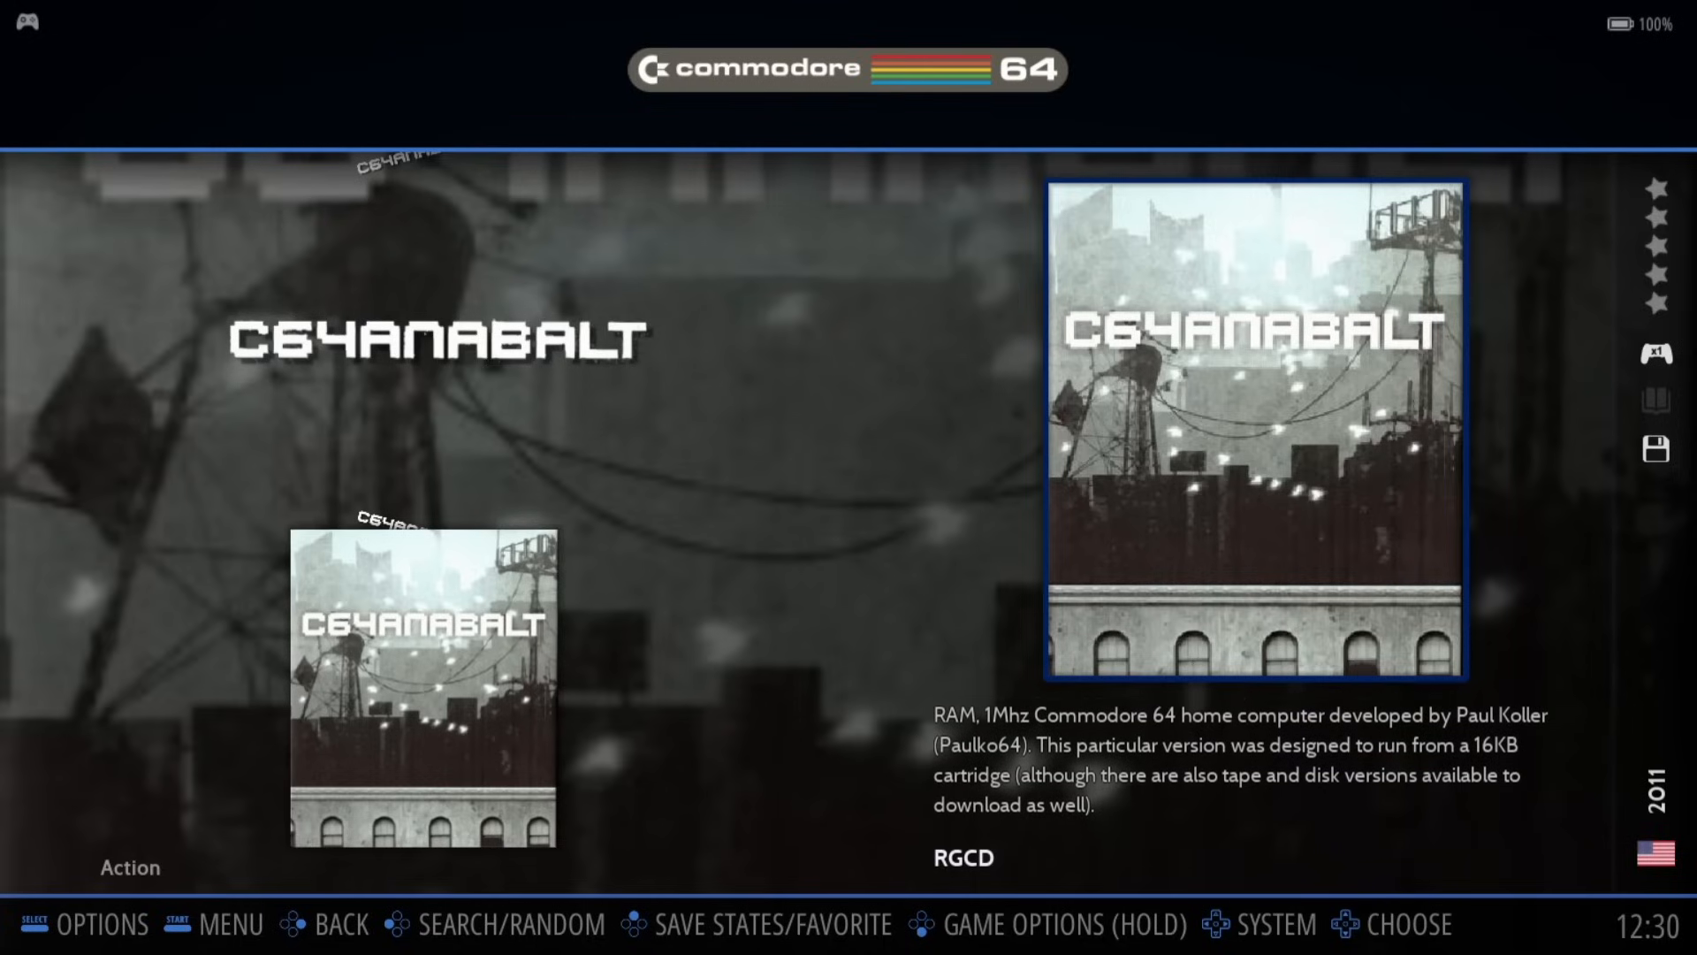
Step: Launch C64anabalt again from the Commodore 64 list and open RetroArch's Online Updater
key("Return")
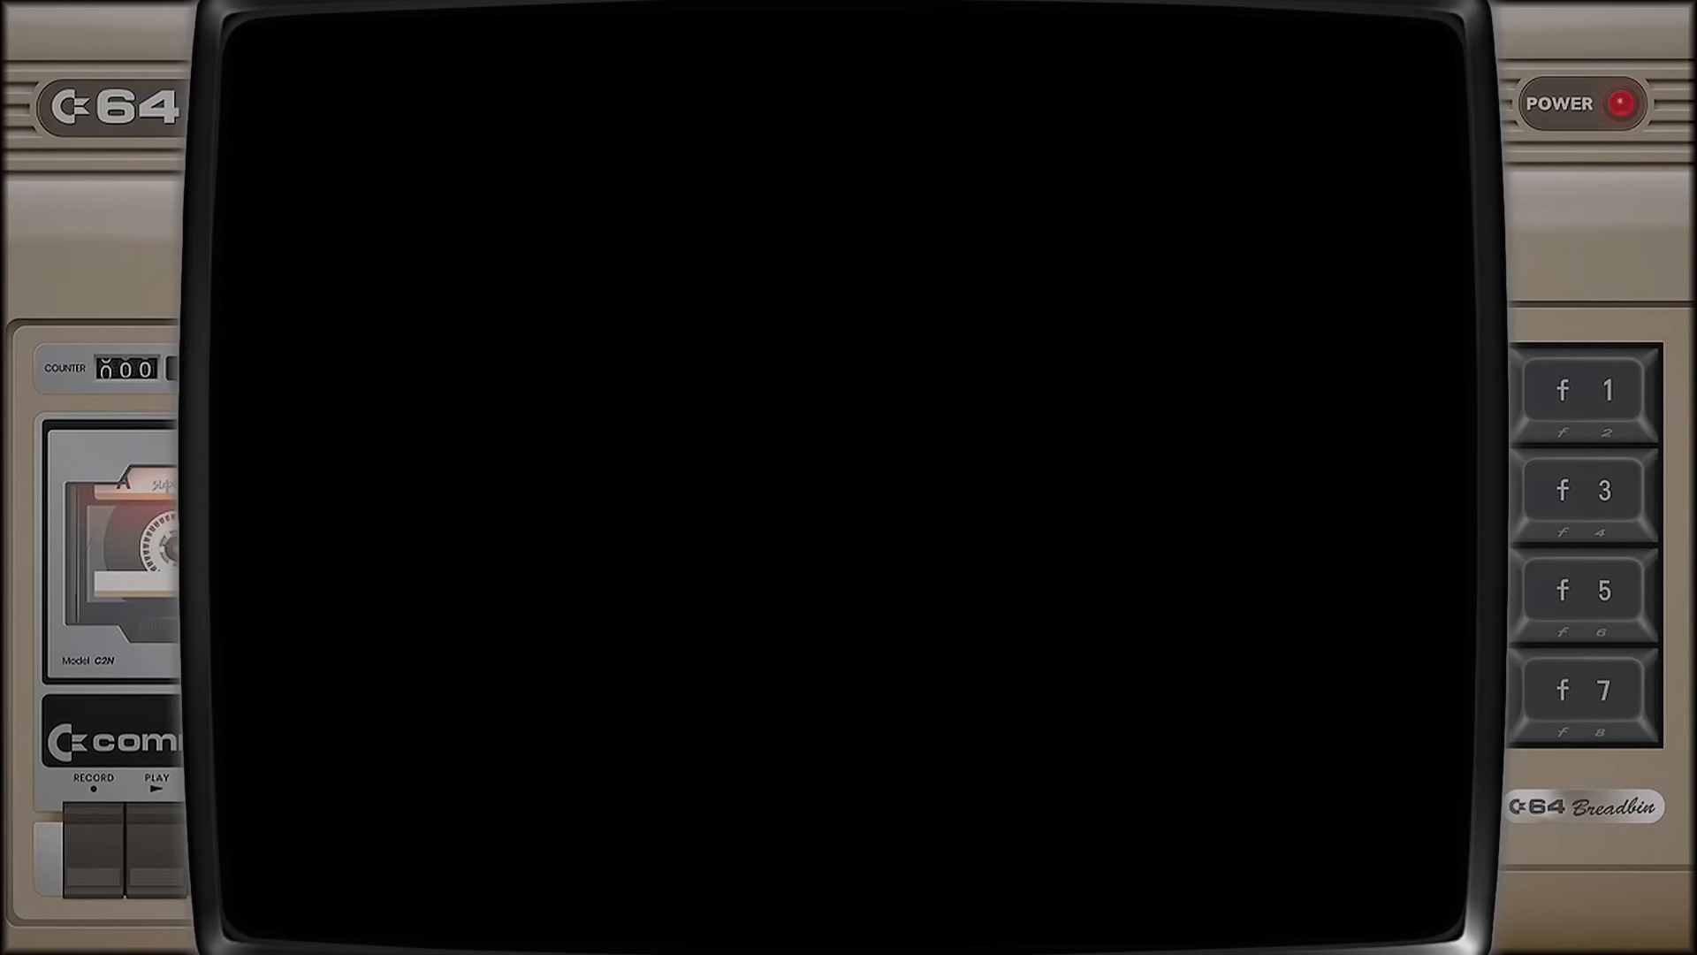
key("F1")
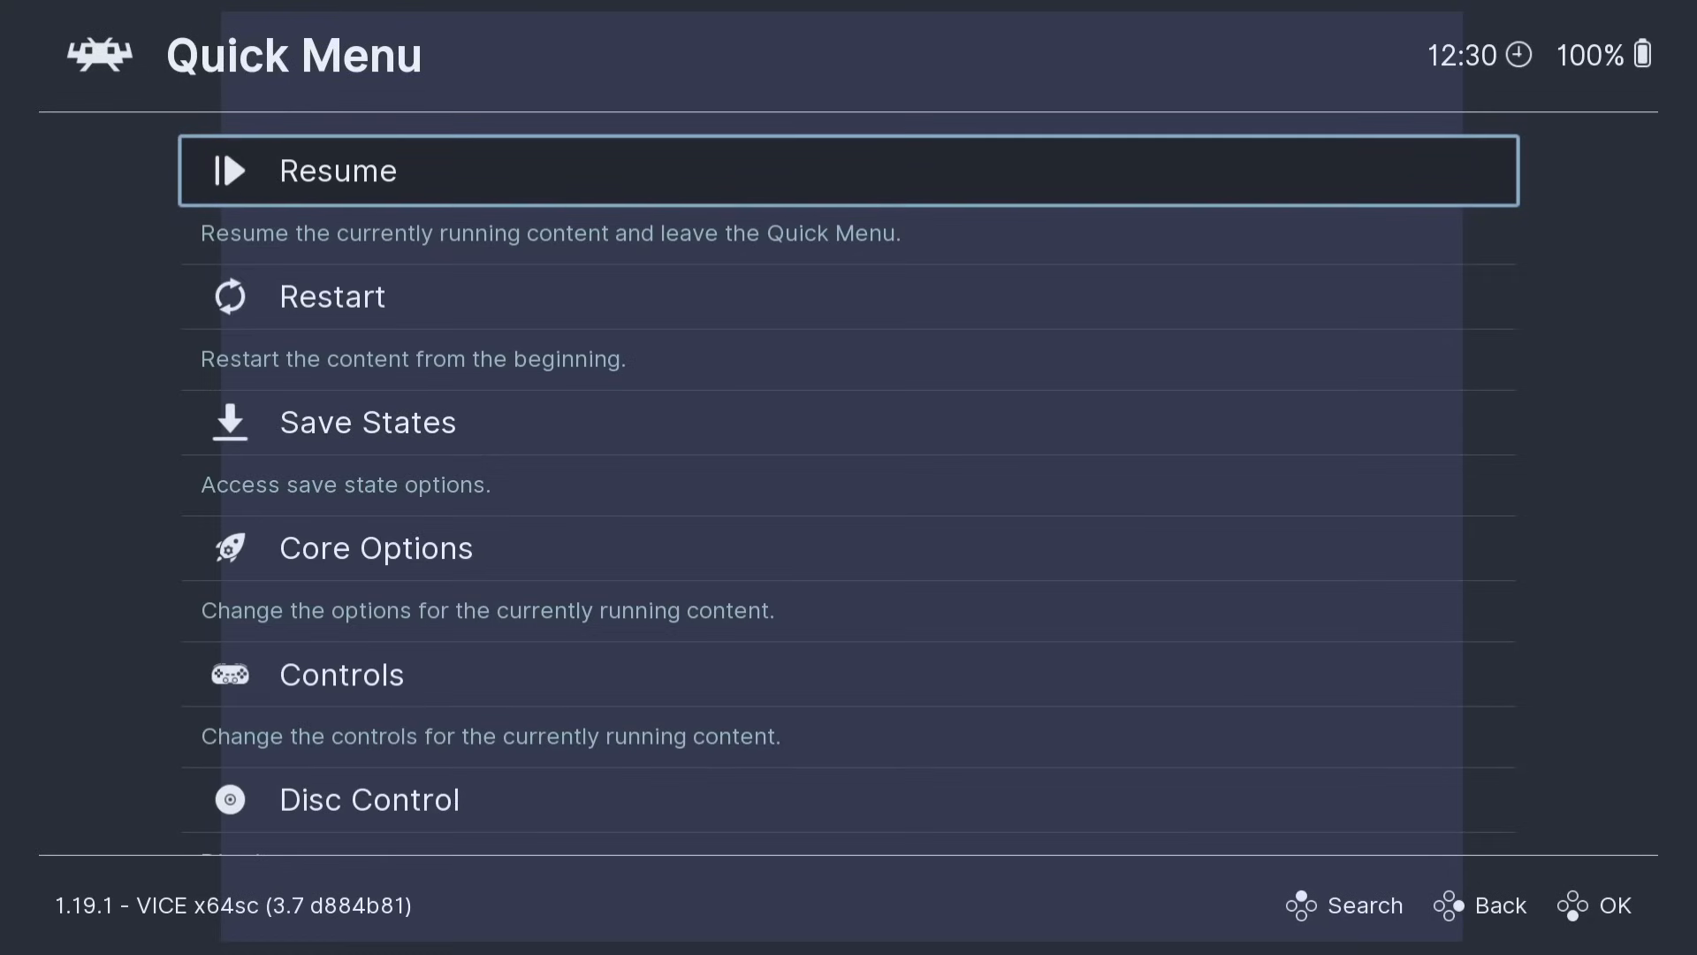
key("BackSpace")
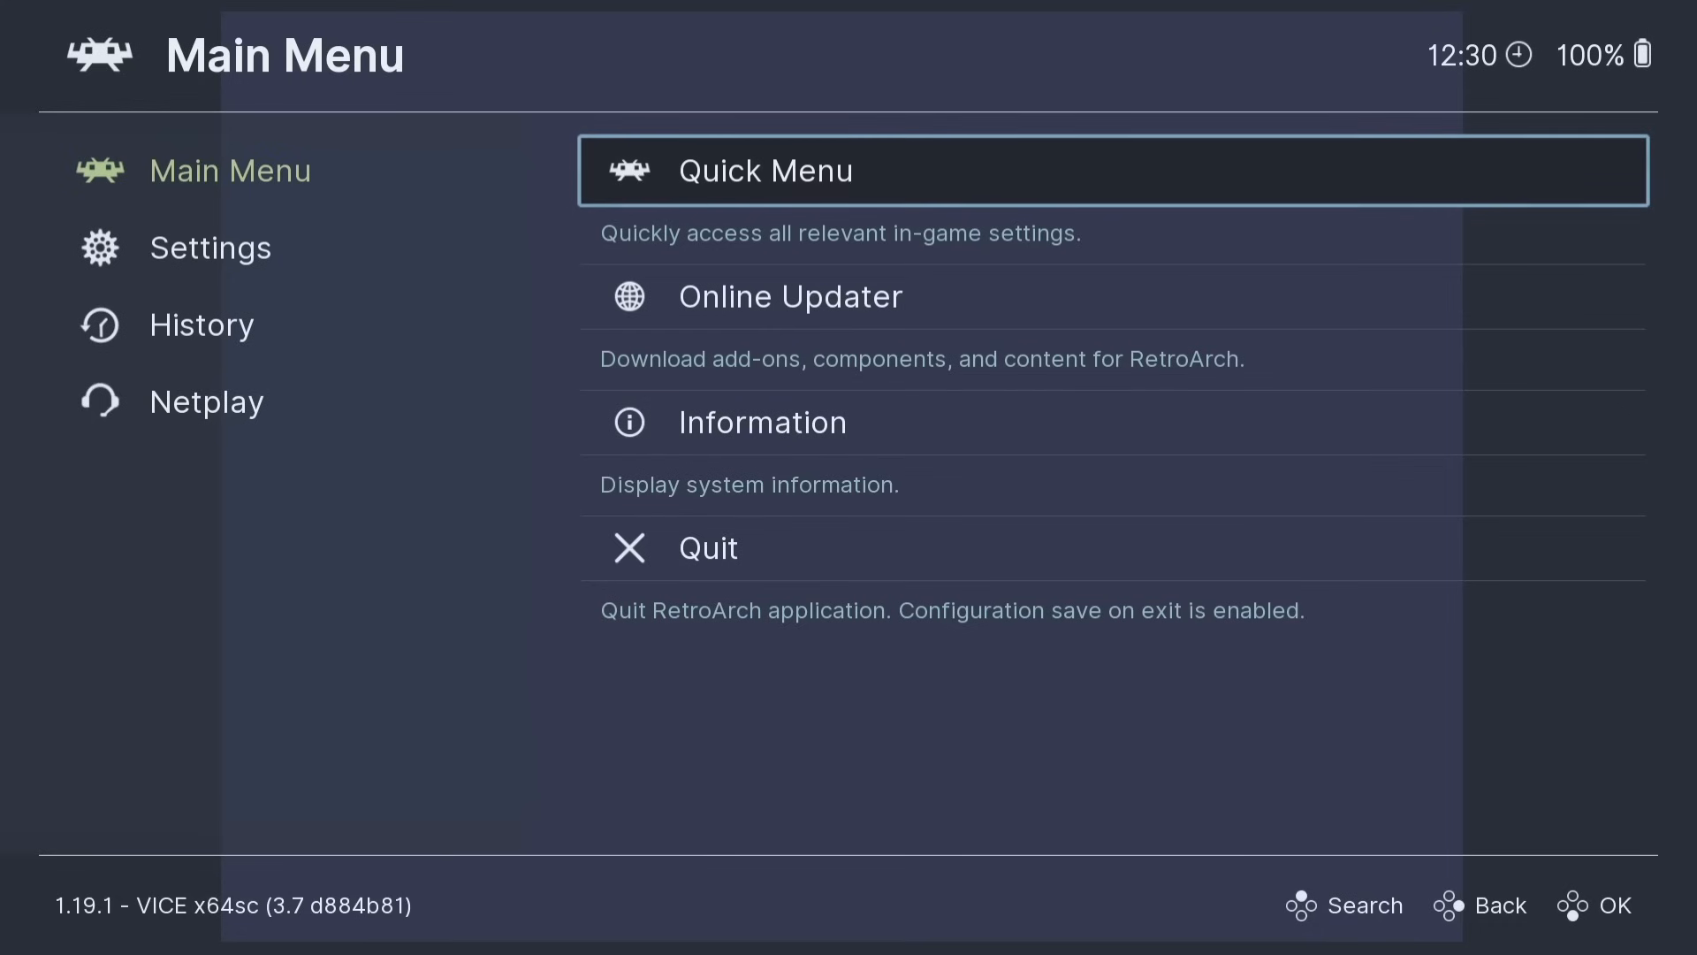
key("Down")
key("Return")
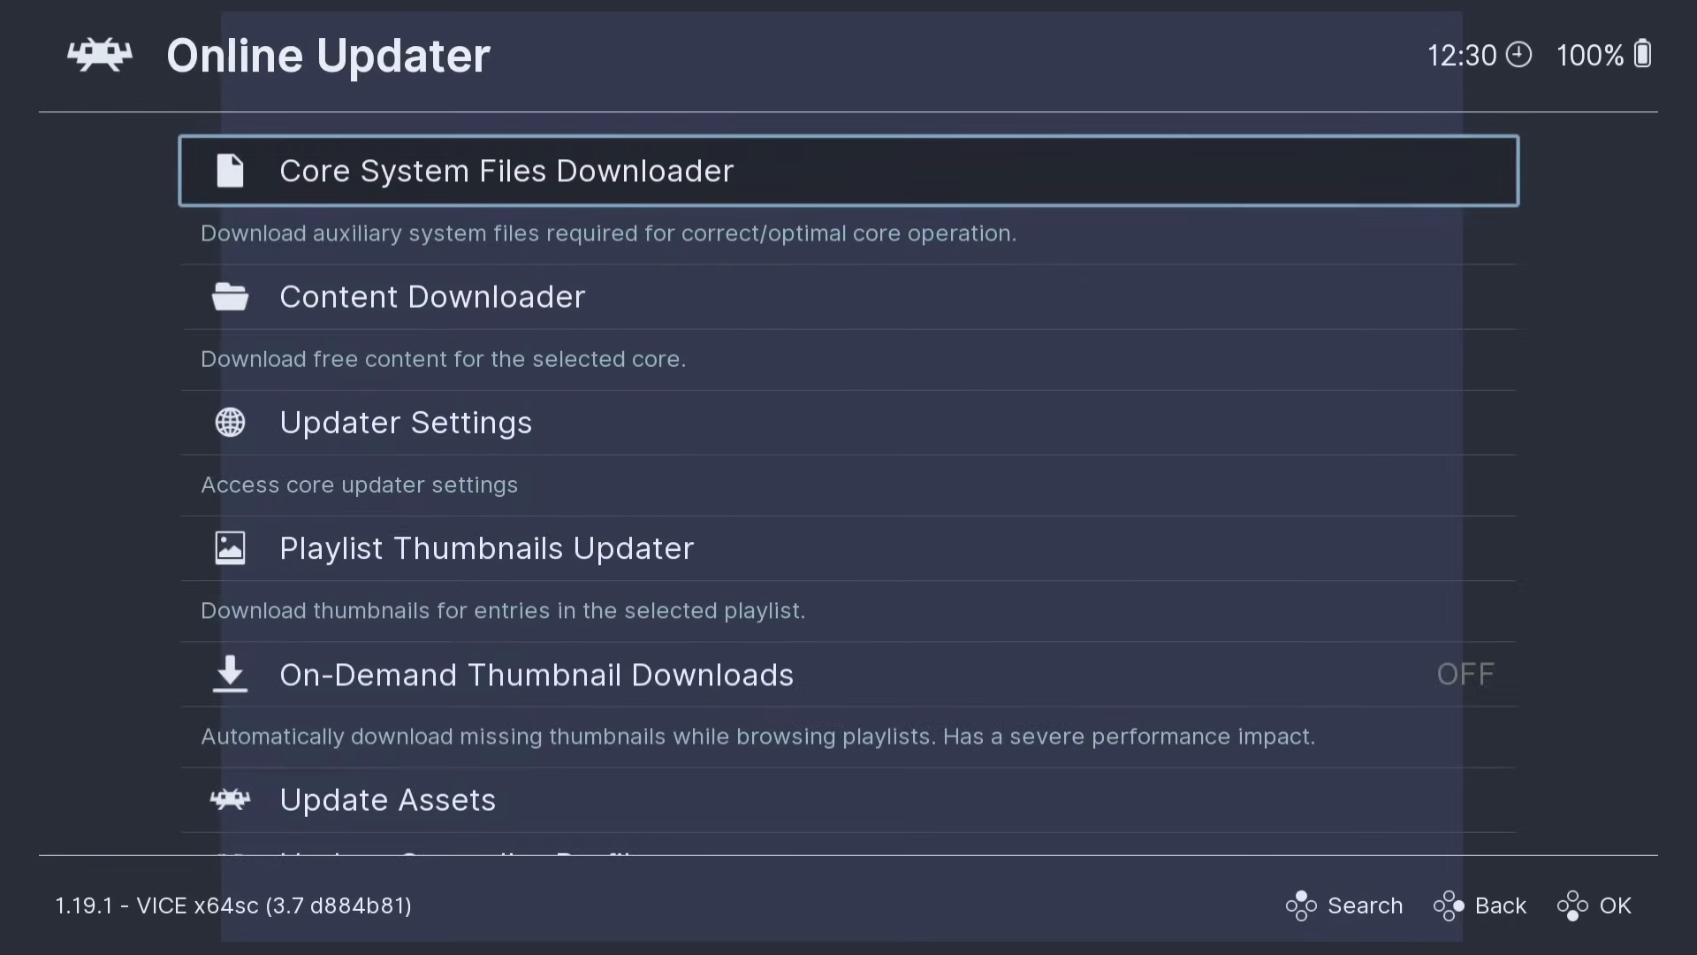
Step: Update the cheats through the Online Updater
key("Down")
key("Down")
key("Down")
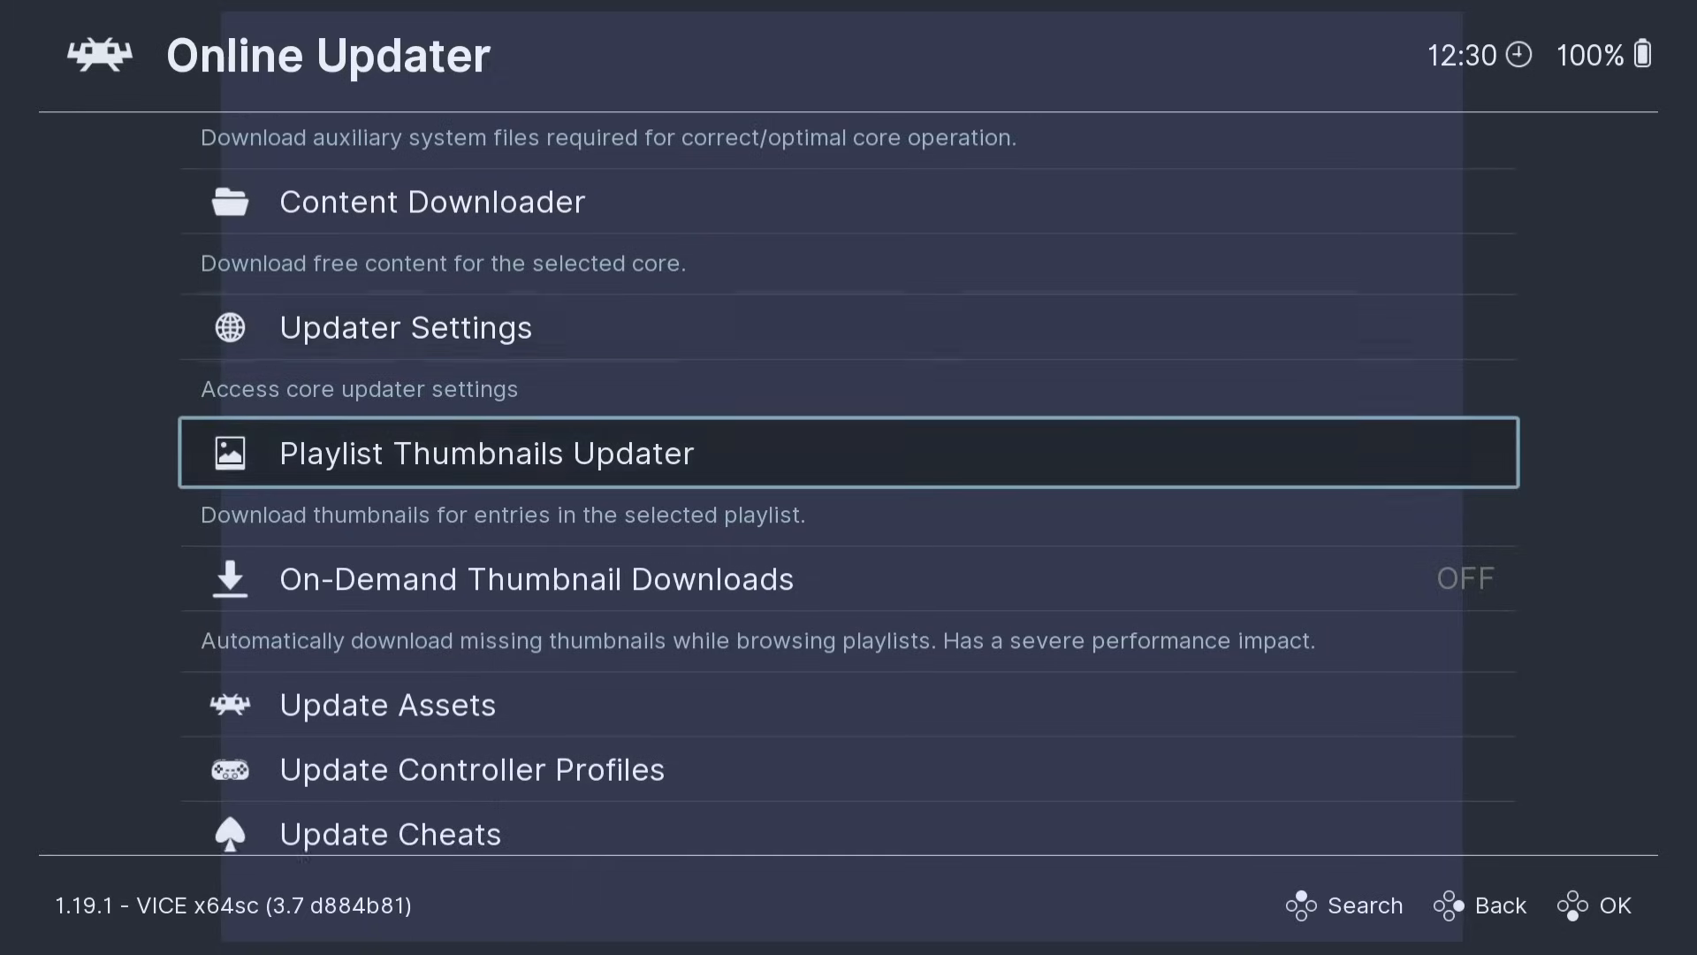
key("Down")
key("Down")
key("Down")
key("Down")
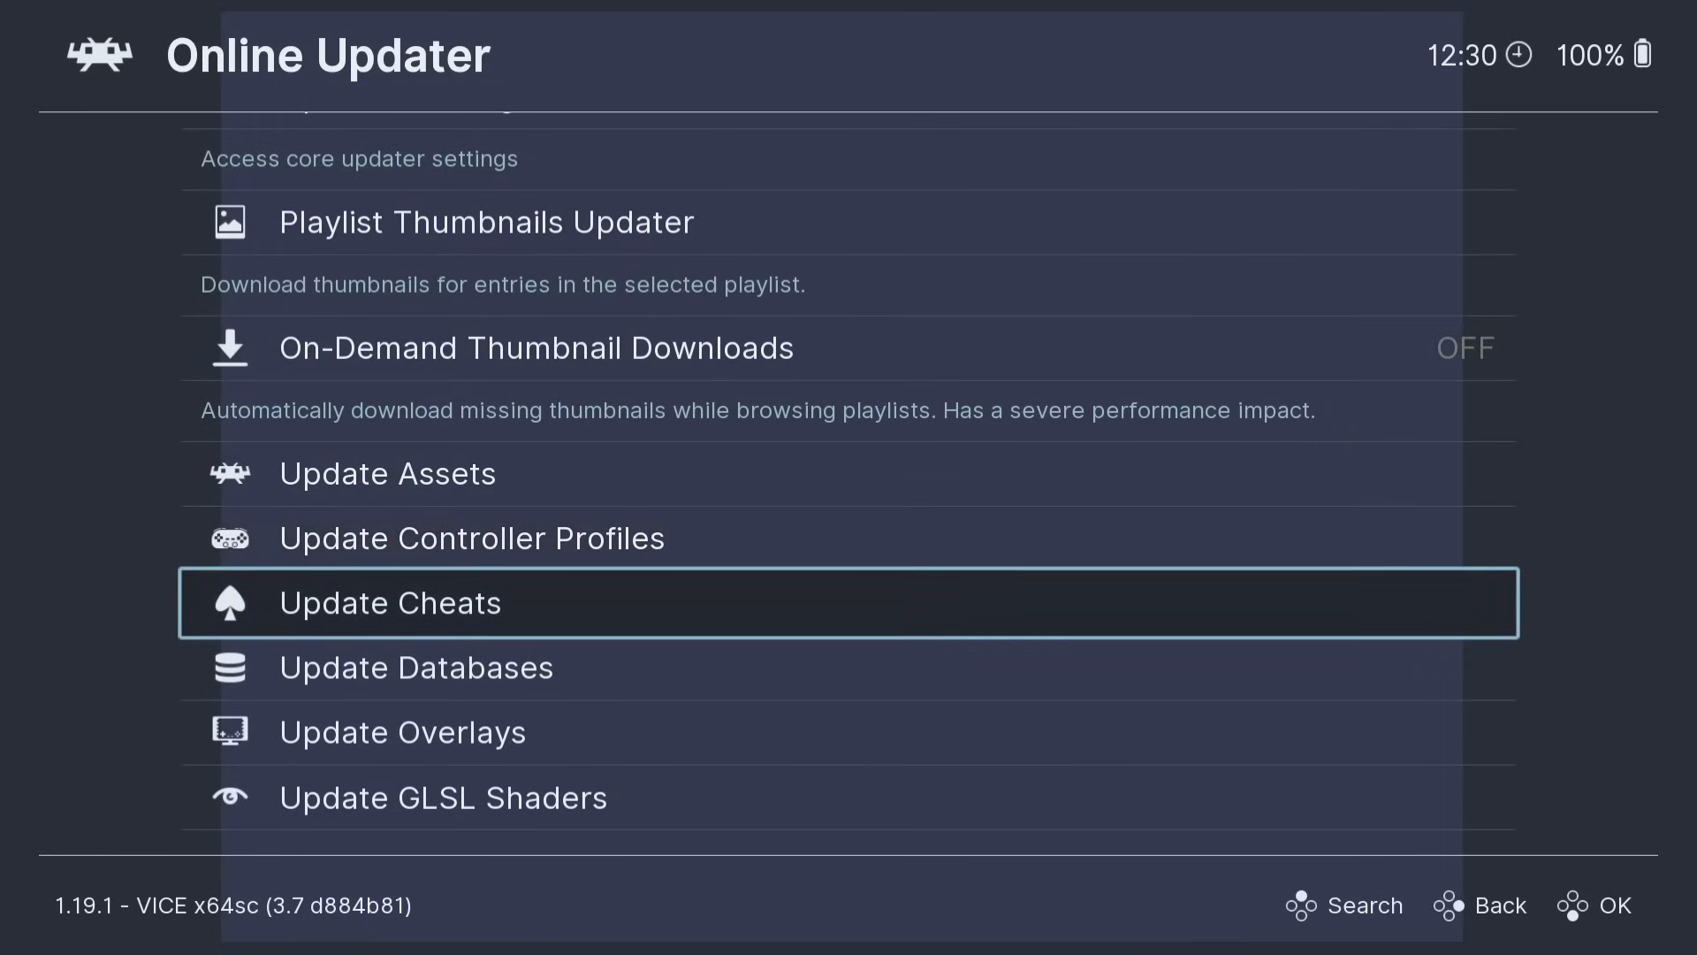
key("Return")
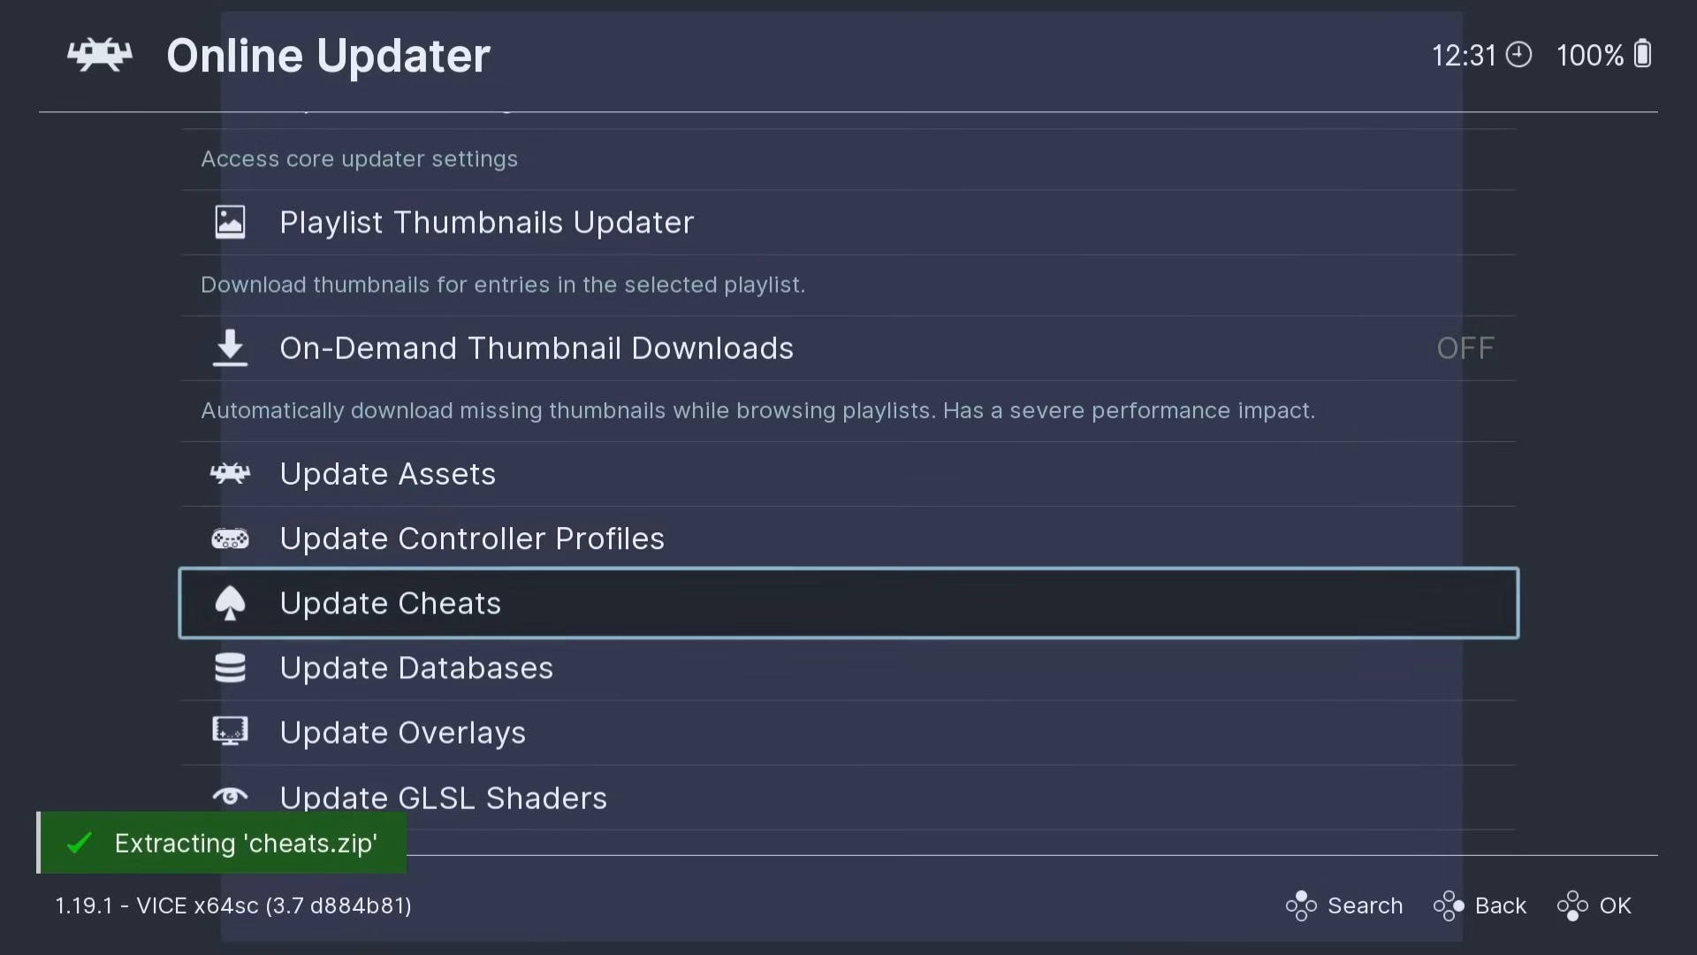
Step: Leave the Online Updater and open the Cheats settings of the running game from the Quick Menu
key("BackSpace")
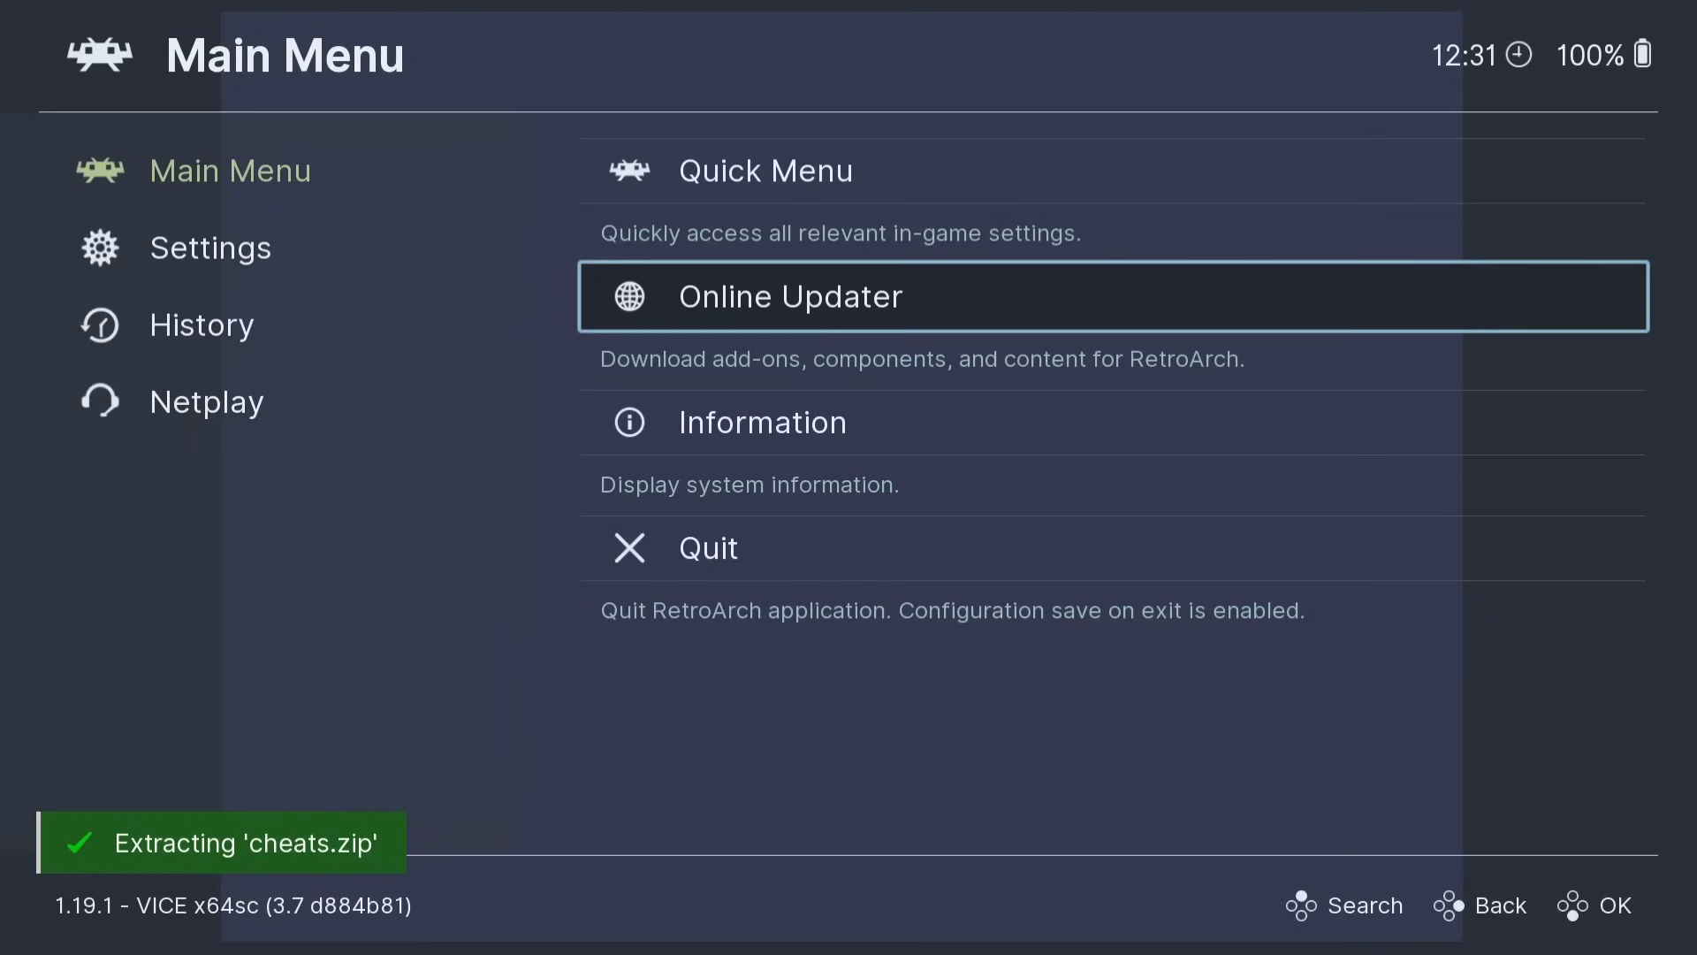
key("Up")
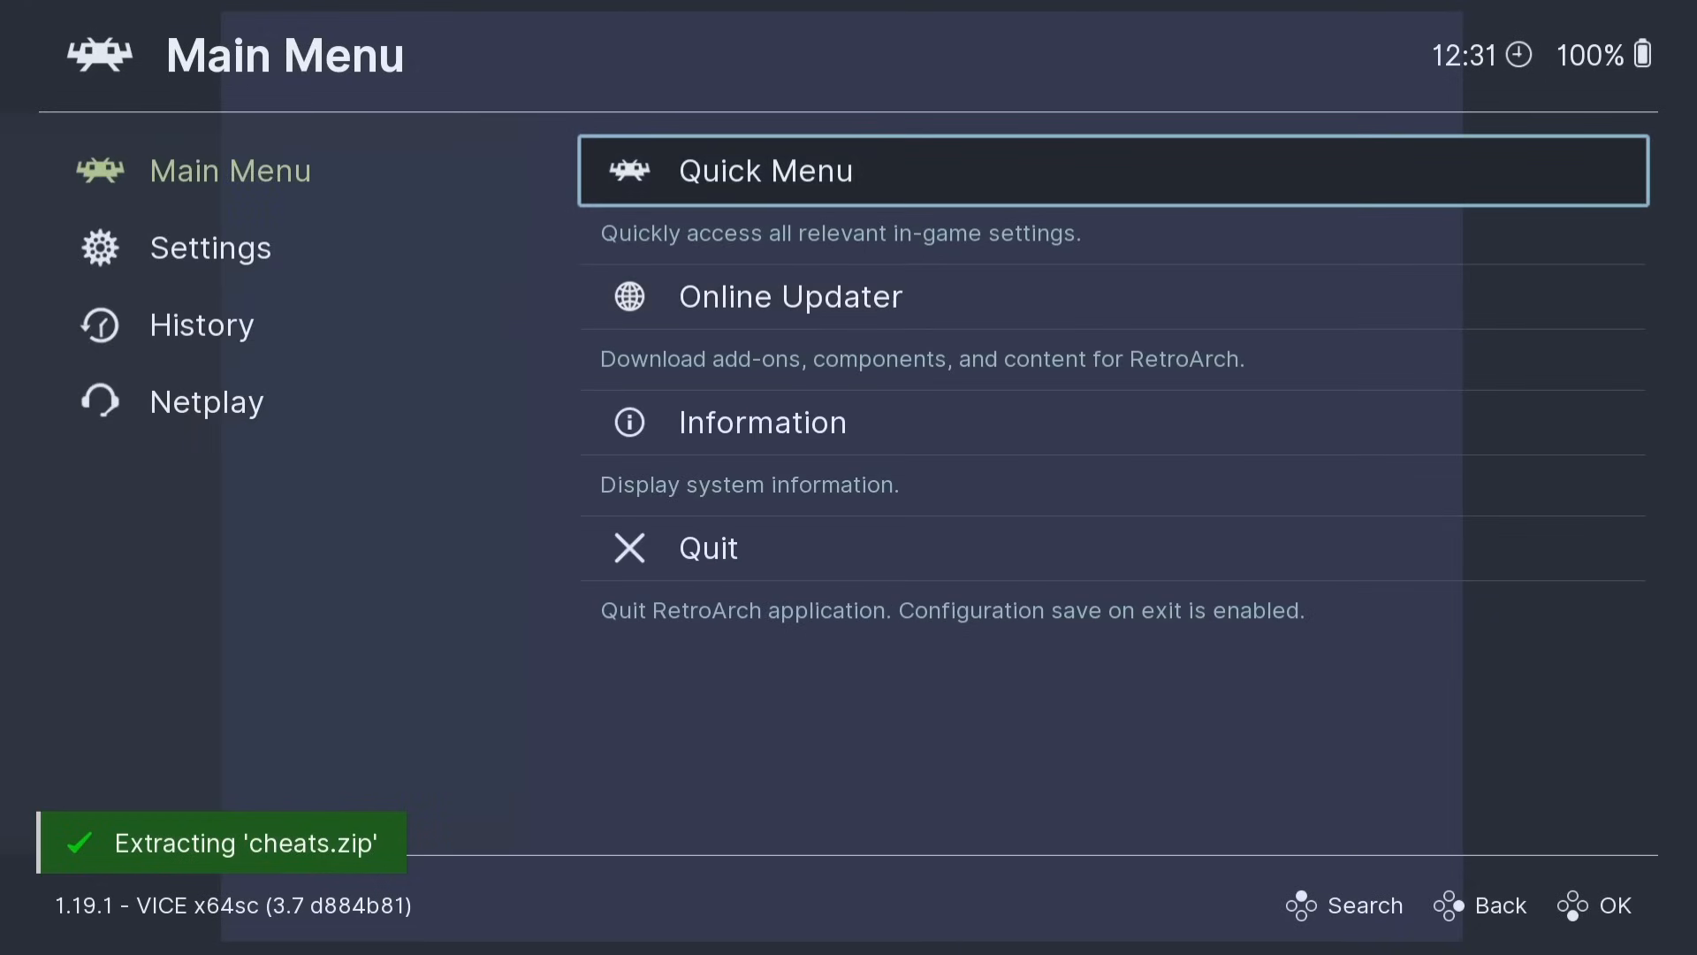
key("Return")
key("Down")
key("Down")
key("Down")
key("Down")
key("Down")
key("Down")
key("Down")
key("Down")
key("Down")
key("Down")
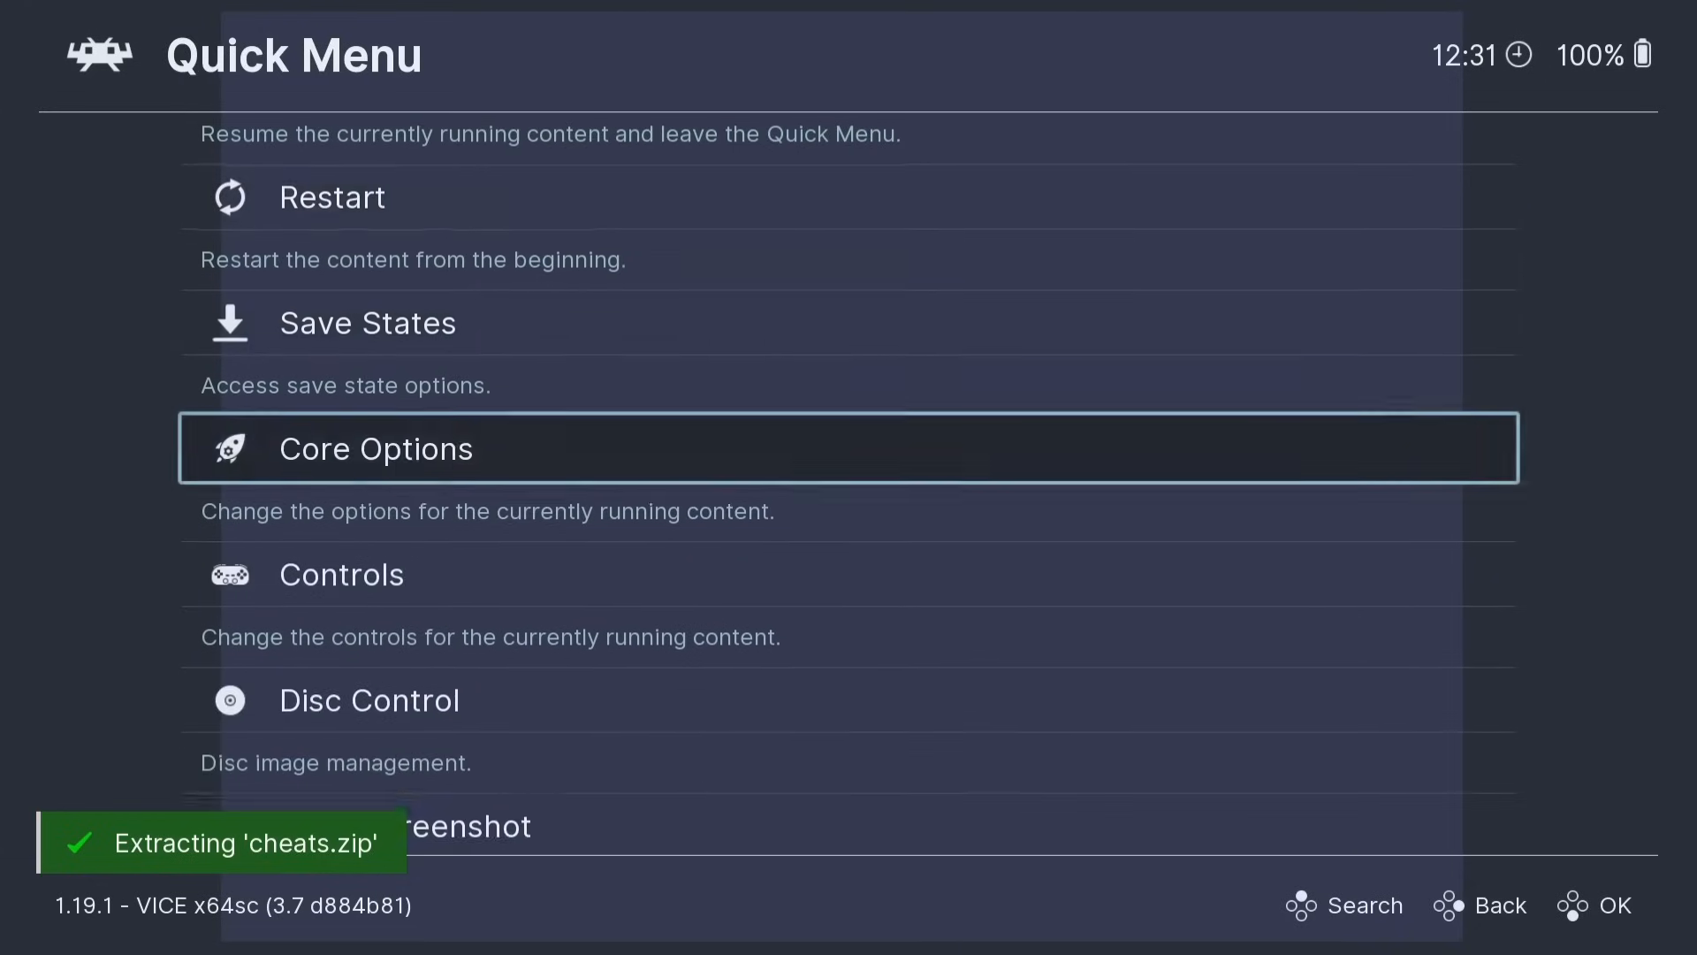
key("Return")
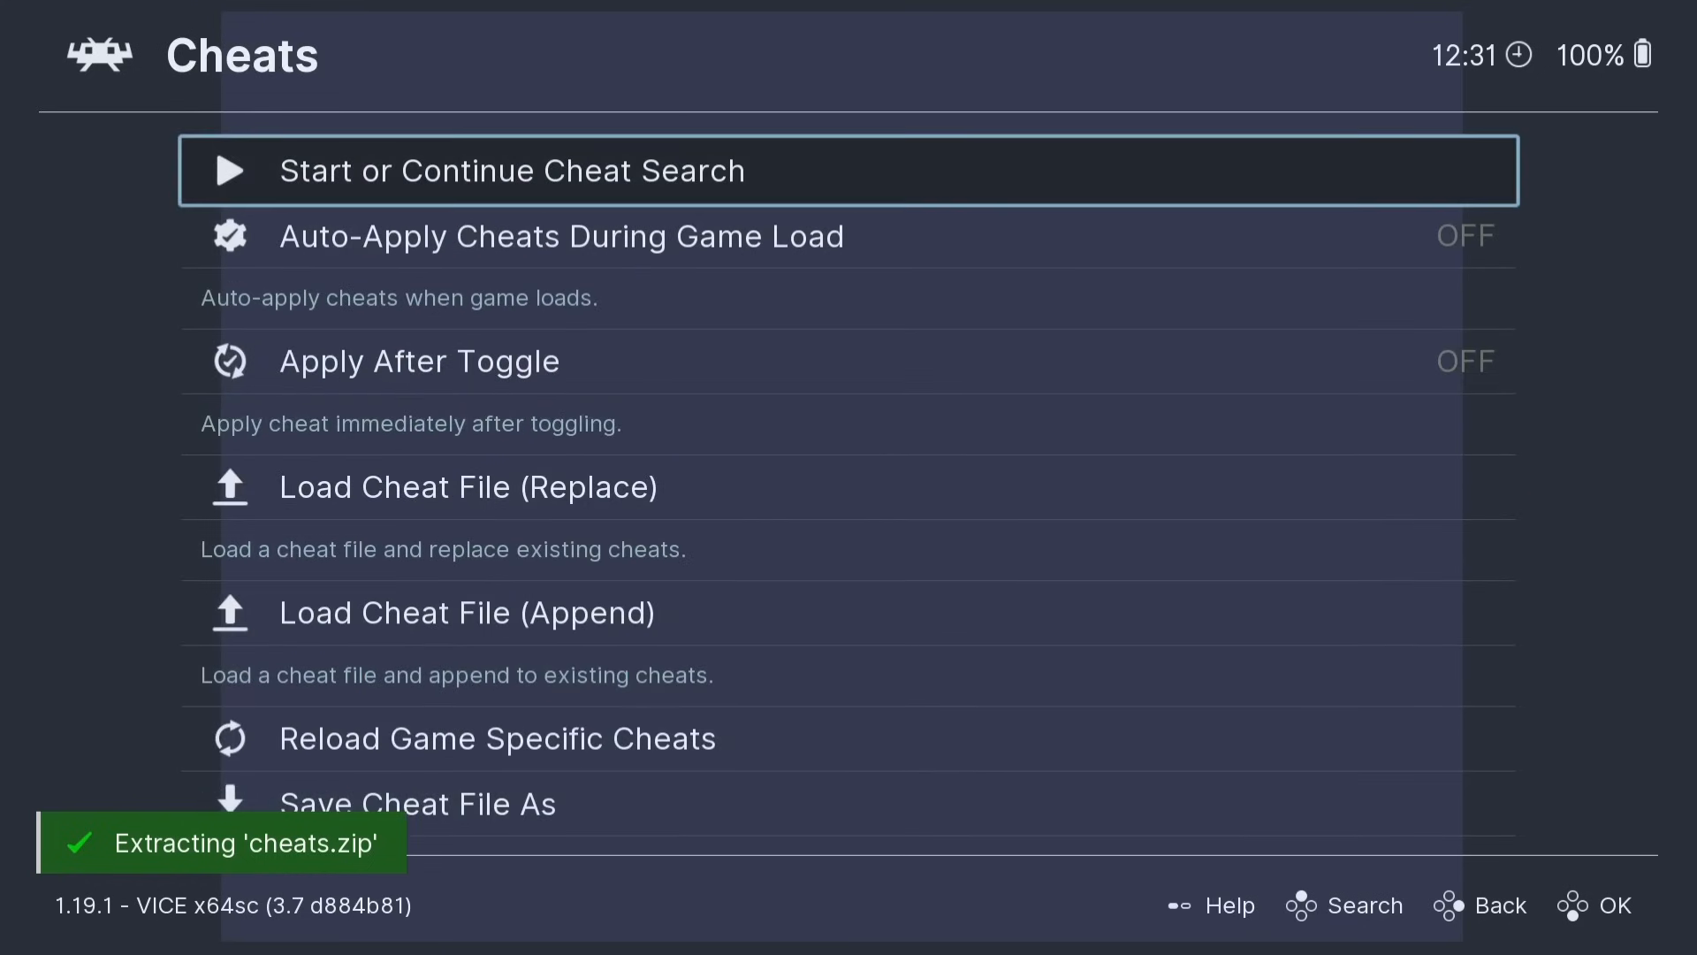
Step: Open the file browser for loading a cheat file in Append mode
key("Down")
key("Down")
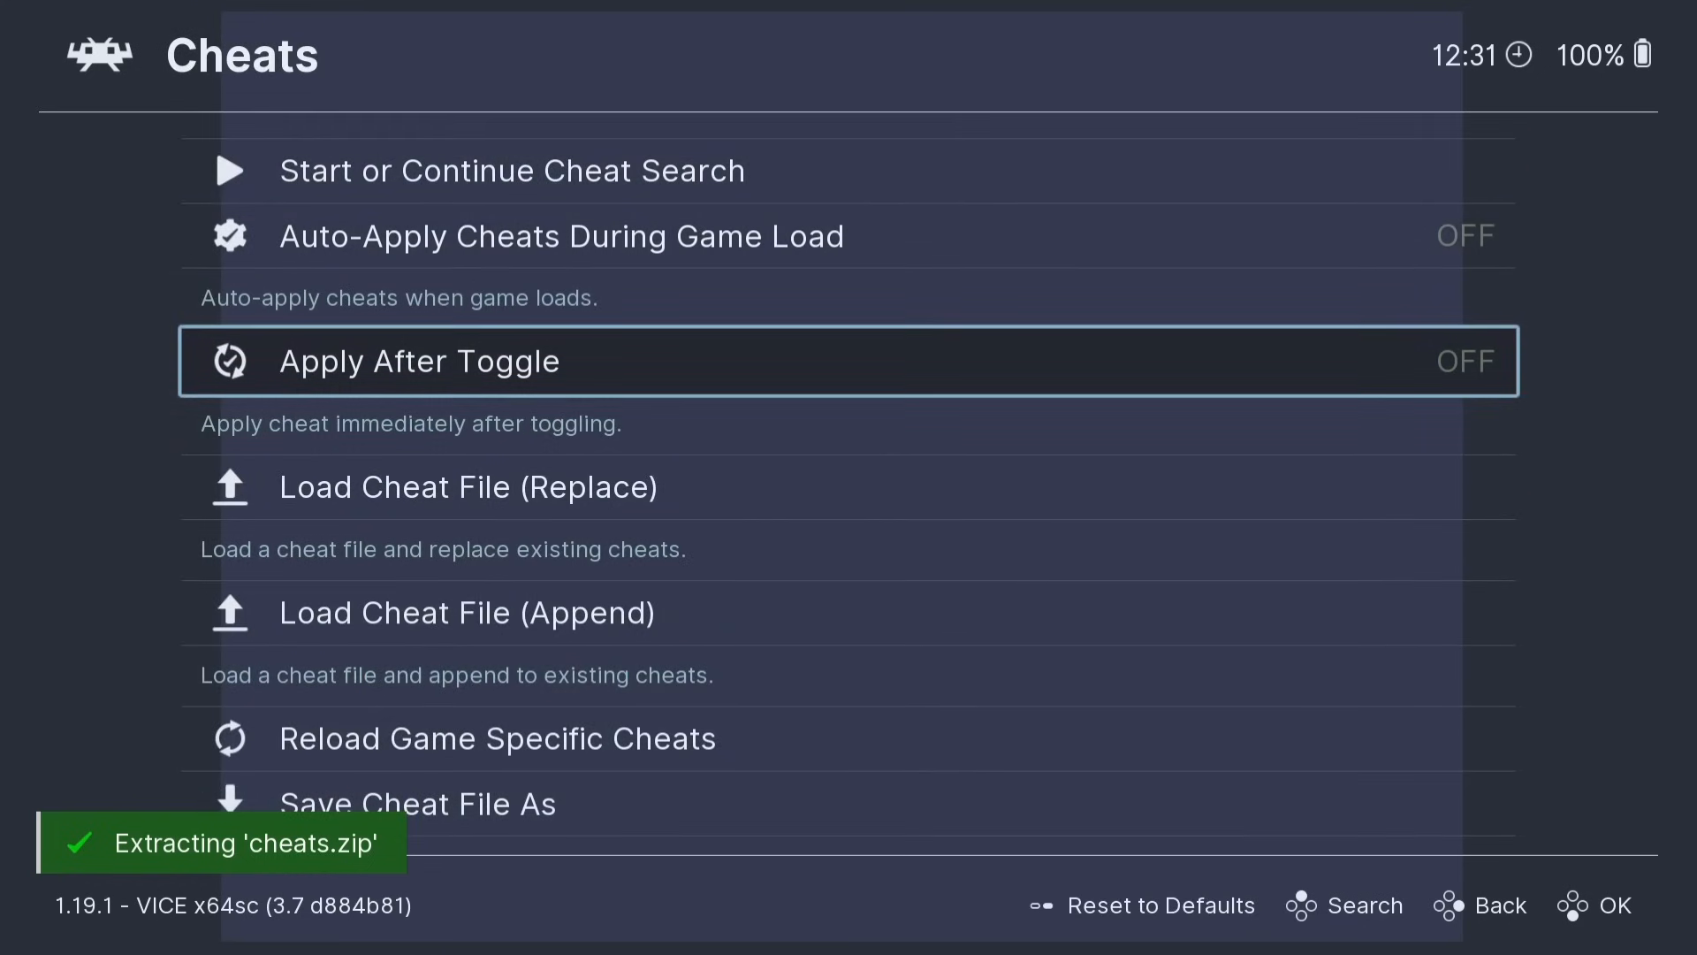
key("Return")
key("Down")
key("Down")
key("Return")
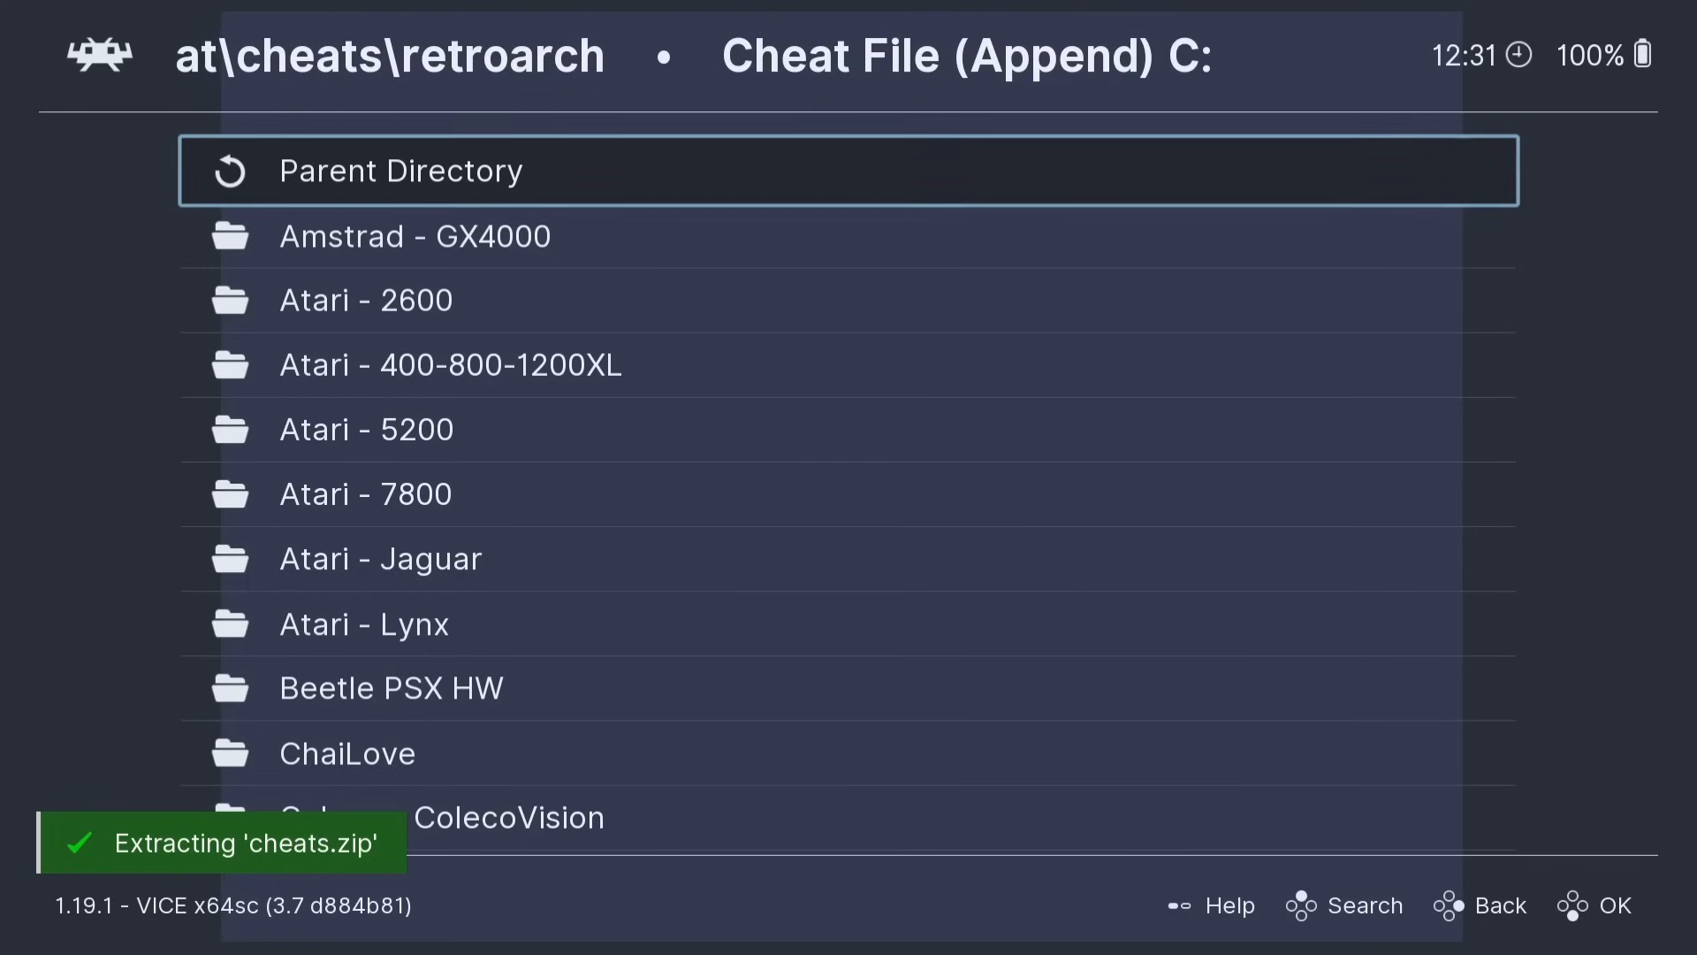
Step: Look through the per-system cheat folders, from the Atari entries down to the Nintendo ones
key("Down")
key("Down")
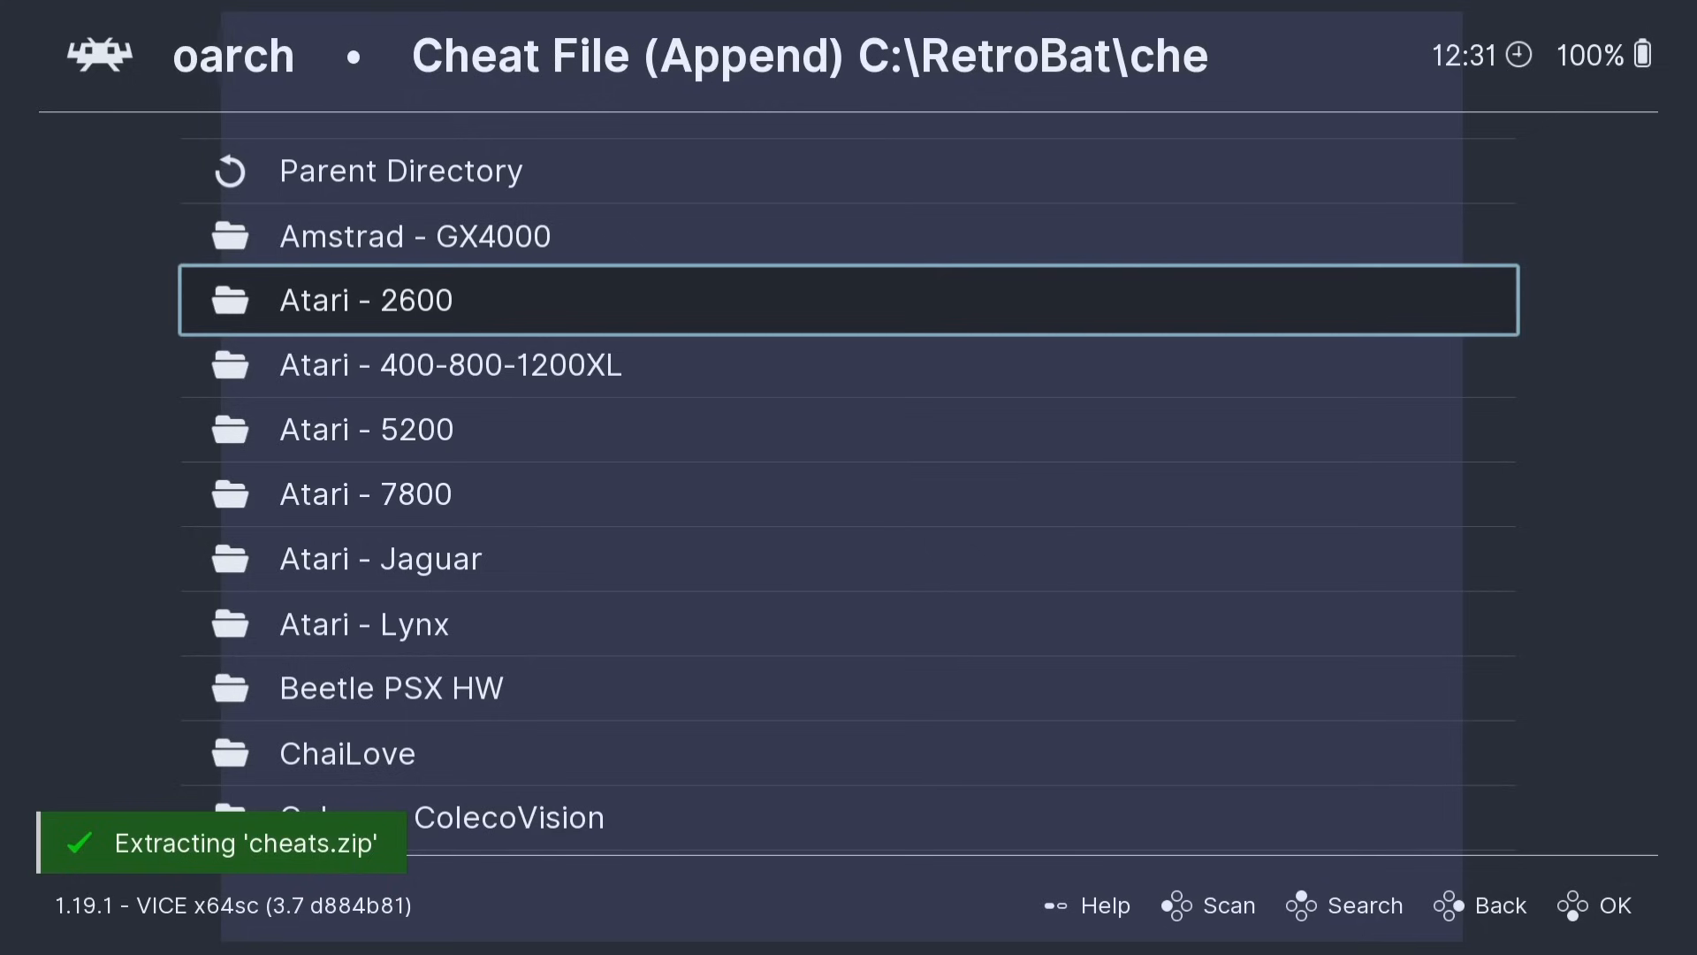
key("Down")
key("Down")
key("Down")
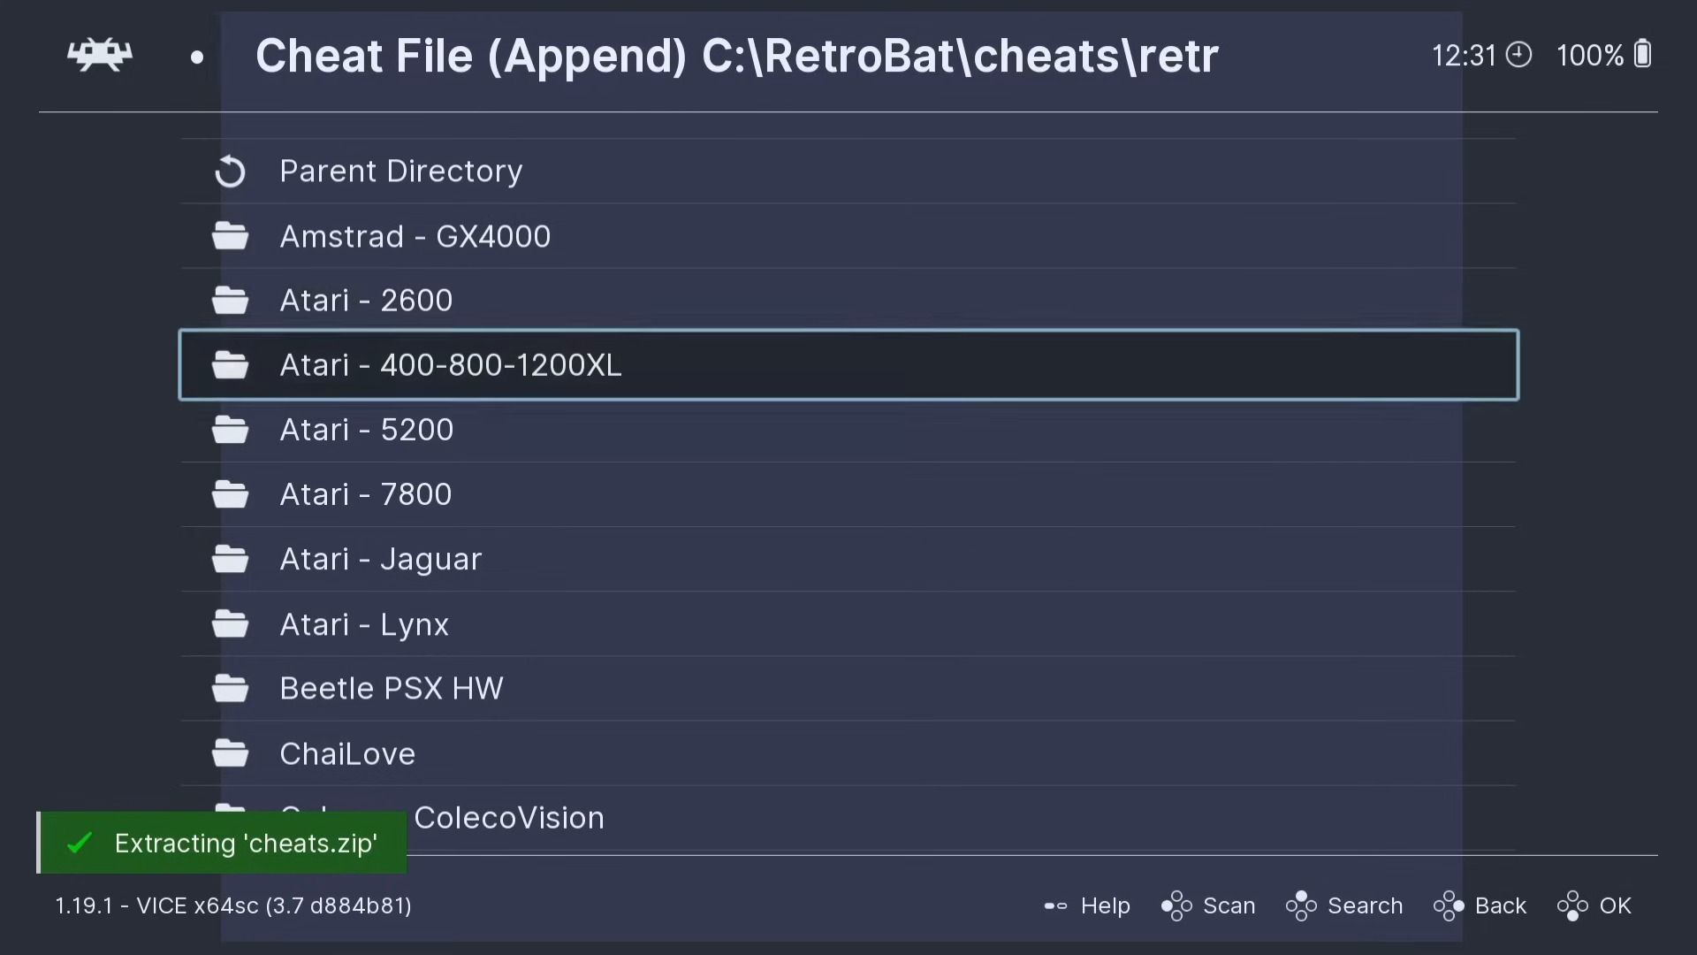
key("Down")
key("Down")
key("Down")
key("Down")
key("Down")
key("Down")
key("Down")
key("Down")
key("Down")
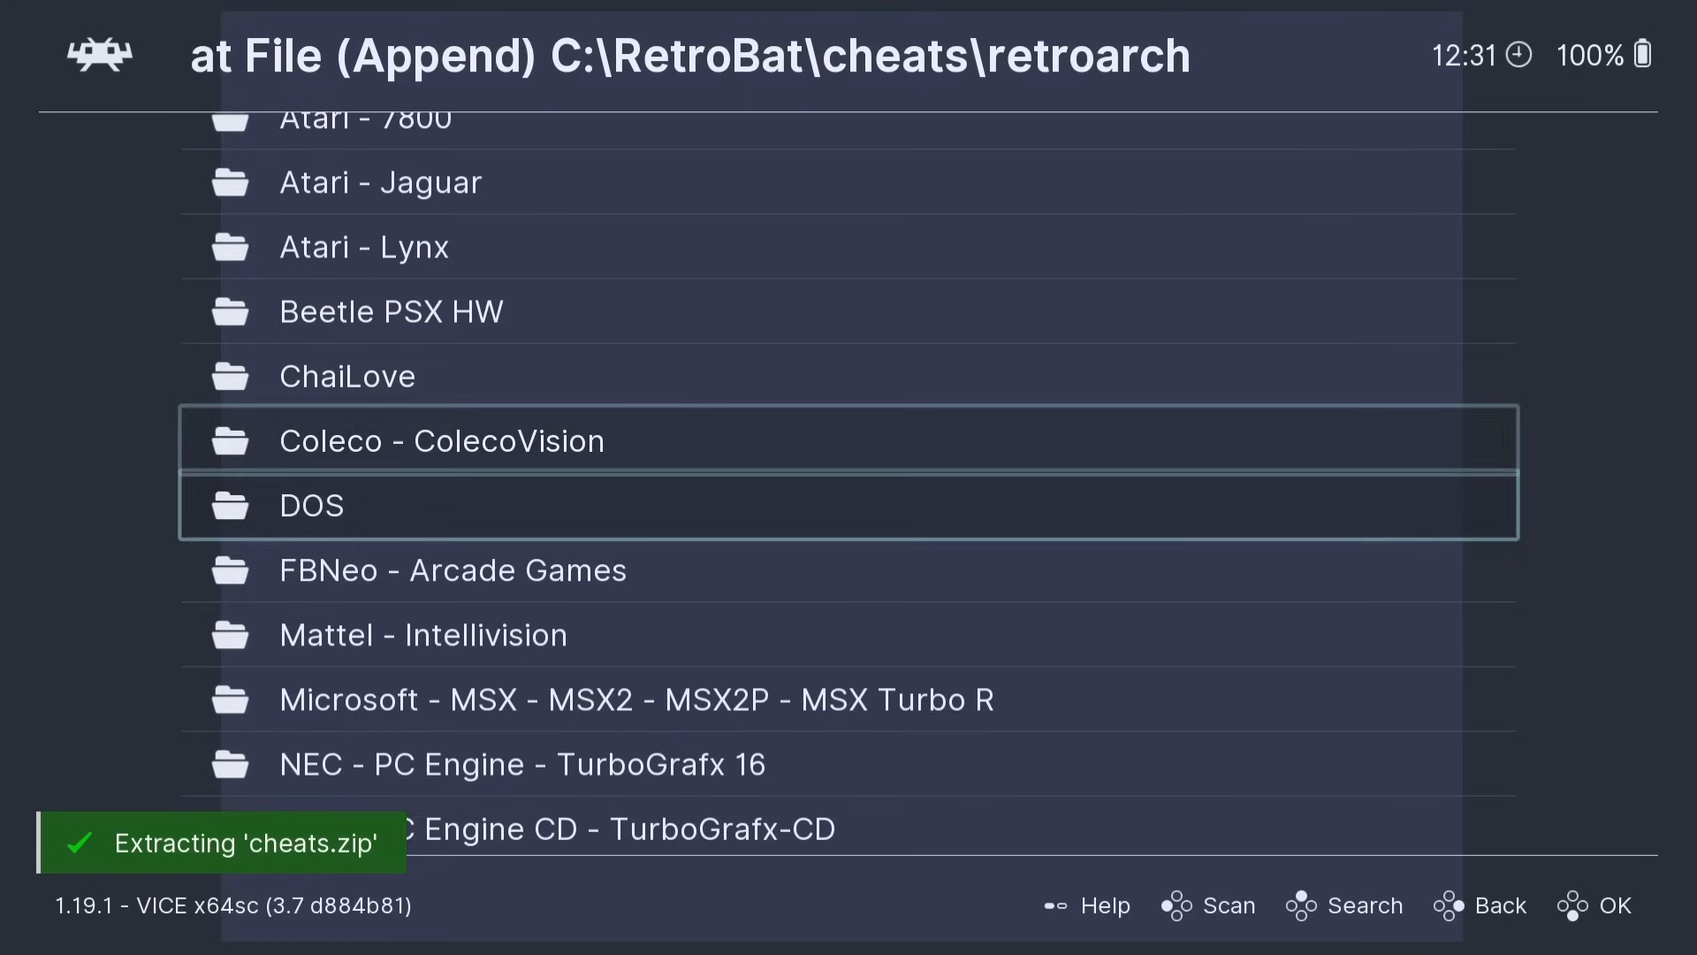
key("Down")
key("Down")
key("Down")
key("Down")
key("Down")
key("Down")
key("Down")
key("Down")
key("Down")
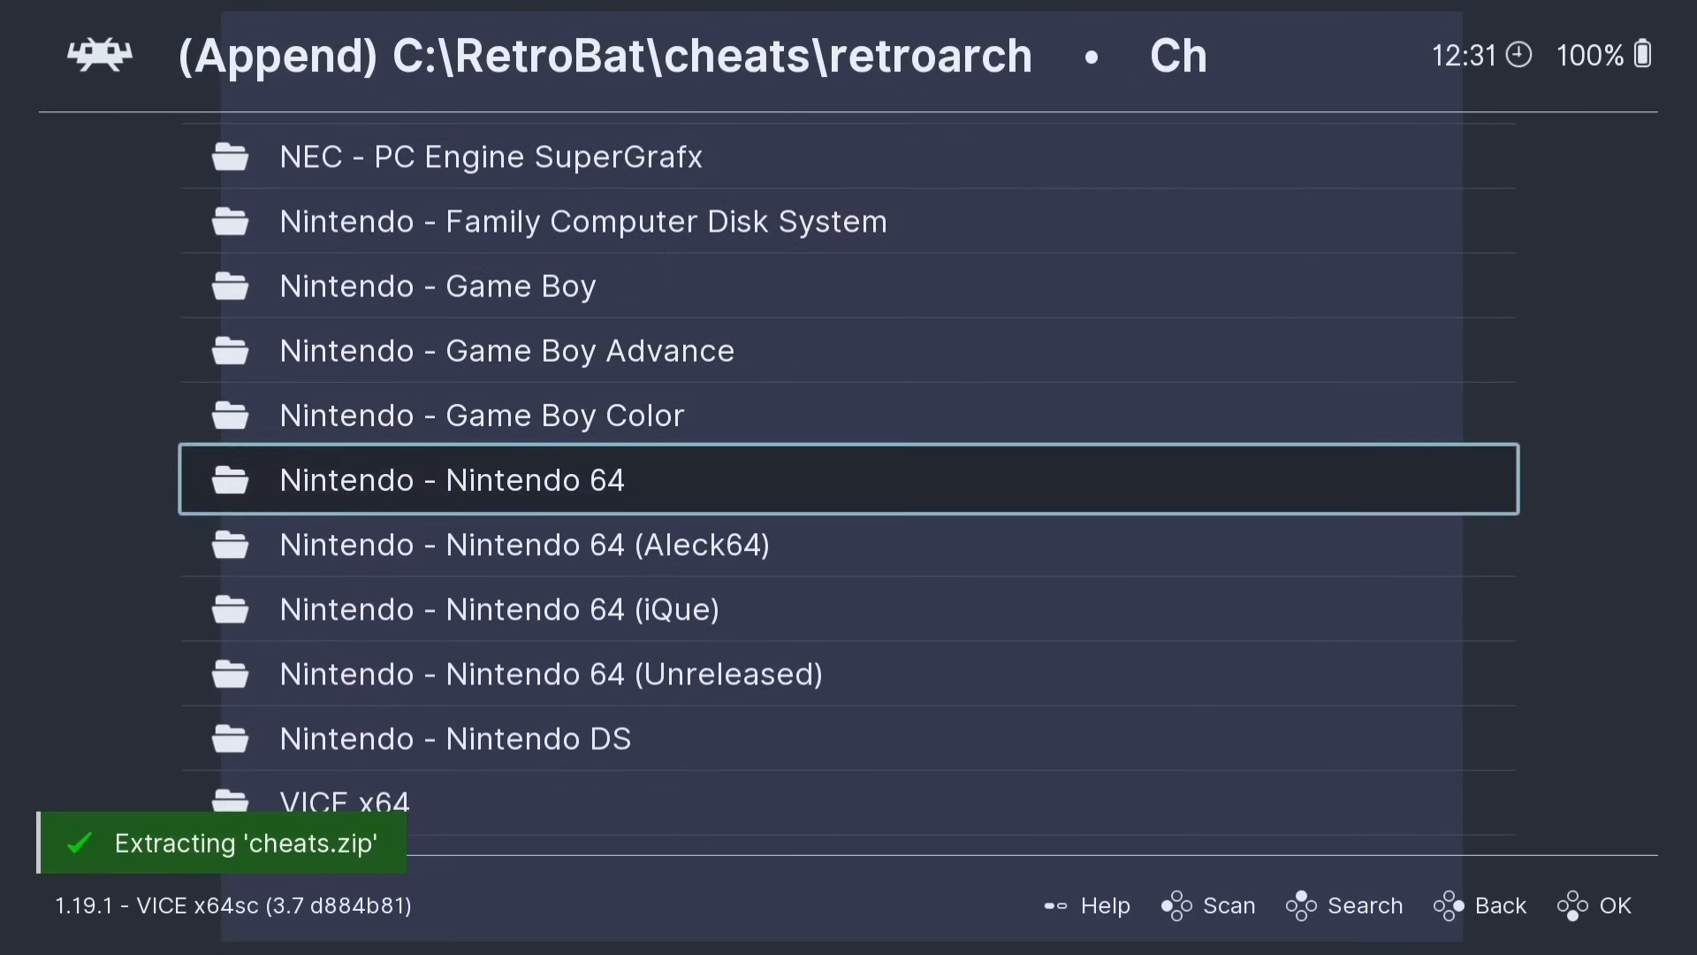
Step: Open the Atari - Lynx folder in the cheat file browser
key("Up")
key("Up")
key("Up")
key("Up")
key("Up")
key("Up")
key("Up")
key("Up")
key("Up")
key("Up")
key("Up")
key("Up")
key("Up")
key("Up")
key("Up")
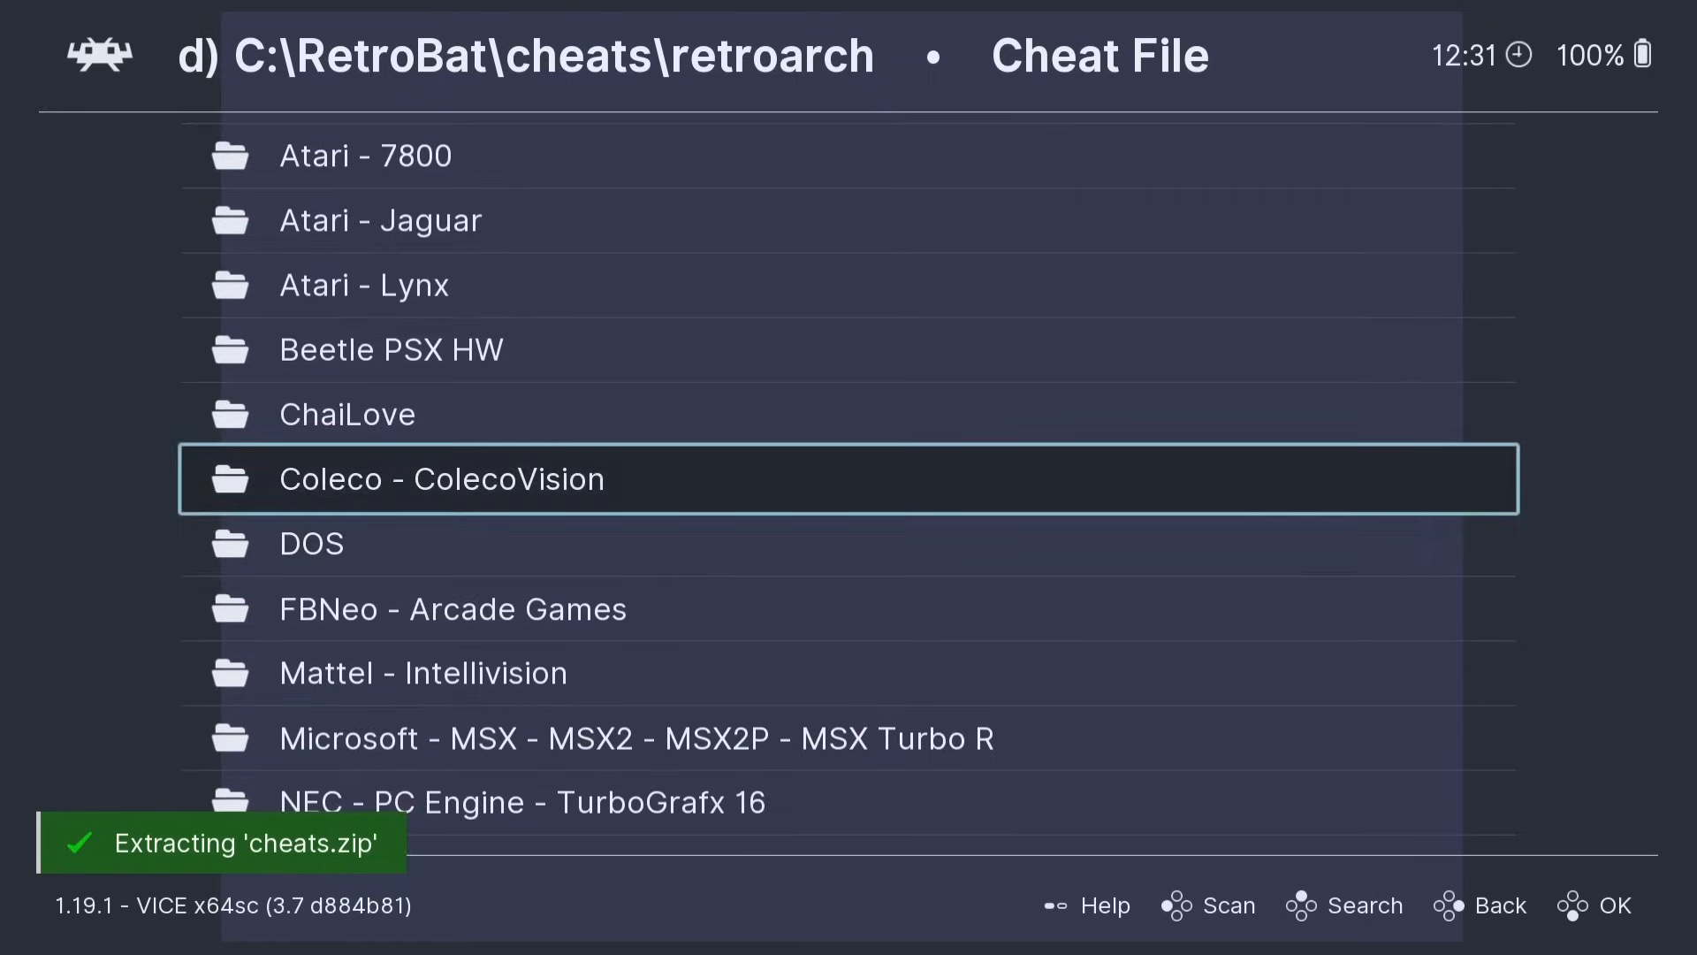
key("Up")
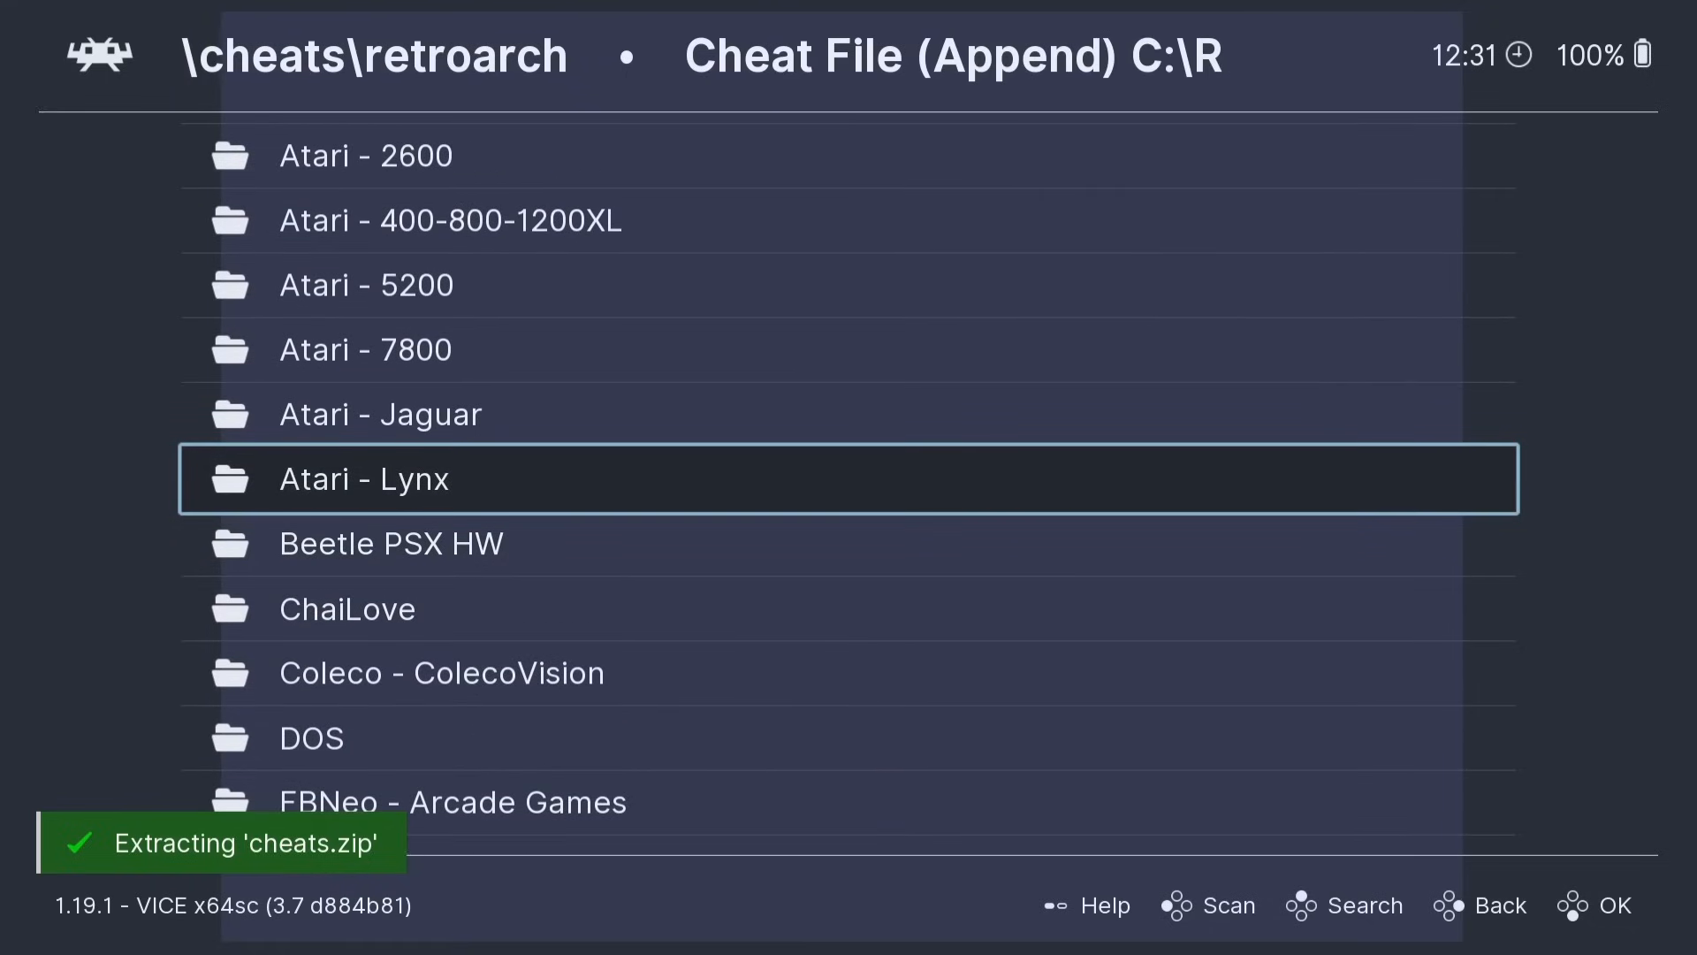
key("Return")
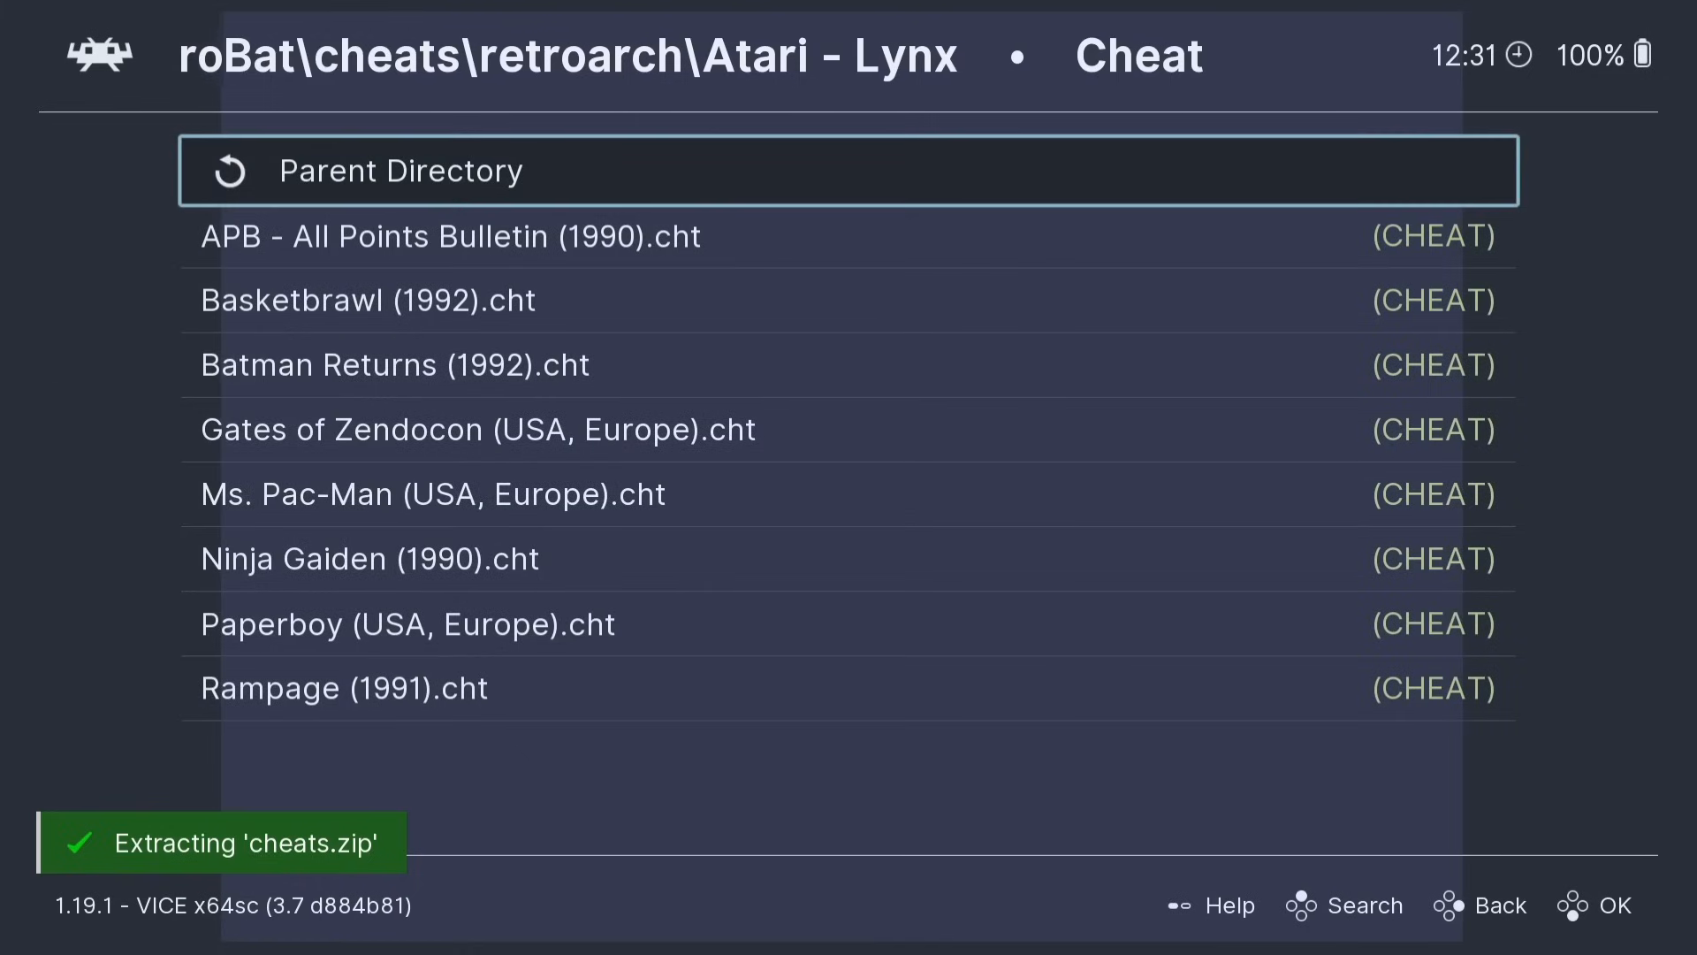
Step: Append the cheat file Batman Returns (1992).cht to the running game's cheats
key("Down")
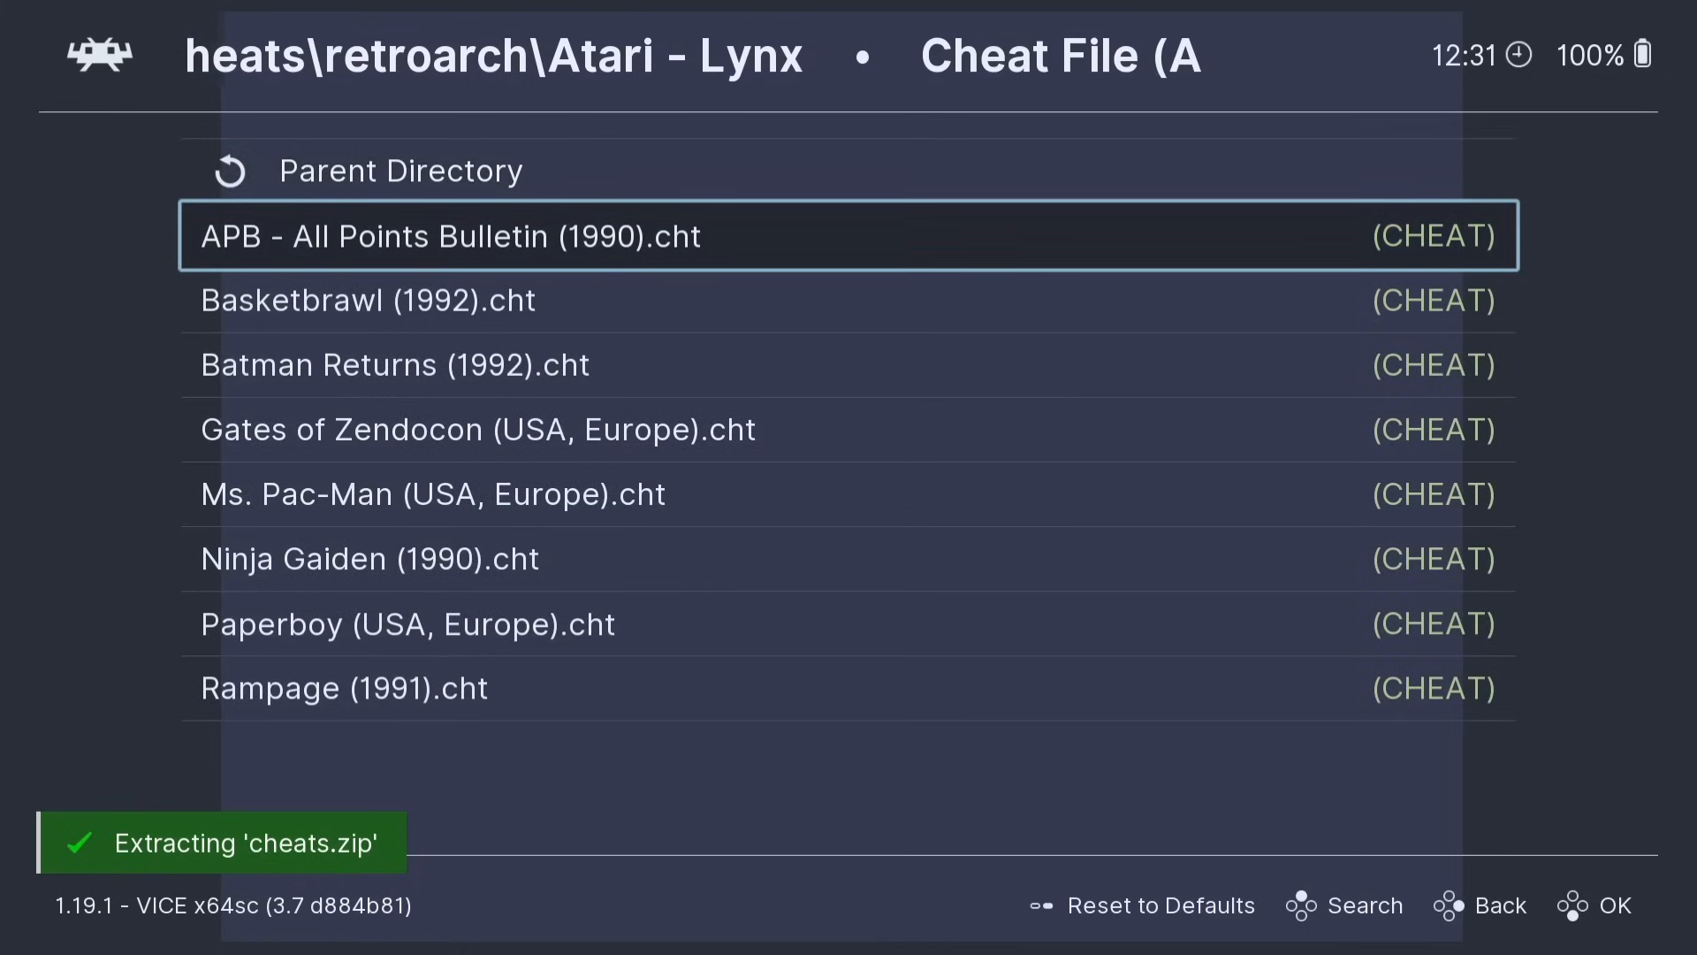
key("Down")
key("Down")
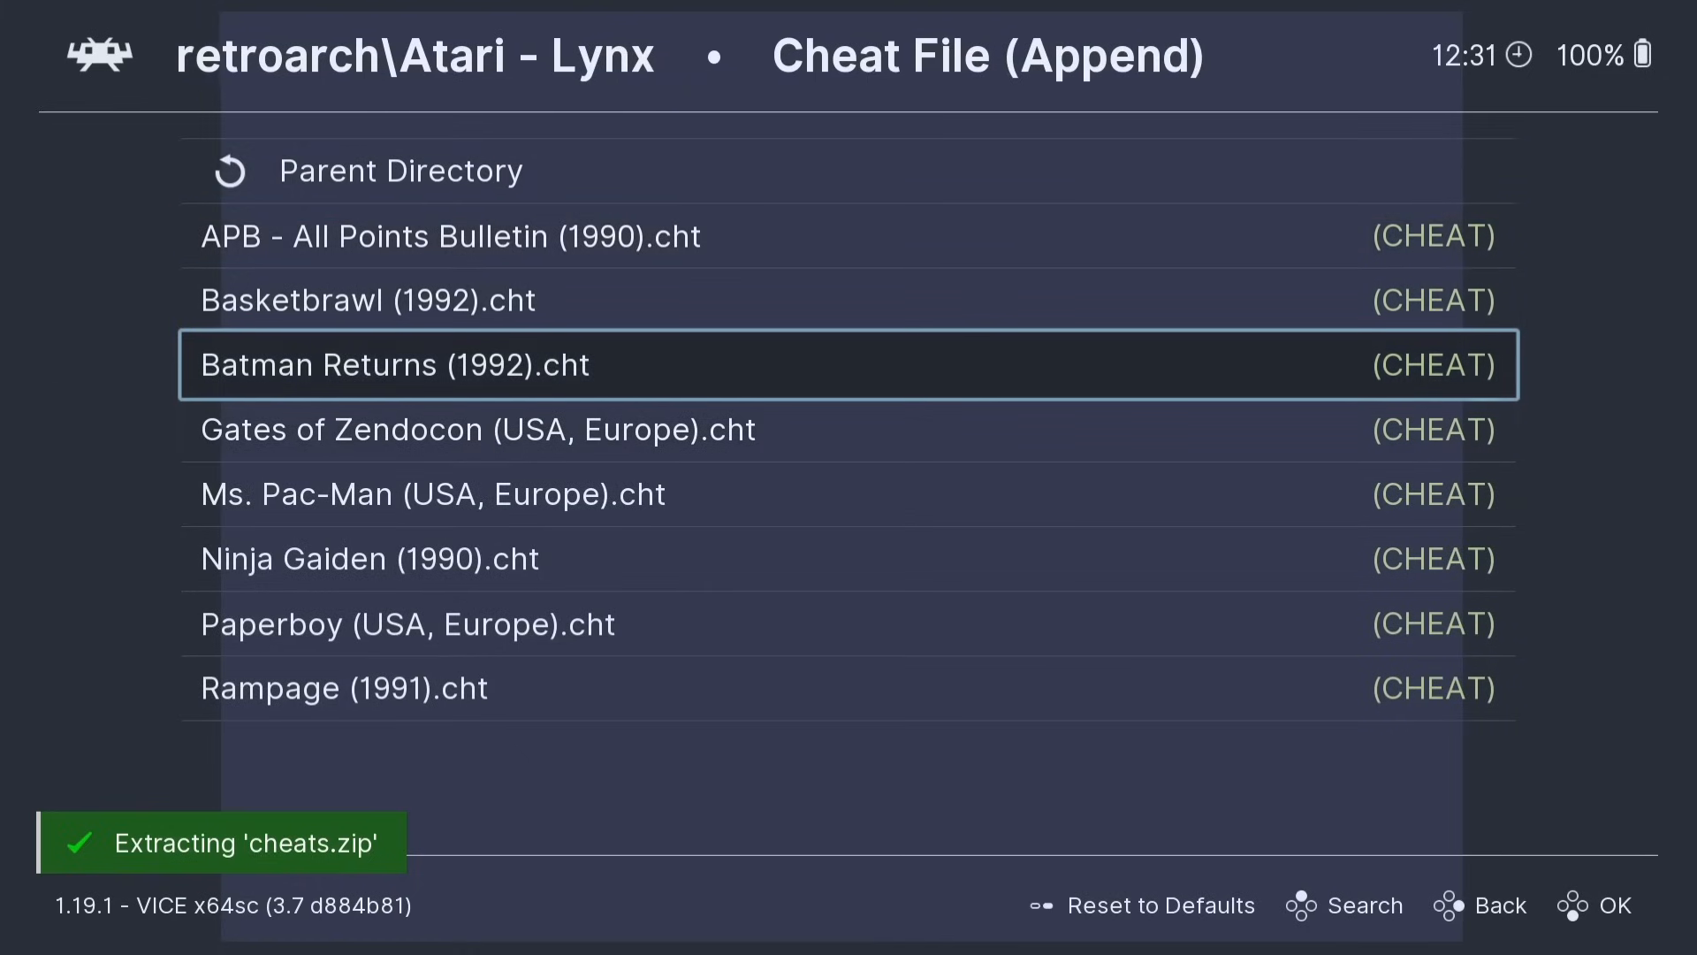
key("Return")
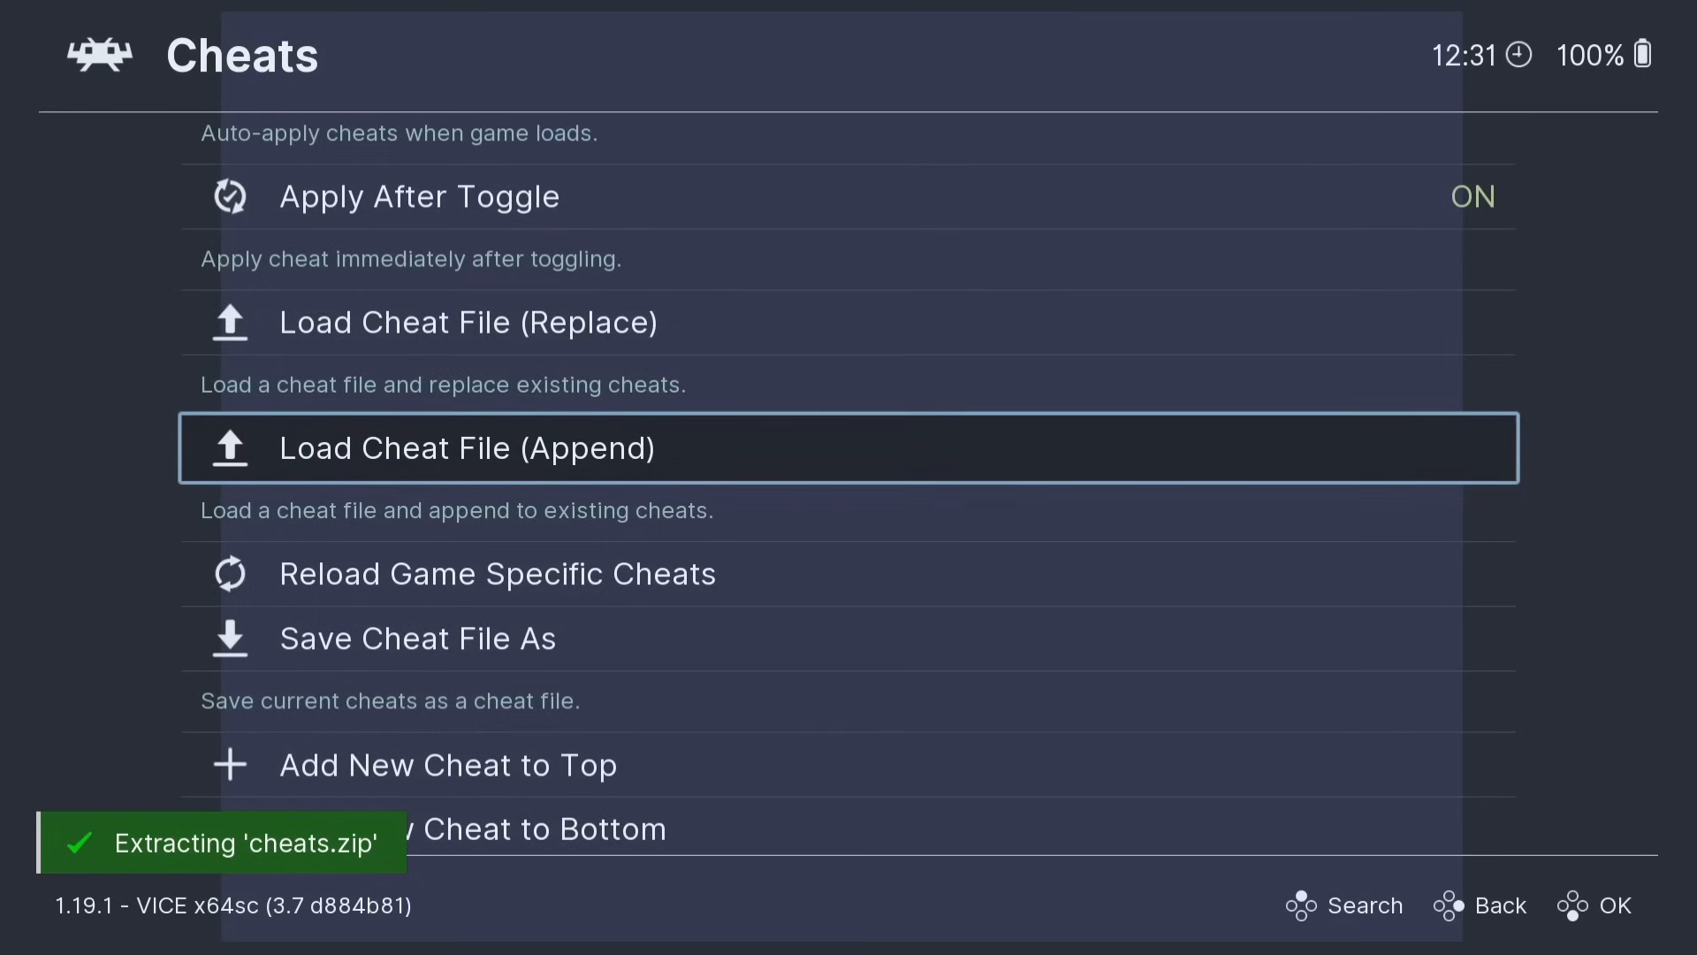
Step: Examine the individual cheat entries appended from the Batman Returns file and their on/off states
key("Down")
key("Down")
key("Down")
key("Down")
key("Down")
key("Down")
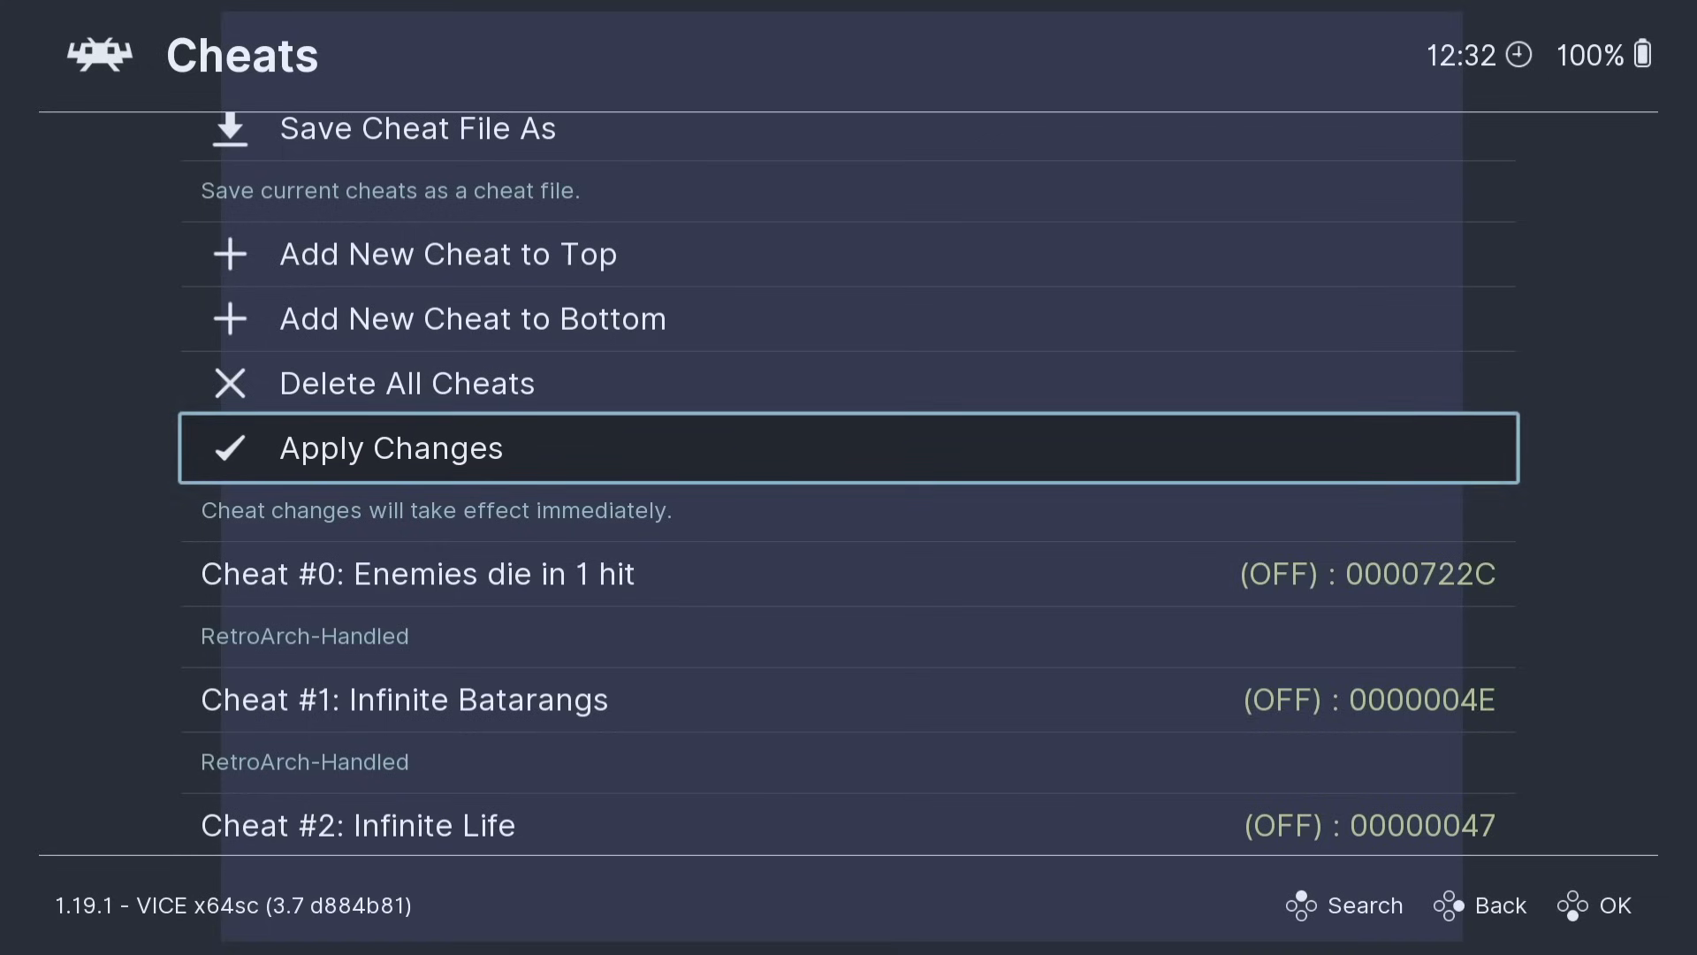
key("Down")
key("Down")
key("Down")
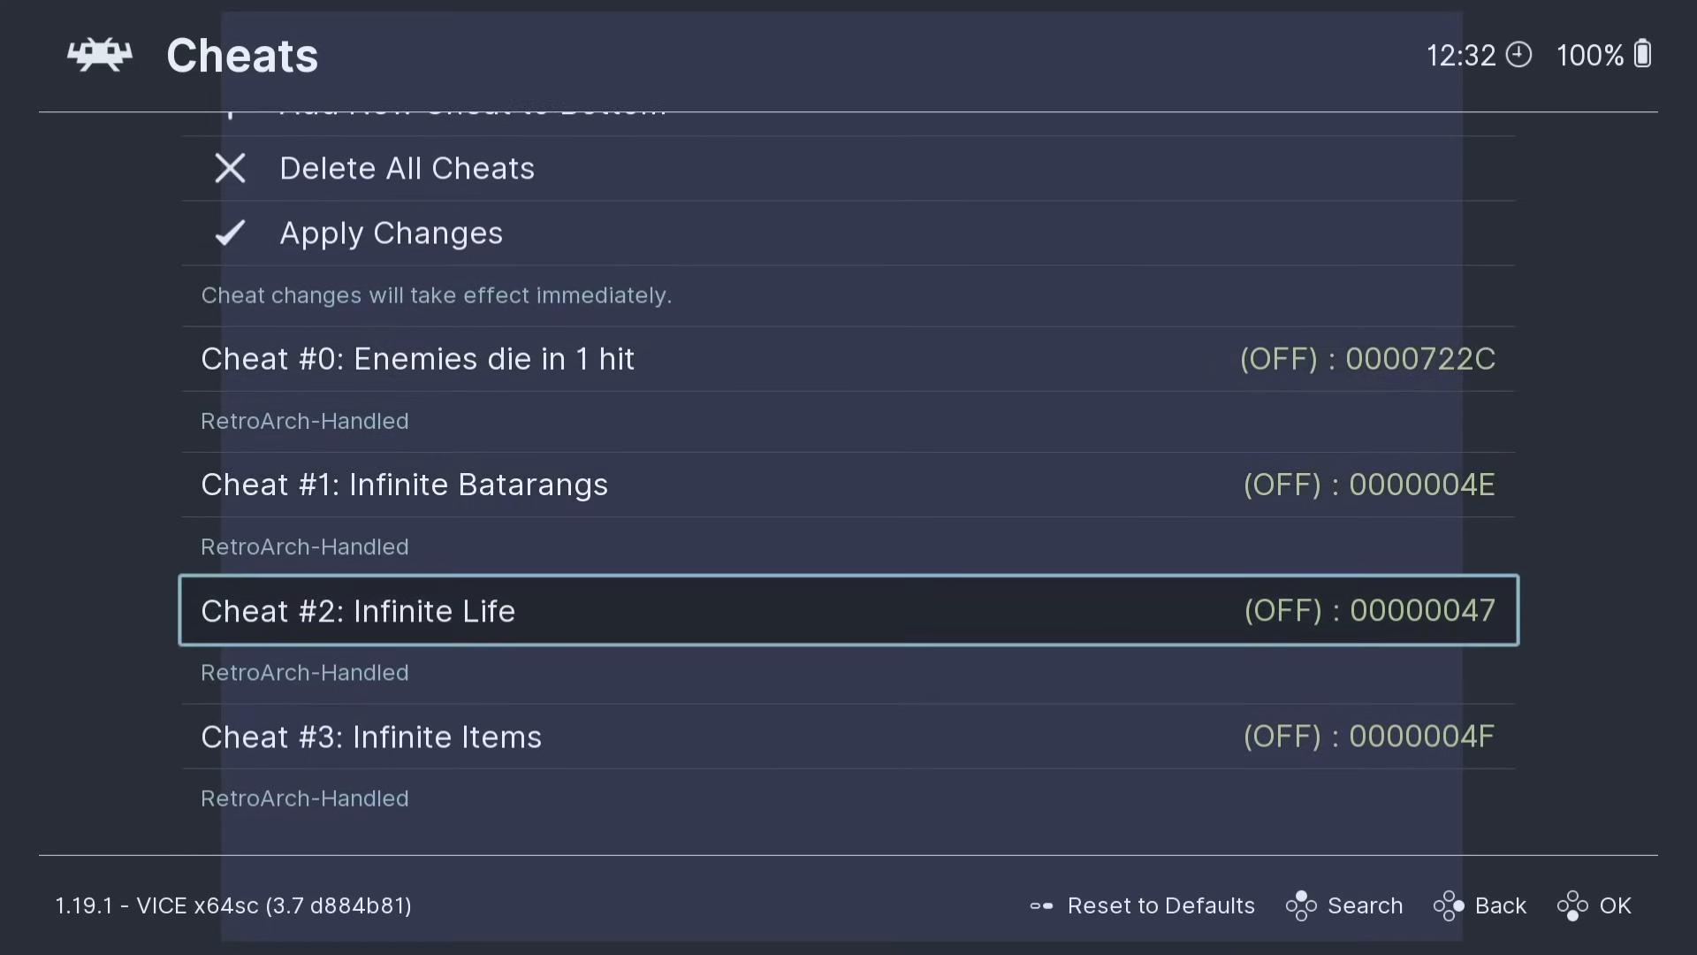
key("Up")
key("Up")
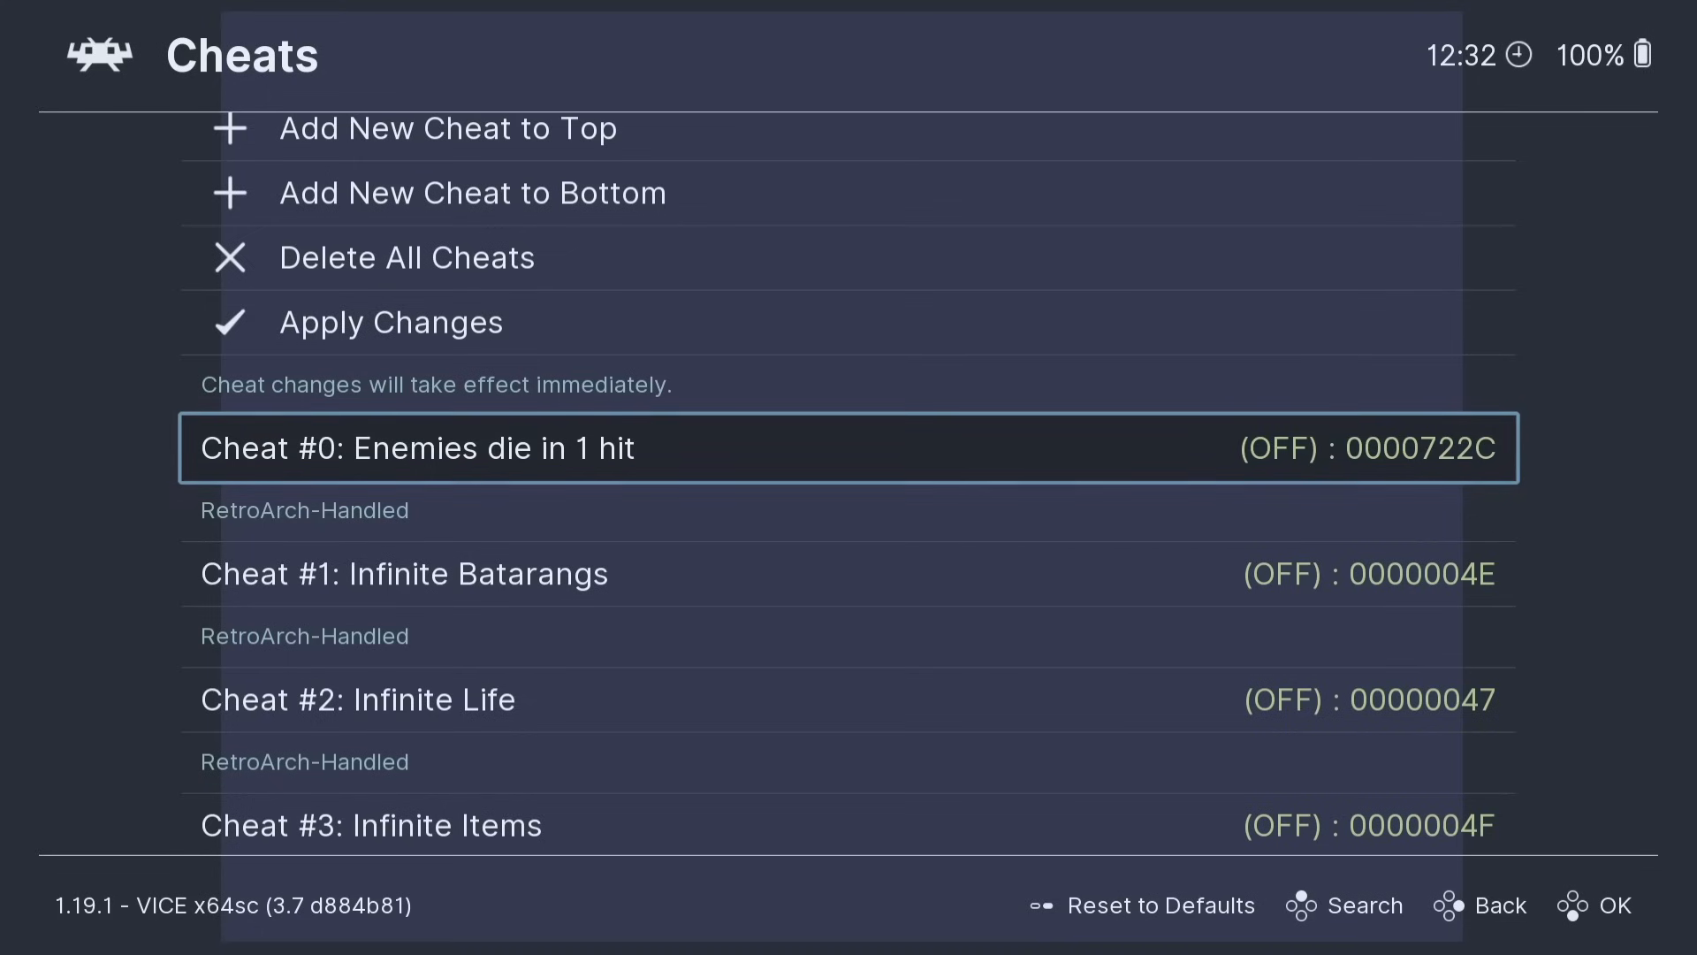
key("Return")
key("BackSpace")
key("Down")
key("Down")
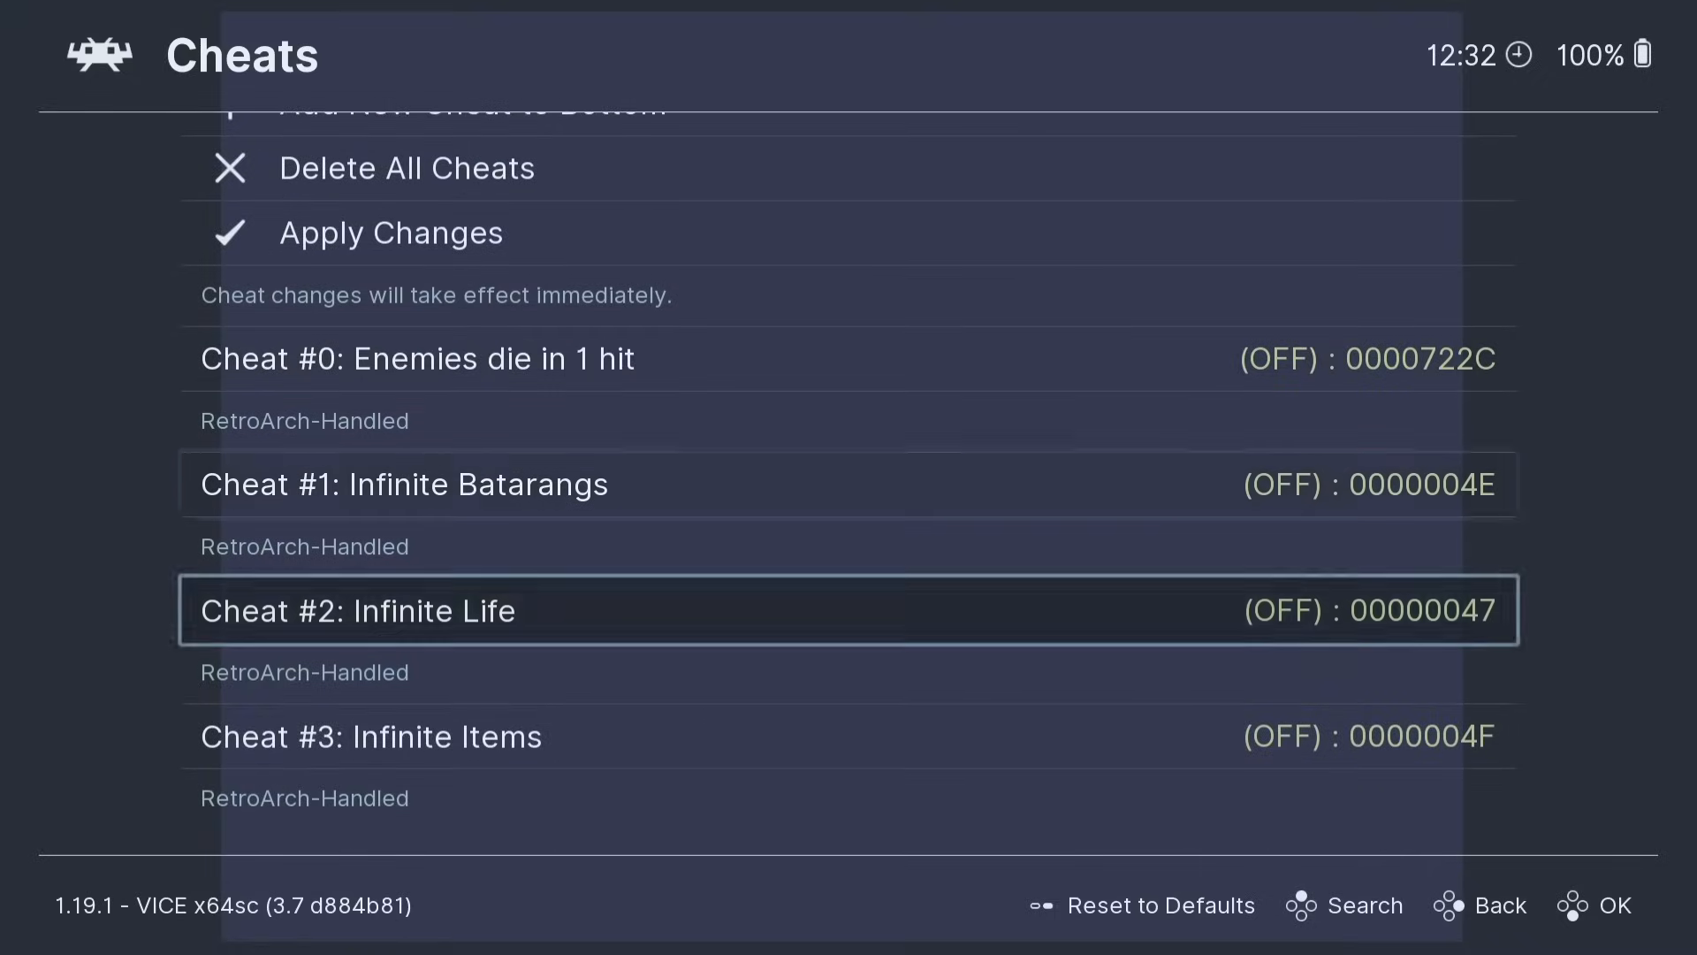
Step: Apply the cheat changes and close the RetroArch menu to return to the running game
key("Up")
key("Up")
key("Up")
key("Up")
key("Up")
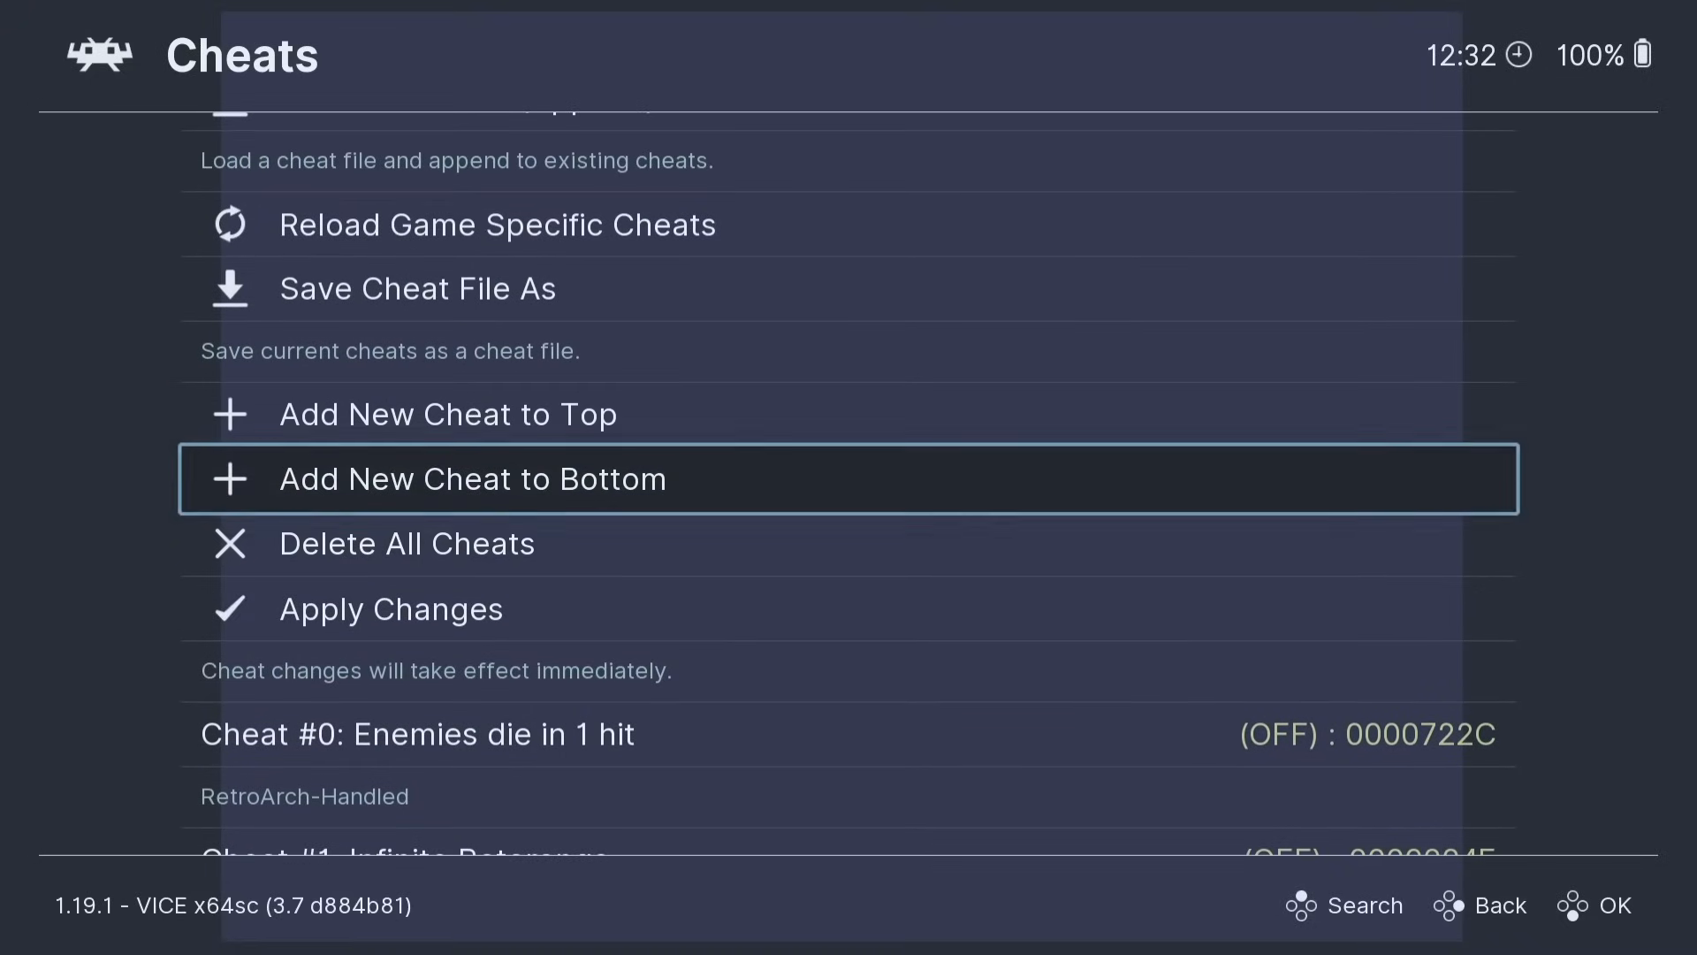
key("Down")
key("Down")
key("Return")
key("Up")
key("Up")
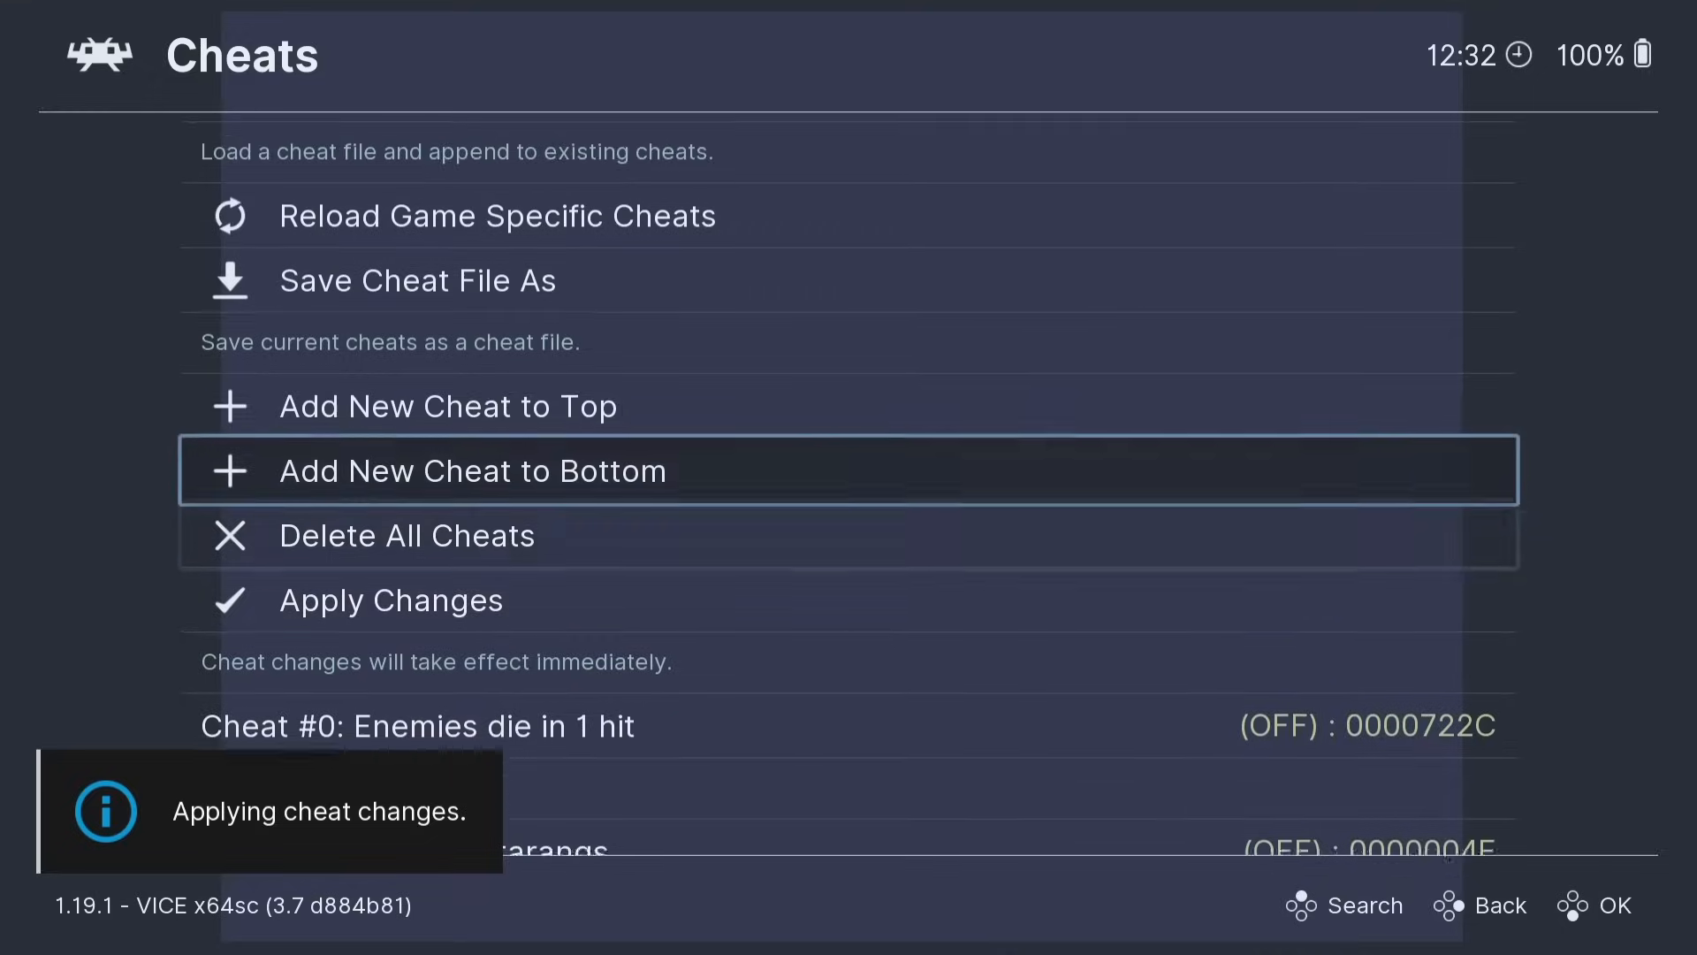
key("Up")
key("Up")
key("Up")
key("F1")
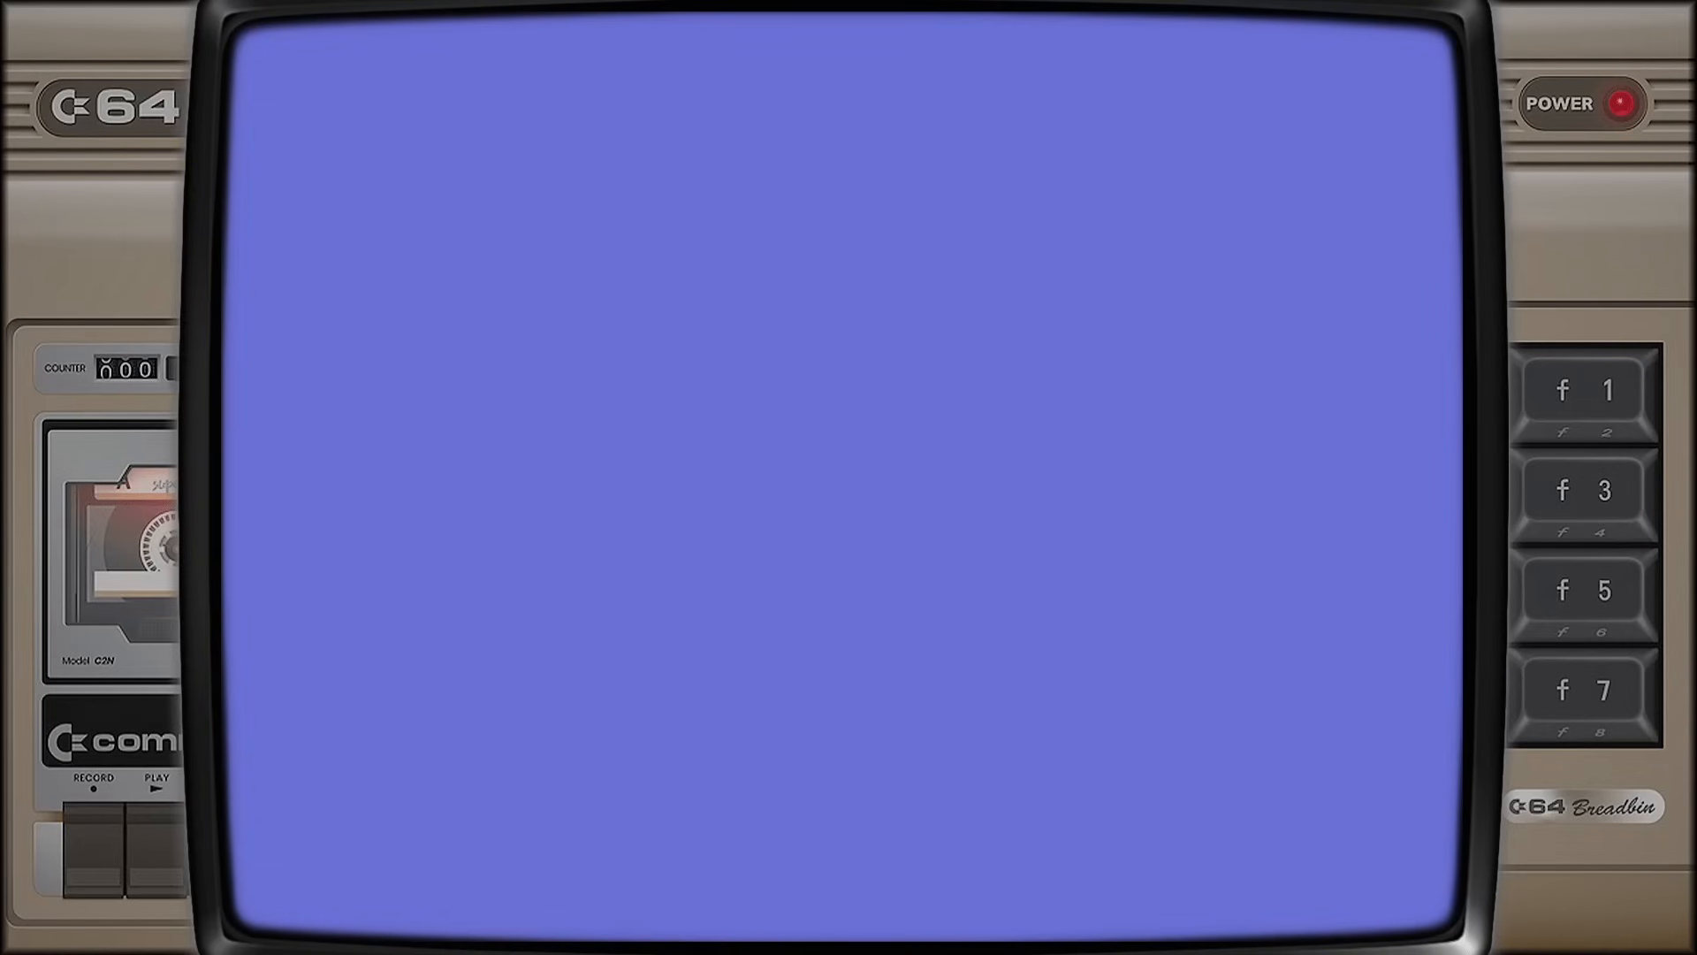